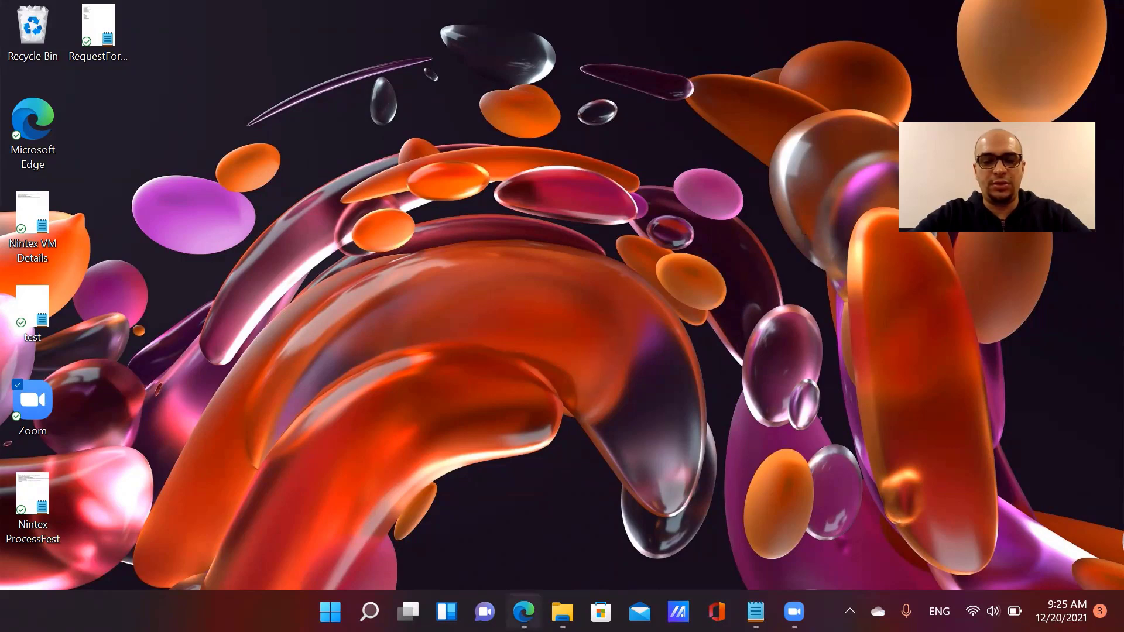
Restore the Edge window showing K2 Designer from the taskbar
left_click(524, 612)
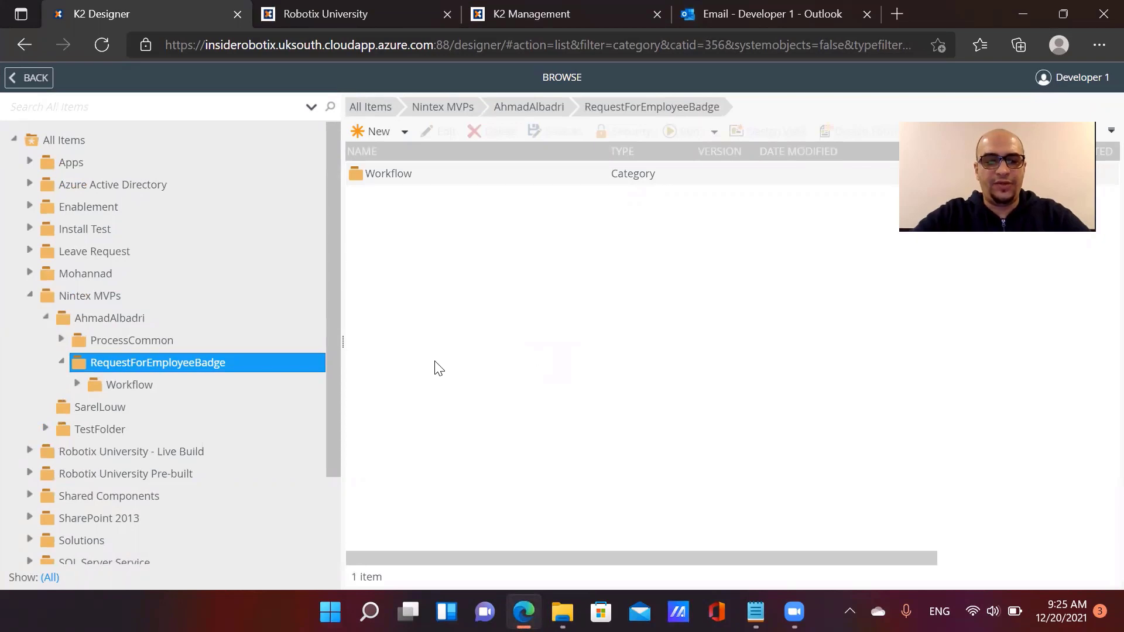
left_click(119, 304)
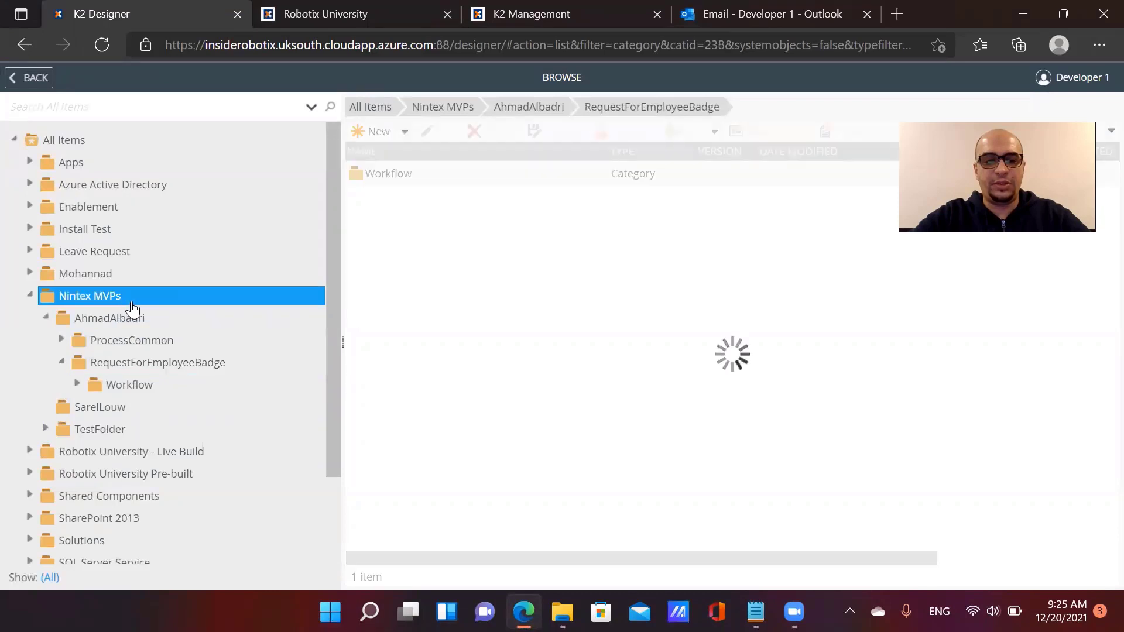
left_click(134, 320)
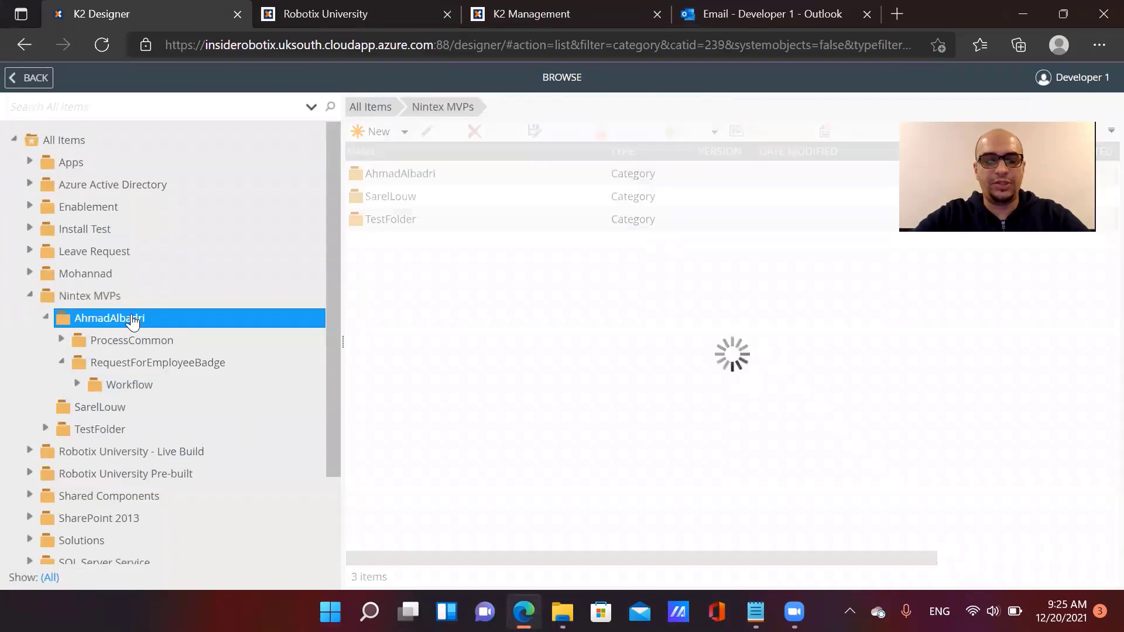
left_click(155, 348)
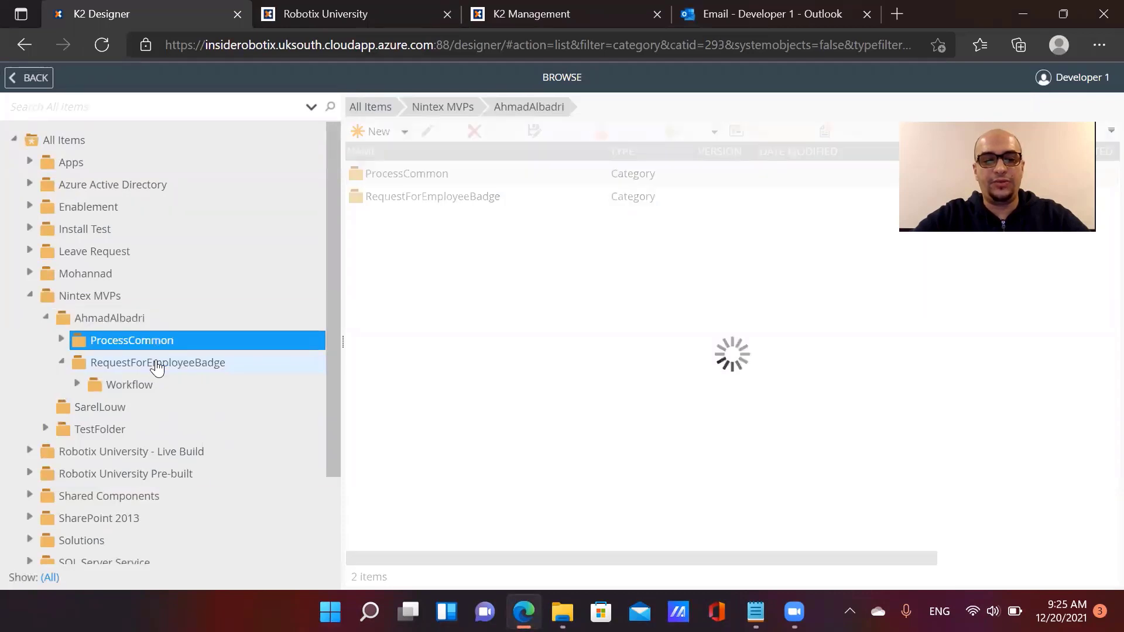
key("Down")
left_click(157, 349)
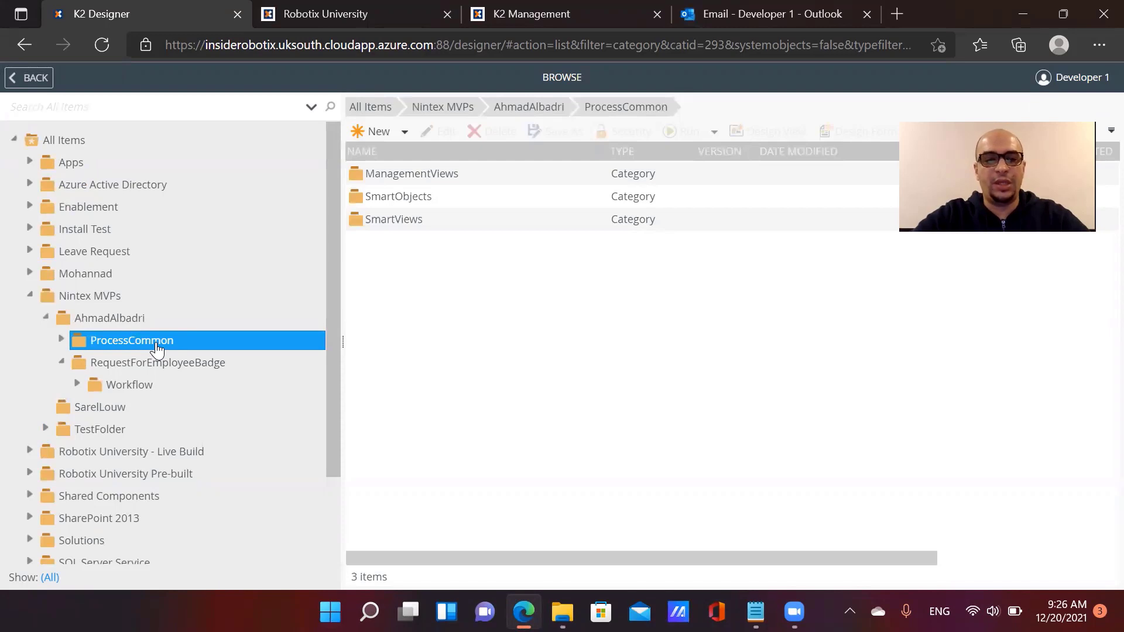
left_click(61, 340)
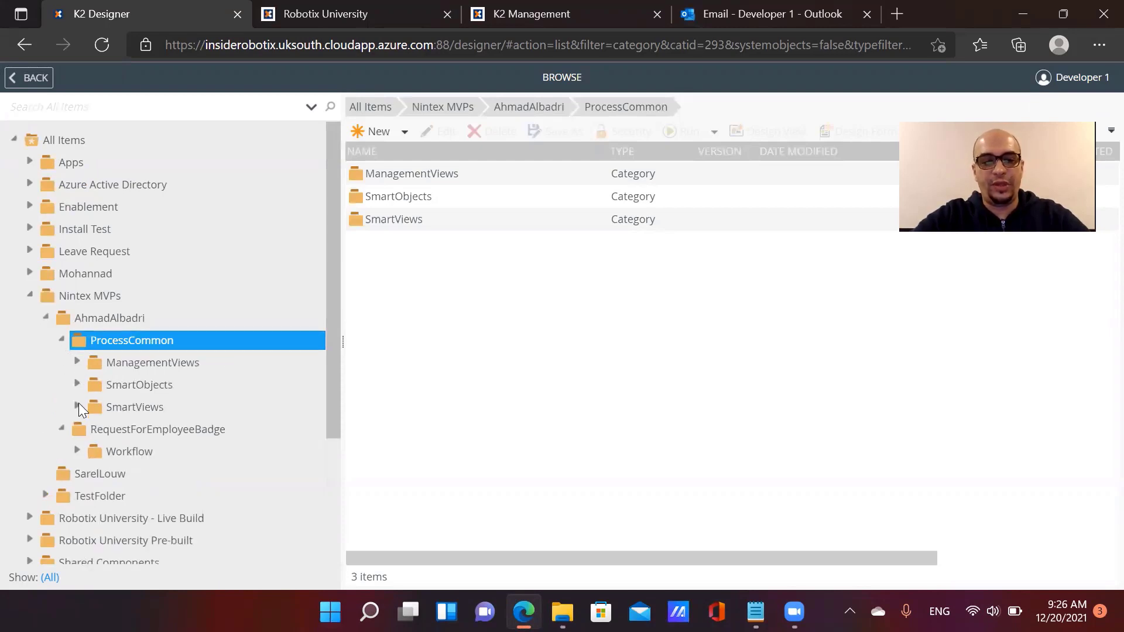
left_click(78, 407)
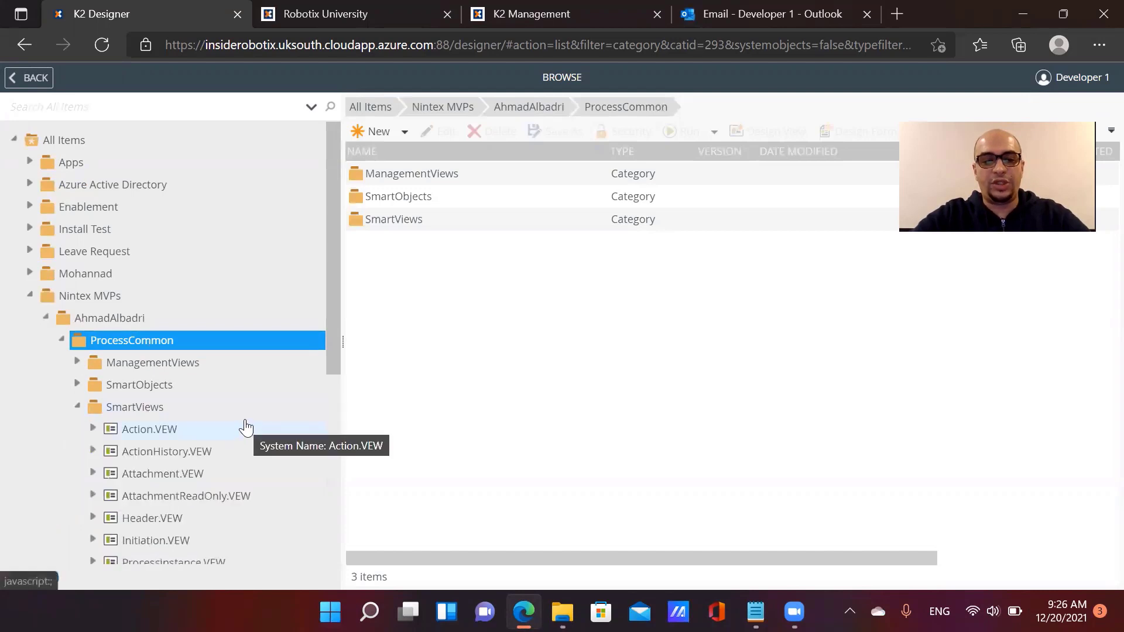
scroll(244, 428, "down", 1)
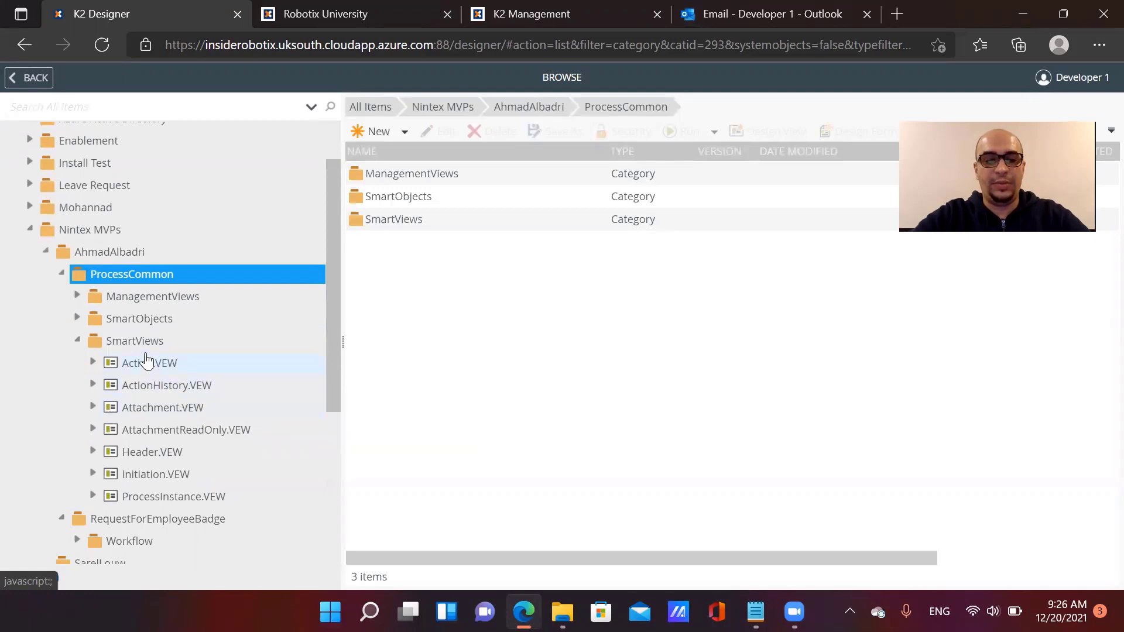
left_click(76, 319)
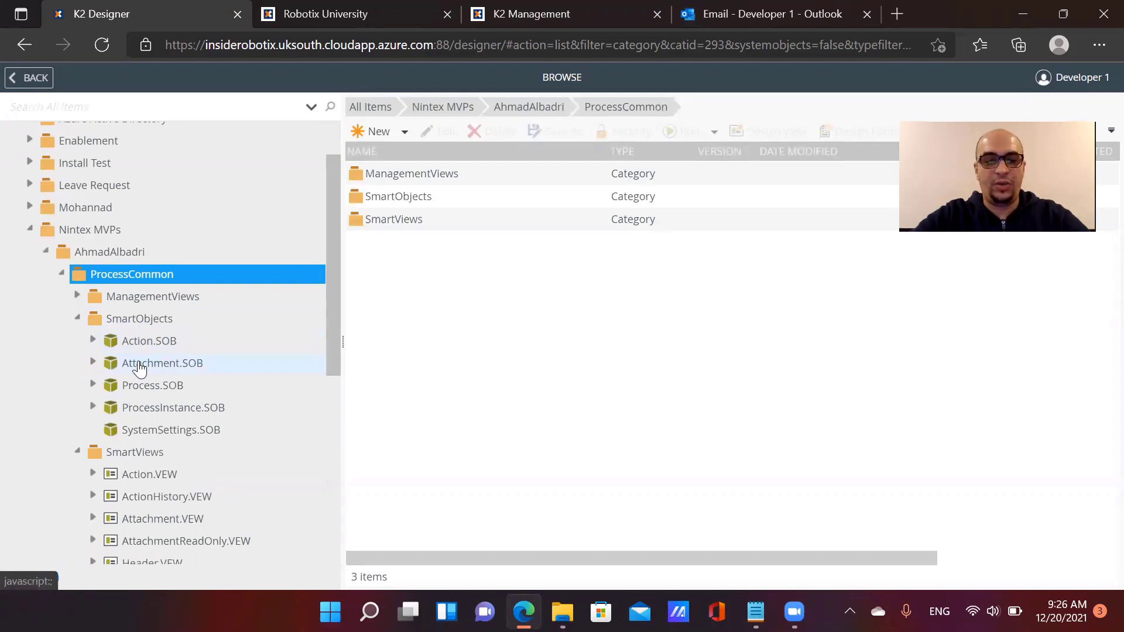
left_click(78, 317)
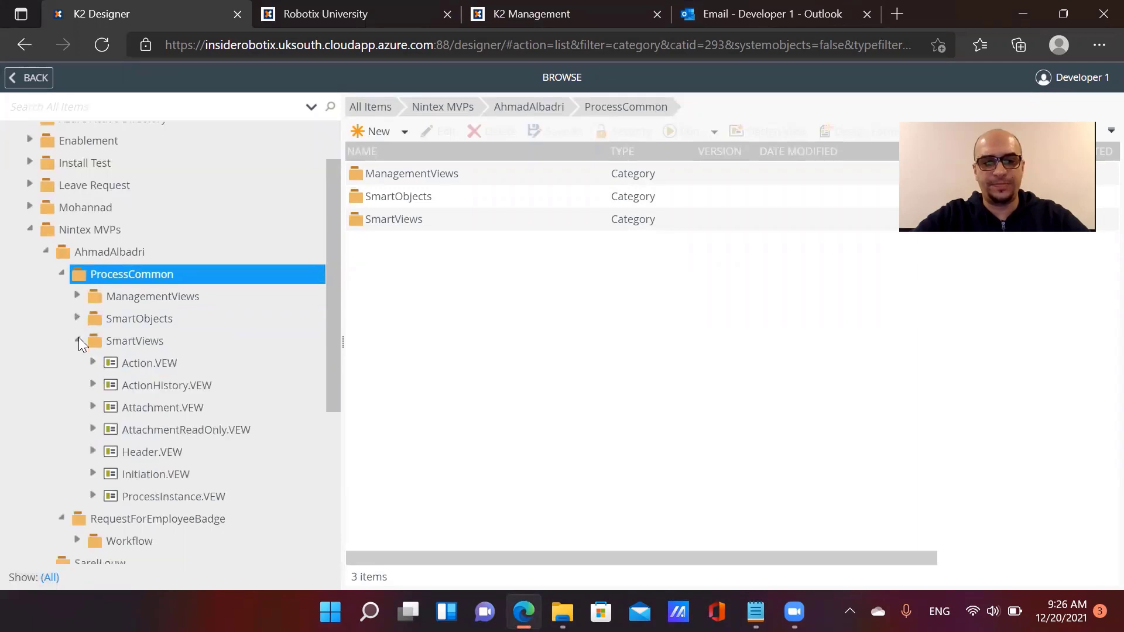
left_click(79, 340)
left_click(62, 272)
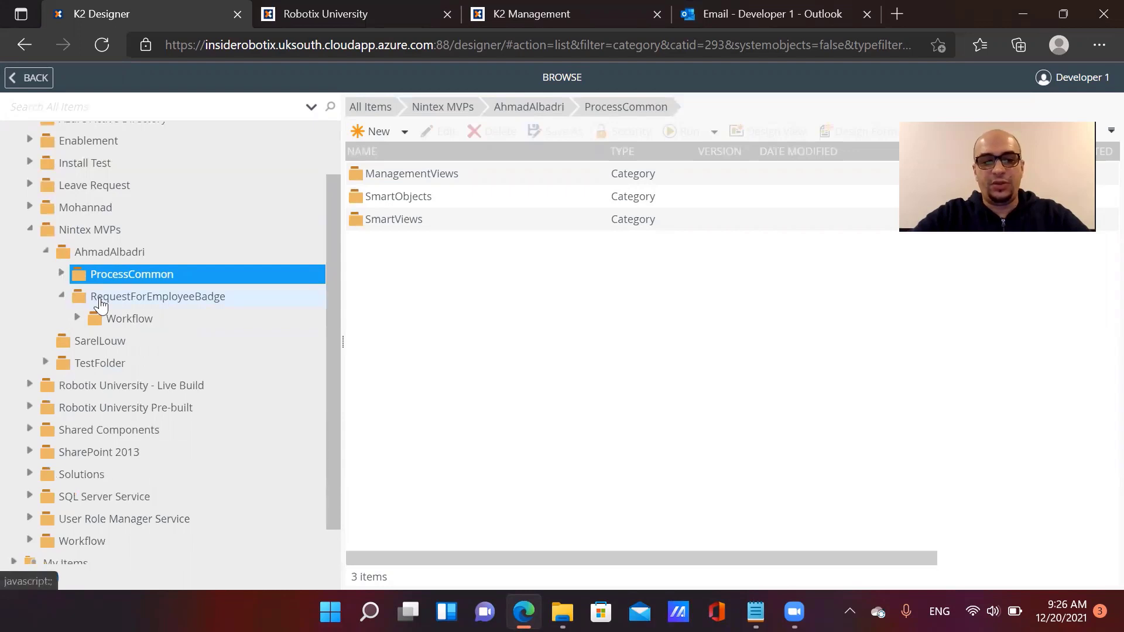
left_click(129, 302)
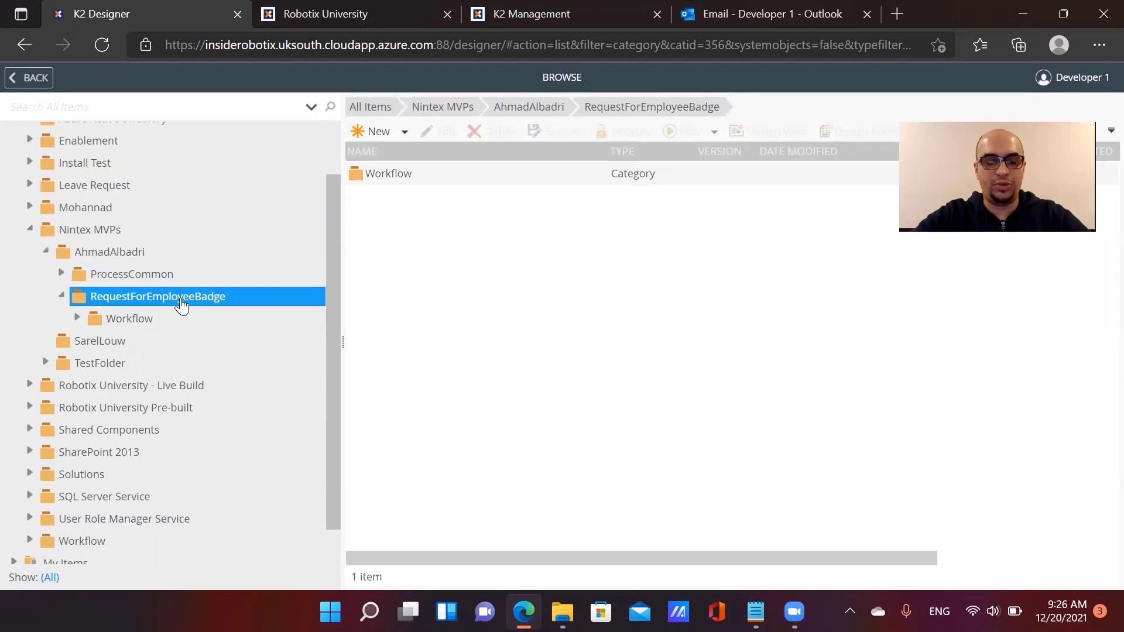
left_click(126, 304)
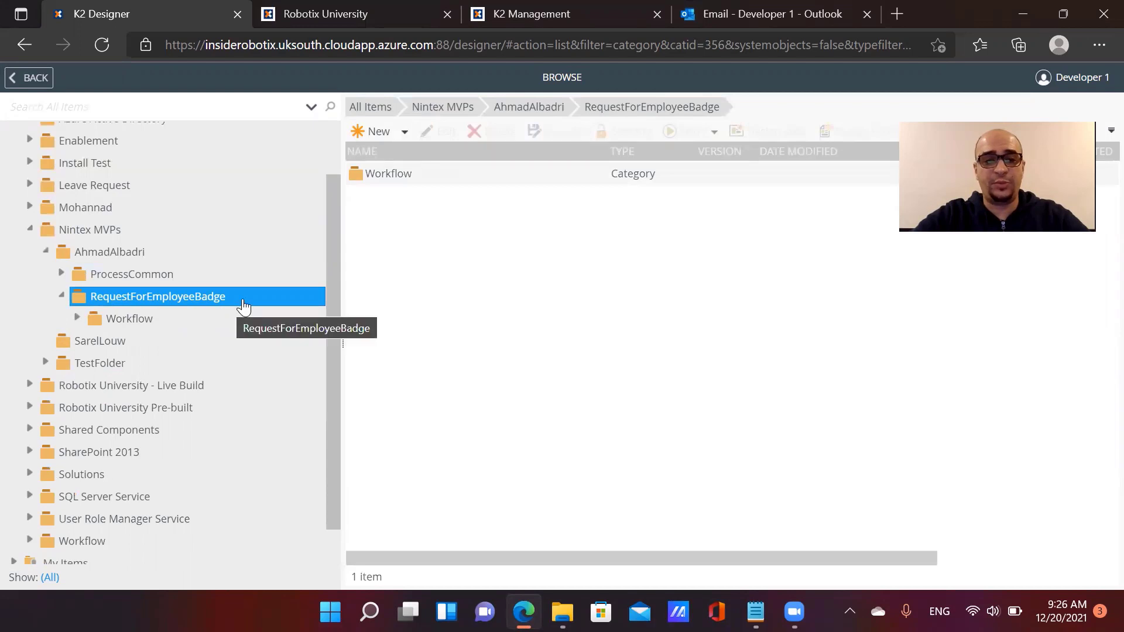
left_click(384, 134)
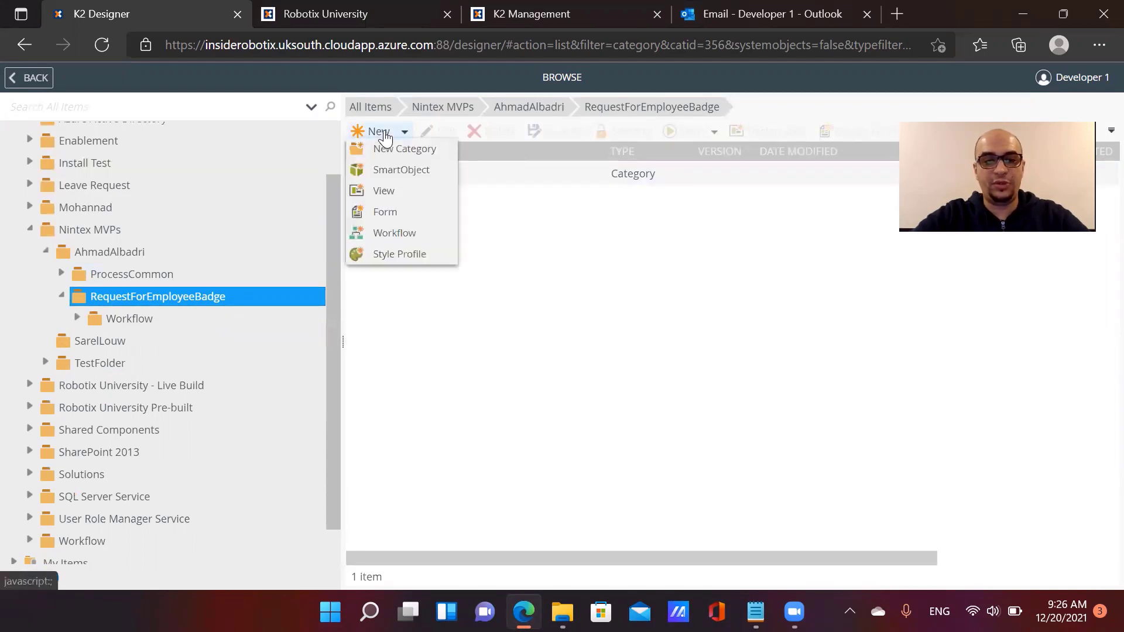
Create the SmartForms and SmartObjects categories inside RequestForEmployeeBadge
left_click(387, 149)
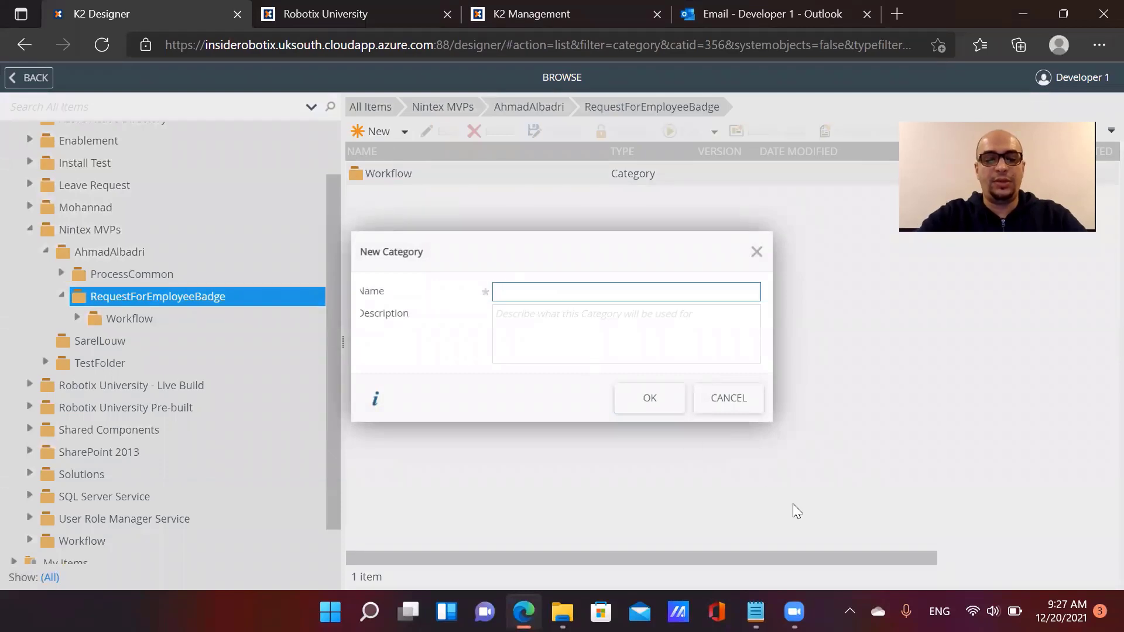
type("Smart")
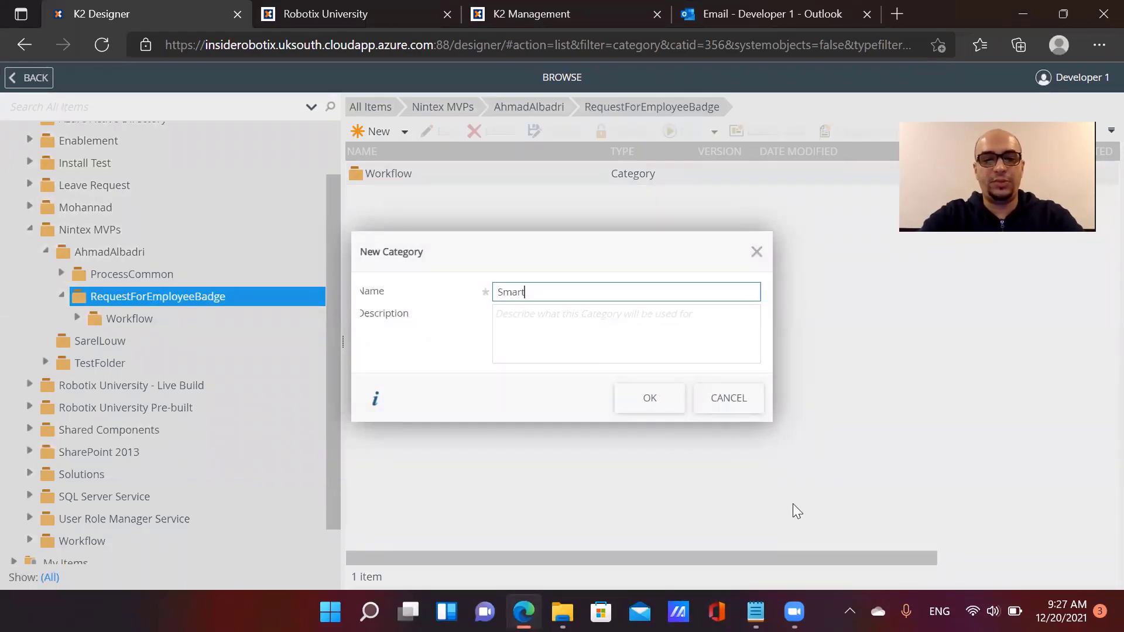
type("Fo")
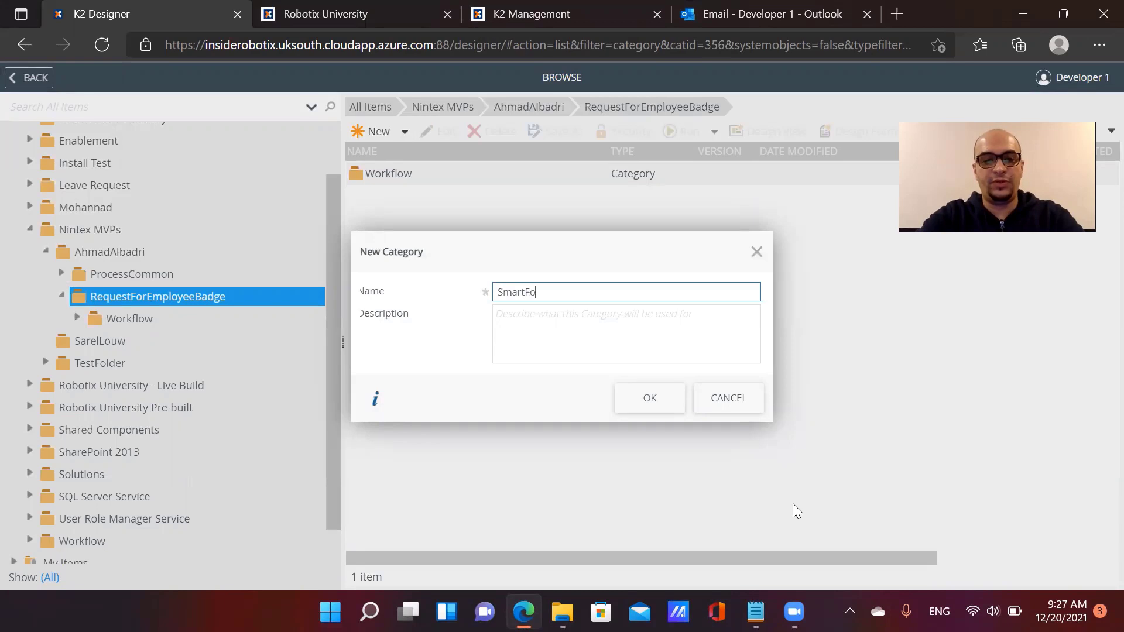
type("rms")
left_click(632, 405)
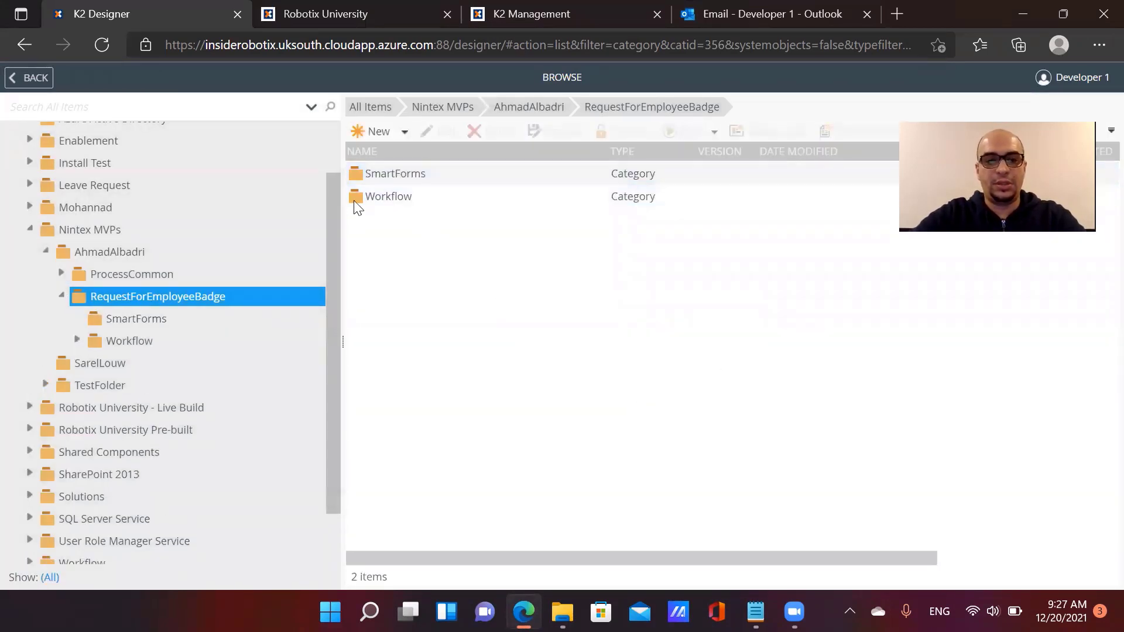
left_click(374, 133)
left_click(387, 151)
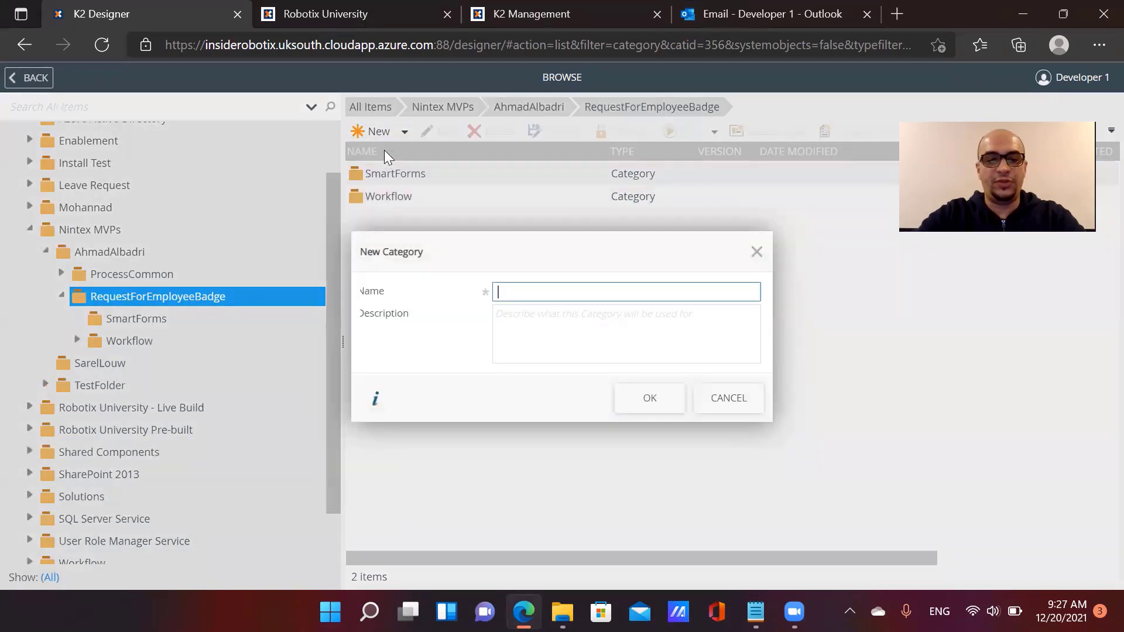
type("SmartO")
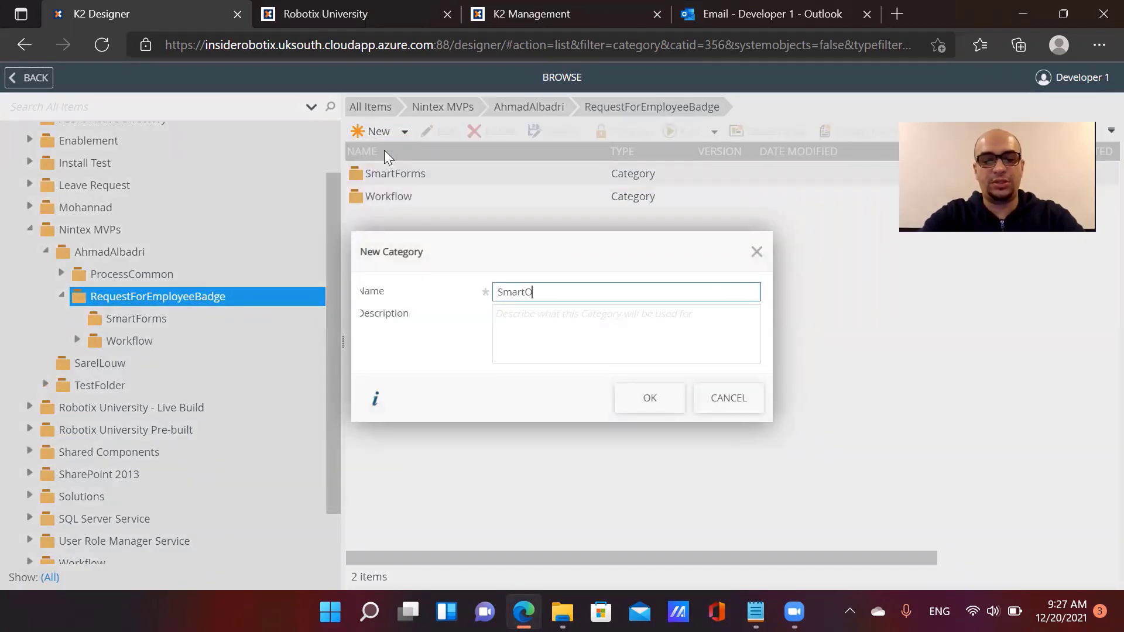
type("bjects")
left_click(640, 403)
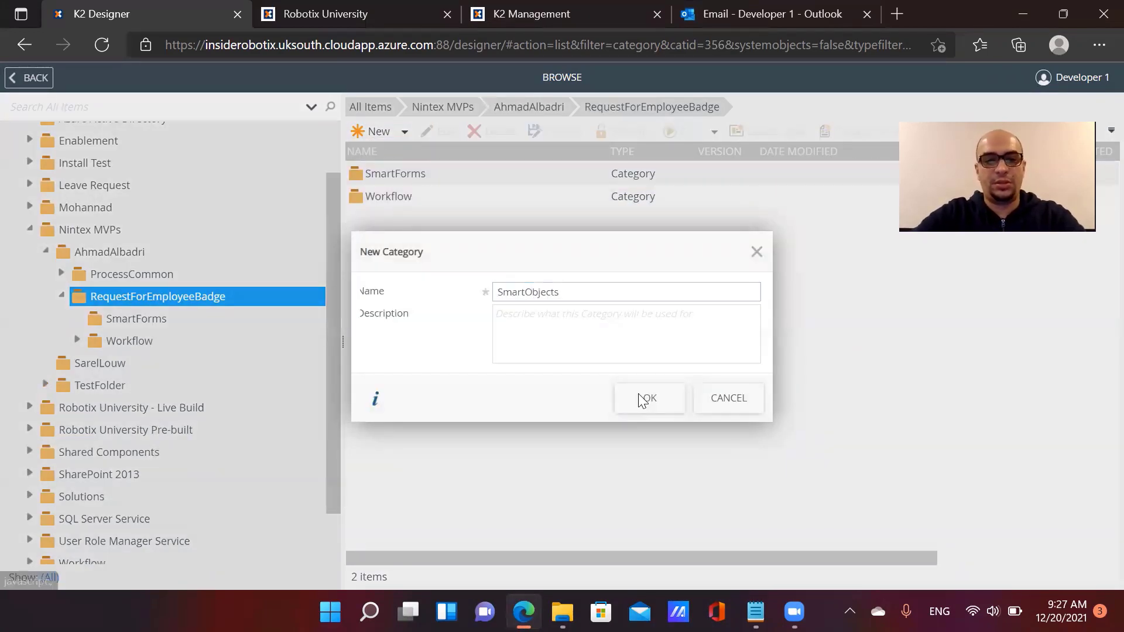
Create a third category named SmartViews
left_click(378, 132)
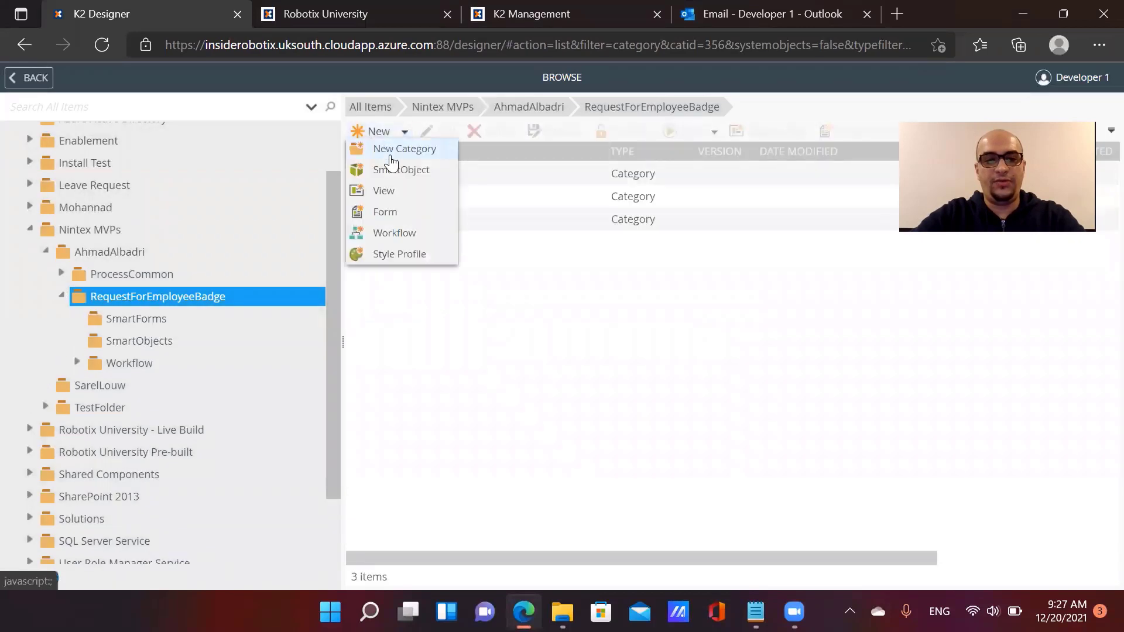
left_click(389, 149)
type("Dma")
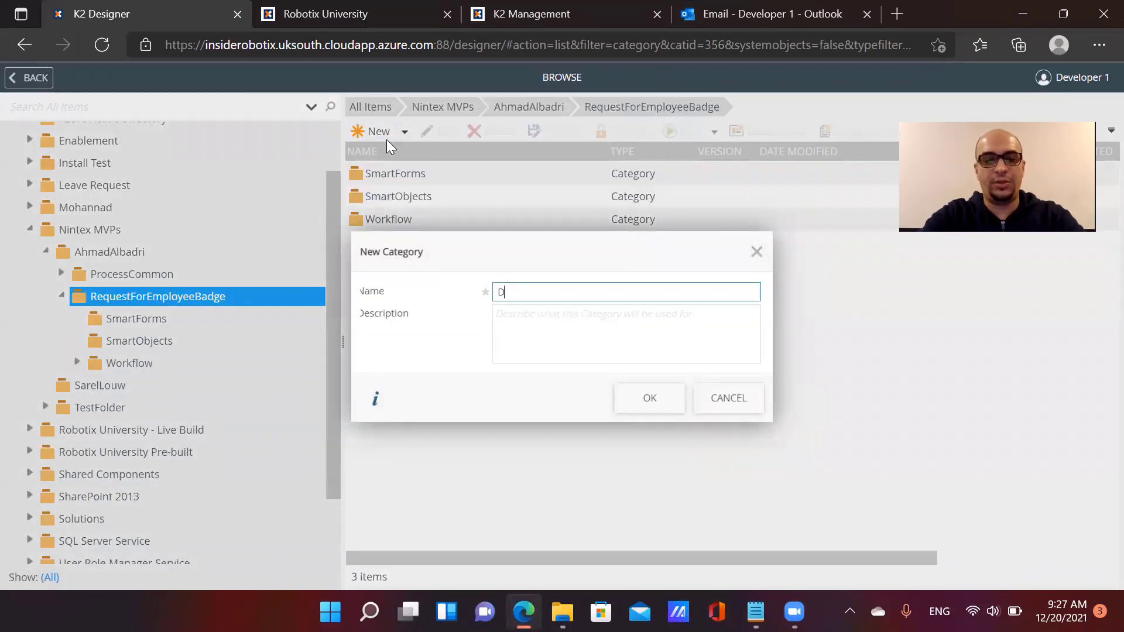
key("BackSpace")
key("BackSpace")
key("BackSpace")
type("Smar")
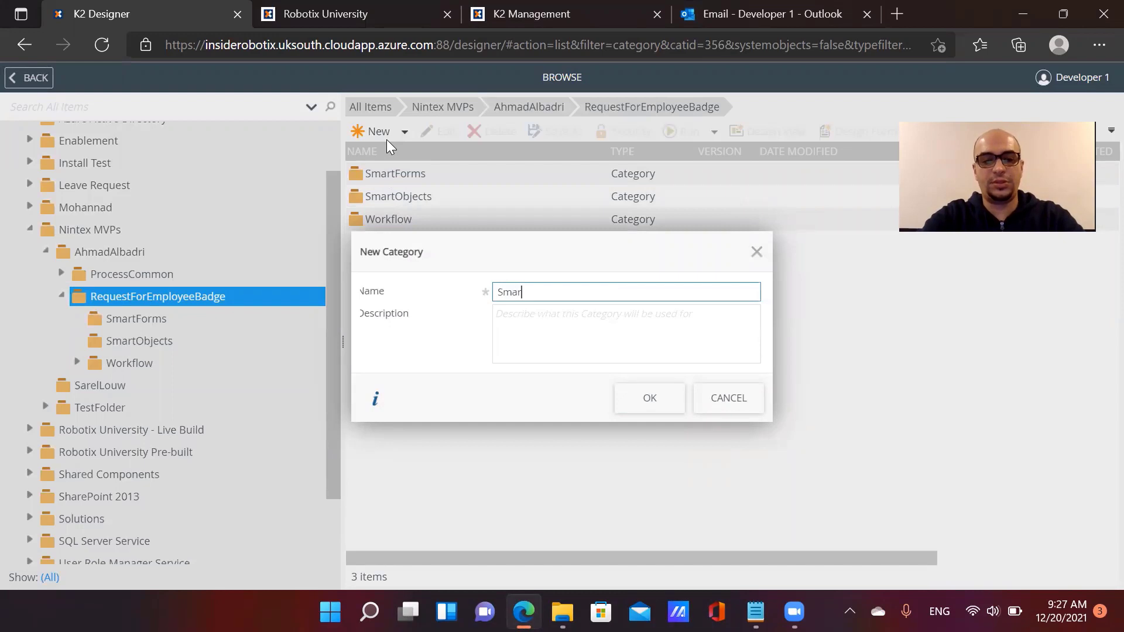
type("tViews")
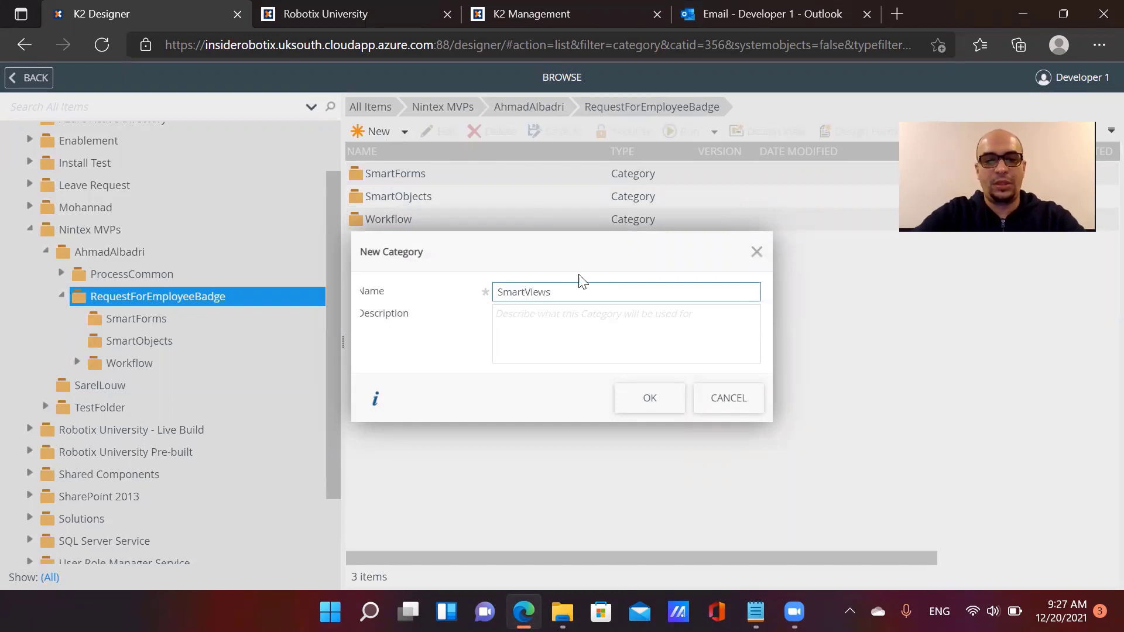
left_click(669, 412)
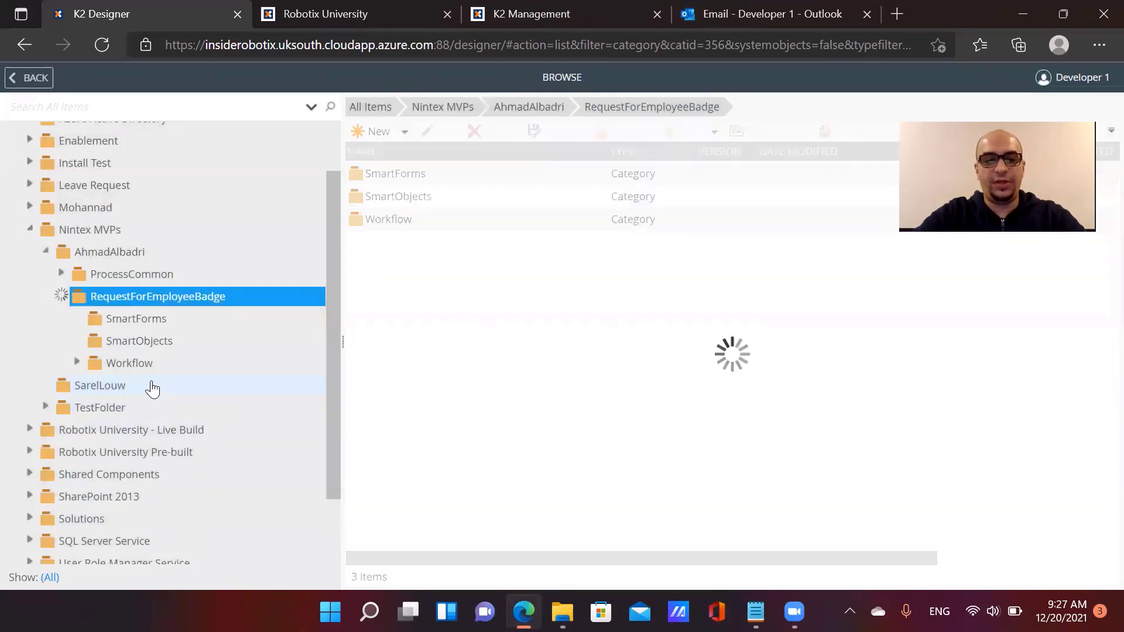
Open the RequestCompanyBadge workflow from the Workflow folder in the Workflow Designer
left_click(129, 385)
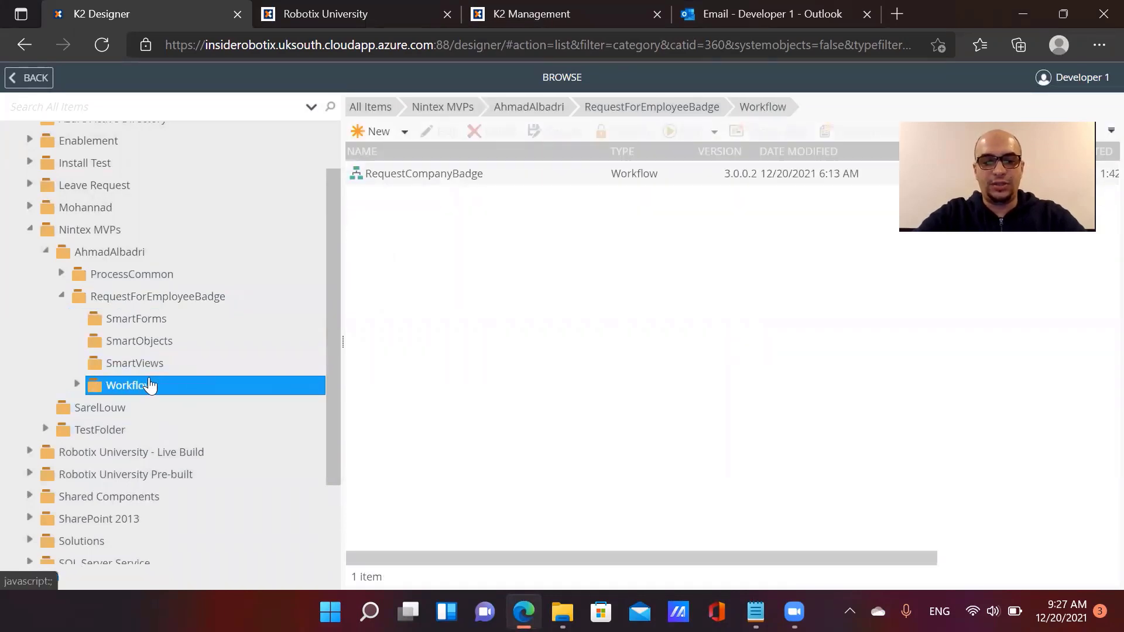
left_click(81, 382)
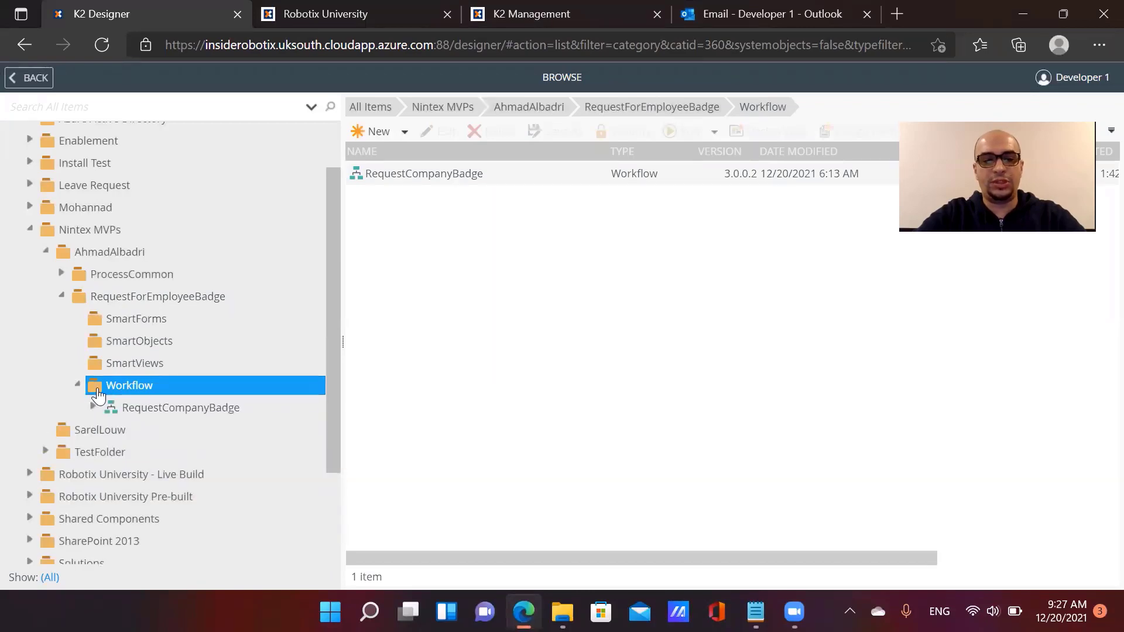
left_click(173, 408)
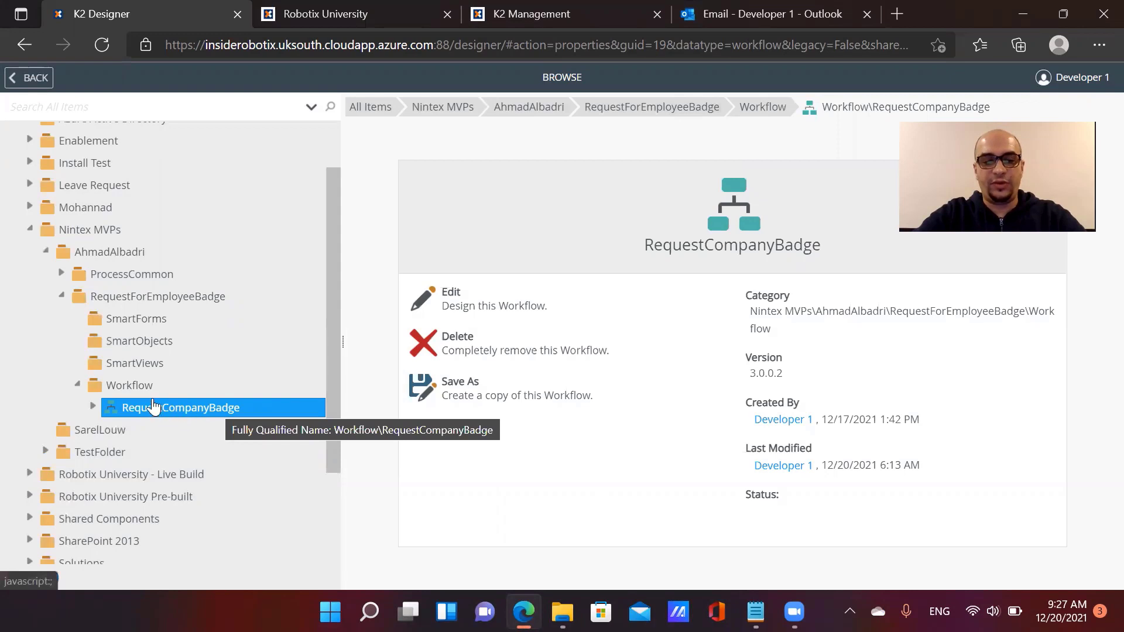
left_click(141, 387)
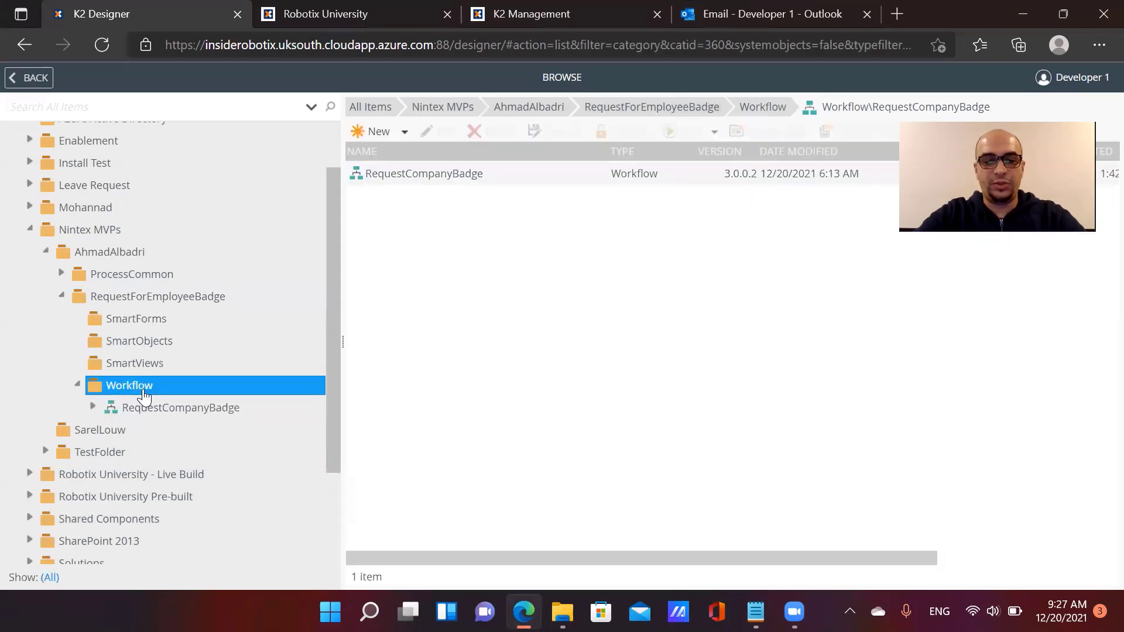
left_click(375, 137)
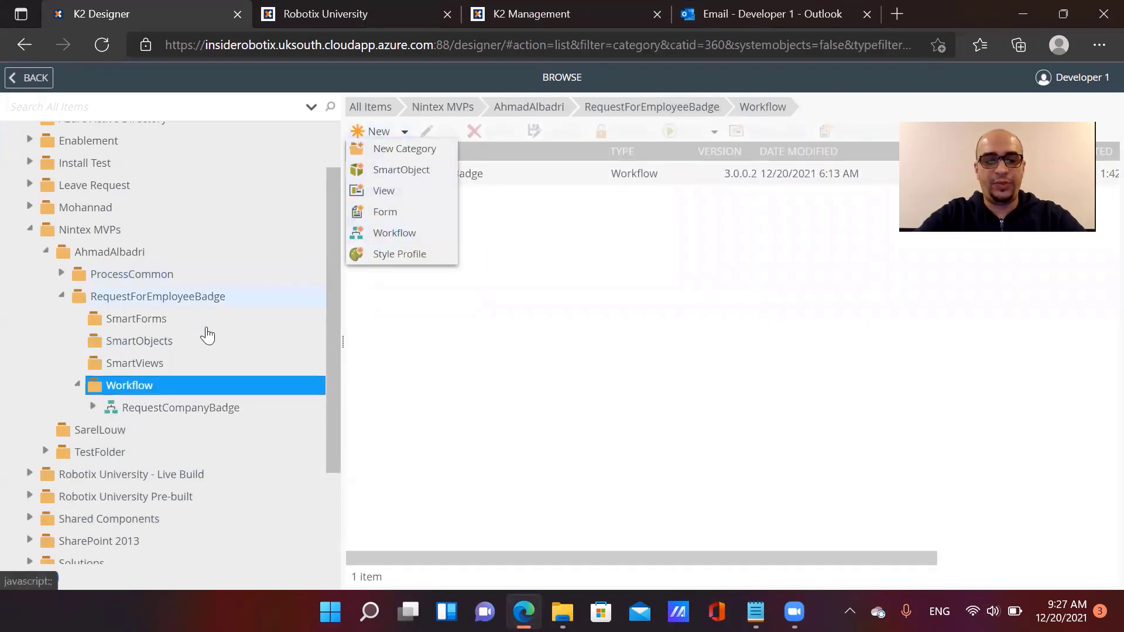
left_click(183, 414)
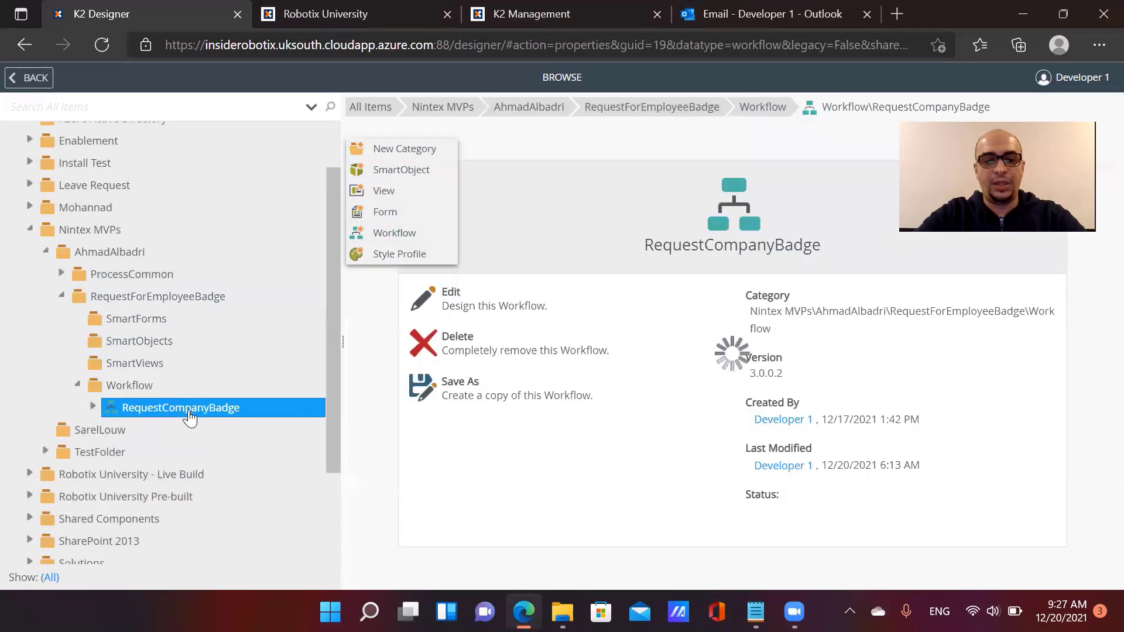
left_click(455, 374)
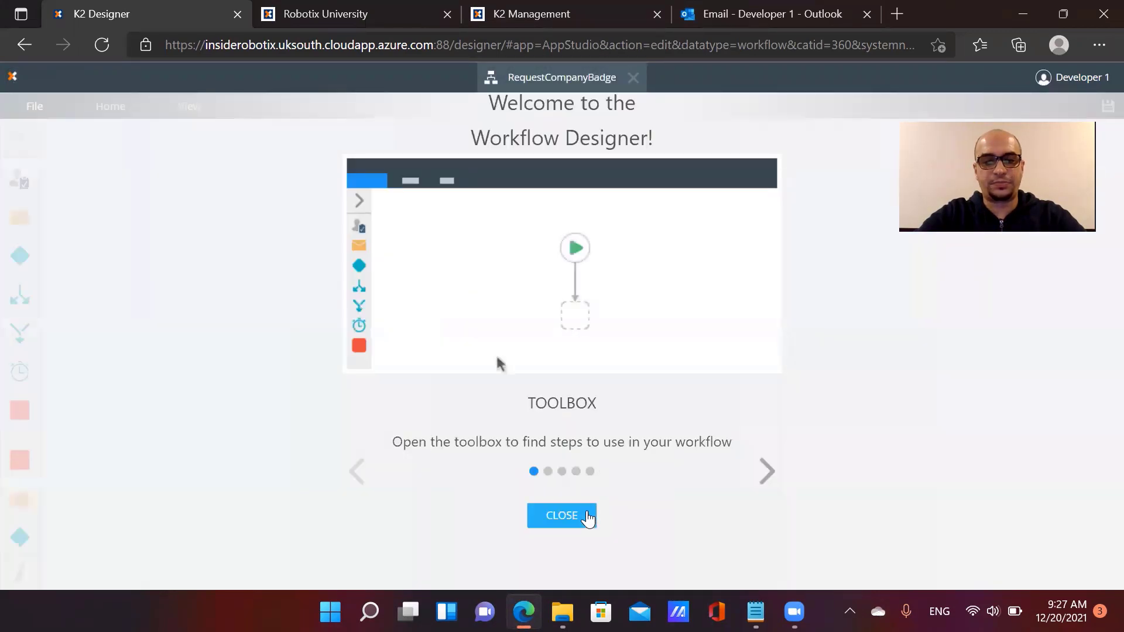
Close the welcome tour and show the Start step's configuration panel
left_click(587, 518)
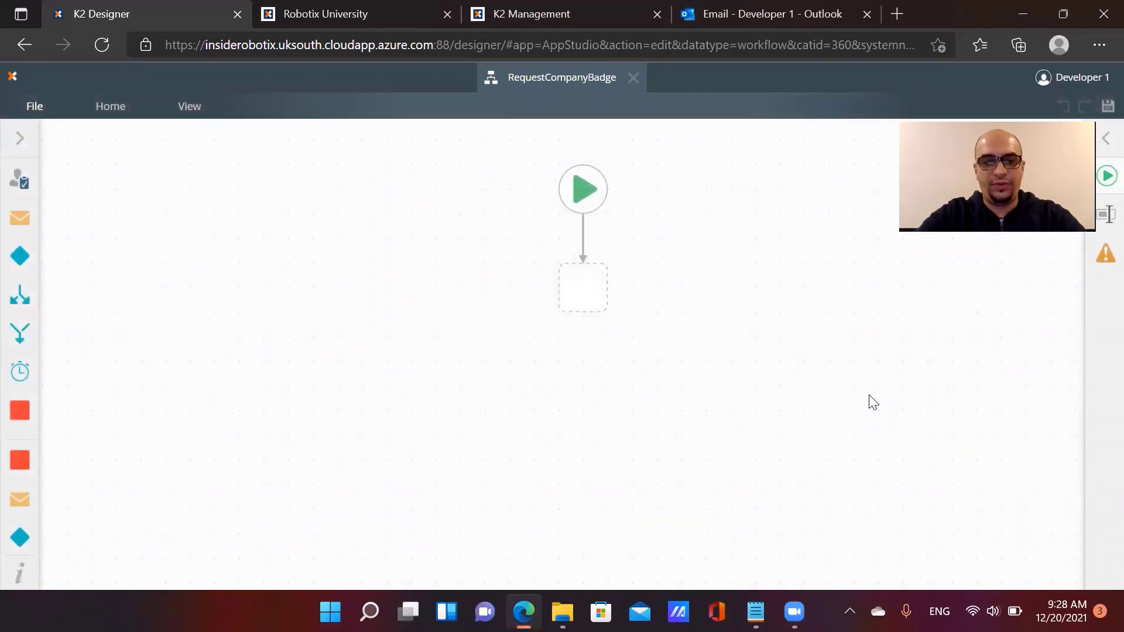
left_click_drag(888, 418, 843, 402)
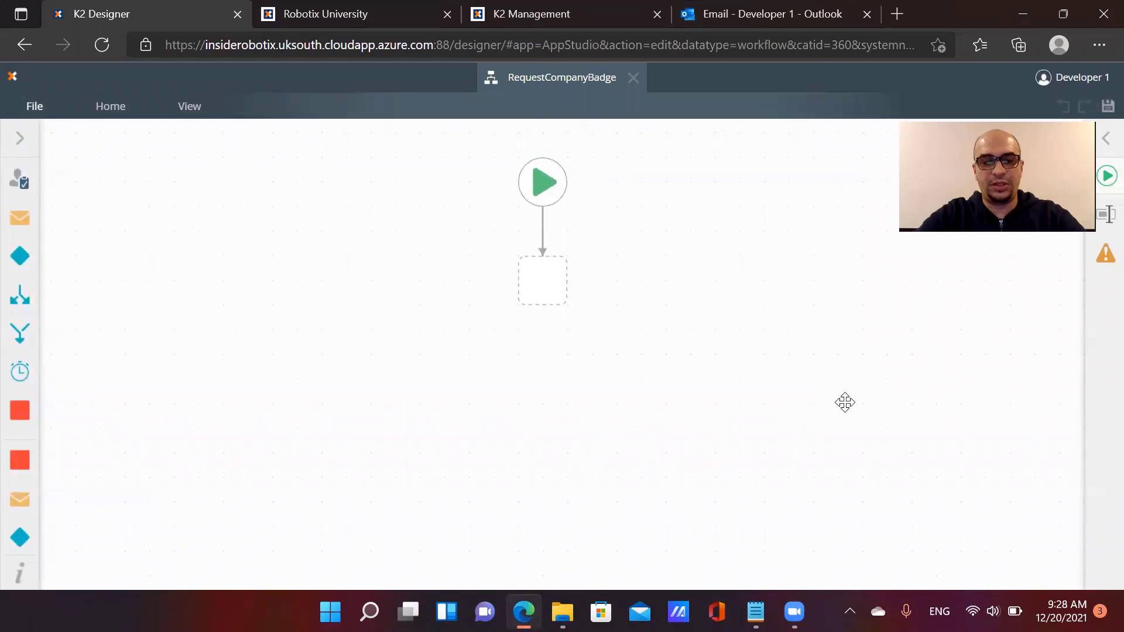
left_click(556, 192)
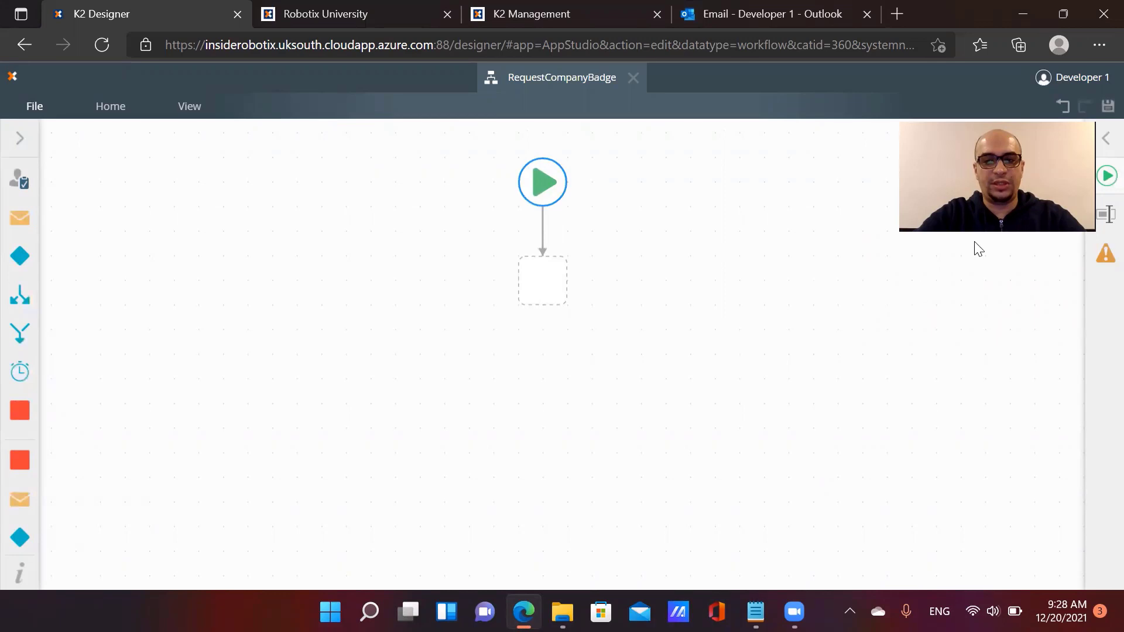
left_click(1104, 141)
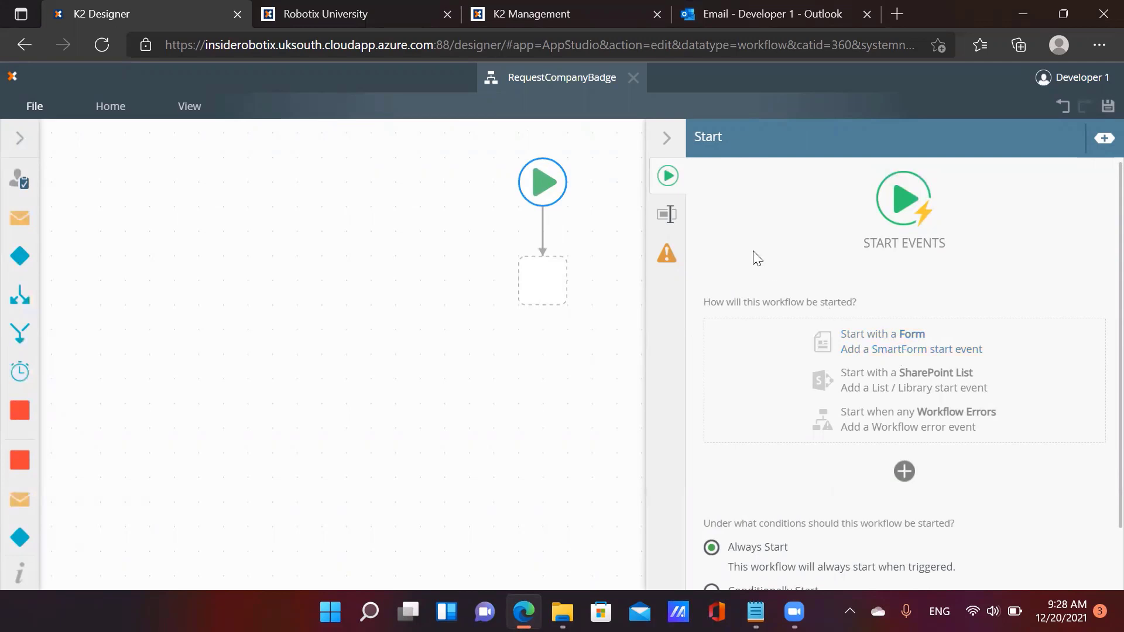
left_click(668, 138)
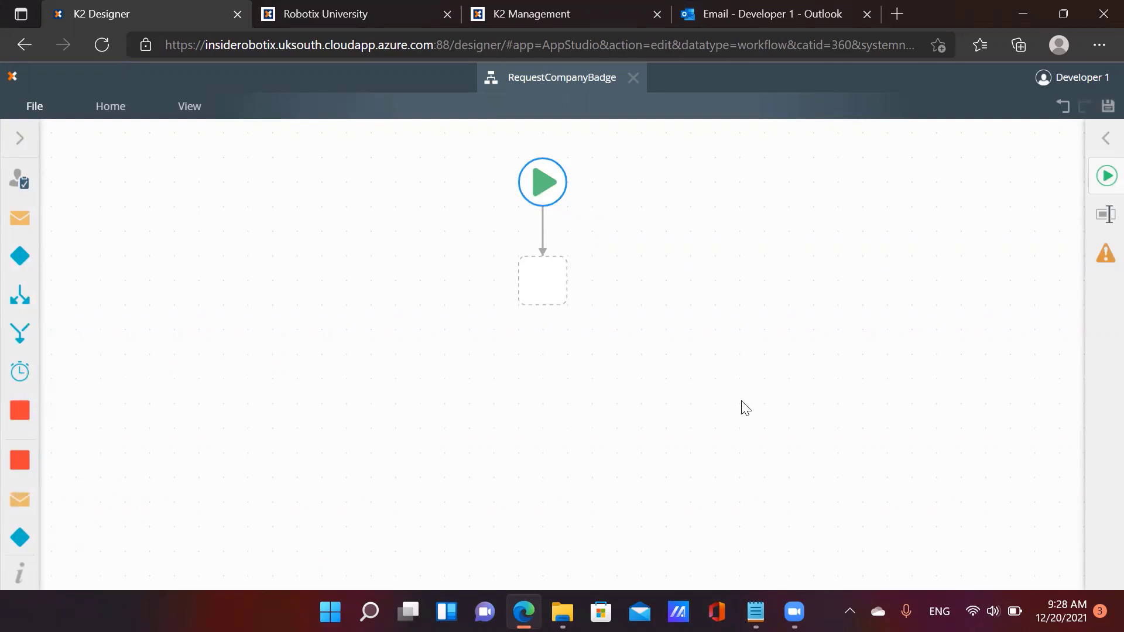
left_click(1104, 139)
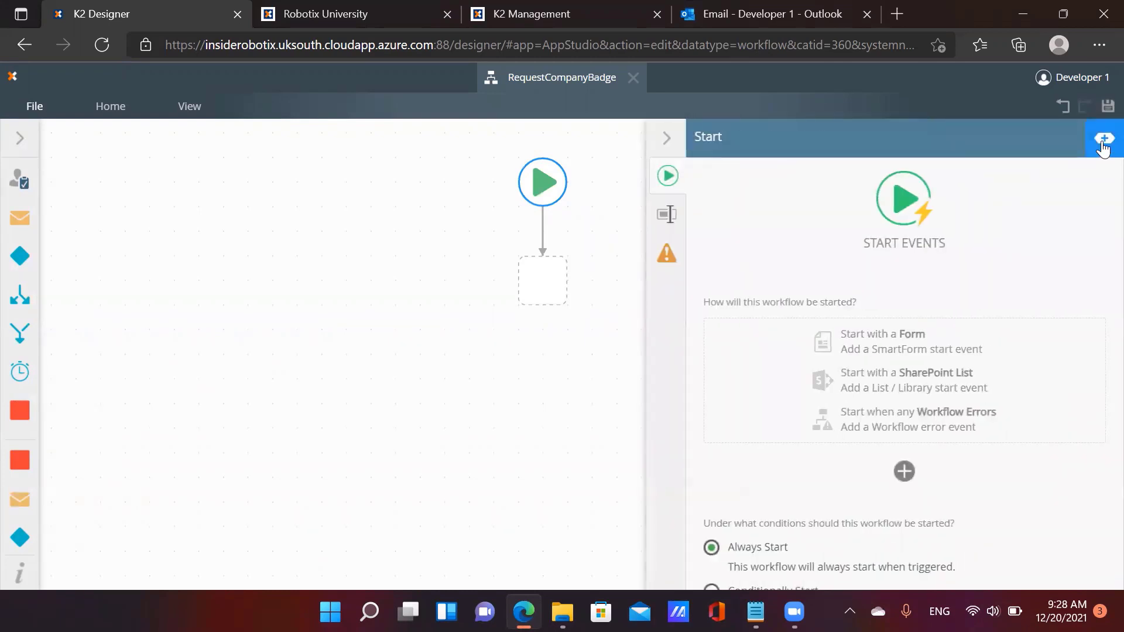
Add a Number workflow variable named ProcessInstanceID in the Context Browser
left_click(1102, 142)
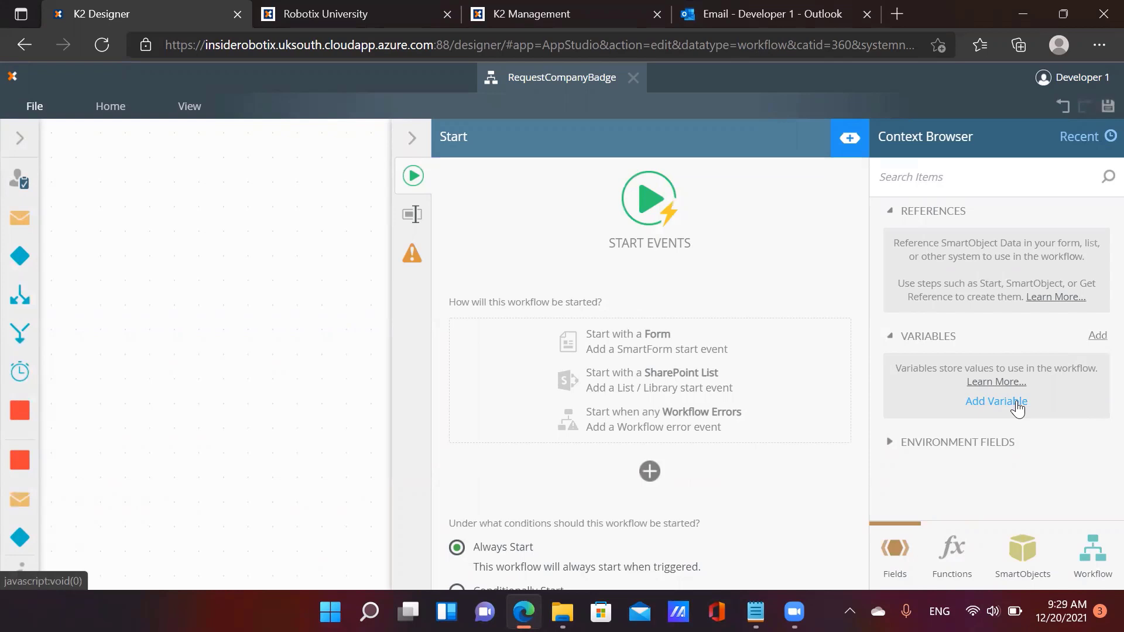
left_click(1018, 408)
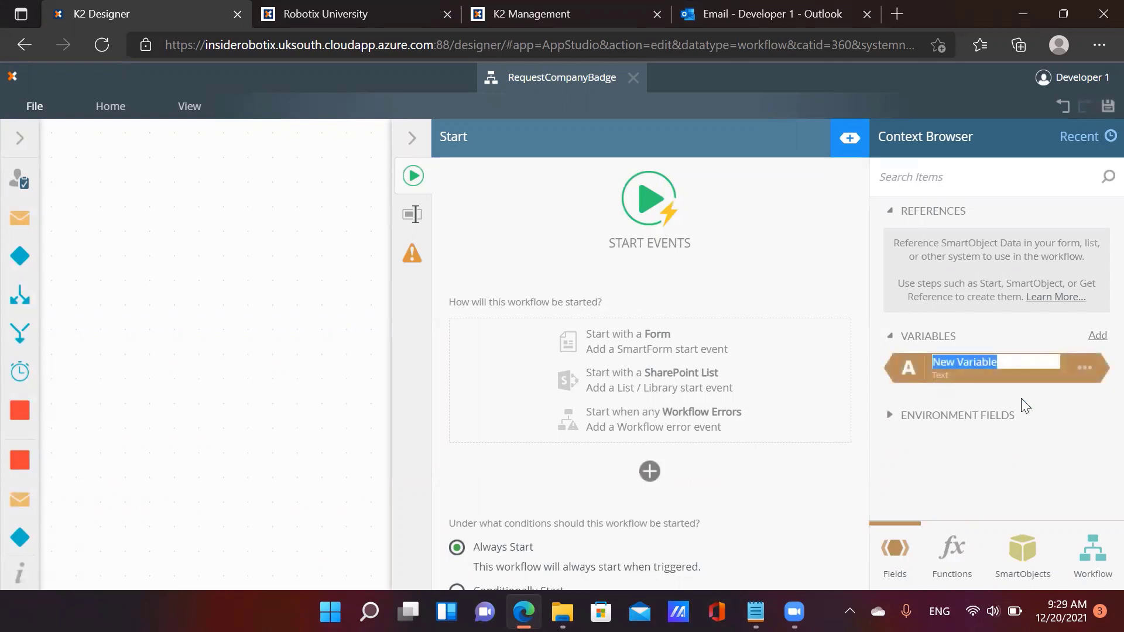
type("ProcessInst")
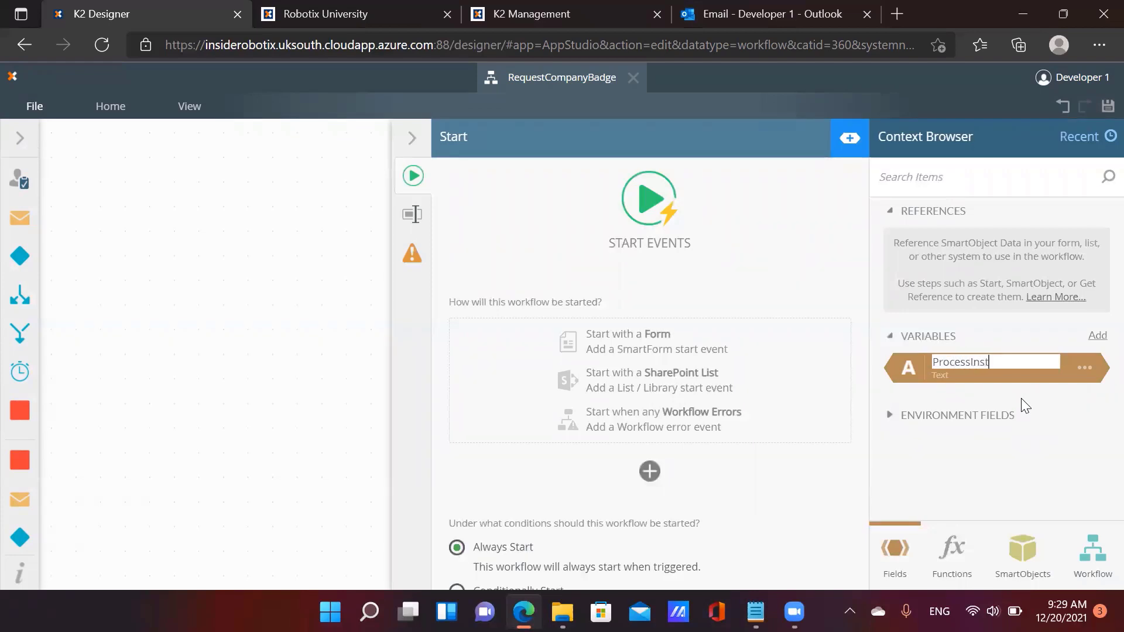
type("ance")
key("BackSpace")
type("ceID")
left_click(904, 367)
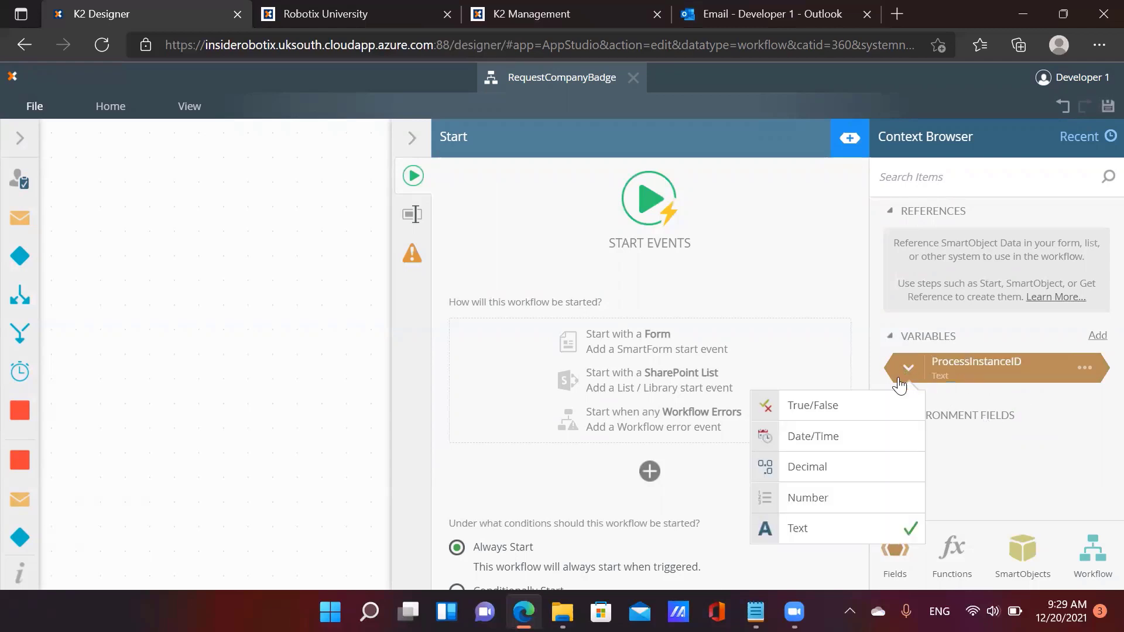
left_click(876, 501)
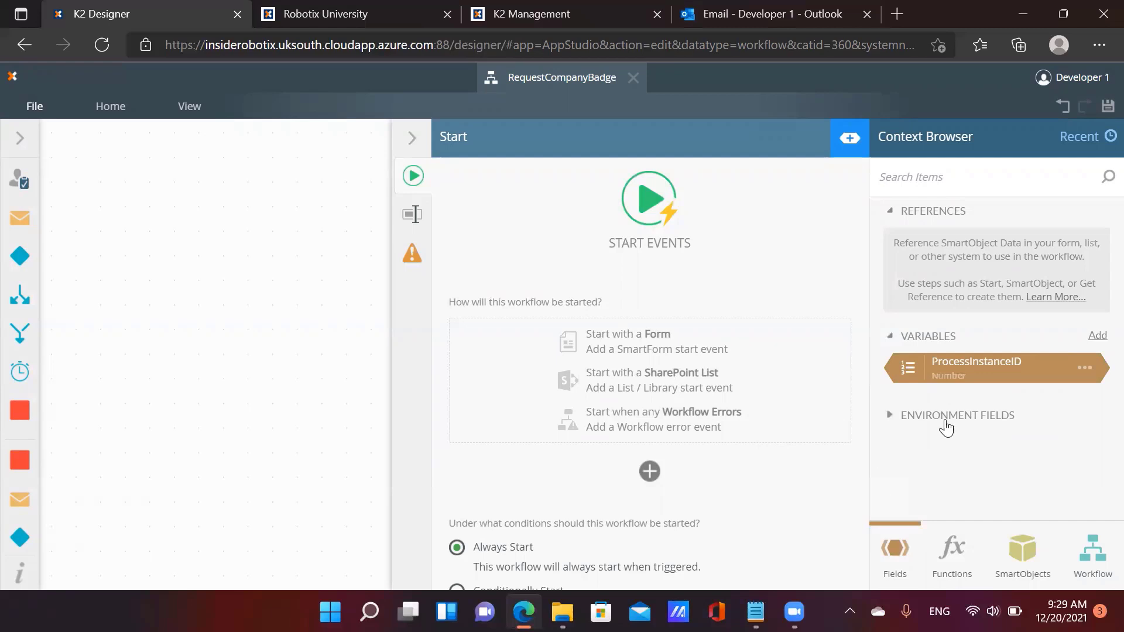
left_click(411, 141)
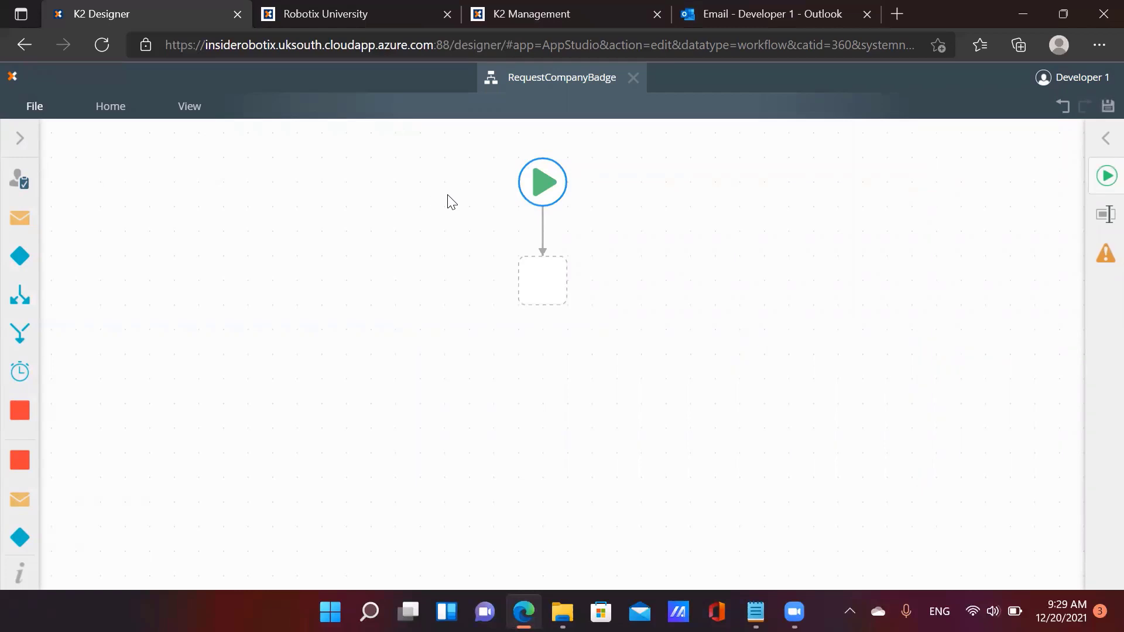
mouse_move(562, 191)
left_click(21, 145)
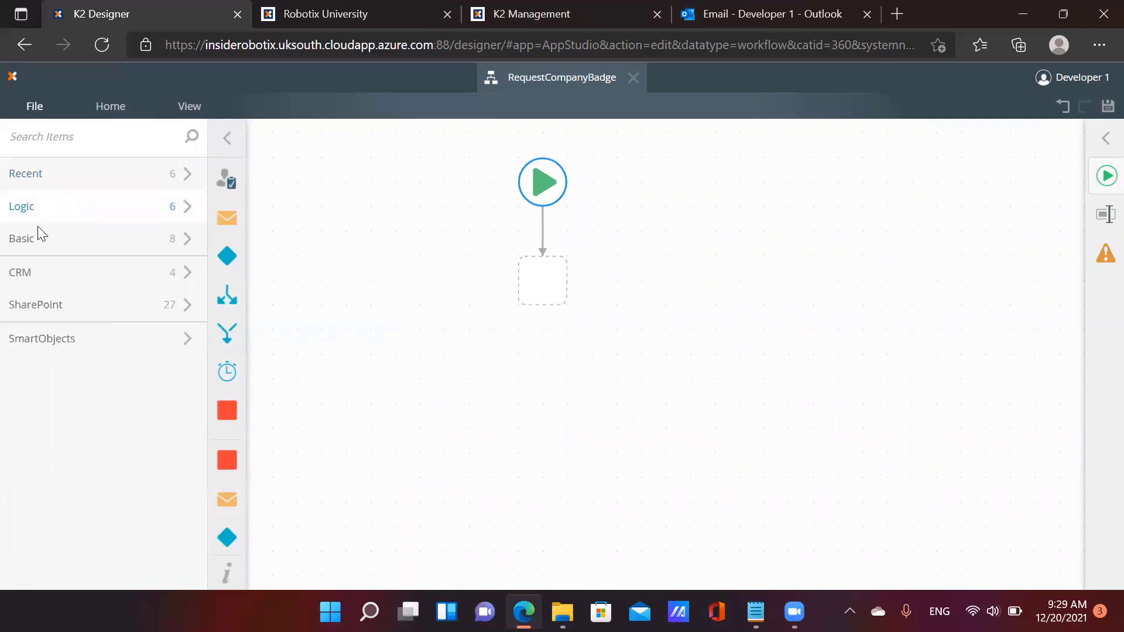
left_click(53, 350)
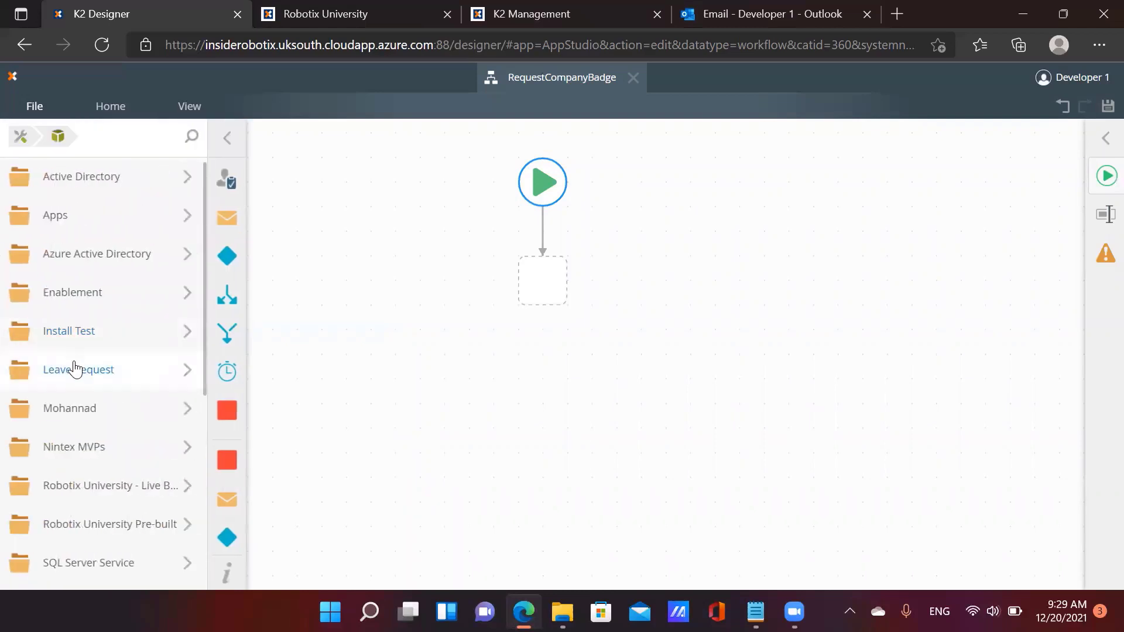
scroll(82, 386, "down", 1)
left_click(92, 403)
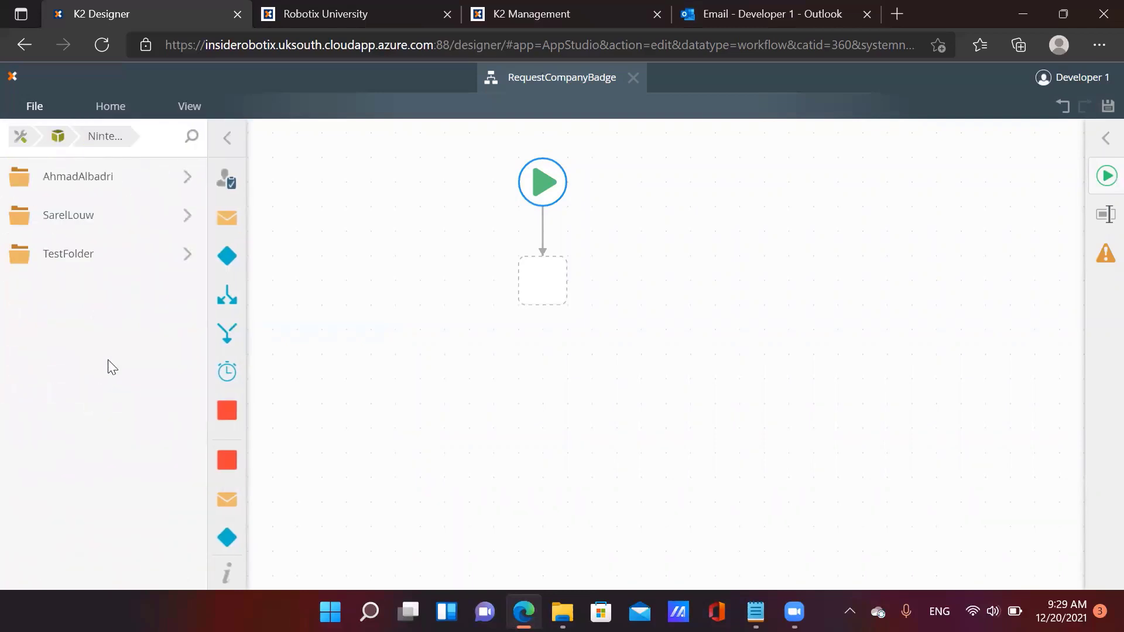
left_click(116, 178)
left_click(116, 176)
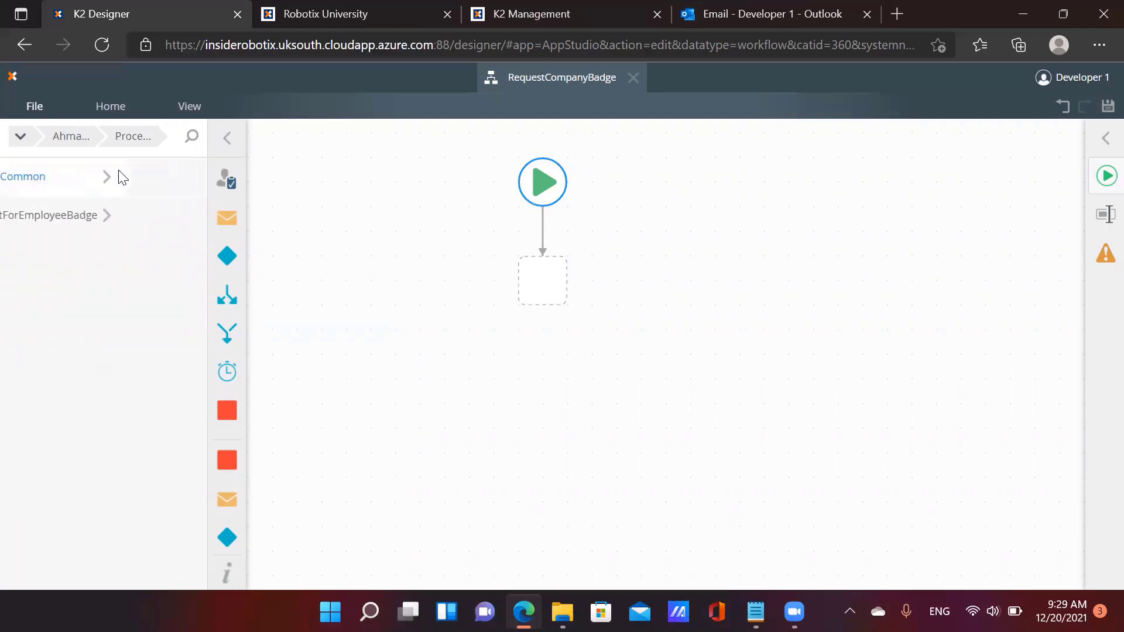
left_click(113, 218)
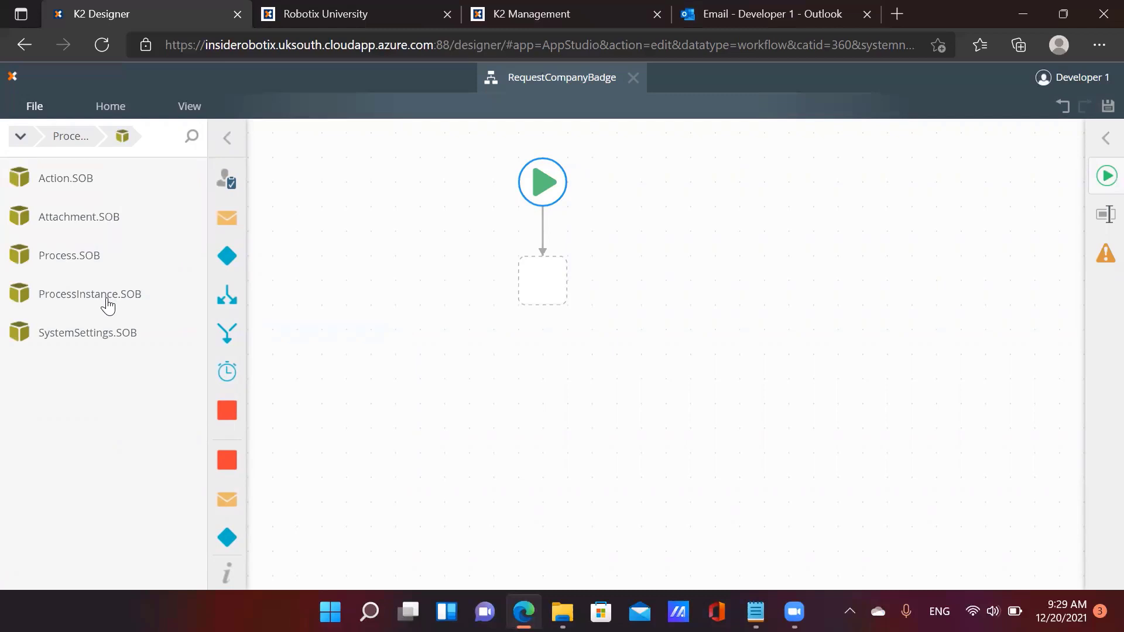
left_click_drag(108, 305, 515, 279)
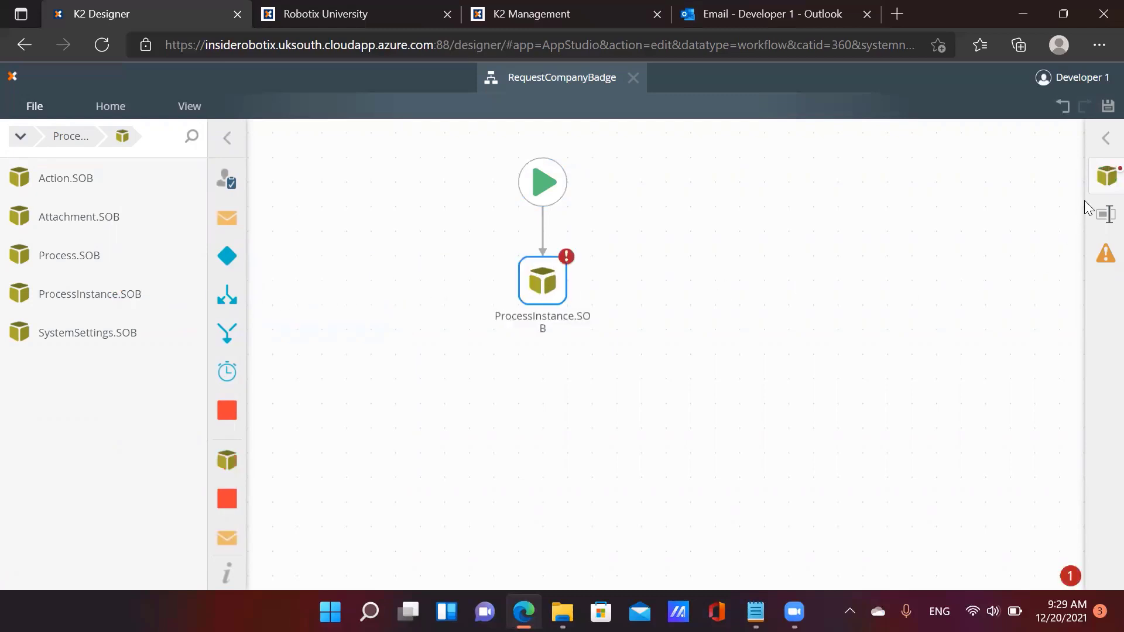
Set the ProcessInstance.SOB step's SmartObject method to Save
left_click(1101, 182)
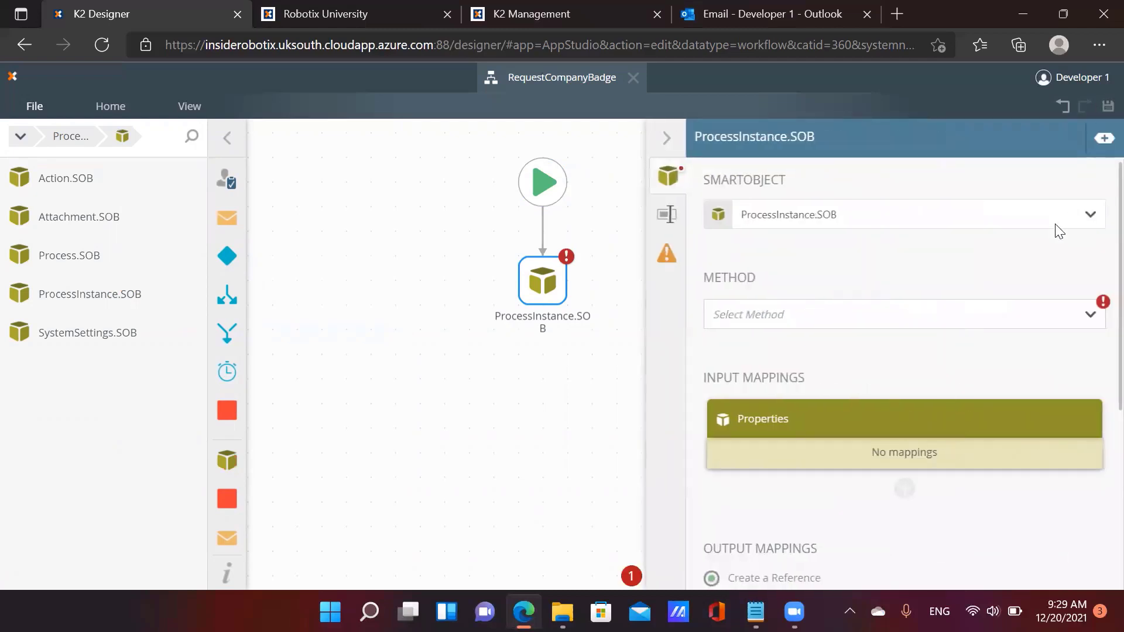
left_click(922, 316)
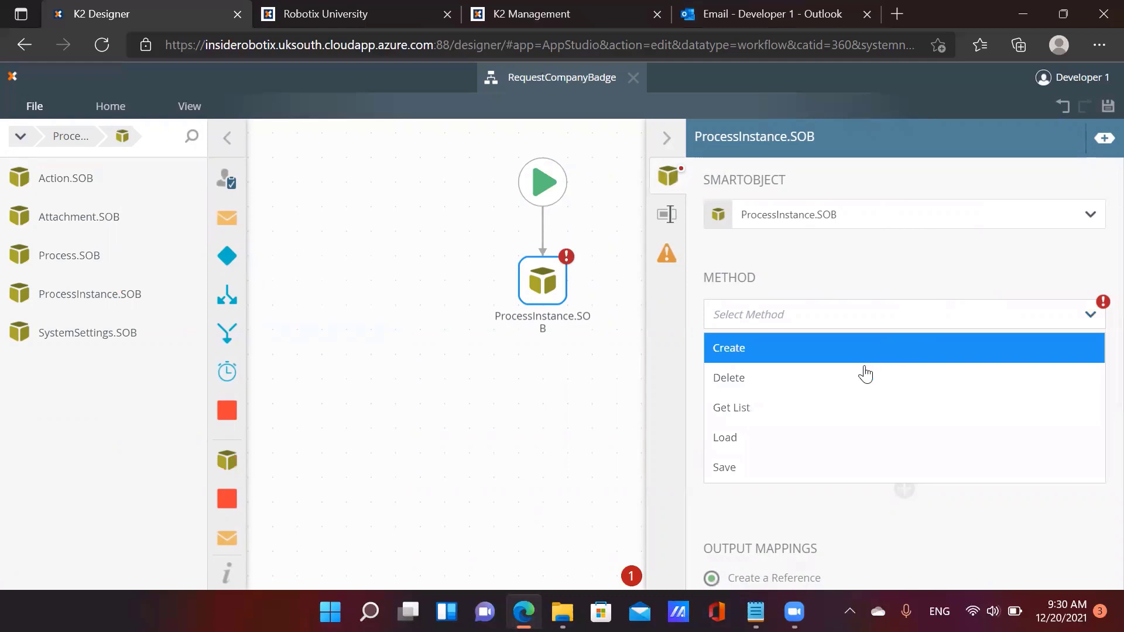
left_click(815, 473)
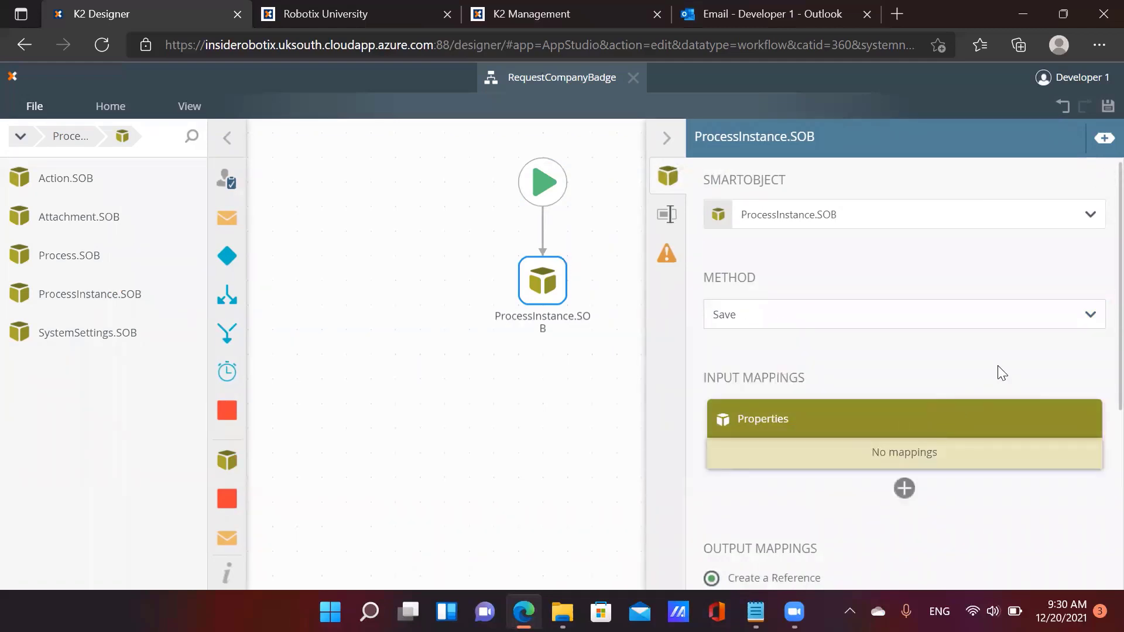
scroll(1001, 377, "down", 1)
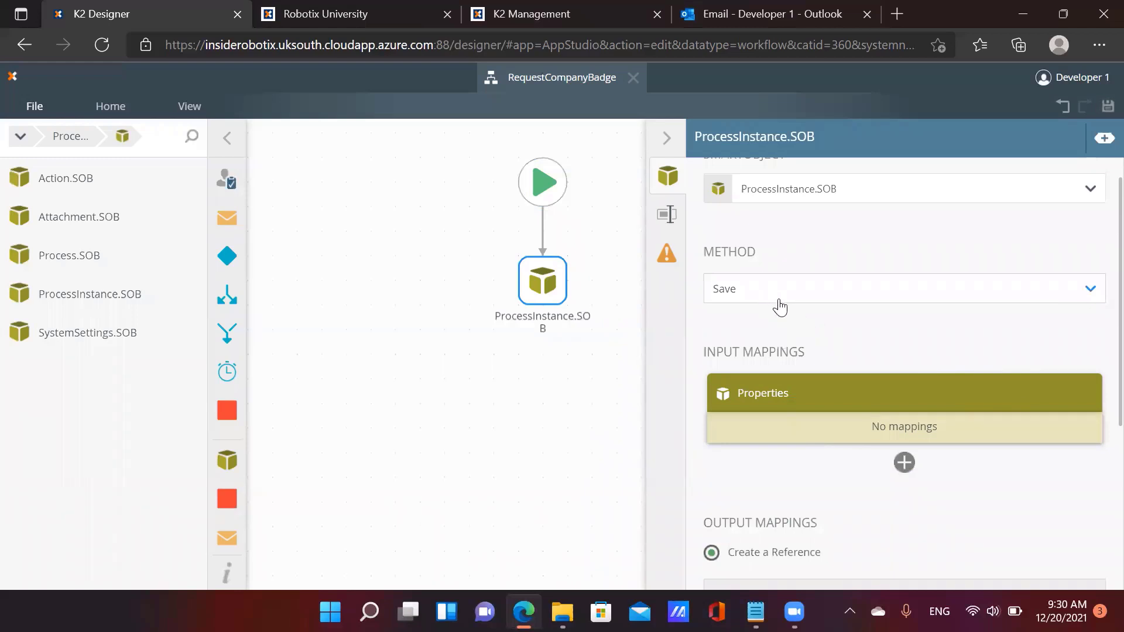
scroll(939, 346, "down", 1)
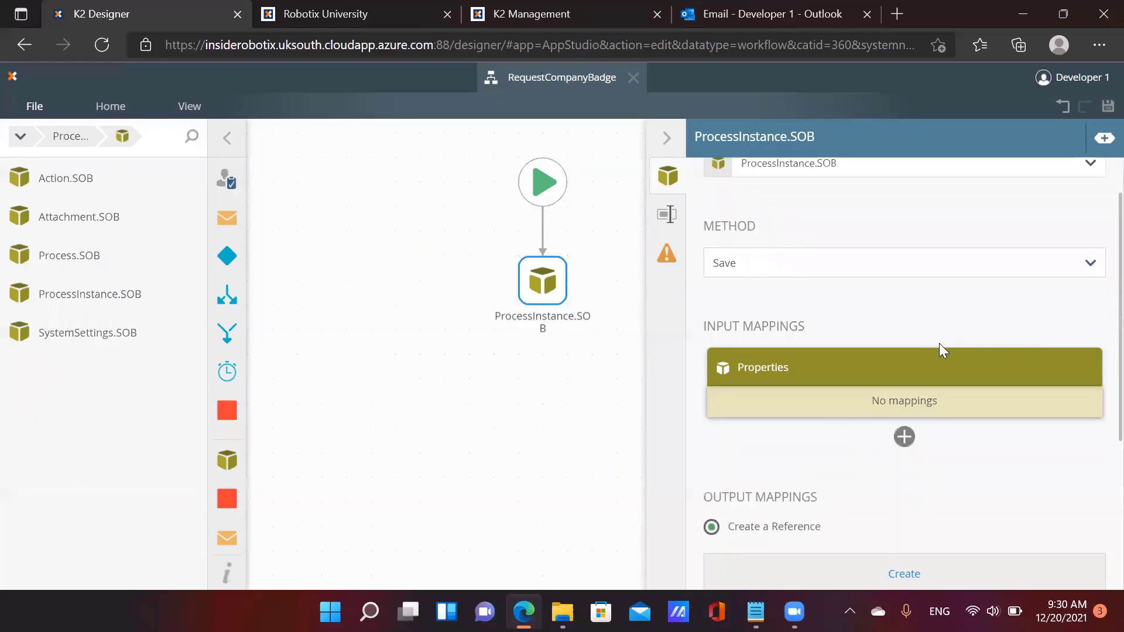
Map the ProcessInstanceID input to the ProcessInstanceID workflow variable
left_click(904, 437)
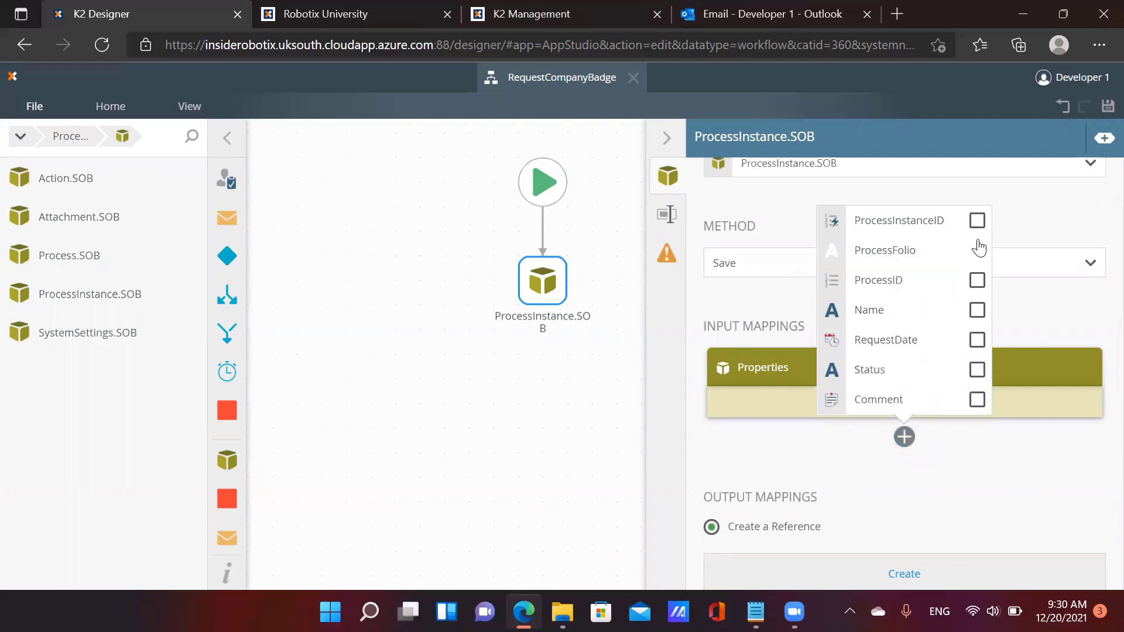
left_click(977, 222)
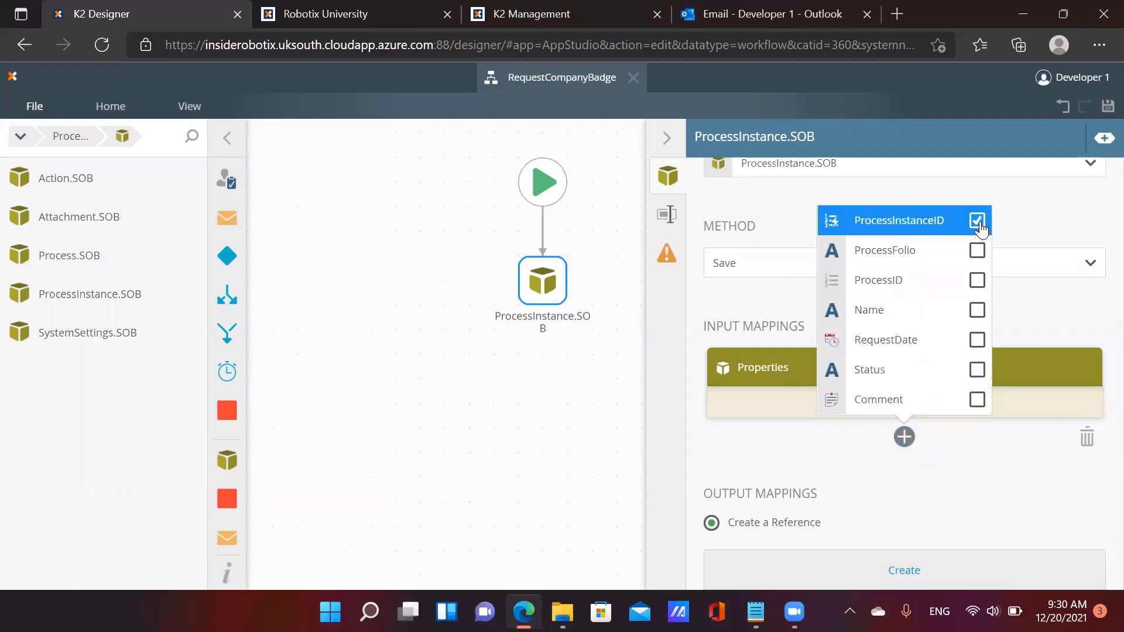
left_click(1044, 404)
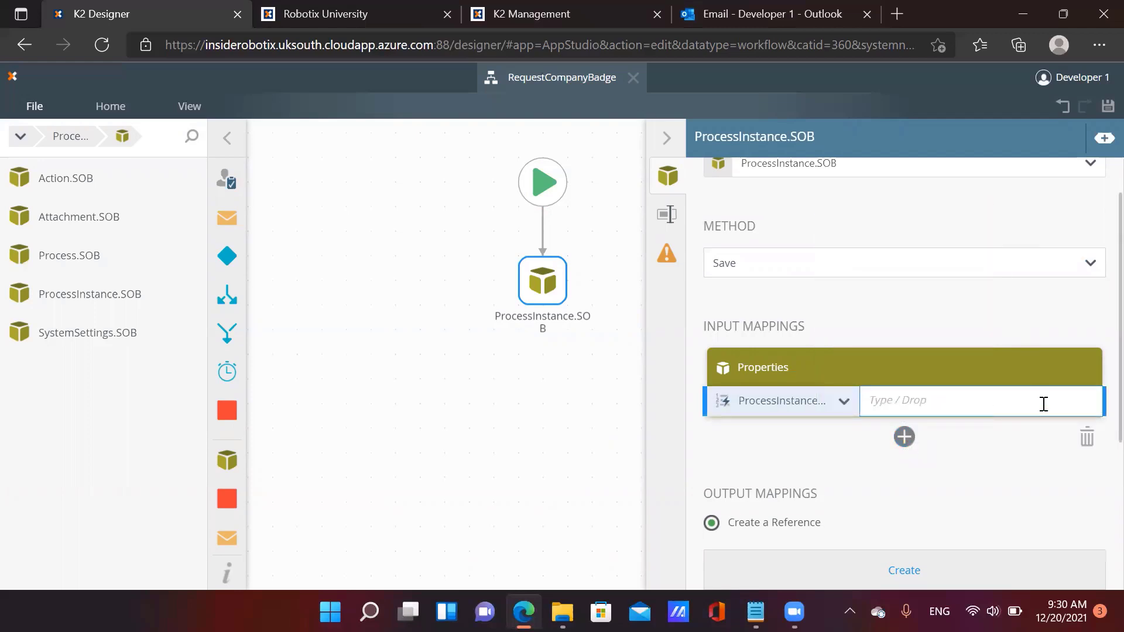
left_click(1097, 142)
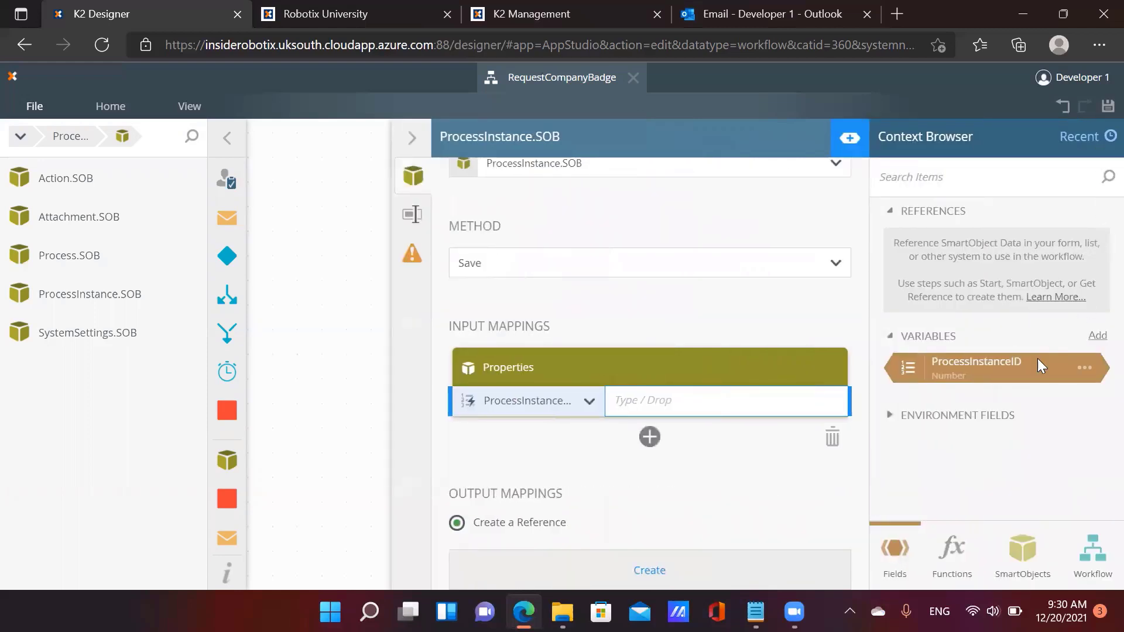
left_click_drag(1038, 366, 745, 402)
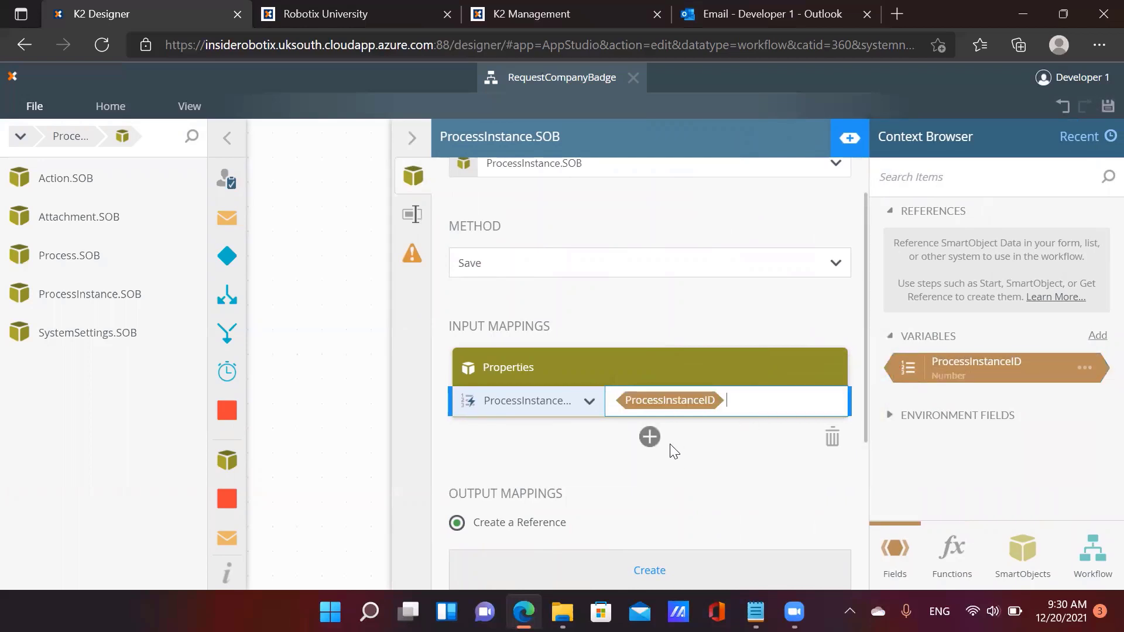
Add a Status input mapping set to 'Pending Manager Approval'
left_click(651, 439)
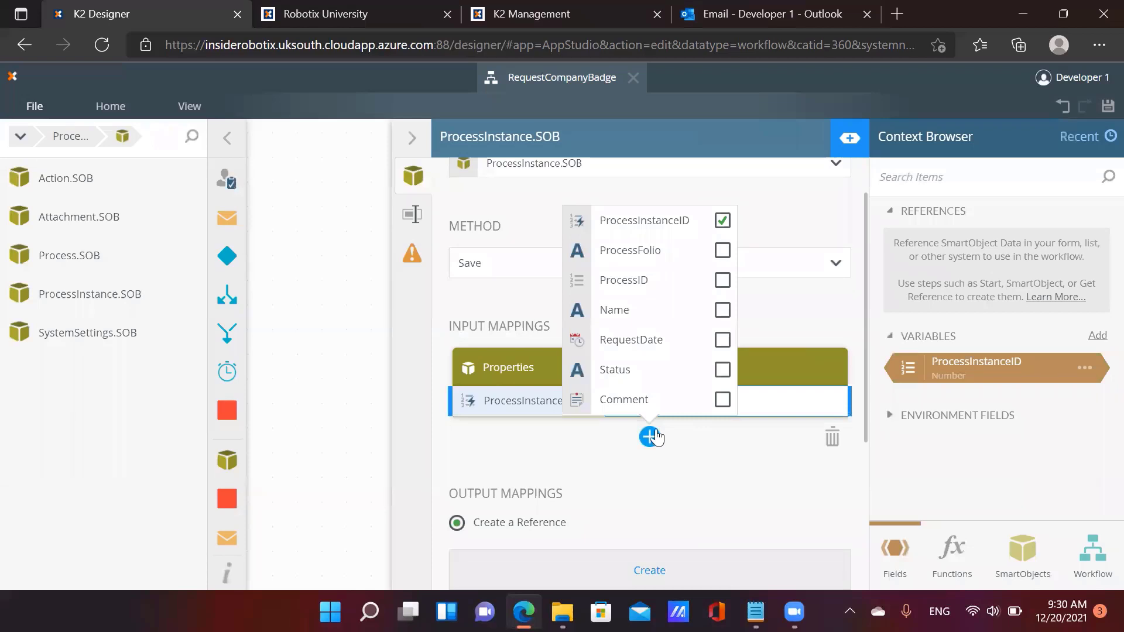
left_click(723, 378)
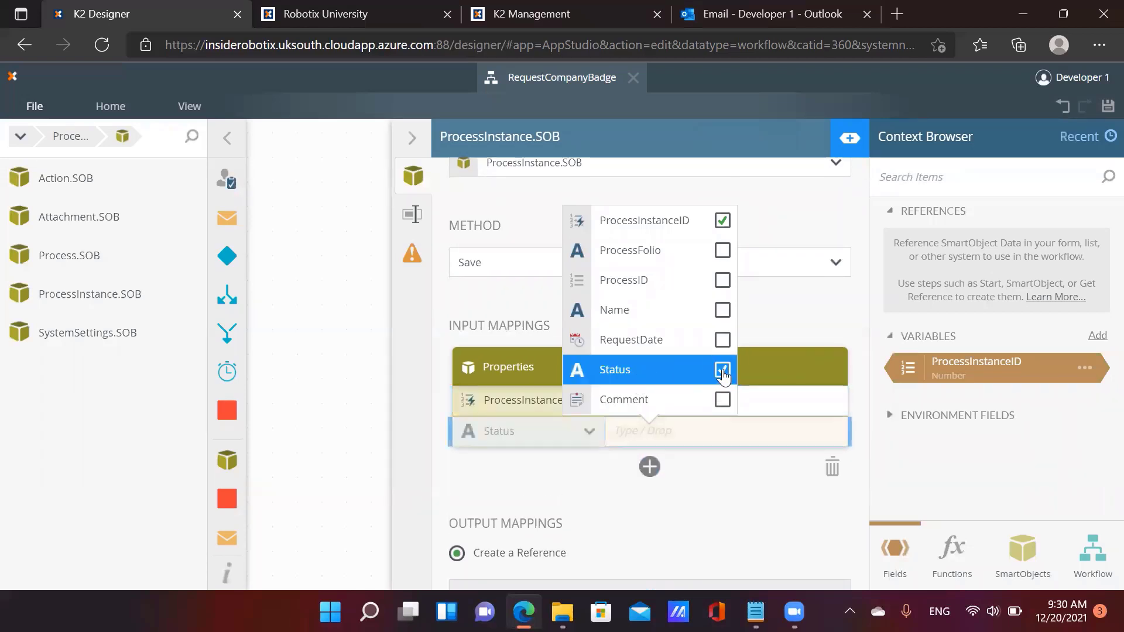
left_click(735, 434)
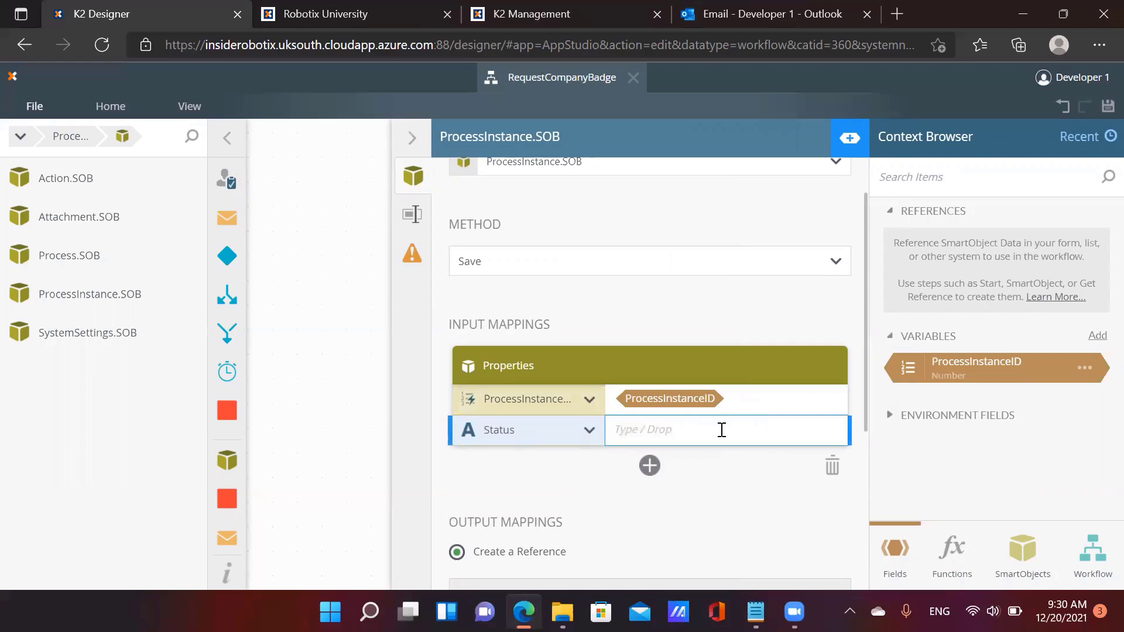
type("Pending Manager Appr")
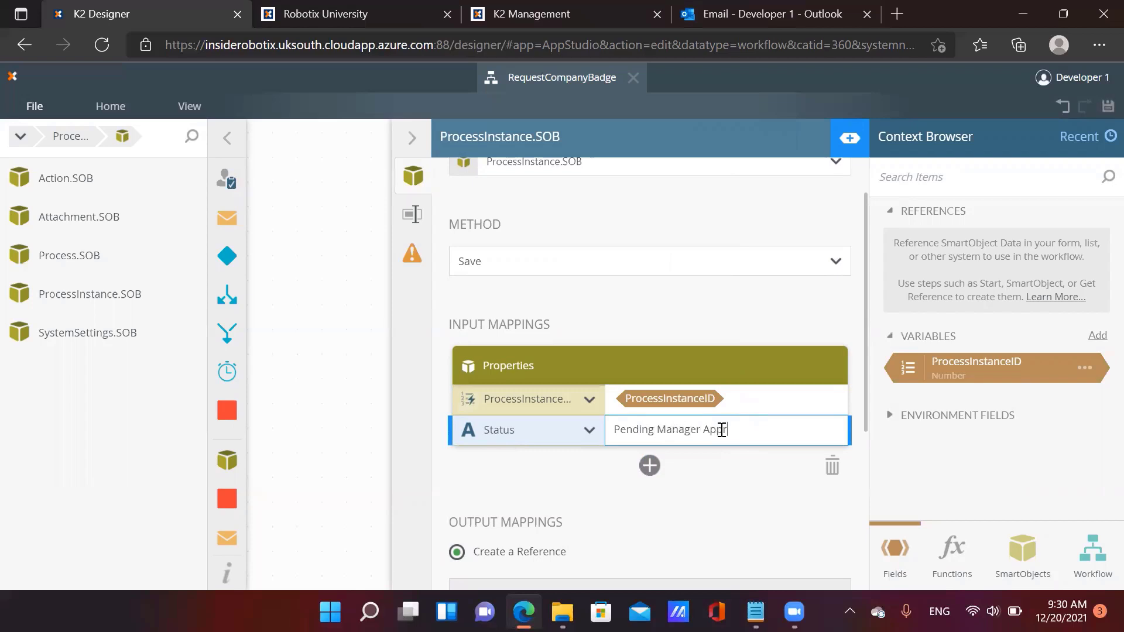
type("oval")
left_click(413, 140)
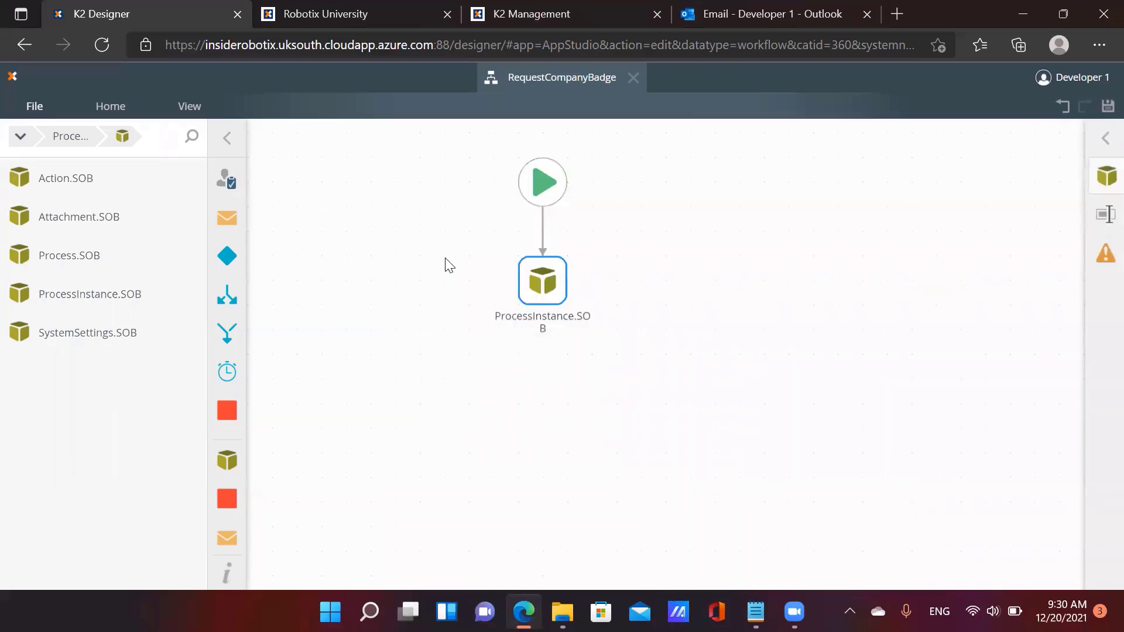
Add a User Task below ProcessInstance.SOB and rename it 'Manager Approval Task'
left_click_drag(421, 273, 454, 279)
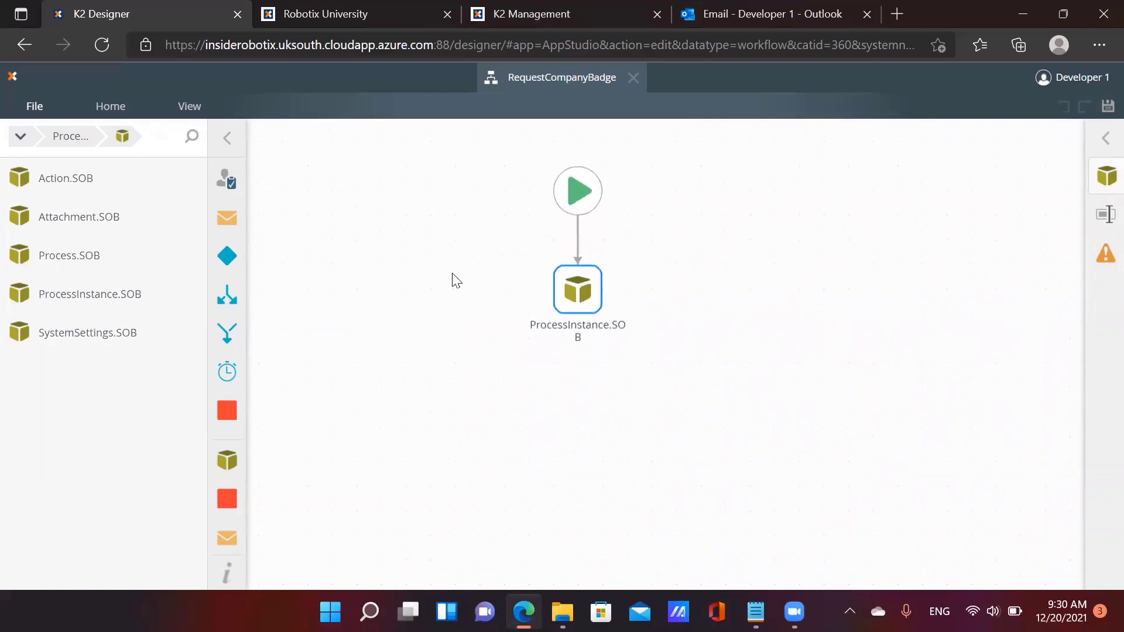
left_click_drag(227, 185, 583, 408)
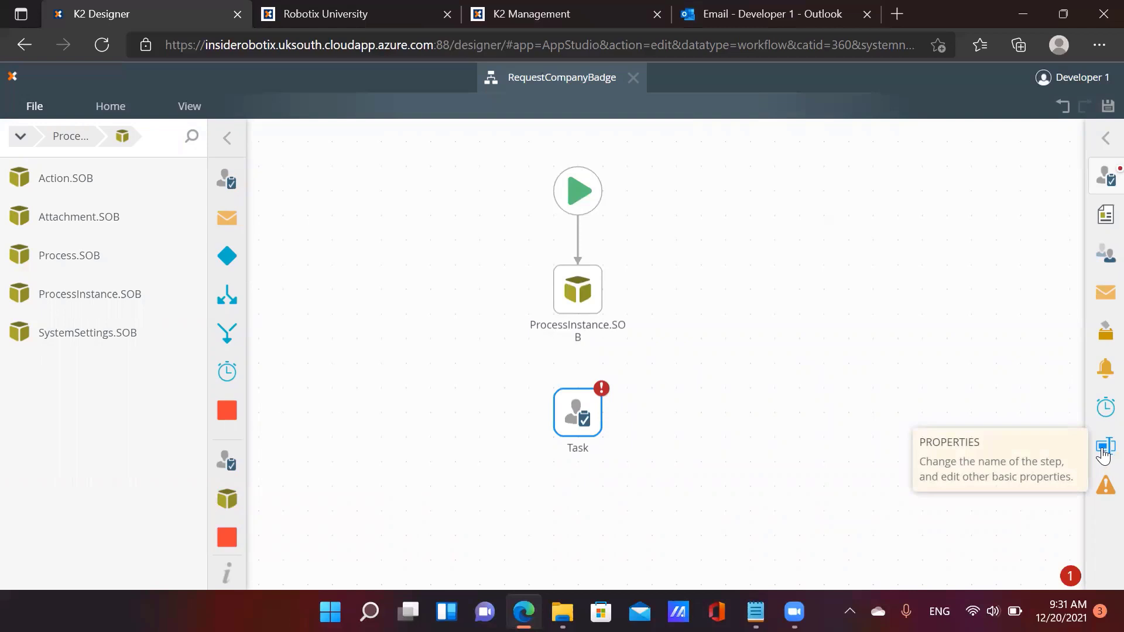
left_click(1103, 449)
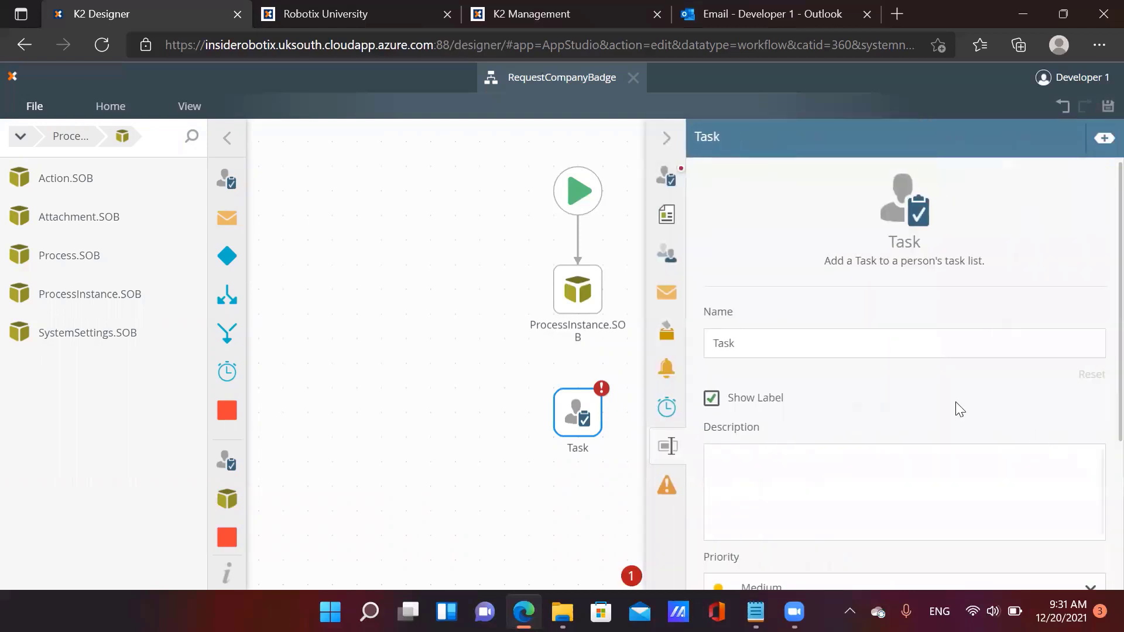
double_click(780, 345)
type("M")
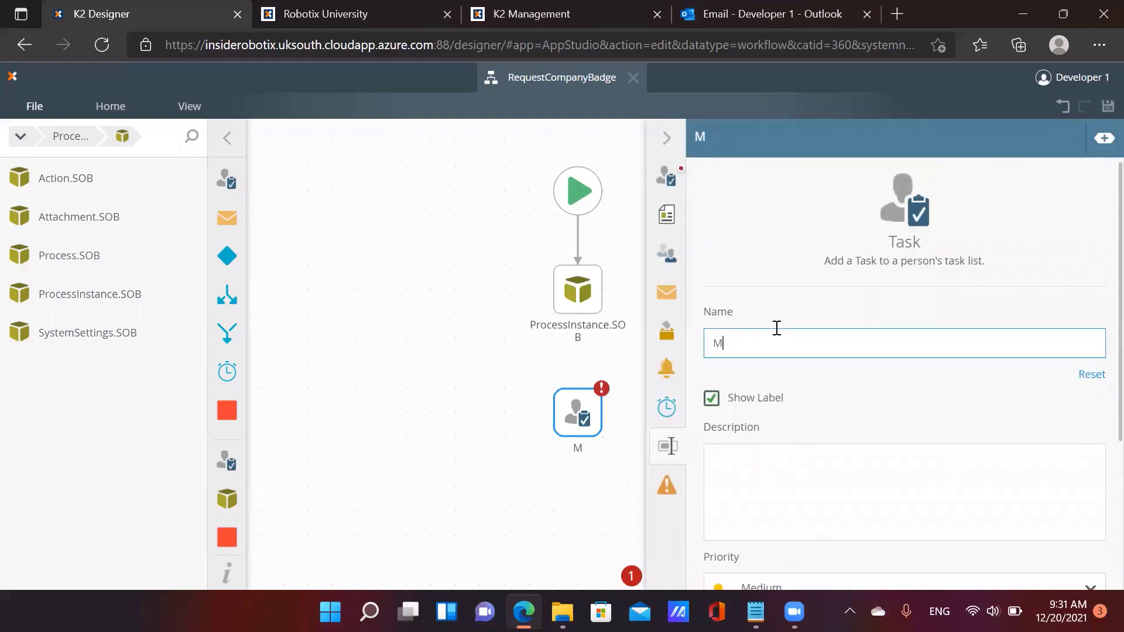
type("anager Approval Task")
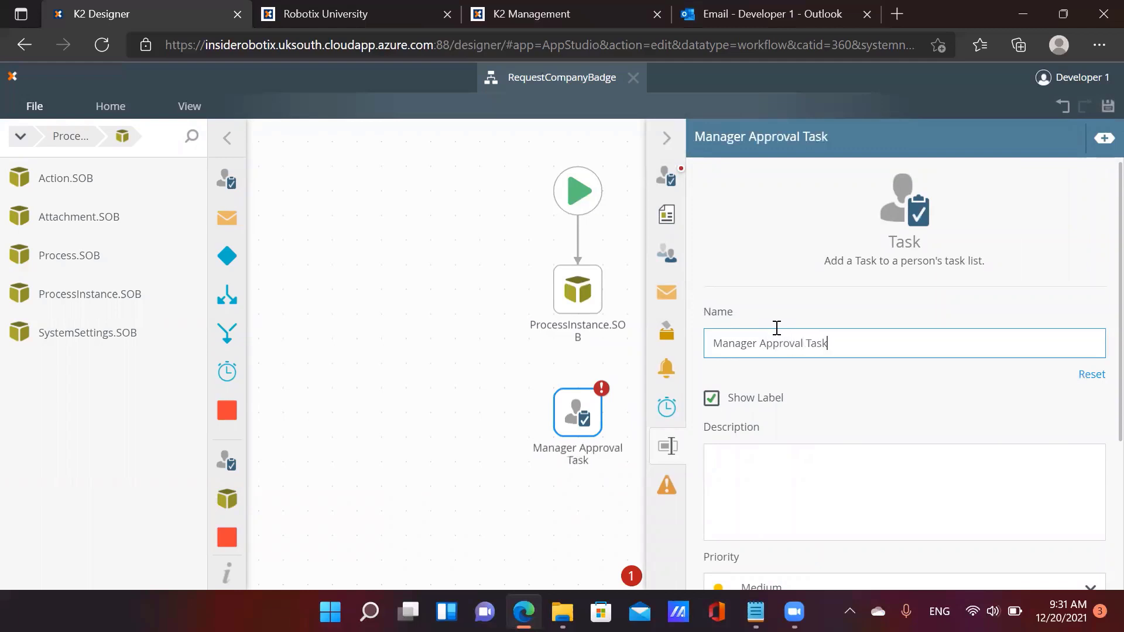
left_click(667, 179)
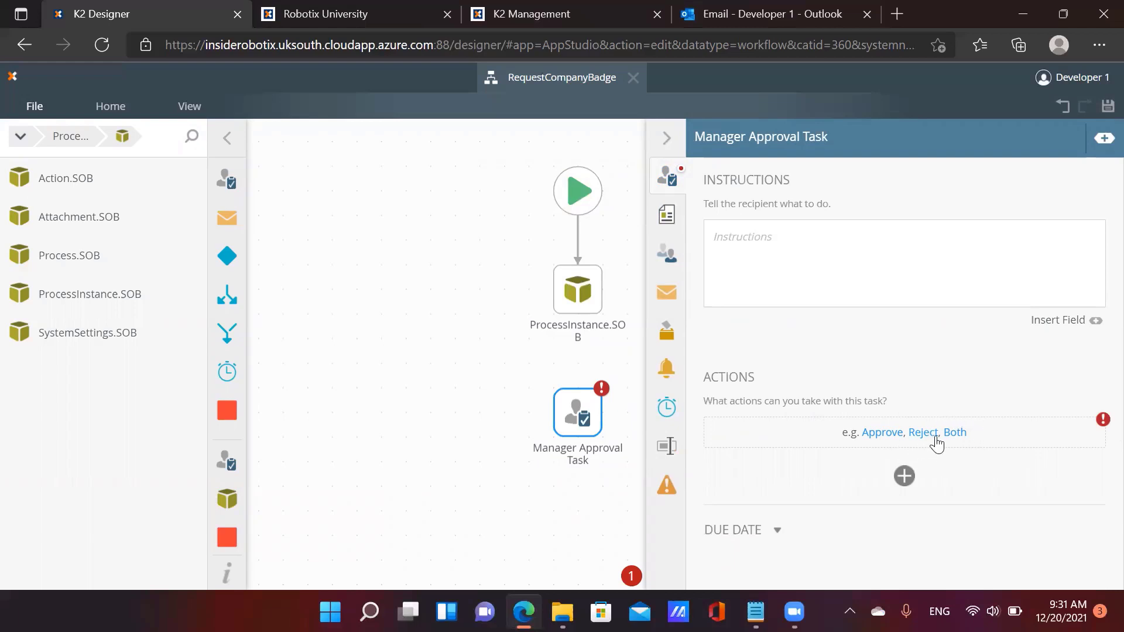
Choose Both to give the task Approve and Reject actions, then view its email notification settings
left_click(956, 433)
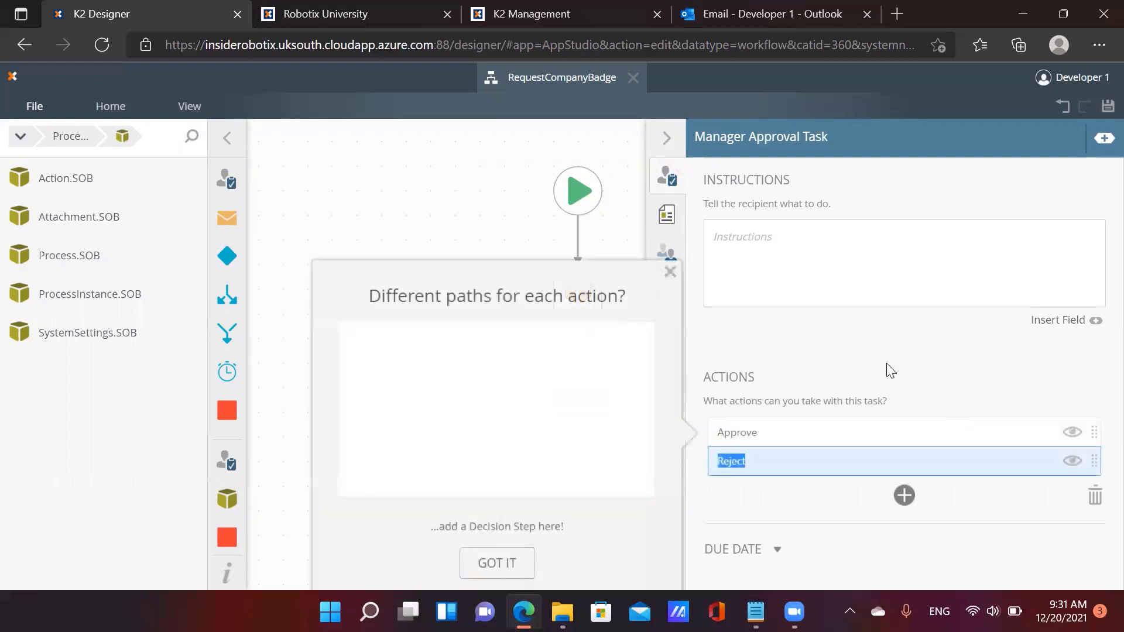
left_click(671, 273)
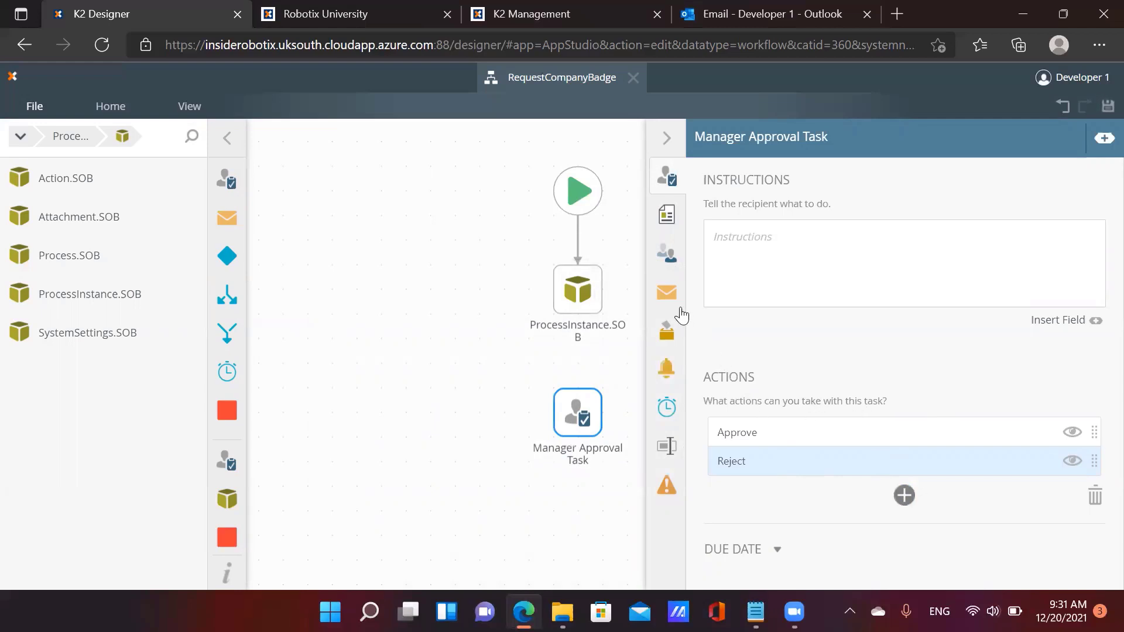
left_click(669, 292)
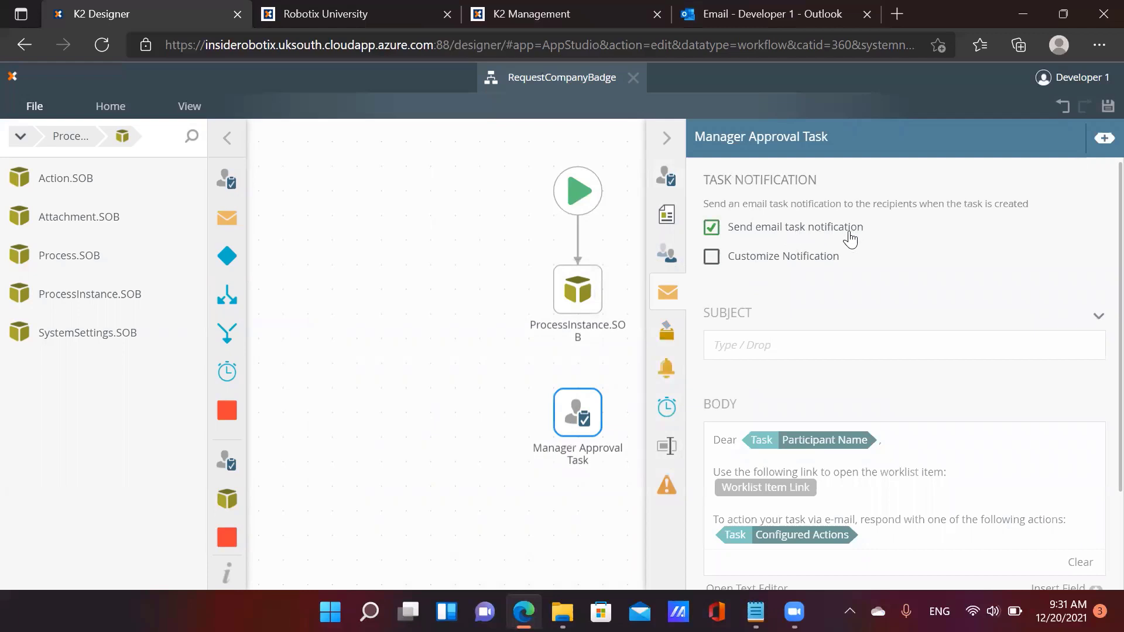
Enable a customized notification and draft a subject with 'Re' plus the ProcessInstanceID field
left_click(791, 263)
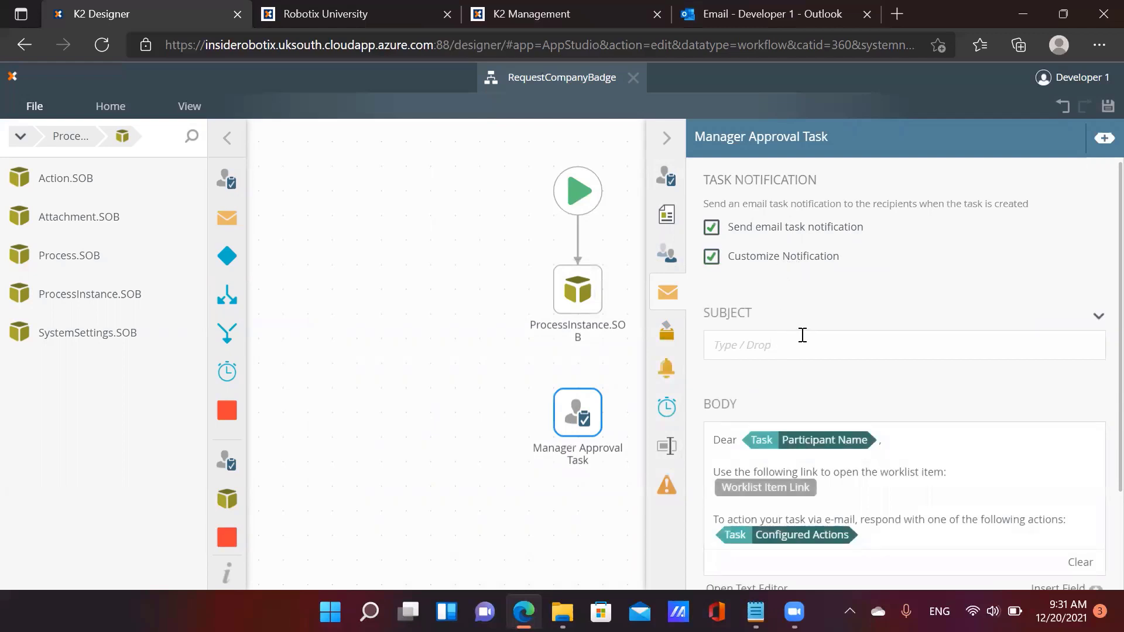
left_click(830, 341)
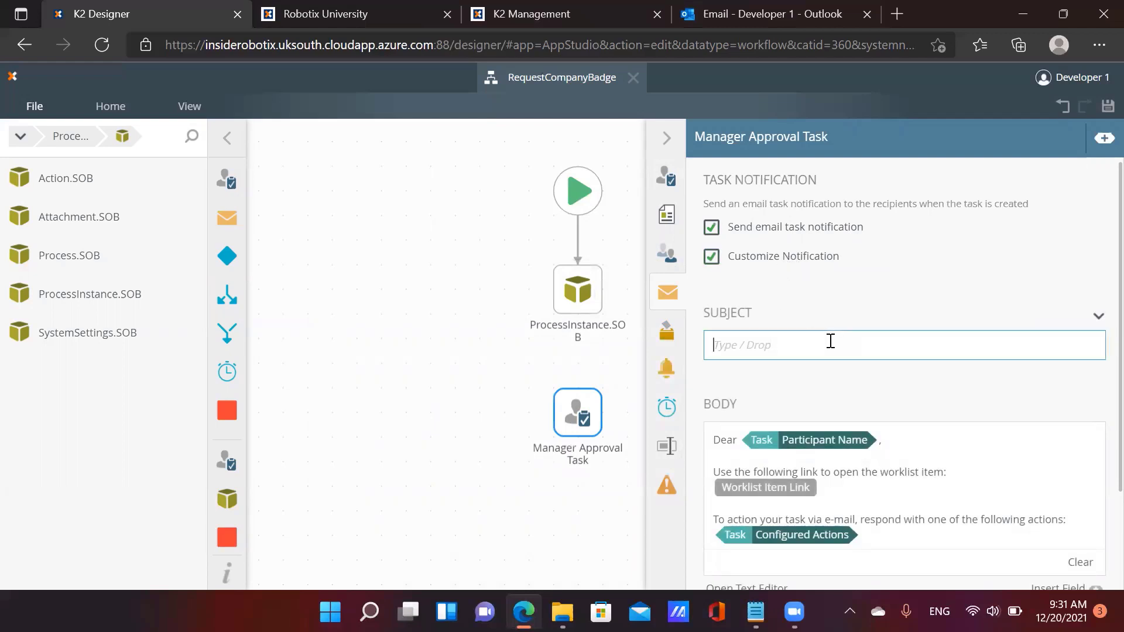
type("RE")
left_click(1102, 140)
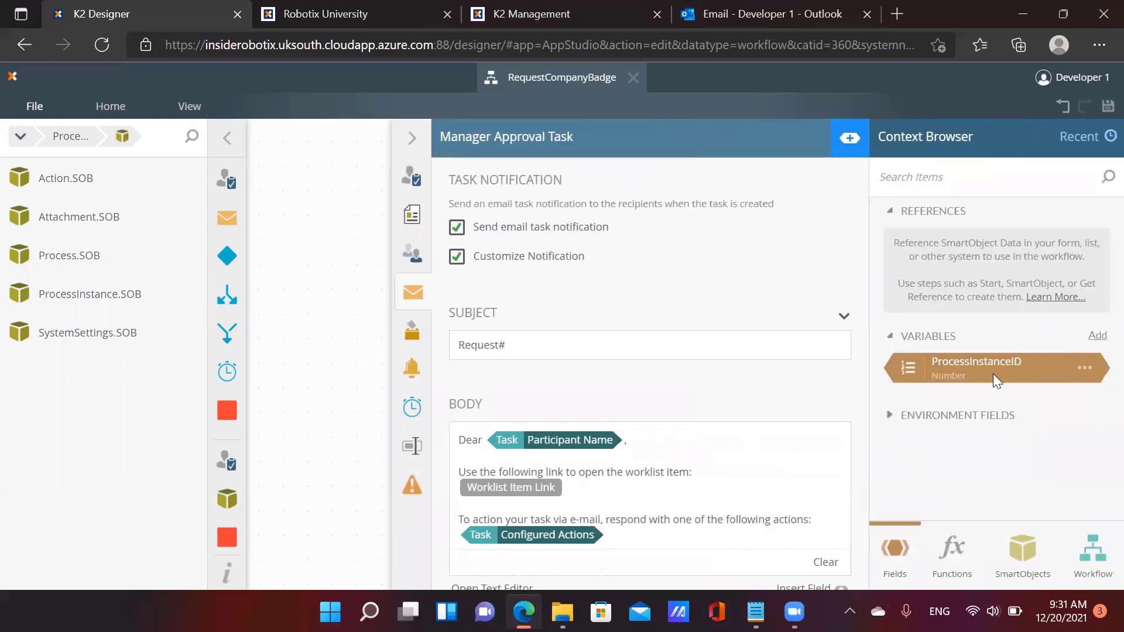
left_click_drag(993, 374, 609, 359)
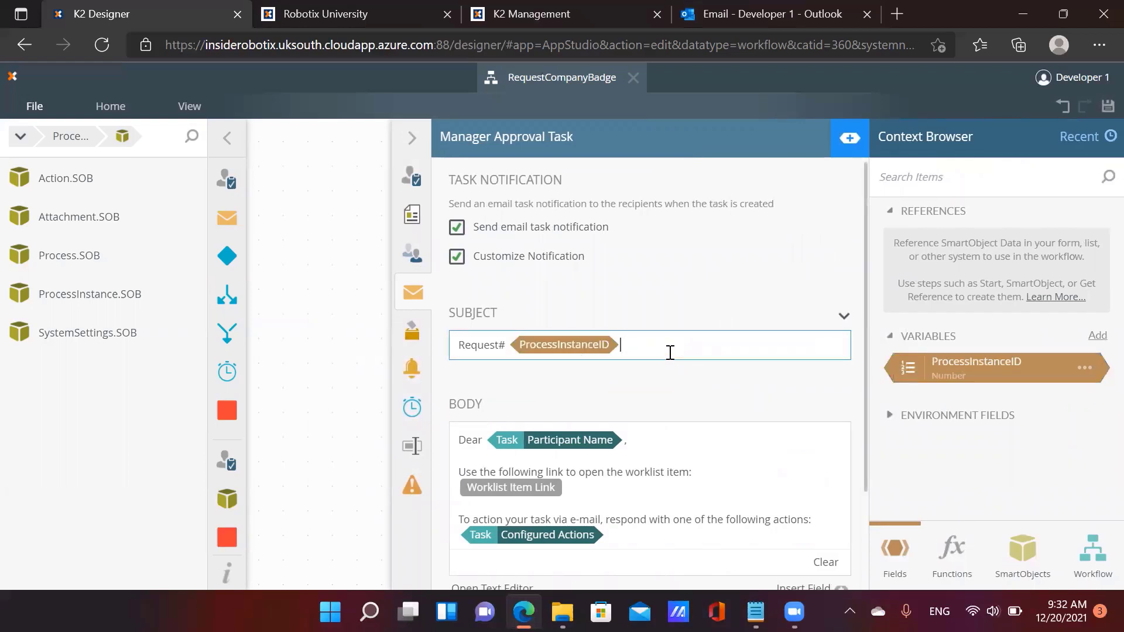
type("- For your approval")
scroll(635, 445, "down", 2)
scroll(638, 447, "up", 2)
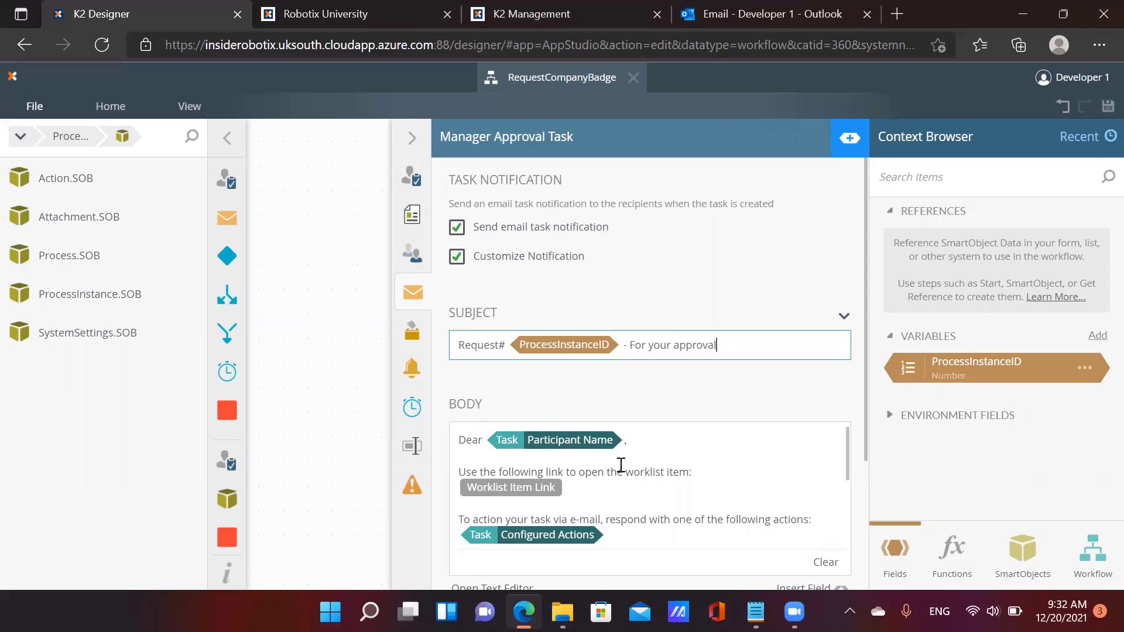
Reset the notification and rebuild the subject as Request#, ProcessInstanceID, then 'For your approval'
left_click(591, 228)
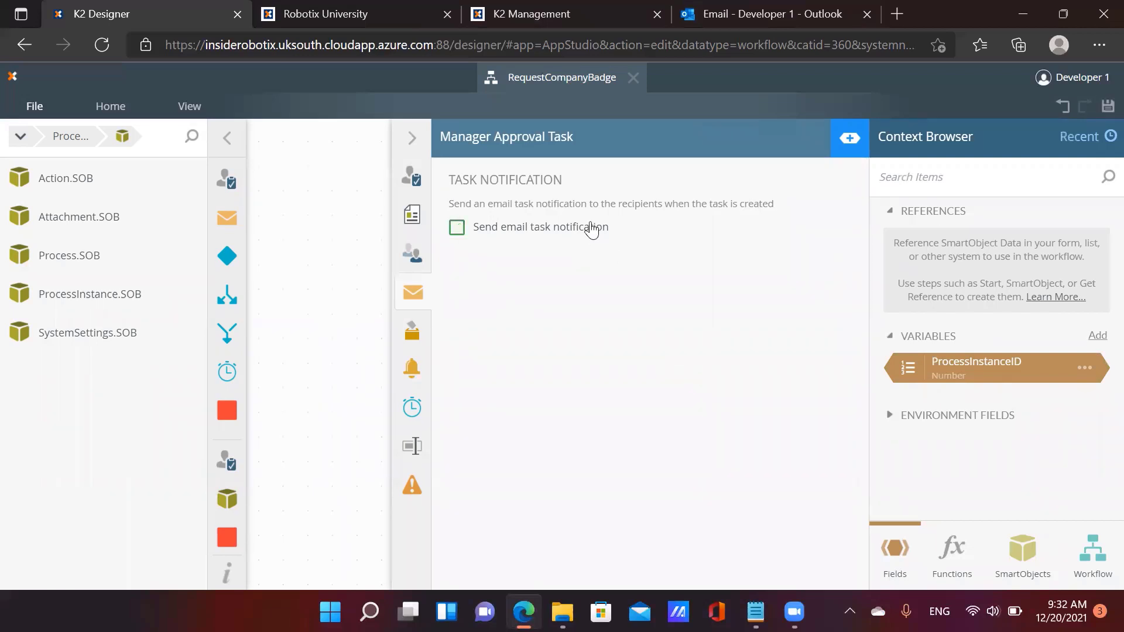
left_click(592, 228)
left_click(559, 255)
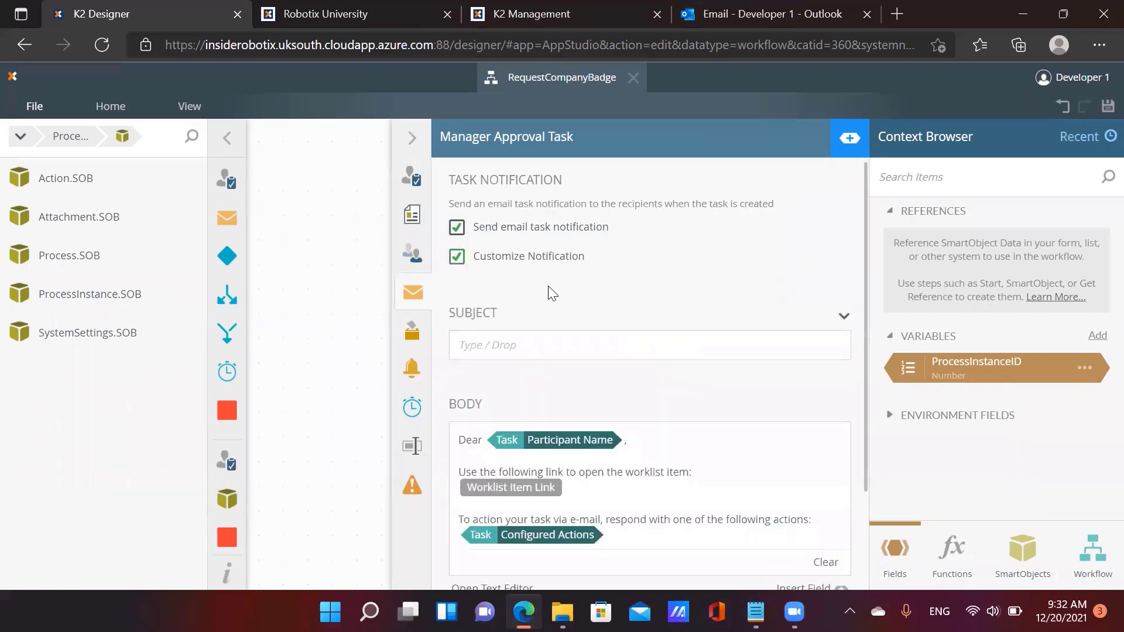
left_click(547, 345)
type("Request#")
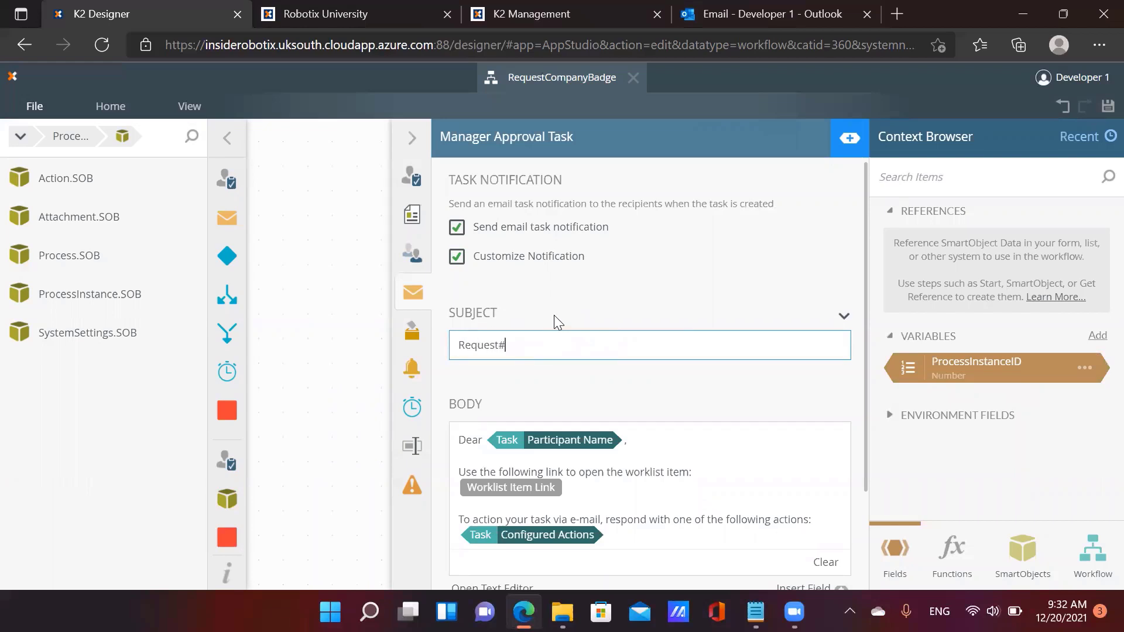
left_click_drag(956, 379, 614, 346)
type("For y")
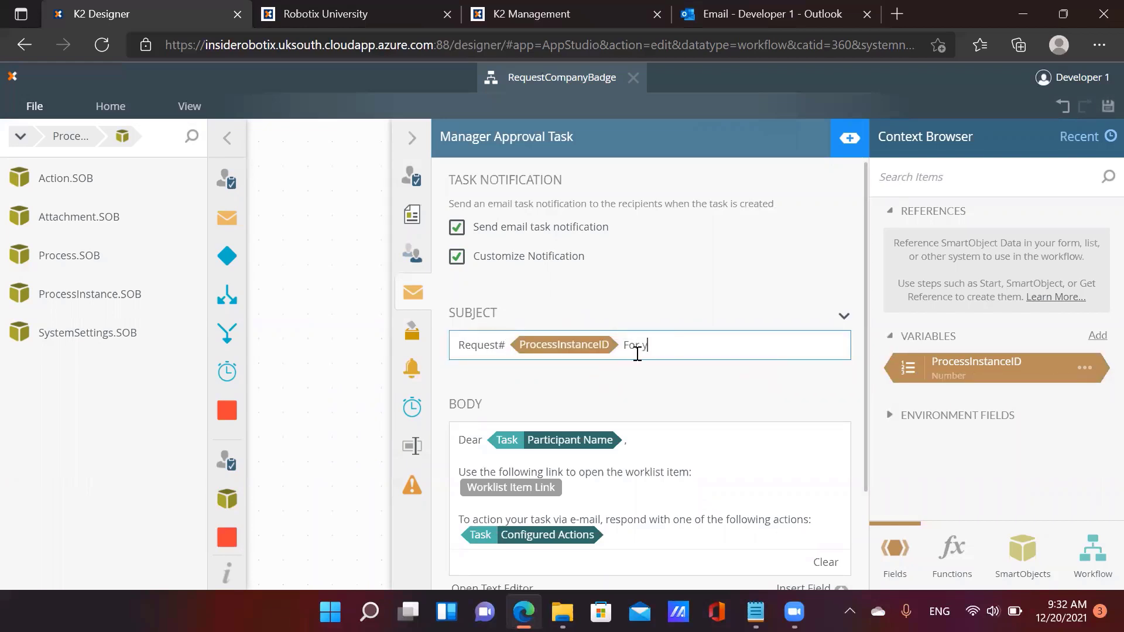
type("our approval")
Write the email body below the Dear greeting about the employee's company ID request
left_click(688, 445)
key("Return")
key("Return")
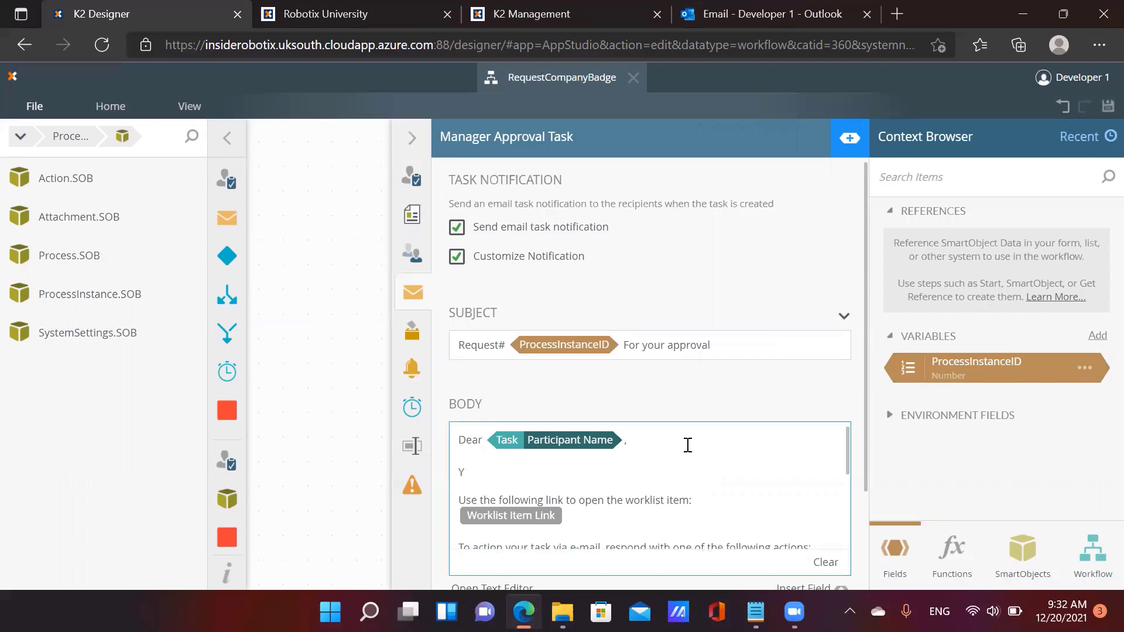
type("You ha")
type("employee has applied for a new/renewal of his/her c")
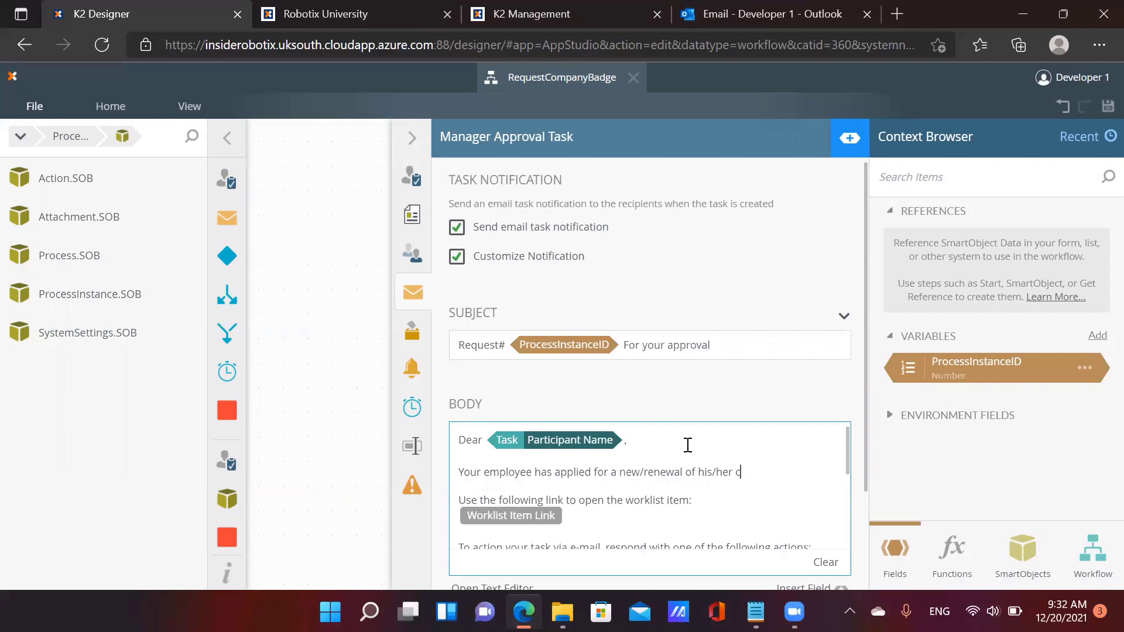
type("ompany ID. You are kindly requested to action this request.")
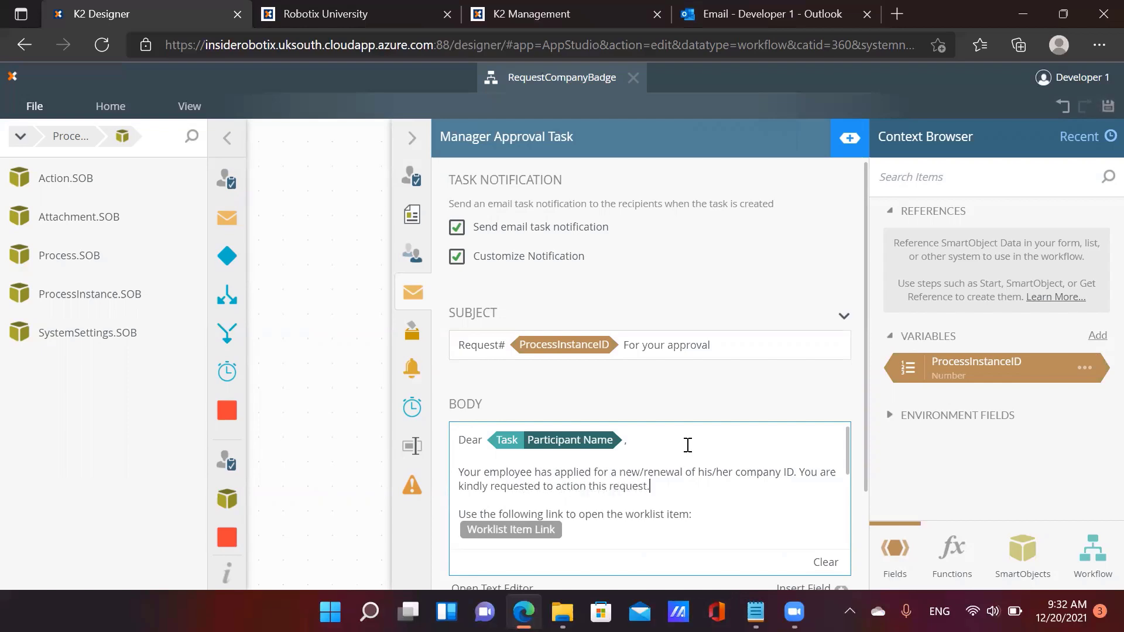
scroll(658, 466, "down", 1)
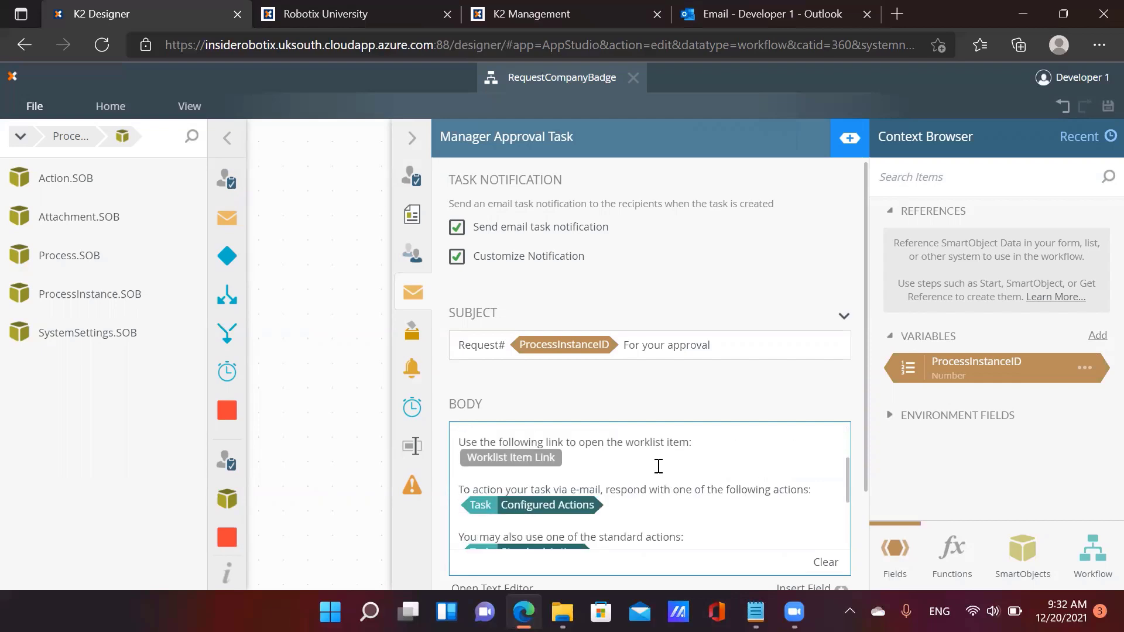
Inspect the Worklist Item Link smartfield, then close the task settings to return to the workflow canvas
double_click(529, 455)
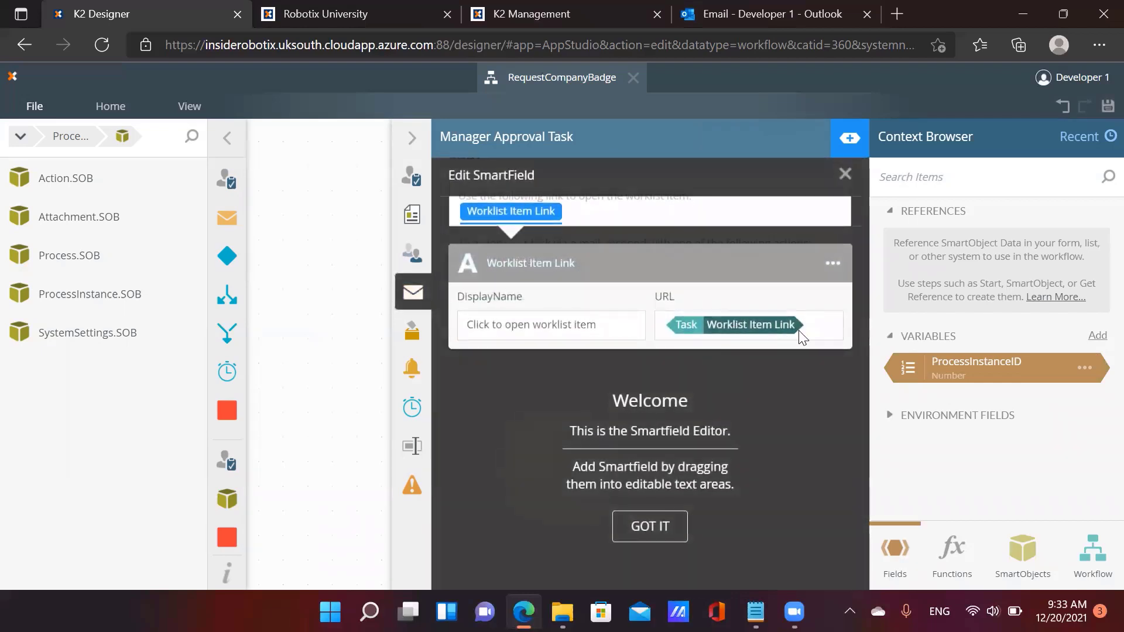
left_click(845, 174)
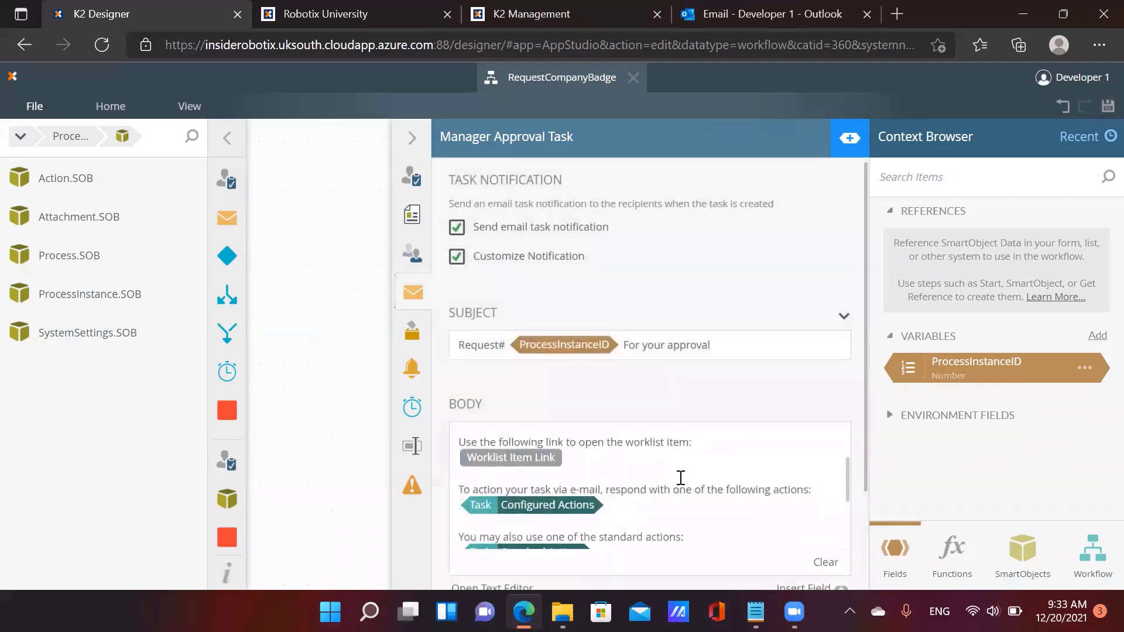
scroll(714, 475, "down", 5)
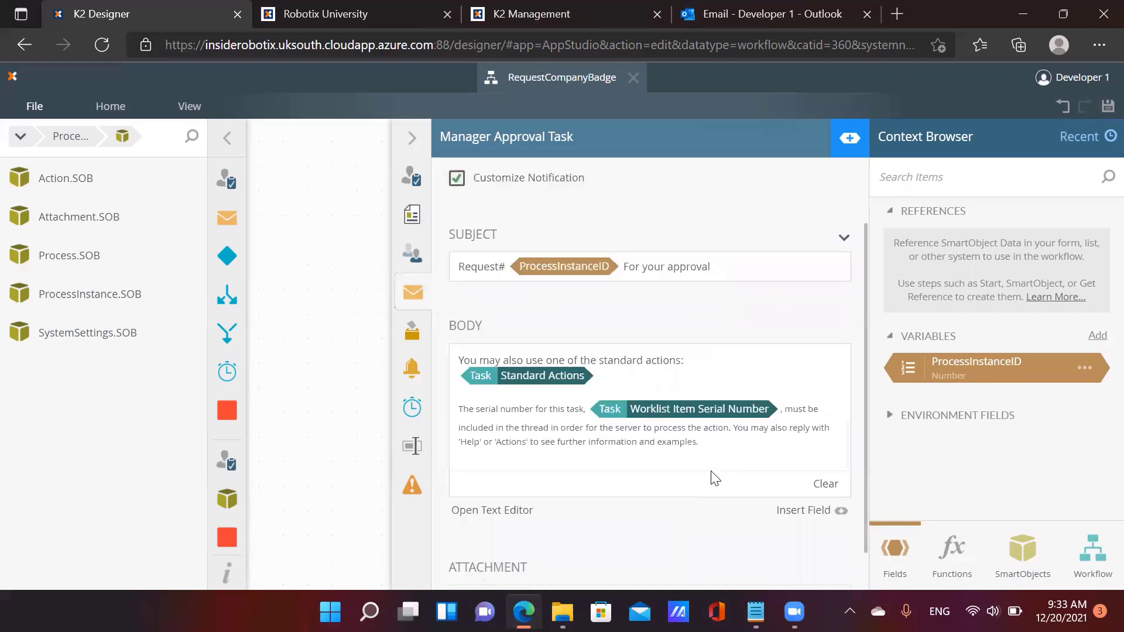
scroll(714, 476, "up", 6)
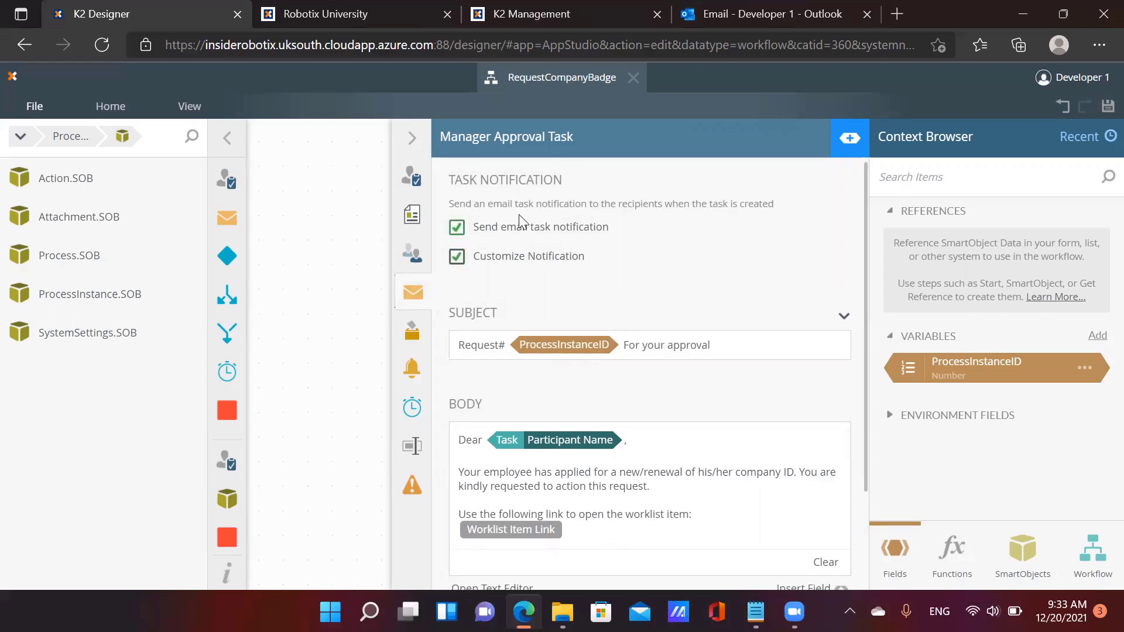
left_click(412, 139)
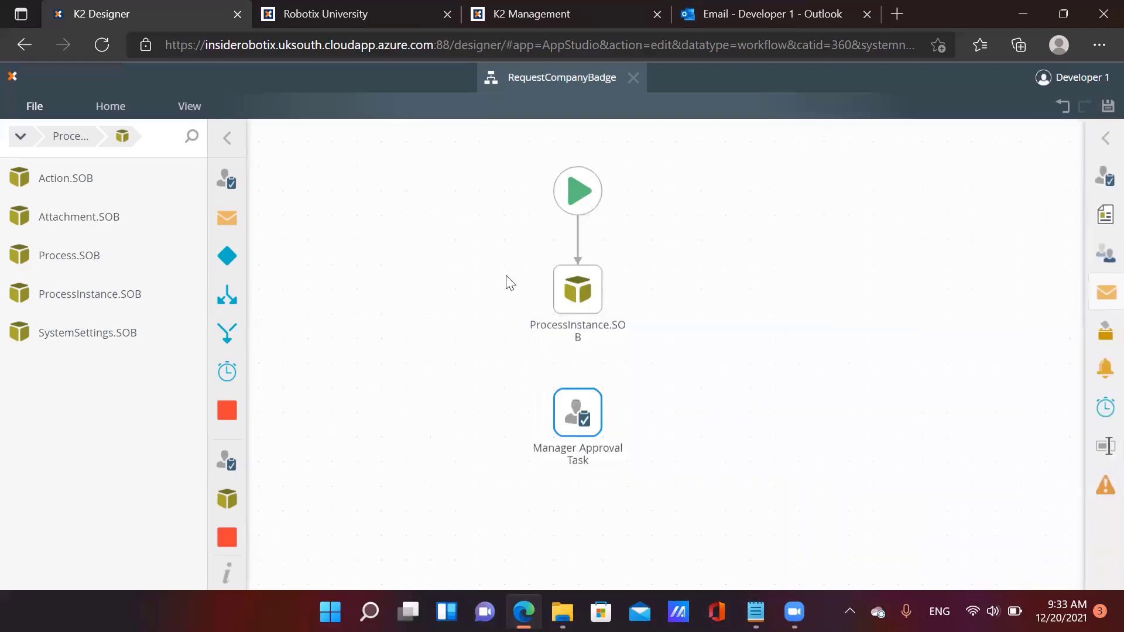
Connect ProcessInstance.SOB to Manager Approval Task, place a Decision step below, and link the task to it
left_click(578, 337)
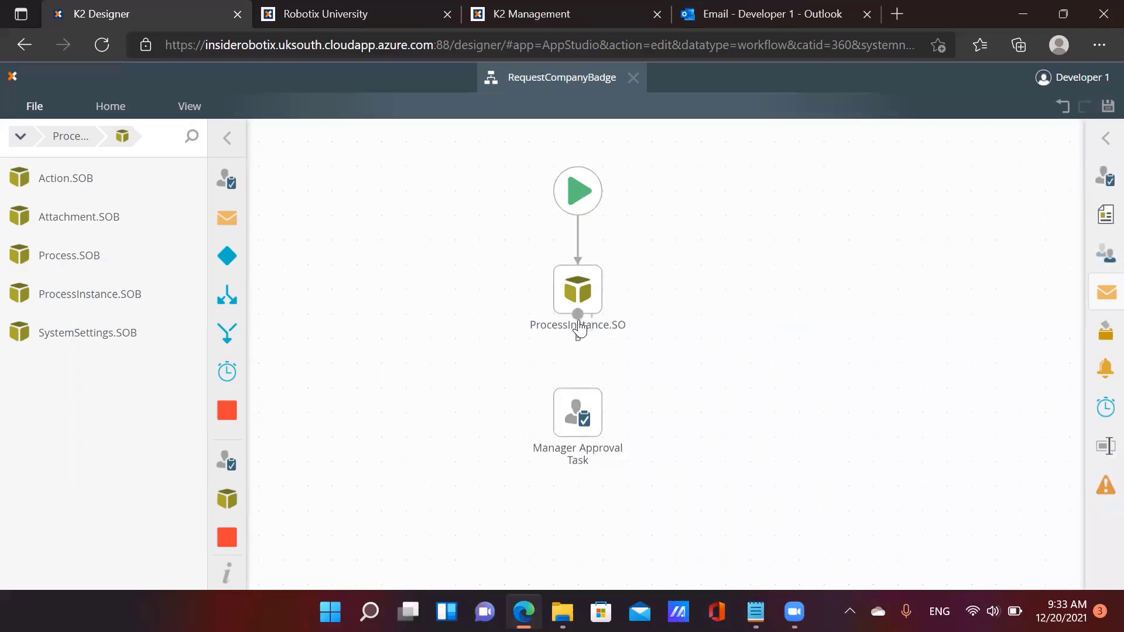
left_click_drag(580, 348, 579, 404)
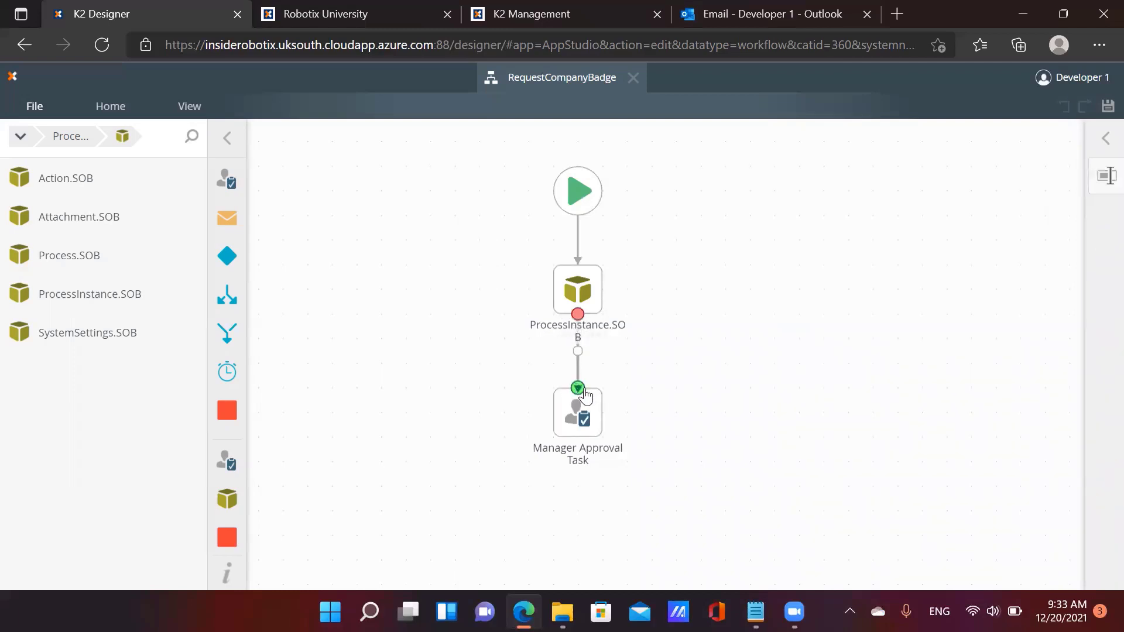
left_click_drag(725, 451, 677, 344)
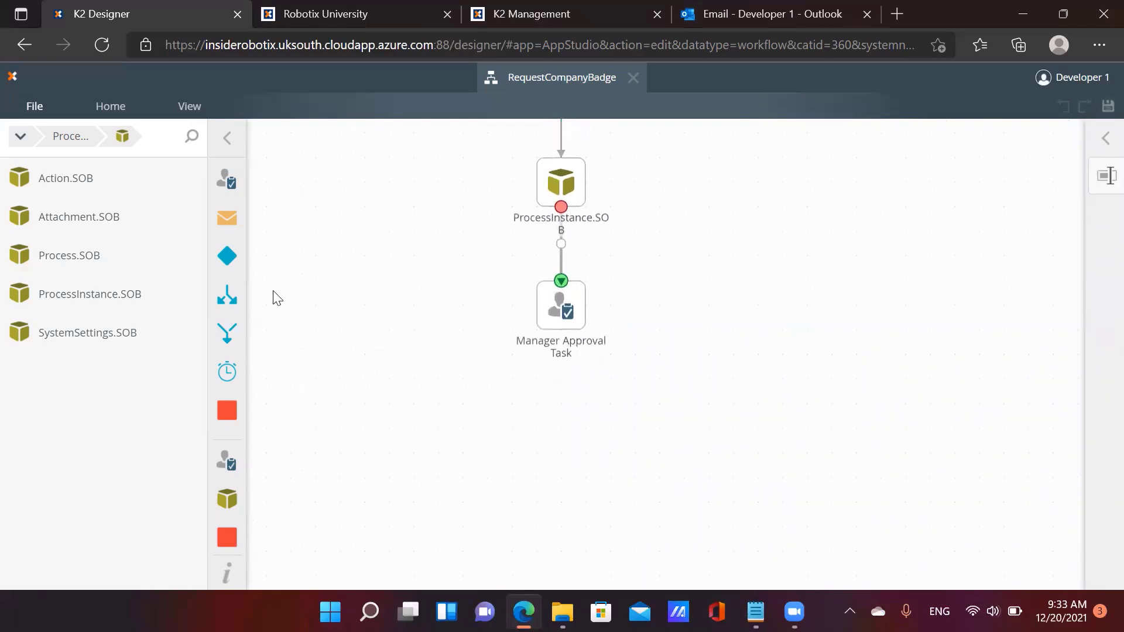
left_click_drag(231, 265, 567, 421)
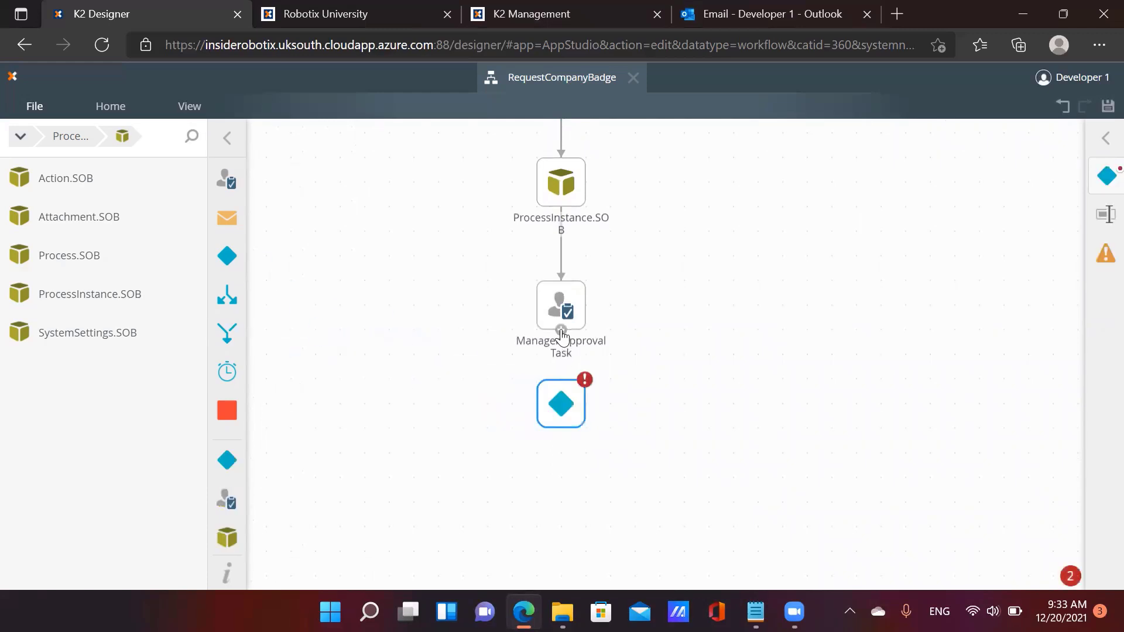
left_click_drag(561, 336, 561, 380)
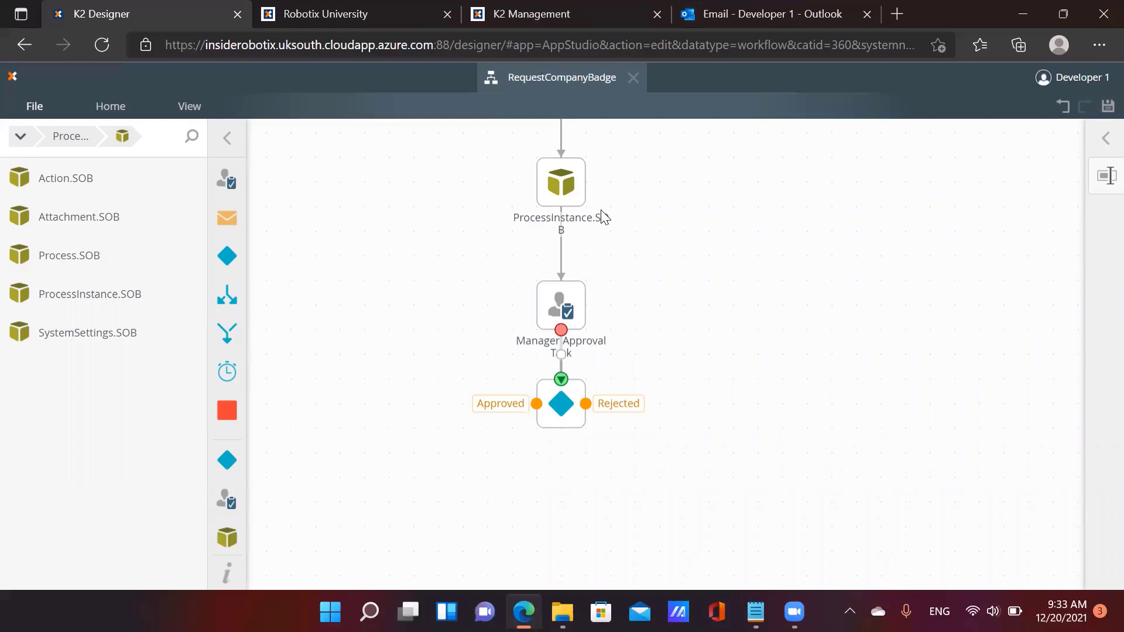
Paste two copies of the ProcessInstance.SOB step below the decision
left_click(560, 188)
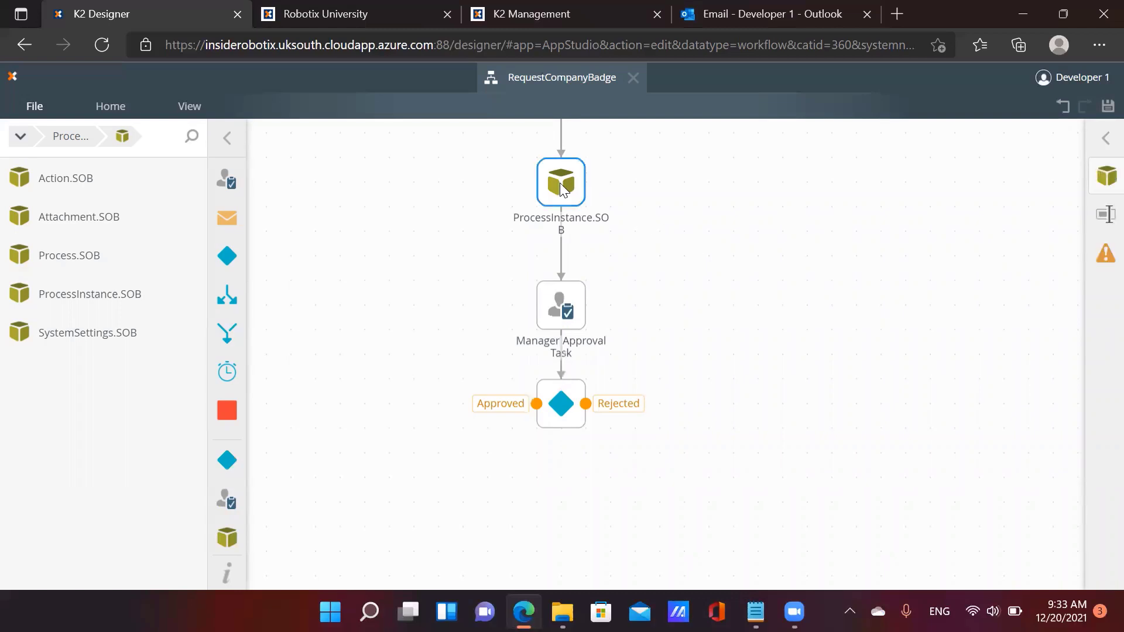
left_click(476, 486)
key("ctrl+v")
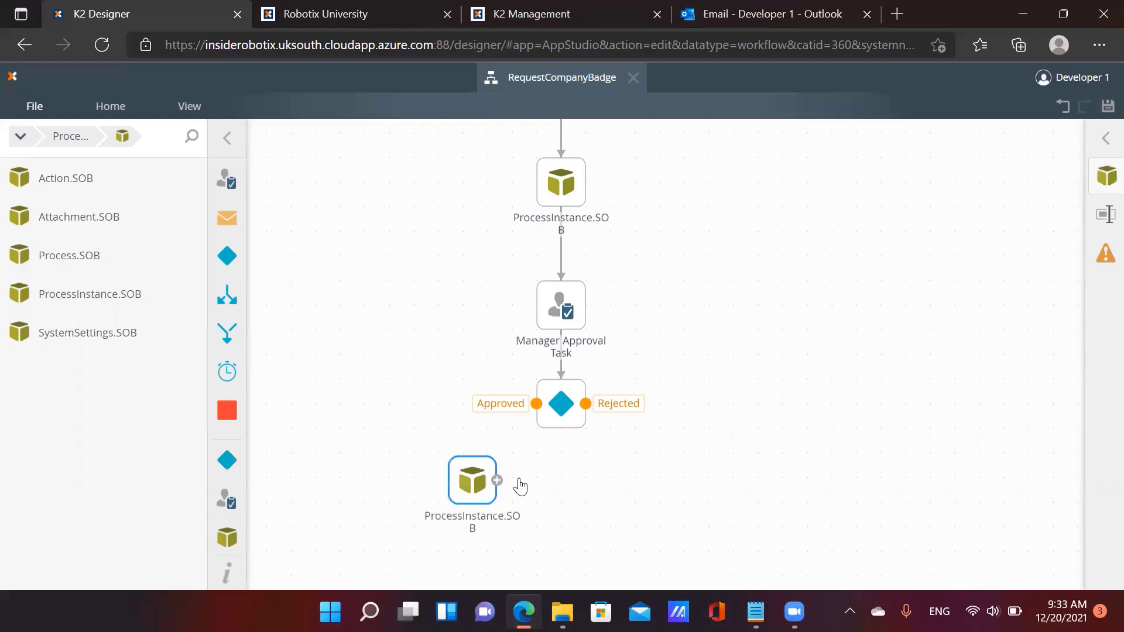
key("ctrl+v")
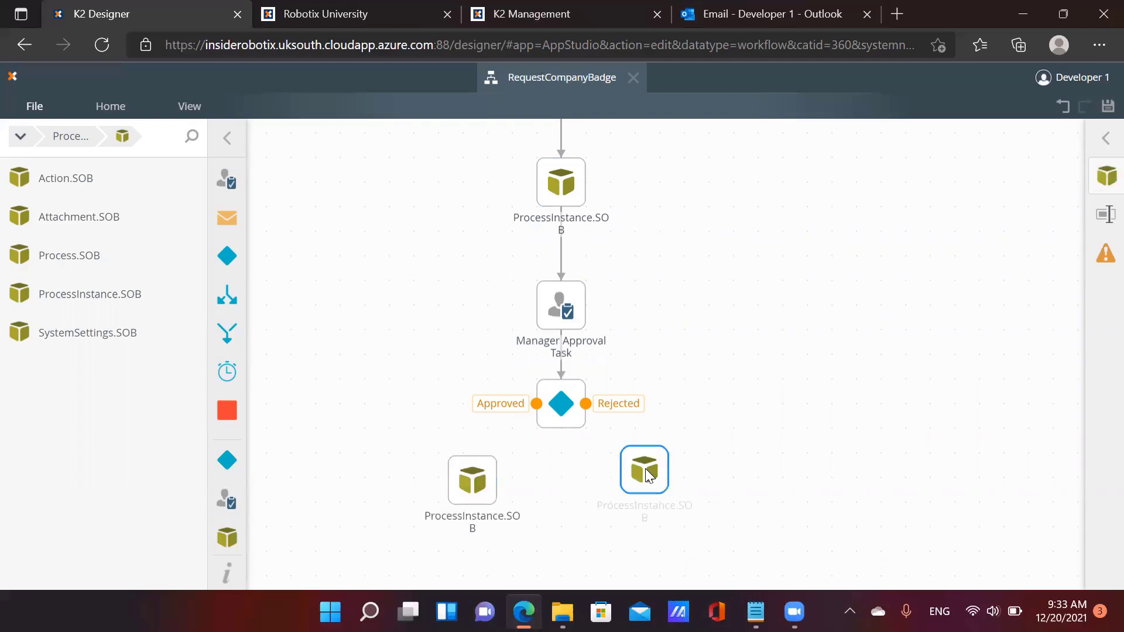
Wire Approved to the left copy and Rejected to the right copy, then show the Approved copy's settings
left_click_drag(536, 404, 473, 455)
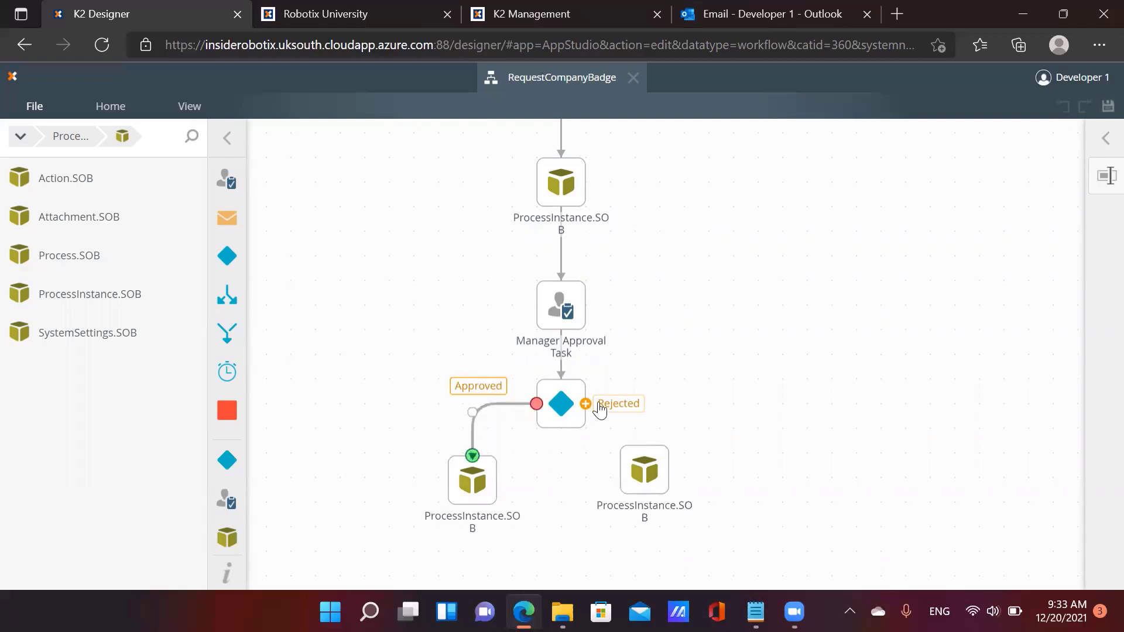
left_click_drag(644, 440, 645, 448)
left_click(497, 483)
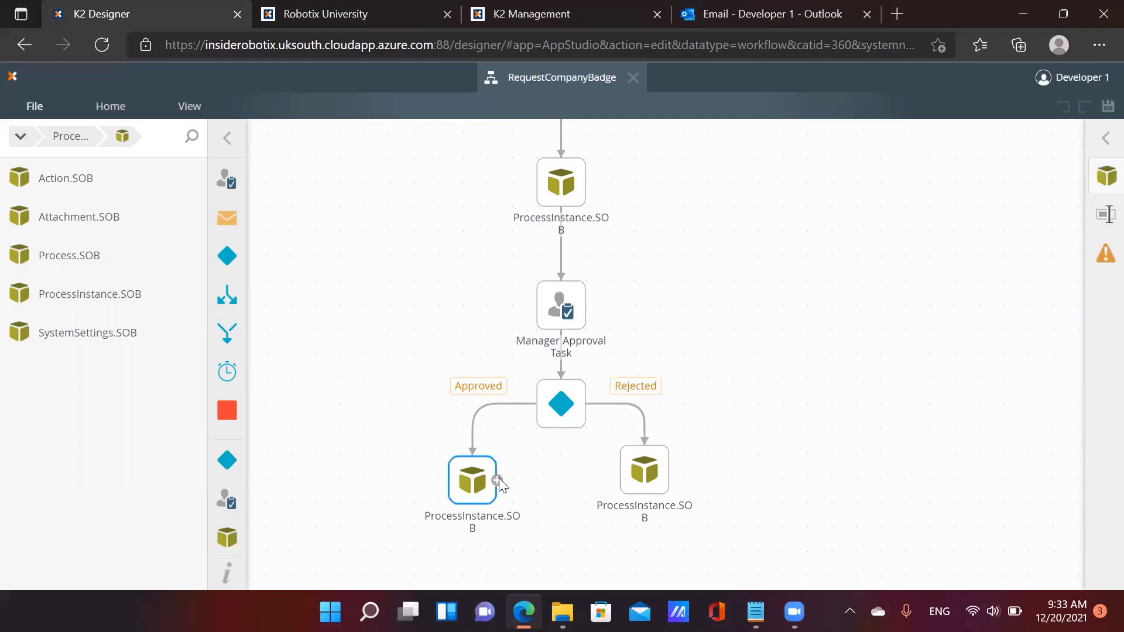
left_click(1107, 176)
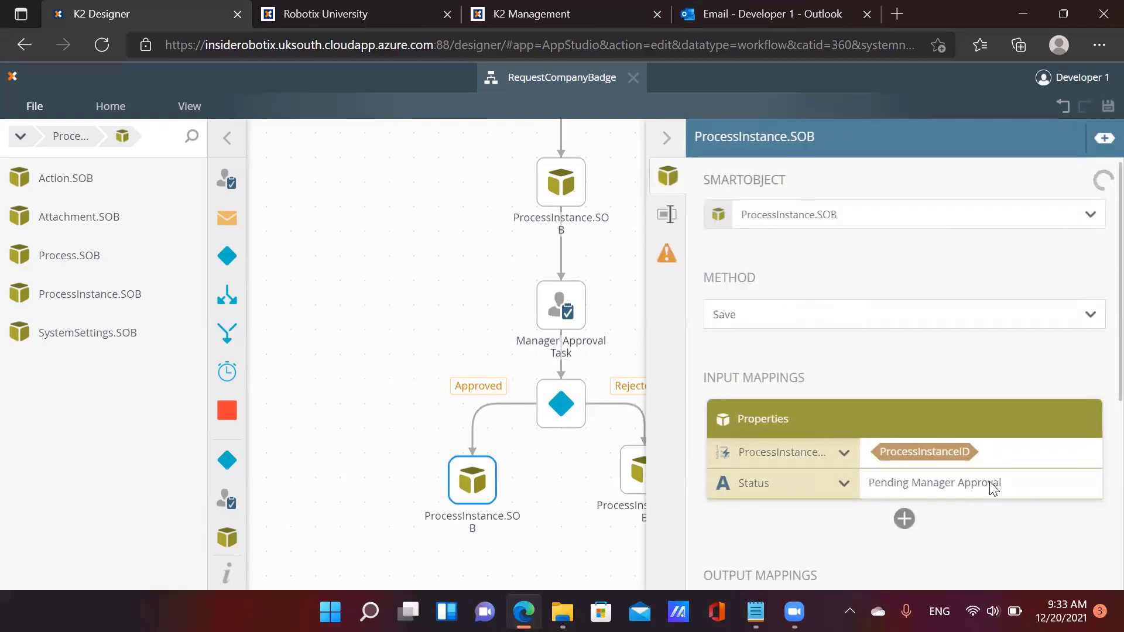
Set the Approved copy's Status to Approved and replace the Rejected copy's pending Status text
left_click_drag(996, 482, 871, 480)
type("Approved")
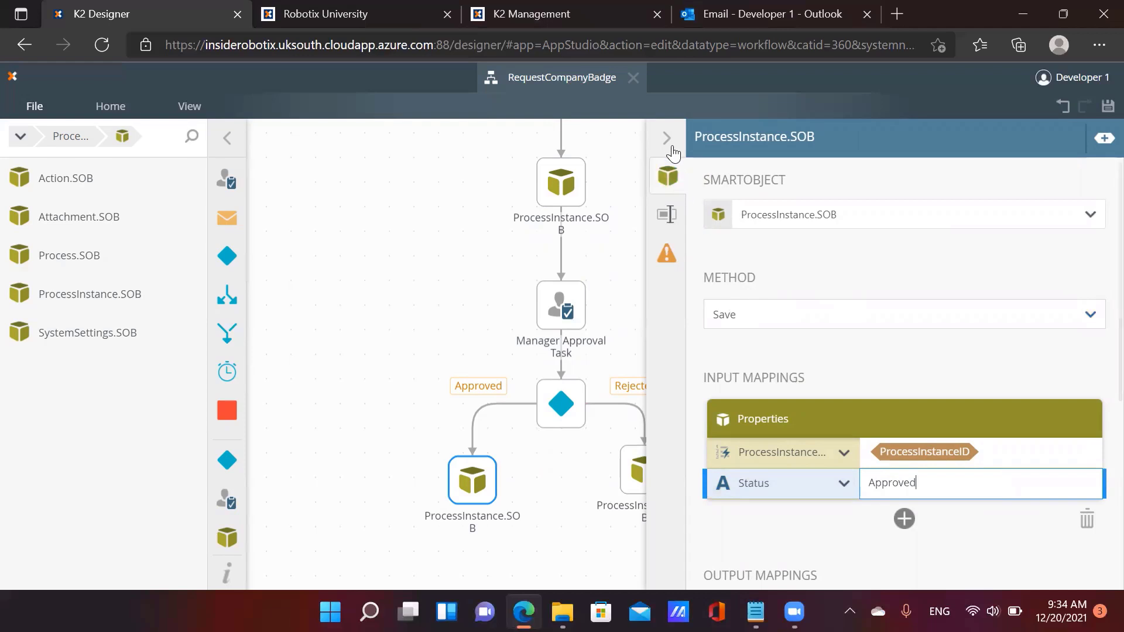
left_click(632, 471)
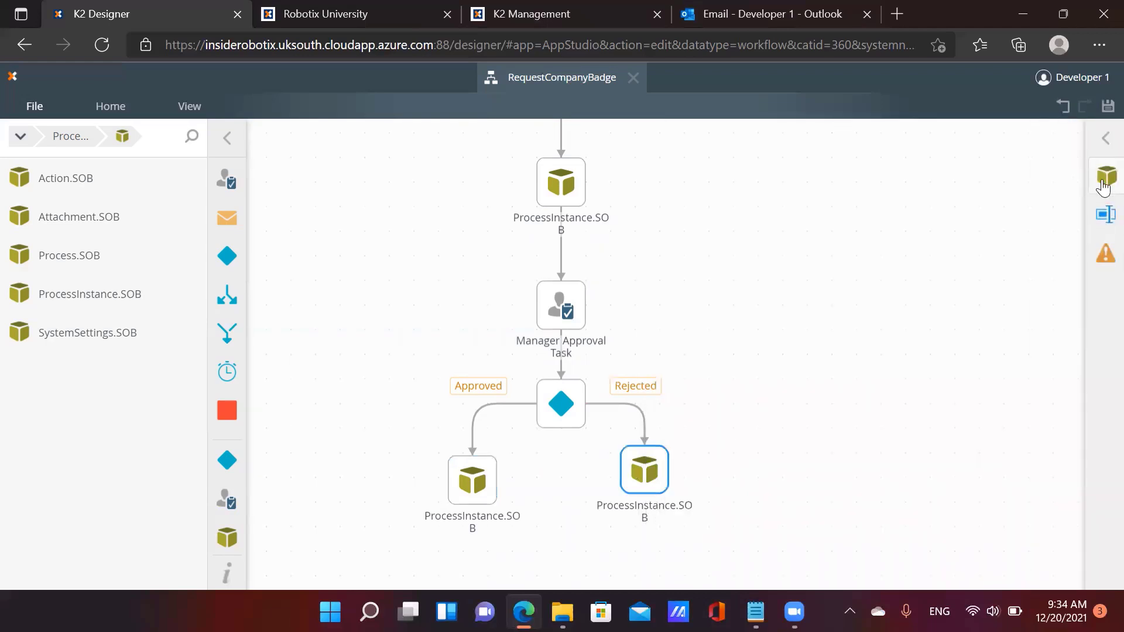
left_click(1104, 179)
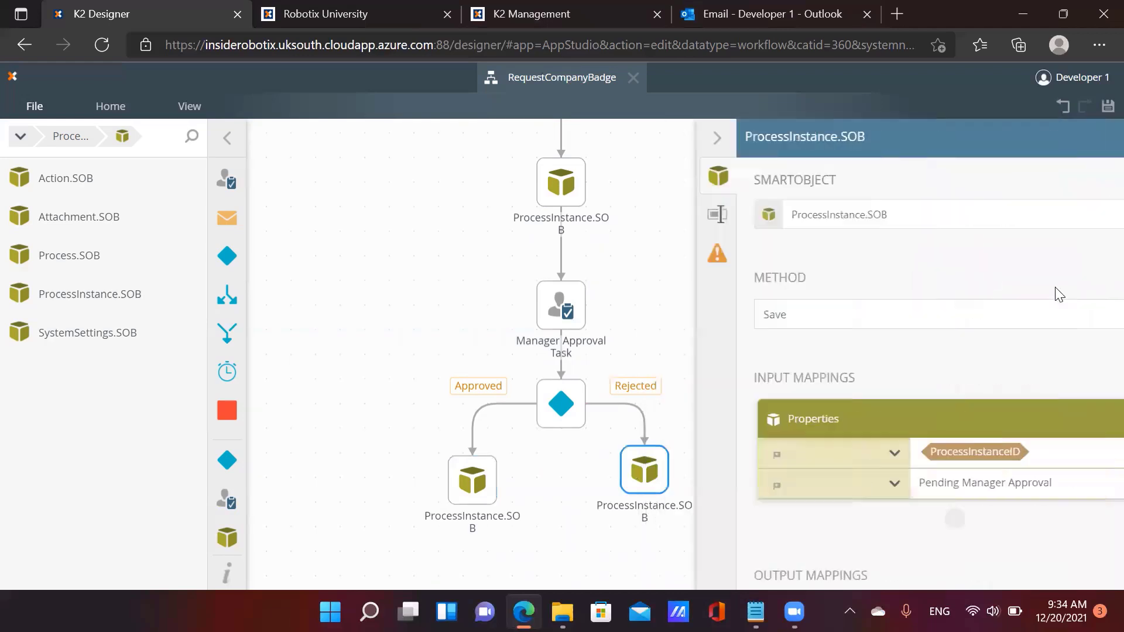
double_click(983, 484)
key("BackSpace")
key("BackSpace")
key("BackSpace")
key("BackSpace")
key("BackSpace")
key("BackSpace")
key("BackSpace")
key("BackSpace")
key("BackSpace")
key("BackSpace")
key("BackSpace")
key("BackSpace")
key("BackSpace")
key("BackSpace")
key("BackSpace")
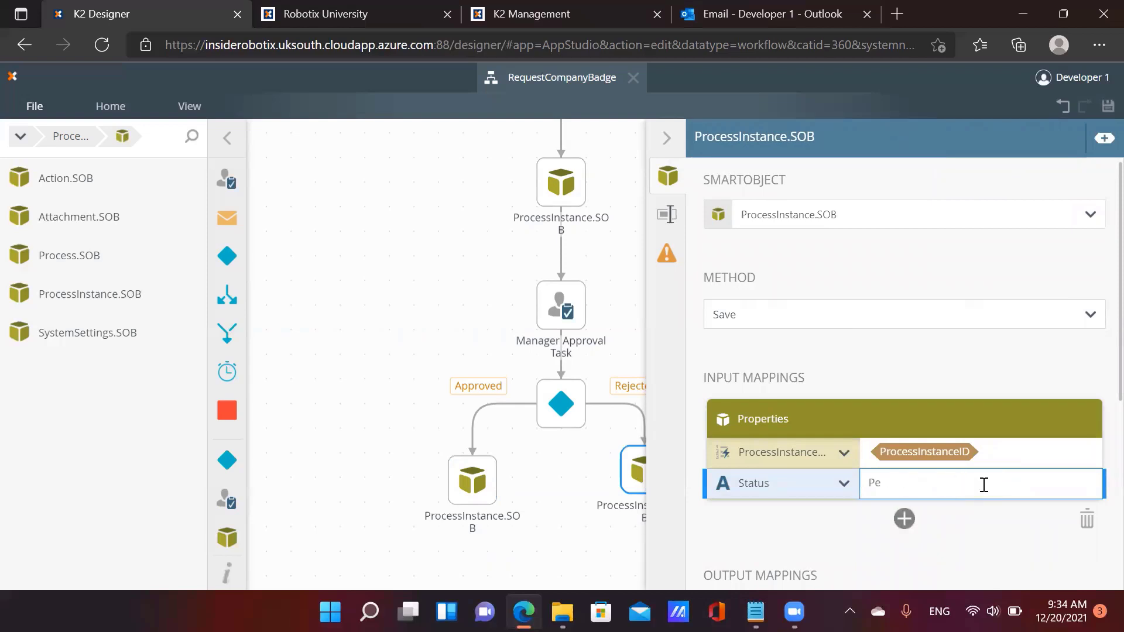
type("Trjr")
Place a Send Email step on the canvas below the Approved branch
left_click(666, 138)
left_click_drag(904, 456, 901, 339)
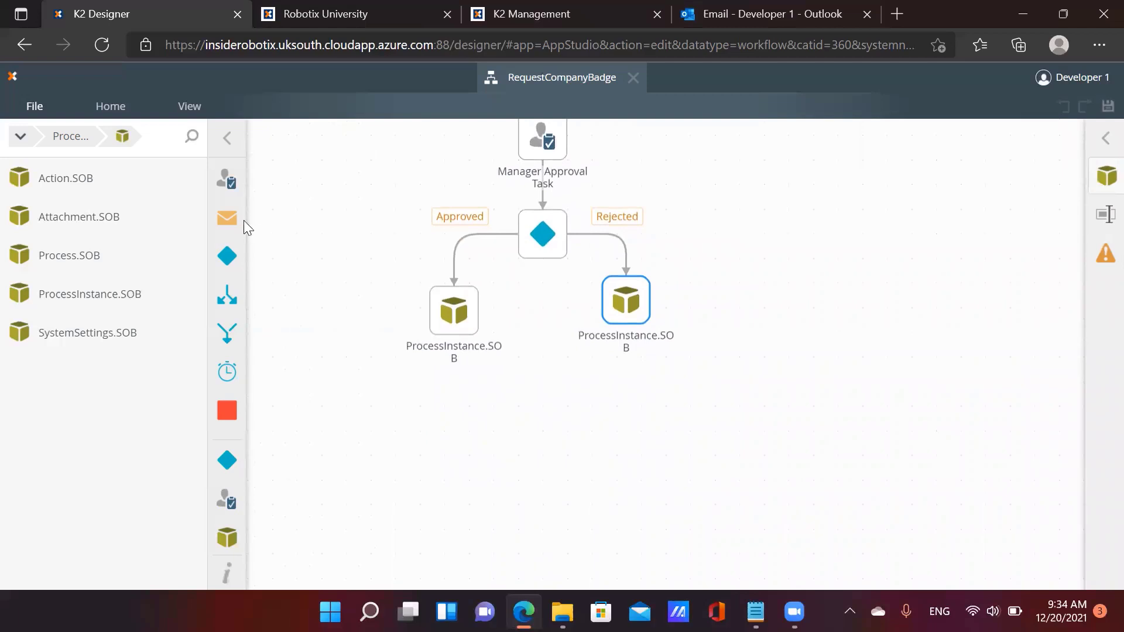
left_click_drag(227, 218, 229, 217)
left_click_drag(229, 218, 455, 435)
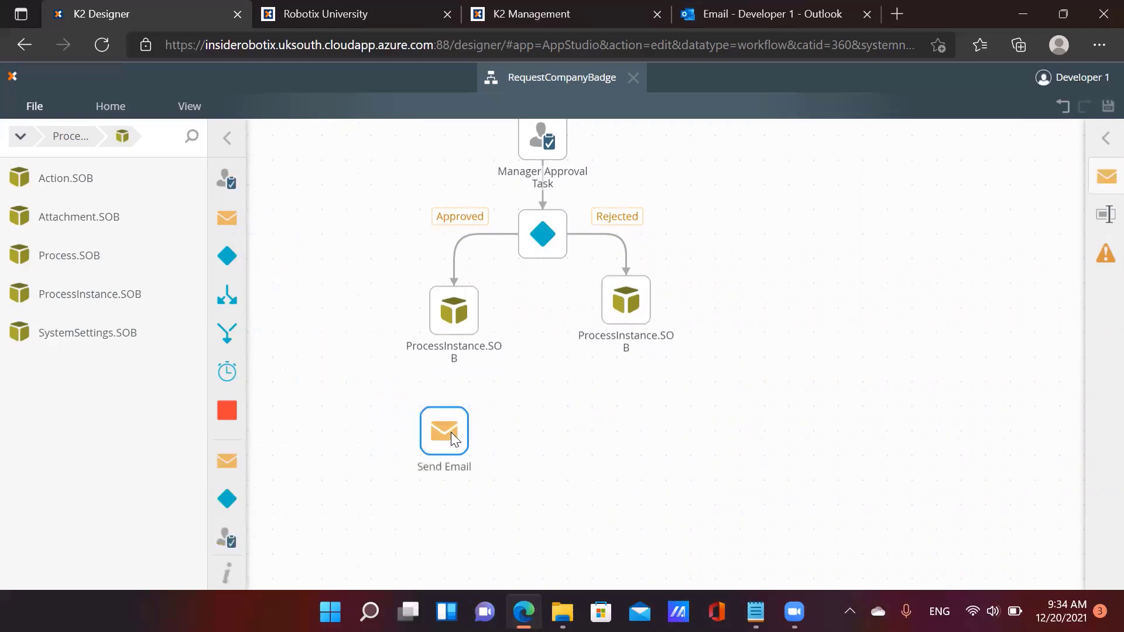
Paste a second Send Email step and rename the left one to 'Approval Email'
left_click(627, 420)
key("ctrl+v")
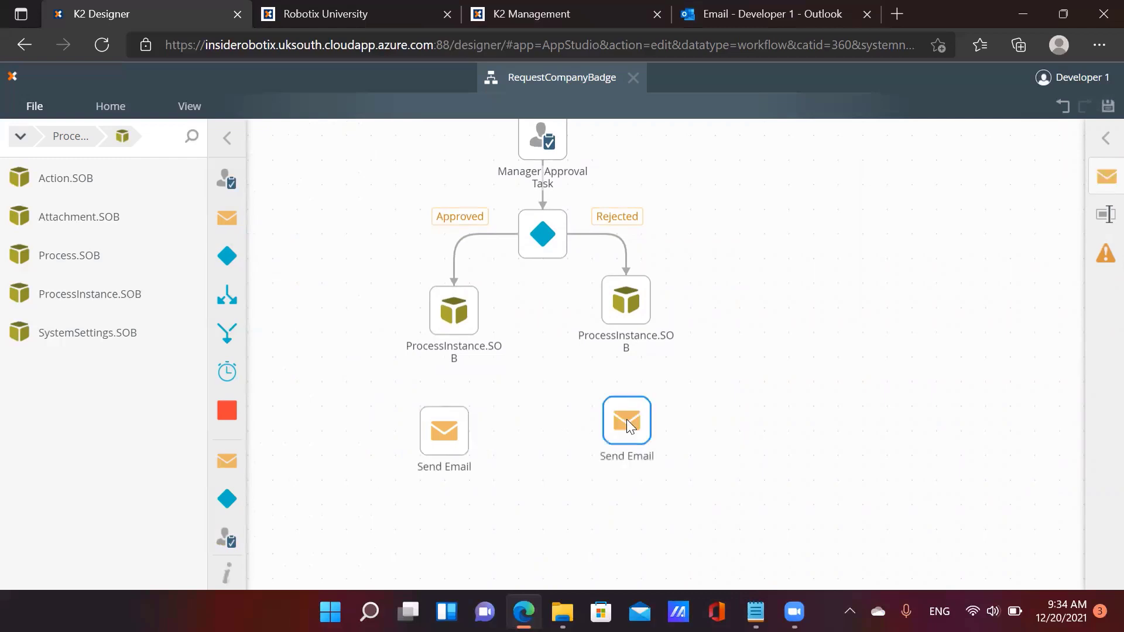
left_click_drag(450, 425, 425, 435)
left_click(1105, 214)
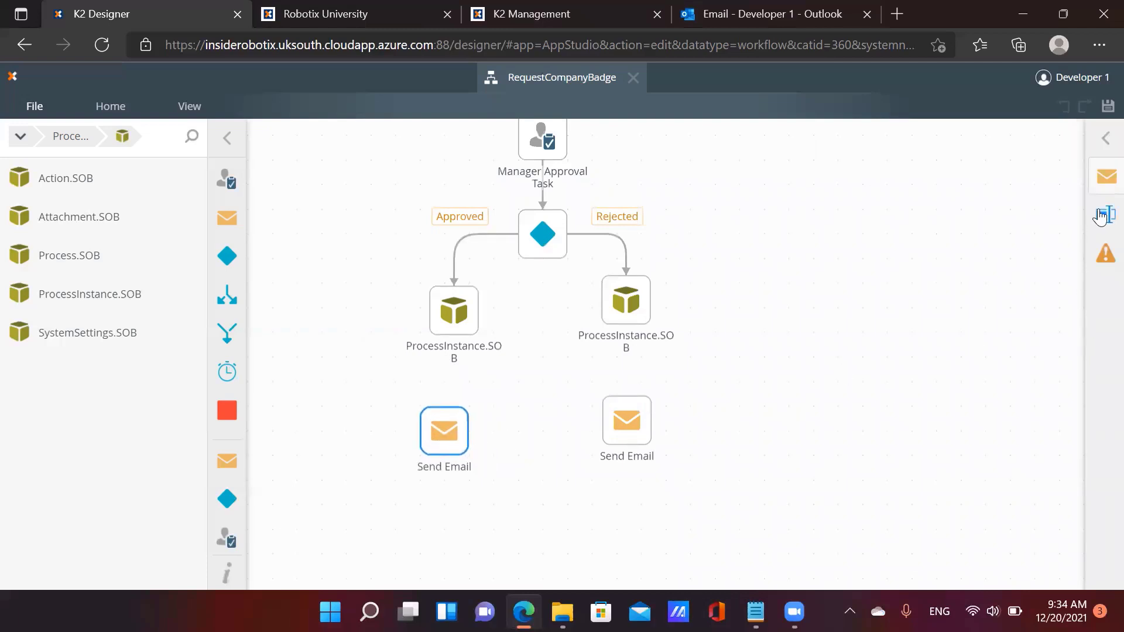
left_click(771, 343)
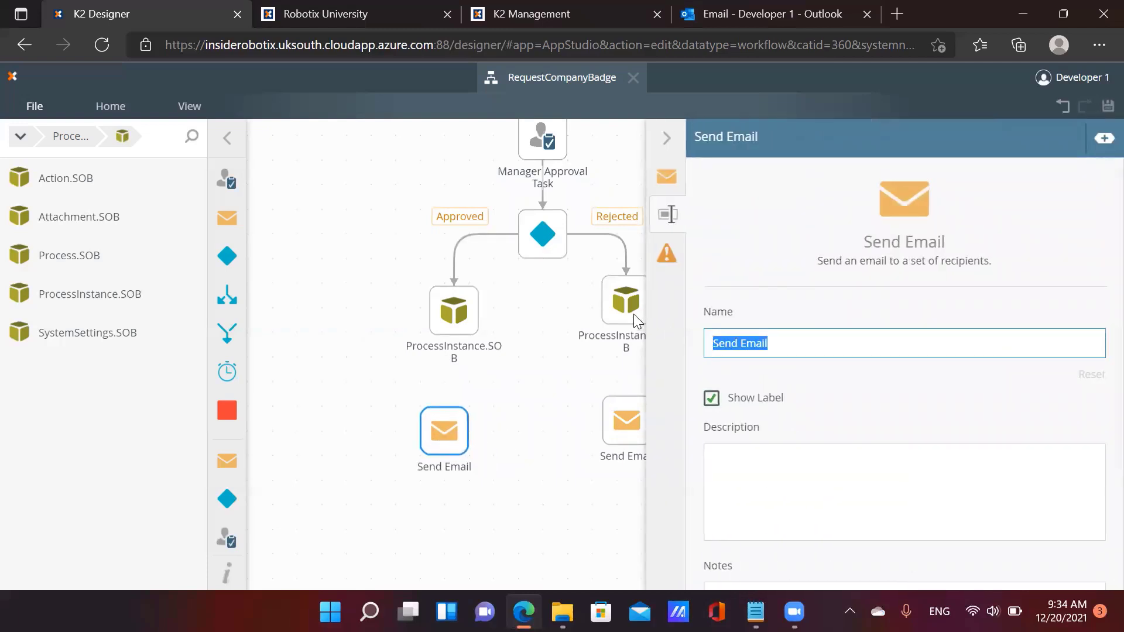
type("A")
key("BackSpace")
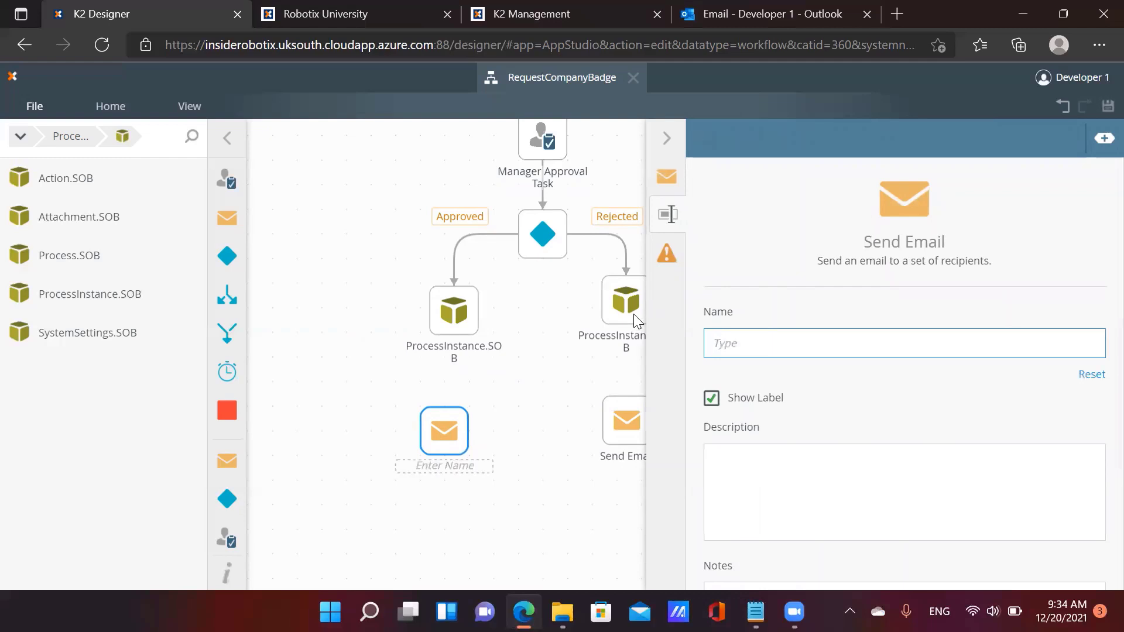
type("Approval Email")
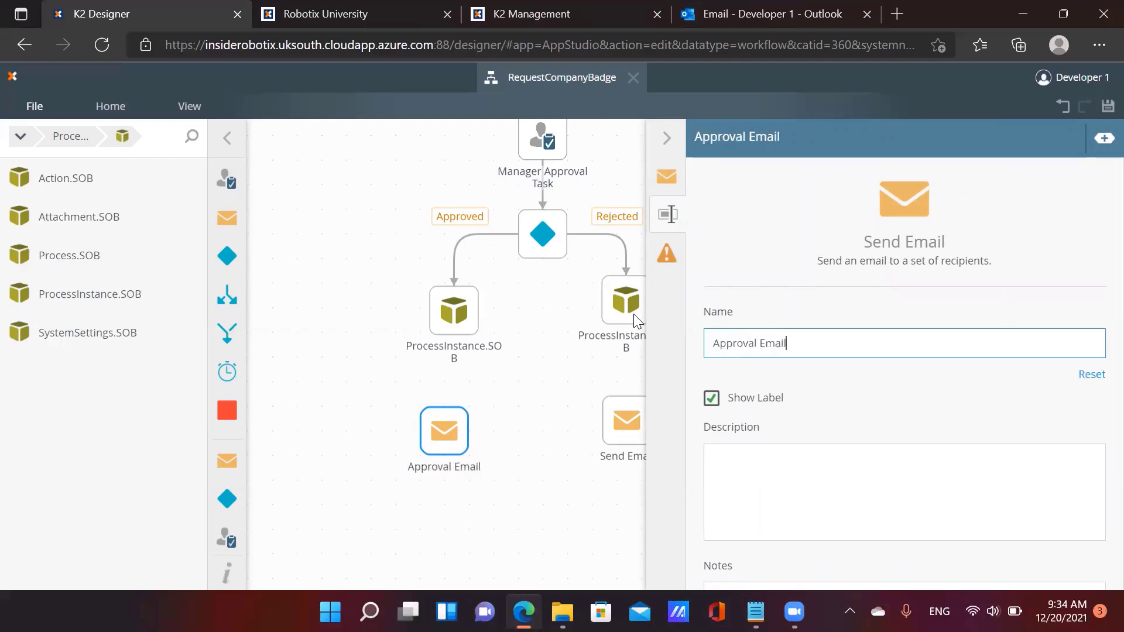
left_click(647, 156)
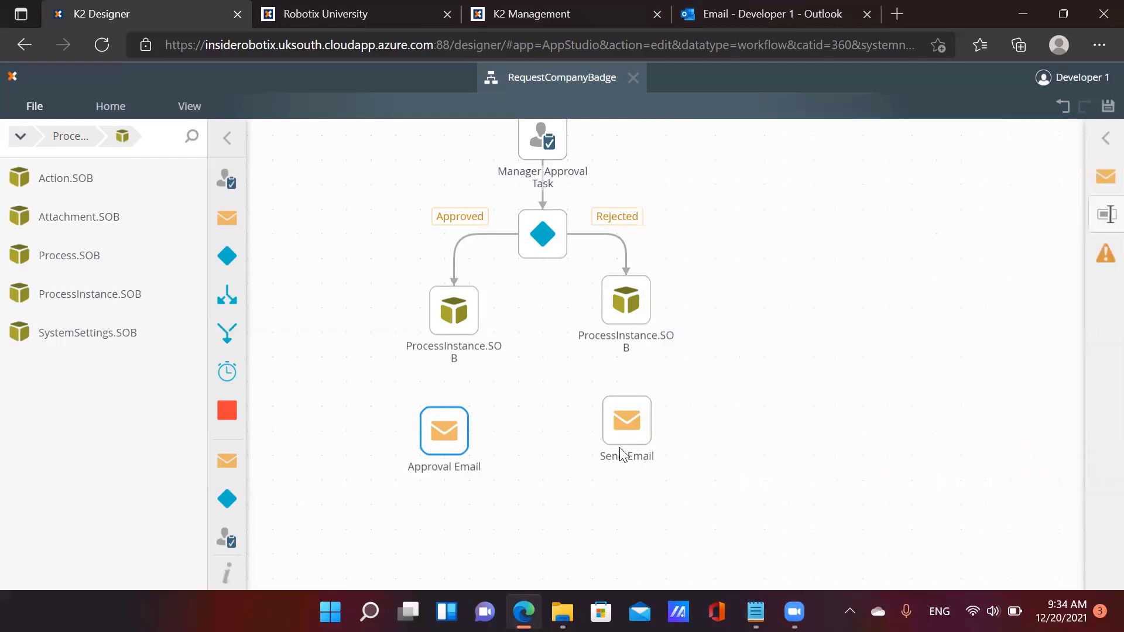
Rename the right Send Email step to 'Rejection Email'
left_click(627, 427)
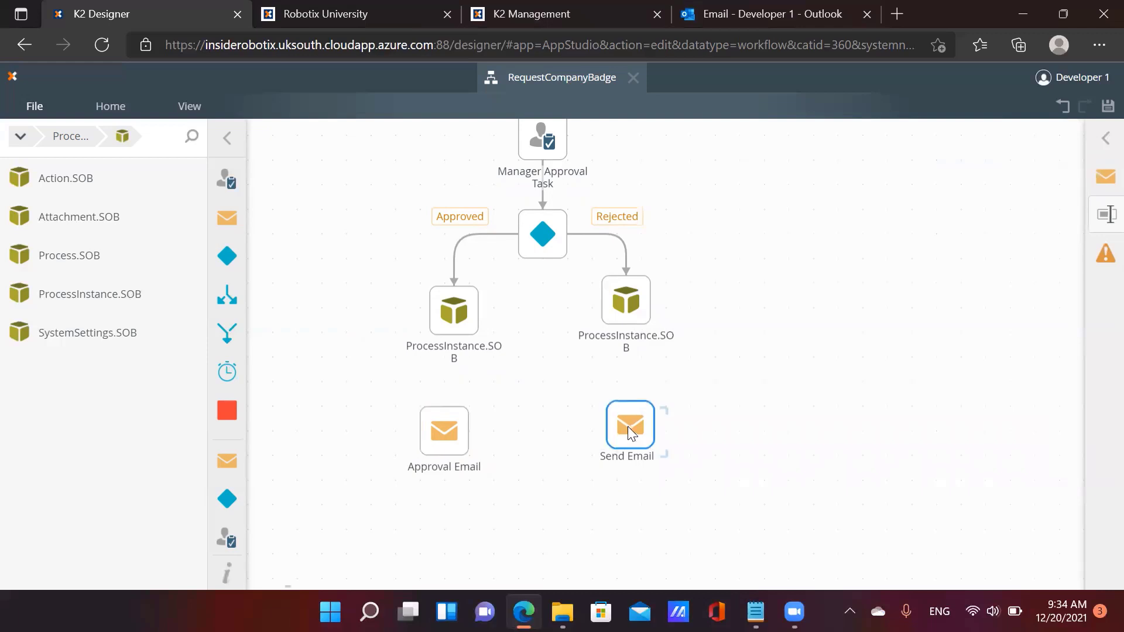
left_click(1106, 176)
left_click(671, 214)
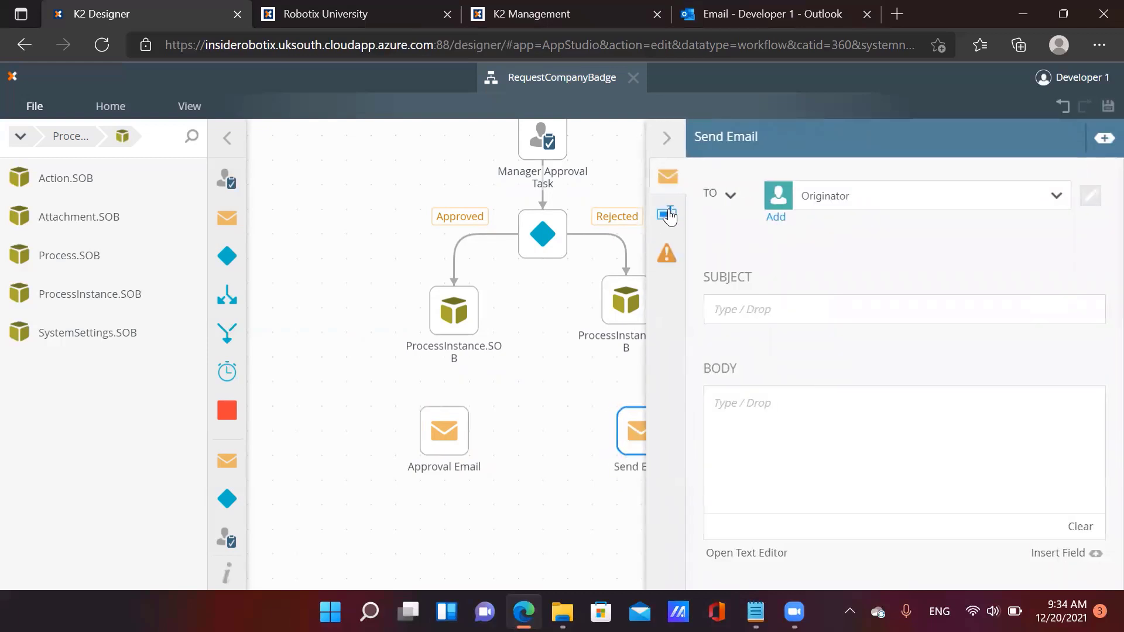
double_click(735, 335)
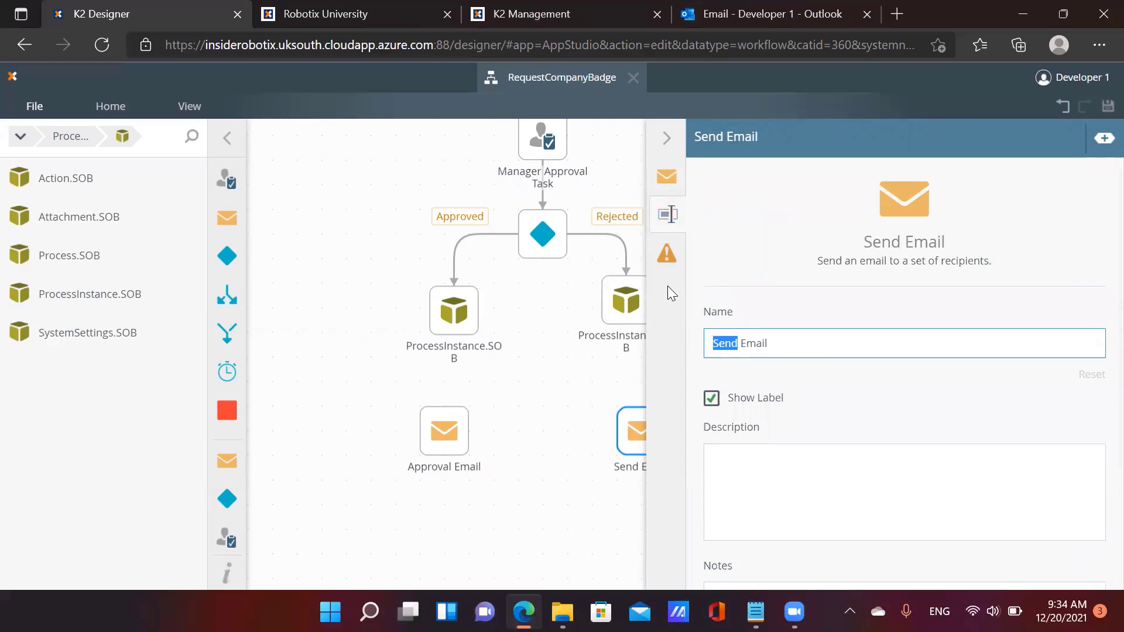
type("Rejection Em")
key("BackSpace")
key("BackSpace")
key("BackSpace")
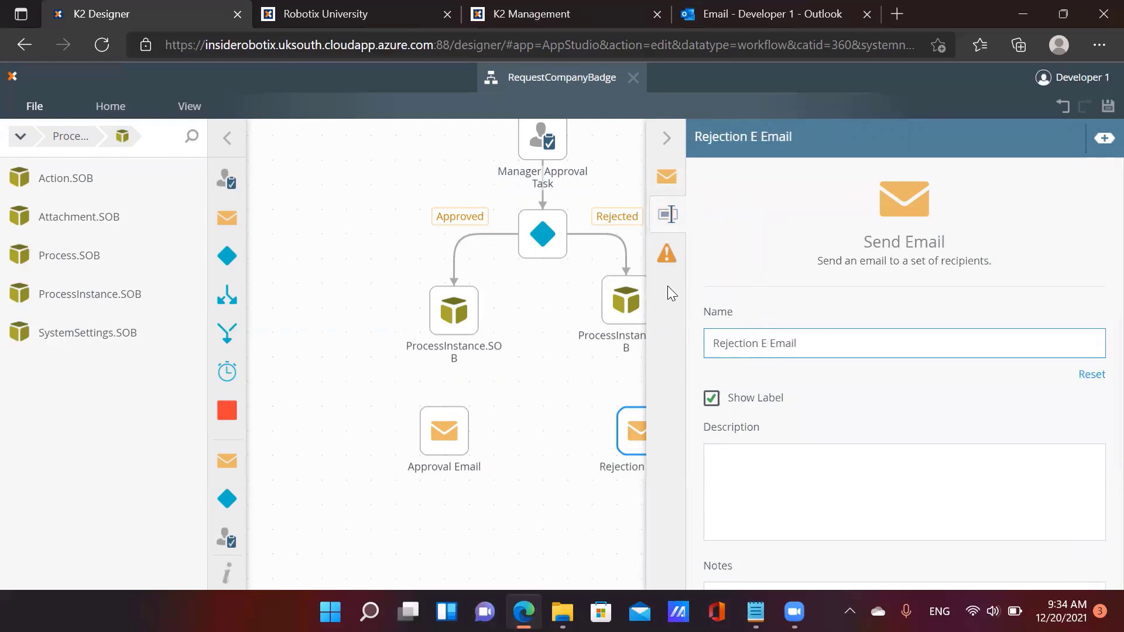
left_click(440, 430)
Set Approval Email's subject to 'Congratulations' and body to 'Dear, Your request for ID has been approved. Thanks'
left_click(666, 176)
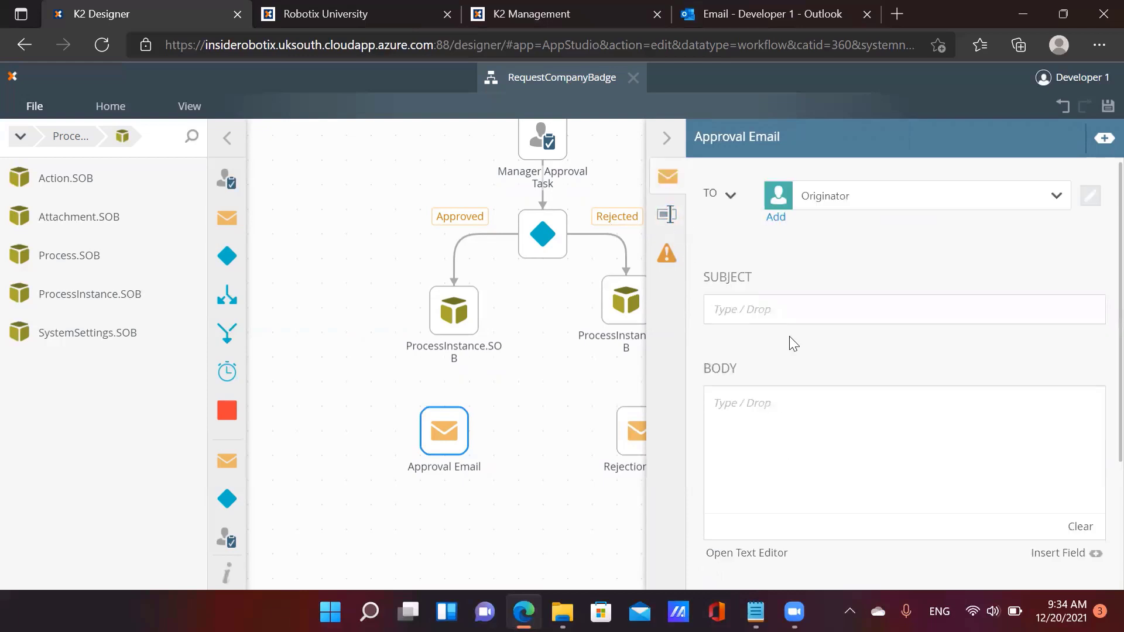
left_click(785, 304)
type("Co")
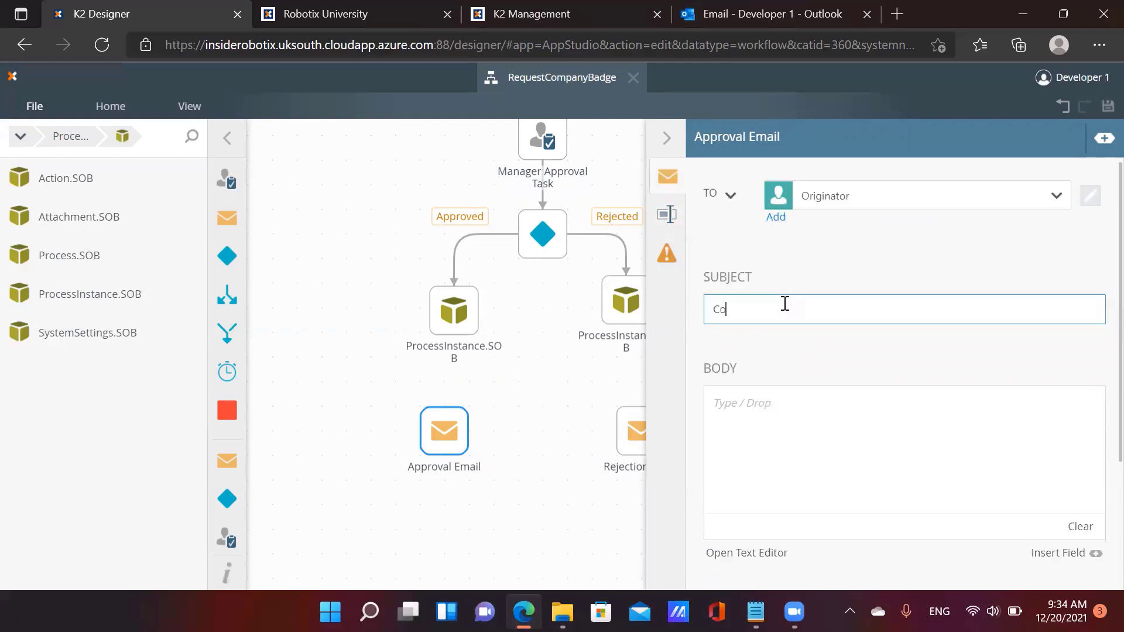
type("ngratulations")
key("Tab")
type("Fear")
key("BackSpace")
key("BackSpace")
key("BackSpace")
key("BackSpace")
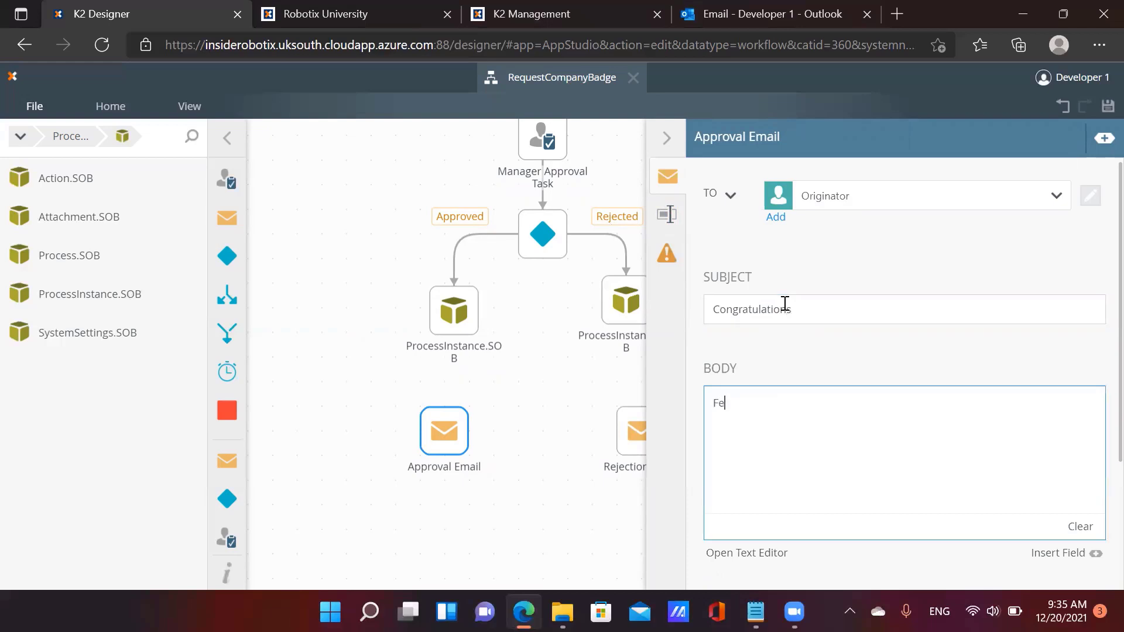
type("Dear,  Your request")
key("BackSpace")
key("BackSpace")
type("r request for")
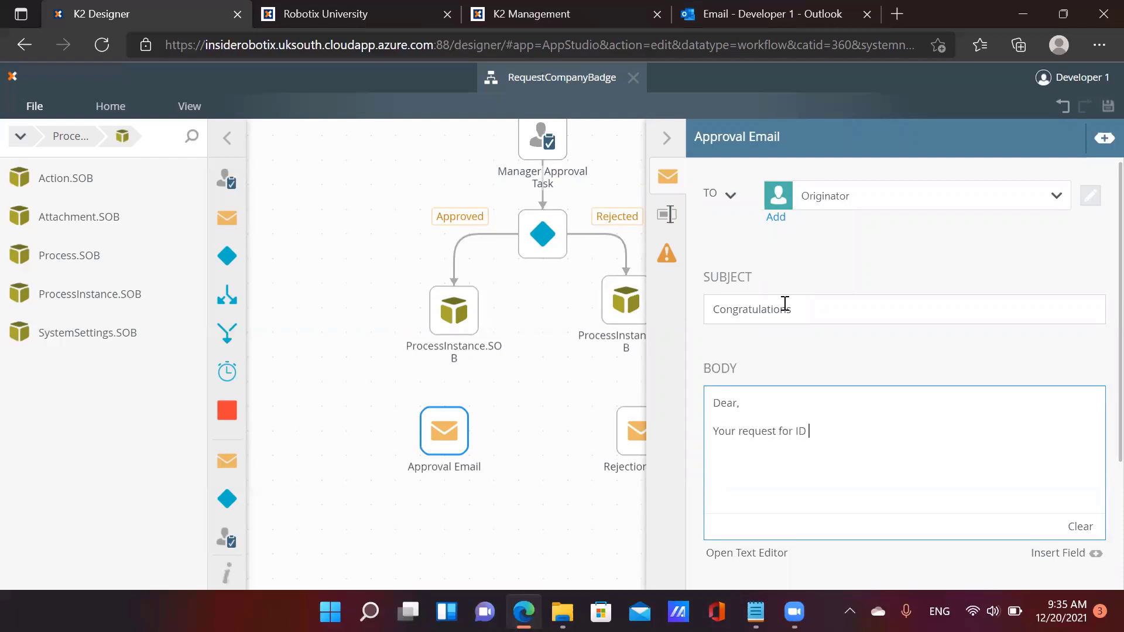
type(" ID has been approved.  ")
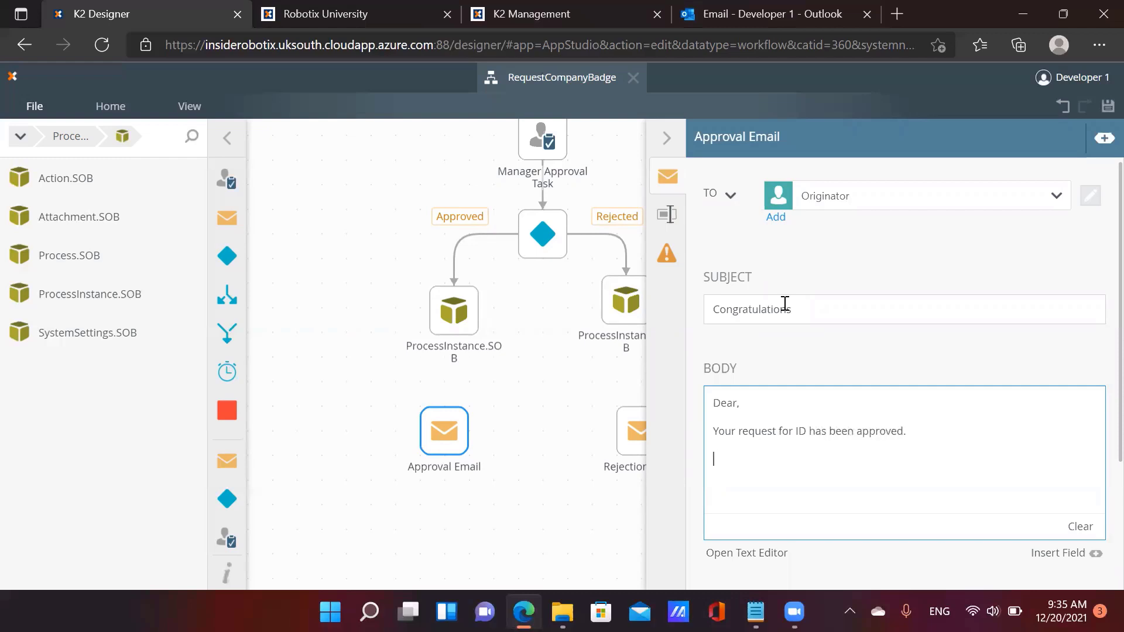
type("Thanks")
left_click(666, 138)
Set Rejection Email's subject to 'Regret' and body to 'Dear, Your request for ID has been rejected. Regards,'
left_click(644, 433)
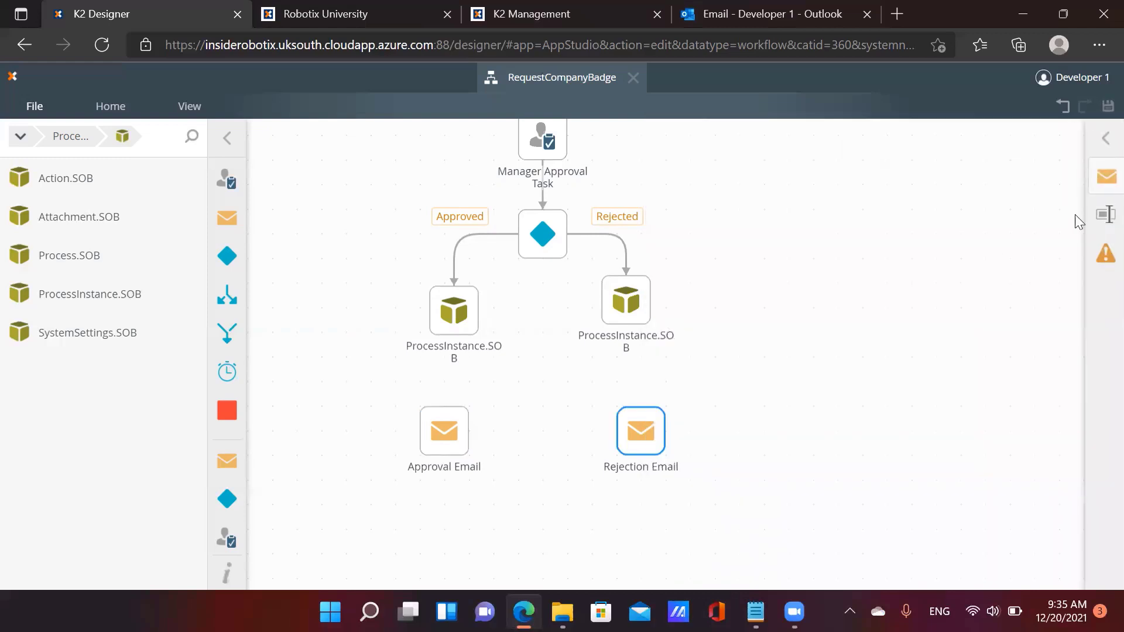
left_click(1104, 175)
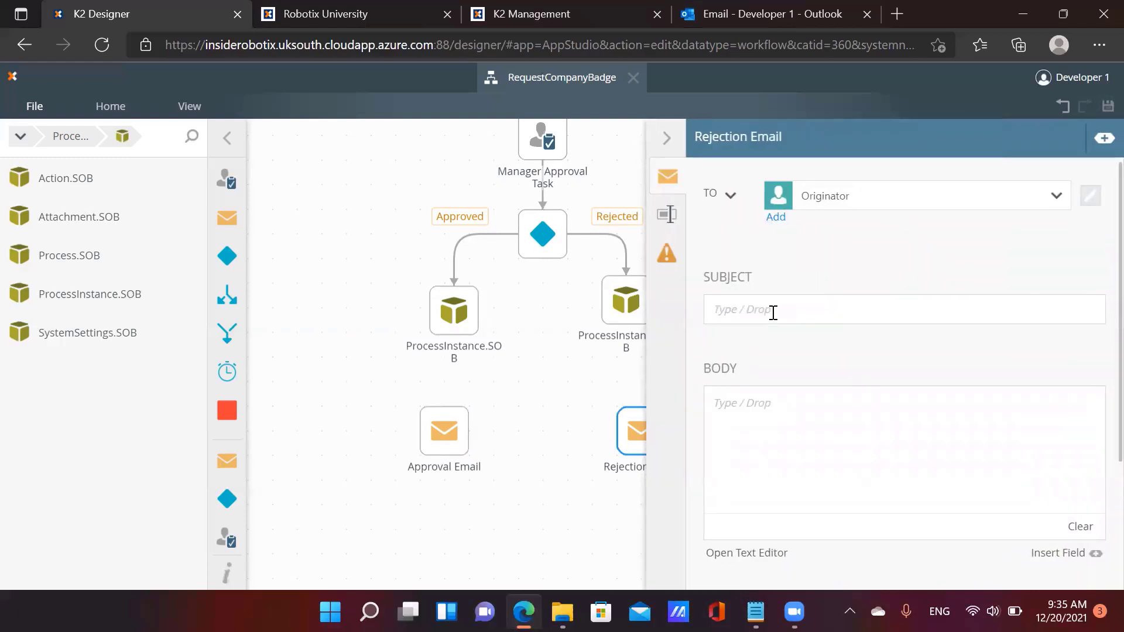
left_click(772, 312)
type("Re")
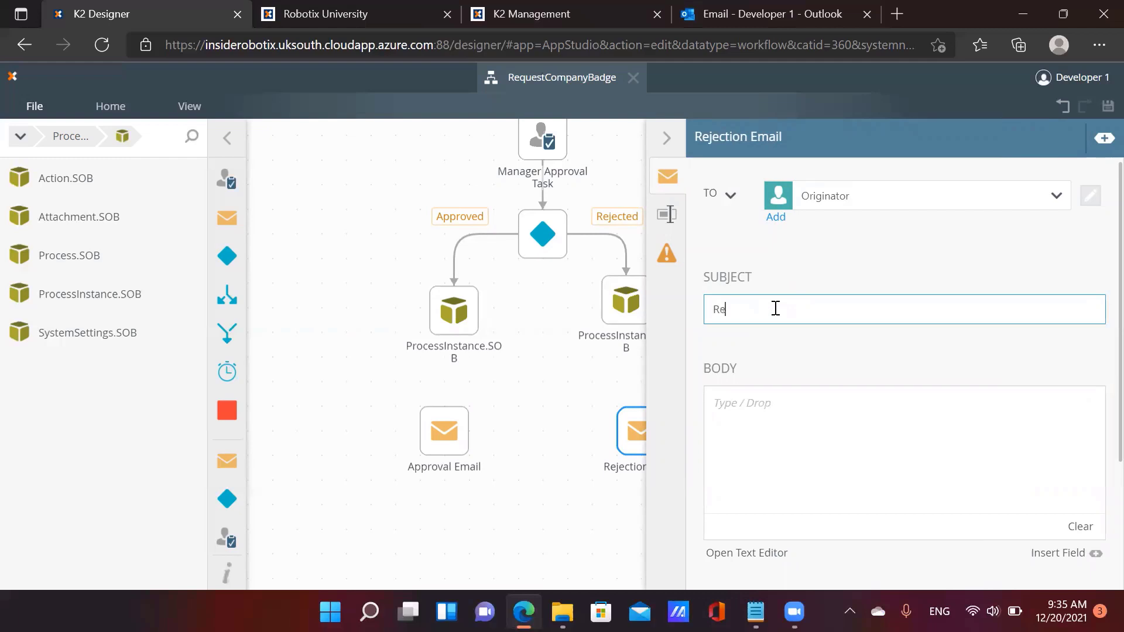
type("gret")
key("Tab")
type("Dea")
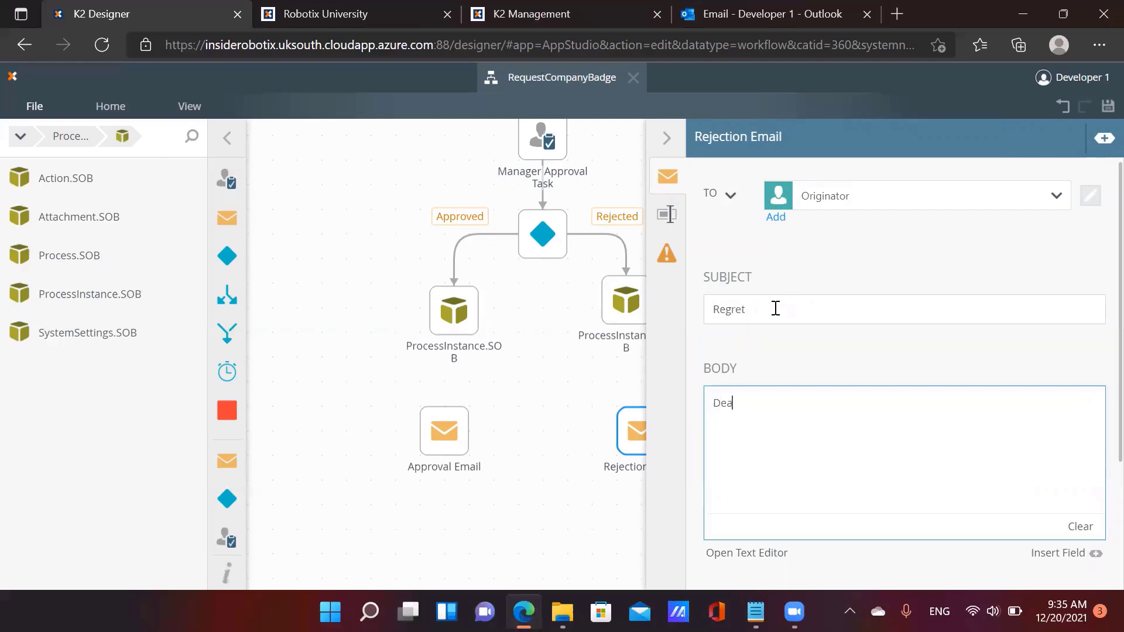
type("r,  Your request for ID ")
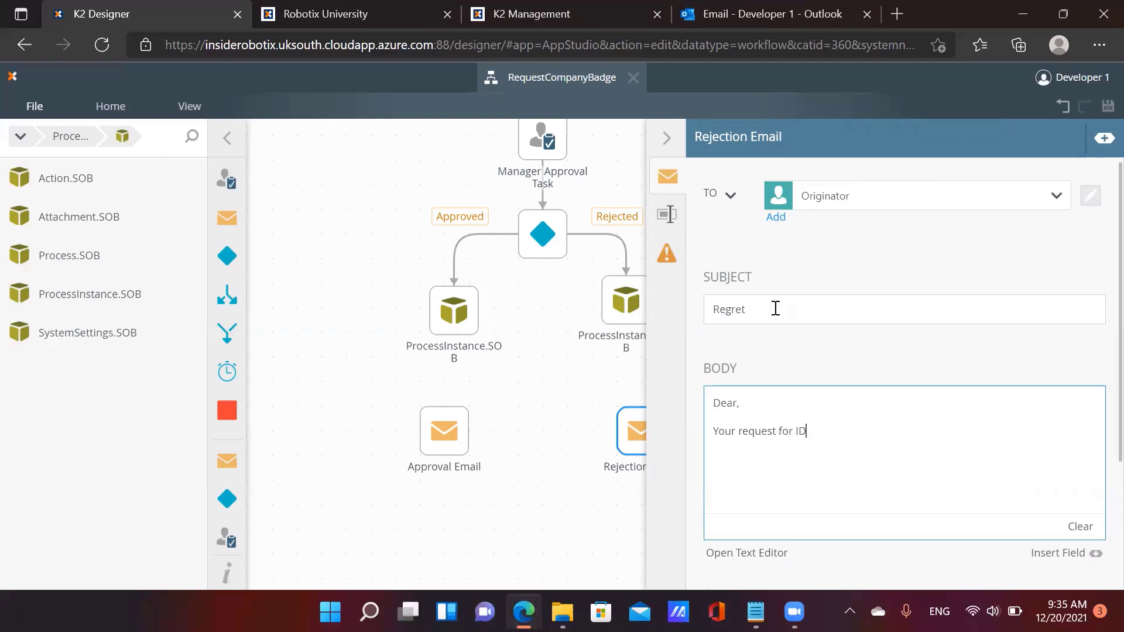
type("has been rejected.")
key("Return")
key("Return")
type("Regards,")
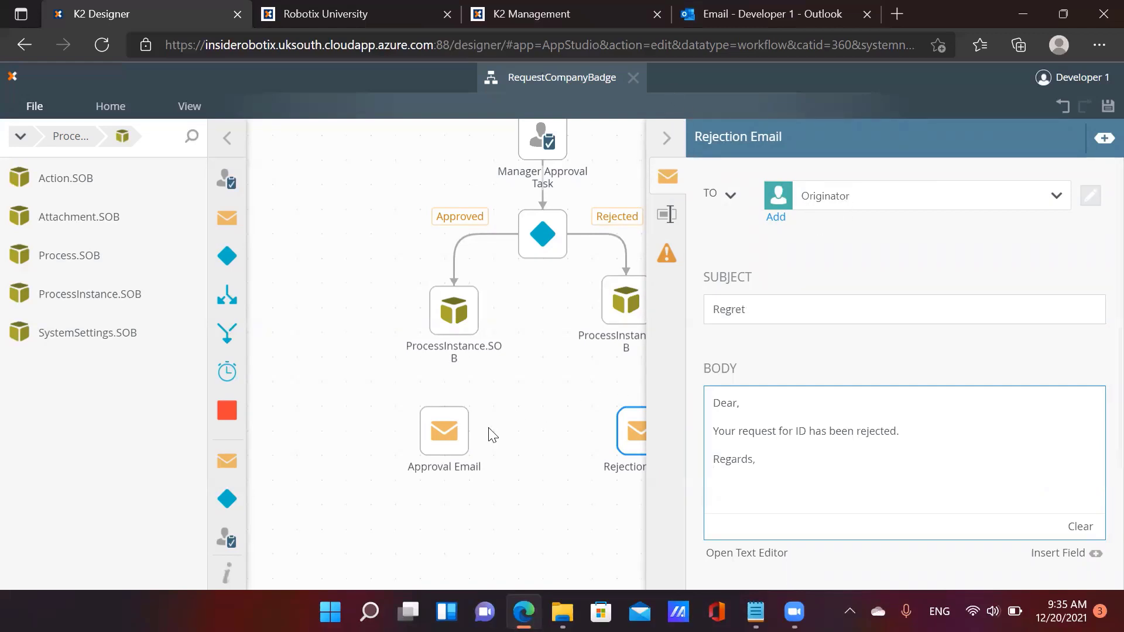
Connect the left and right ProcessInstance.SOB steps to Approval and Rejection Email, both feeding a new End step
left_click(667, 138)
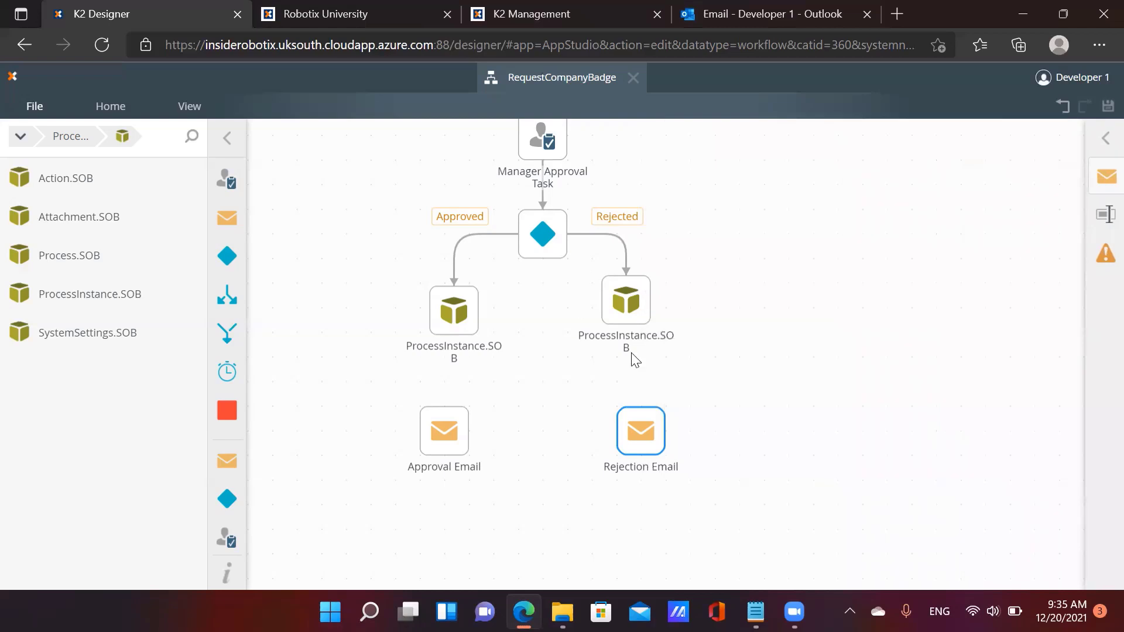
left_click_drag(454, 336, 444, 408)
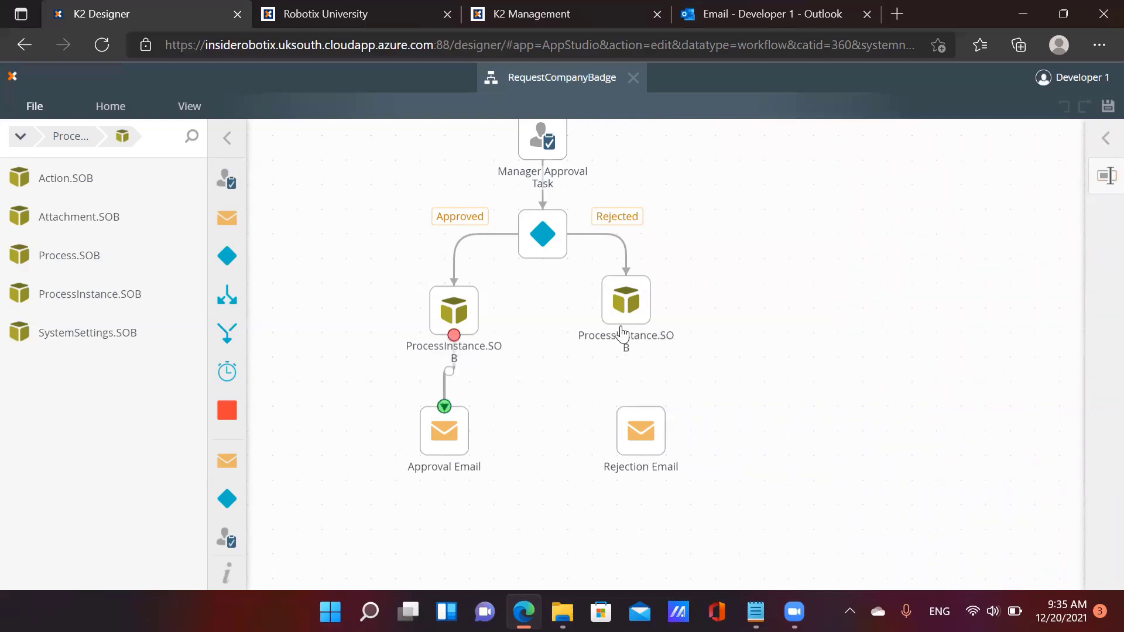
left_click_drag(625, 326, 641, 406)
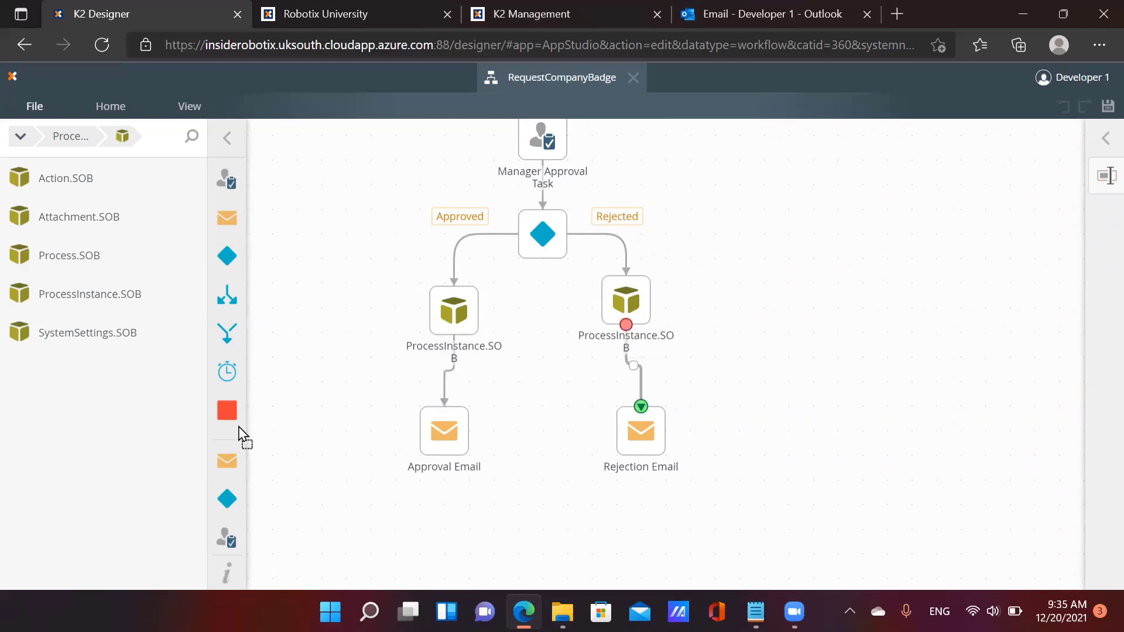
left_click_drag(239, 434, 539, 533)
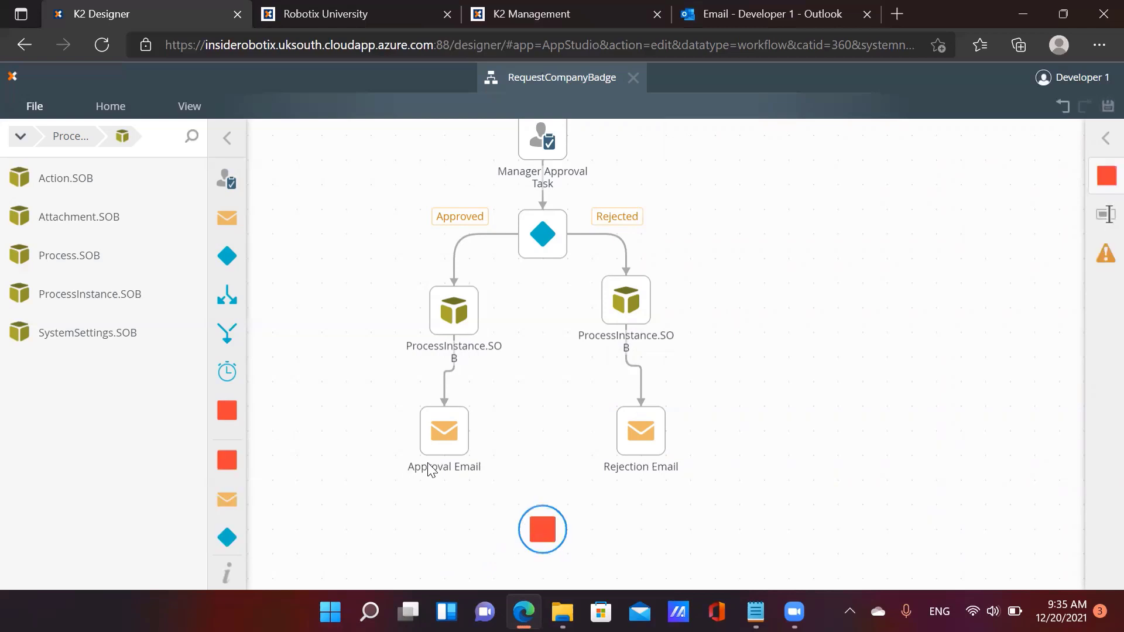
left_click_drag(444, 456, 518, 530)
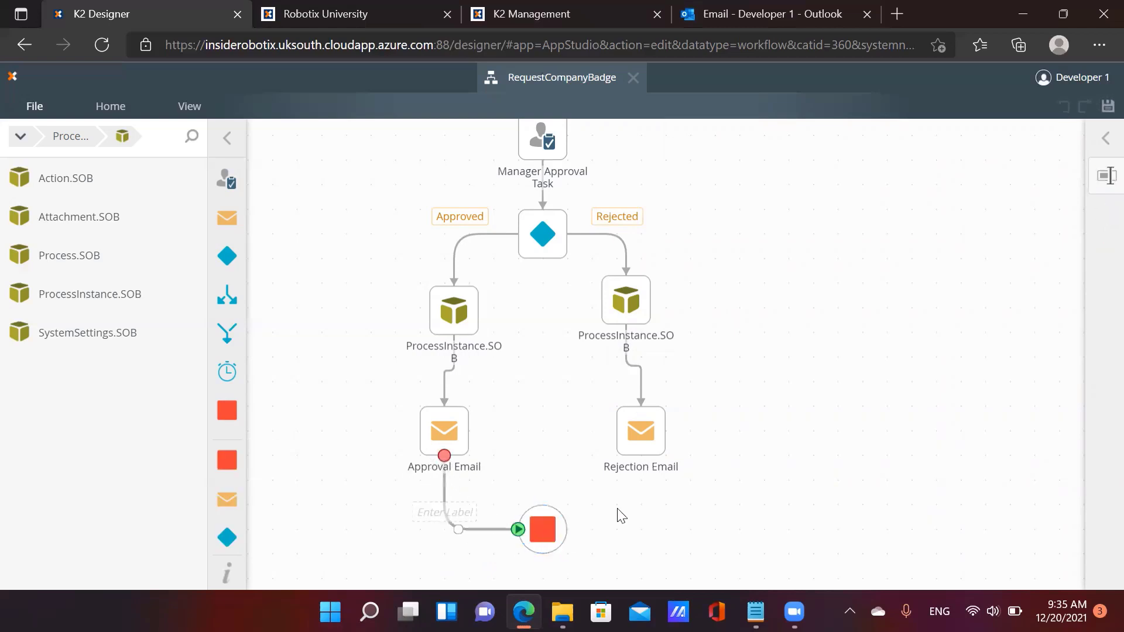
left_click_drag(641, 456, 566, 529)
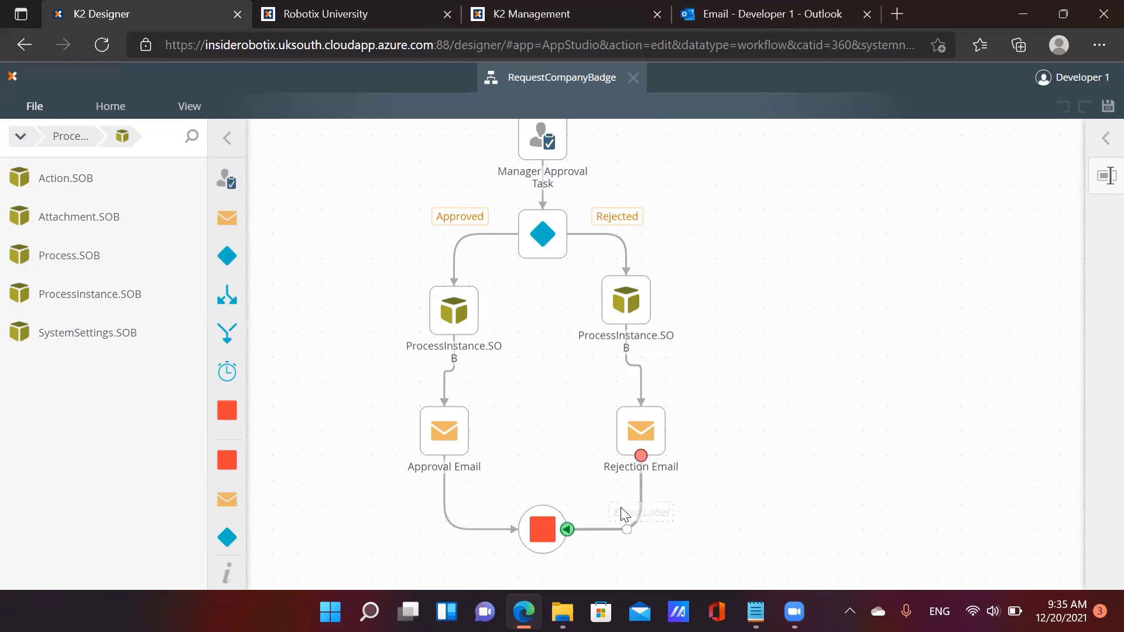
Check the Start and Manager Approval Task steps, then save the RequestCompanyBadge workflow
scroll(775, 371, "up", 5)
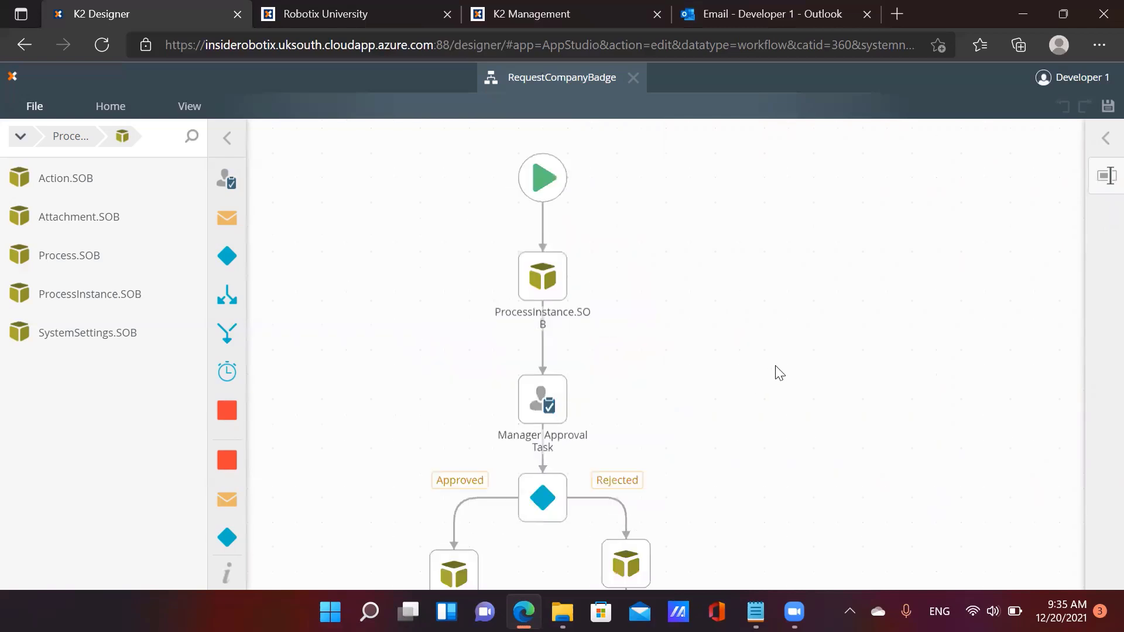
scroll(779, 373, "down", 3)
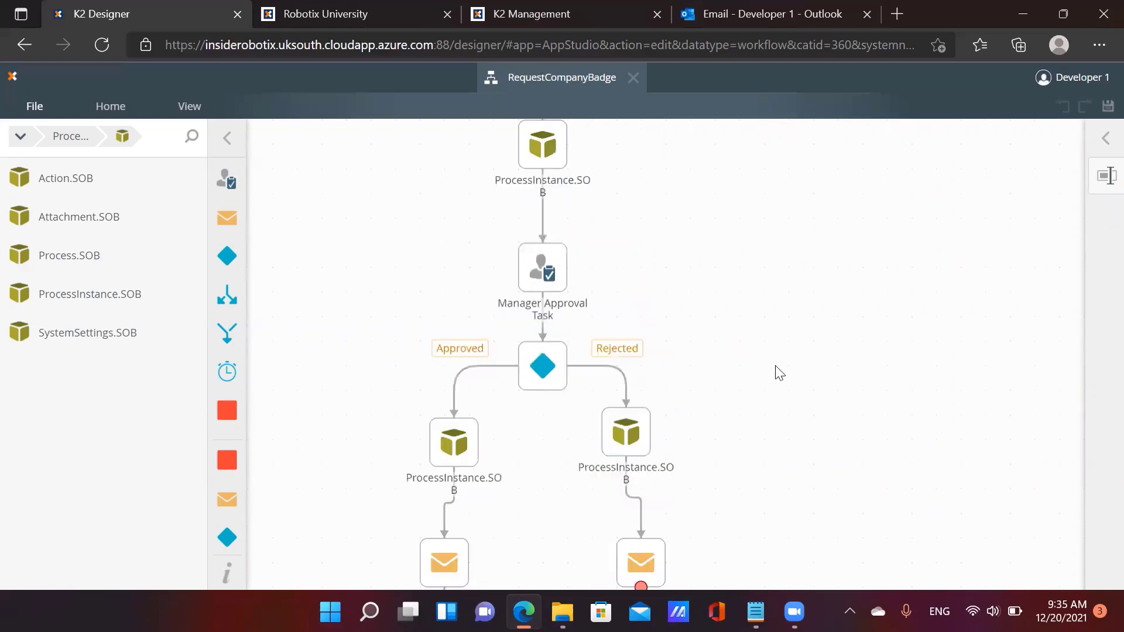
scroll(776, 371, "down", 3)
scroll(775, 371, "up", 3)
scroll(664, 357, "up", 3)
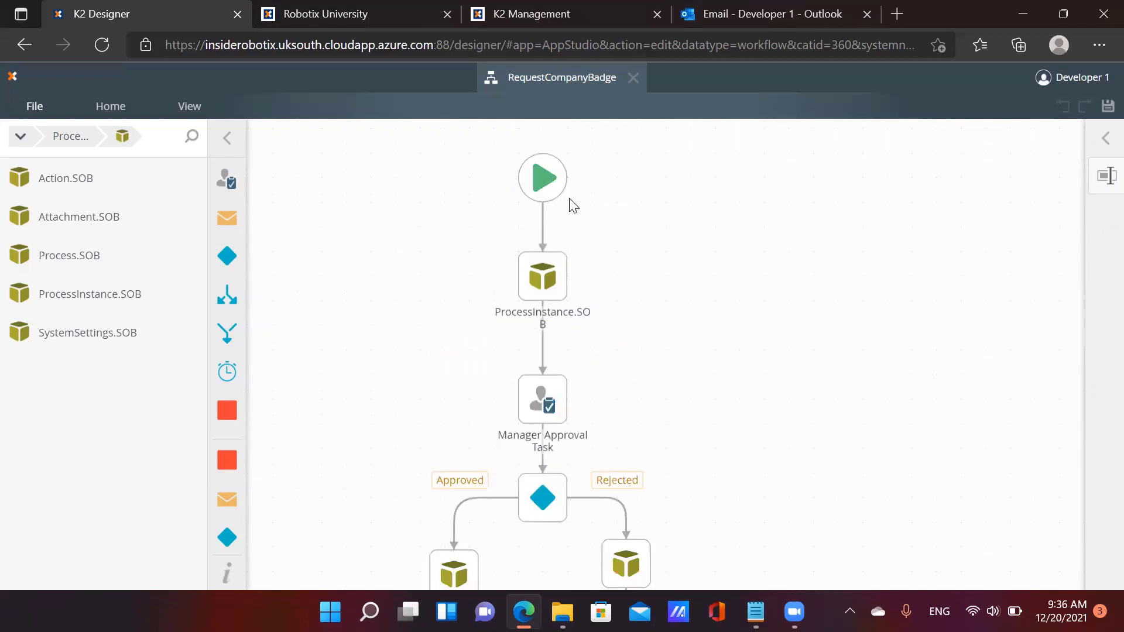
left_click(550, 187)
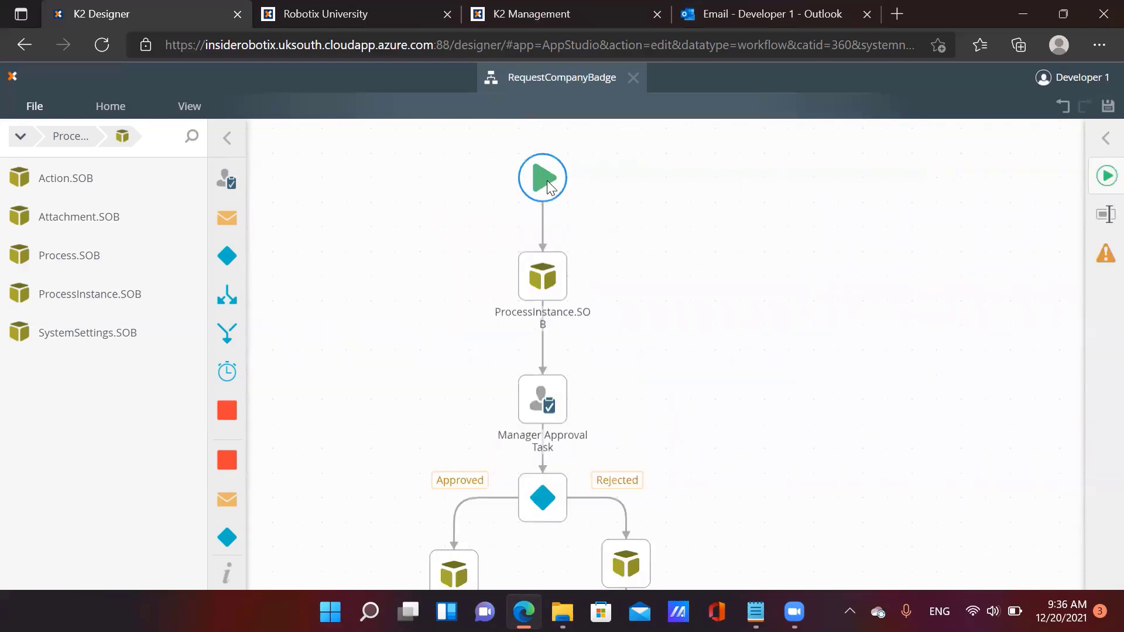
left_click(532, 397)
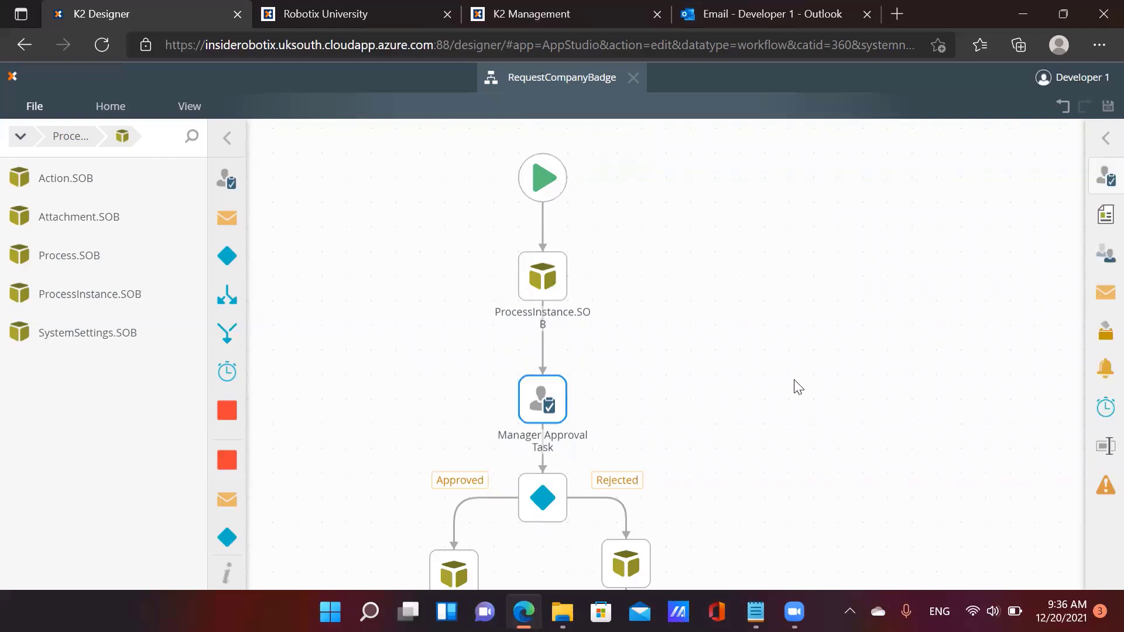
scroll(798, 387, "down", 6)
scroll(796, 386, "up", 9)
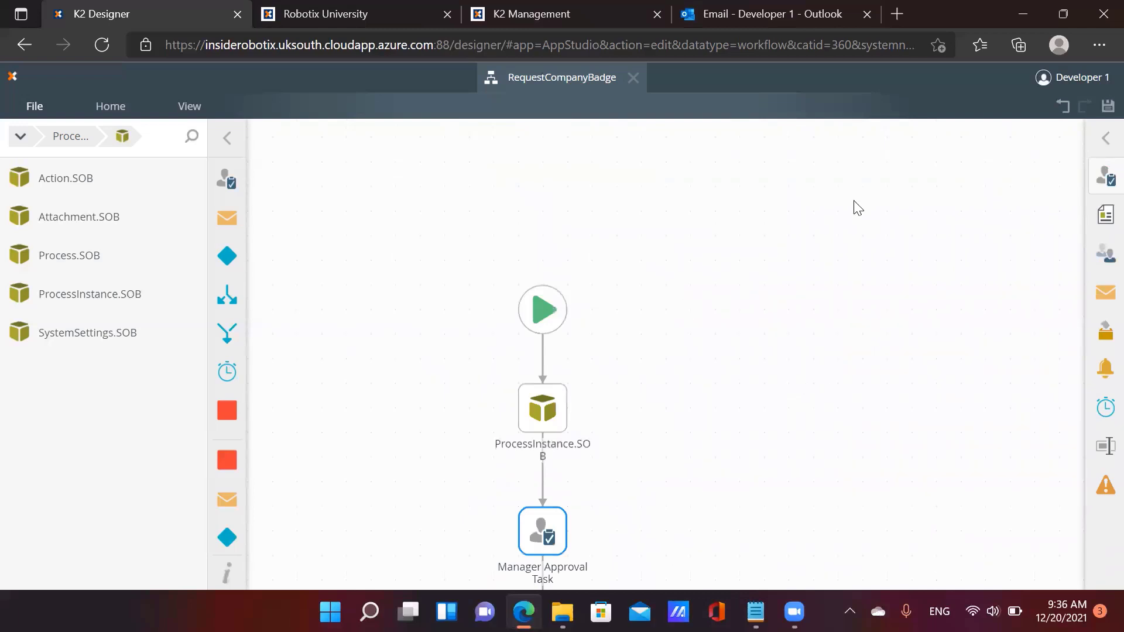
left_click(1105, 109)
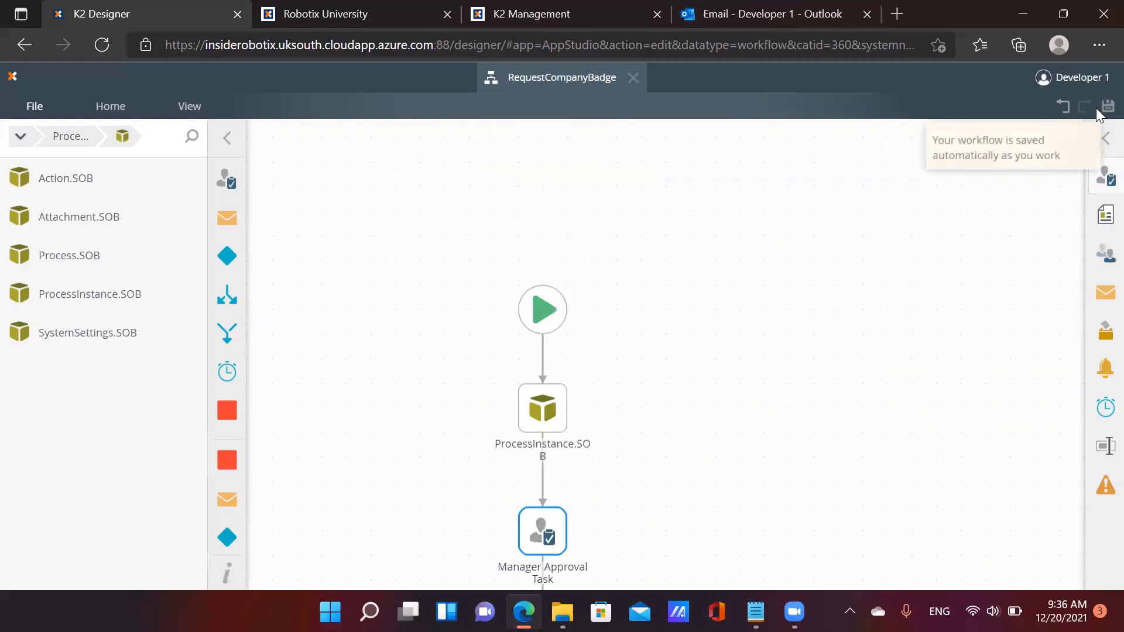
Deploy RequestCompanyBadge from the File menu, then close the workflow designer tab
left_click(35, 108)
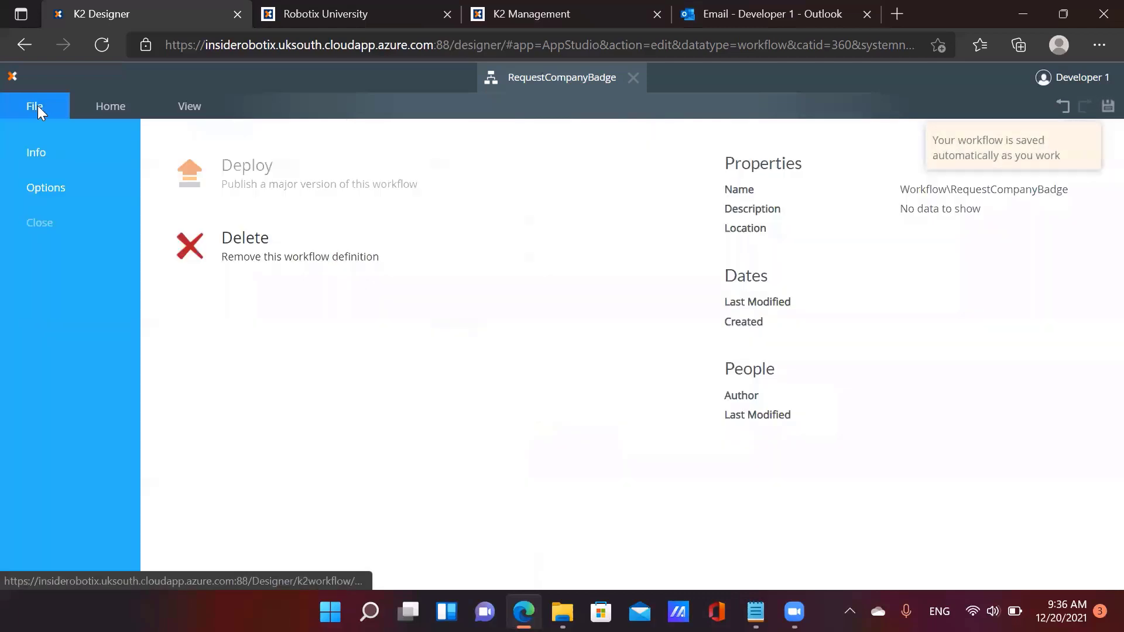
left_click(254, 181)
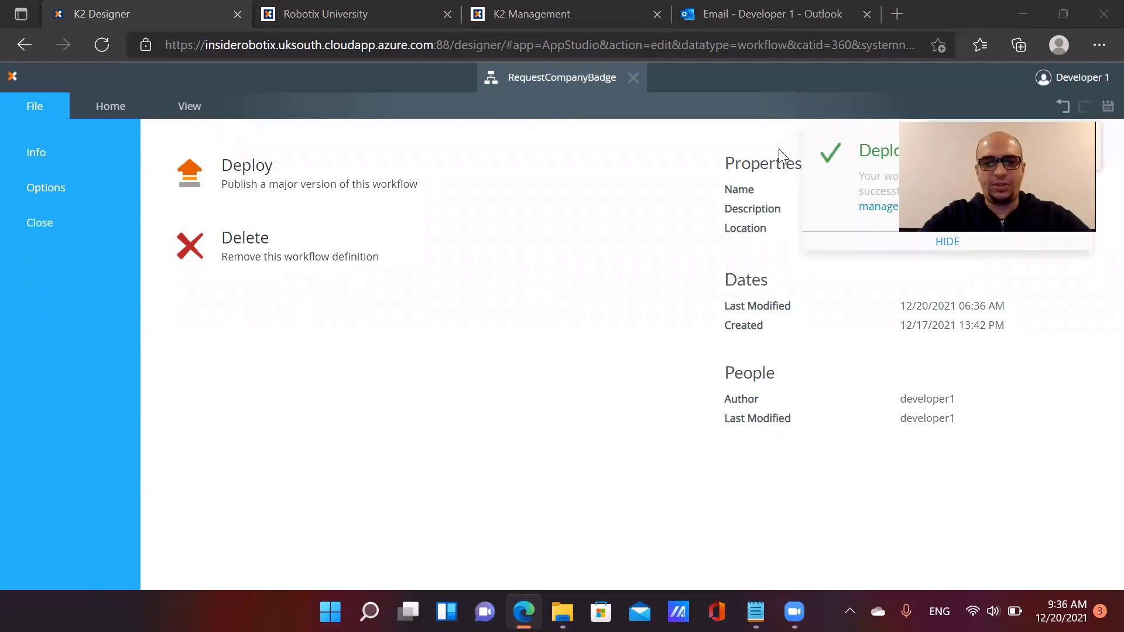
left_click(630, 79)
left_click(632, 78)
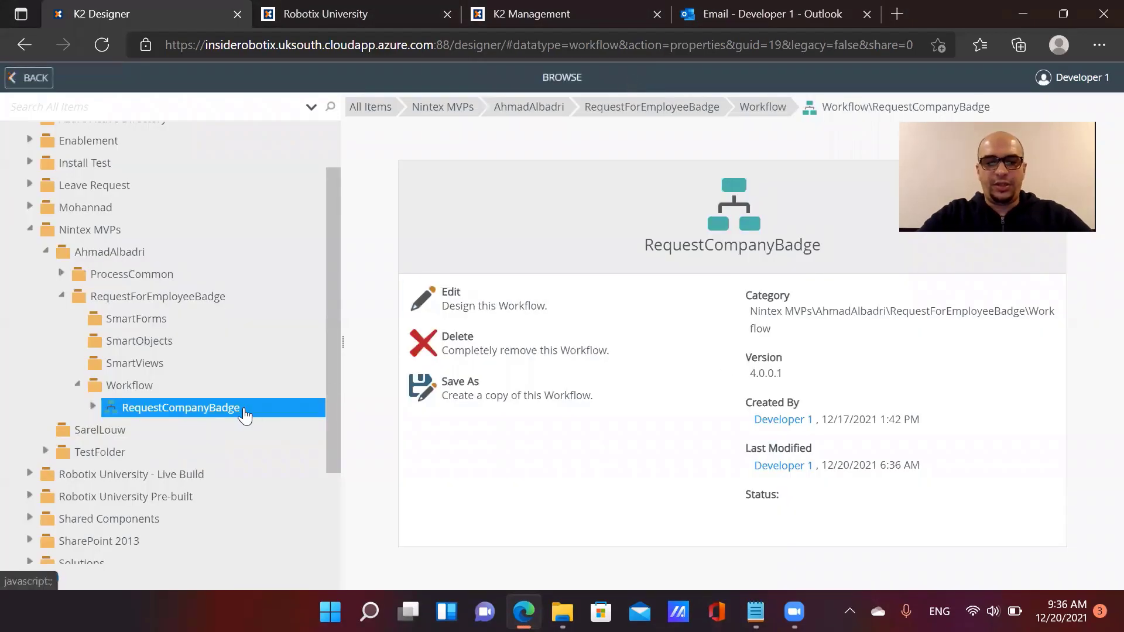
Select the empty RequestForEmployeeBadge SmartObjects folder and bring up the planned-fields notes in Notepad
left_click(164, 349)
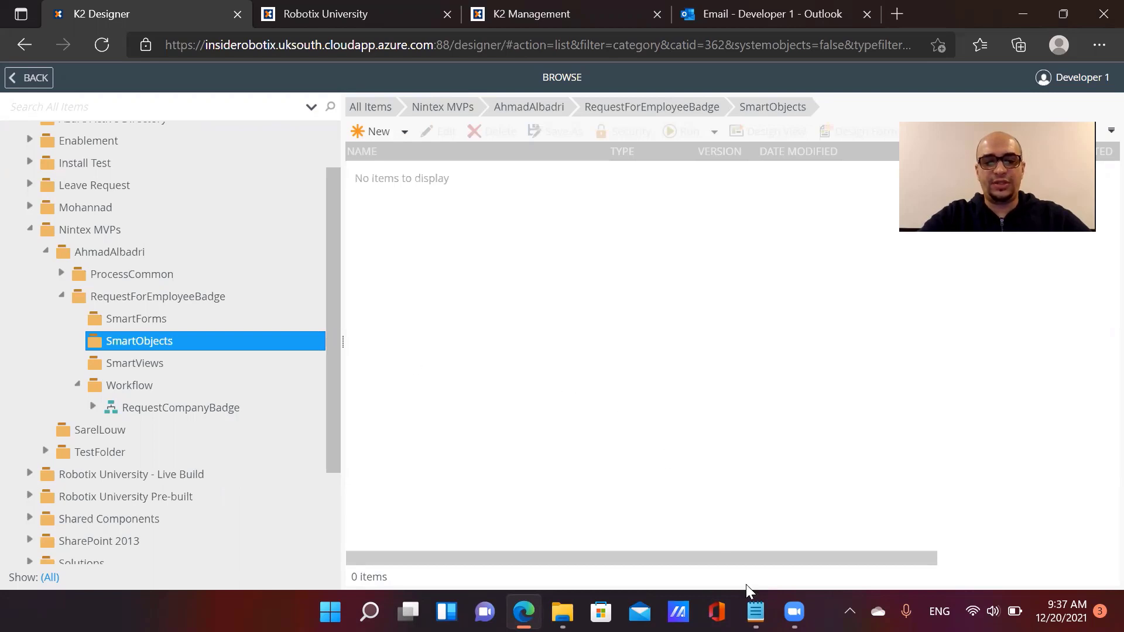
left_click(755, 611)
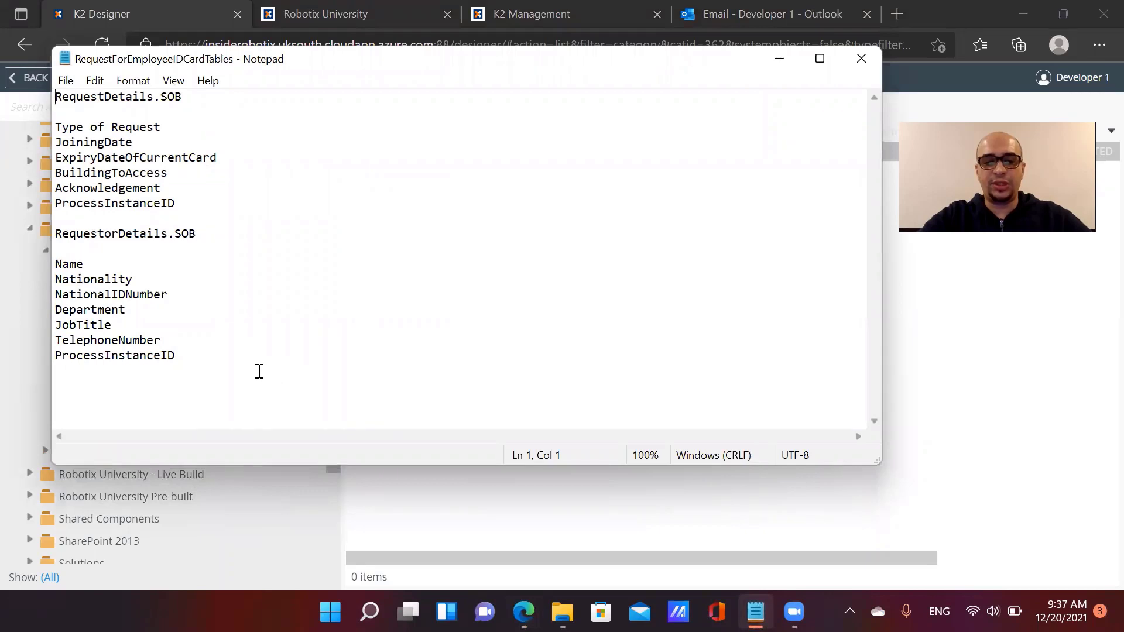
Highlight the RequestorDetails.SOB heading and its field lines, including ProcessInstanceID
left_click_drag(220, 233, 57, 232)
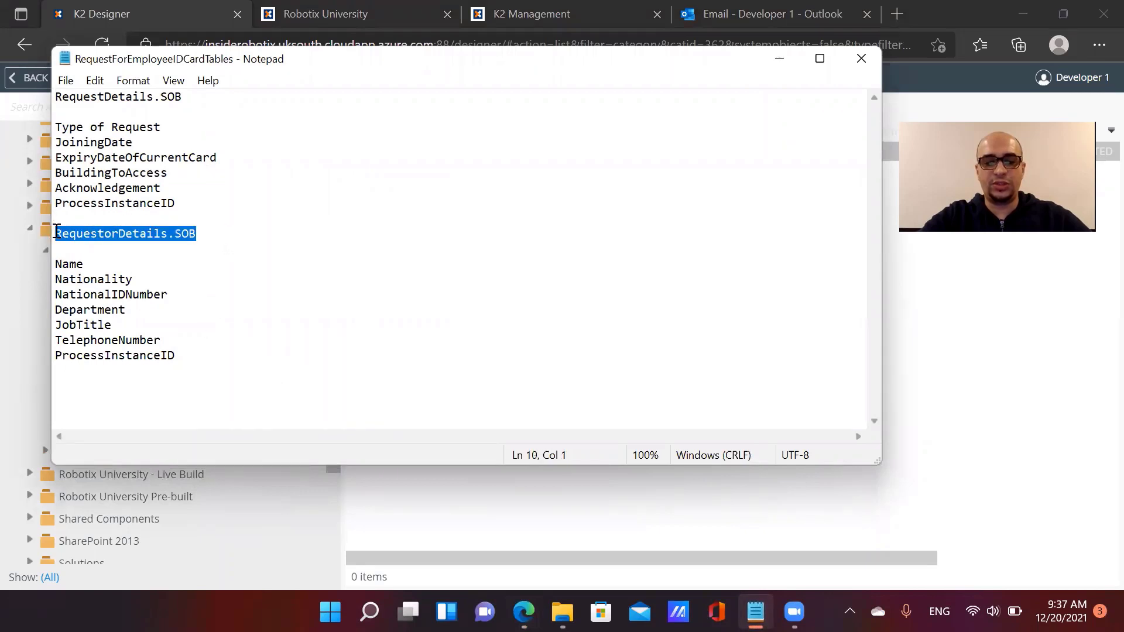
left_click(133, 264)
left_click(131, 280)
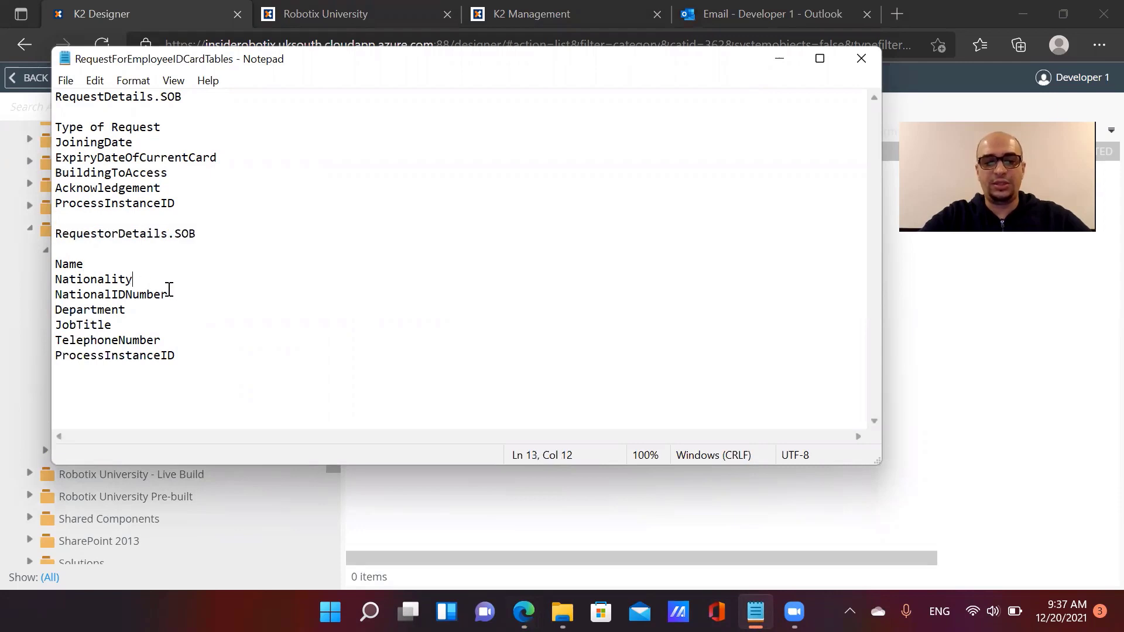
left_click(171, 294)
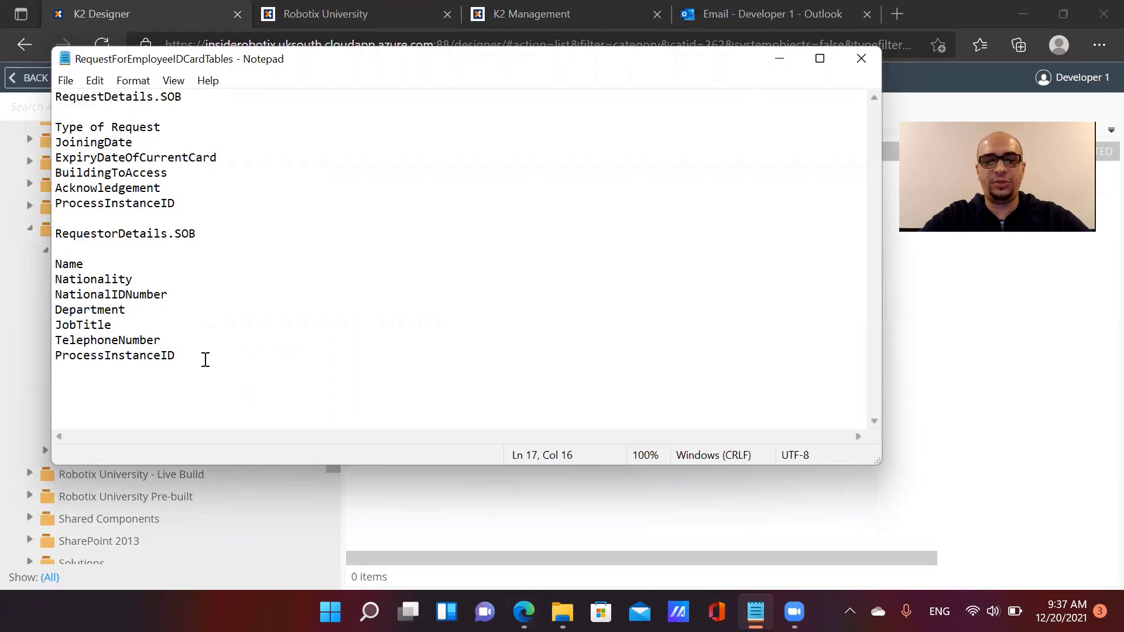
left_click_drag(206, 360, 60, 357)
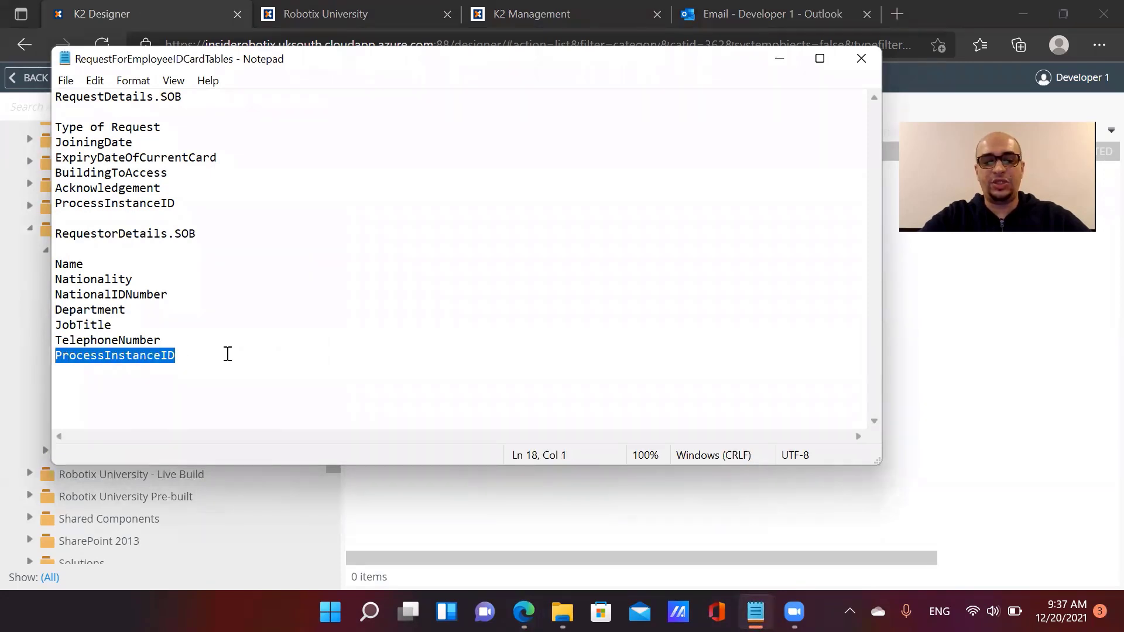
left_click(196, 346)
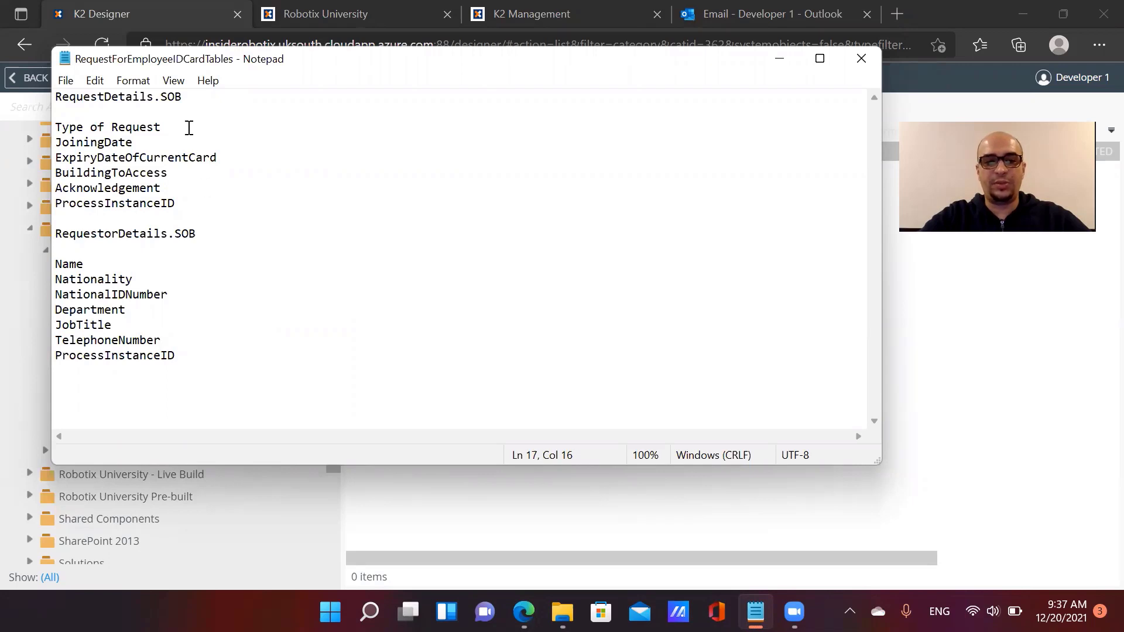
Point out Type of Request and ProcessInstanceID among the request fields, then minimize Notepad
left_click(189, 128)
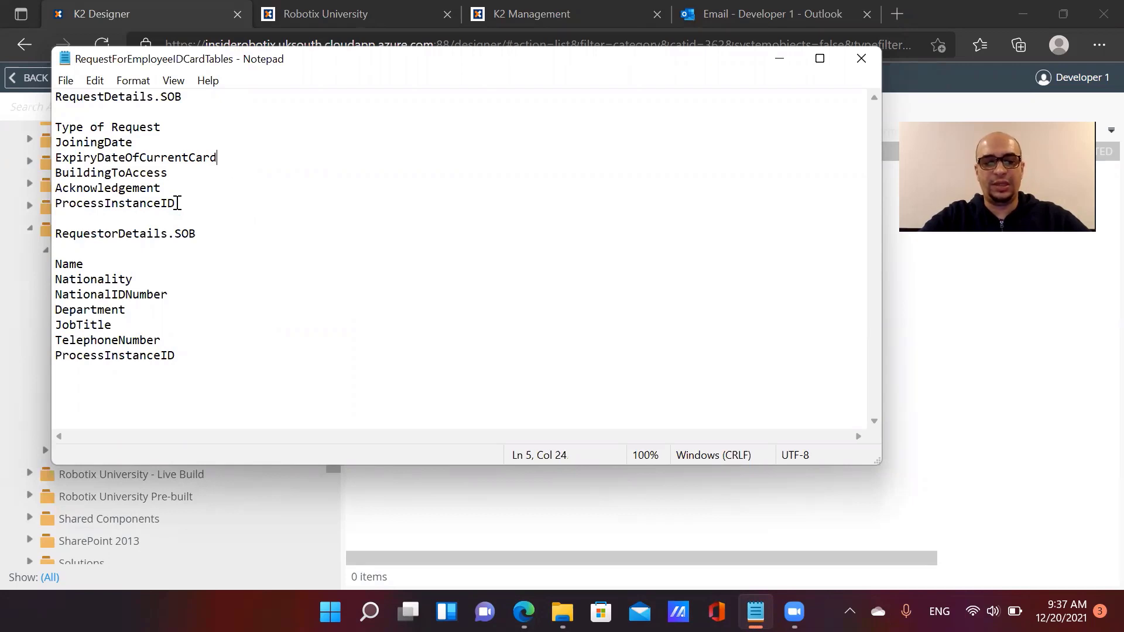
left_click(178, 203)
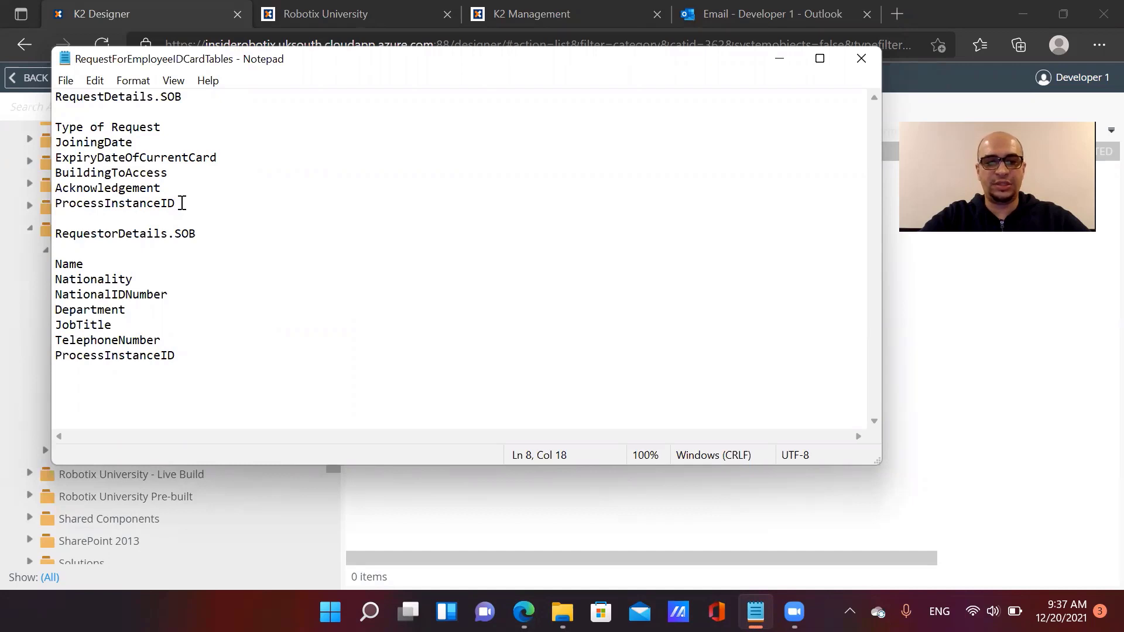
left_click(778, 61)
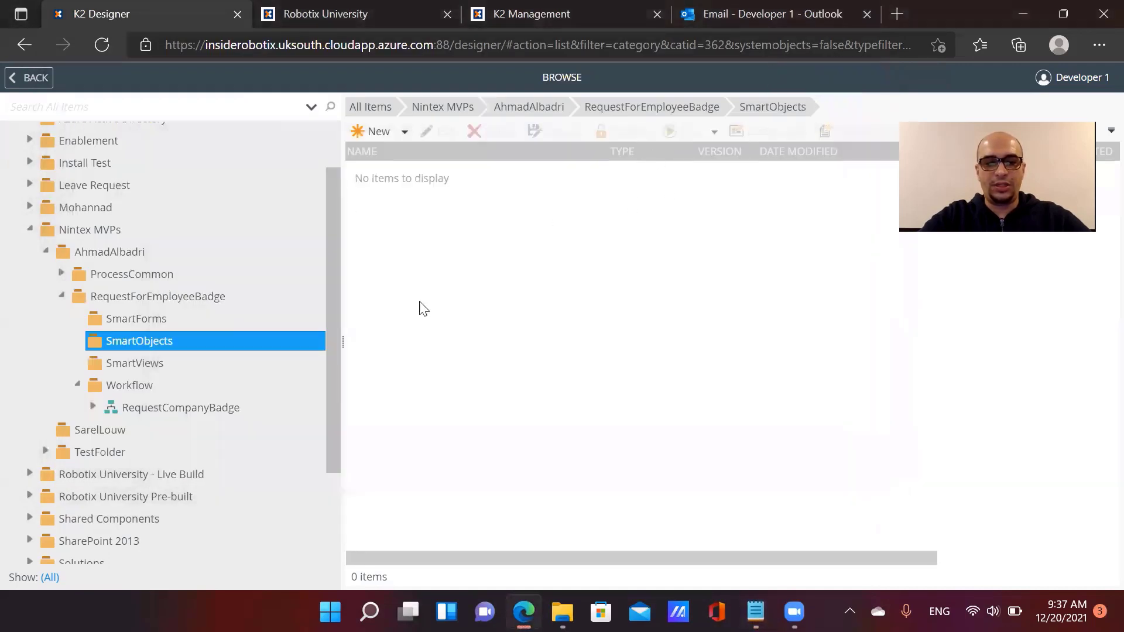
Choose New > SmartObject in the RequestForEmployeeBadge SmartObjects folder
left_click(181, 349)
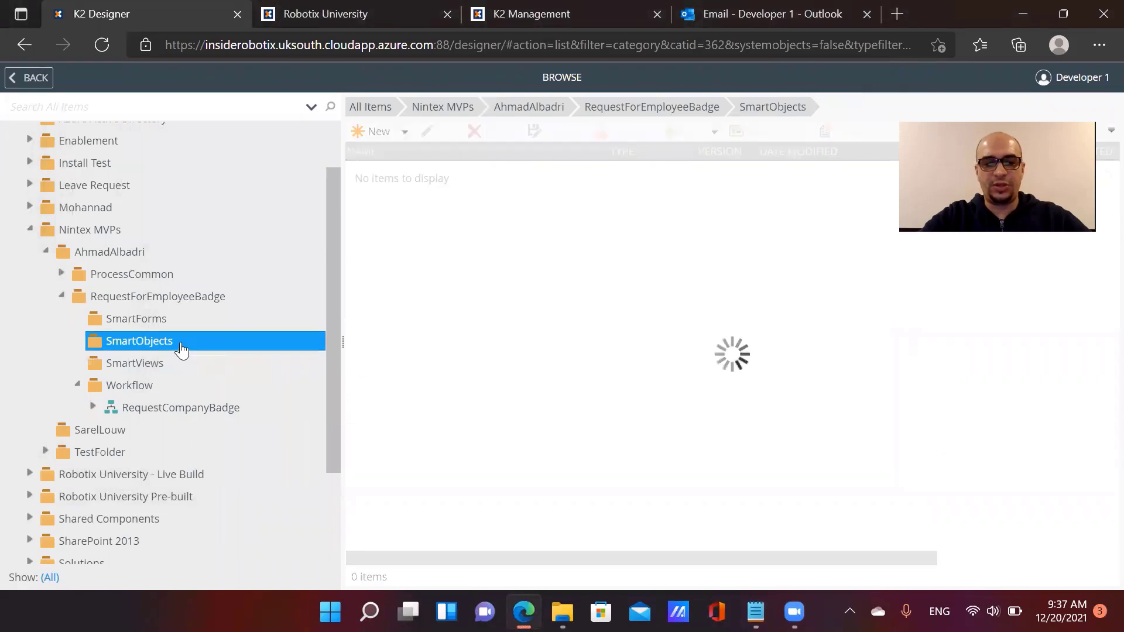
left_click(389, 135)
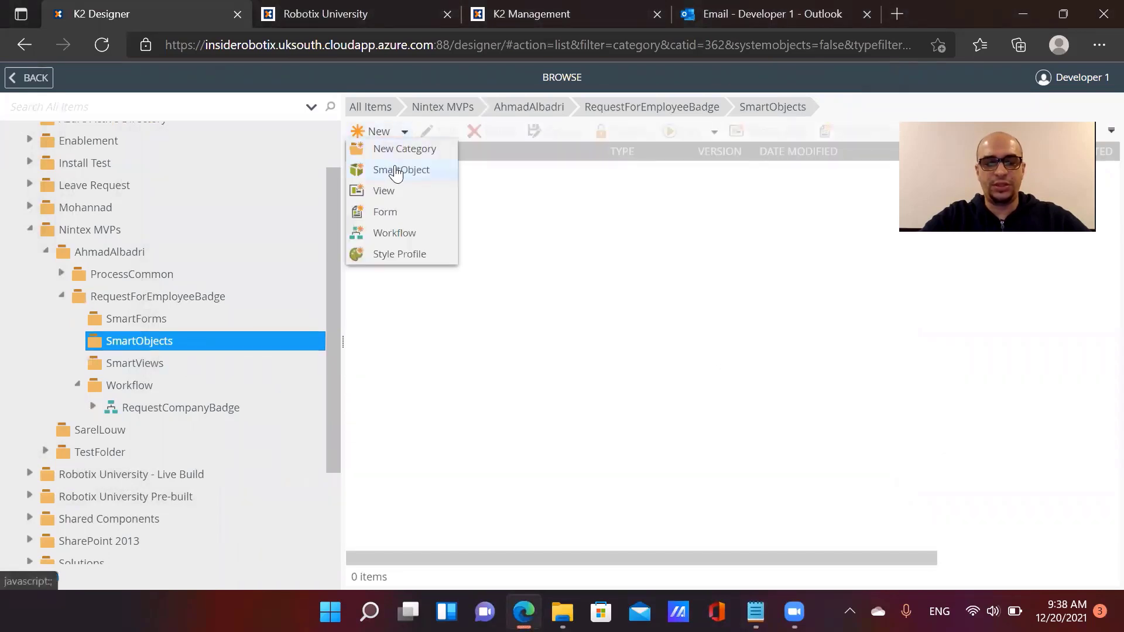
left_click(397, 168)
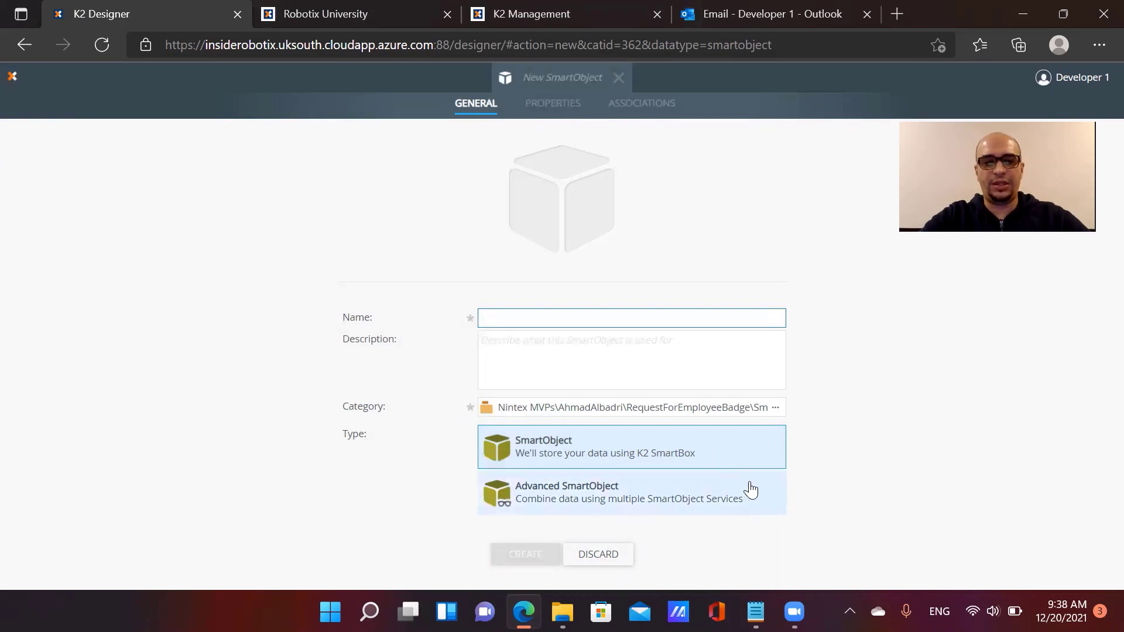
Create a standard SmartObject named 'RequestorDetails.SOB'
left_click(735, 502)
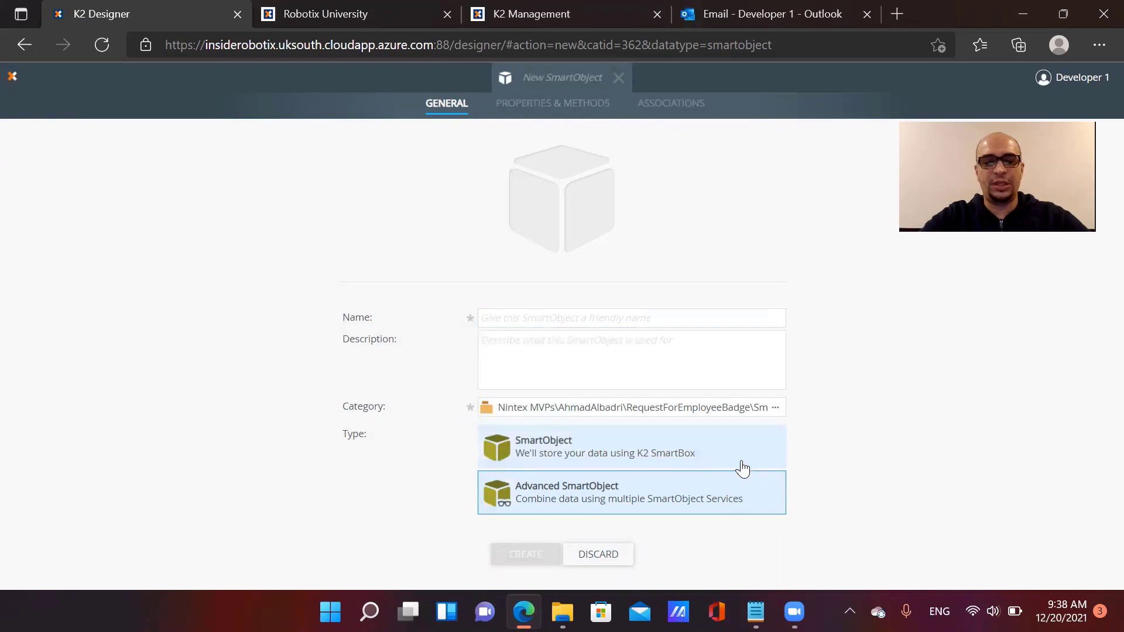
left_click(742, 469)
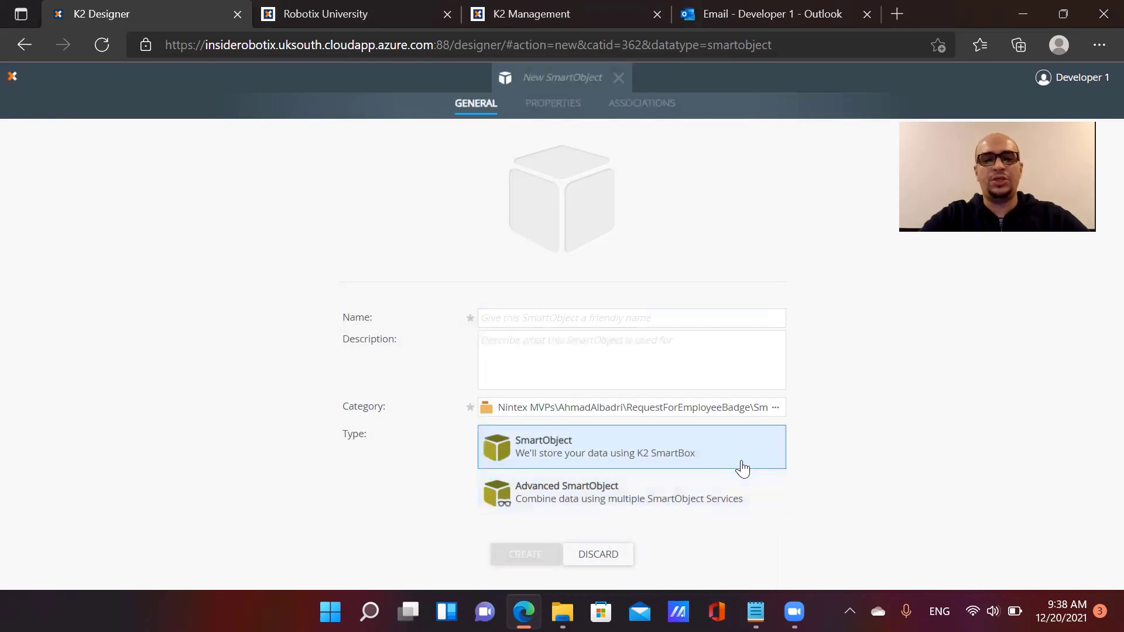
left_click(633, 320)
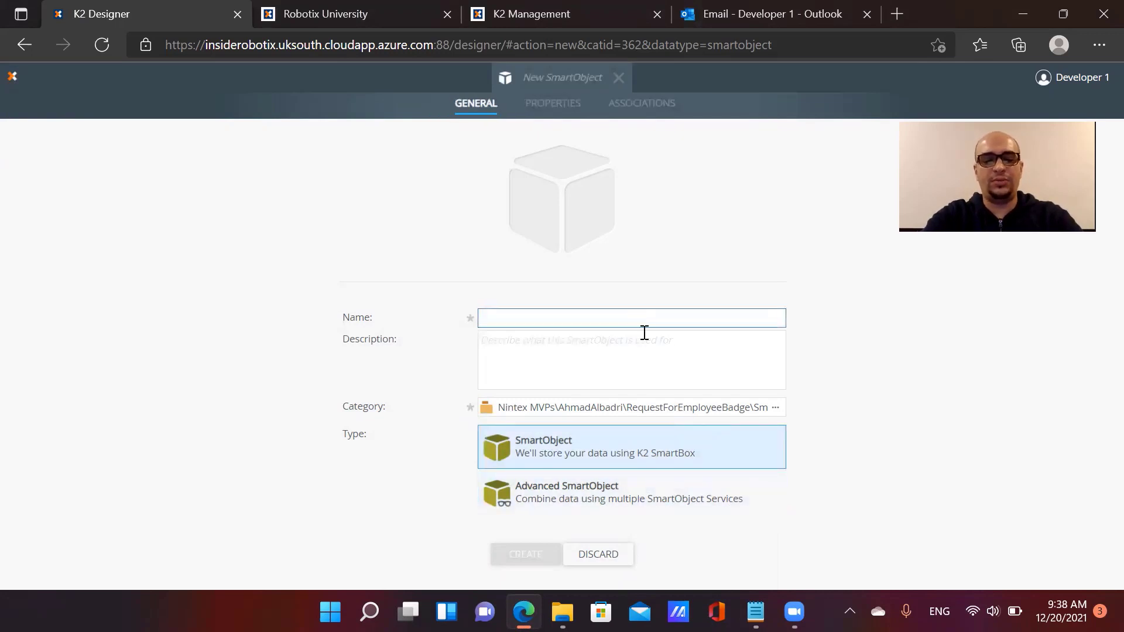
type("Requestp")
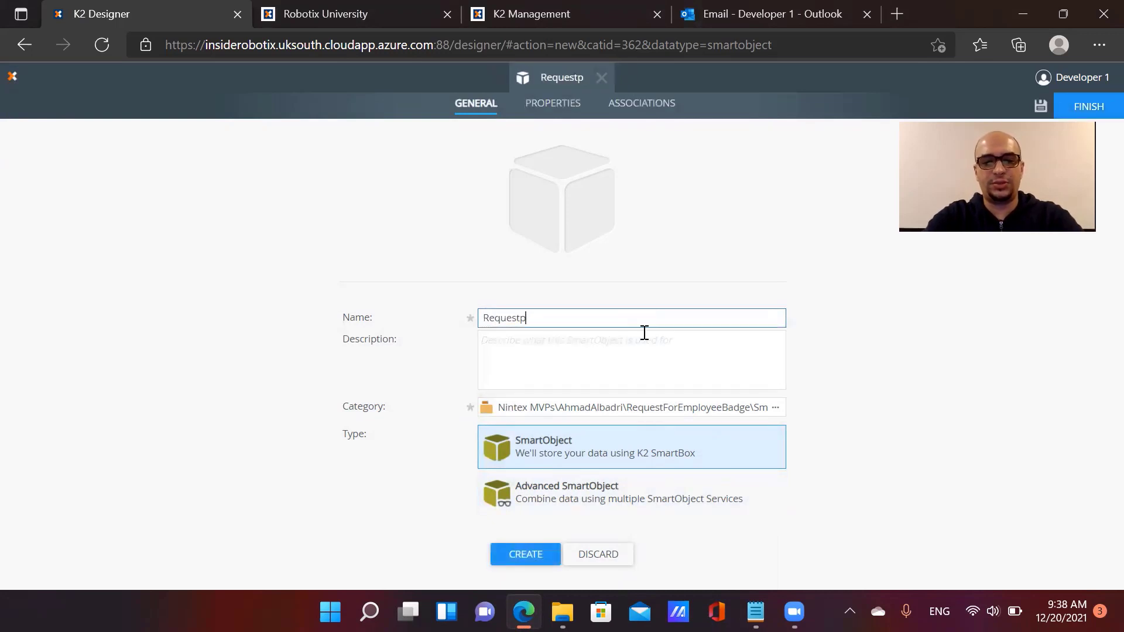
key("BackSpace")
type("orDeta")
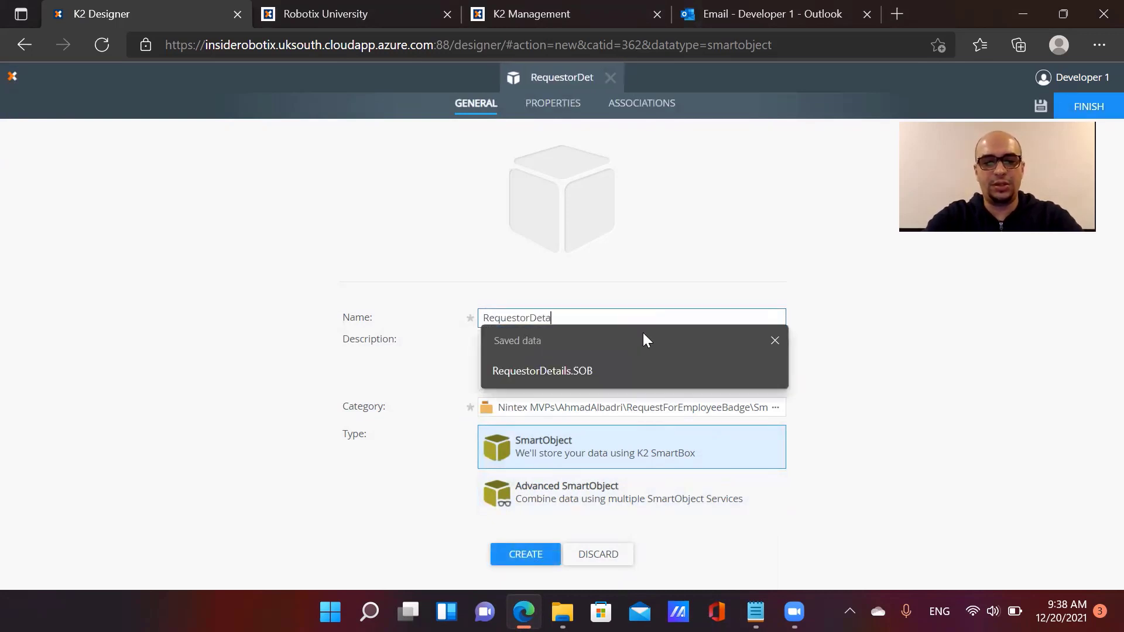
type("ils.SOB")
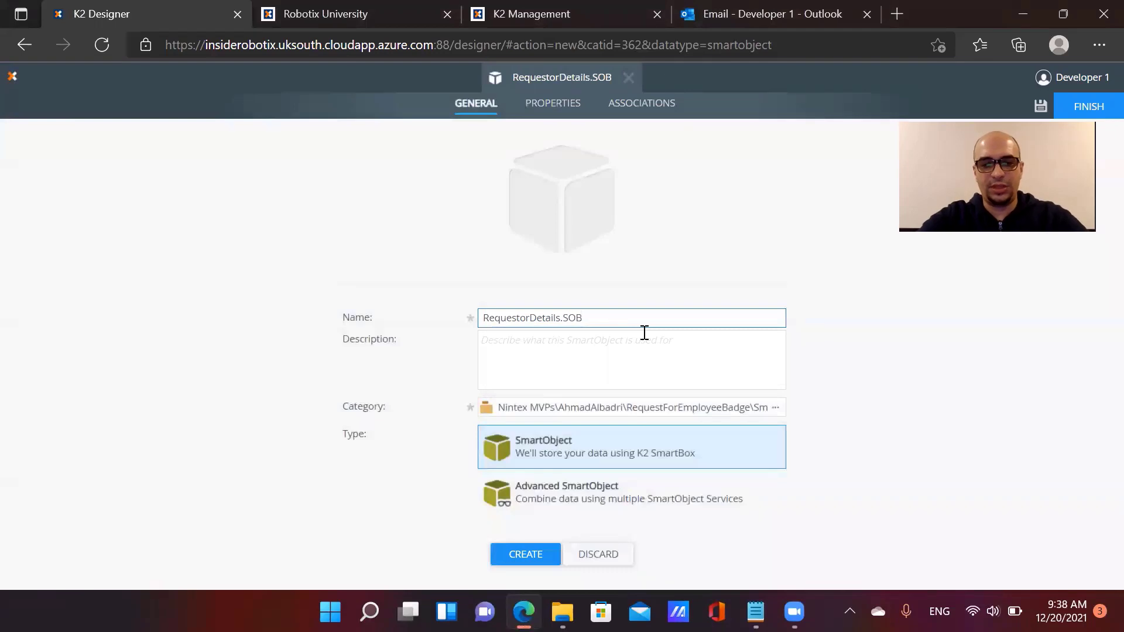
left_click(595, 337)
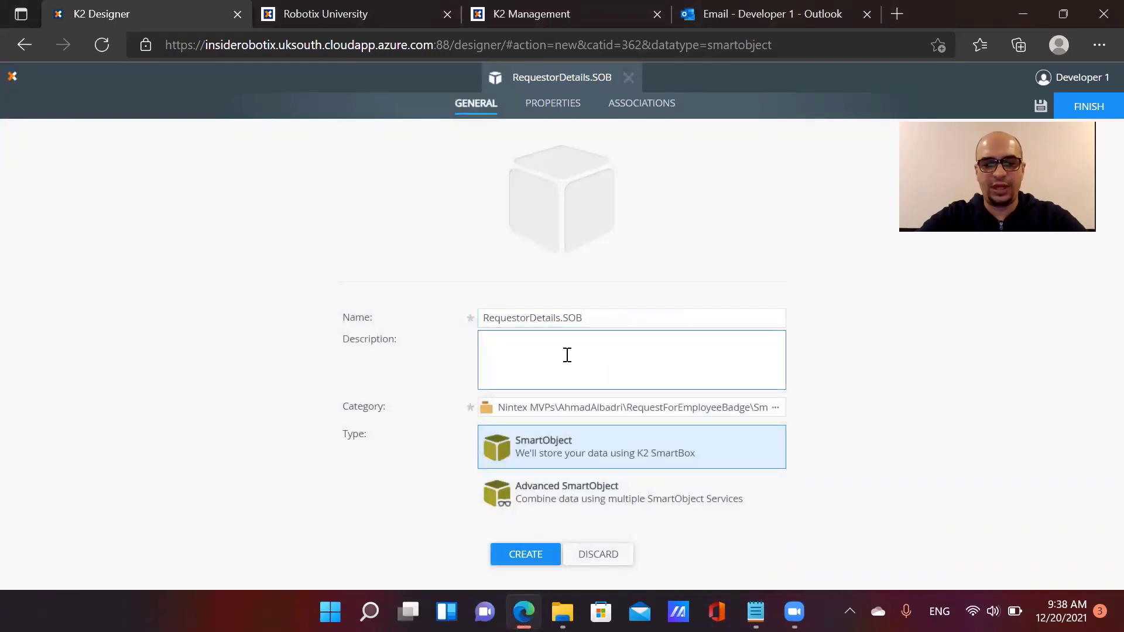
left_click(537, 556)
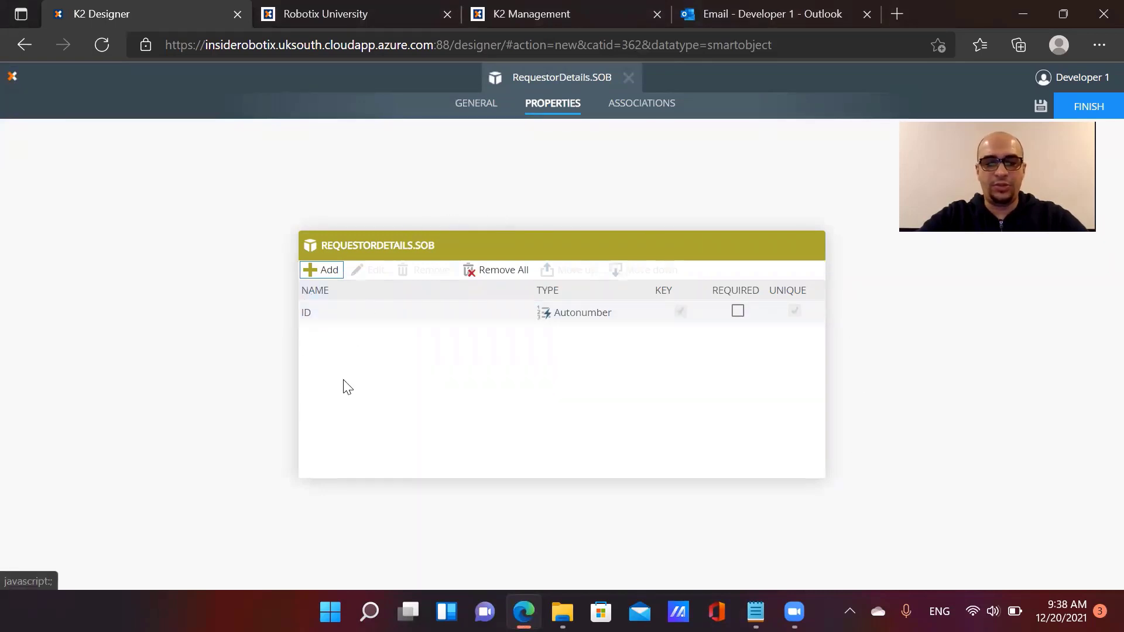
Add a Text property named Name, copied from the Notepad field list
left_click(320, 315)
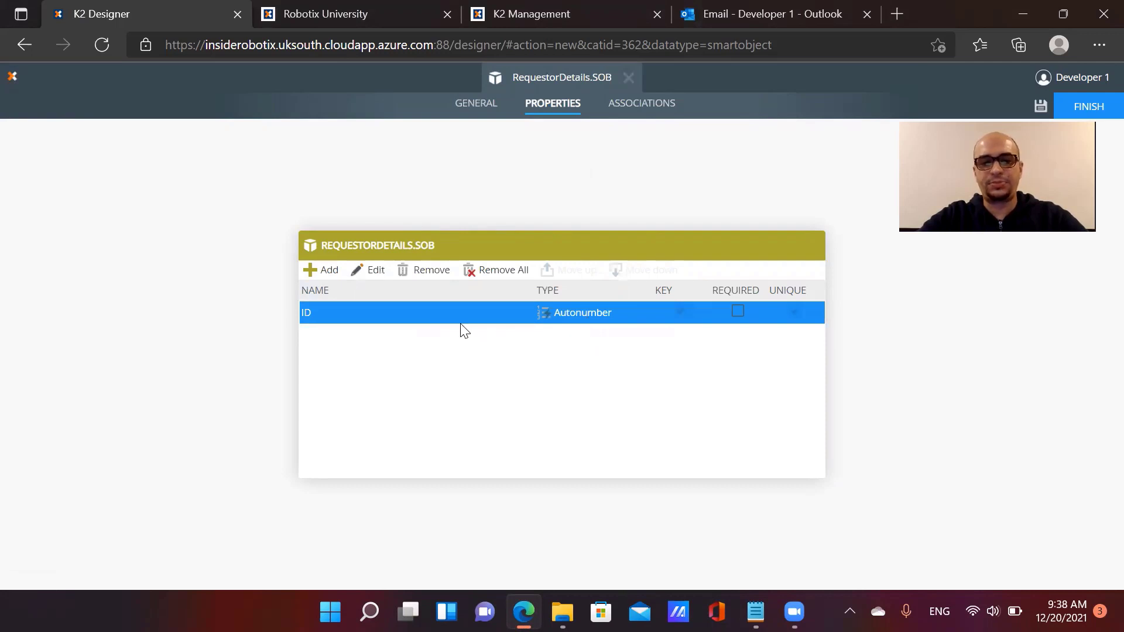
left_click(324, 273)
left_click(755, 612)
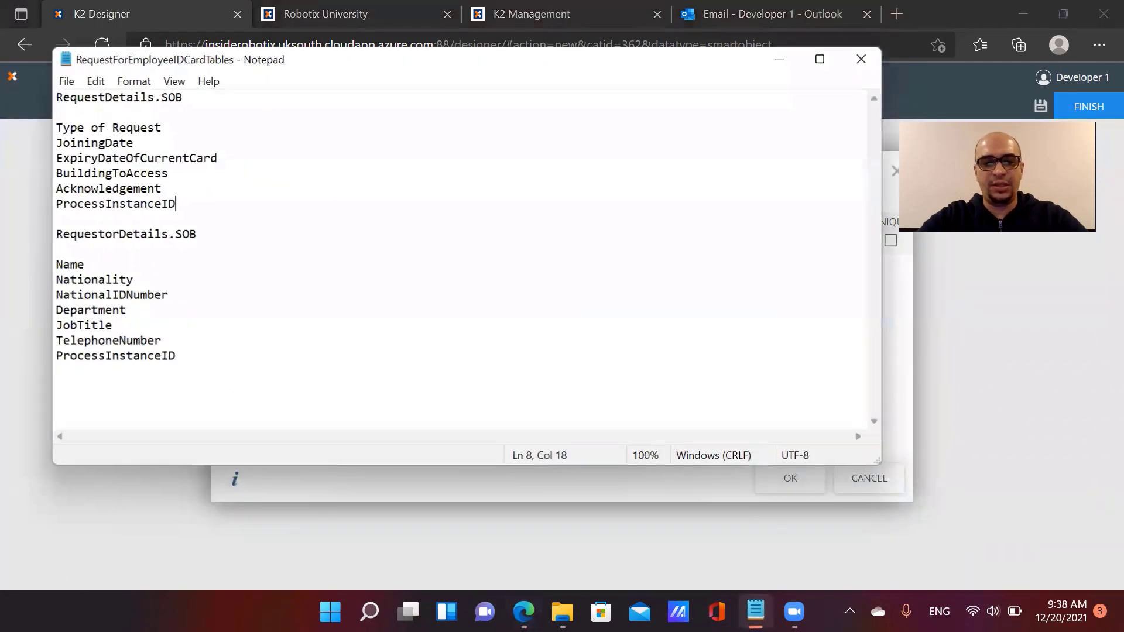
left_click(755, 612)
left_click(755, 612)
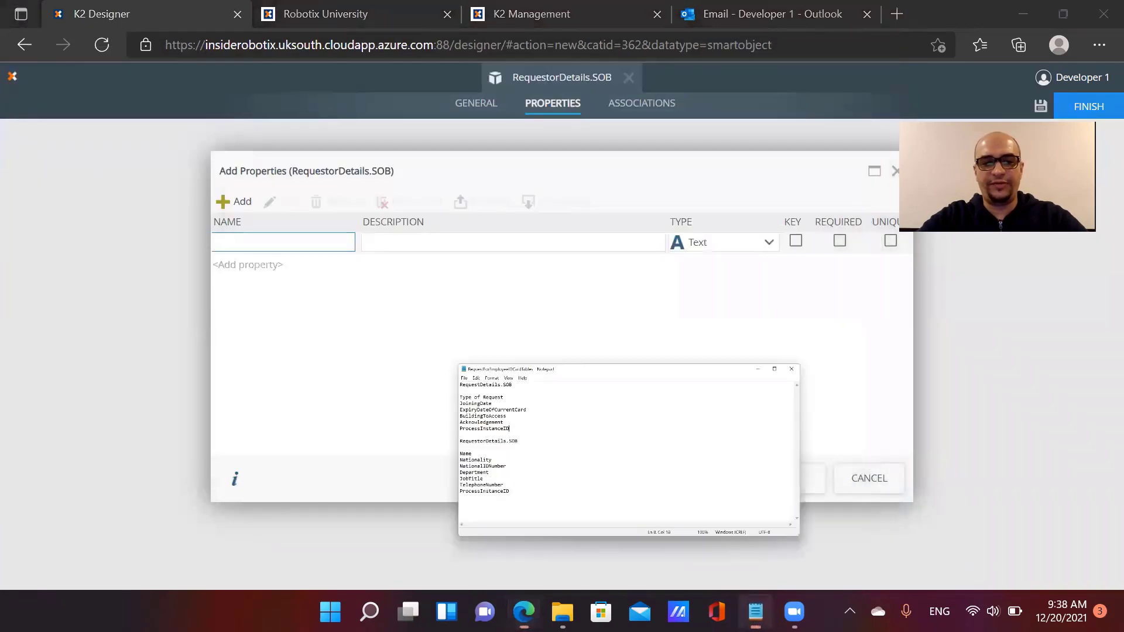
left_click_drag(93, 263, 49, 263)
key("ctrl+c")
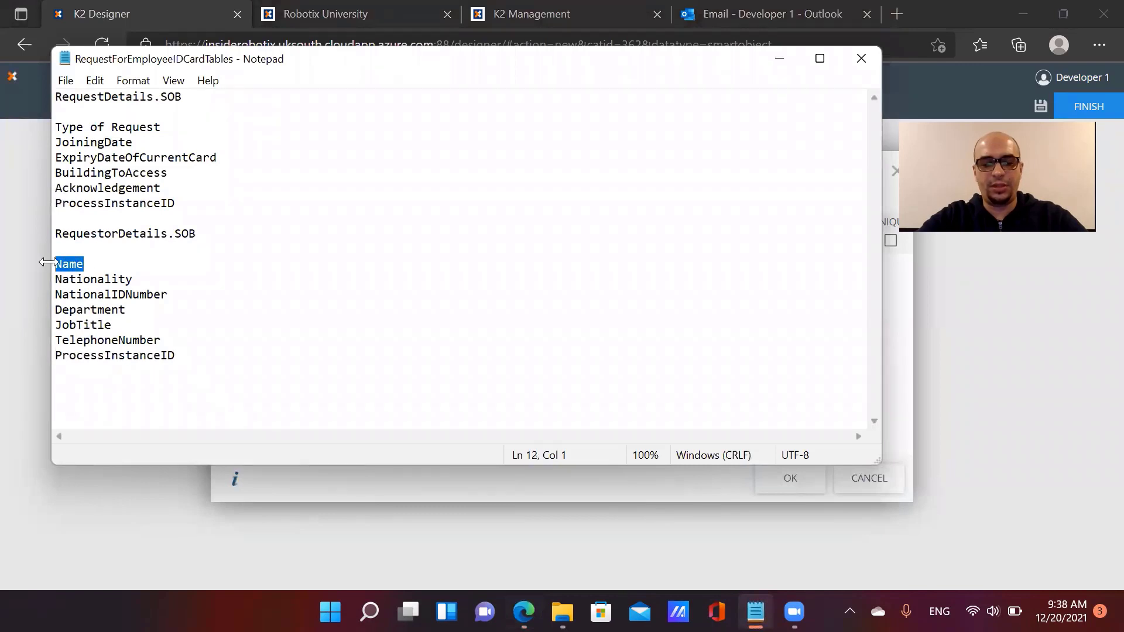
left_click(897, 319)
left_click(283, 242)
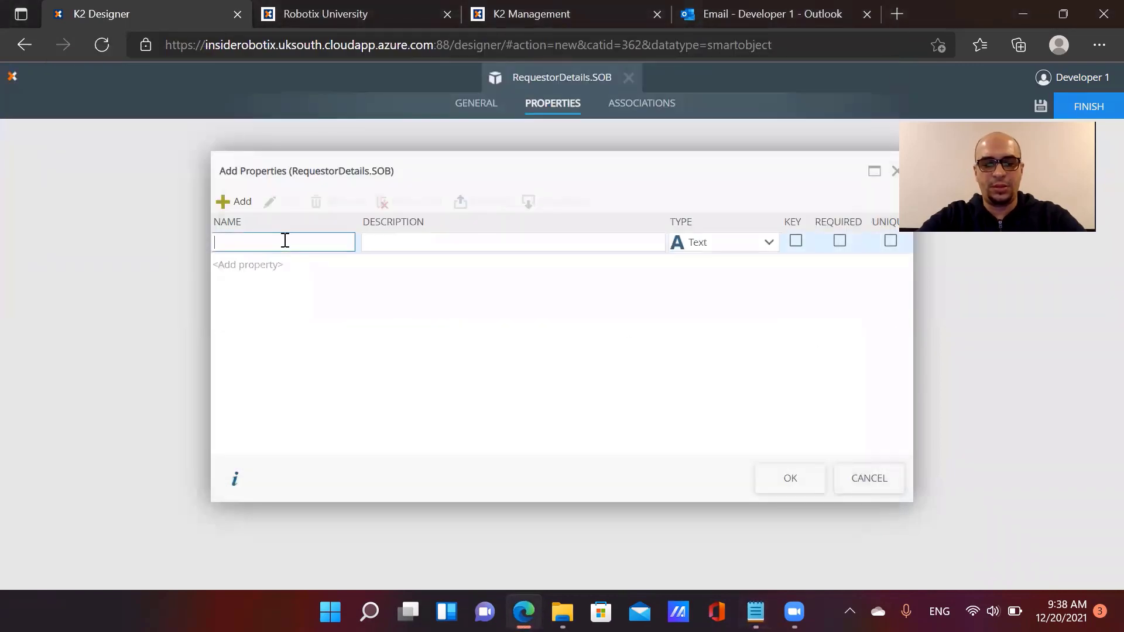
key("ctrl+v")
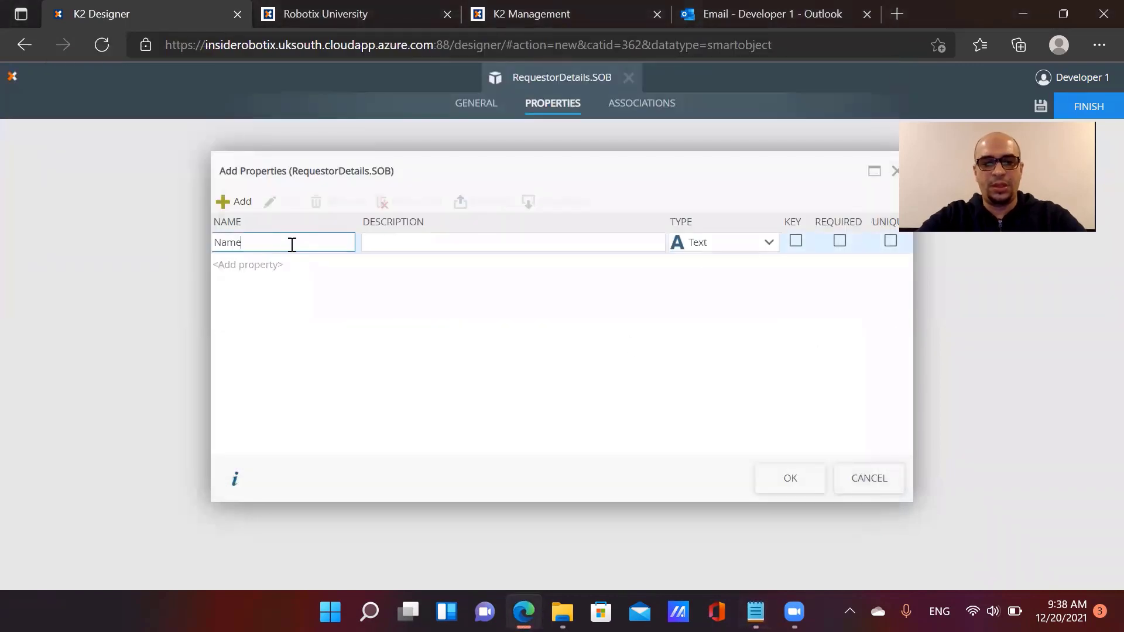
left_click(695, 246)
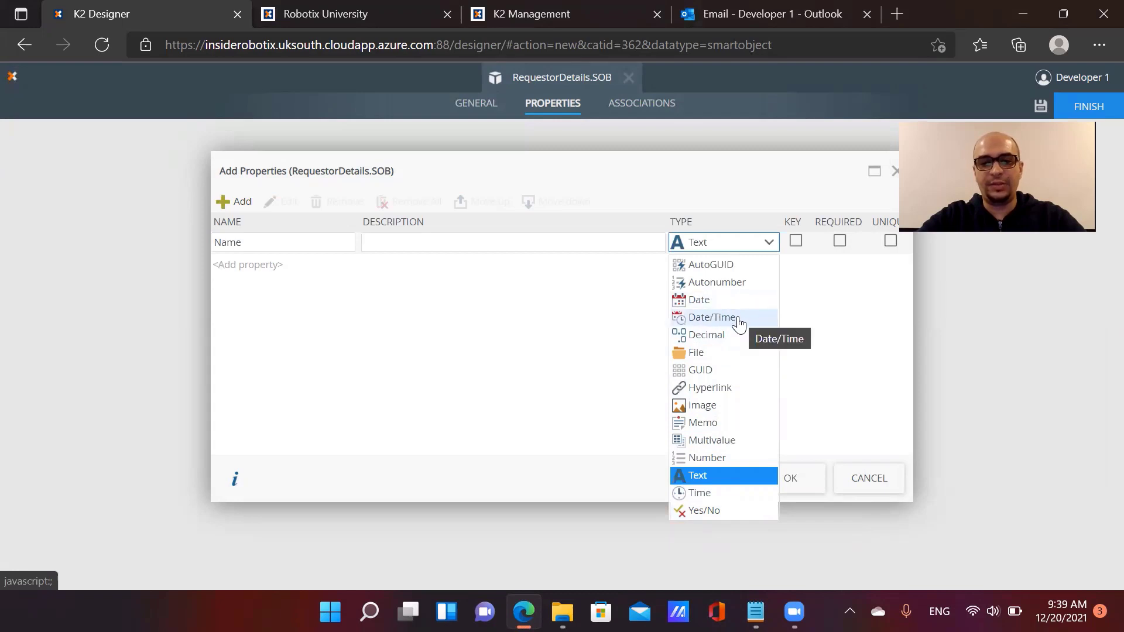
left_click(588, 331)
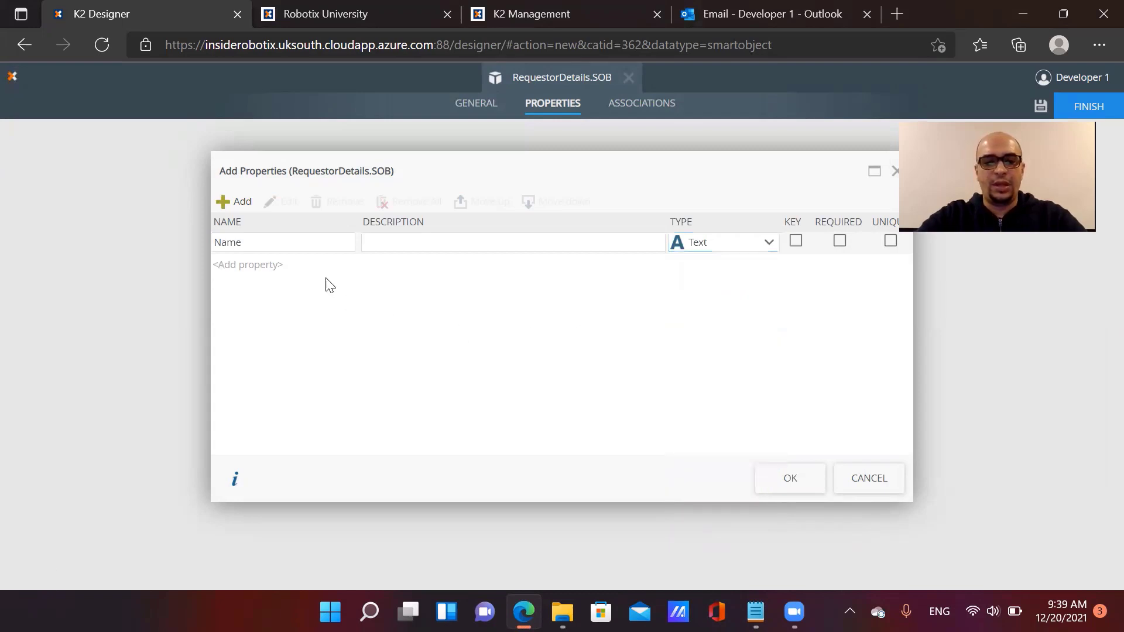
Add Nationality and NationalIDNumber properties, pasting their names from the notes
left_click(236, 205)
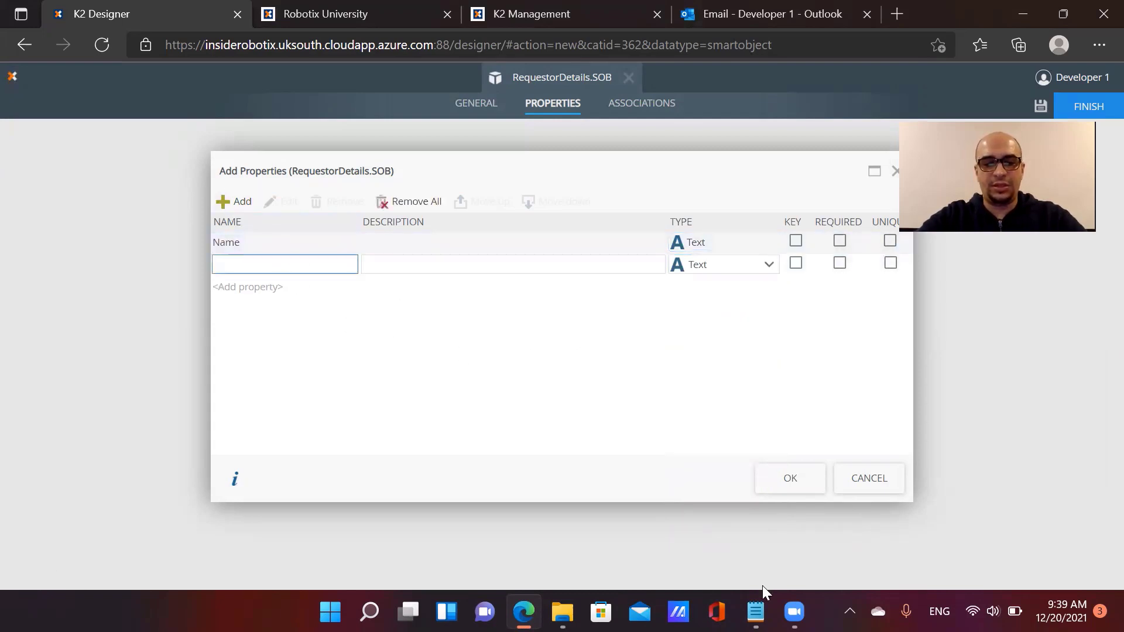
left_click(755, 612)
left_click_drag(157, 279, 47, 273)
key("ctrl+c")
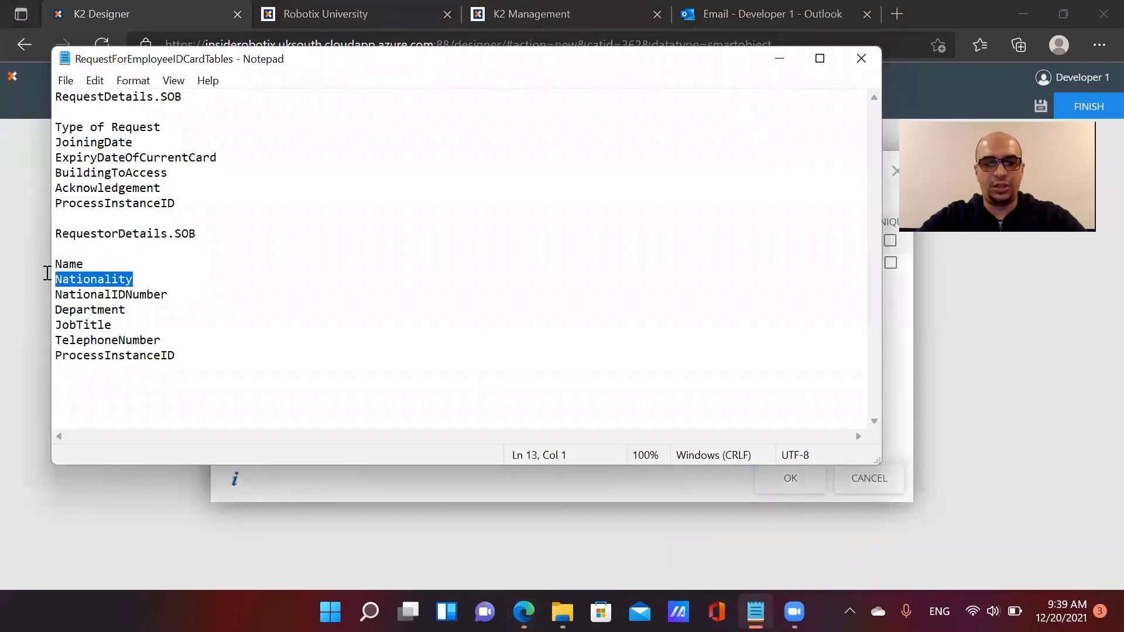
left_click(925, 323)
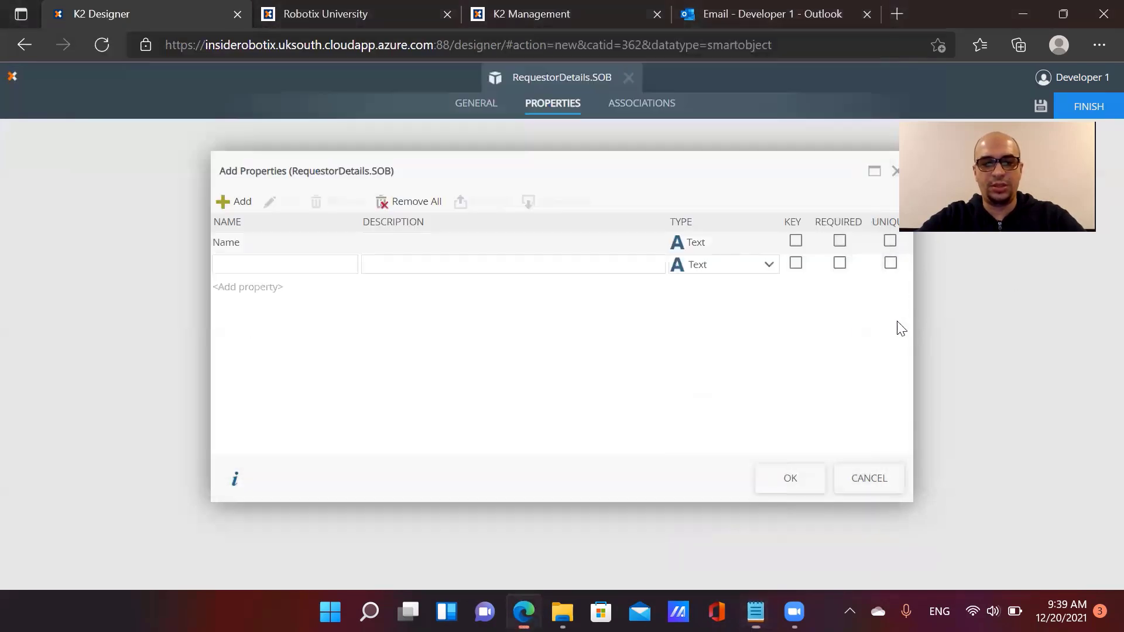
left_click(311, 264)
key("ctrl+v")
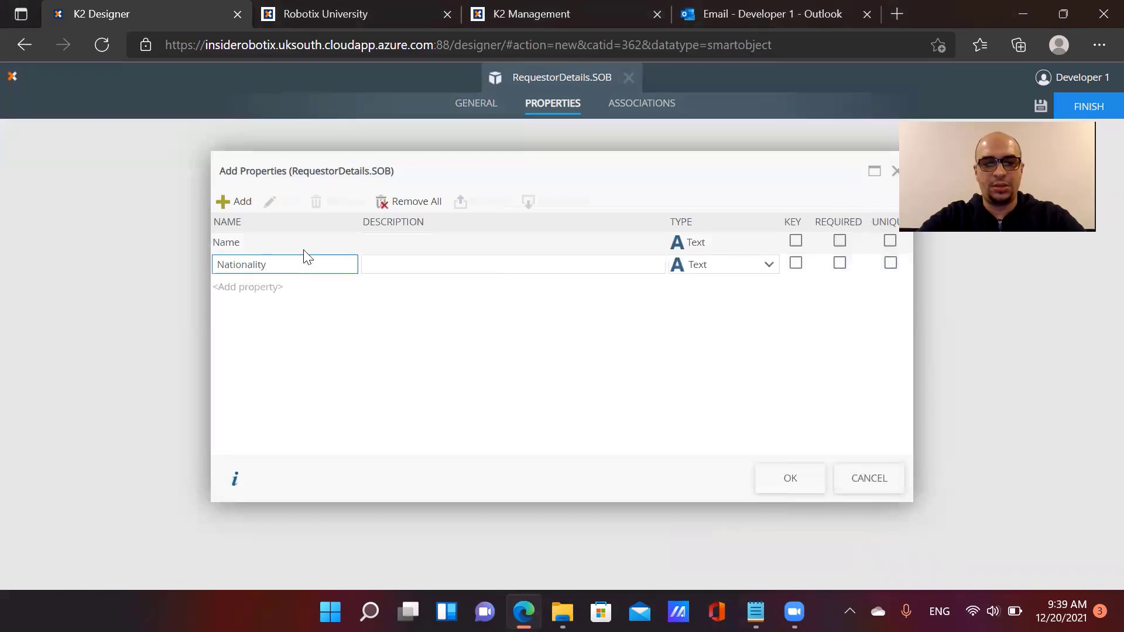
left_click(235, 205)
left_click(756, 612)
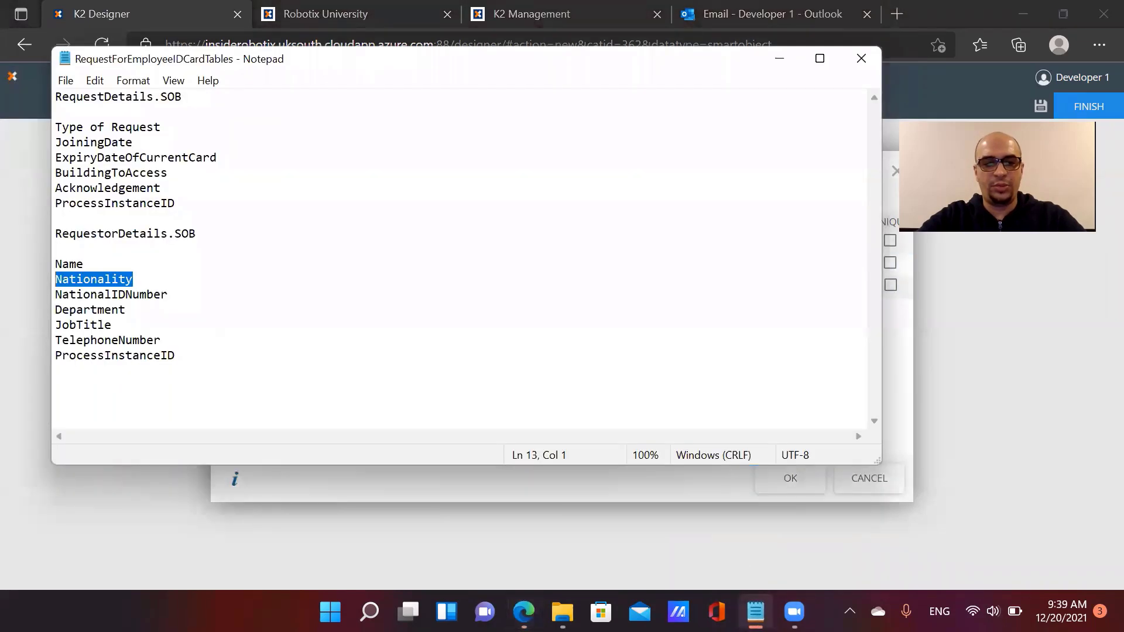
left_click_drag(167, 294, 55, 295)
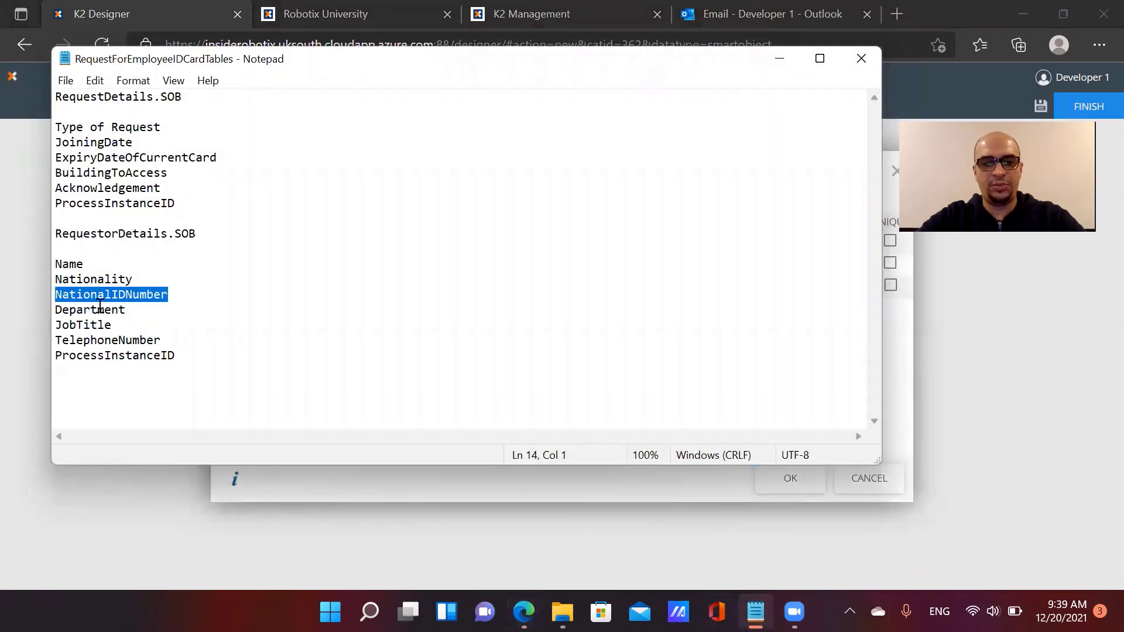
key("ctrl+c")
left_click(905, 338)
left_click(323, 286)
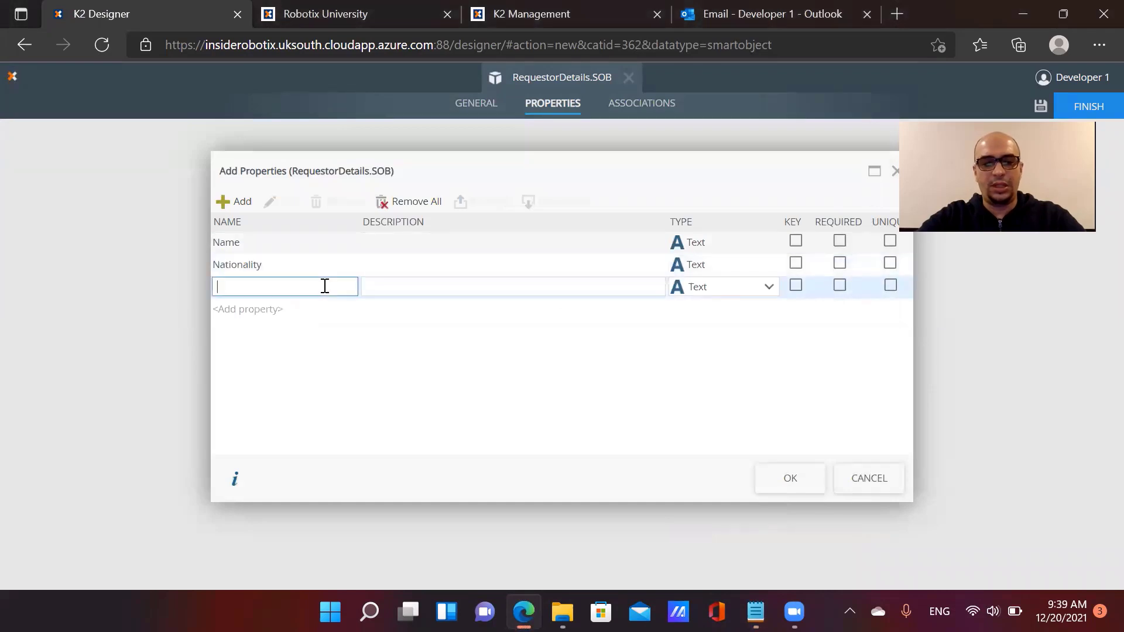
key("ctrl+v")
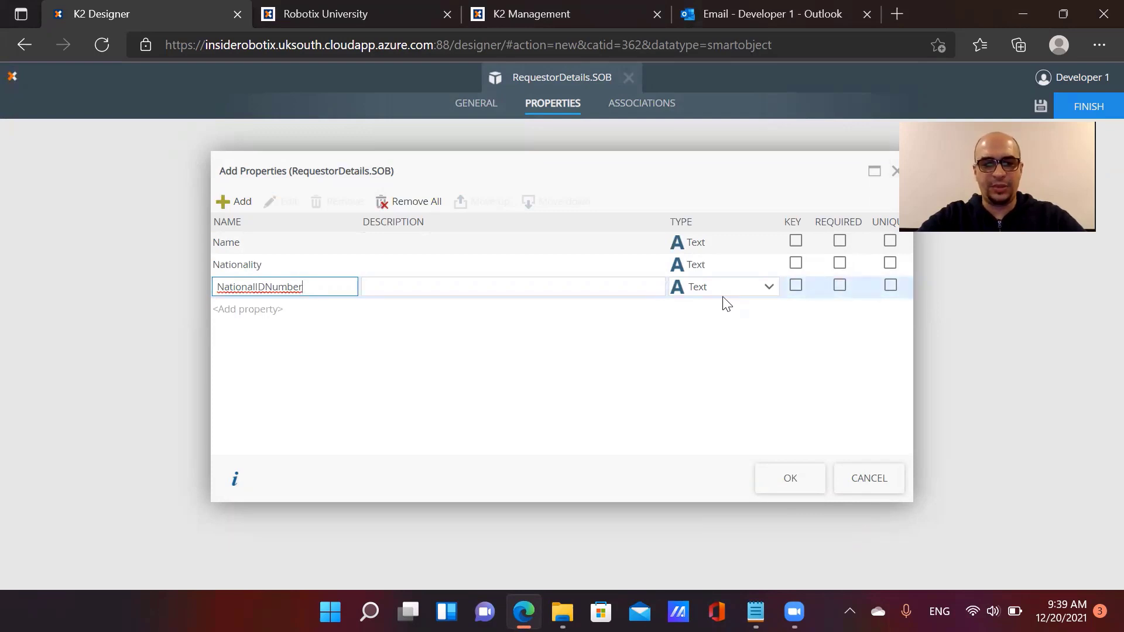
left_click(252, 209)
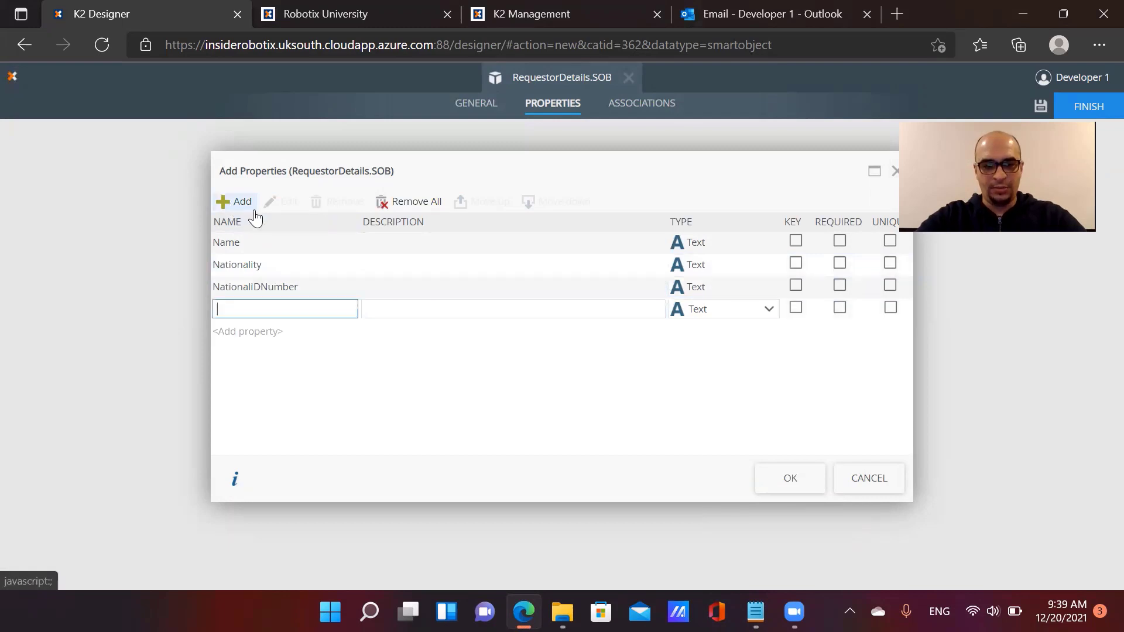
Add Department and JobTitle properties, pasting their names from the notes
left_click(756, 612)
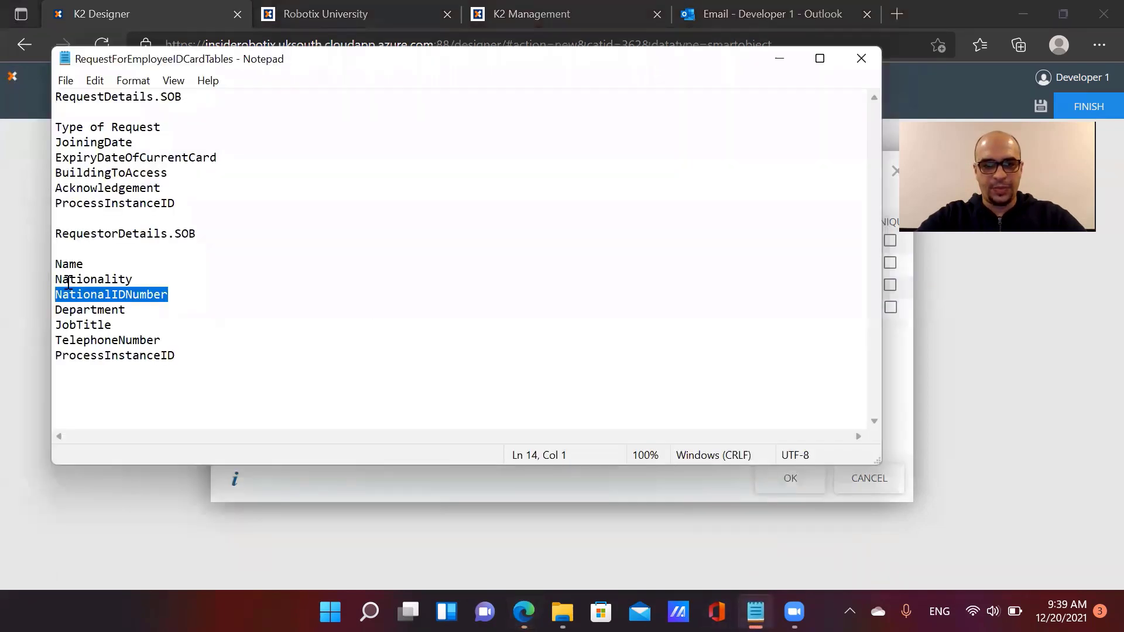
left_click_drag(126, 310, 52, 310)
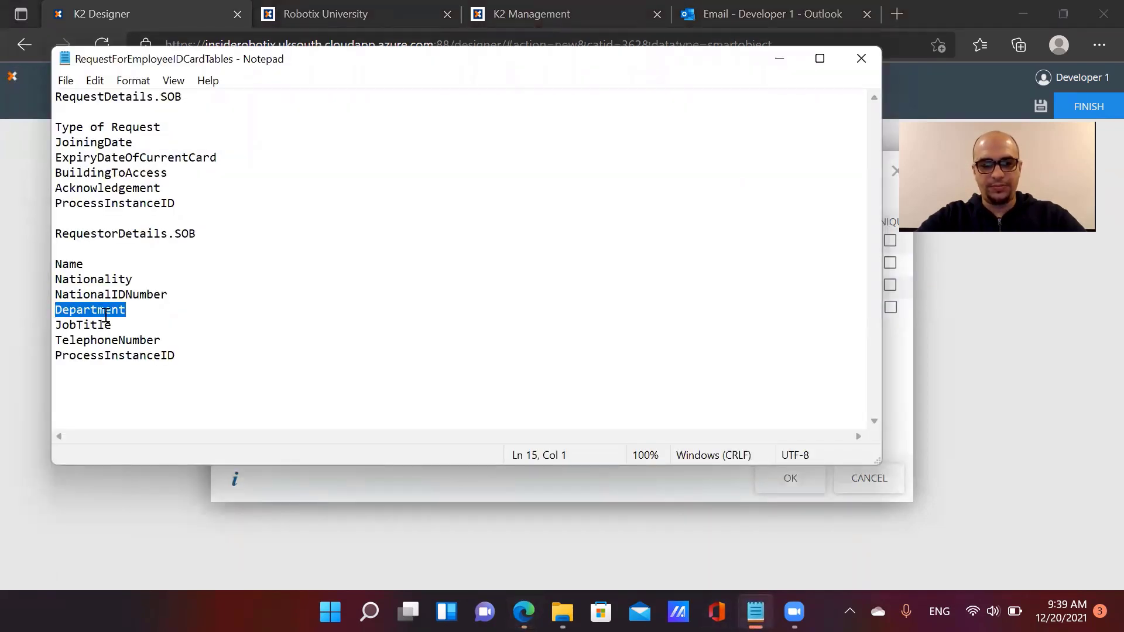
key("ctrl+c")
left_click(895, 367)
left_click(323, 305)
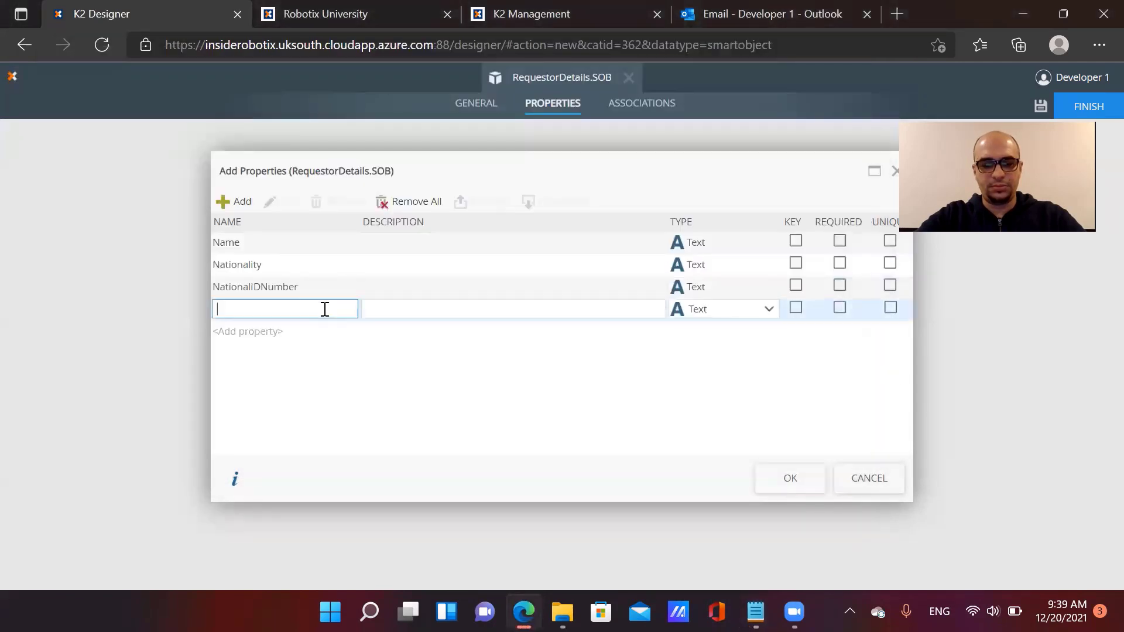
key("ctrl+v")
left_click(492, 332)
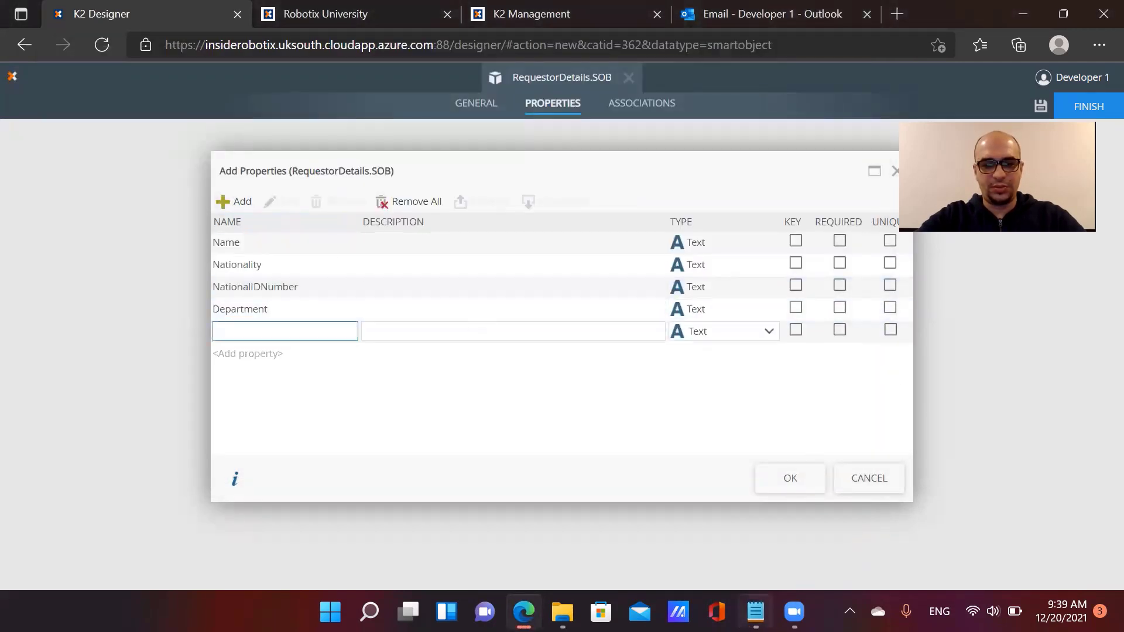
left_click(756, 611)
left_click_drag(111, 326, 52, 325)
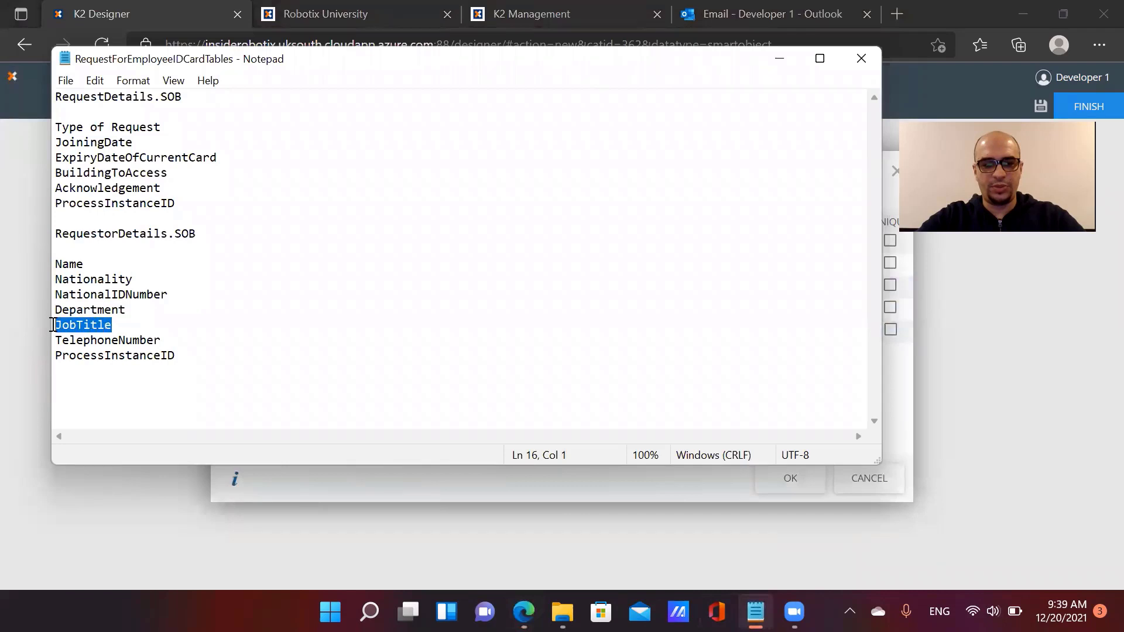
left_click(890, 376)
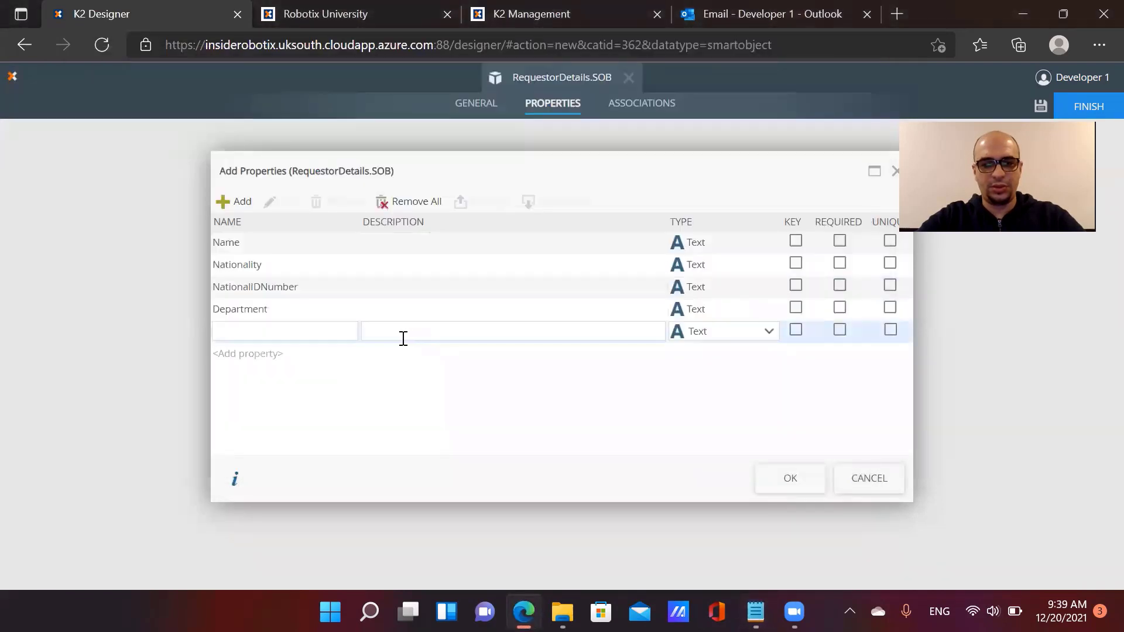
left_click(333, 333)
key("ctrl+v")
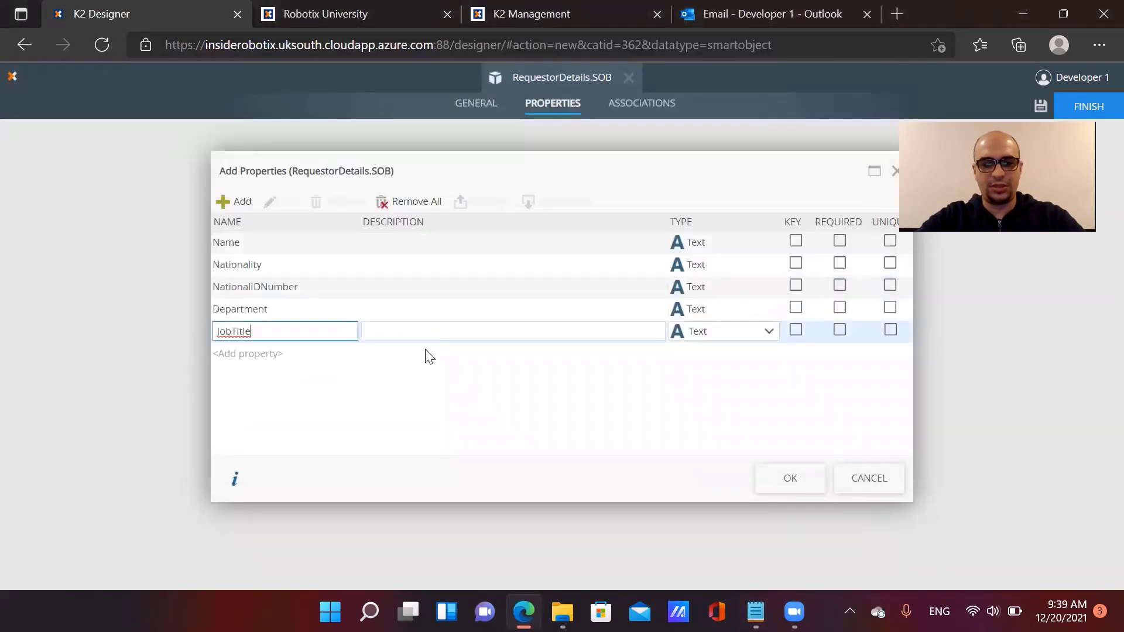
left_click(234, 202)
Add TelephoneNumber and a Number-type ProcessInstanceID property, then apply the properties
left_click(755, 612)
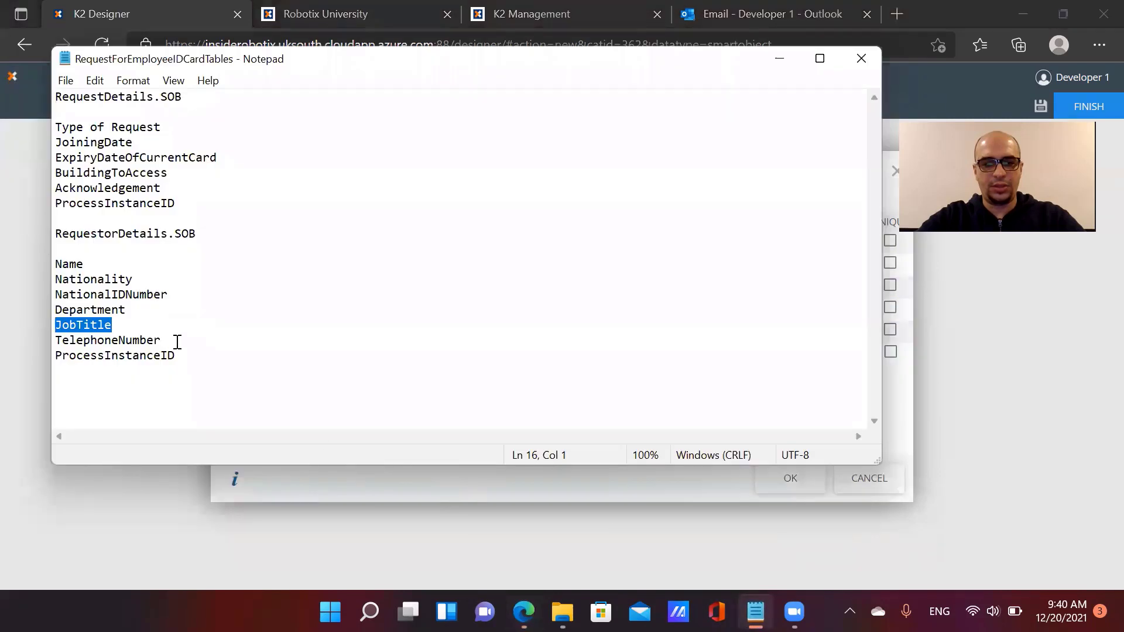
left_click_drag(177, 342, 53, 334)
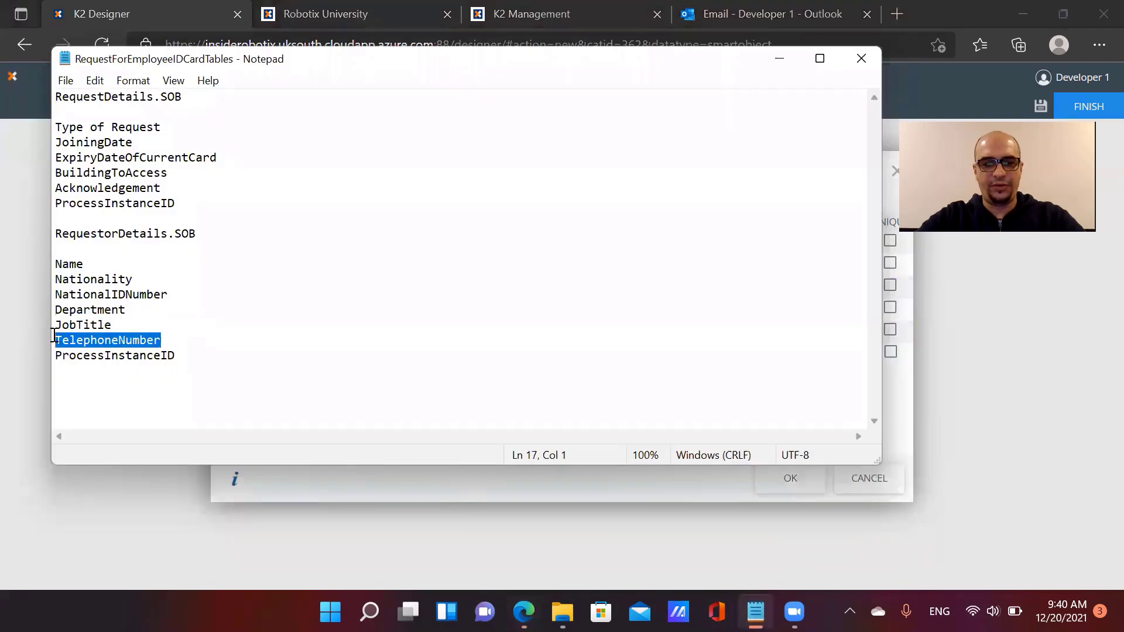
left_click(906, 410)
left_click(340, 353)
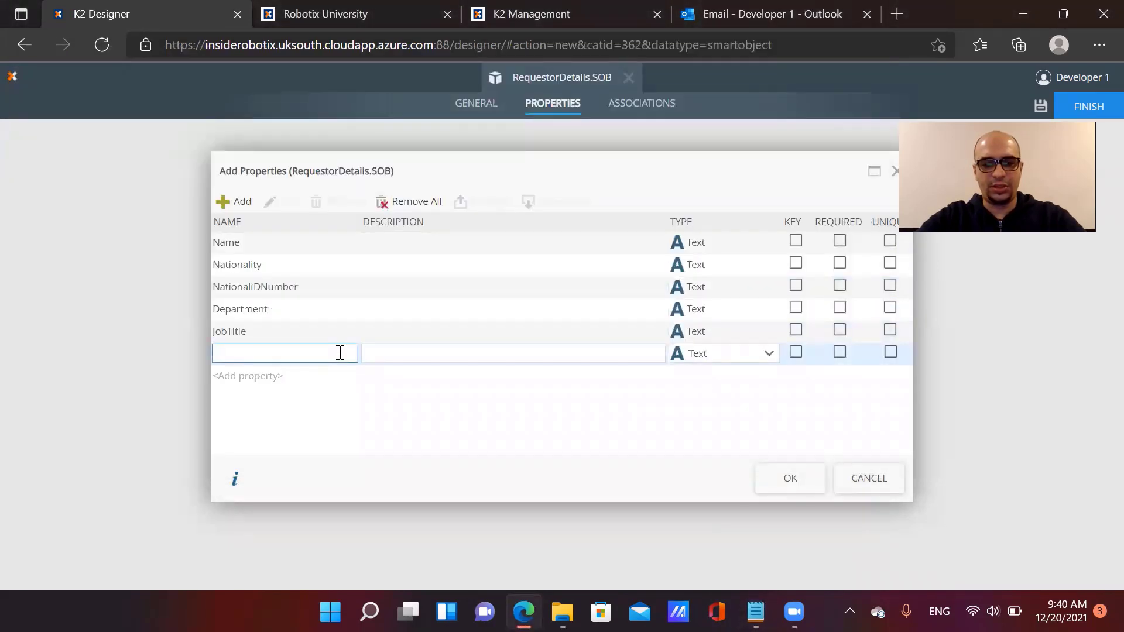
key("ctrl+v")
left_click(224, 201)
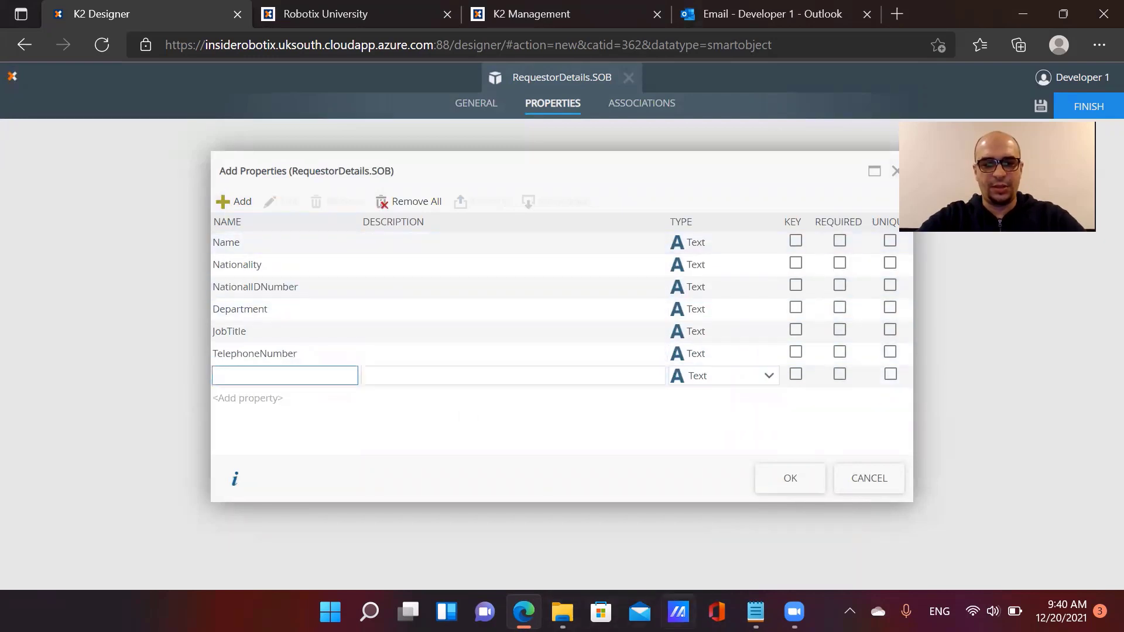
left_click(755, 612)
left_click_drag(174, 356, 50, 356)
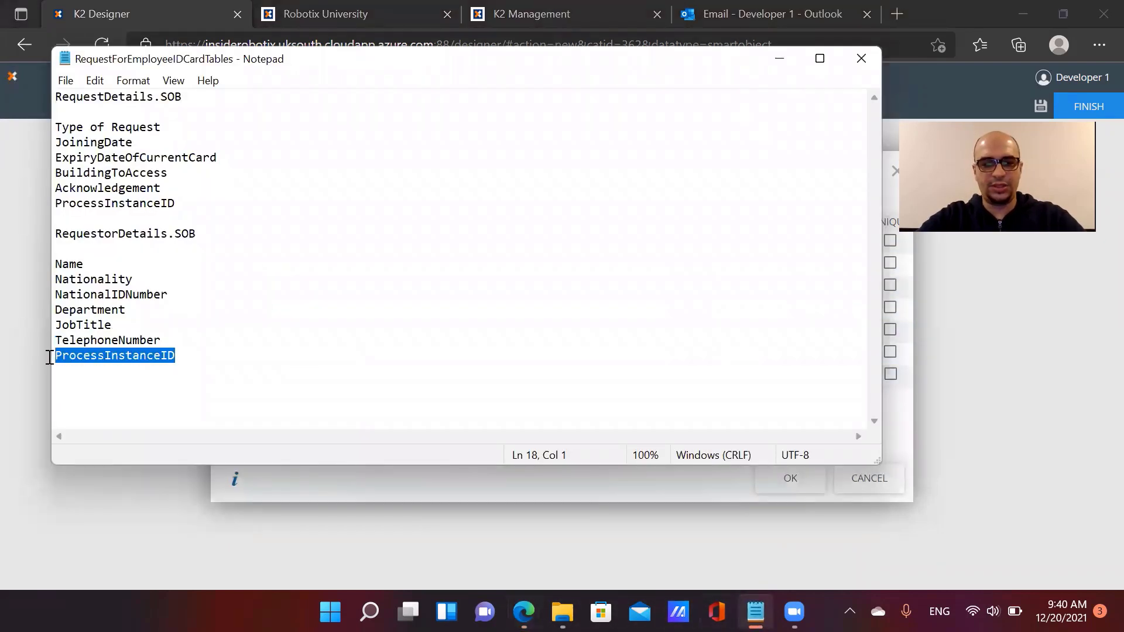
key("ctrl+c")
left_click(894, 414)
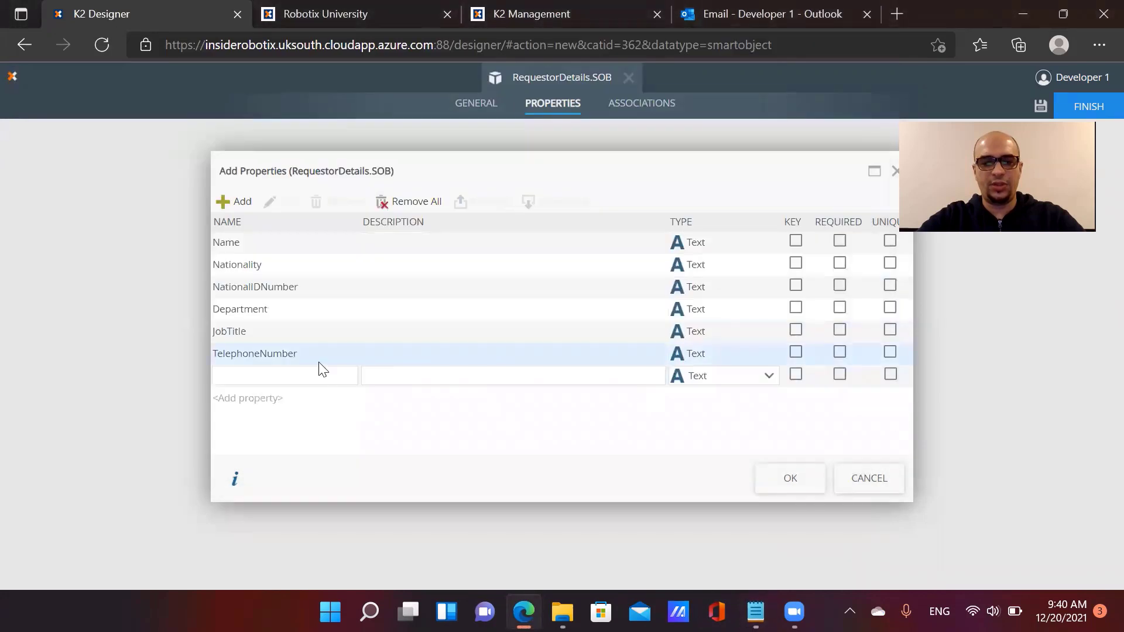
left_click(314, 373)
key("ctrl+v")
left_click(697, 381)
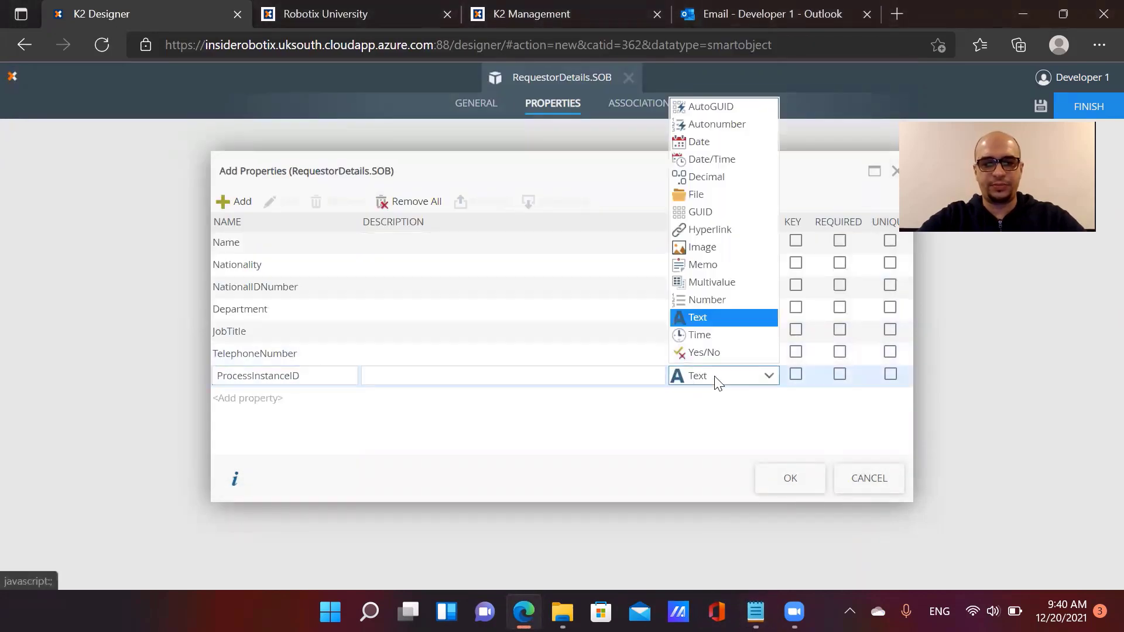
left_click(710, 302)
left_click(792, 480)
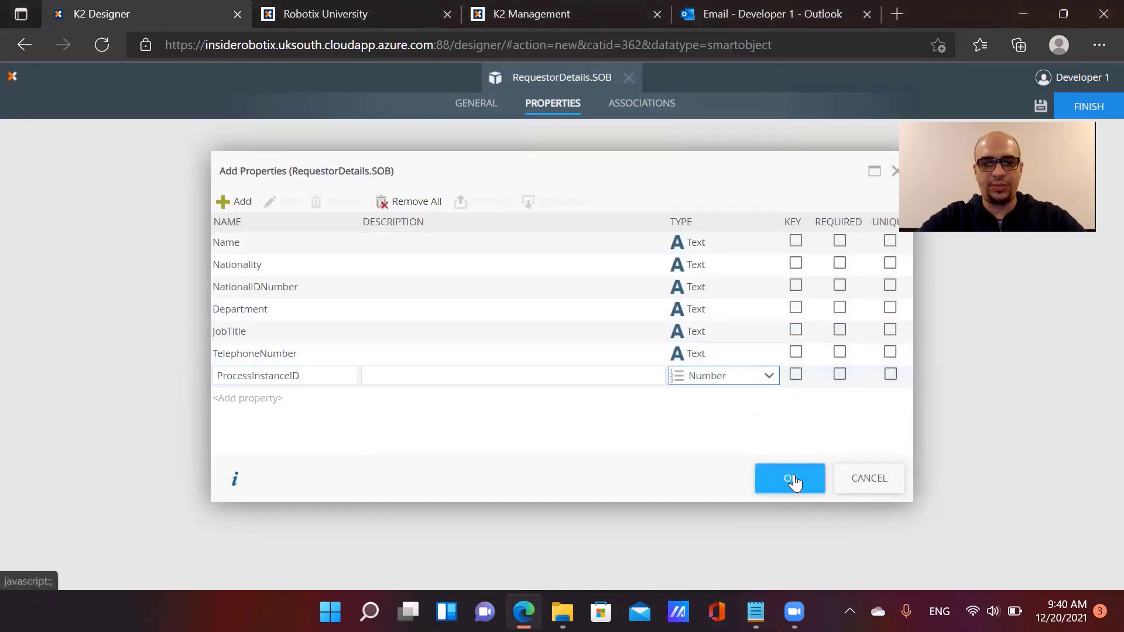
Publish RequestorDetails.SOB, then create a new SmartObject named 'RequestDetails.SOB'
left_click(1095, 103)
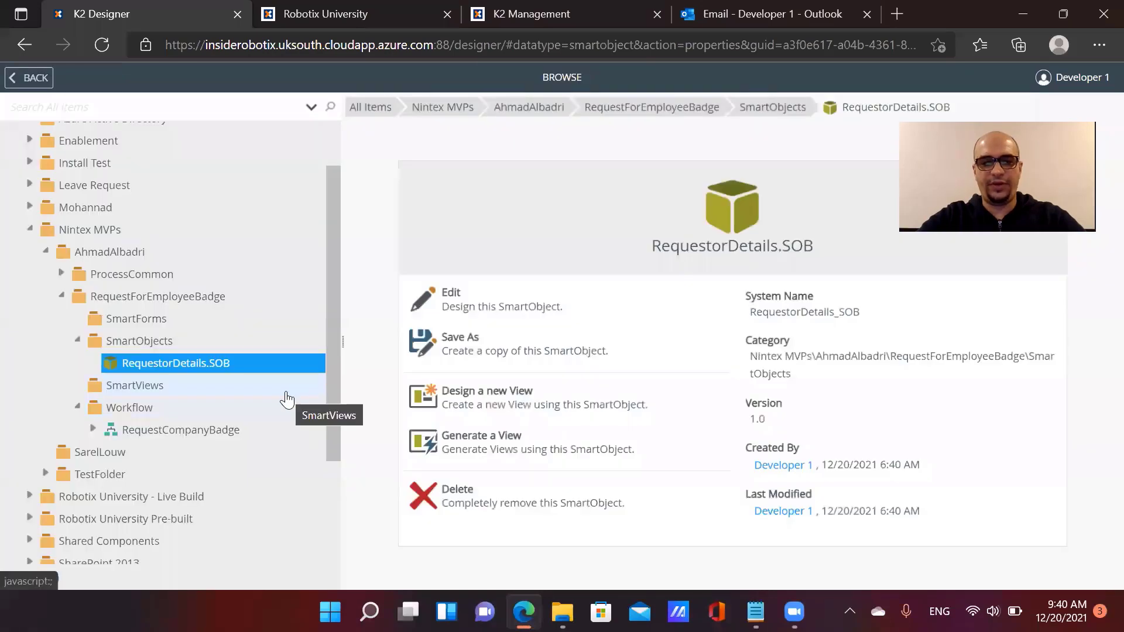
left_click(161, 346)
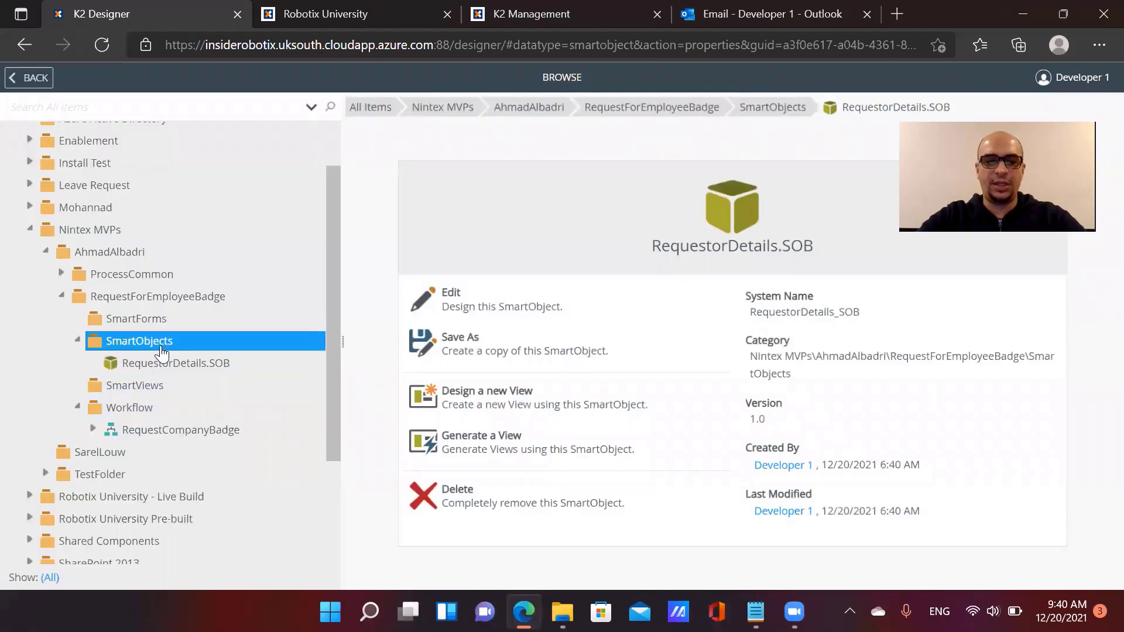
left_click(377, 132)
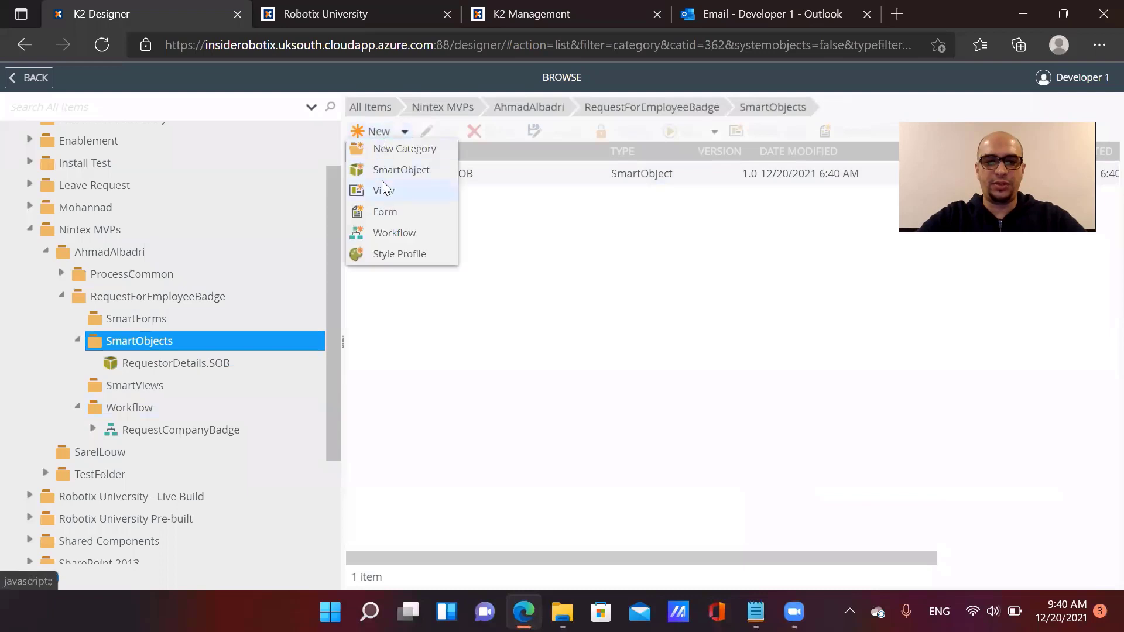
left_click(386, 169)
type("Re")
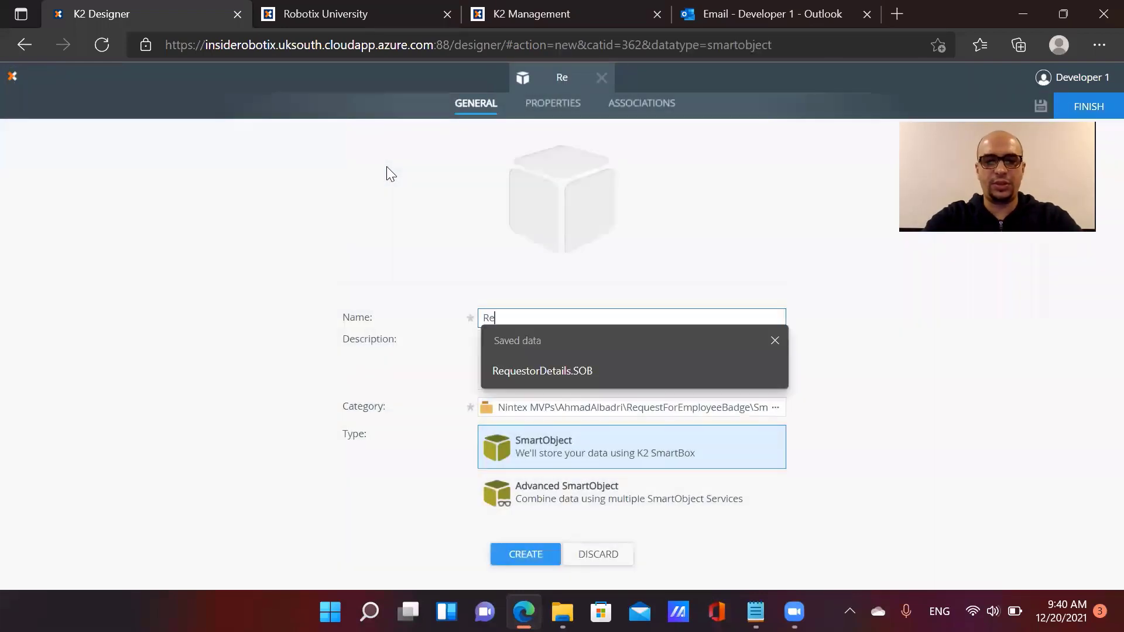
type("questDetail")
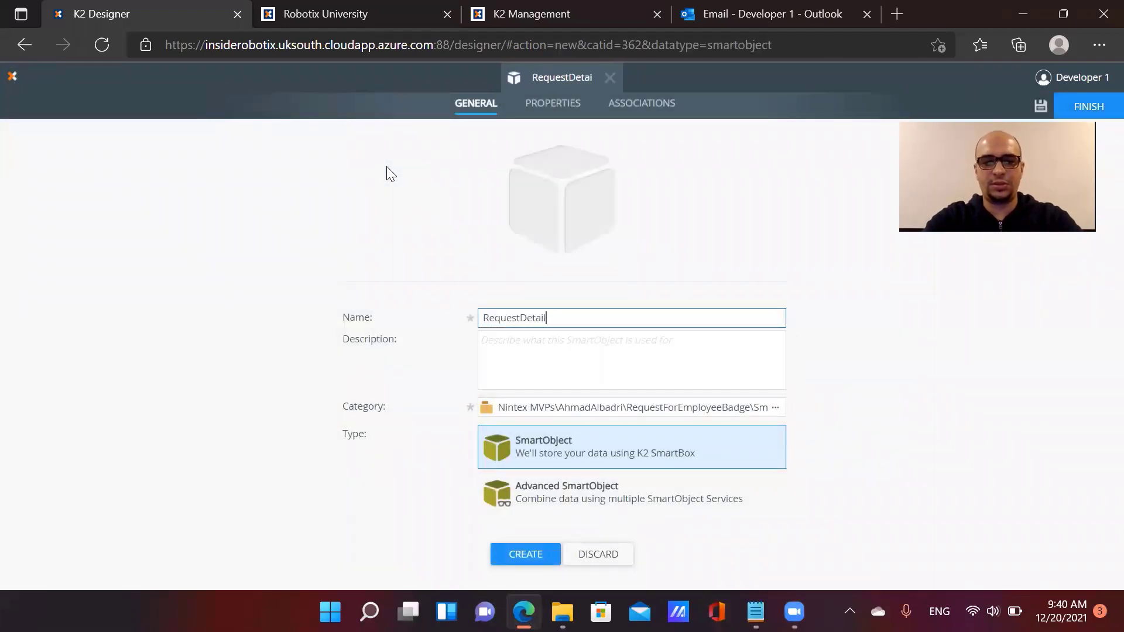
type("s.SOB")
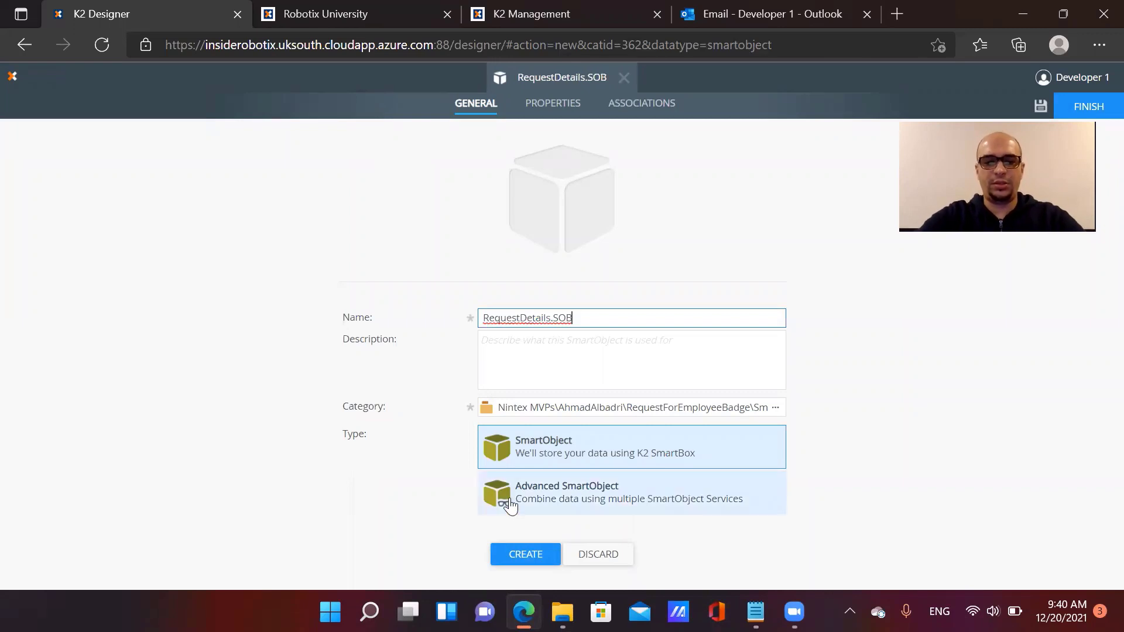
left_click(526, 551)
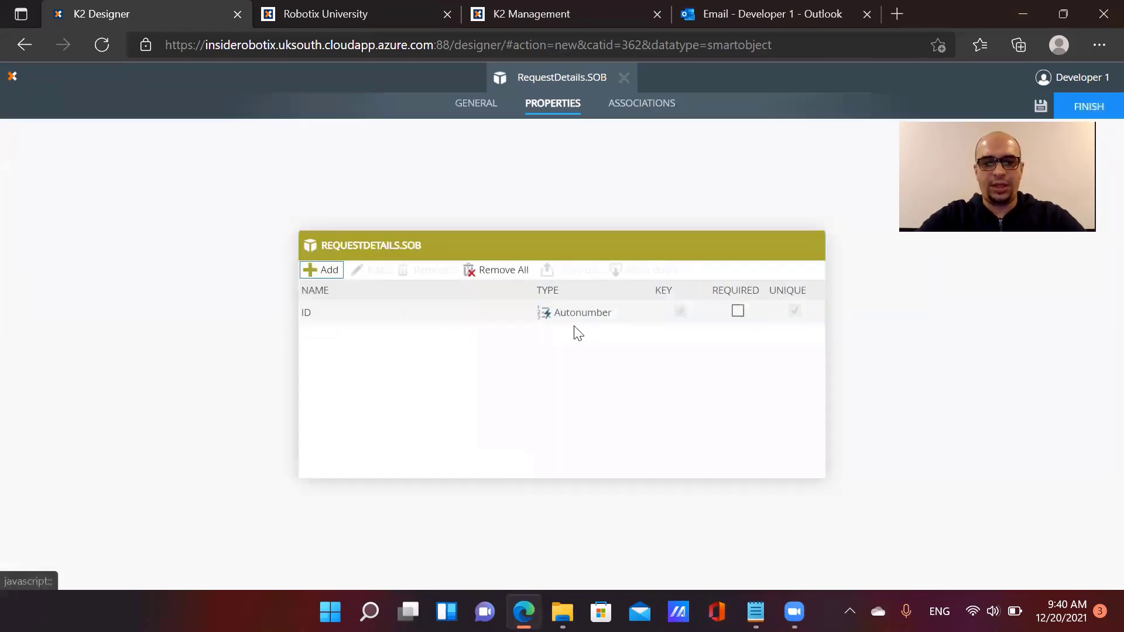
Add a Type of Request property, pasted from the Notepad field list
left_click(756, 611)
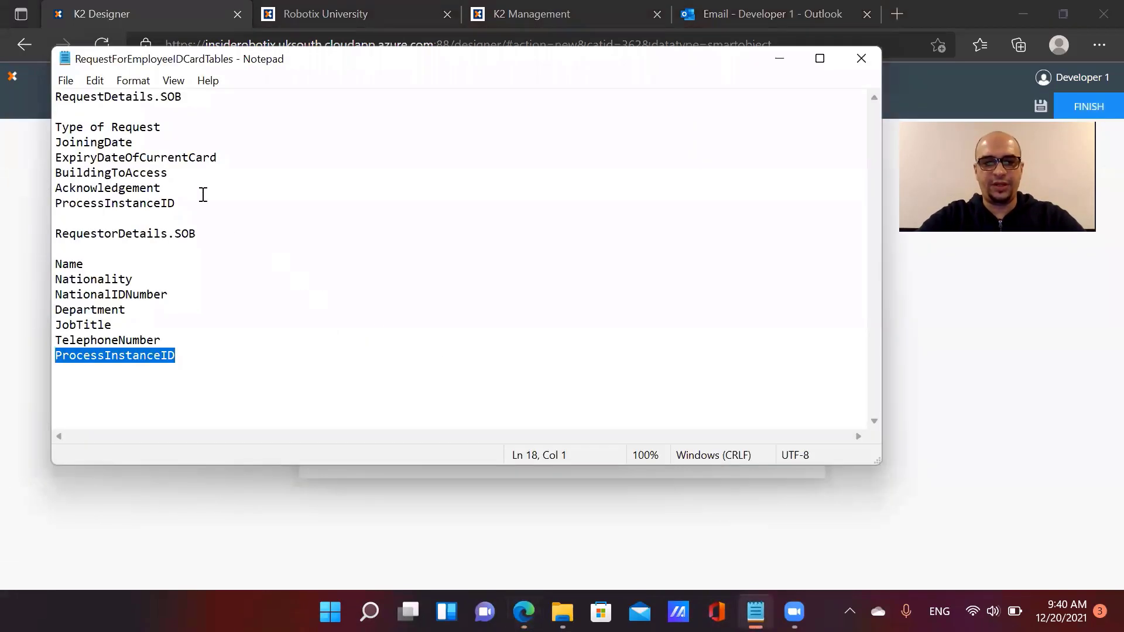
left_click_drag(163, 128, 53, 125)
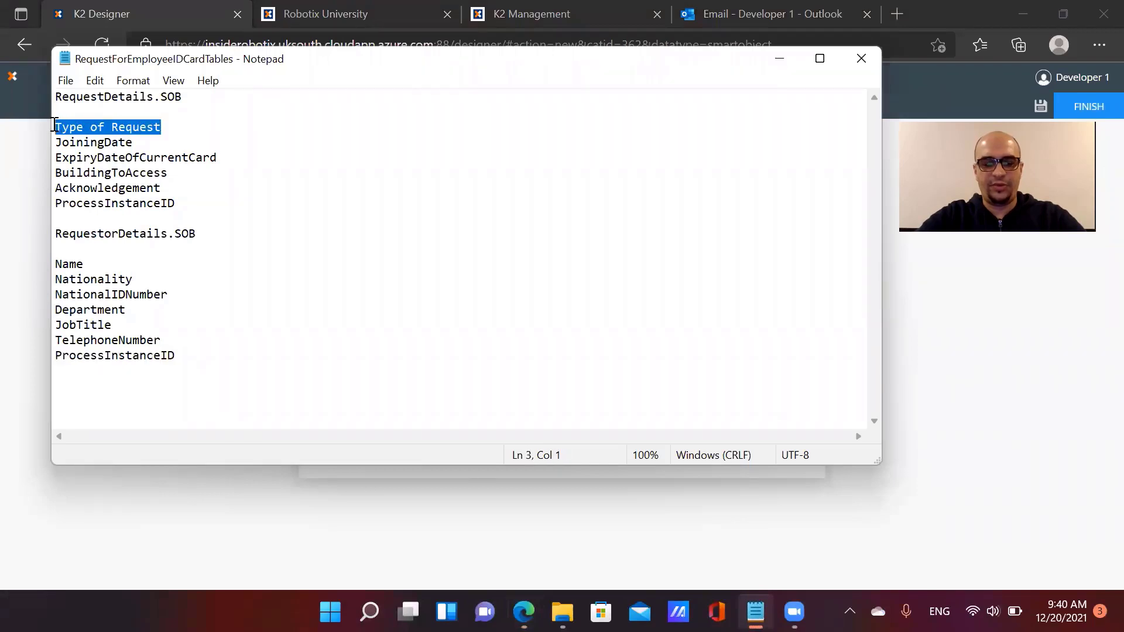
key("alt+Tab")
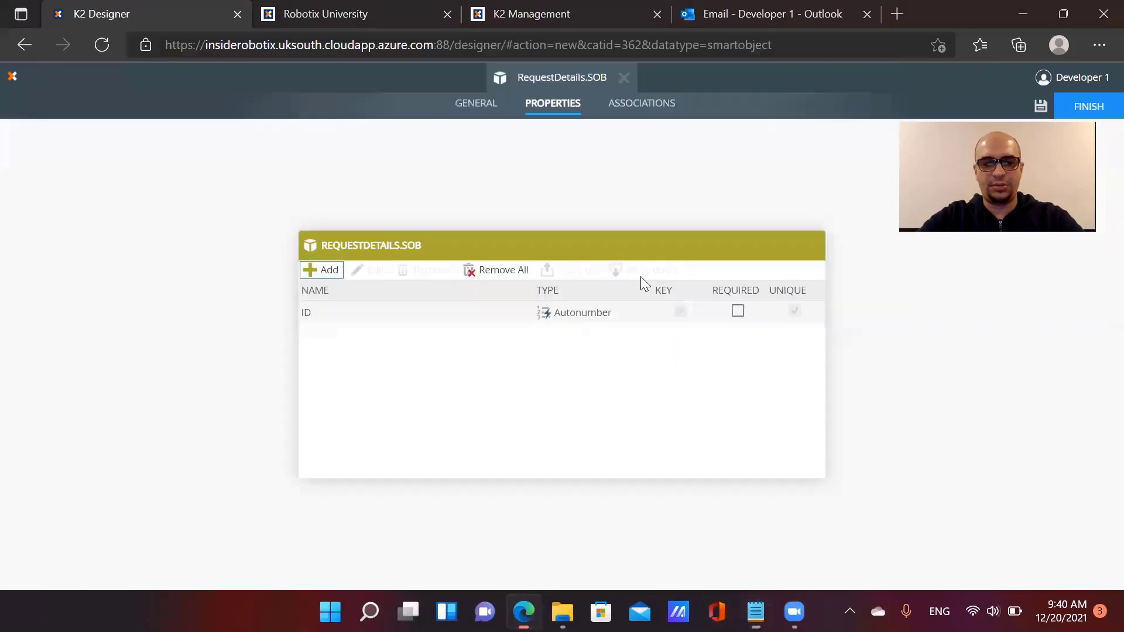
left_click(324, 269)
left_click(314, 241)
key("ctrl+v")
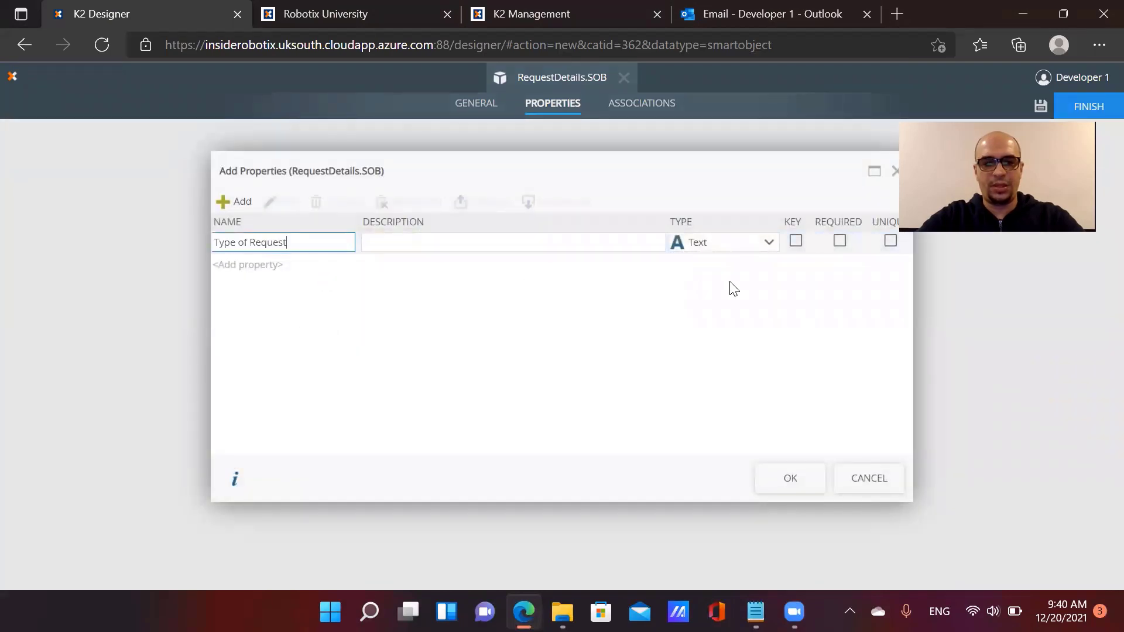
left_click(234, 202)
Add JoiningDate and ExpiryDateOfCurrentCard as Date properties
left_click(755, 611)
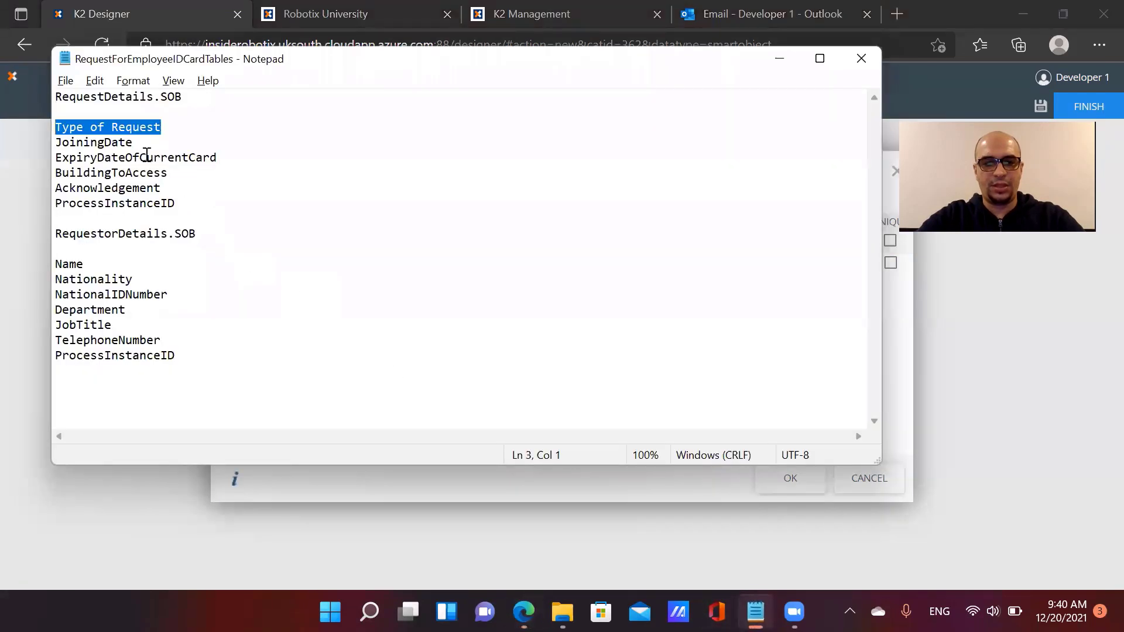
left_click_drag(134, 143, 51, 142)
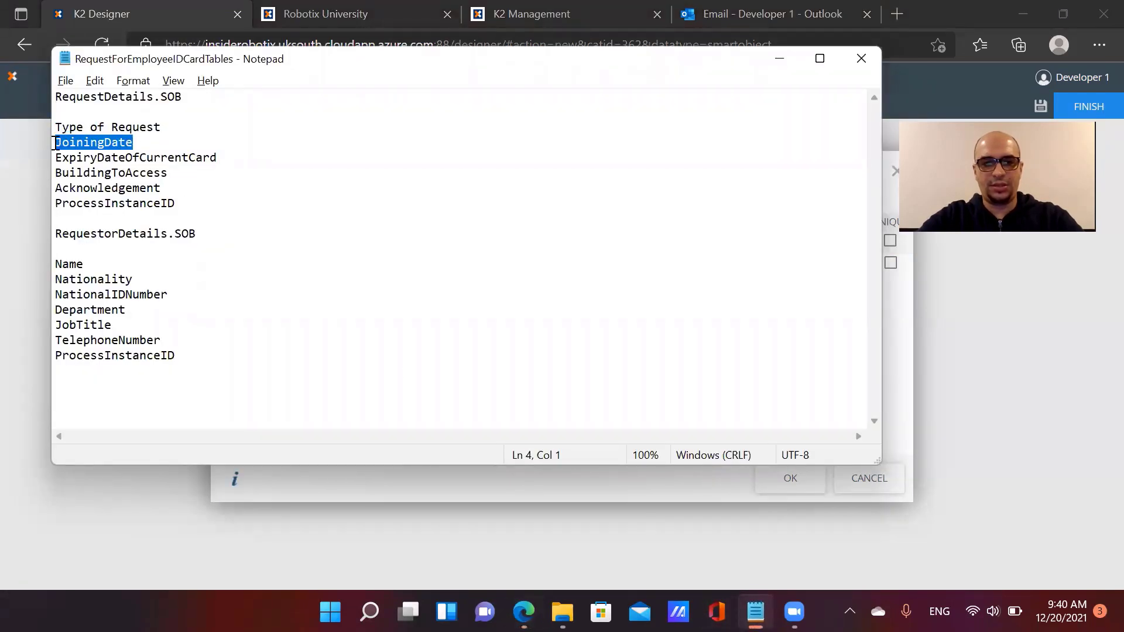
key("alt+Tab")
key("ctrl+v")
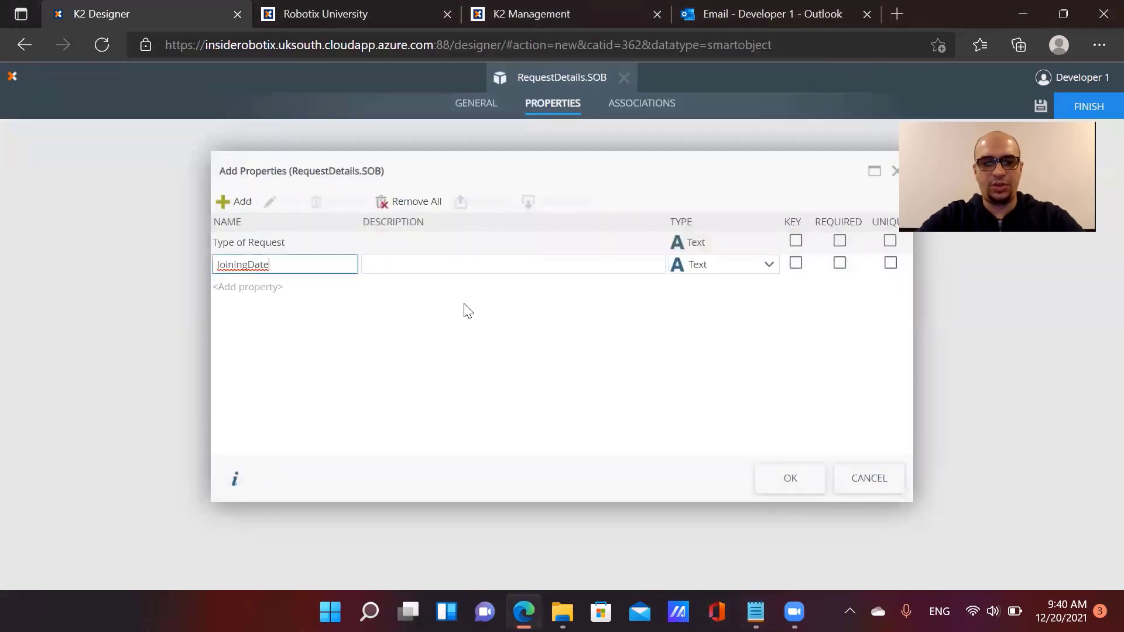
left_click(700, 268)
left_click(705, 319)
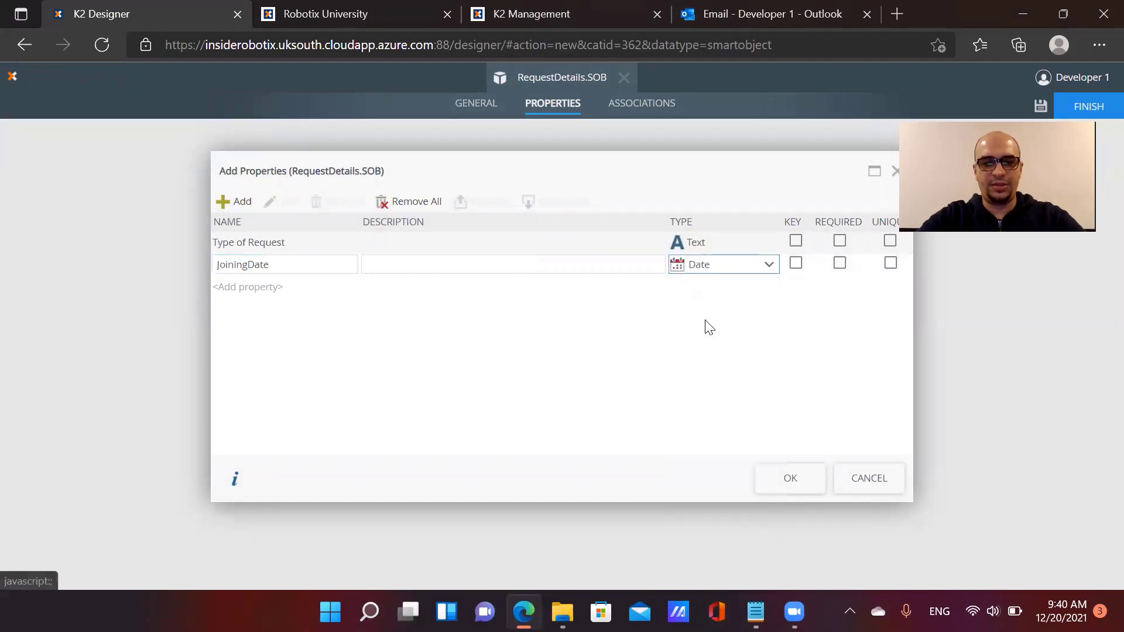
left_click(232, 202)
key("alt+Tab")
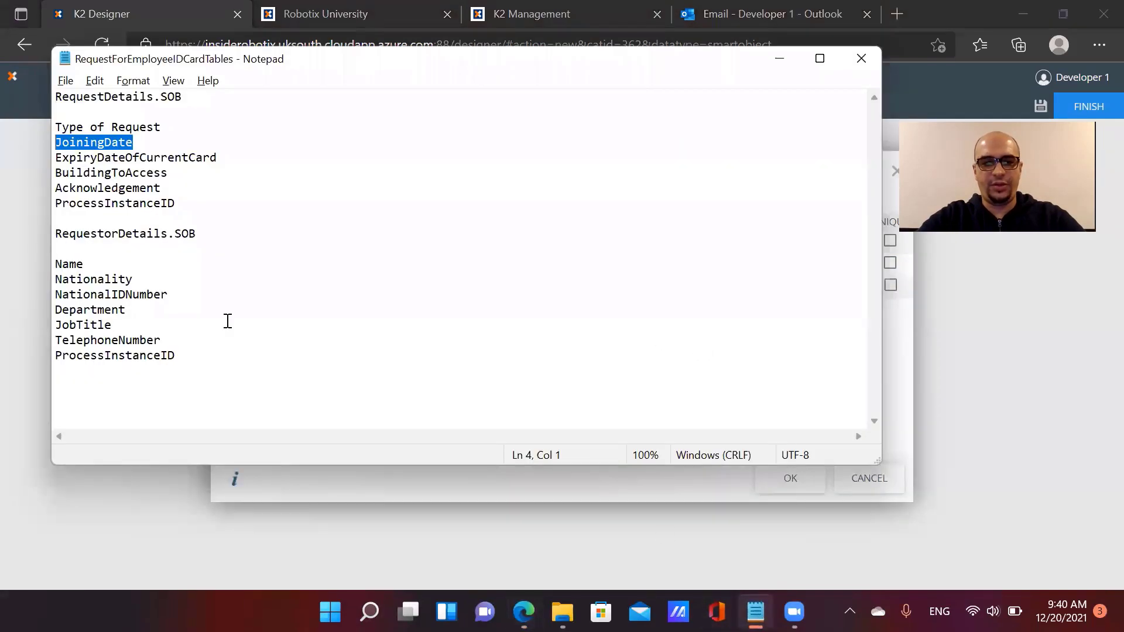
left_click_drag(217, 158, 38, 150)
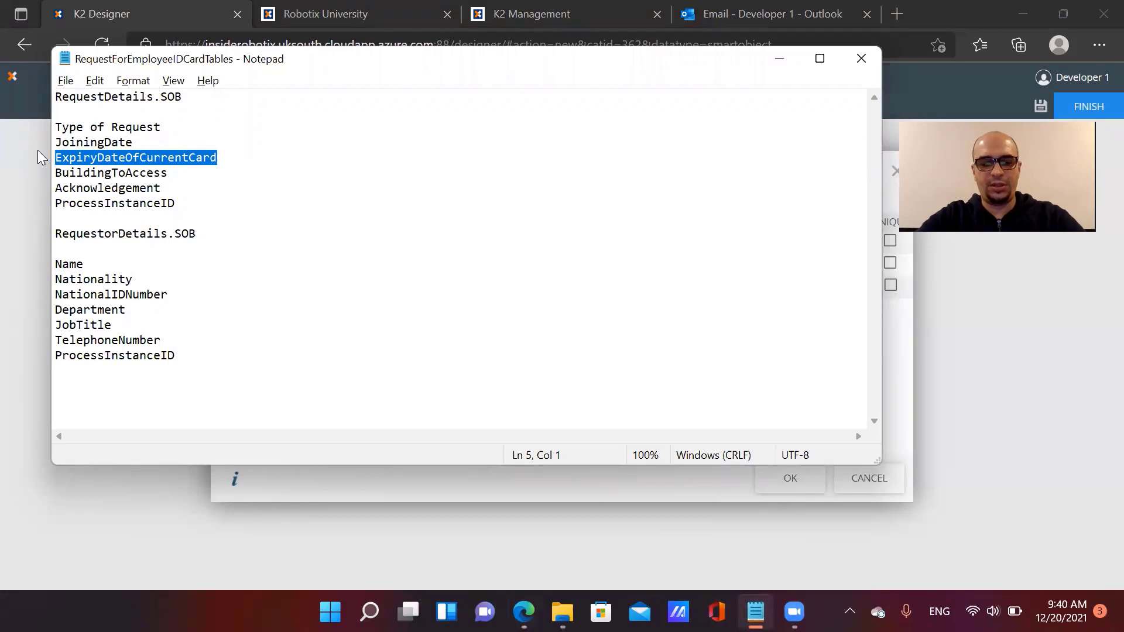
key("alt+Tab")
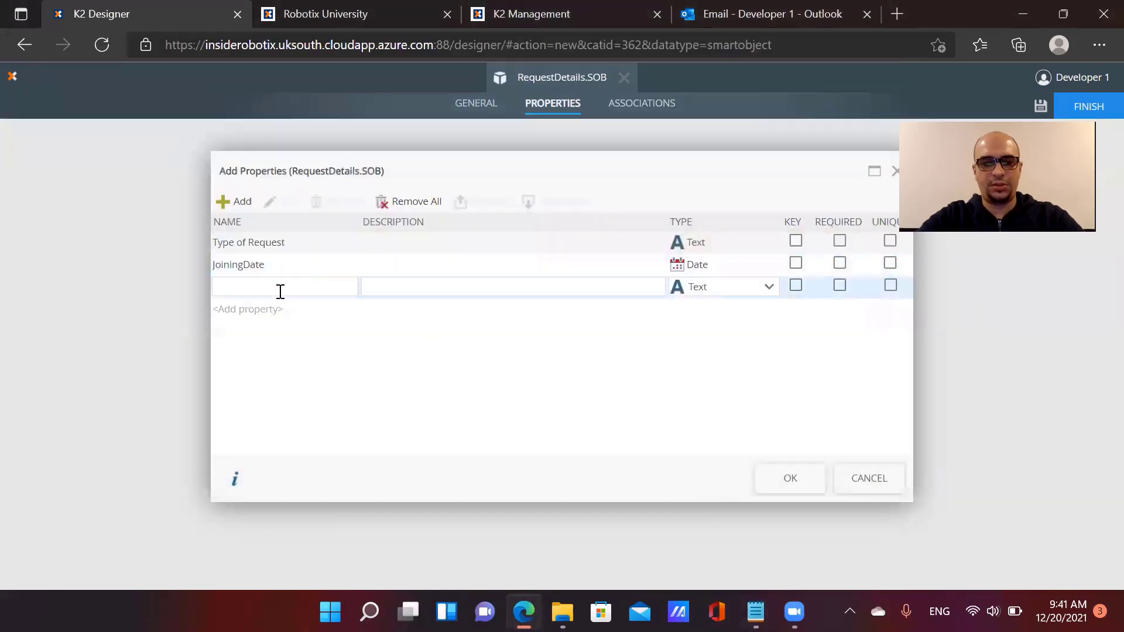
left_click(280, 291)
key("ctrl+v")
left_click(761, 287)
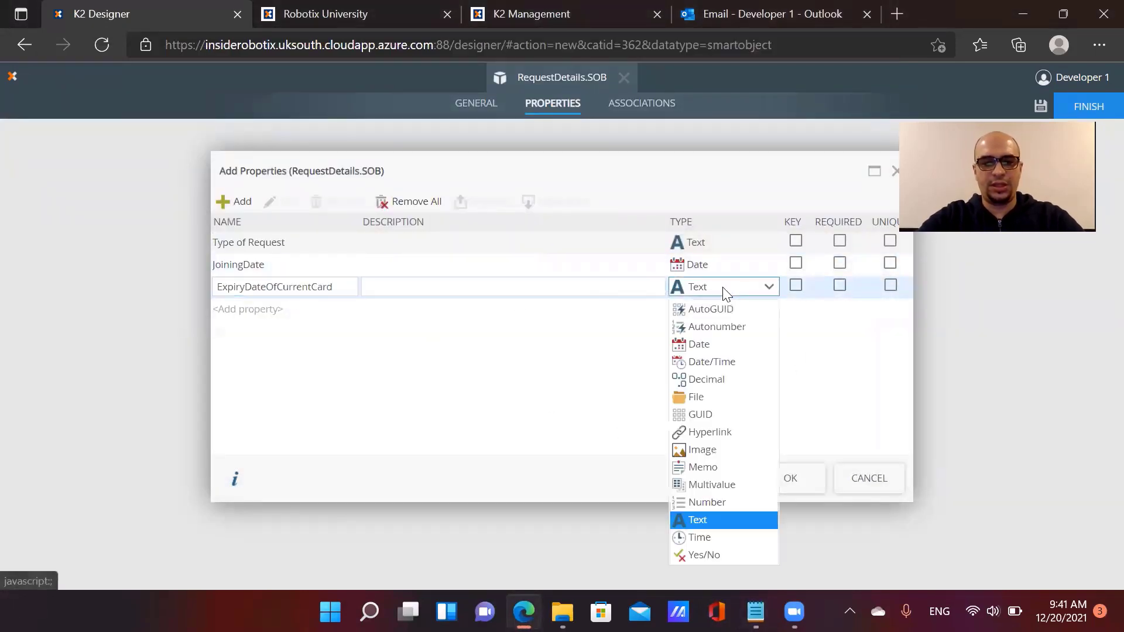
left_click(703, 345)
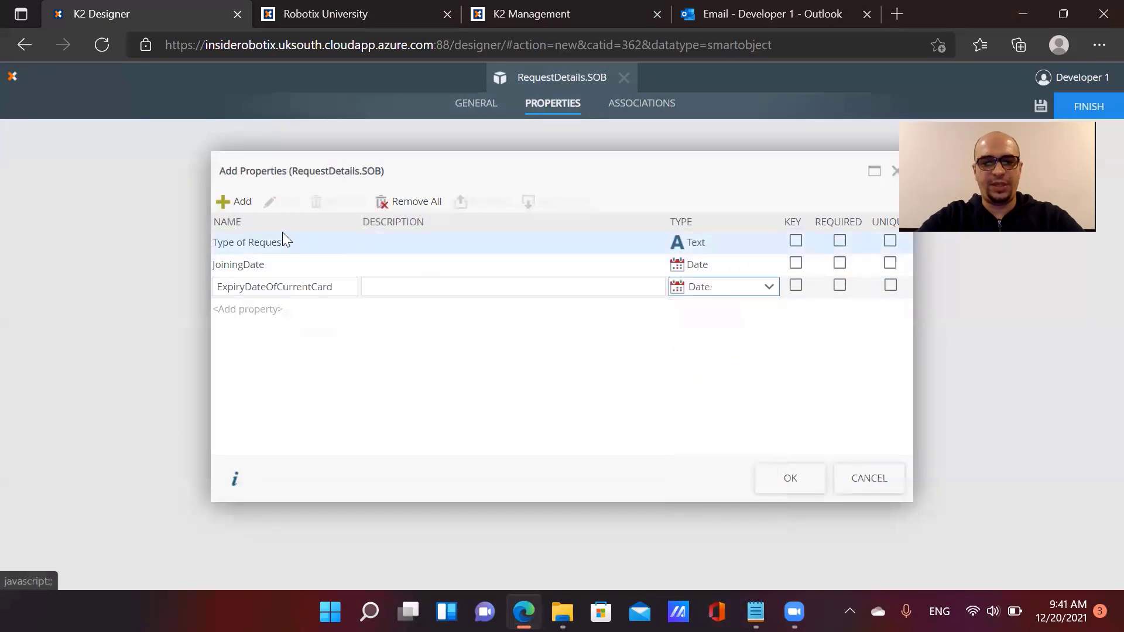
left_click(231, 201)
Add BuildingToAccess as a Text property
left_click(755, 612)
left_click_drag(169, 173, 61, 175)
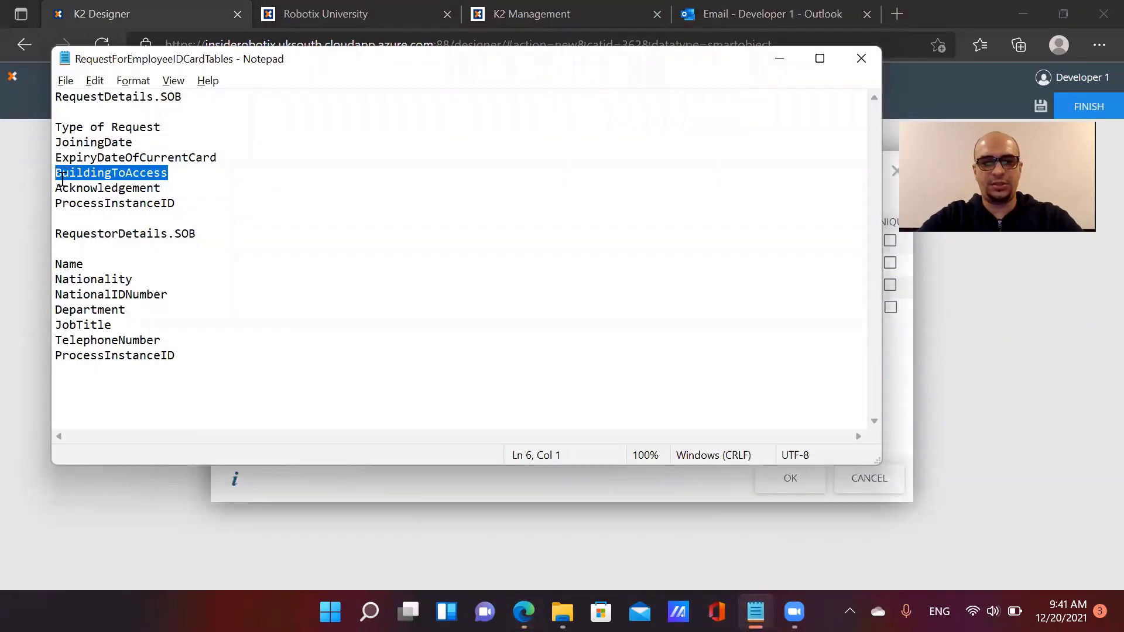
key("ctrl+c")
key("alt+Tab")
key("ctrl+v")
left_click(683, 311)
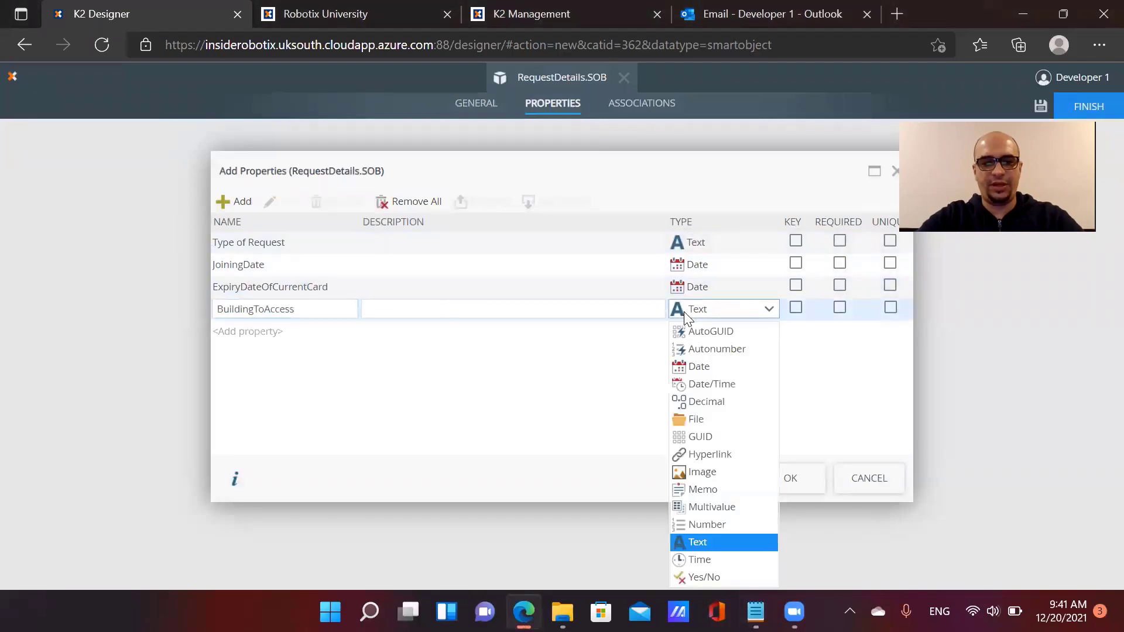
left_click(684, 311)
left_click(234, 201)
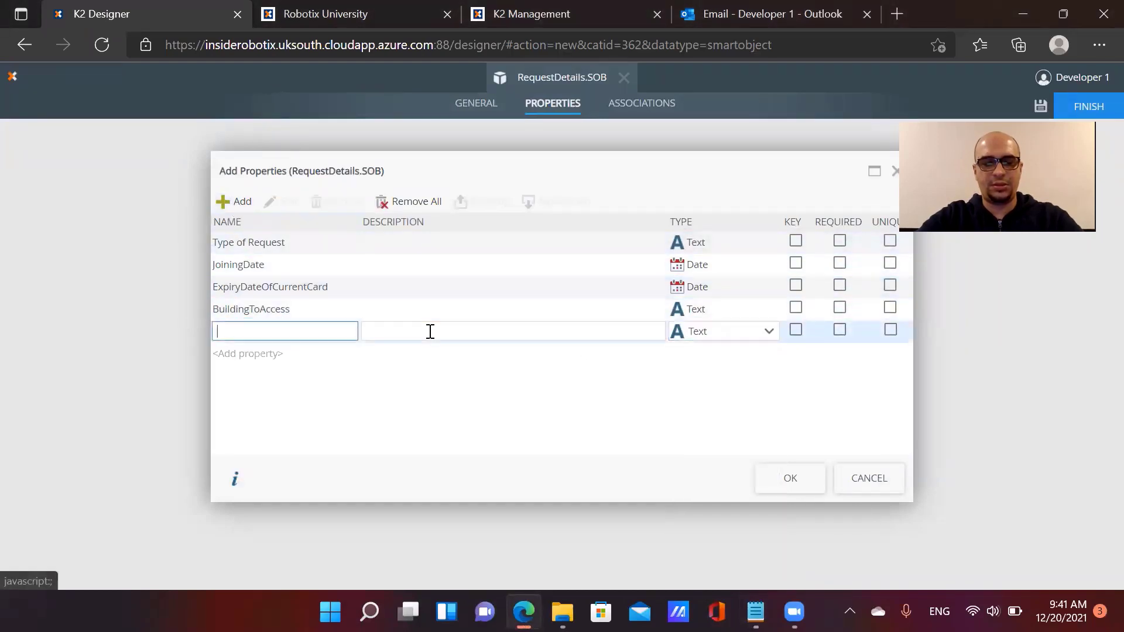
Add Acknowledgement as Yes/No and ProcessInstanceID as Number, then save the properties
key("alt+Tab")
left_click_drag(165, 189, 55, 187)
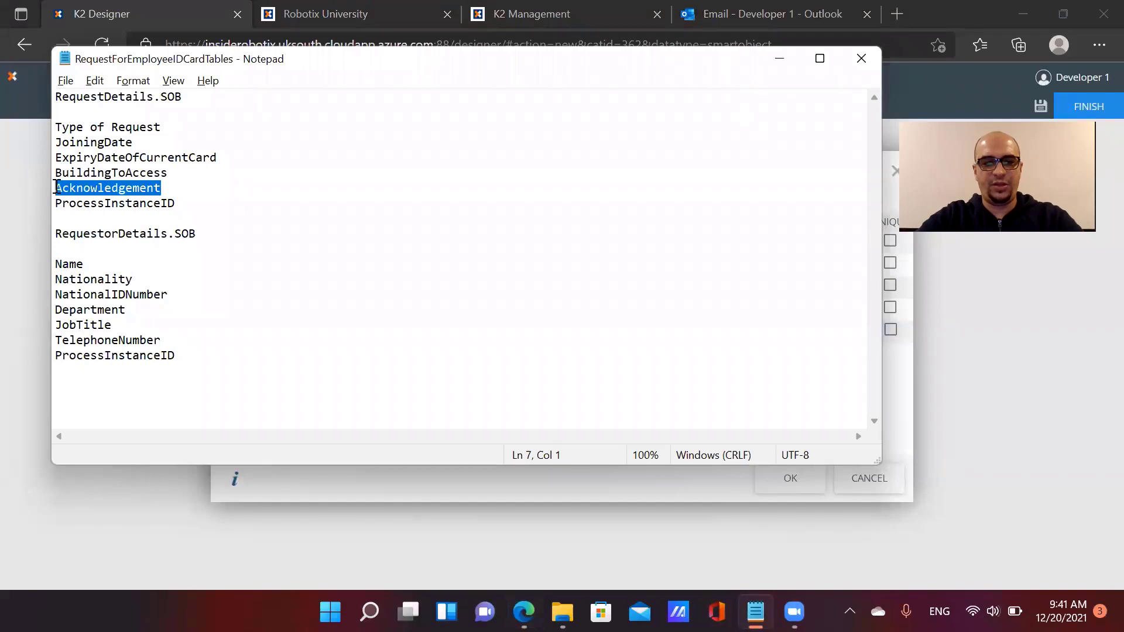
key("ctrl+c")
key("alt+Tab")
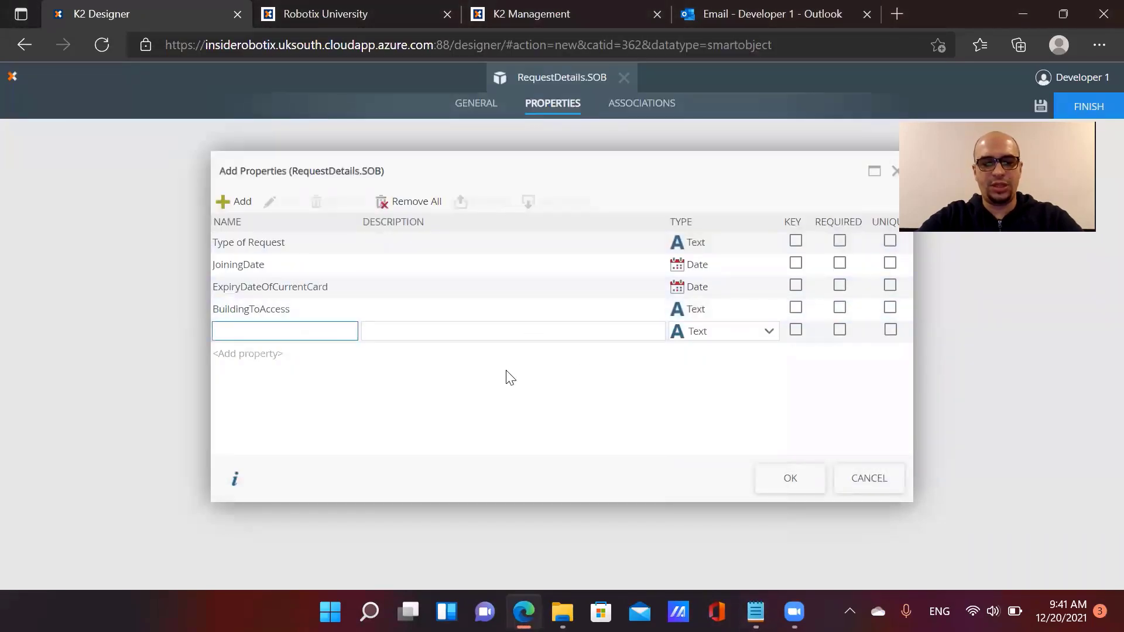
key("ctrl+v")
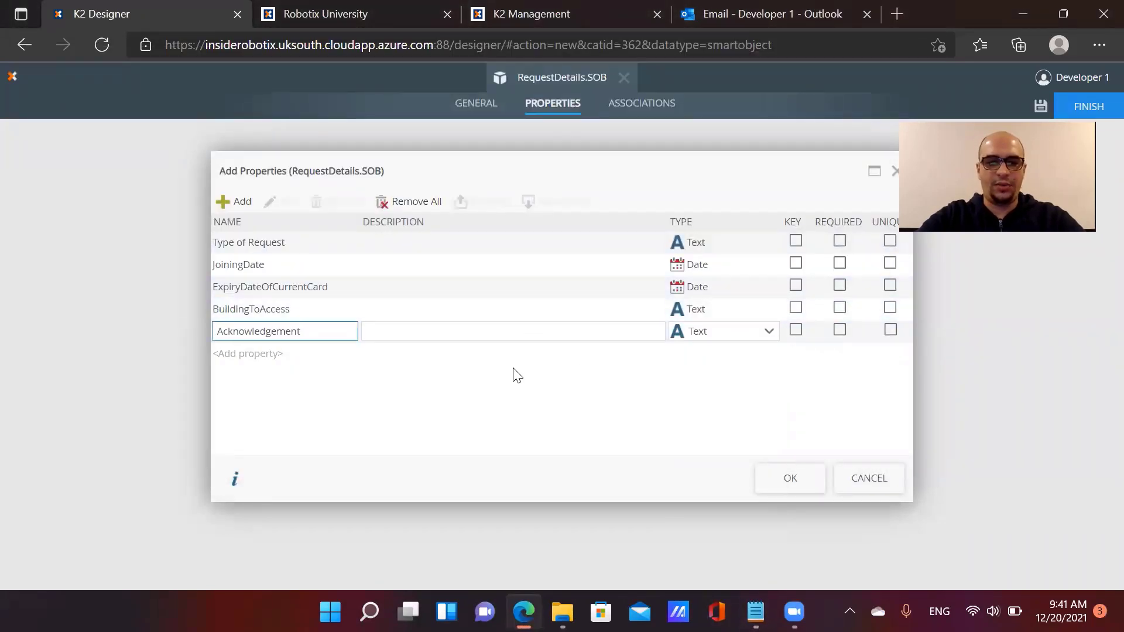
left_click(690, 336)
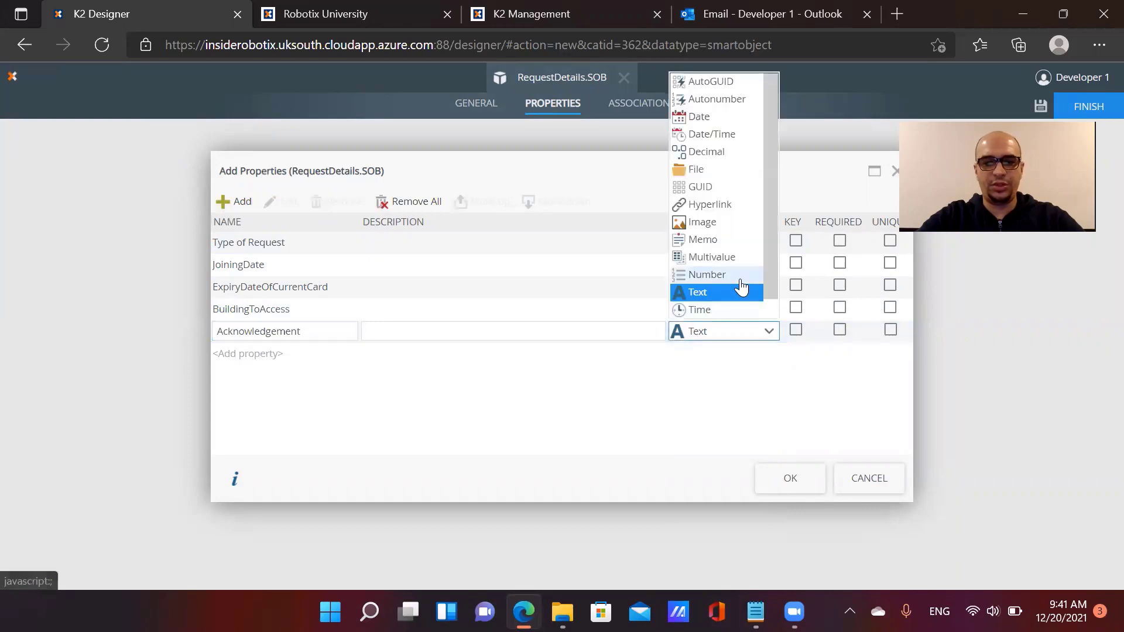
scroll(761, 311, "down", 1)
left_click(722, 308)
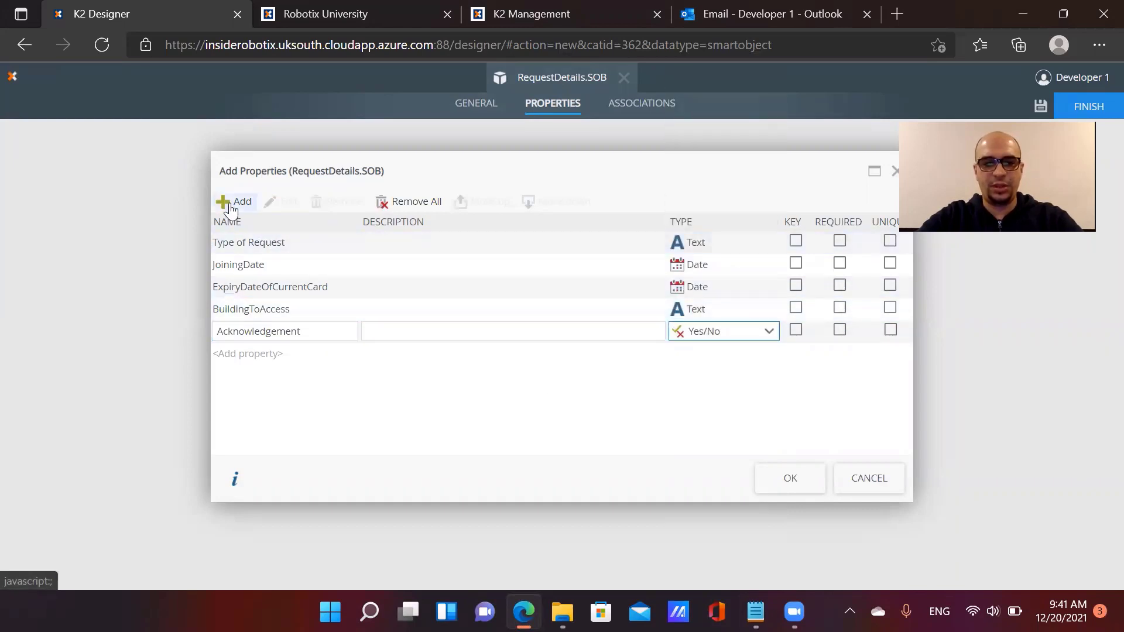
key("alt+Tab")
left_click_drag(175, 203, 55, 203)
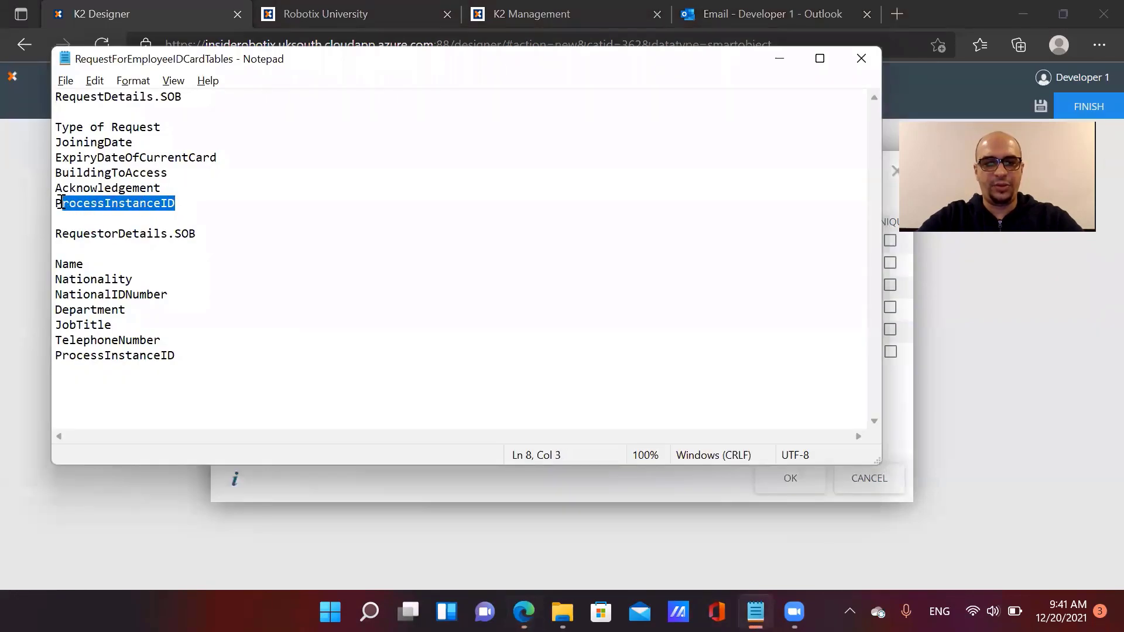
key("ctrl+c")
key("alt+Tab")
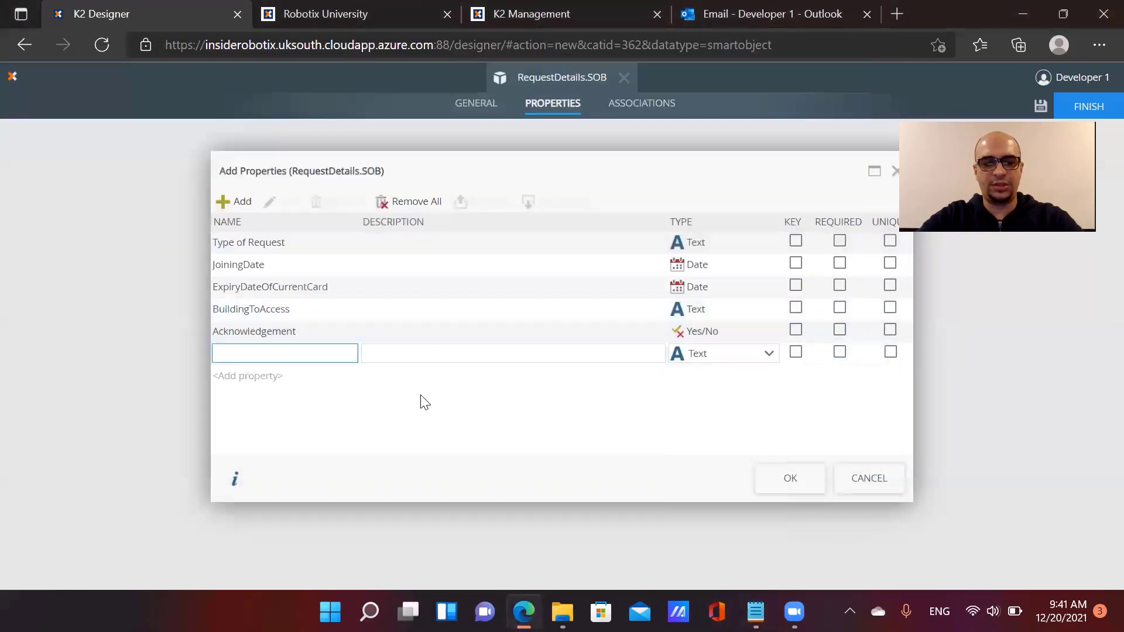
key("ctrl+v")
left_click(707, 364)
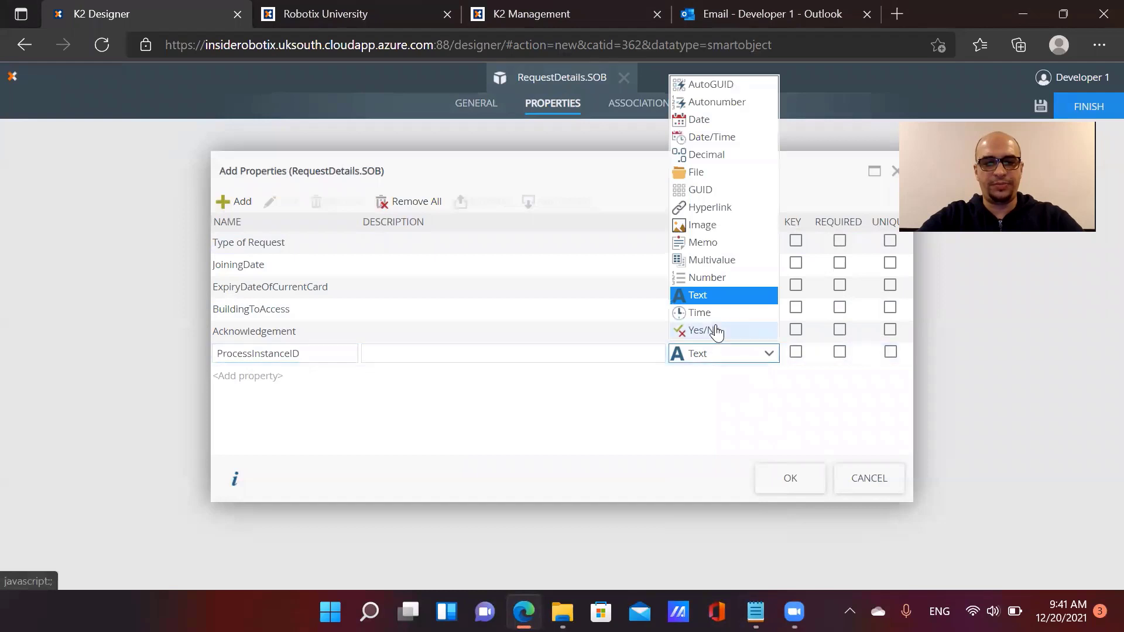
left_click(724, 287)
left_click(786, 477)
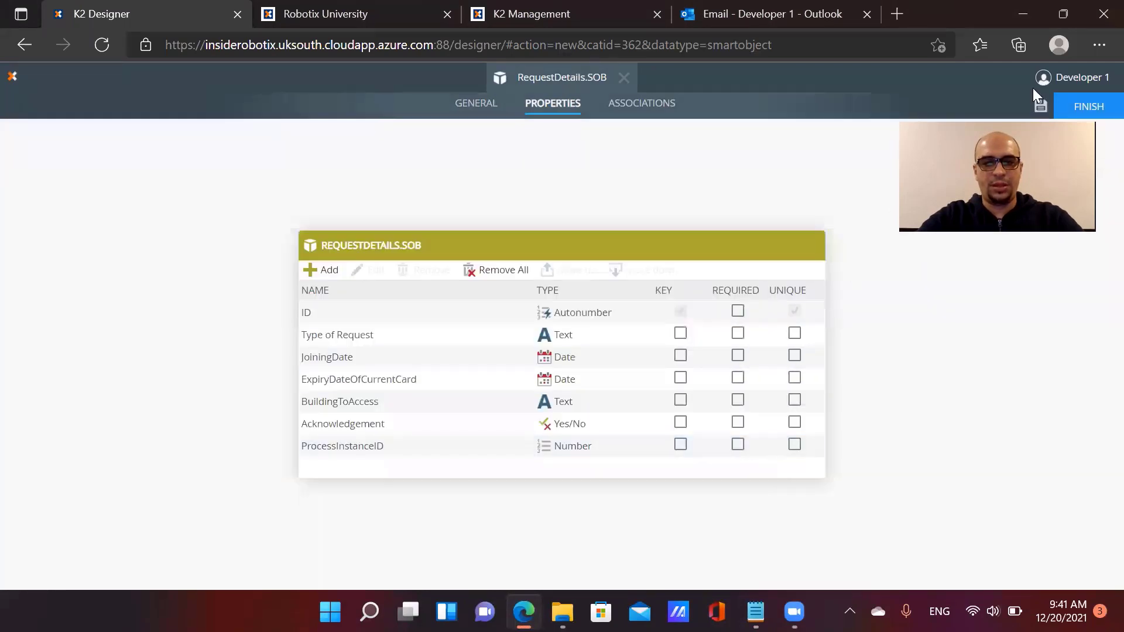
Save and finish RequestDetails.SOB, then open RequestorDetails.SOB's details page
left_click(1041, 105)
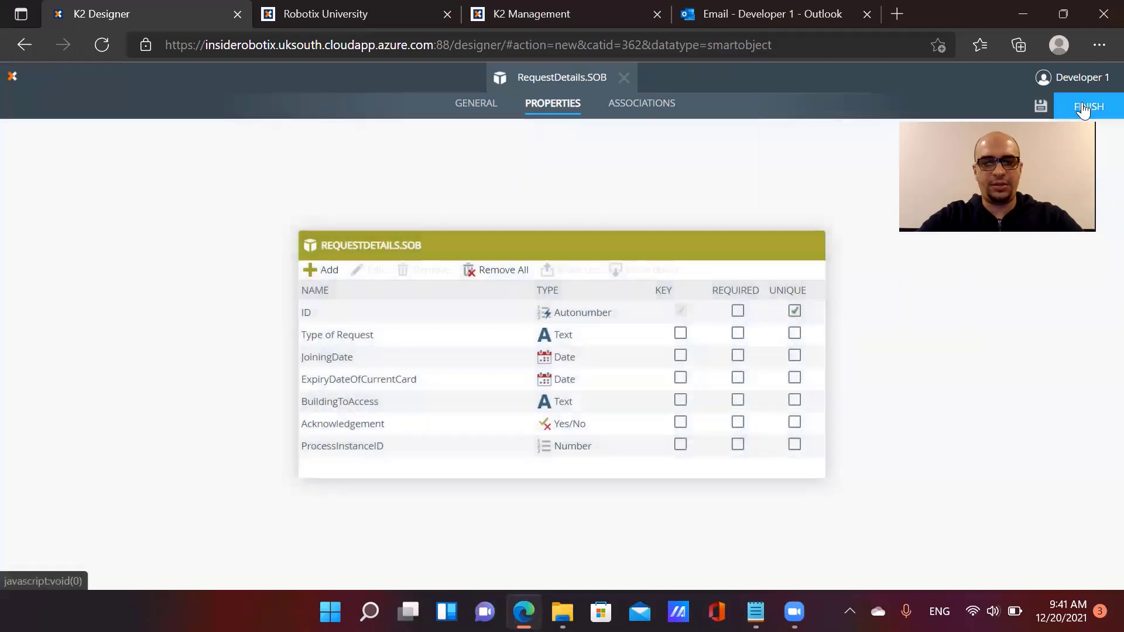
left_click(1080, 108)
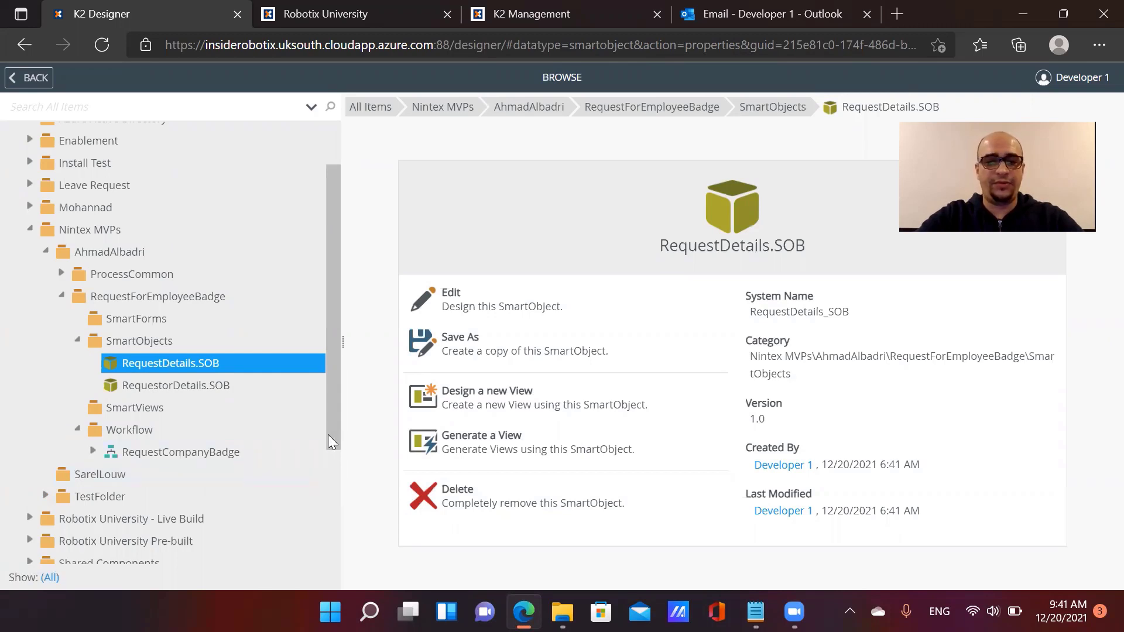
left_click(225, 454)
left_click(218, 387)
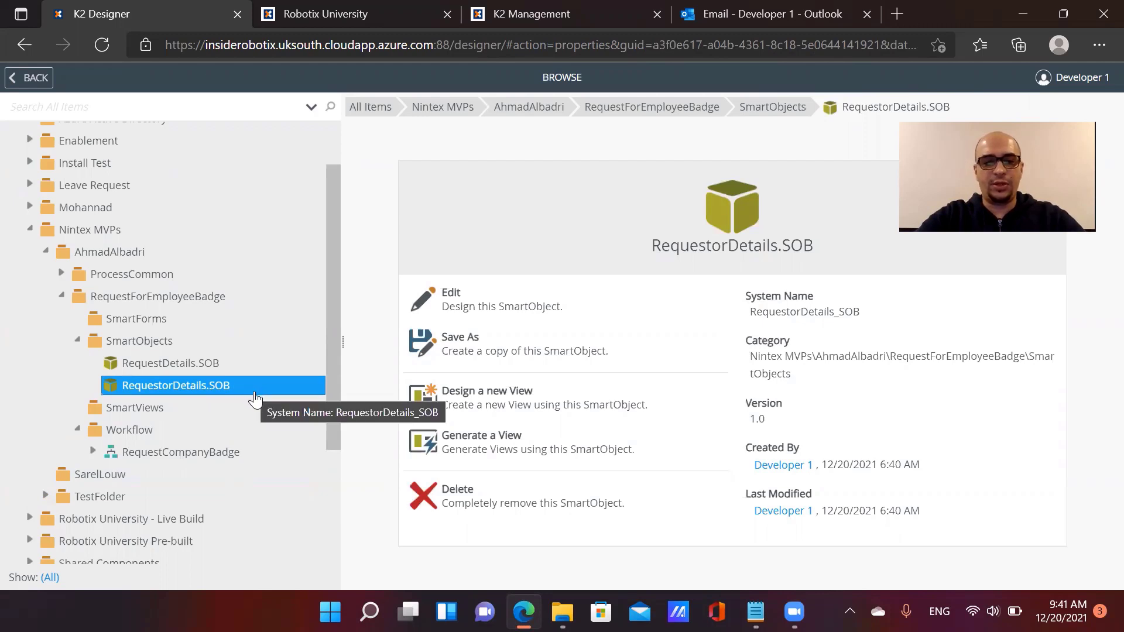
left_click(226, 372)
left_click(225, 391)
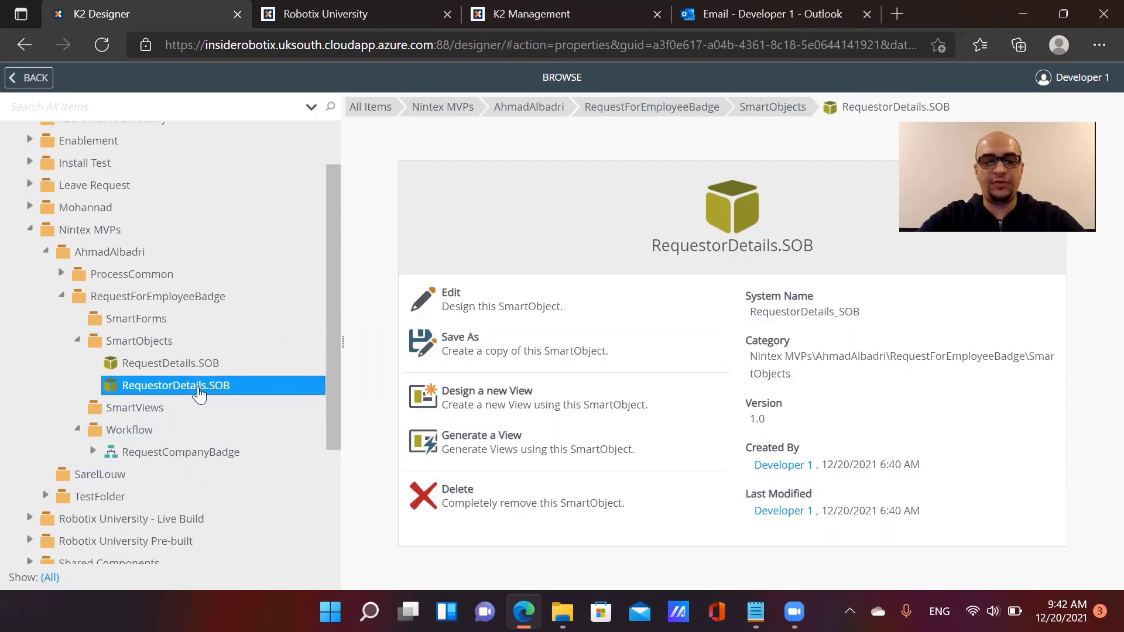
Create an item view named 'Requestor.VEW' on RequestorDetails.SOB
left_click(444, 397)
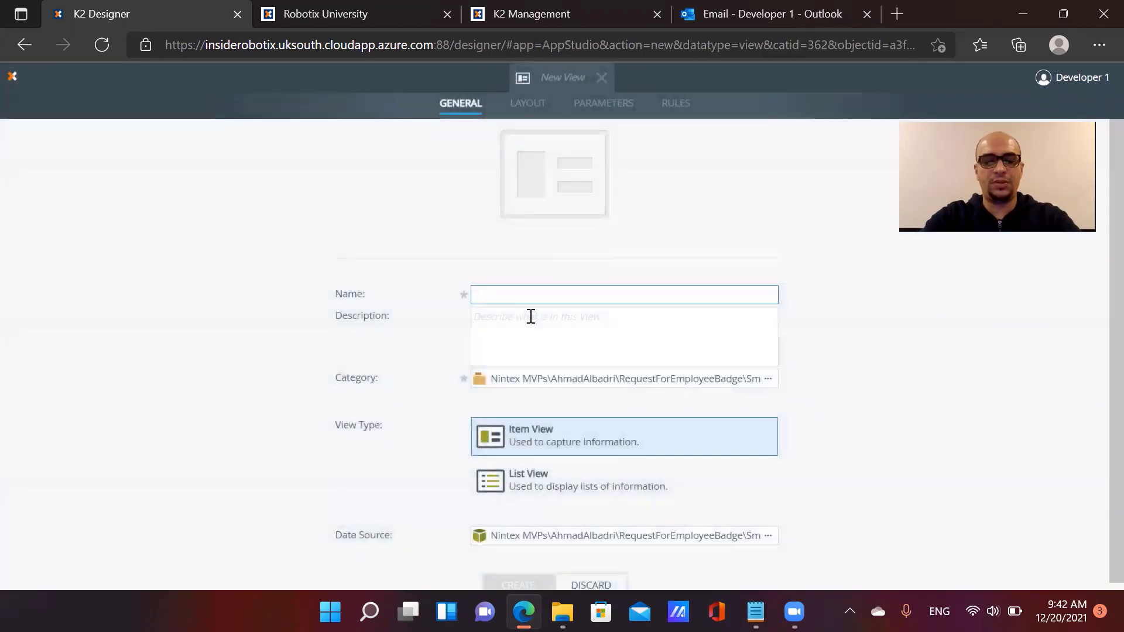
type("Requestor")
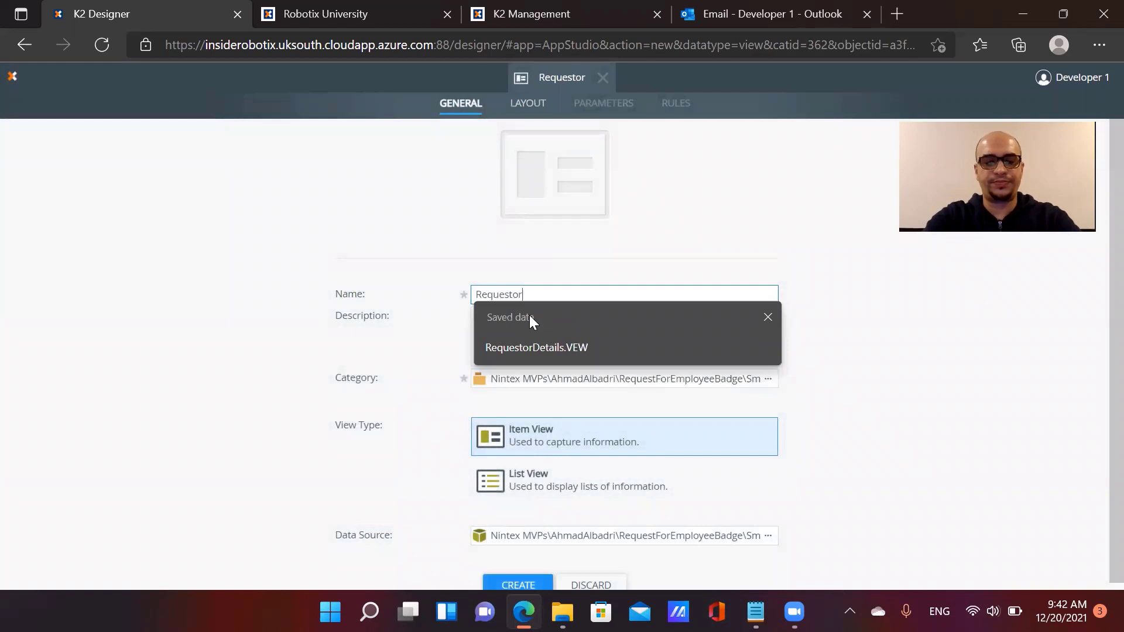
type(".VEW")
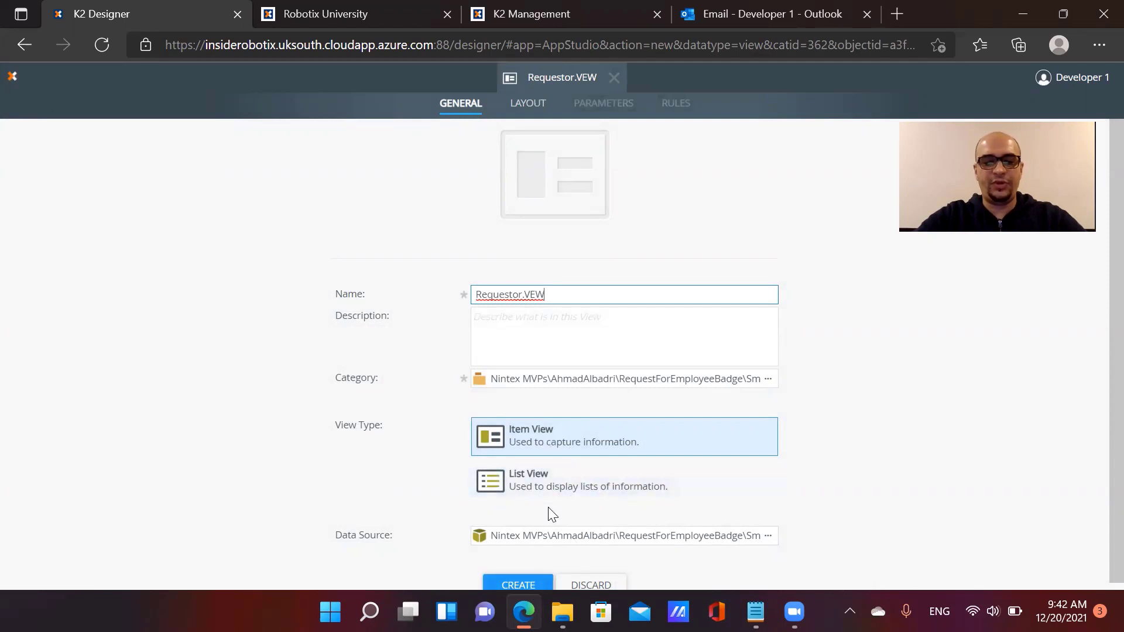
left_click(532, 584)
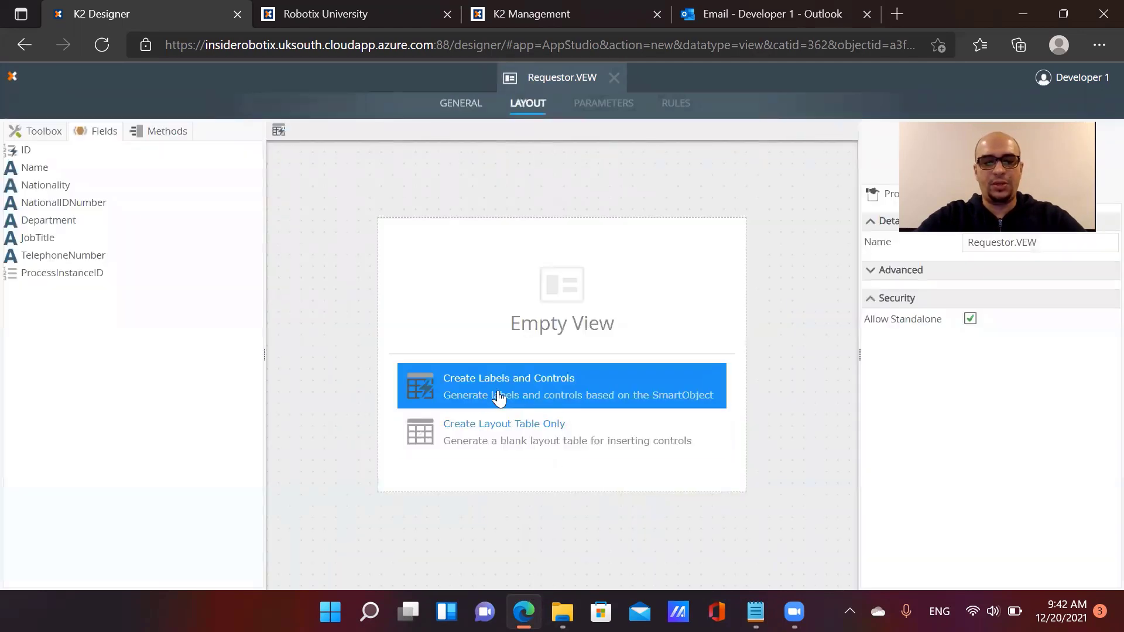
Generate left-positioned, colon-suffixed labels and textboxes for Name, Nationality, NationalIDNumber, Department, JobTitle and TelephoneNumber
left_click(537, 395)
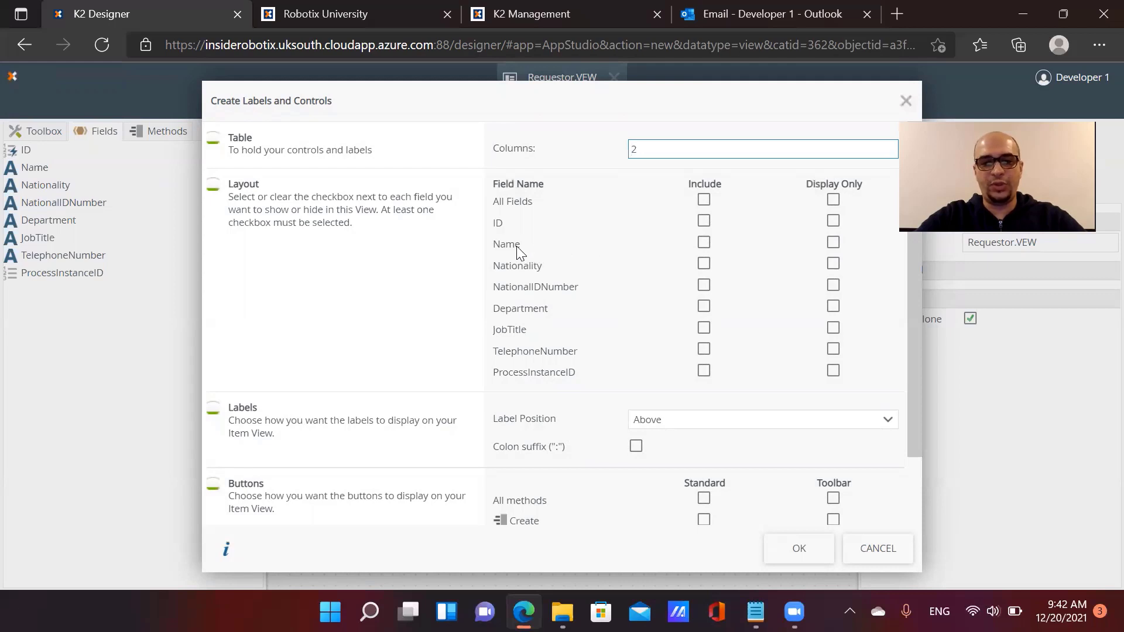
left_click(703, 244)
left_click(703, 264)
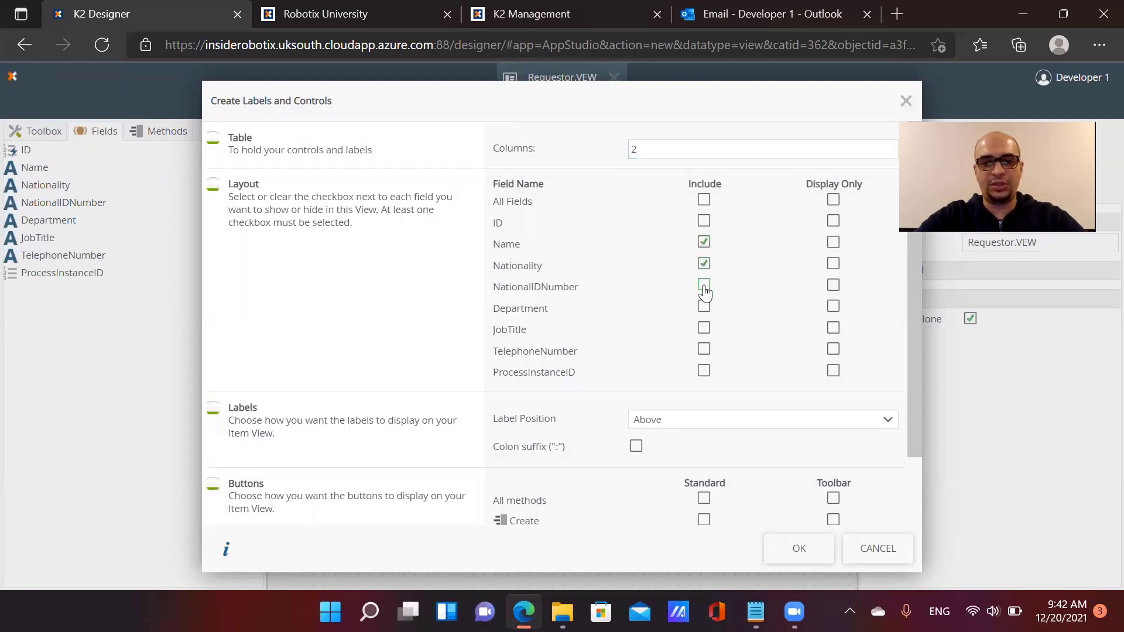
left_click(704, 307)
left_click(706, 329)
left_click(661, 422)
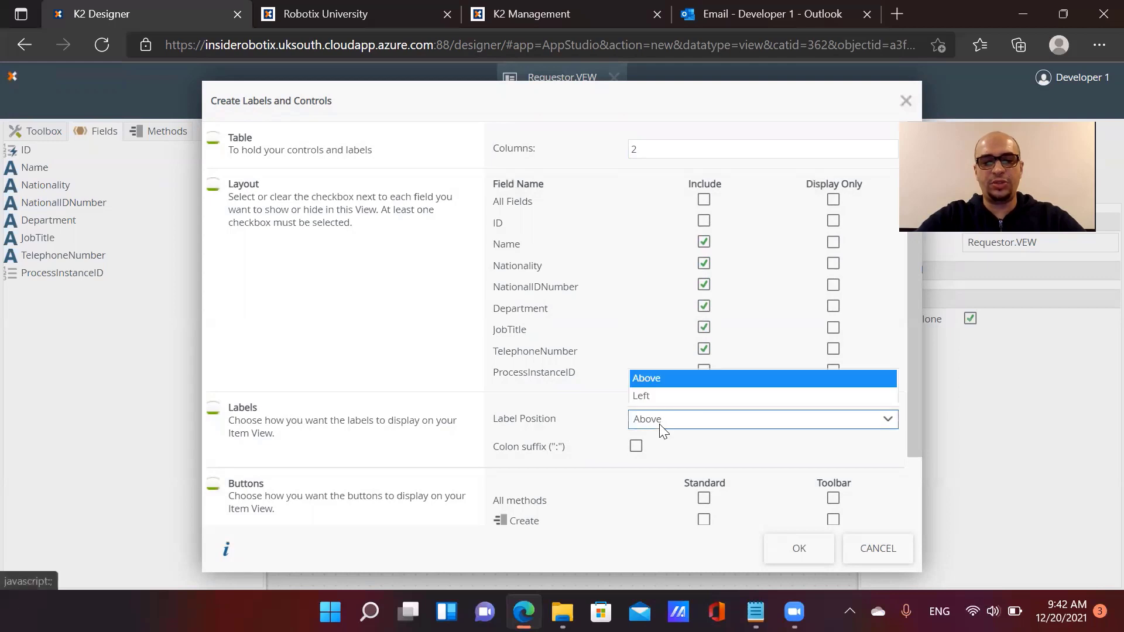
left_click(664, 404)
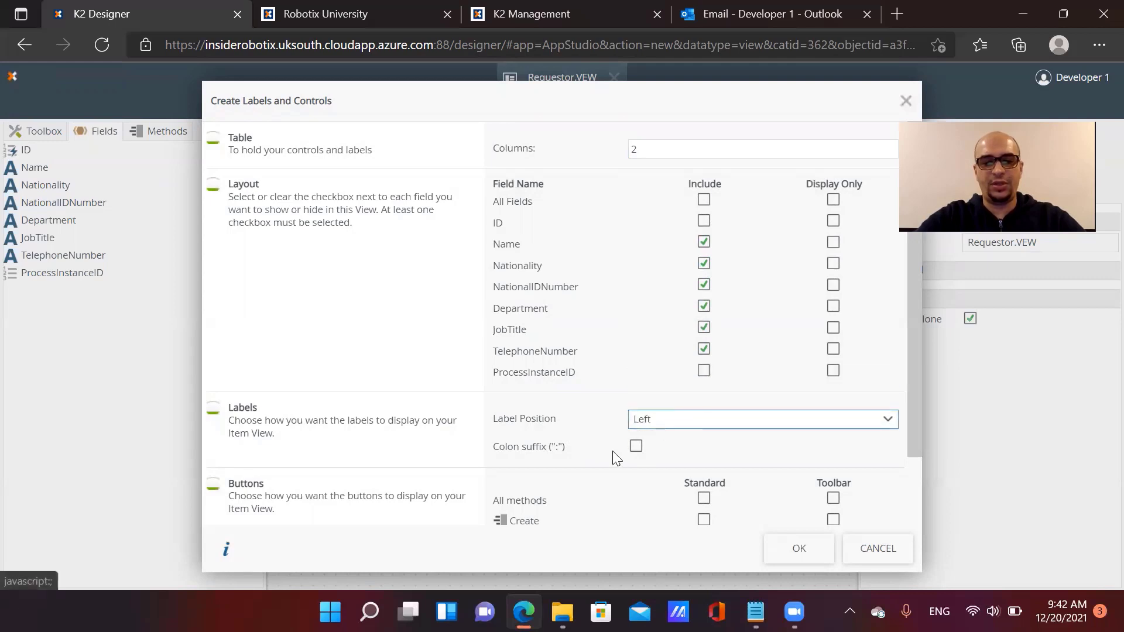
left_click(637, 448)
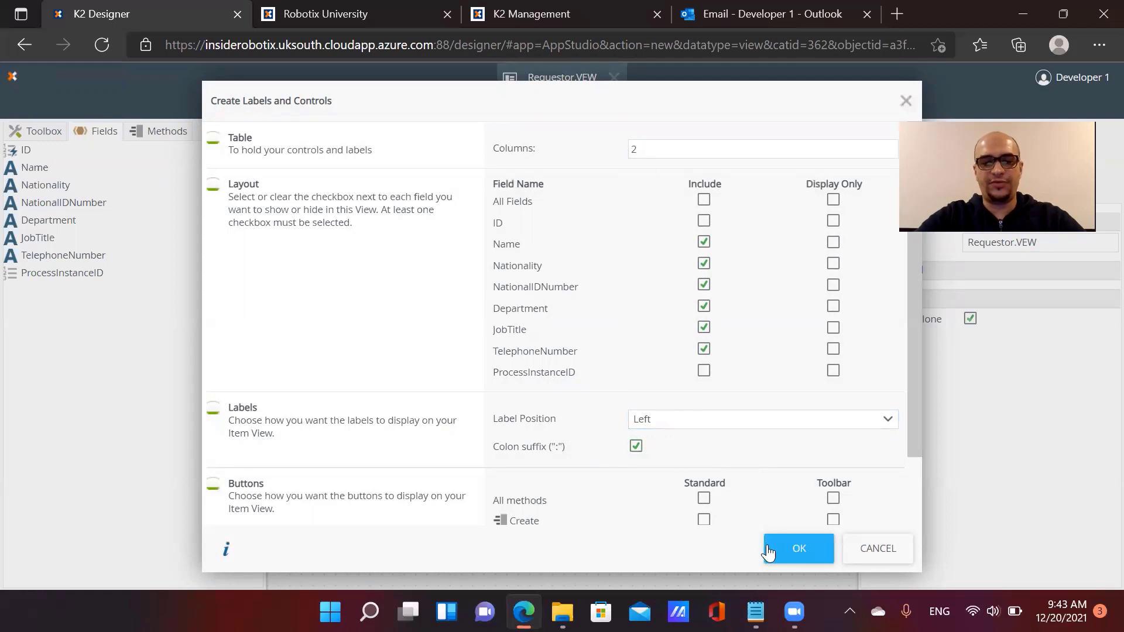
left_click(787, 552)
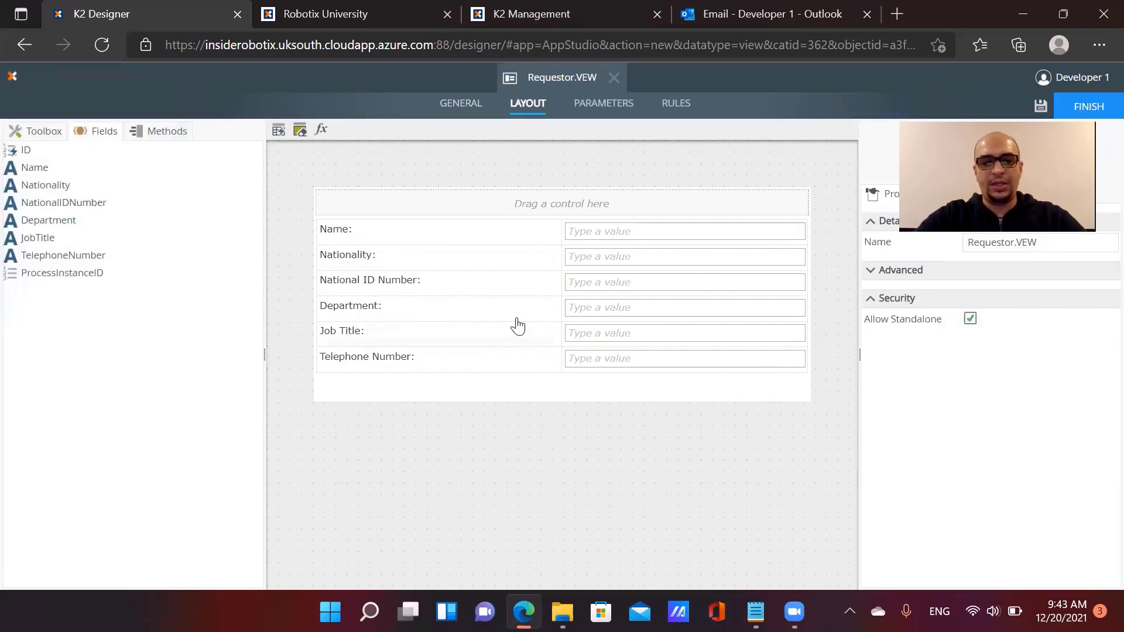
Inspect the properties of the Name, Nationality and National ID Number textboxes
left_click(603, 240)
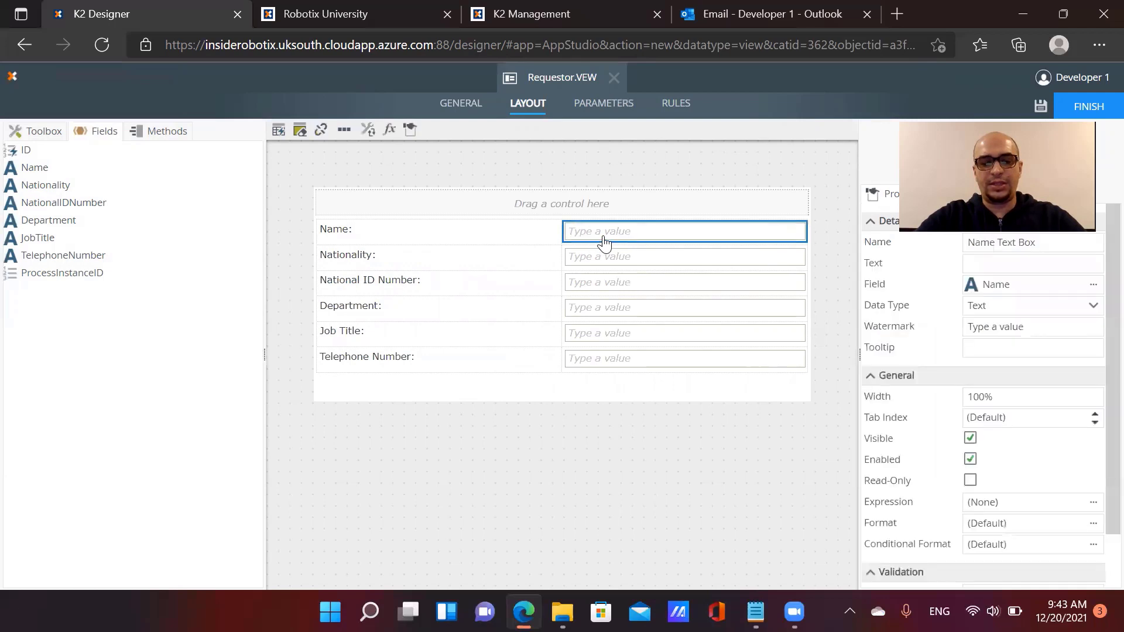
left_click(606, 257)
left_click(611, 284)
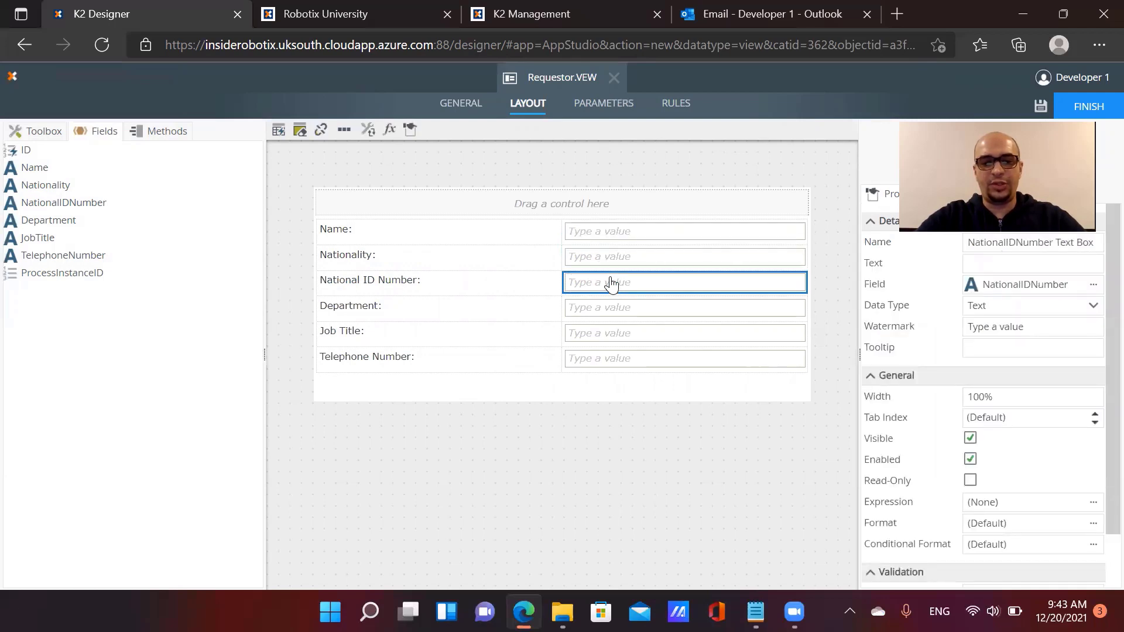
left_click(633, 236)
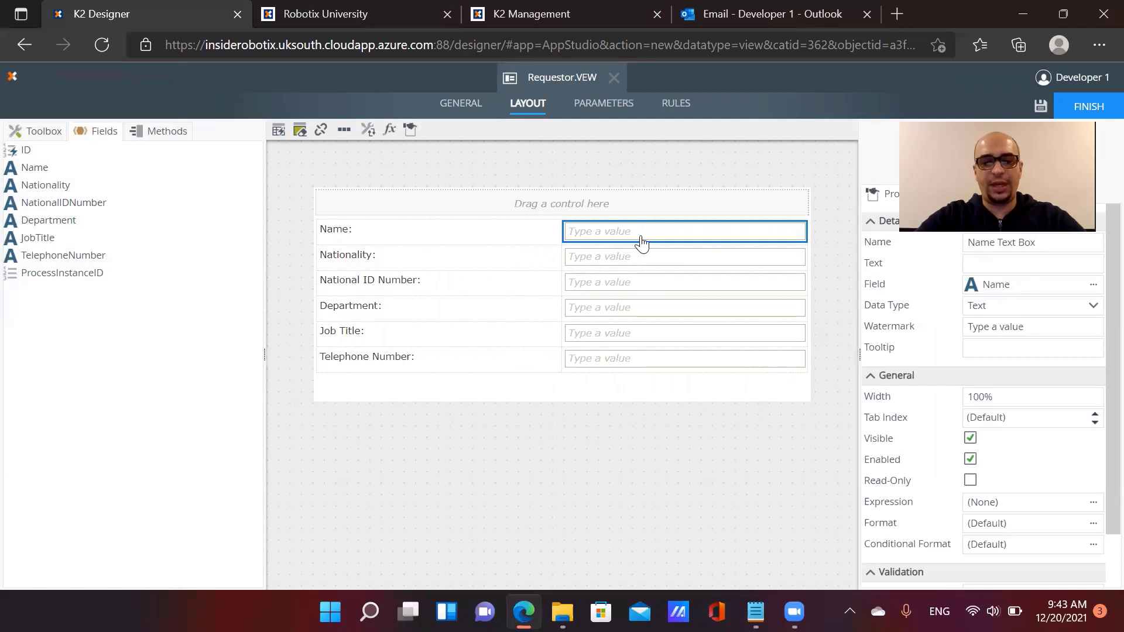
Change the Nationality textbox's control type to a Drop-Down List
left_click(585, 261)
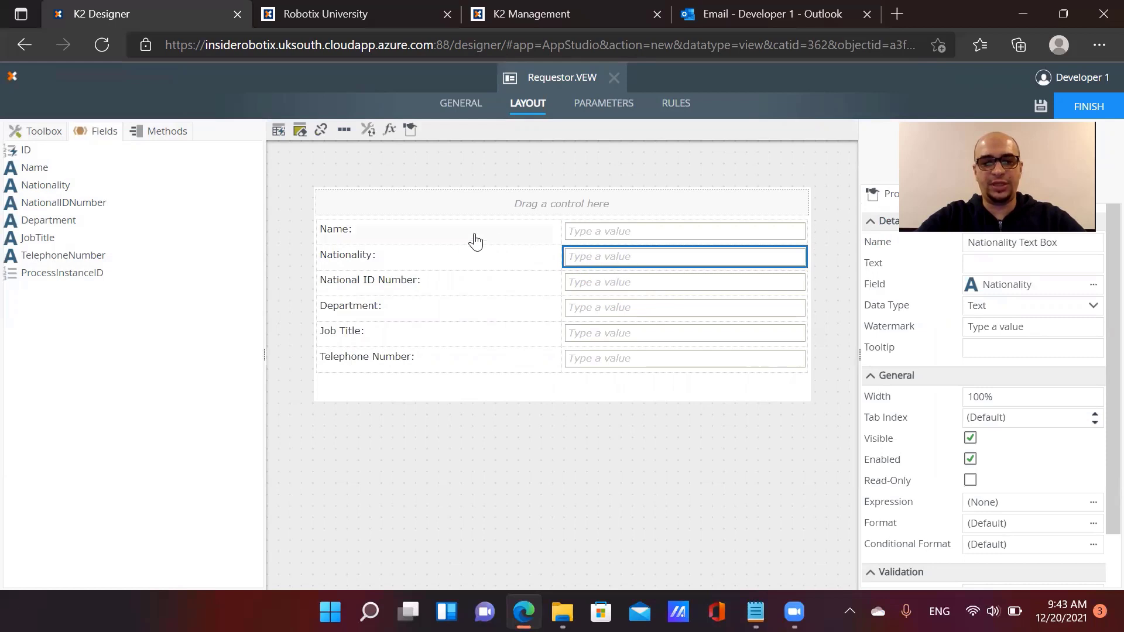
left_click(369, 131)
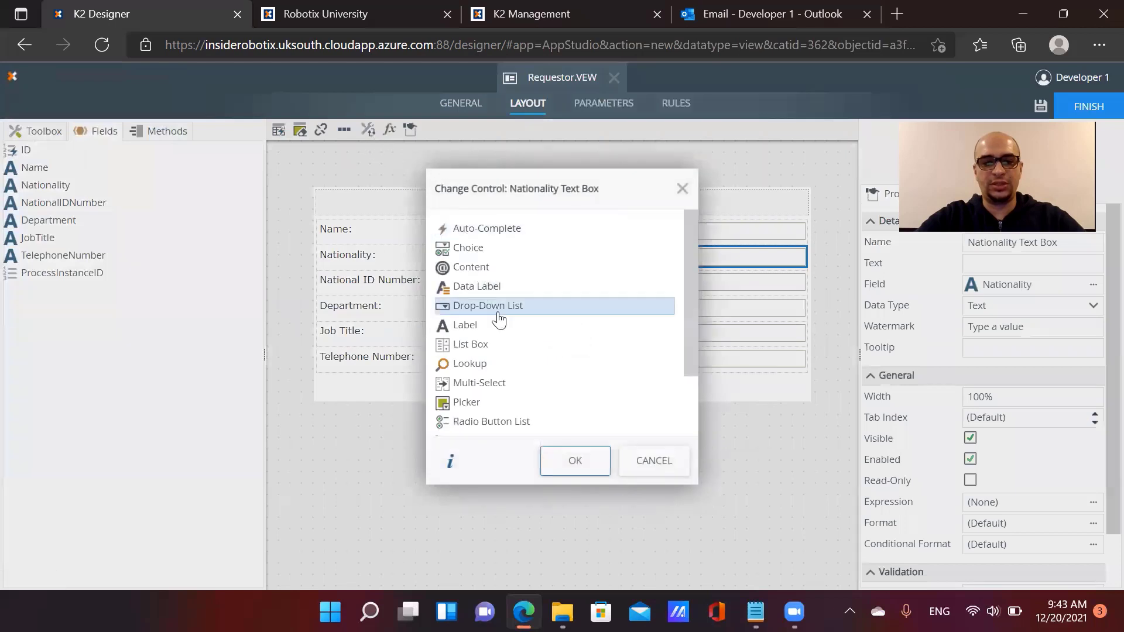
left_click(498, 307)
left_click(574, 460)
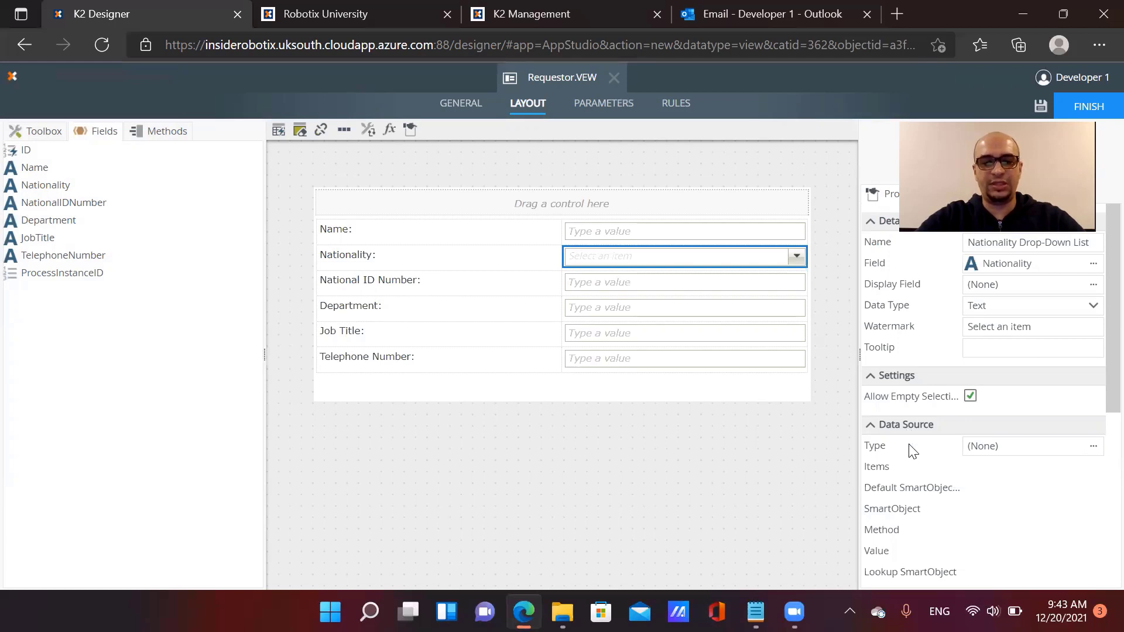
Give the Nationality drop-down a static list data source and add one blank list item
left_click(1093, 446)
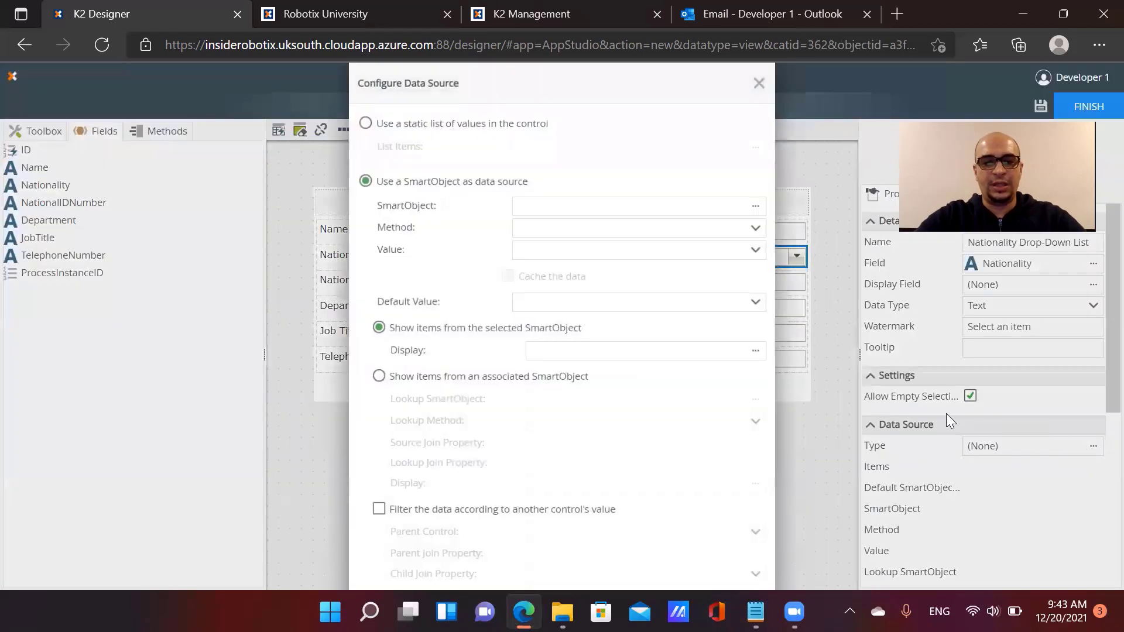
left_click(457, 130)
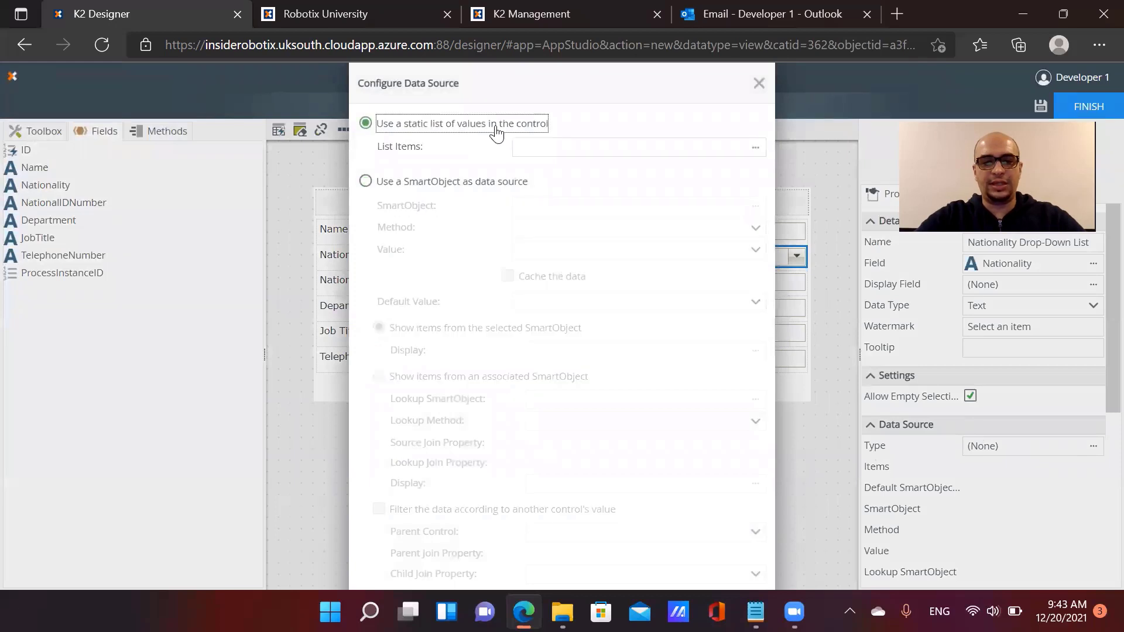
left_click(755, 153)
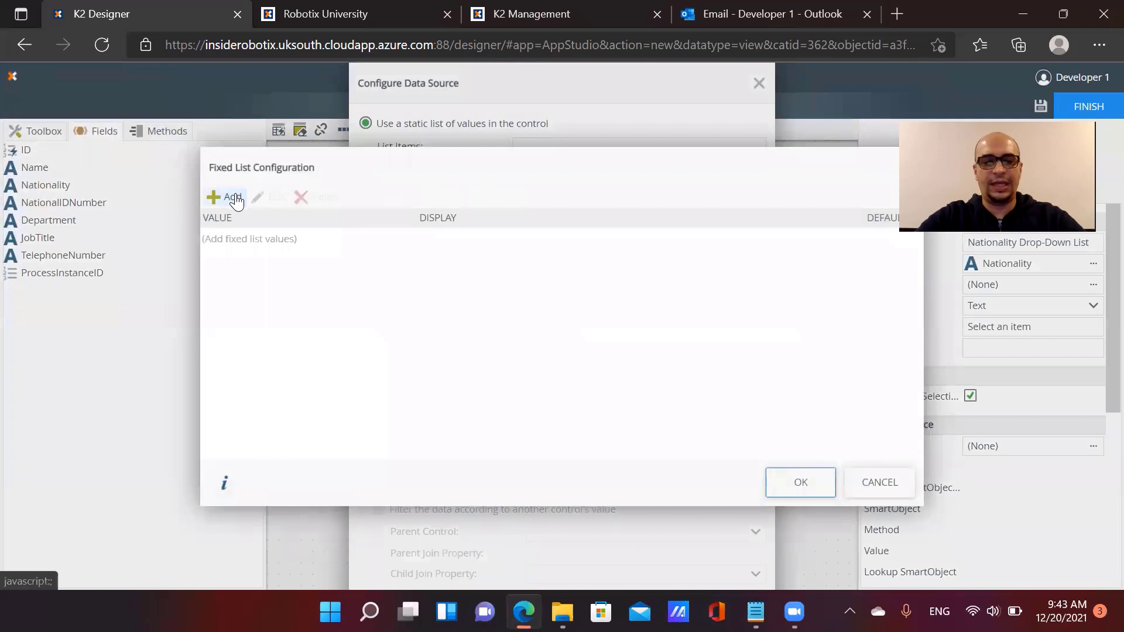
left_click(233, 198)
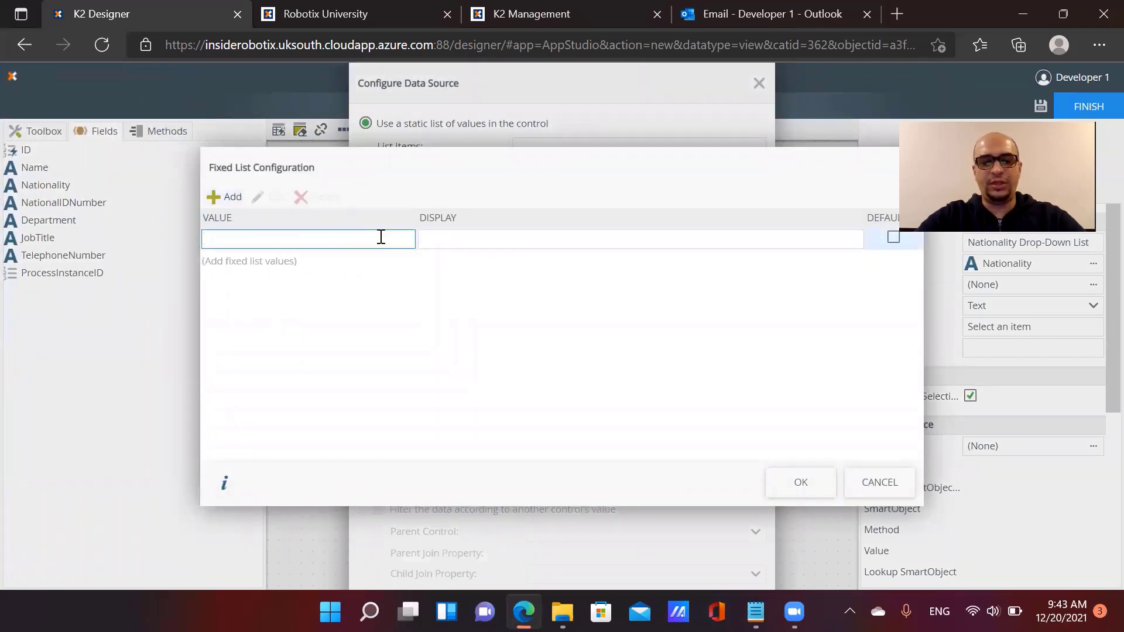
left_click(445, 241)
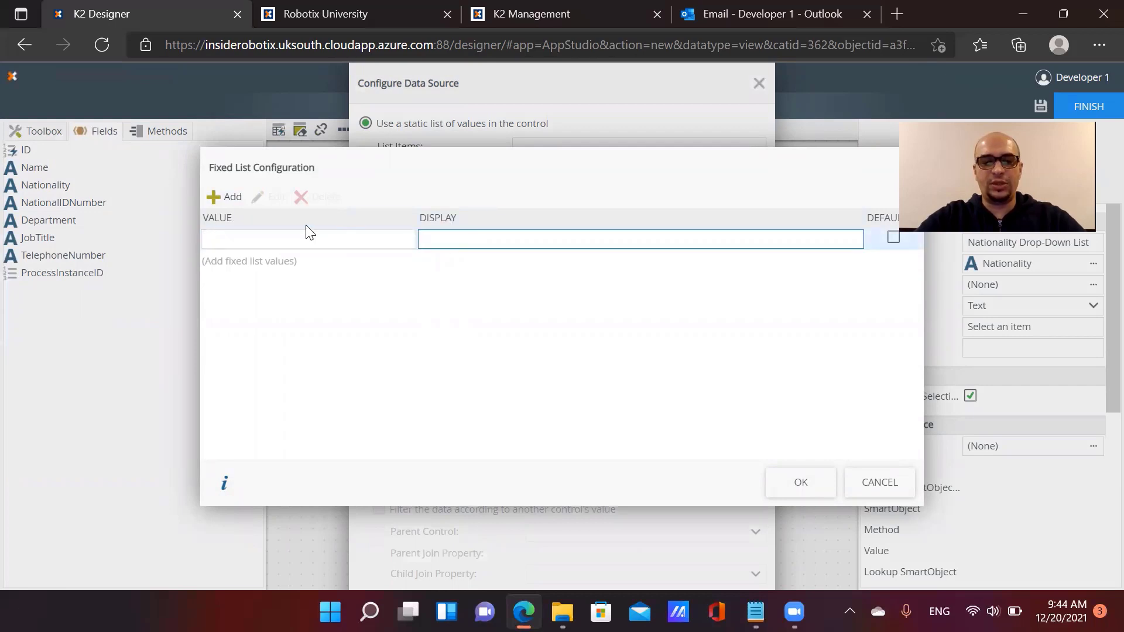
left_click(226, 237)
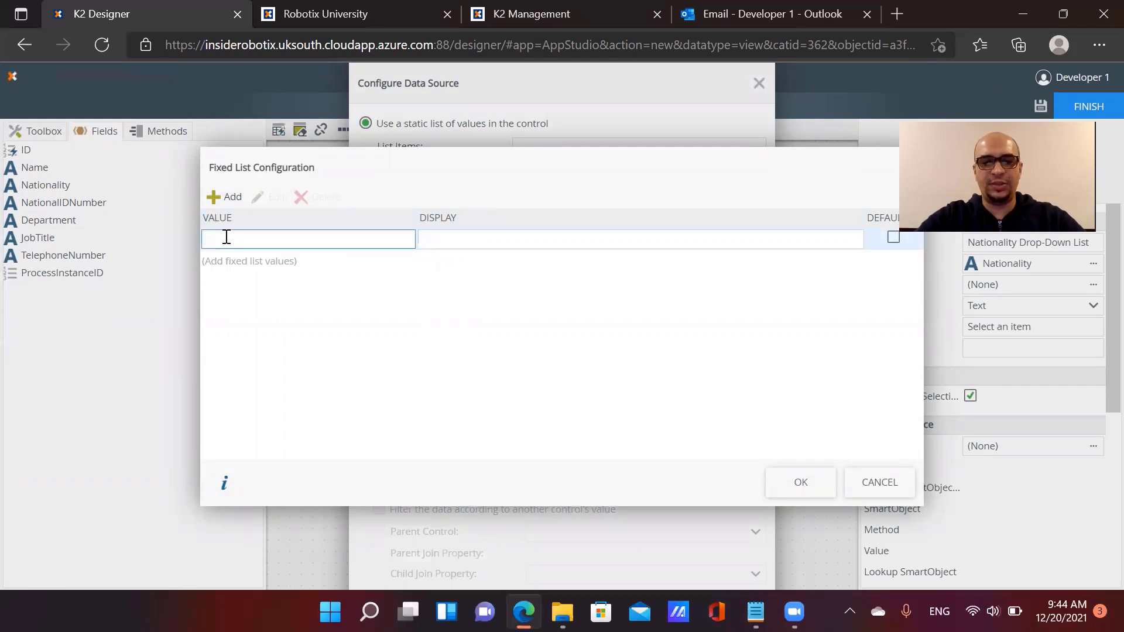
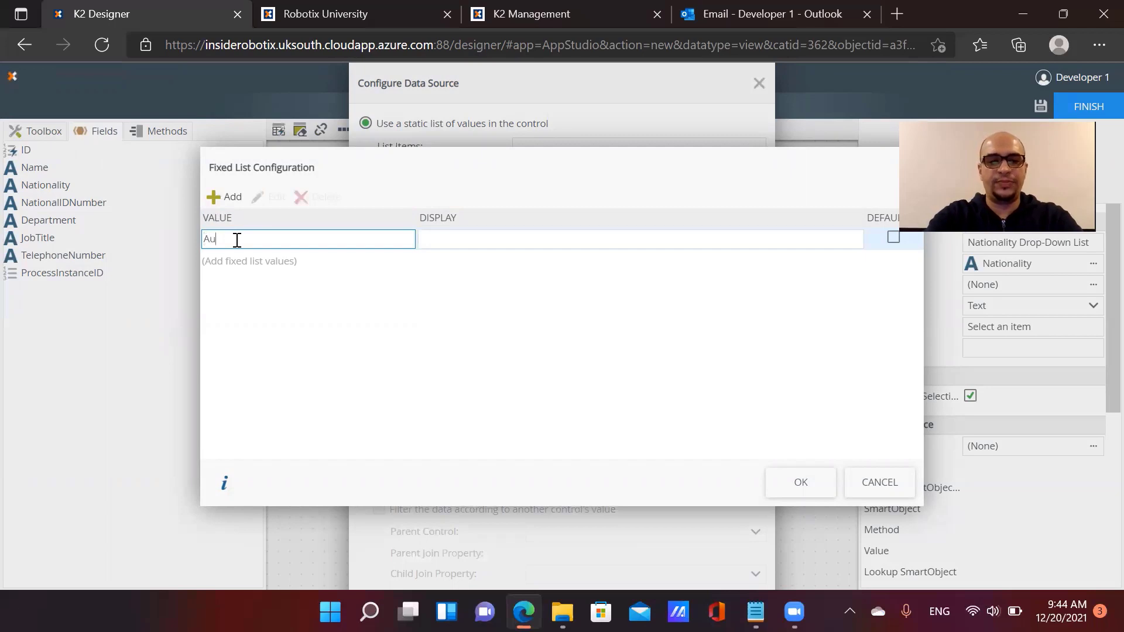
Add Australian and American as fixed list items, each with matching display text
type("ria")
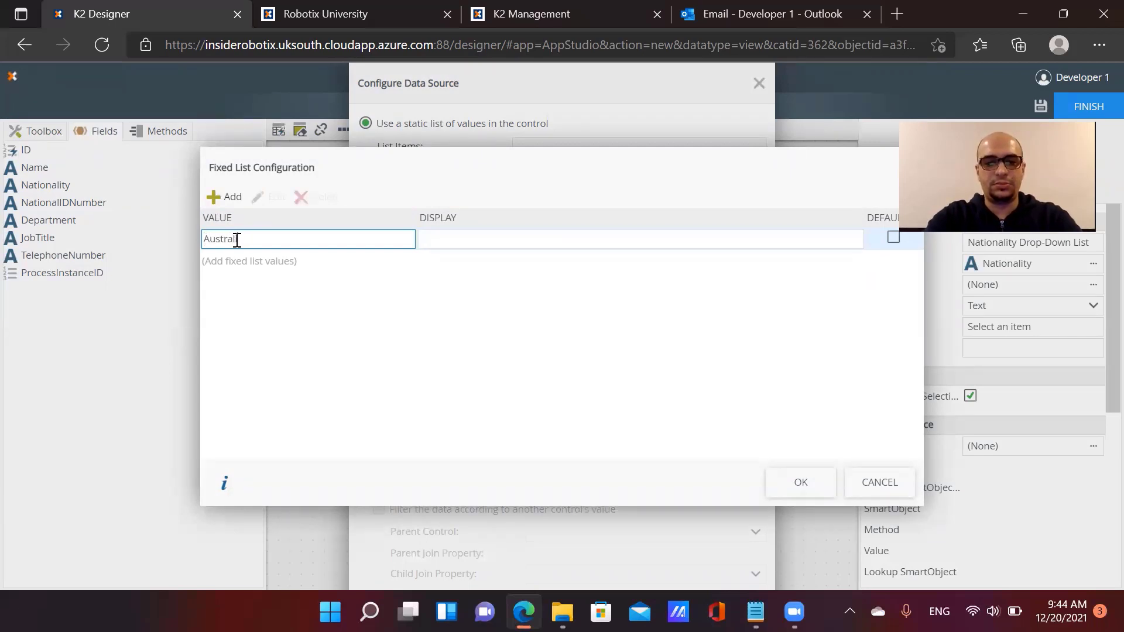
type("ian")
key("Tab")
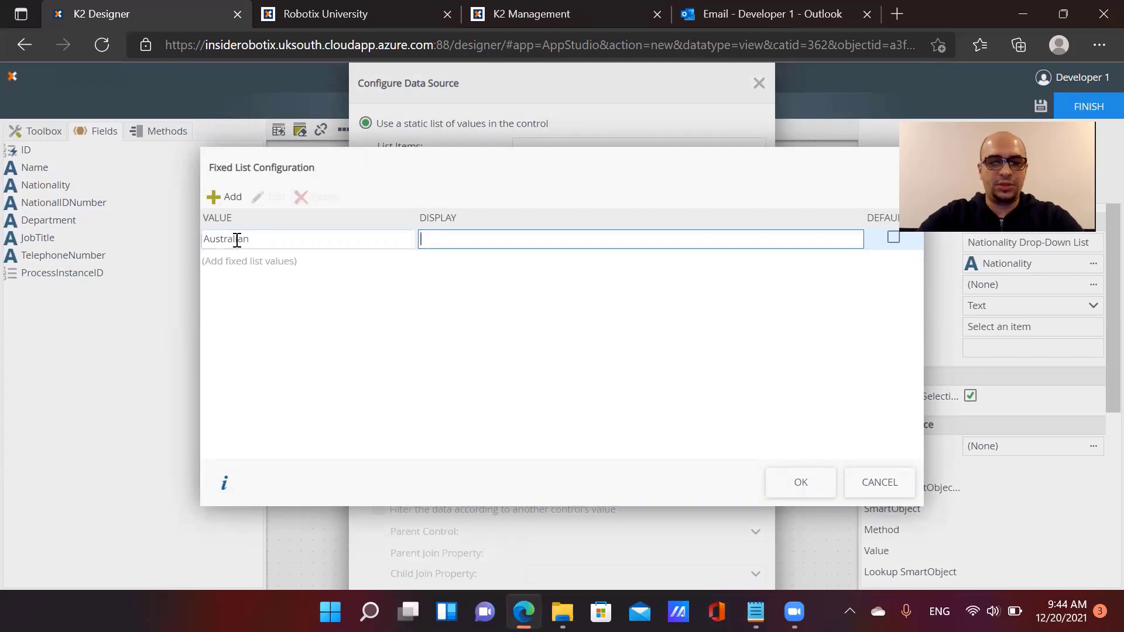
left_click(238, 241)
key("ctrl+c")
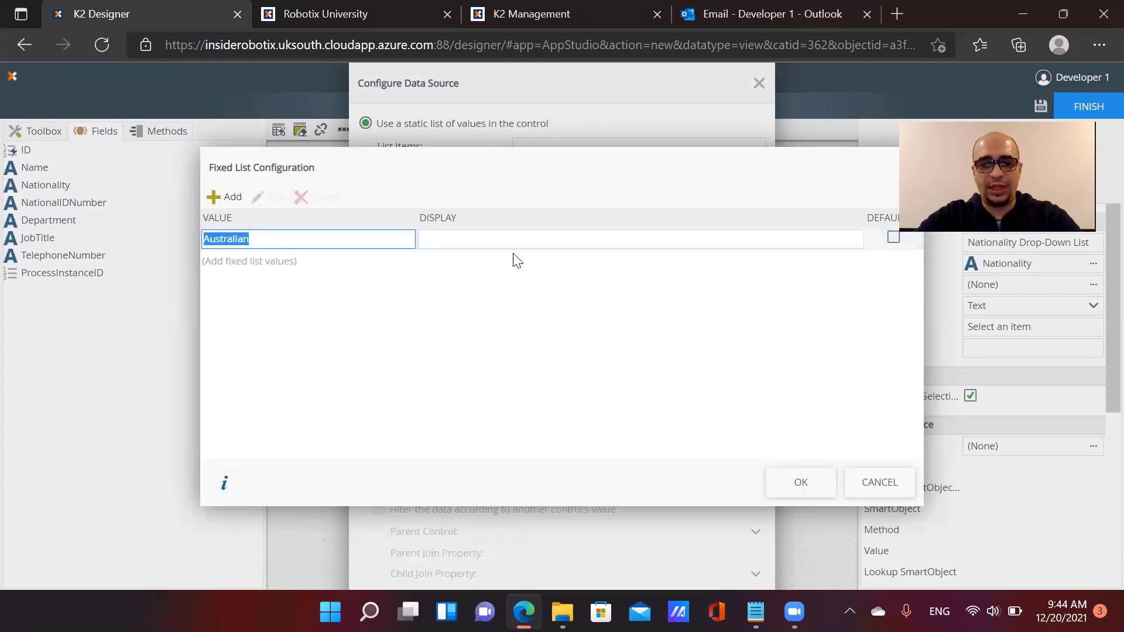
left_click(539, 238)
key("ctrl+v")
left_click(222, 197)
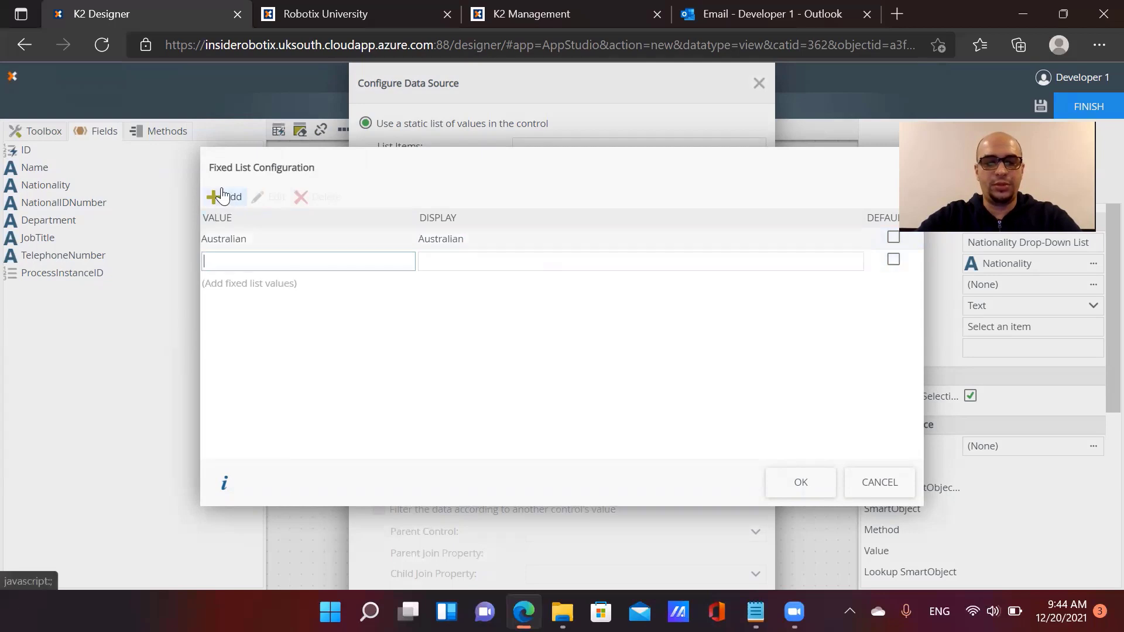
type("American")
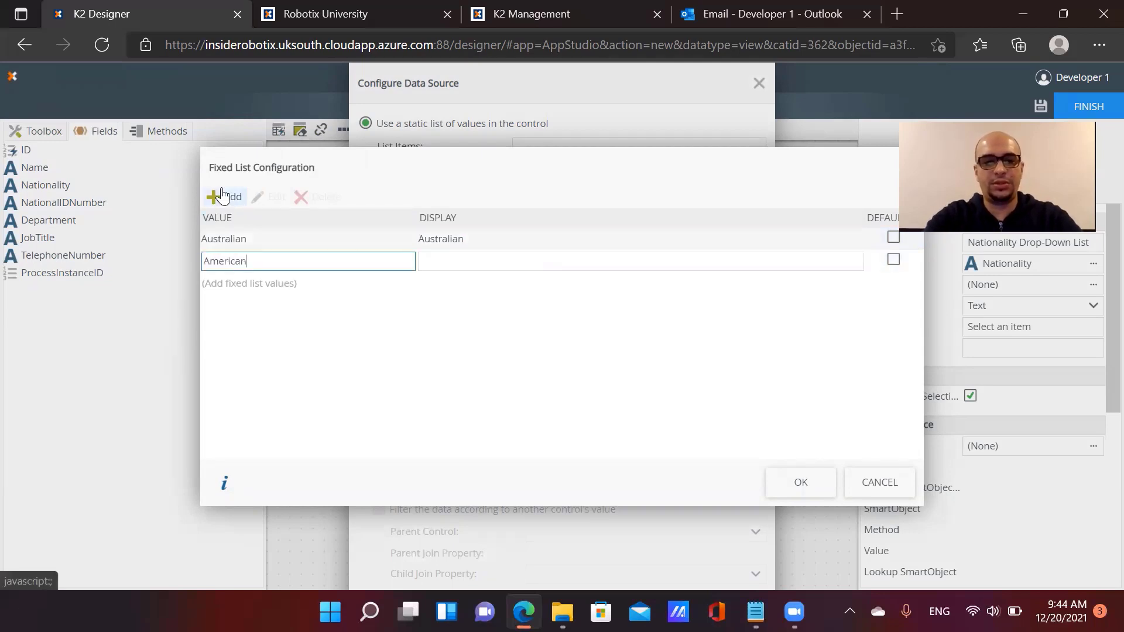
key("ctrl+a")
key("ctrl+c")
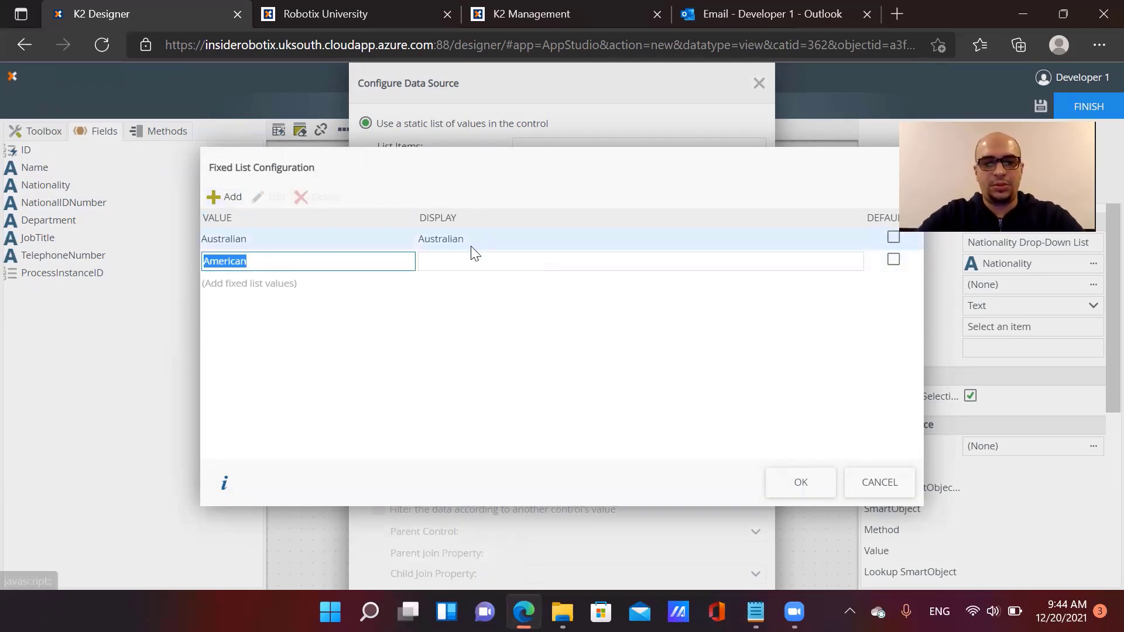
left_click(470, 260)
key("ctrl+v")
Add British as the third item and apply the static list to the Nationality drop-down
left_click(227, 204)
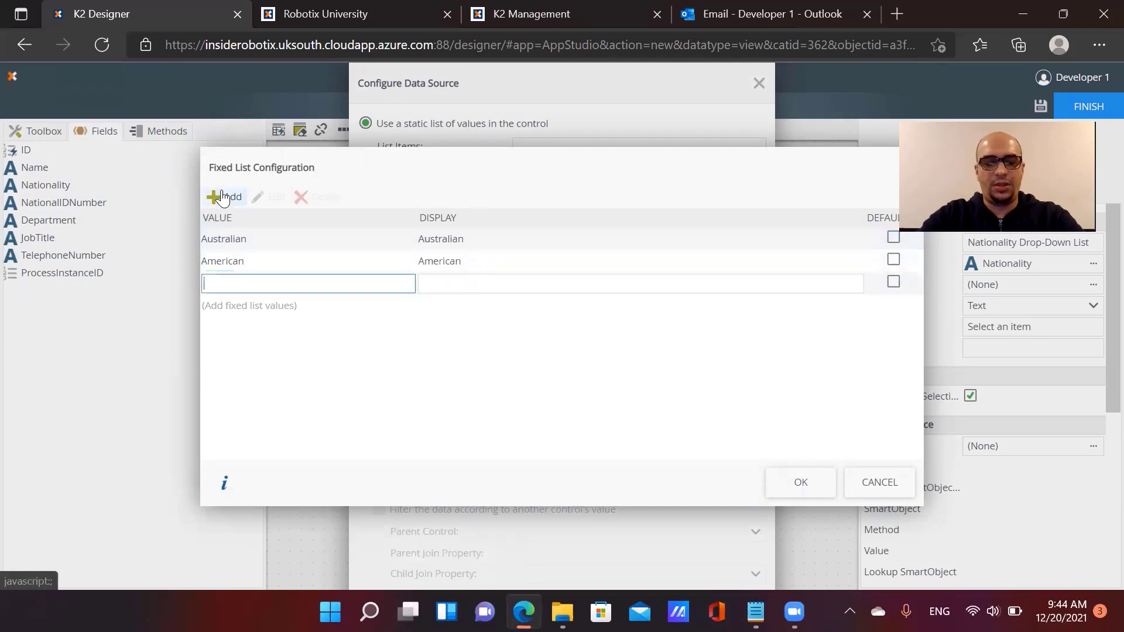
type("British")
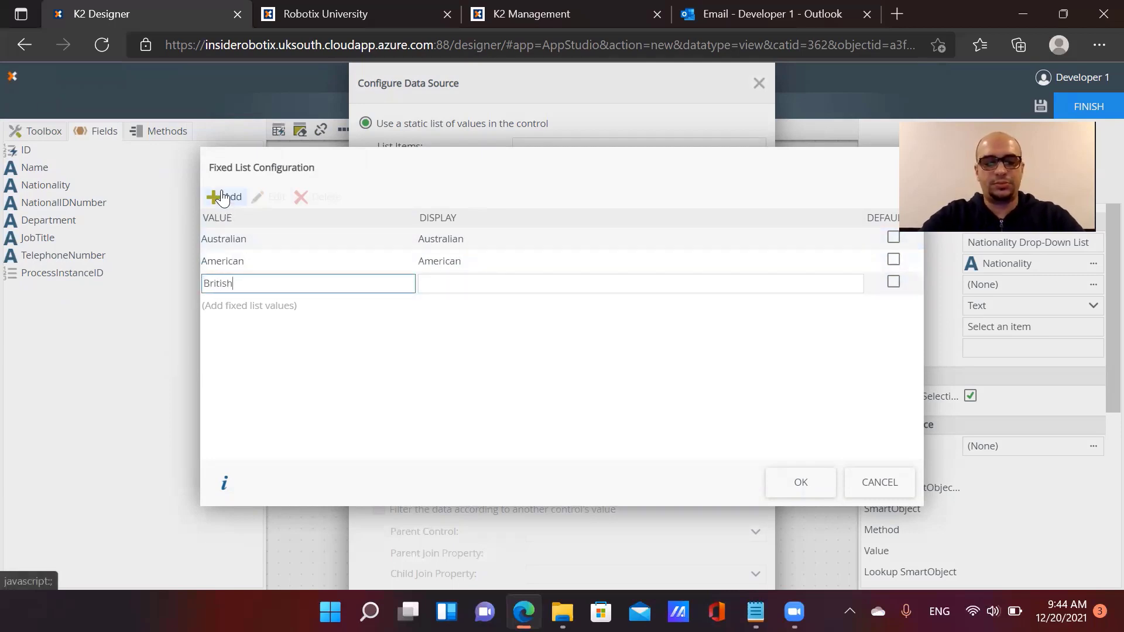
key("ctrl+a")
key("ctrl+c")
left_click(569, 284)
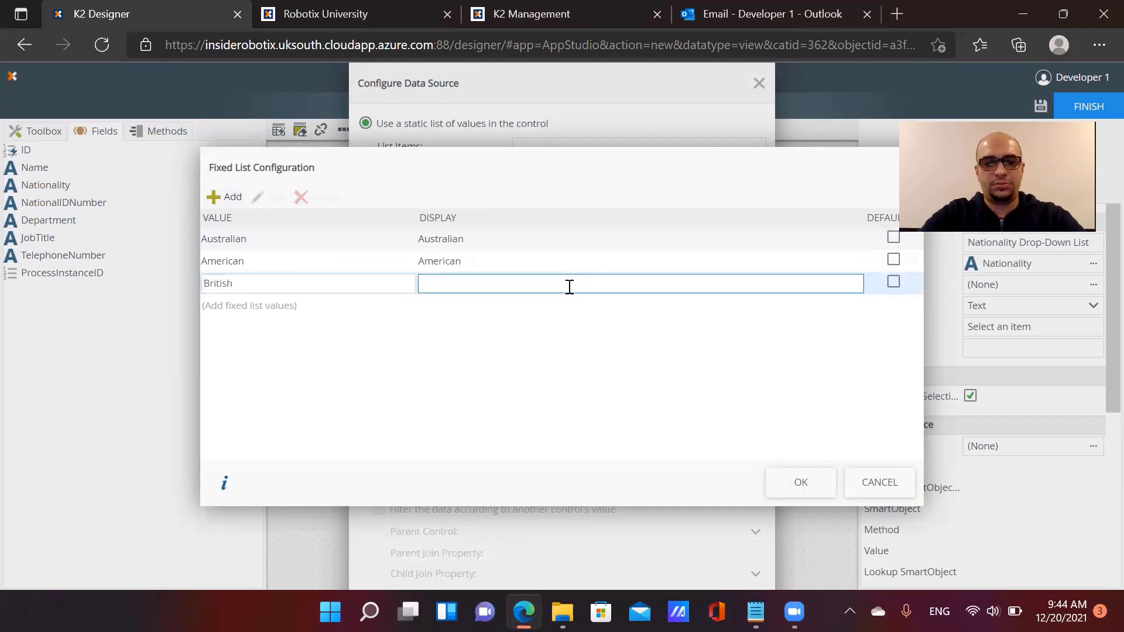
key("ctrl+v")
left_click(797, 483)
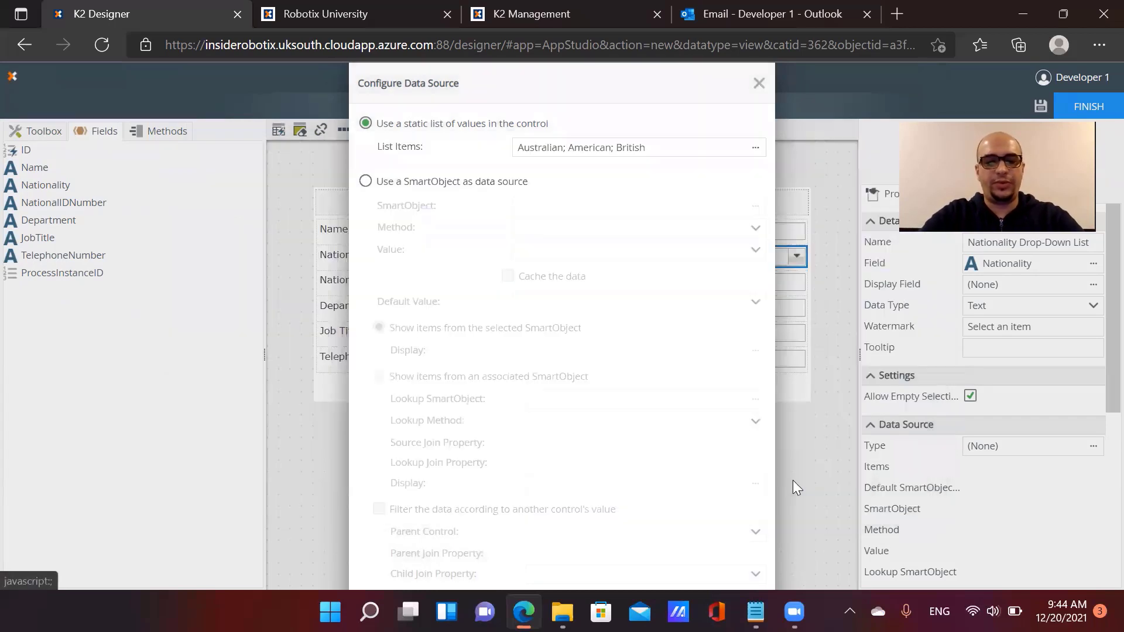
scroll(662, 468, "down", 1)
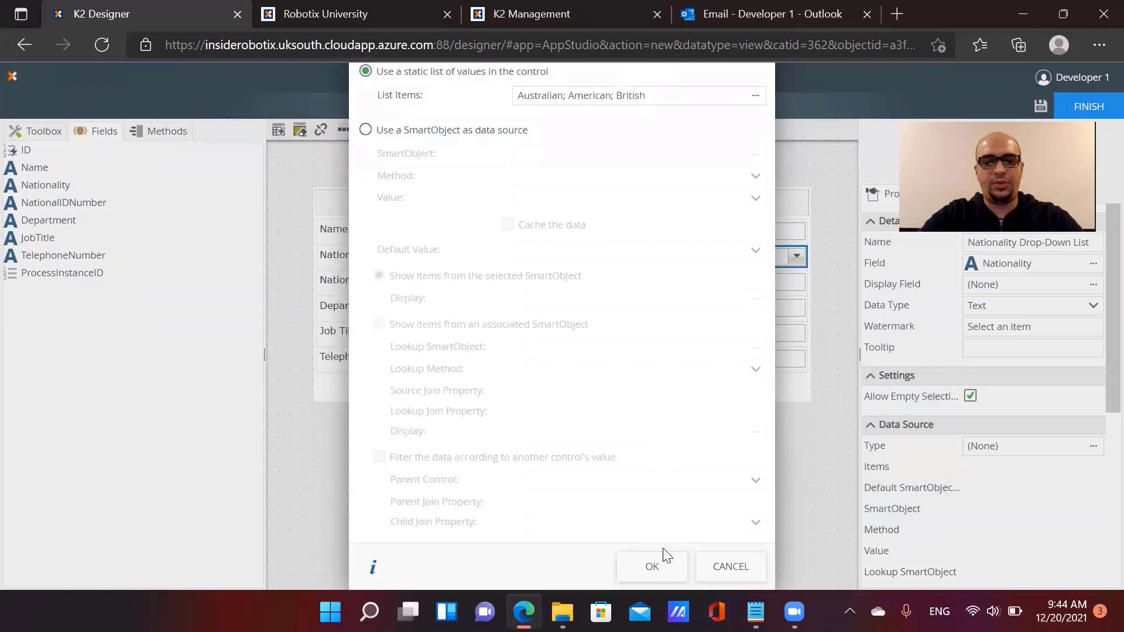
left_click(652, 565)
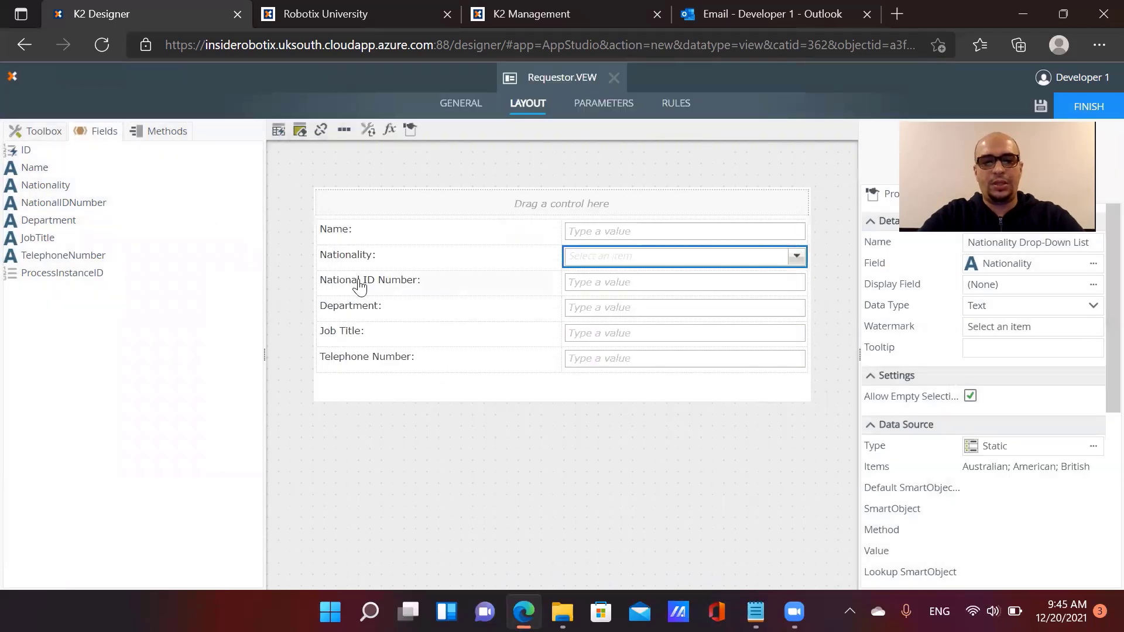
Change the Department textbox's control type to a Drop-Down List
left_click(631, 288)
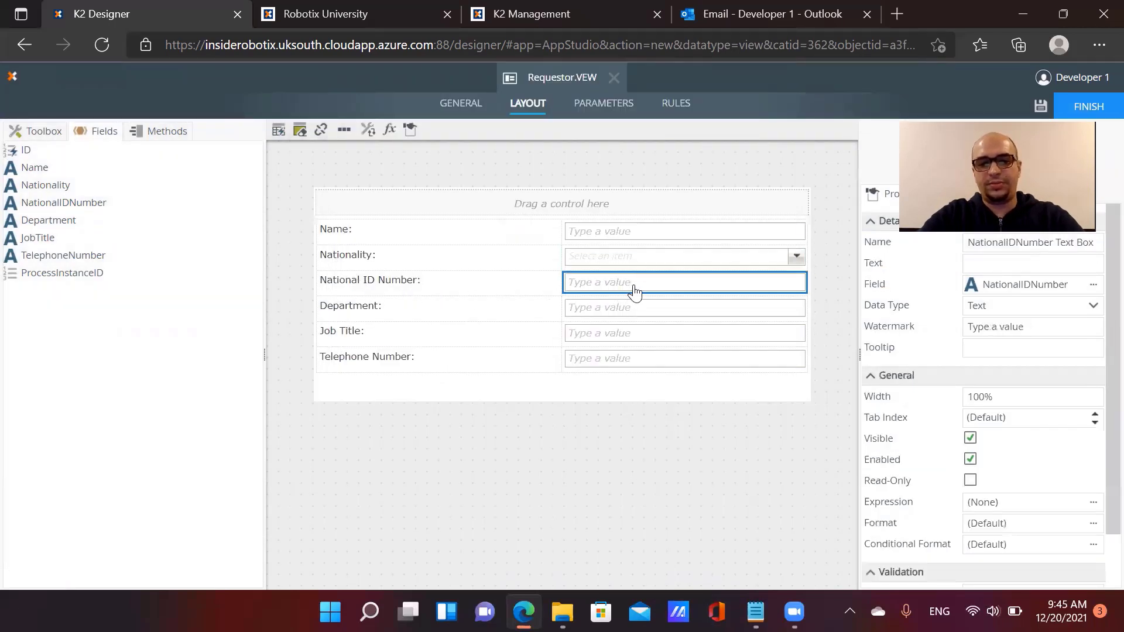
left_click(635, 313)
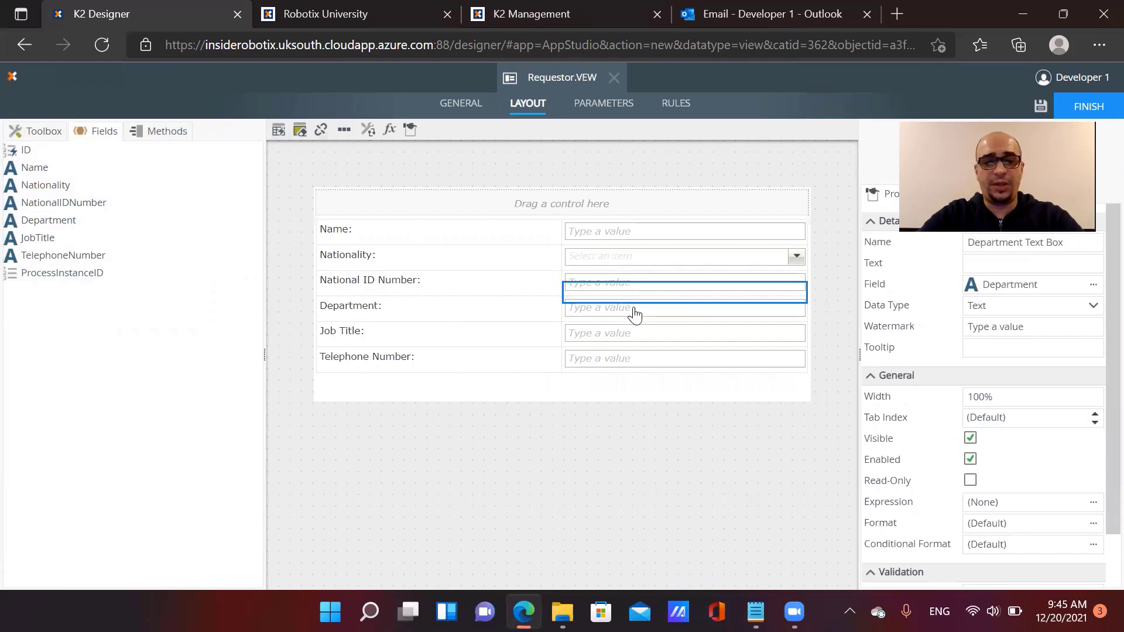
left_click(367, 130)
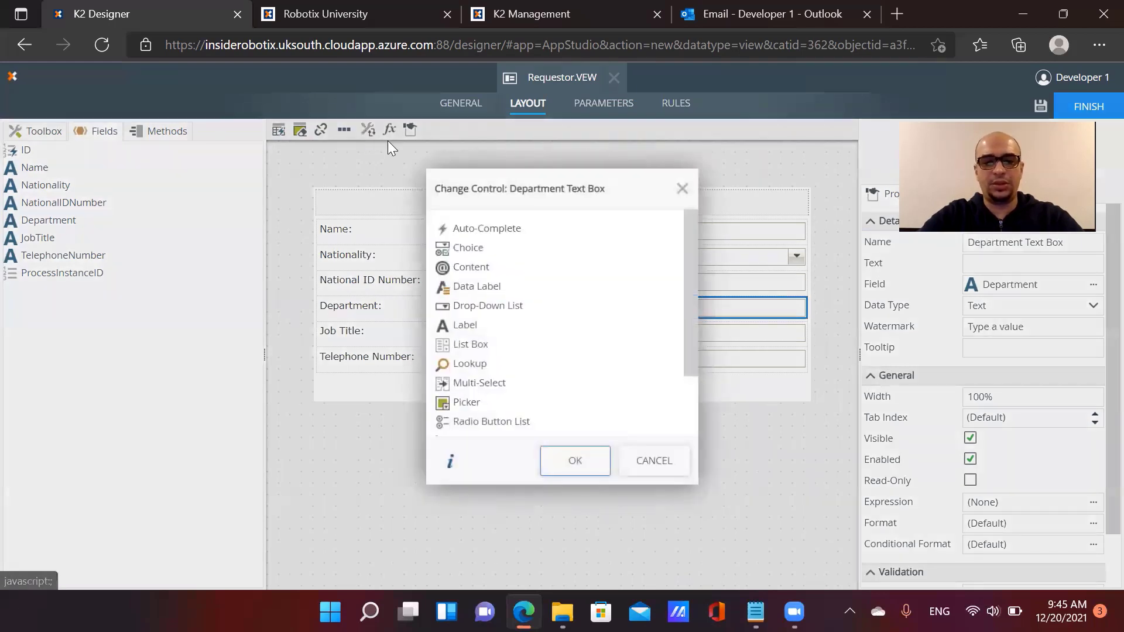
left_click(481, 307)
left_click(575, 462)
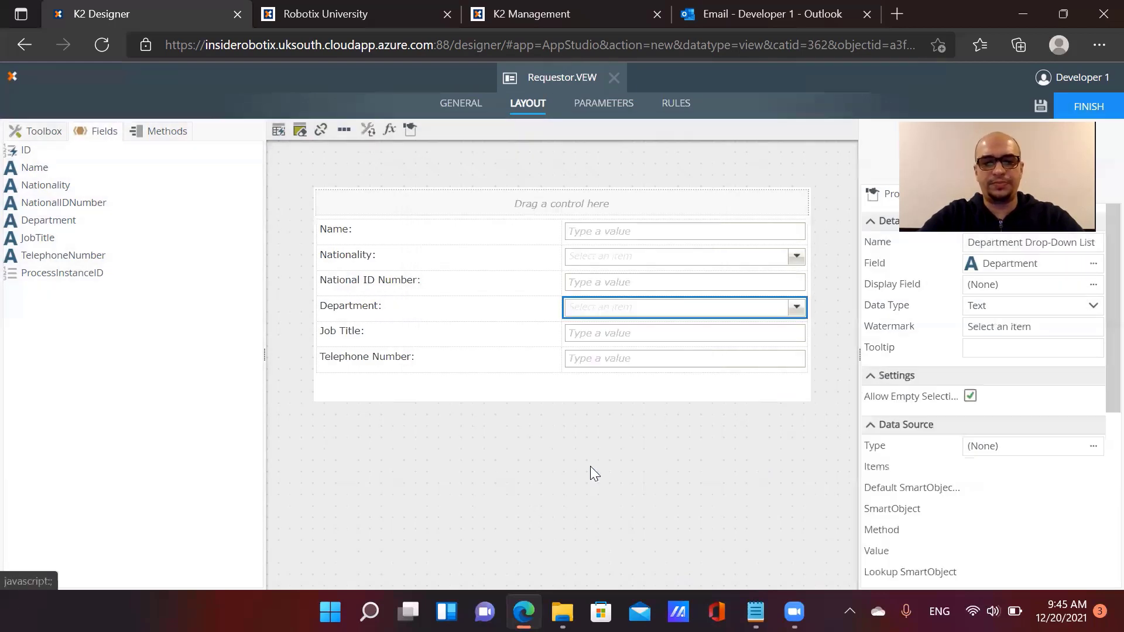
Give Department a static list data source with an IT item displayed as Information Technology
left_click(1093, 446)
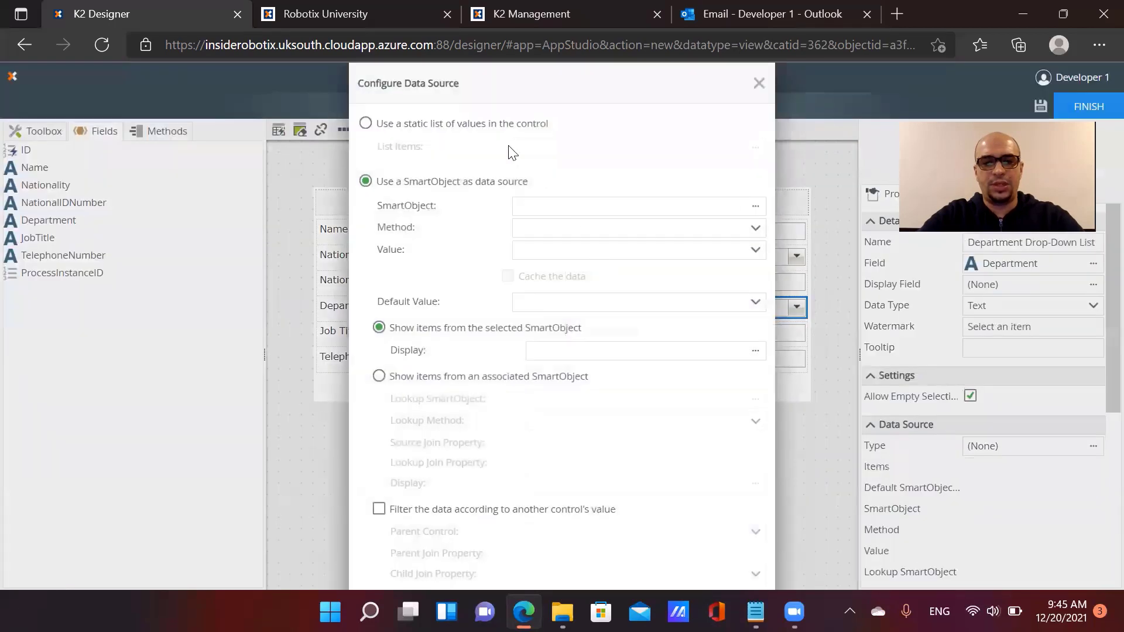
left_click(498, 124)
left_click(755, 147)
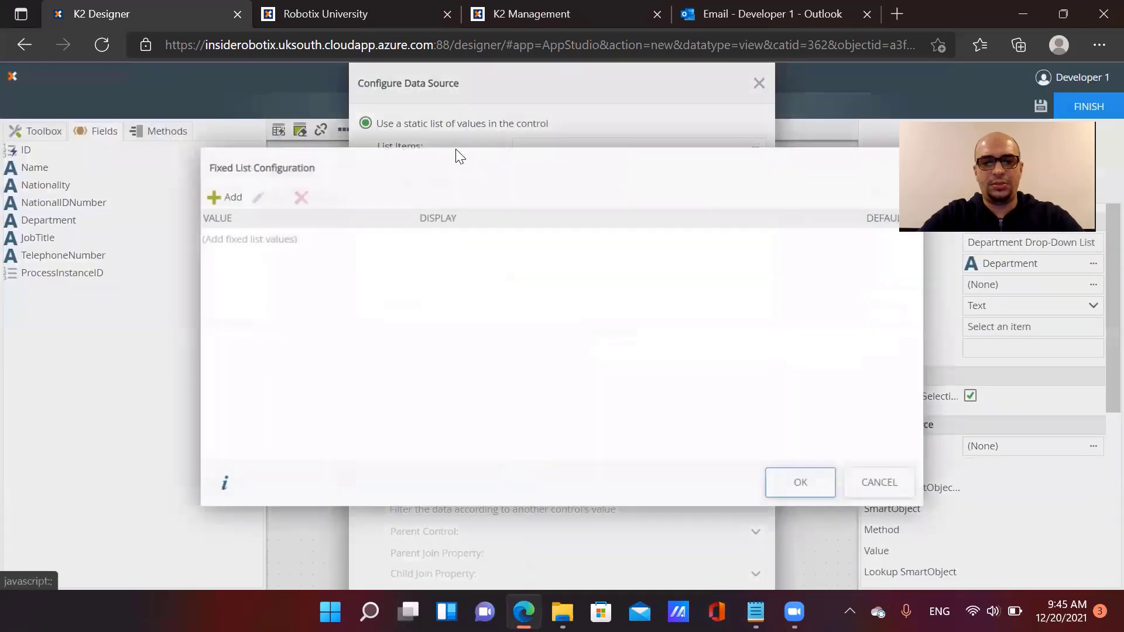
left_click(223, 196)
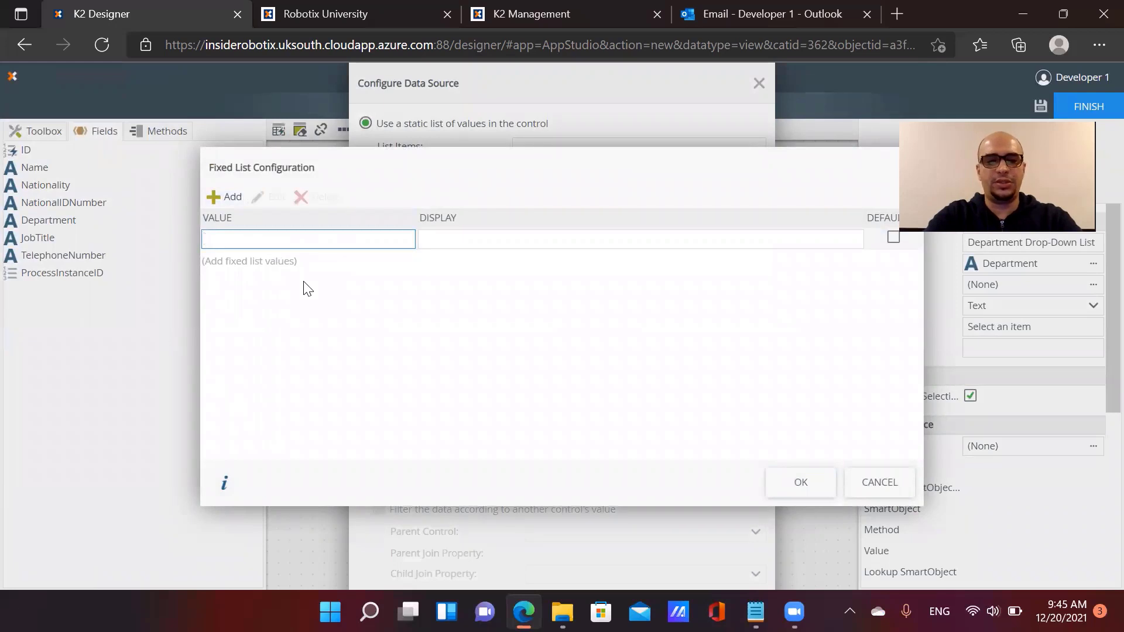
key("Tab")
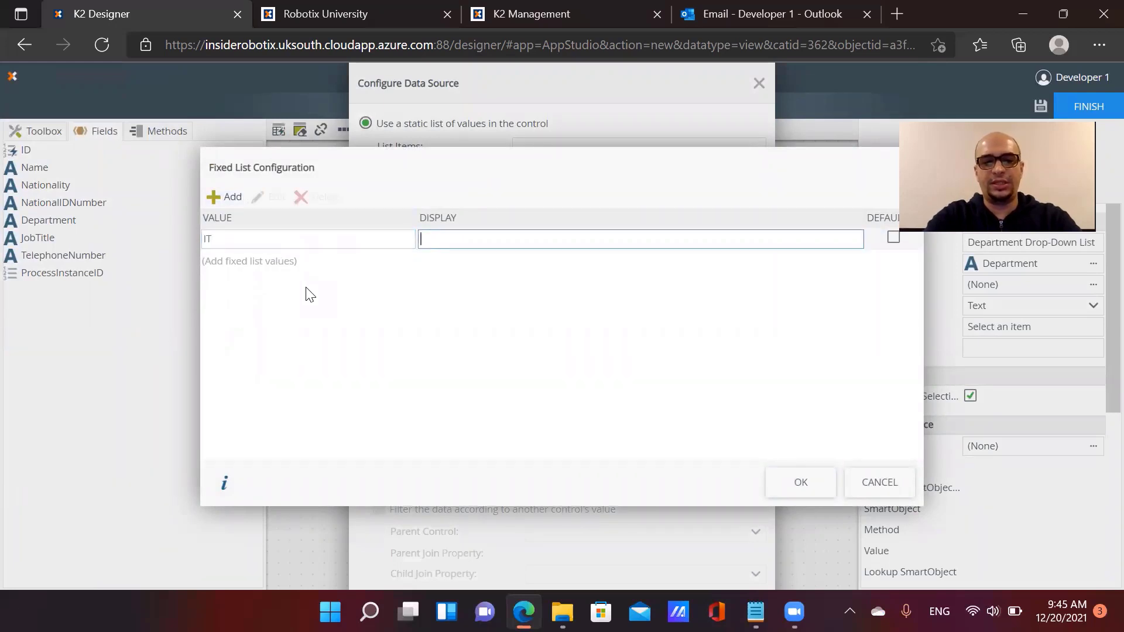
type("Informatio")
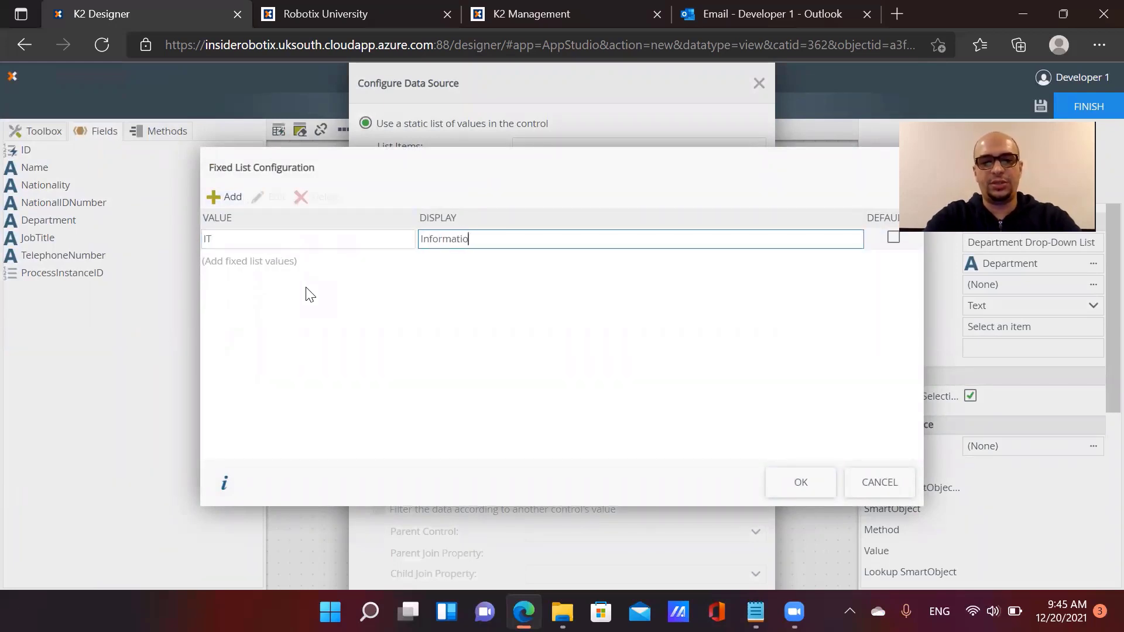
type("n Technology")
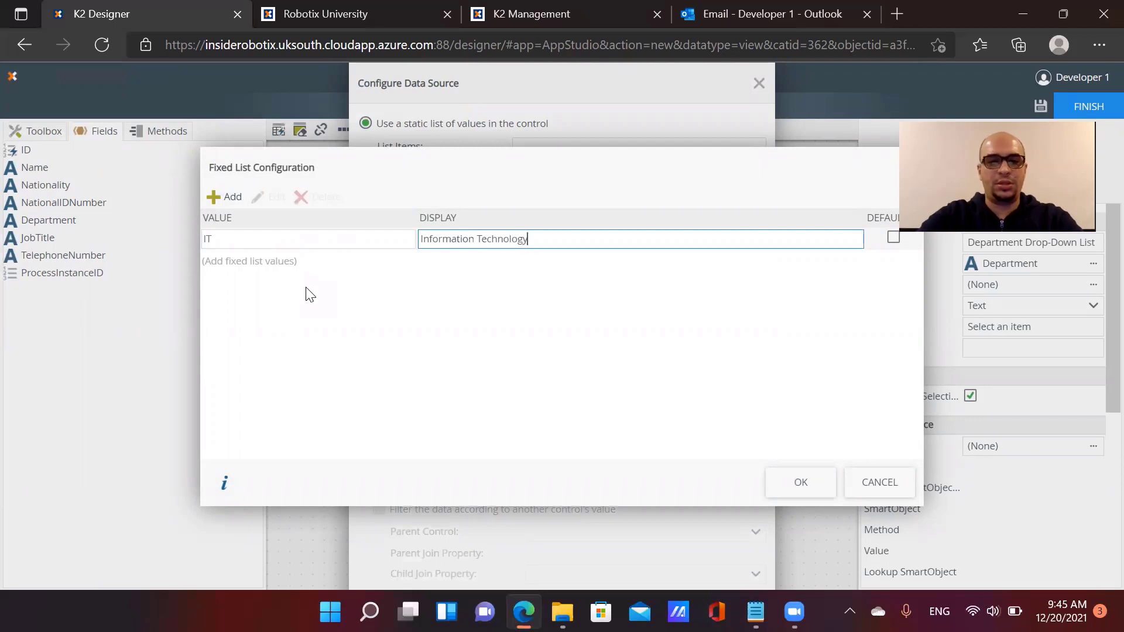
Add HR displayed as Human Resources and a Finance item to the department list
left_click(220, 199)
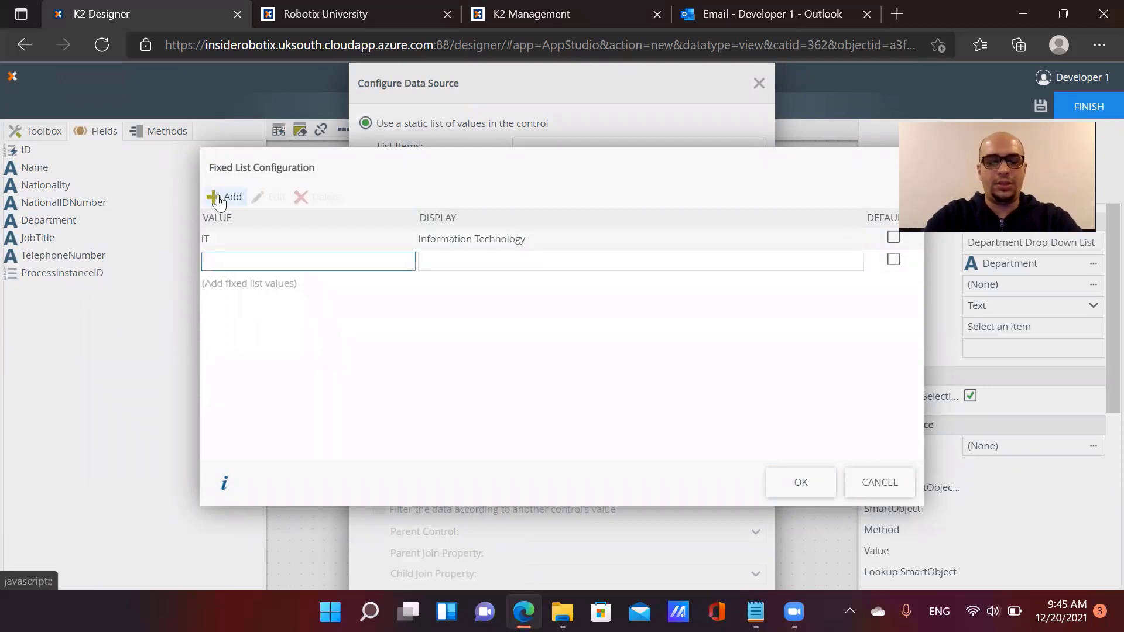
type("HR")
key("Tab")
type("Huma")
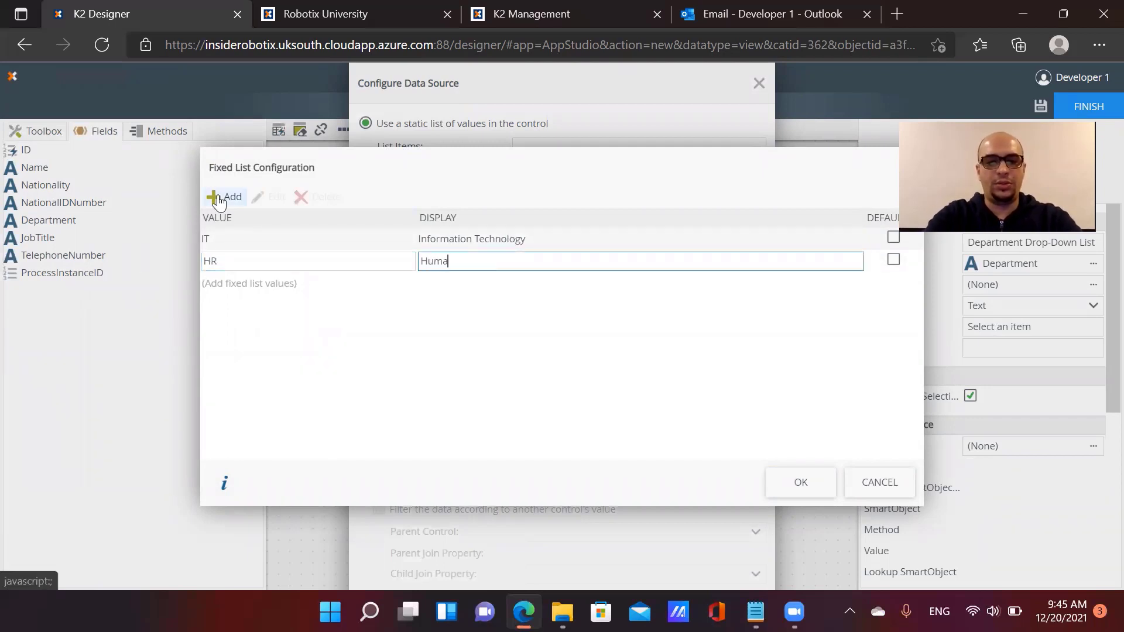
type("n Resources")
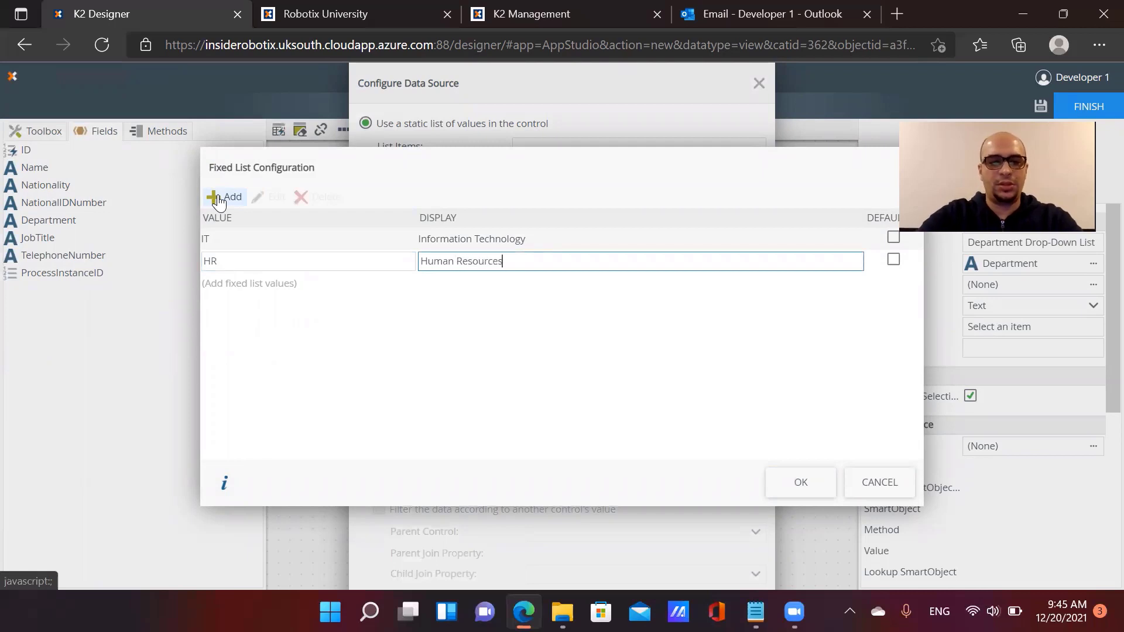
left_click(220, 199)
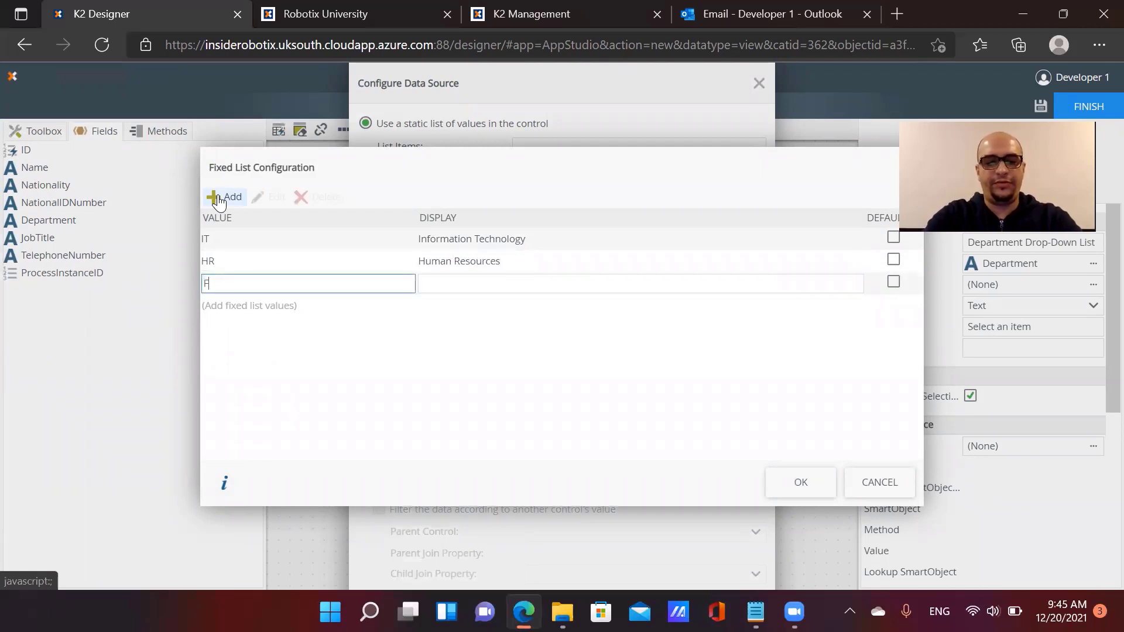
type("Finance")
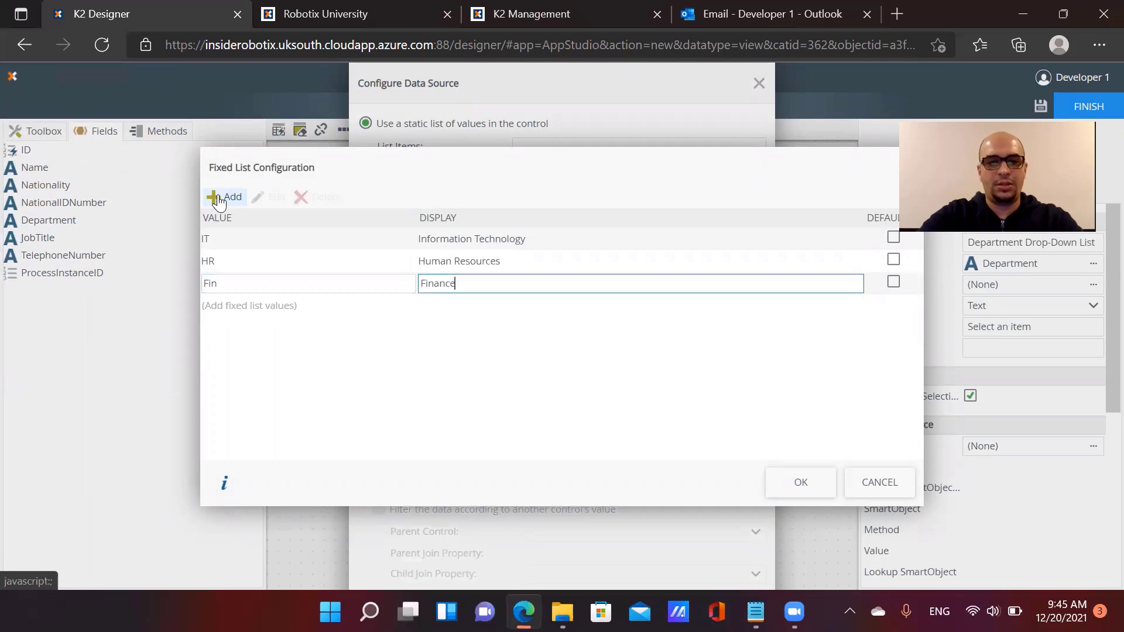
Add Legal displayed as Law and apply the static list to the Department drop-down
left_click(220, 199)
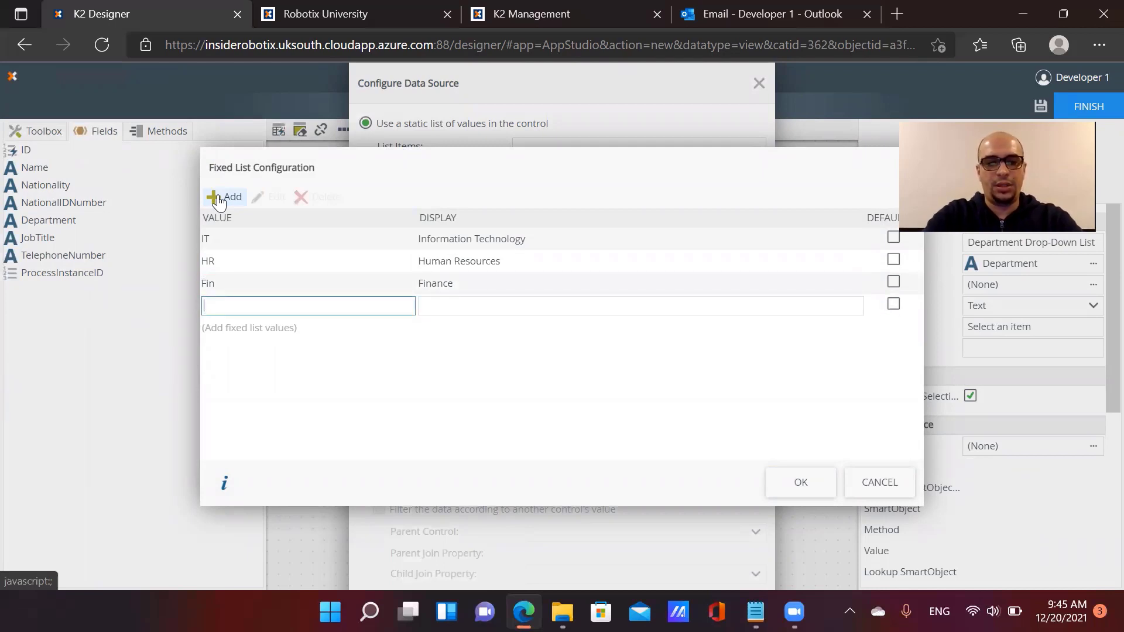
type("Lega")
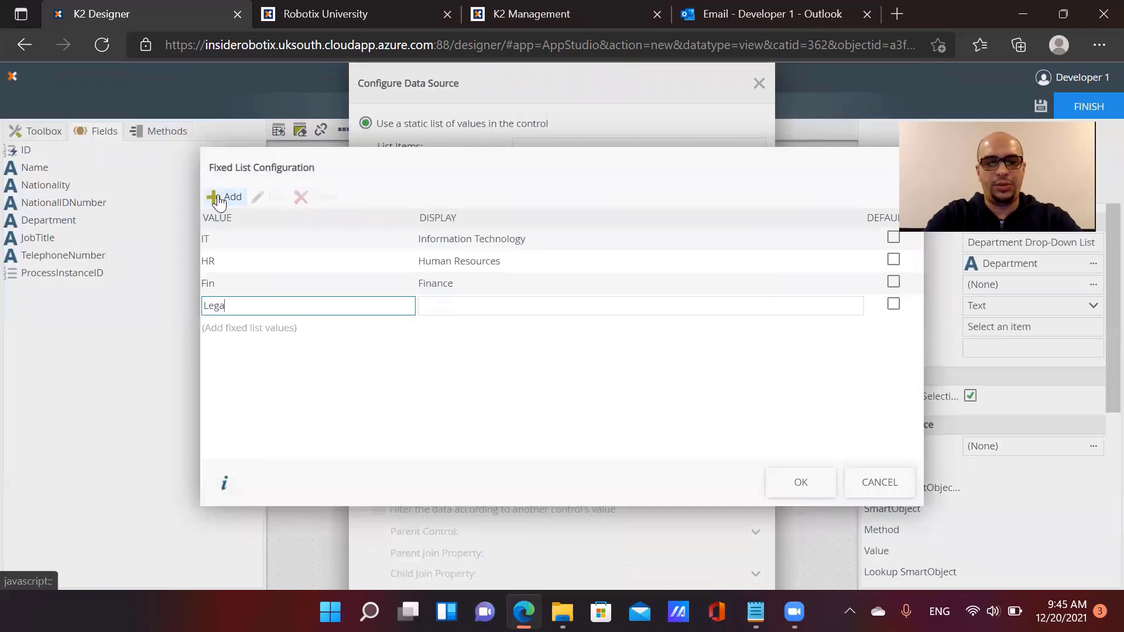
type("l")
key("Tab")
type("Law")
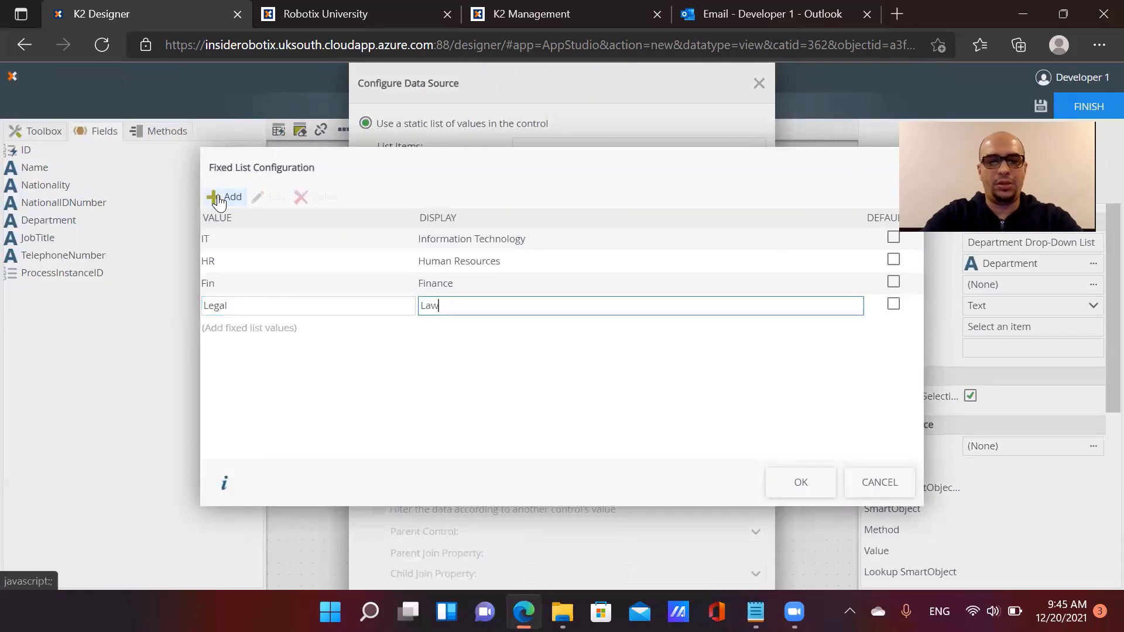
left_click(788, 483)
scroll(709, 110, "down", 2)
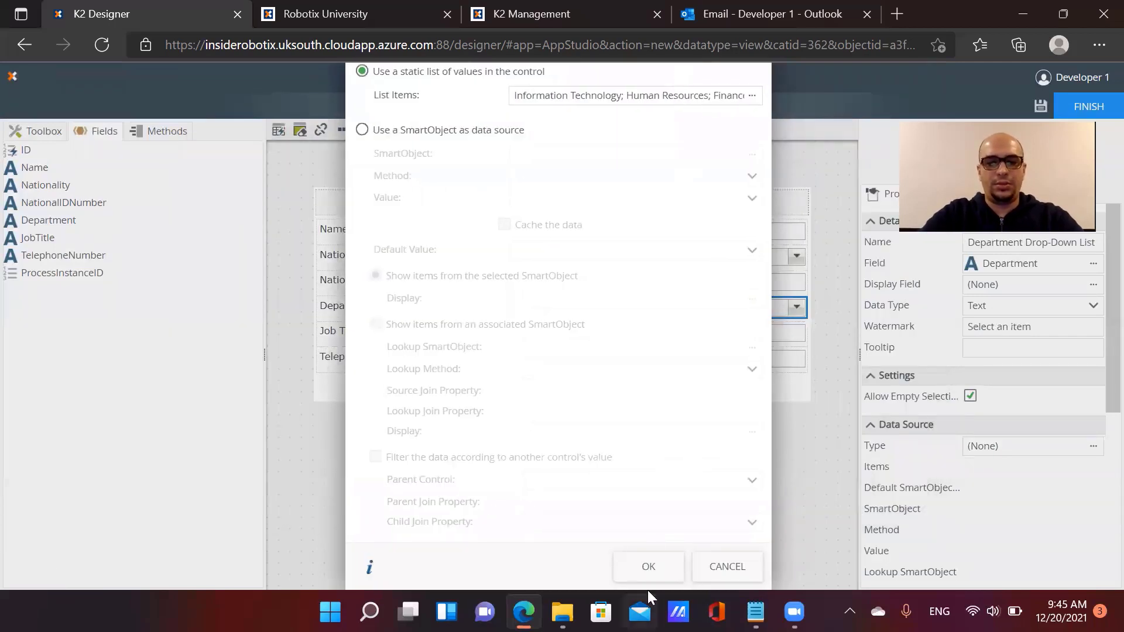
left_click(646, 572)
left_click(645, 338)
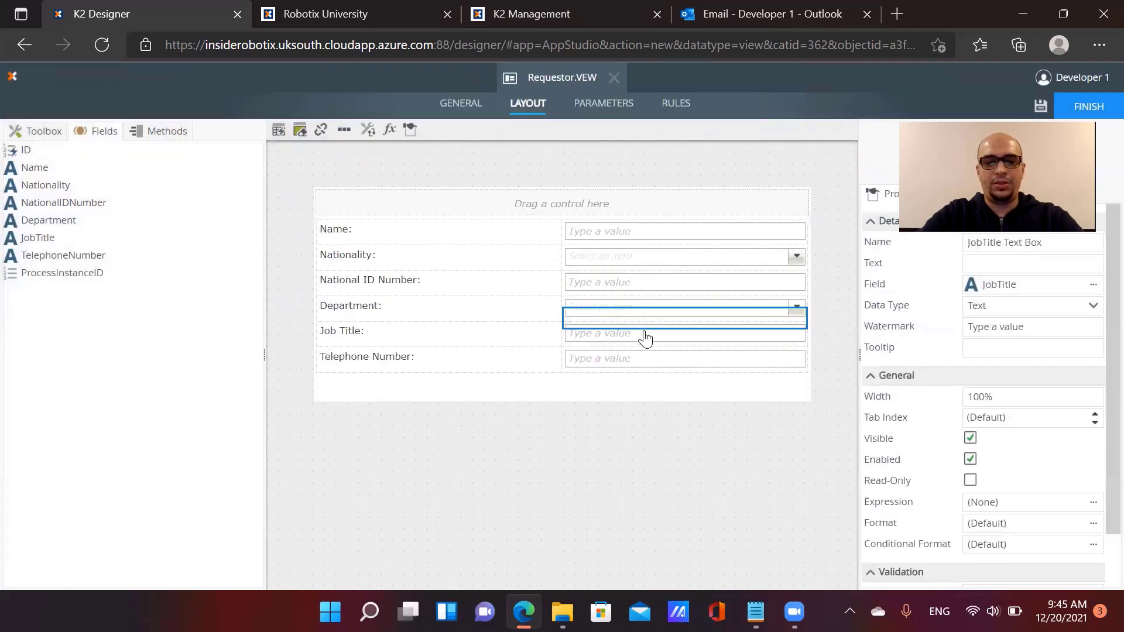
left_click(618, 364)
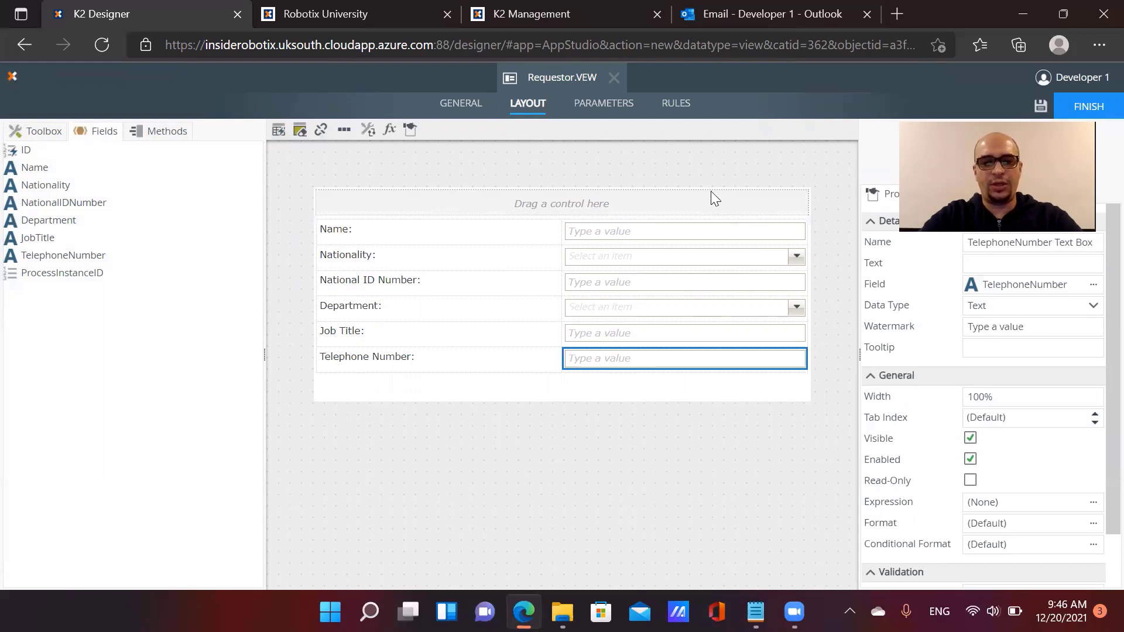
Add a ProcessInstanceID view parameter of type Number, then go to the view's Rules
left_click(611, 110)
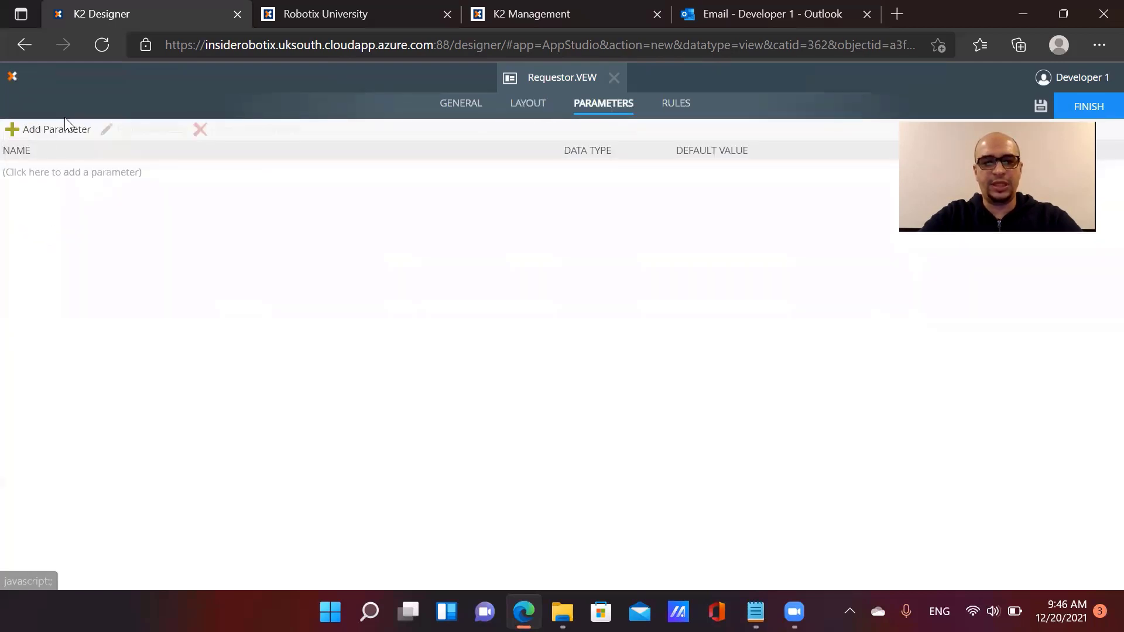
left_click(62, 136)
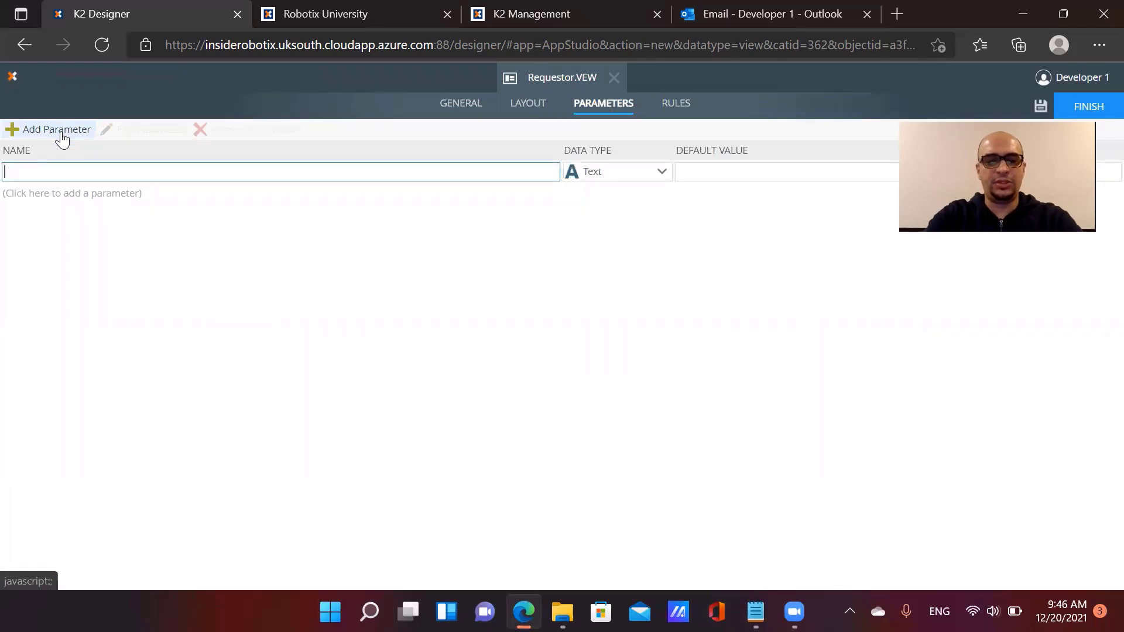
type("ProcessInstanceID")
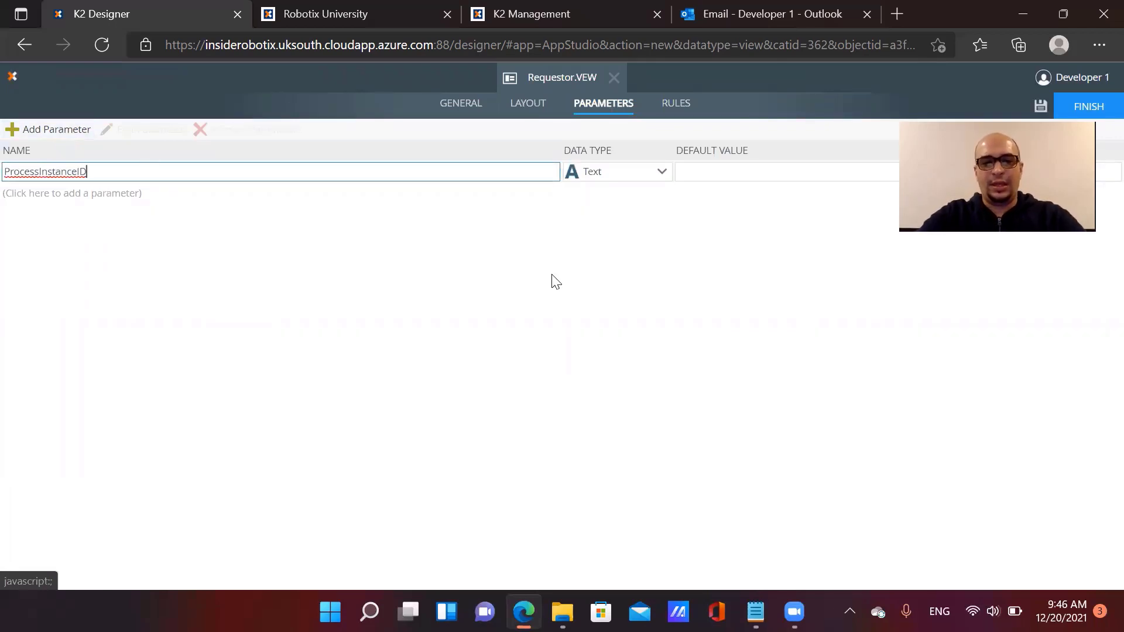
left_click(590, 174)
left_click(591, 227)
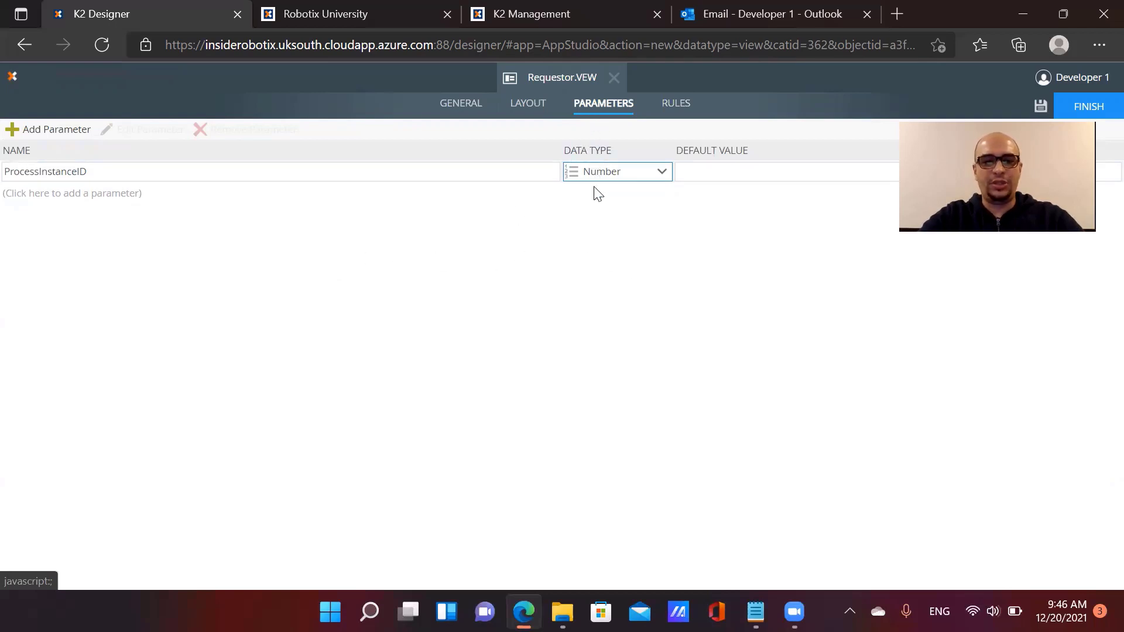
left_click(675, 111)
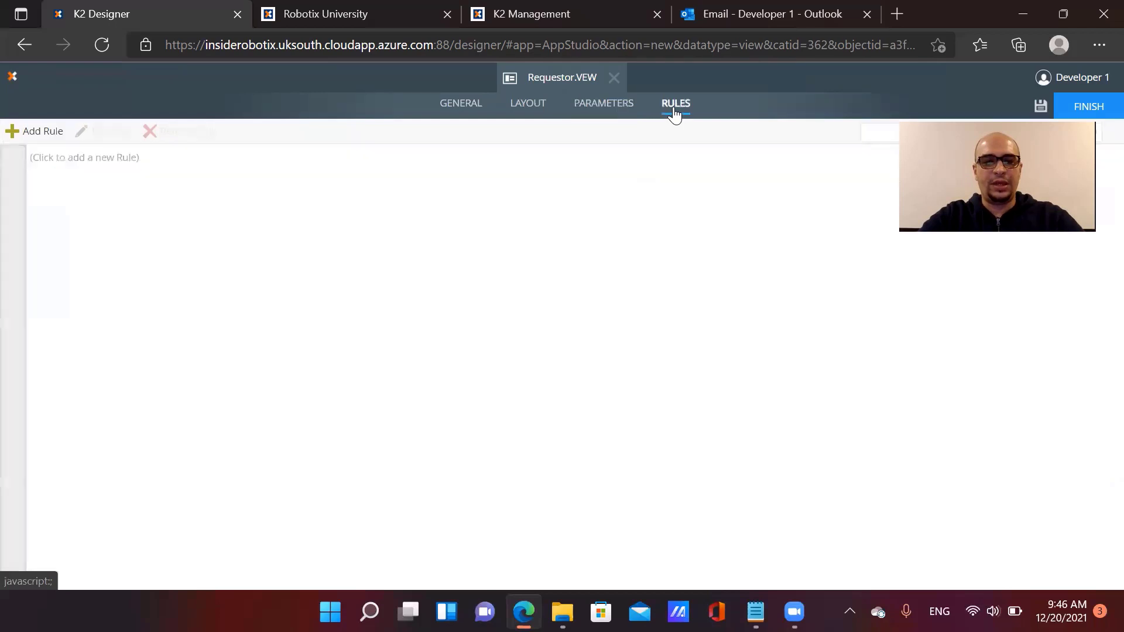
Start a new rule triggered when the view executes its Initialize method
left_click(41, 135)
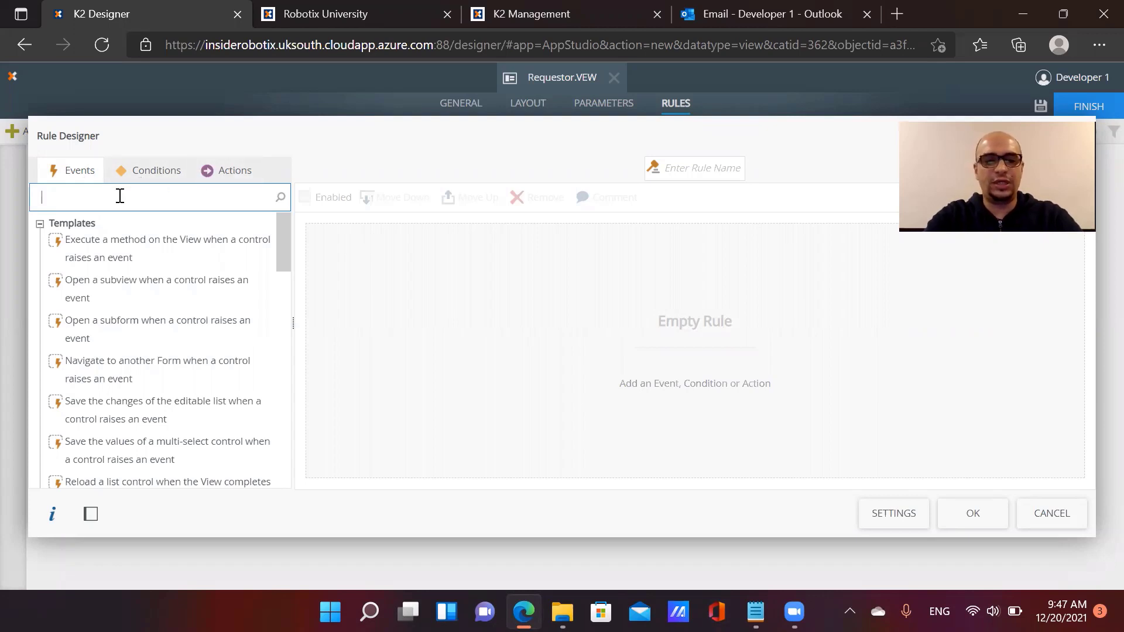
type("view")
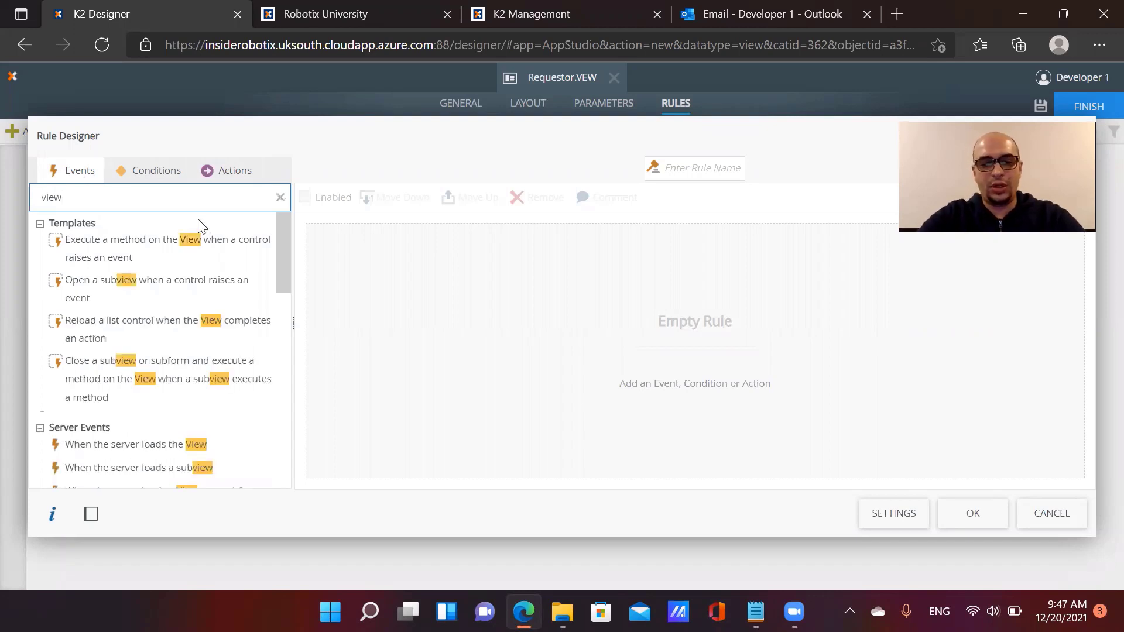
scroll(197, 257, "down", 1)
scroll(161, 333, "down", 3)
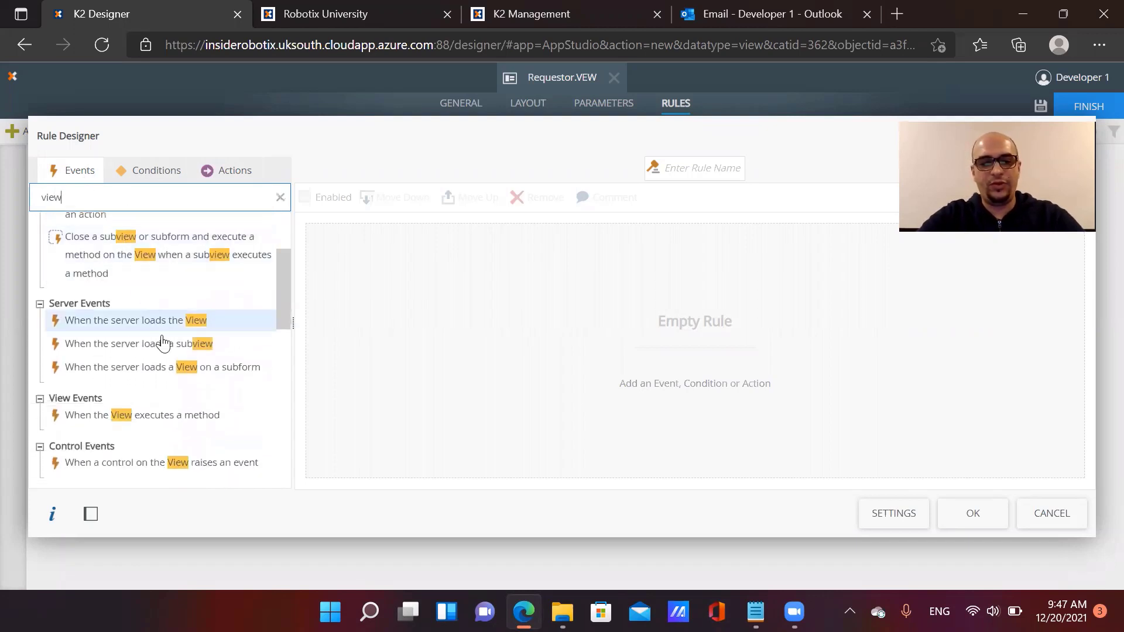
double_click(183, 425)
left_click(455, 237)
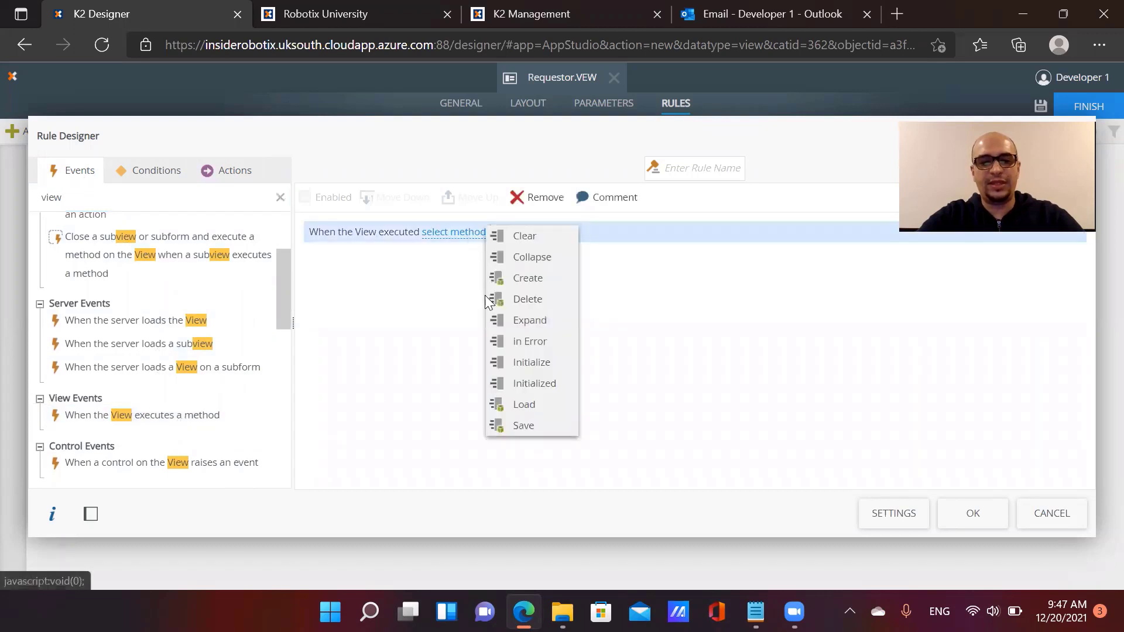
left_click(526, 365)
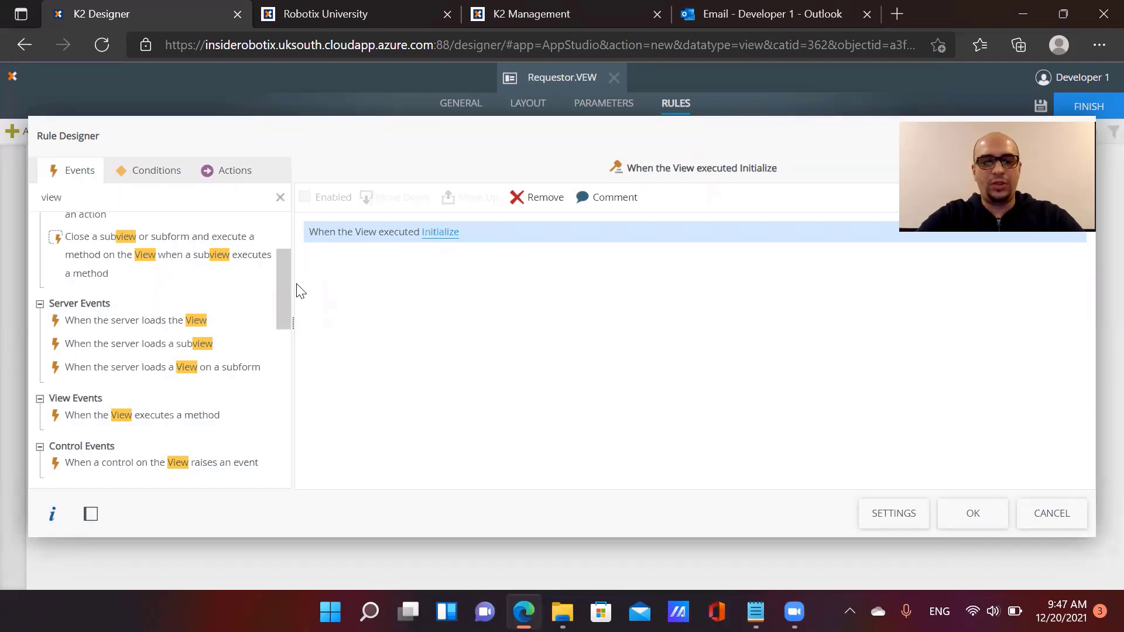
Add a 'ProcessInstanceID has been specified' condition with an Execute a SmartObject method action
left_click(153, 170)
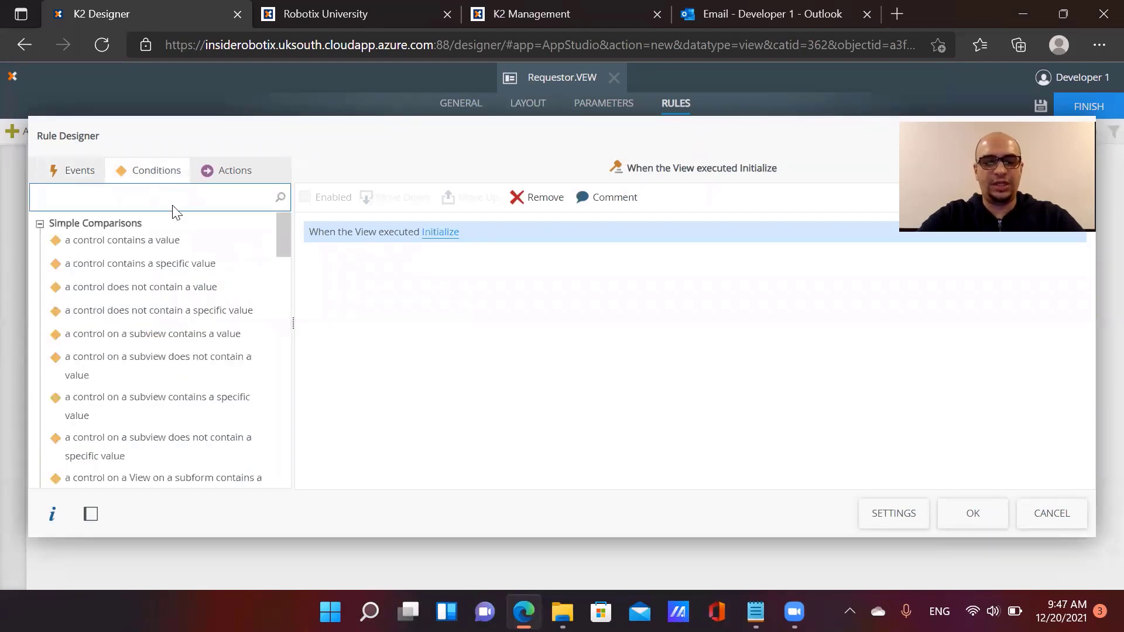
type("param")
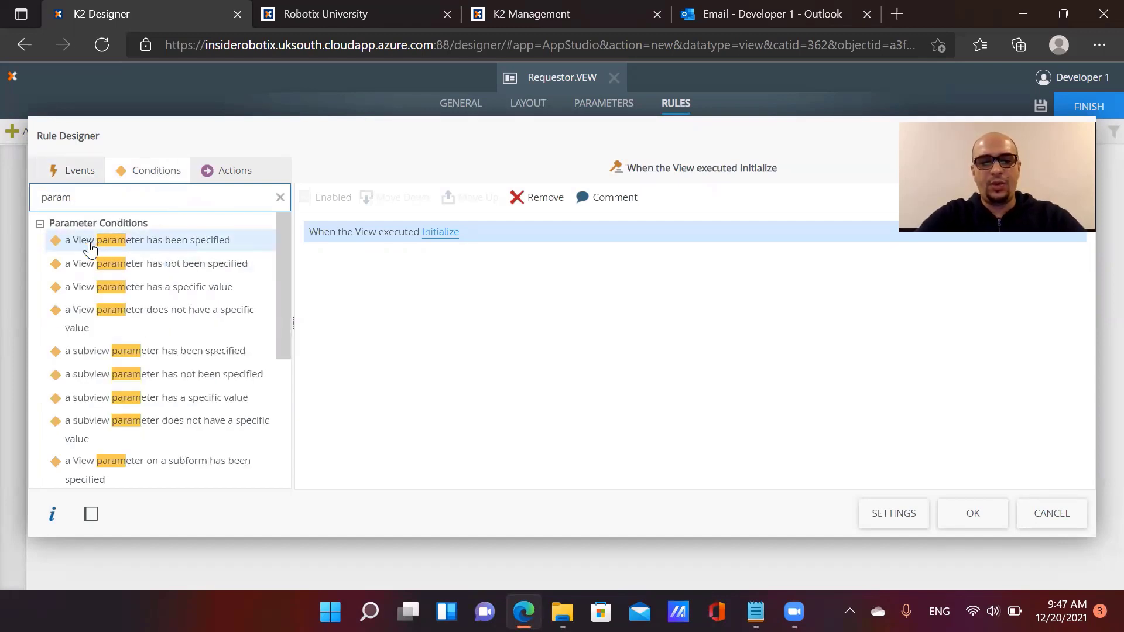
double_click(167, 241)
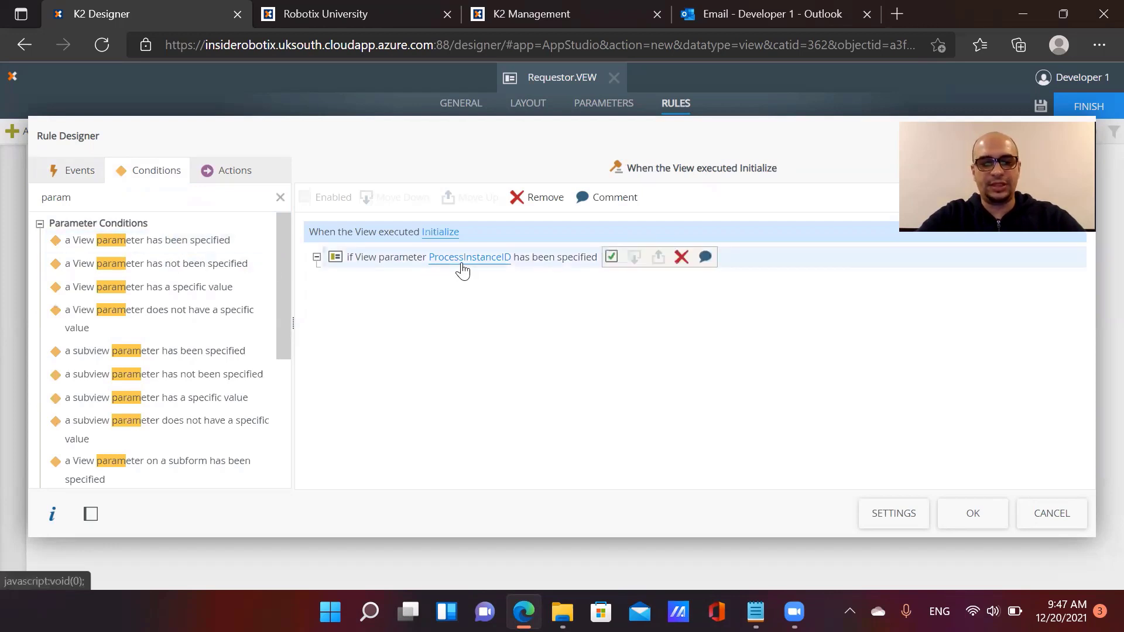
left_click(387, 264)
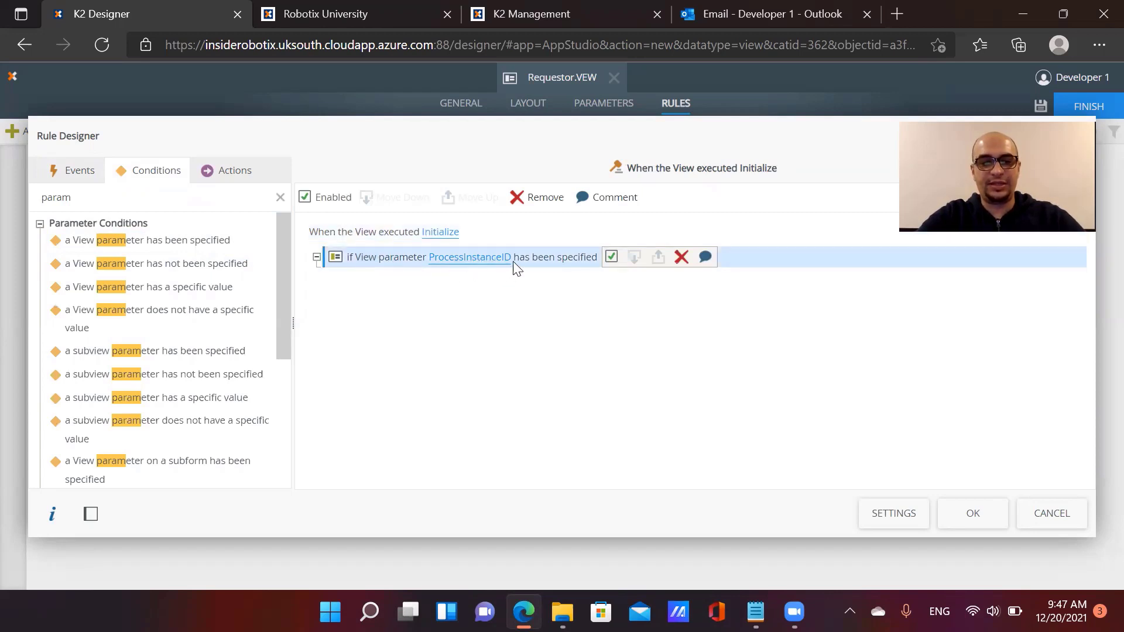
left_click(258, 182)
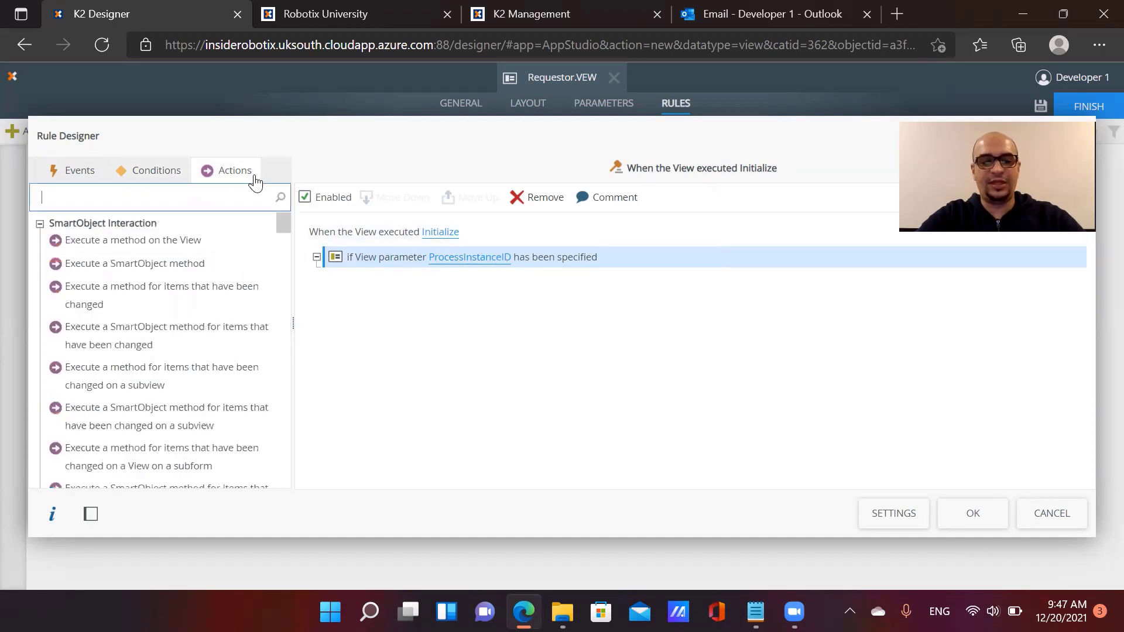
left_click(198, 264)
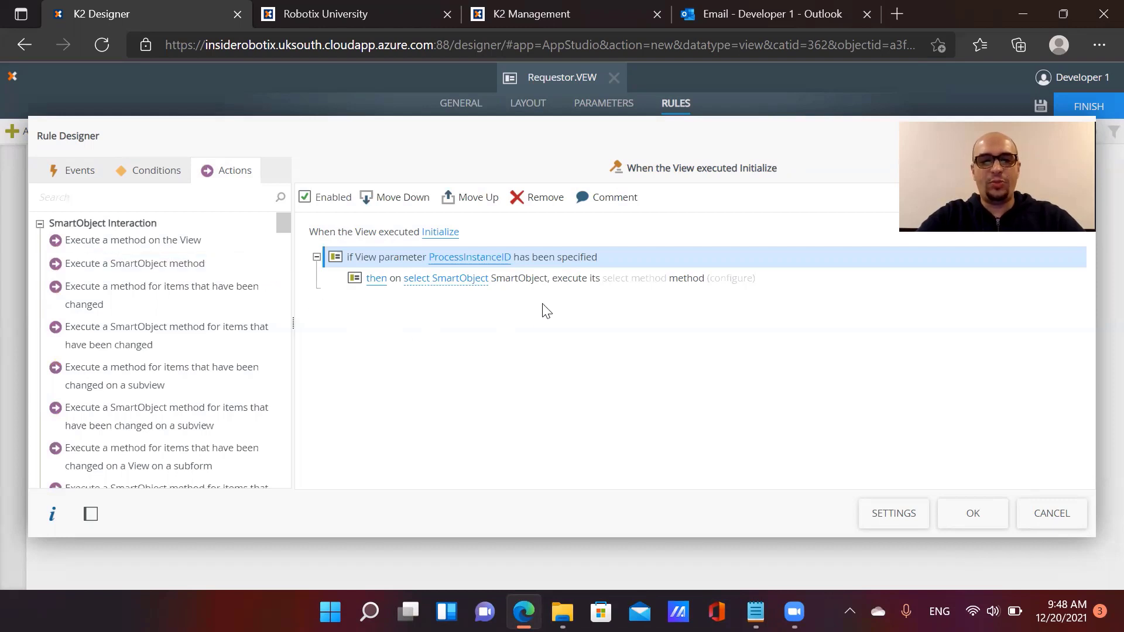
mouse_move(501, 265)
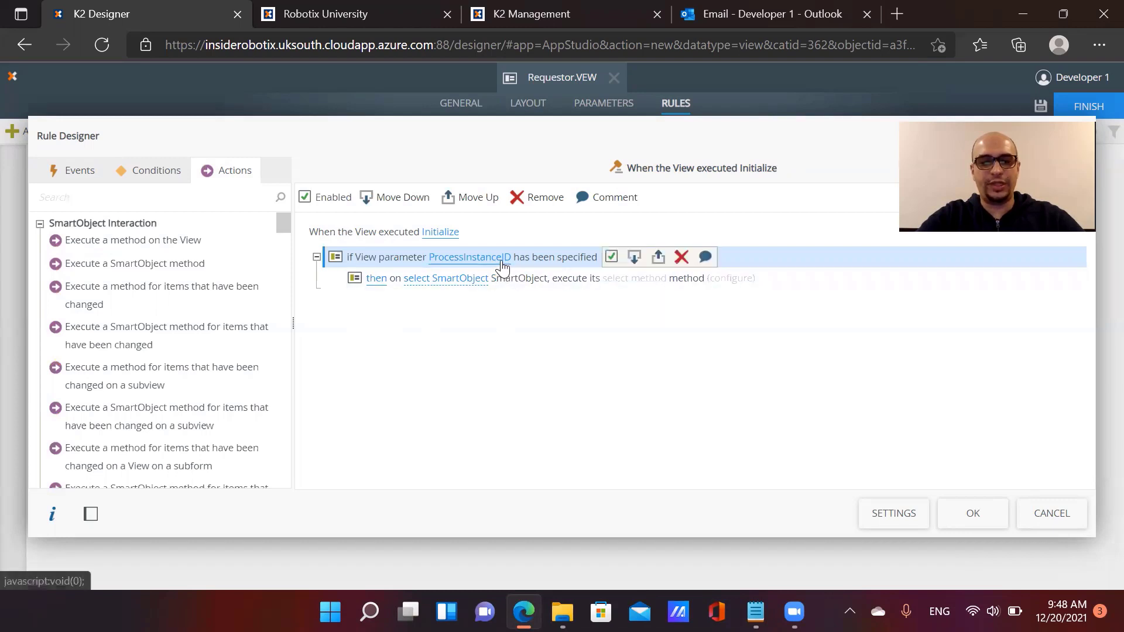
Choose RequestorDetails from the RequestForEmployeeBadge SmartObjects folder as the action's SmartObject
left_click(474, 278)
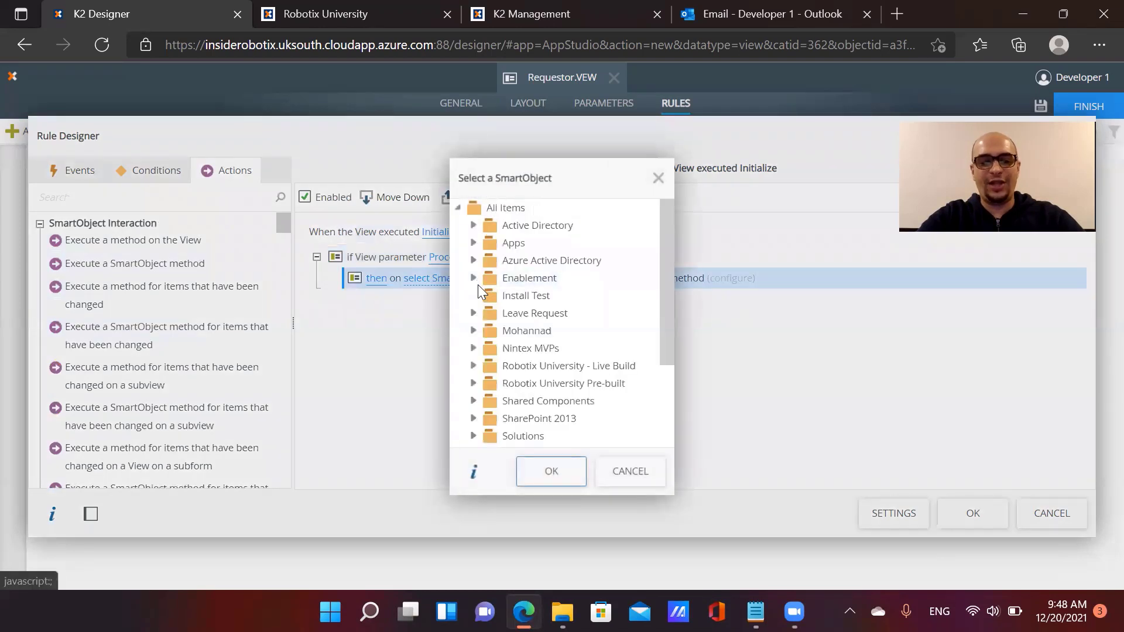
left_click_drag(525, 161, 704, 155)
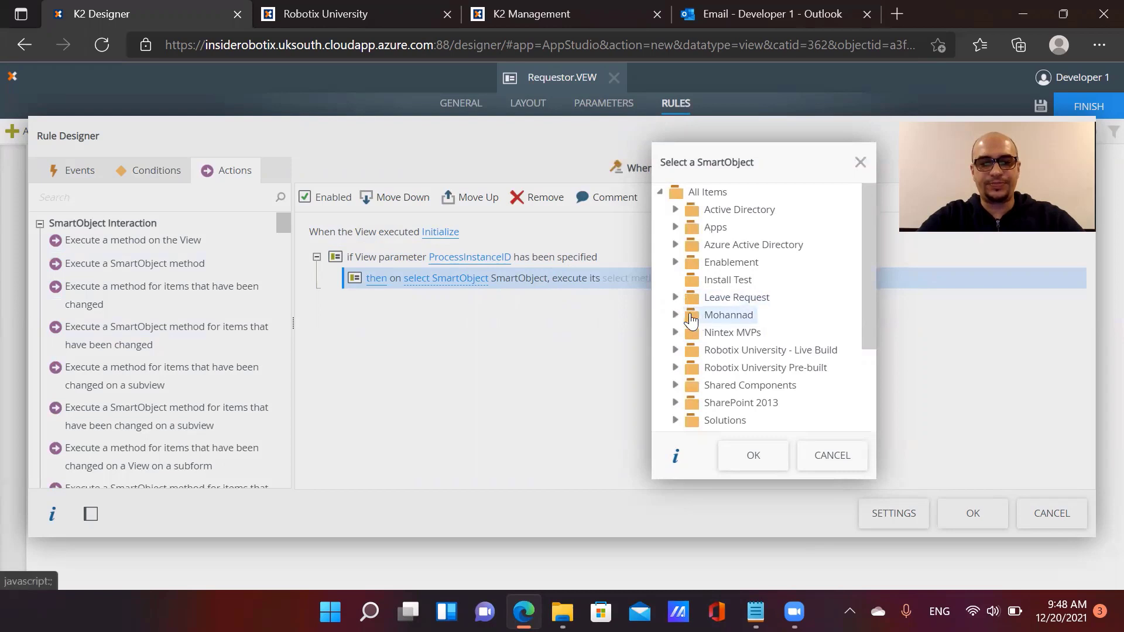
scroll(680, 321, "down", 1)
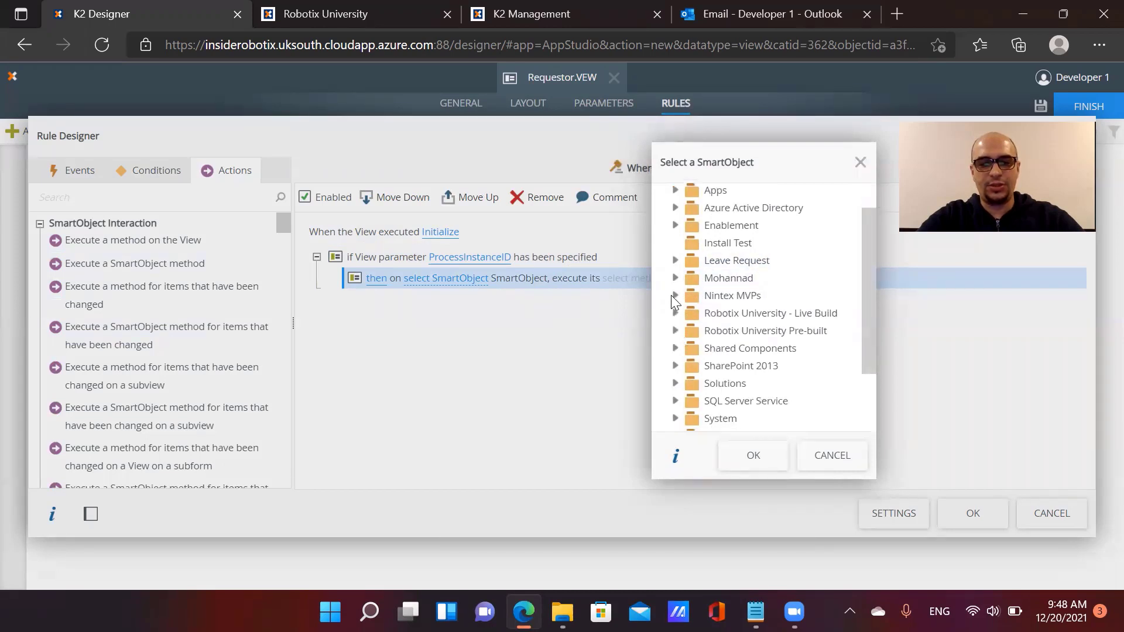
left_click(674, 296)
left_click(691, 314)
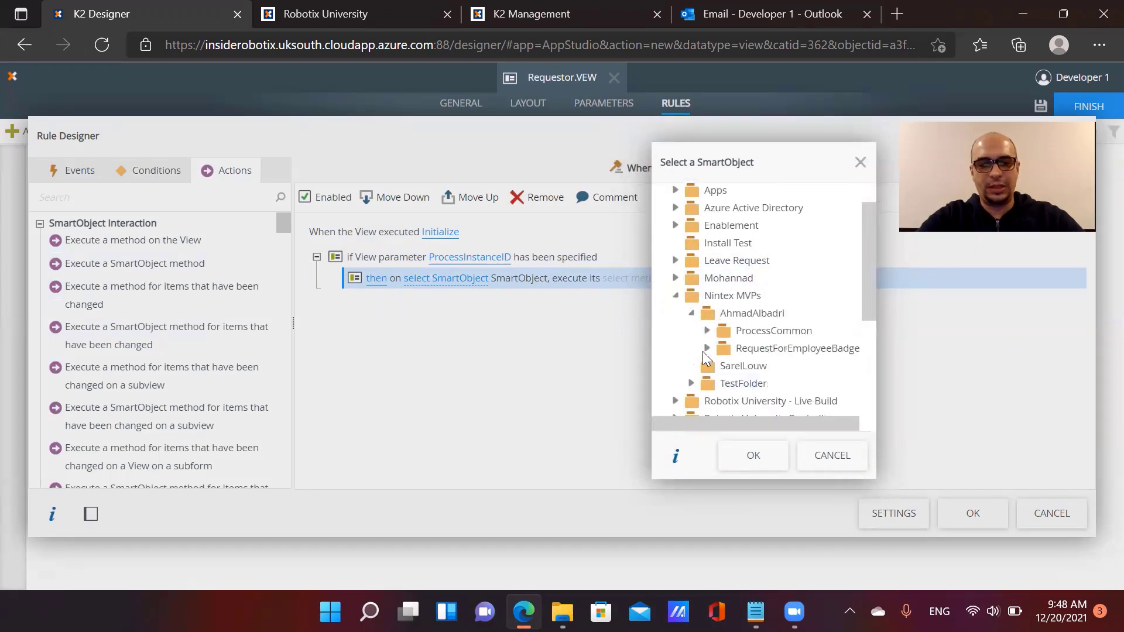
left_click(708, 348)
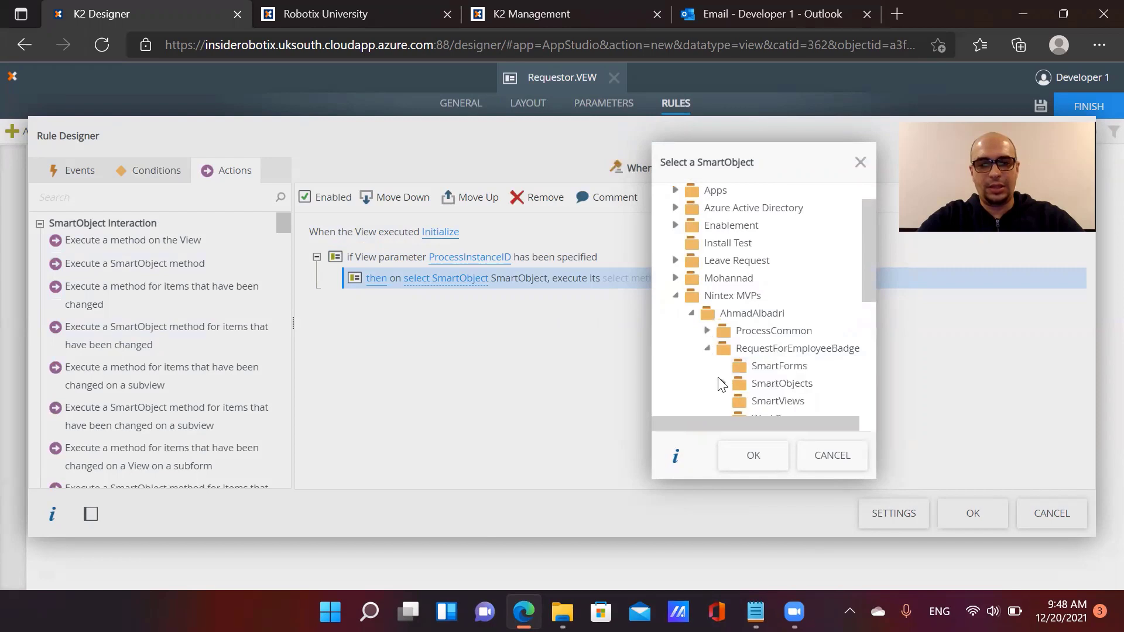
left_click(723, 384)
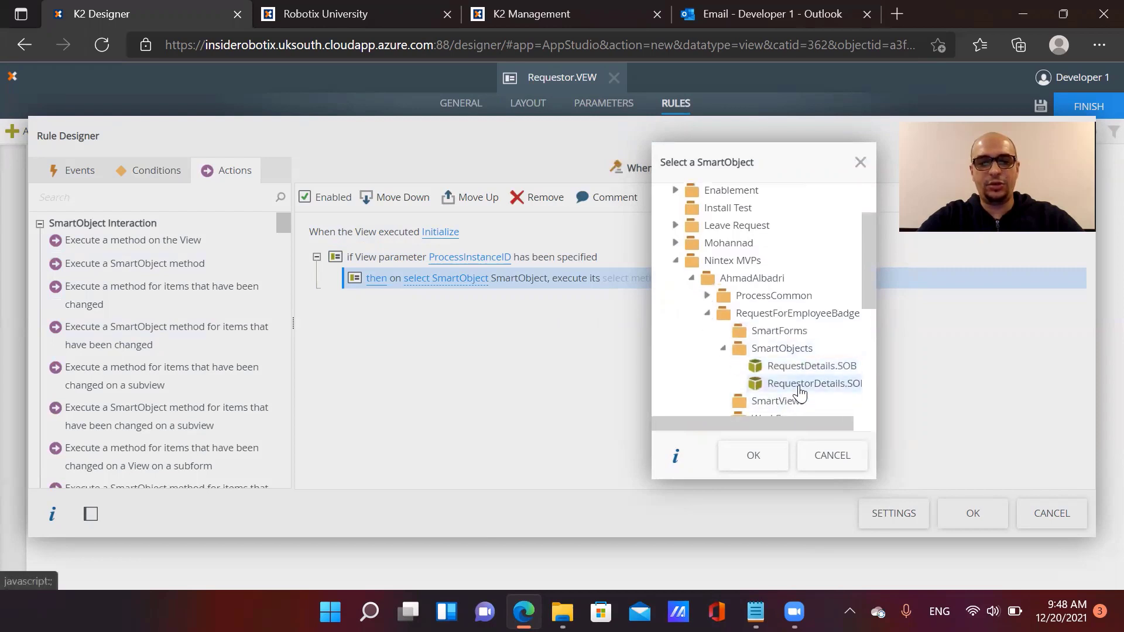
left_click(753, 455)
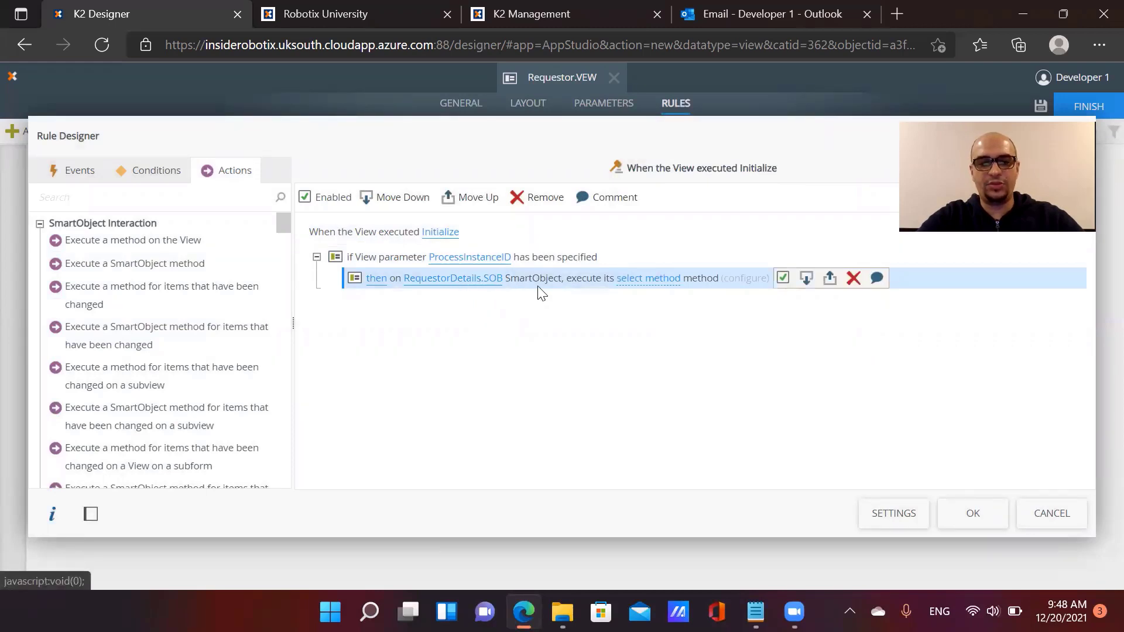
Set the action's method to Get List and open its configuration
left_click(627, 284)
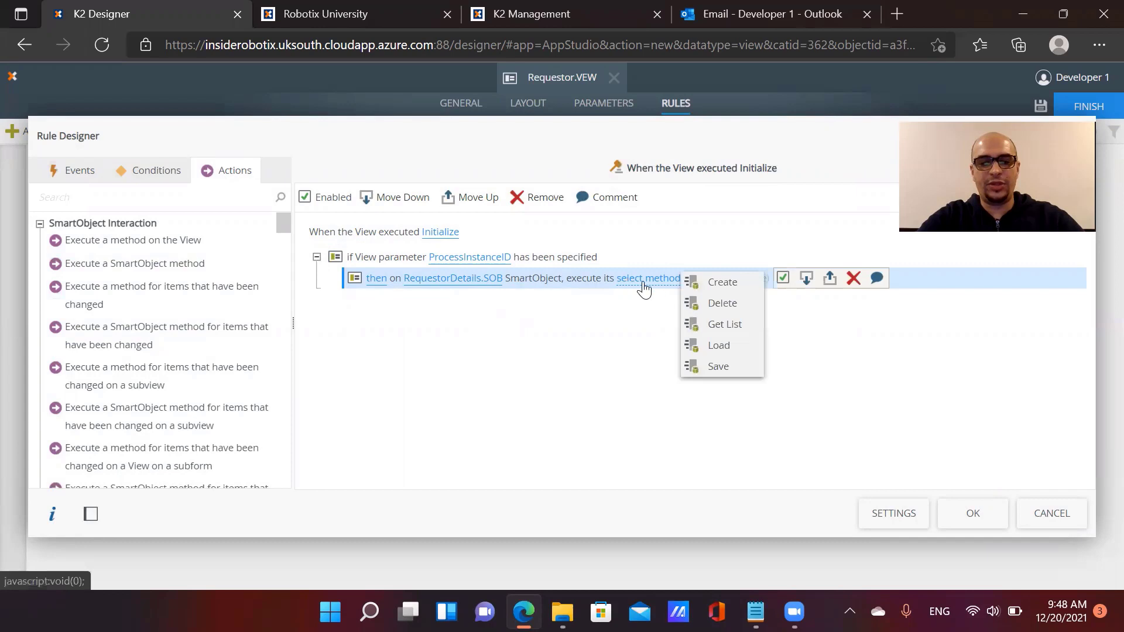
left_click(703, 322)
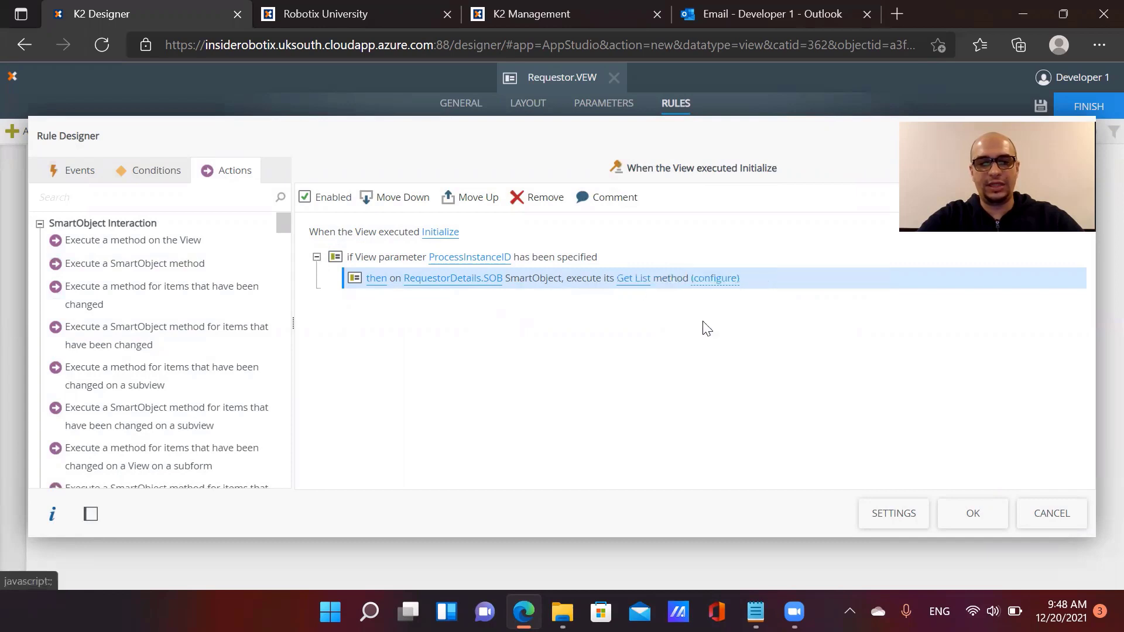
left_click(711, 279)
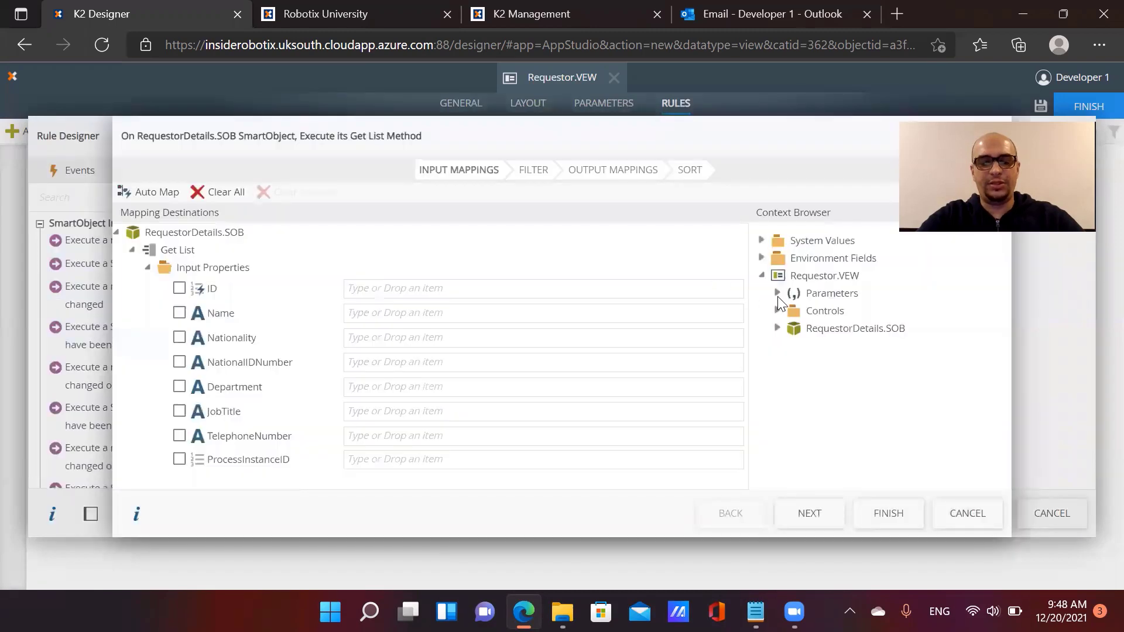
Map the ProcessInstanceID view parameter to Get List's ProcessInstanceID input
left_click(778, 293)
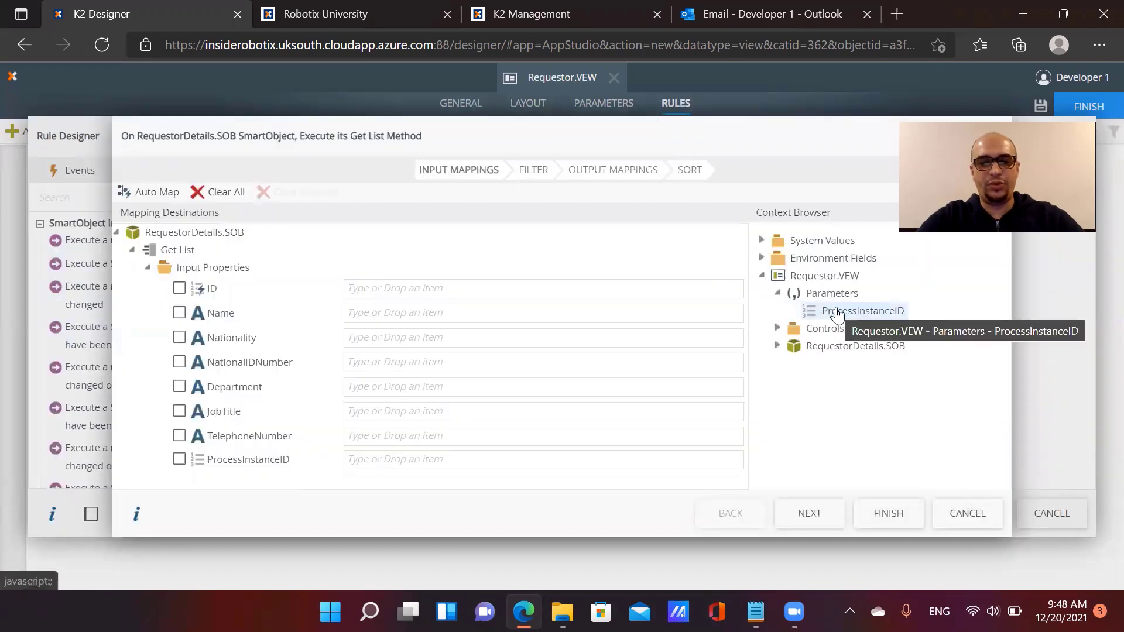
left_click_drag(837, 314, 419, 457)
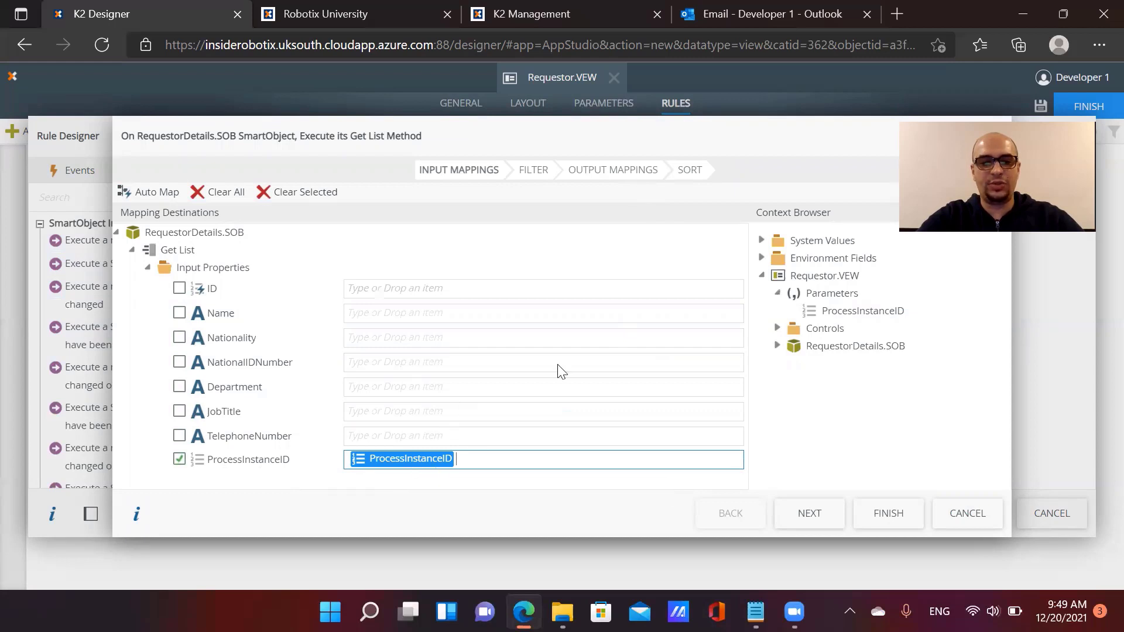
left_click(627, 171)
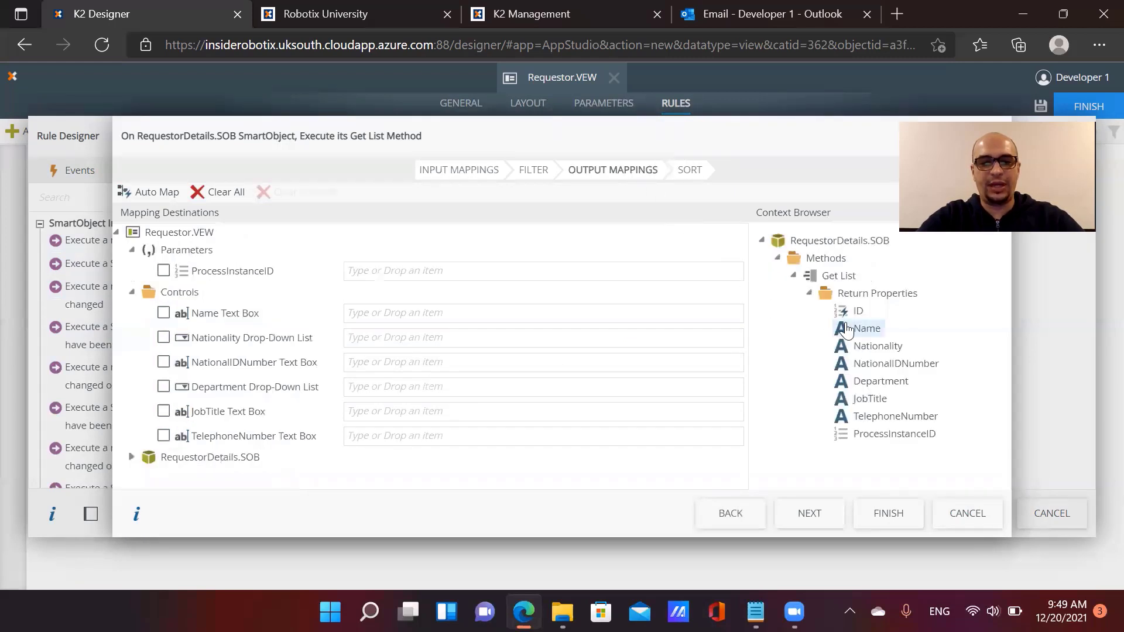
Map returned Name, Nationality, NationalIDNumber, JobTitle and TelephoneNumber onto their matching controls
left_click_drag(866, 328, 502, 315)
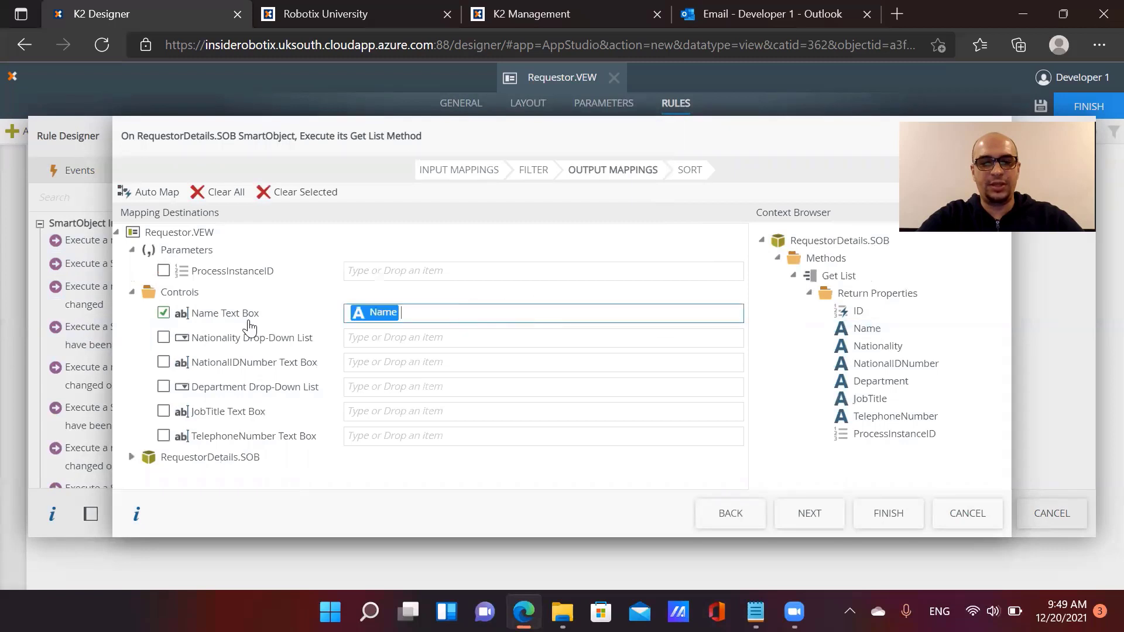
left_click_drag(861, 352, 547, 337)
left_click_drag(860, 364, 729, 391)
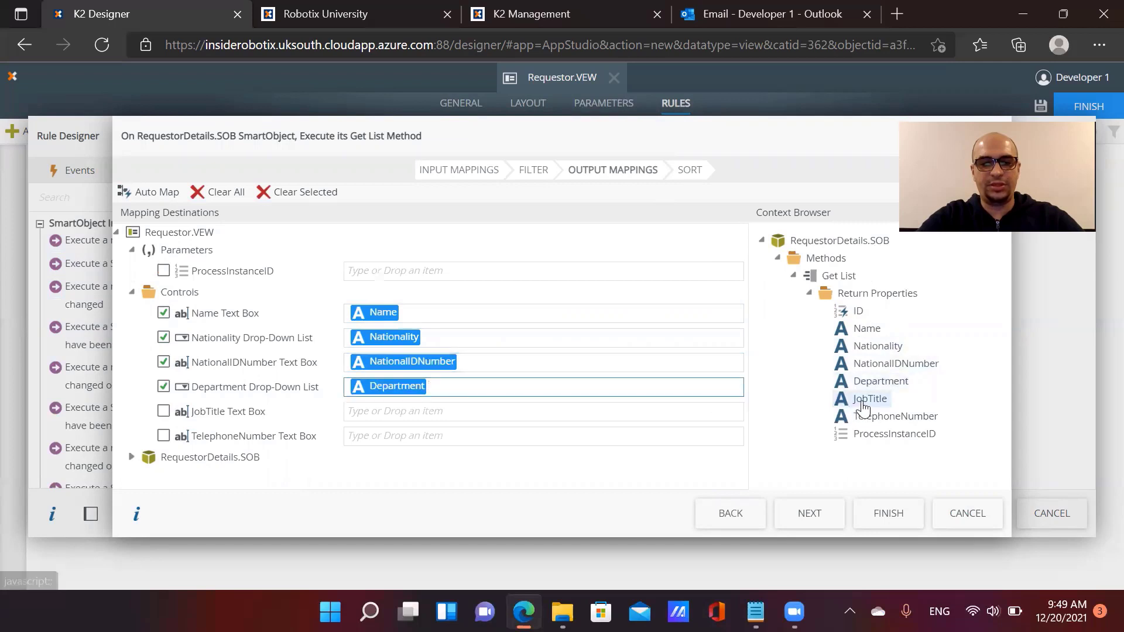
left_click_drag(865, 400, 681, 402)
left_click_drag(885, 422, 615, 437)
left_click(872, 510)
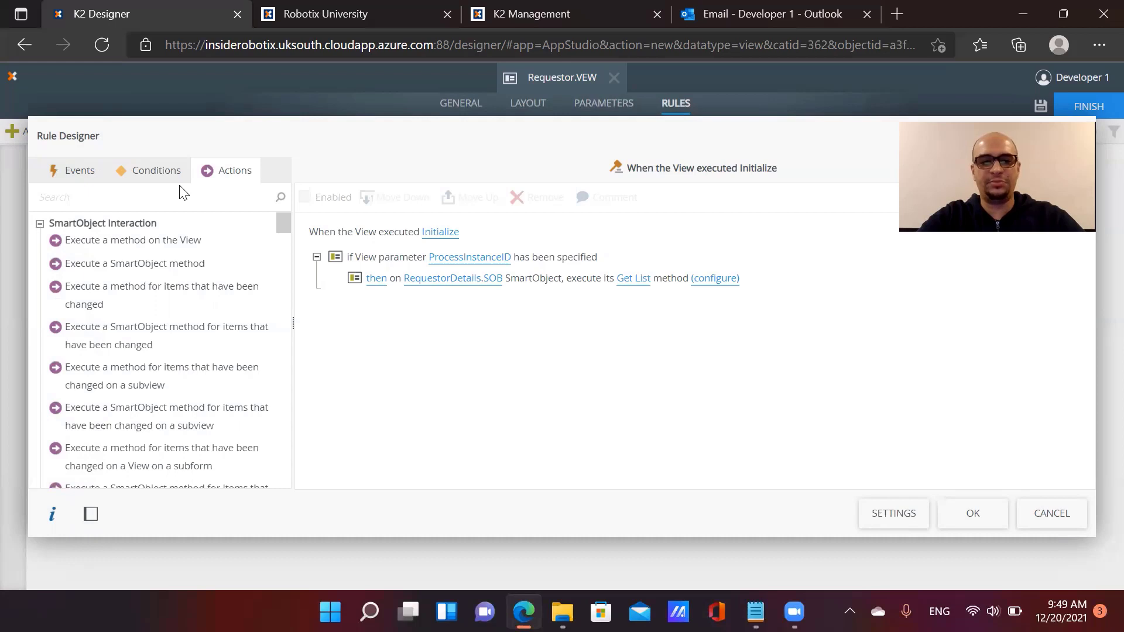
Add an Else branch to the Initialize rule
left_click(169, 176)
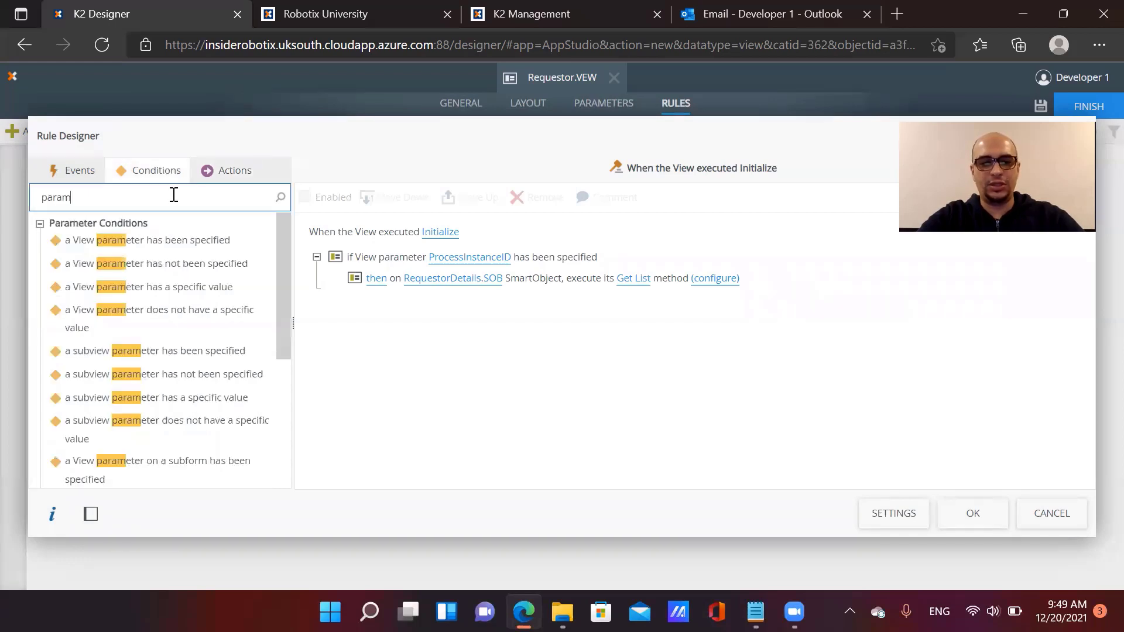
double_click(174, 193)
type("else")
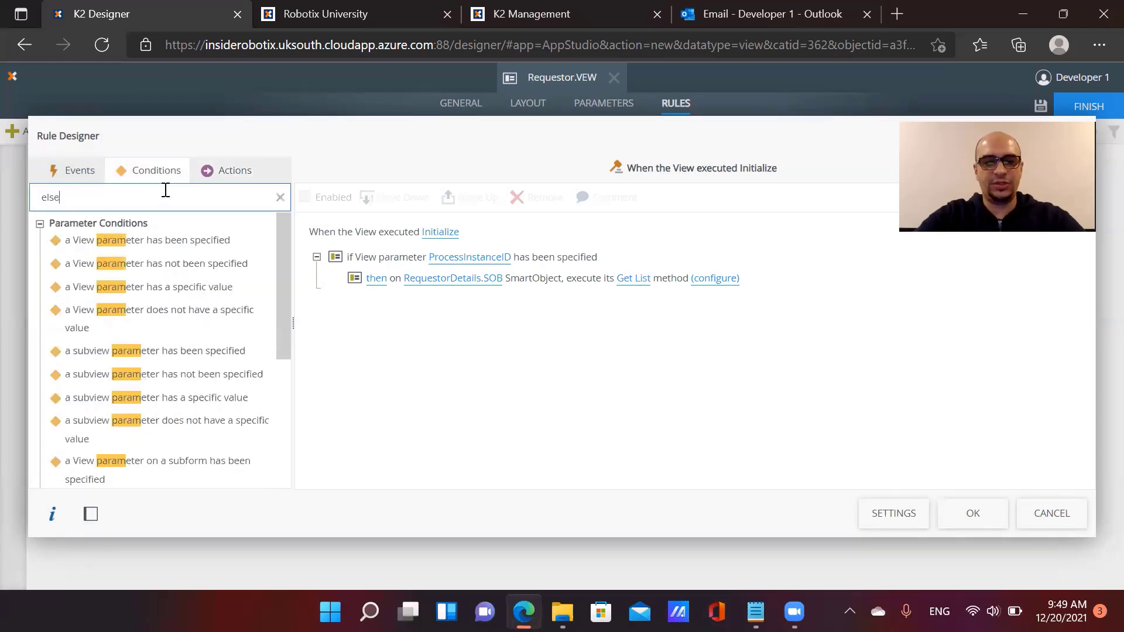
double_click(159, 243)
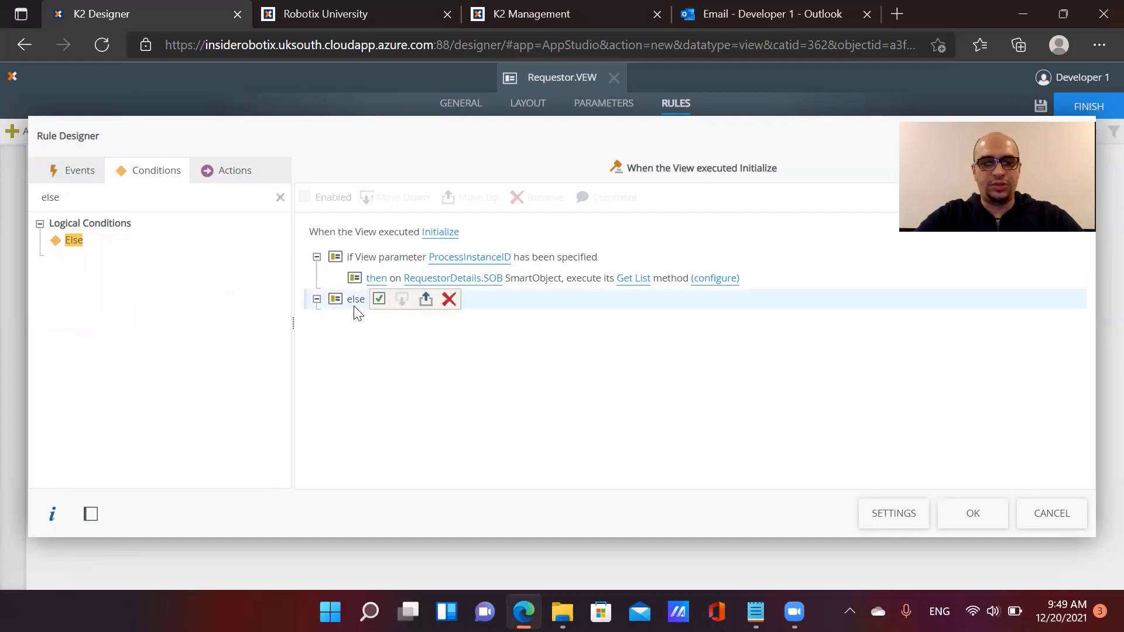
Add a Transfer data action under the else branch and open its settings
left_click(218, 174)
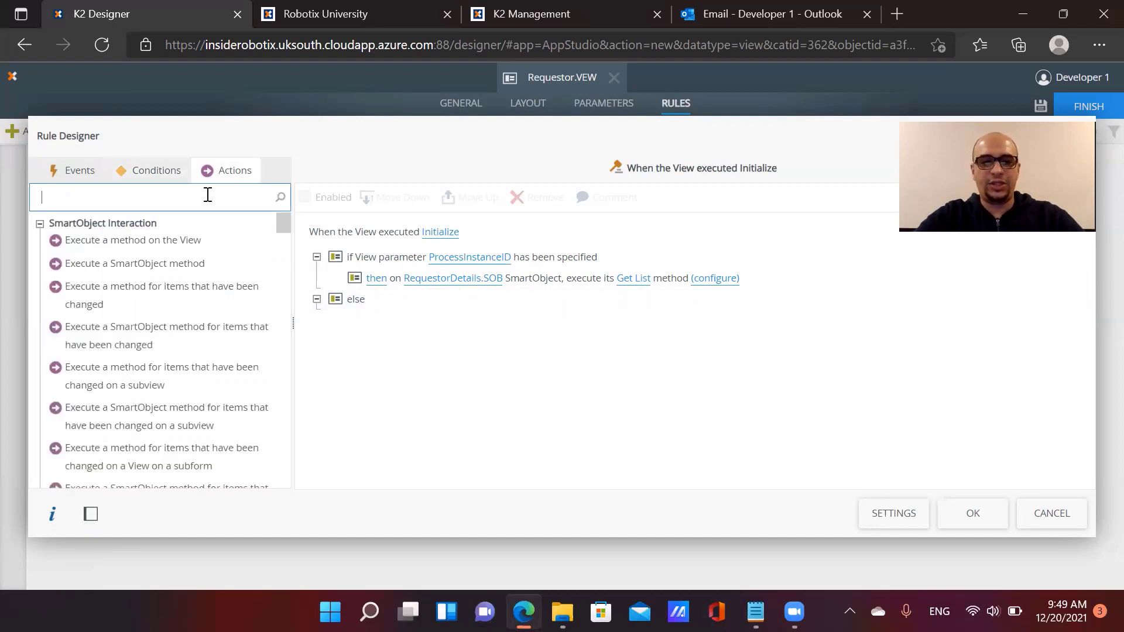
type("tran")
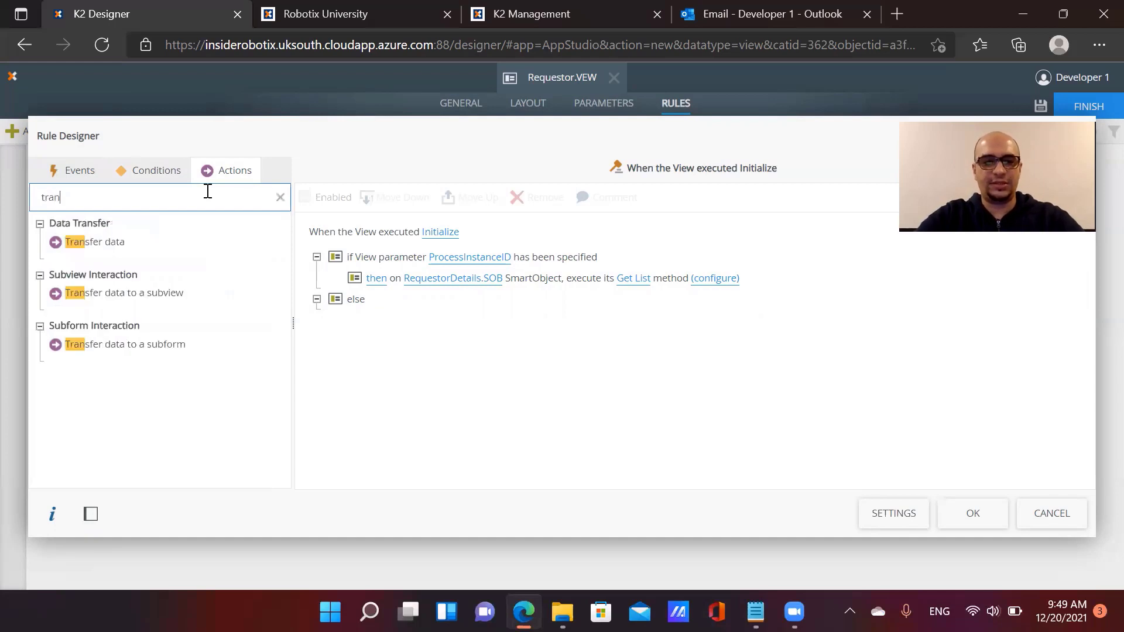
double_click(186, 249)
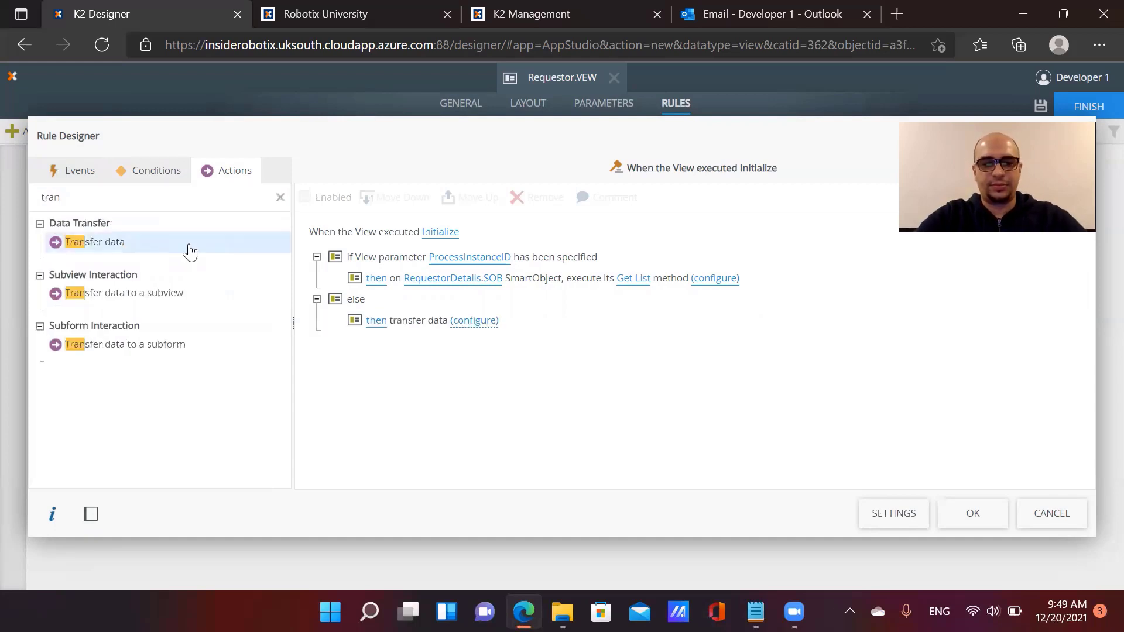
left_click(467, 325)
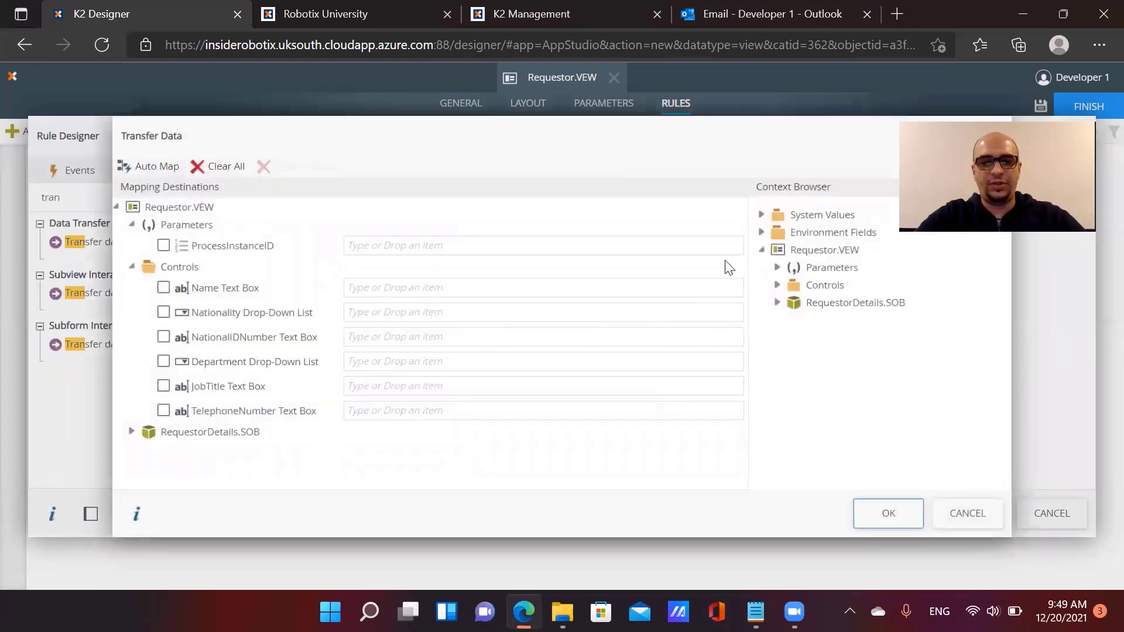
Map System Values > Current User > Display Name into the Name Text Box
left_click(761, 214)
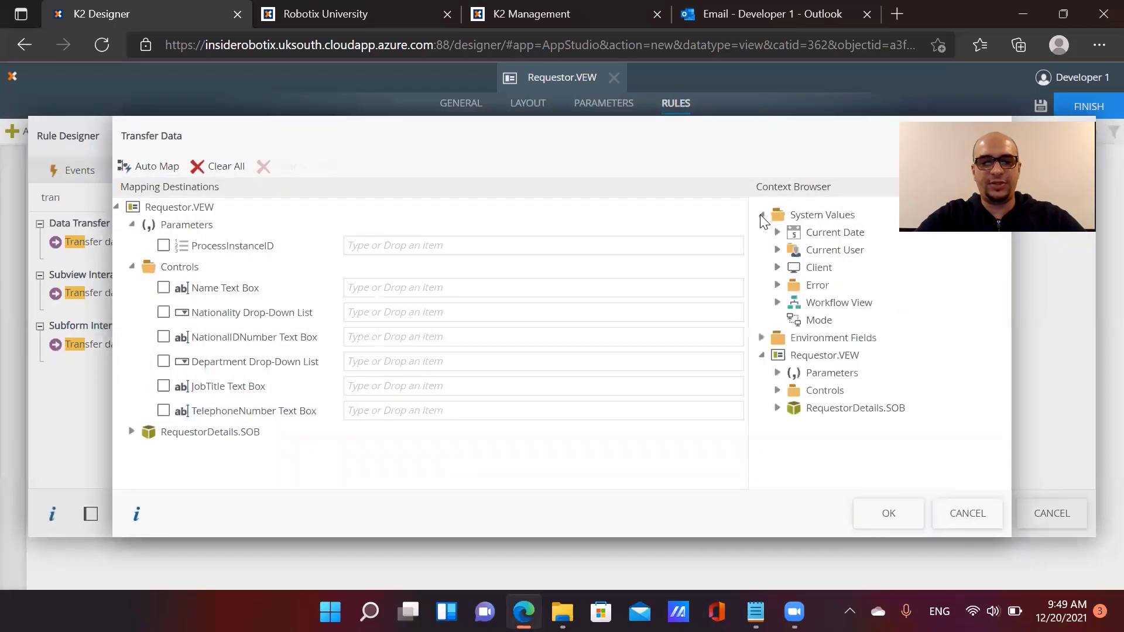
left_click(777, 250)
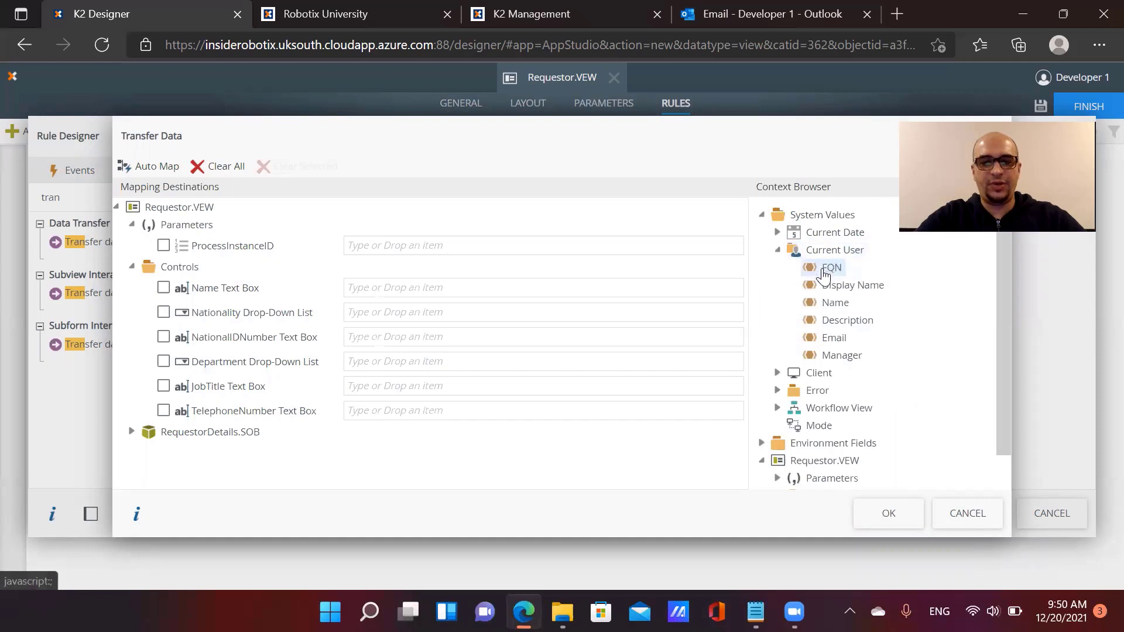
left_click_drag(827, 287, 416, 283)
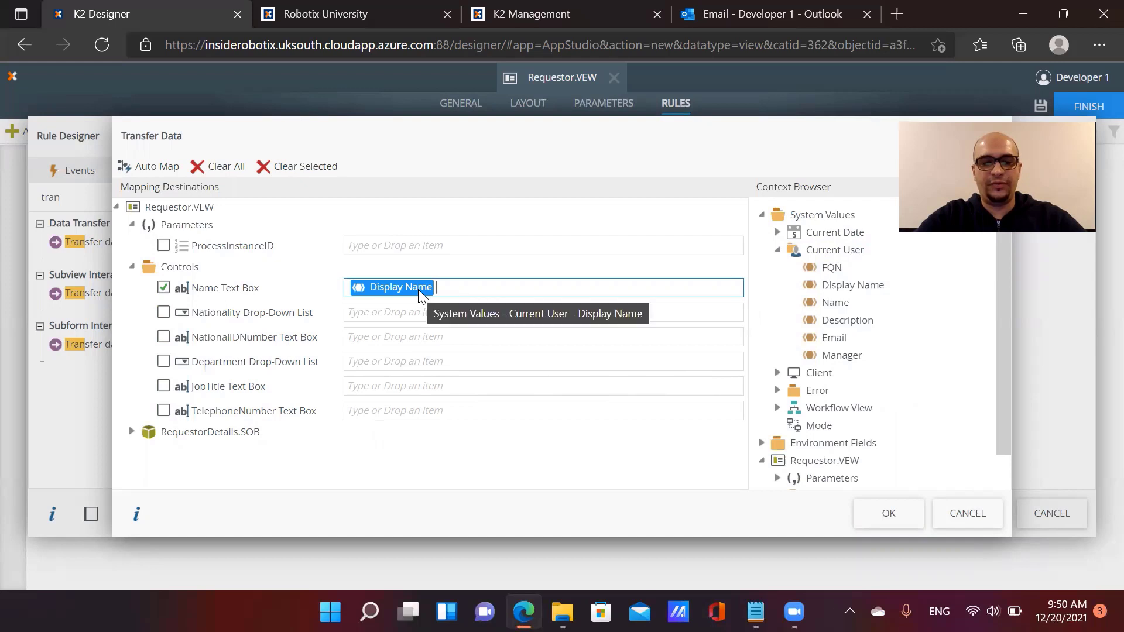
left_click(910, 520)
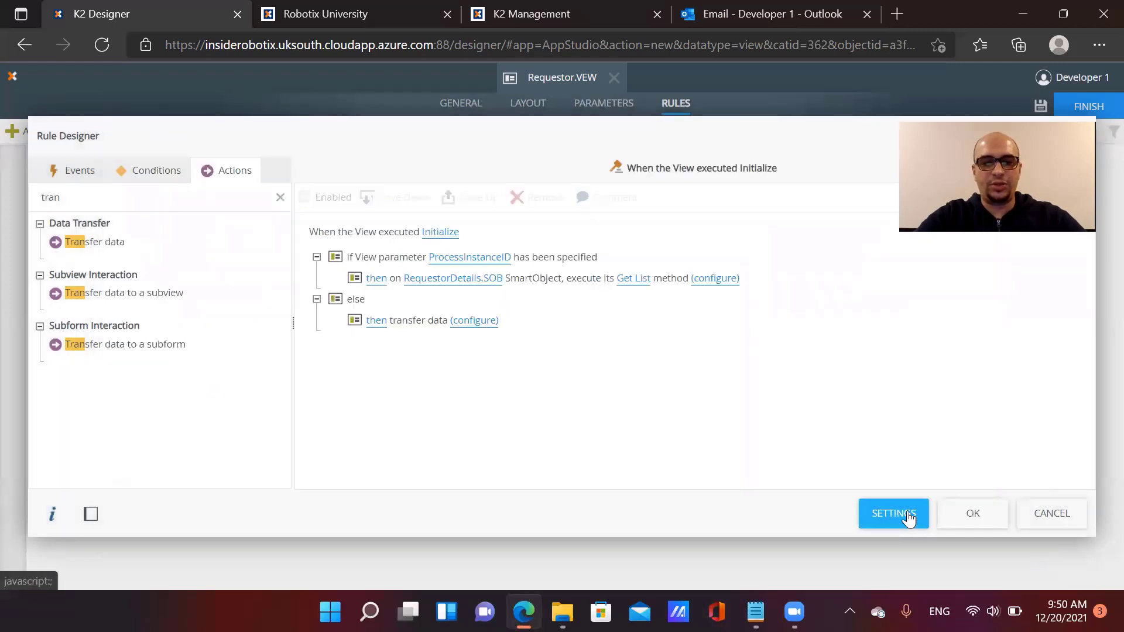
Keep the rule, then save, finish and check in the Requestor view
left_click(973, 518)
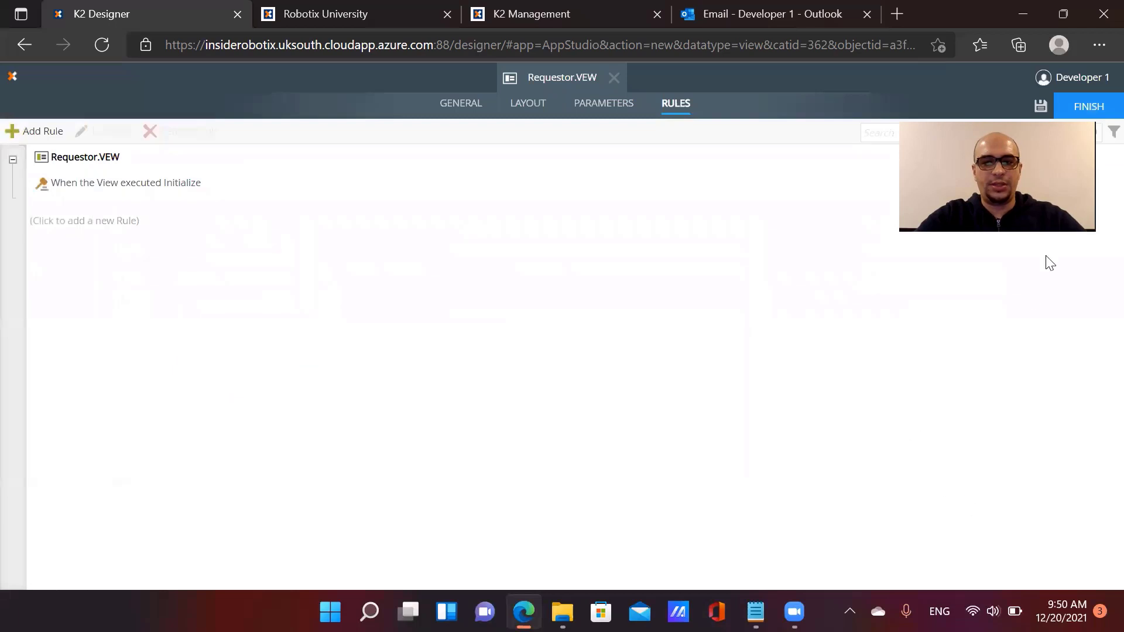
left_click(1041, 107)
left_click(1082, 107)
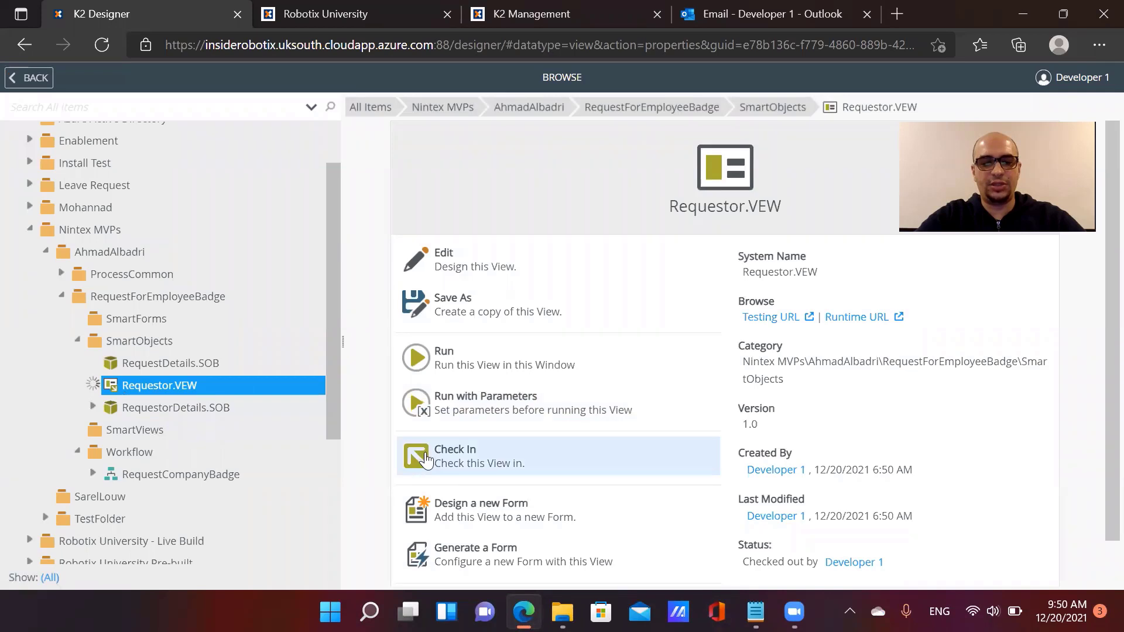
left_click(410, 456)
Move Requestor.VEW into the SmartViews category and open RequestDetails.SOB's details
left_click_drag(160, 387, 119, 436)
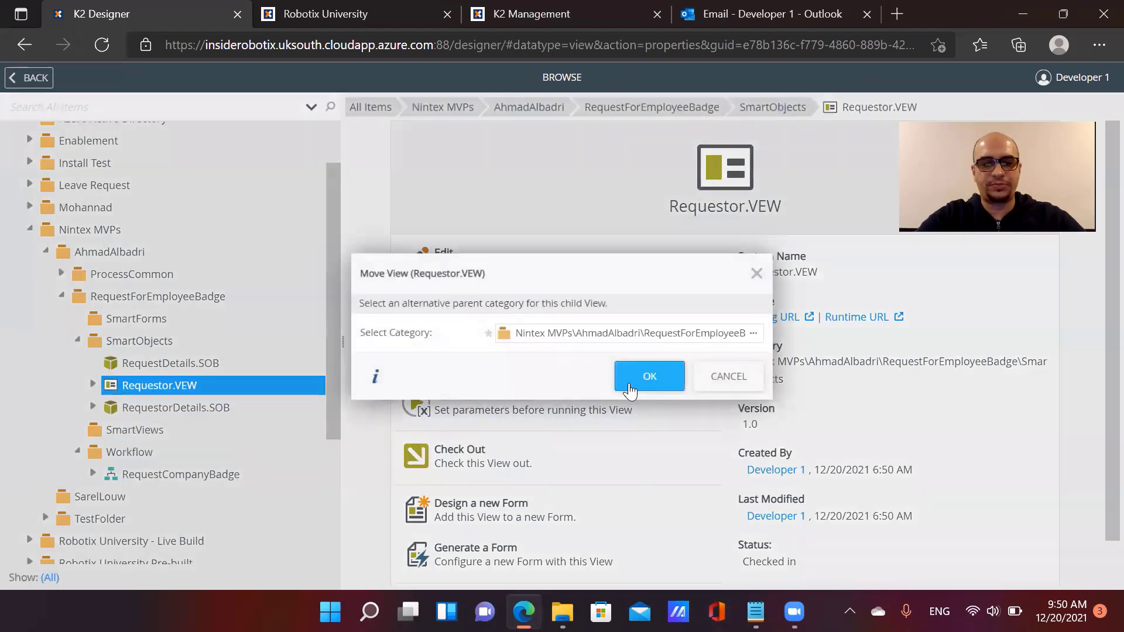
left_click(646, 378)
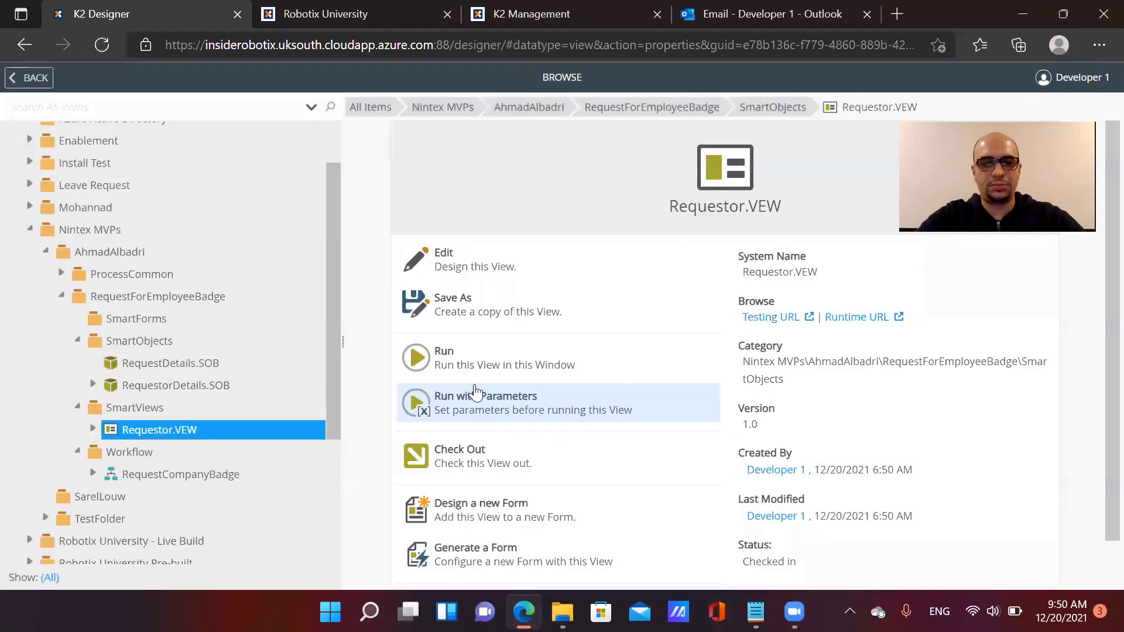
left_click(202, 369)
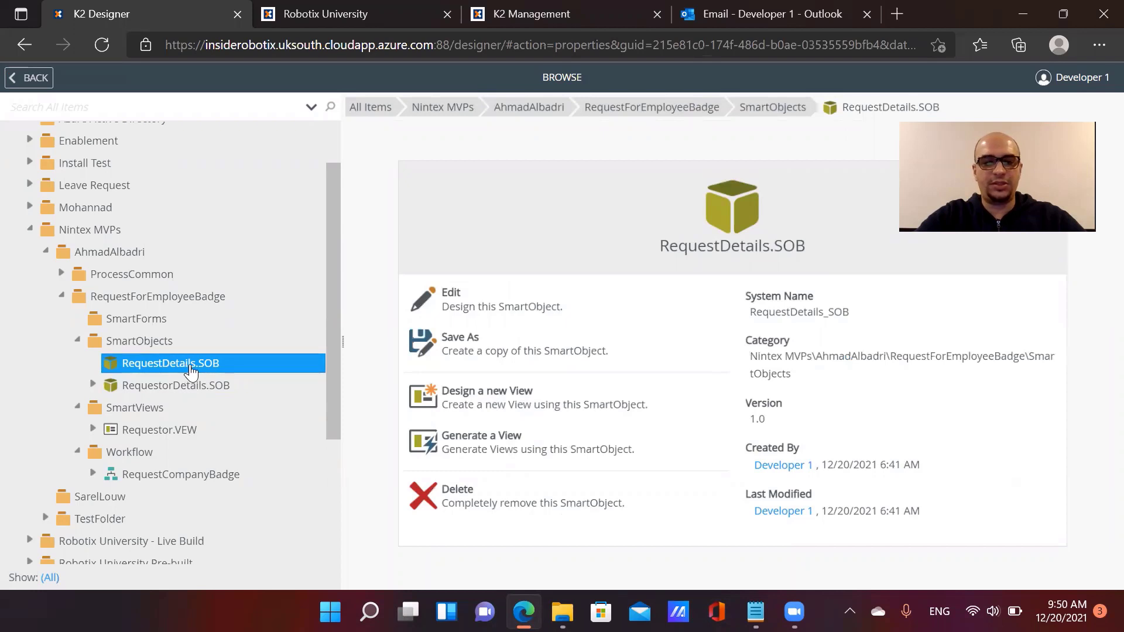
Create a new view named Request.VEW based on RequestDetails.SOB
left_click(485, 402)
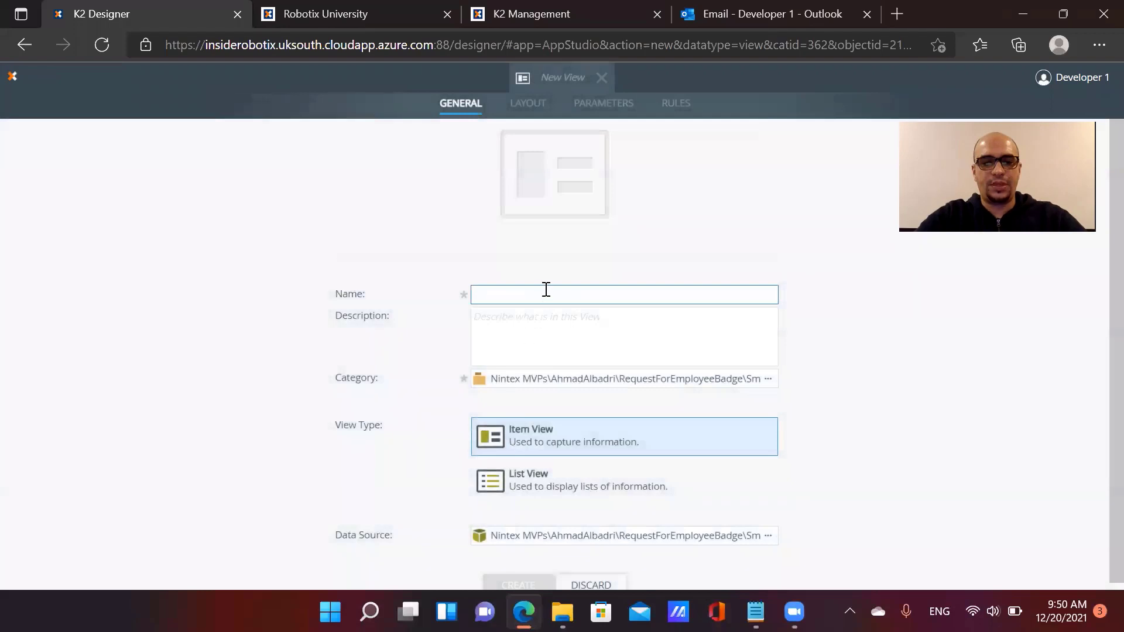
type("Request.VEW")
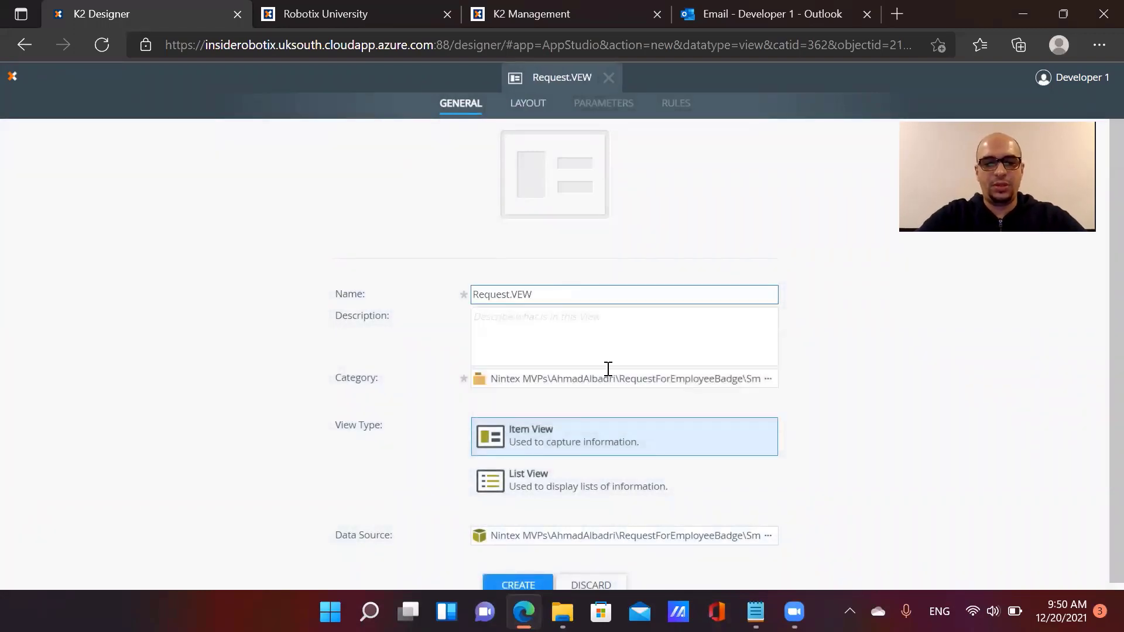
left_click(523, 586)
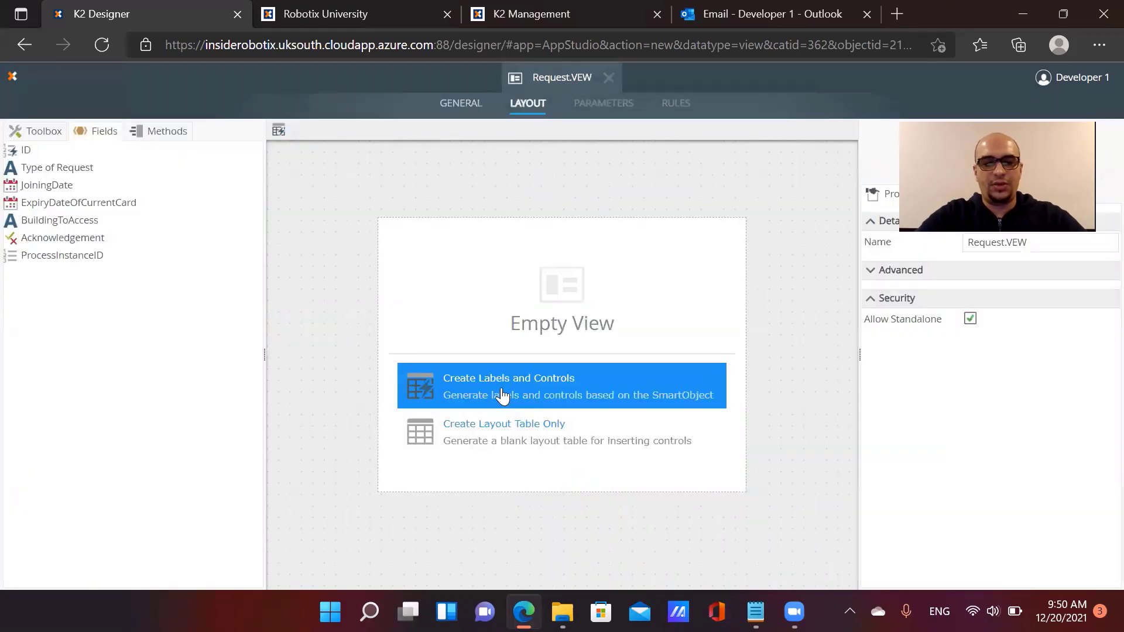
Generate controls for Type of Request, JoiningDate and BuildingToAccess with left-positioned, colon-suffixed labels
left_click(502, 393)
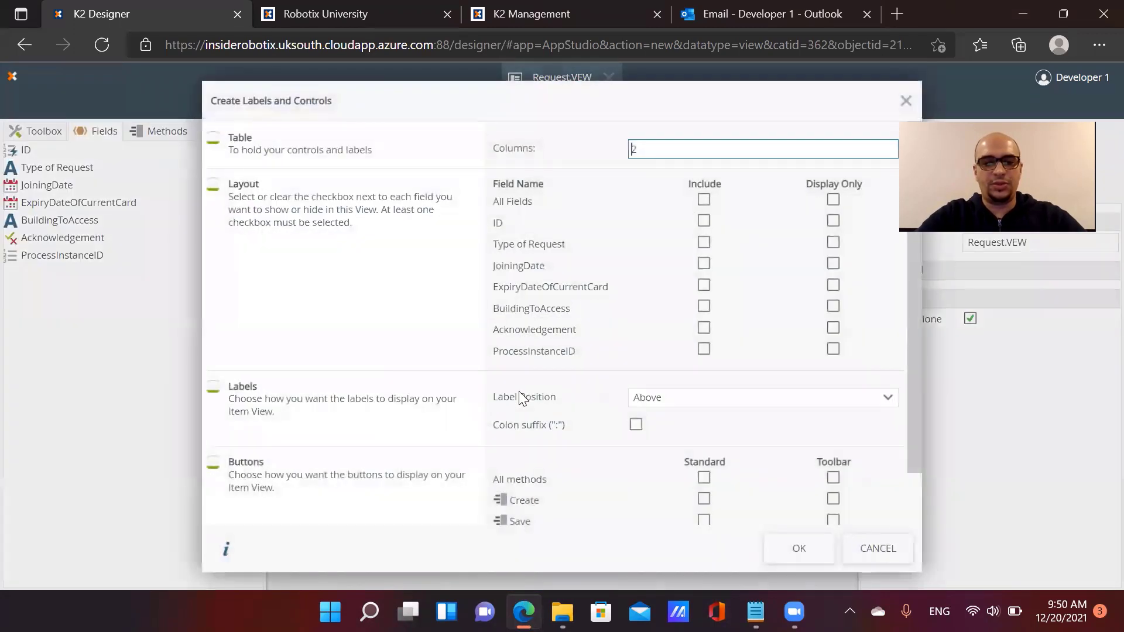
left_click(704, 242)
left_click(704, 264)
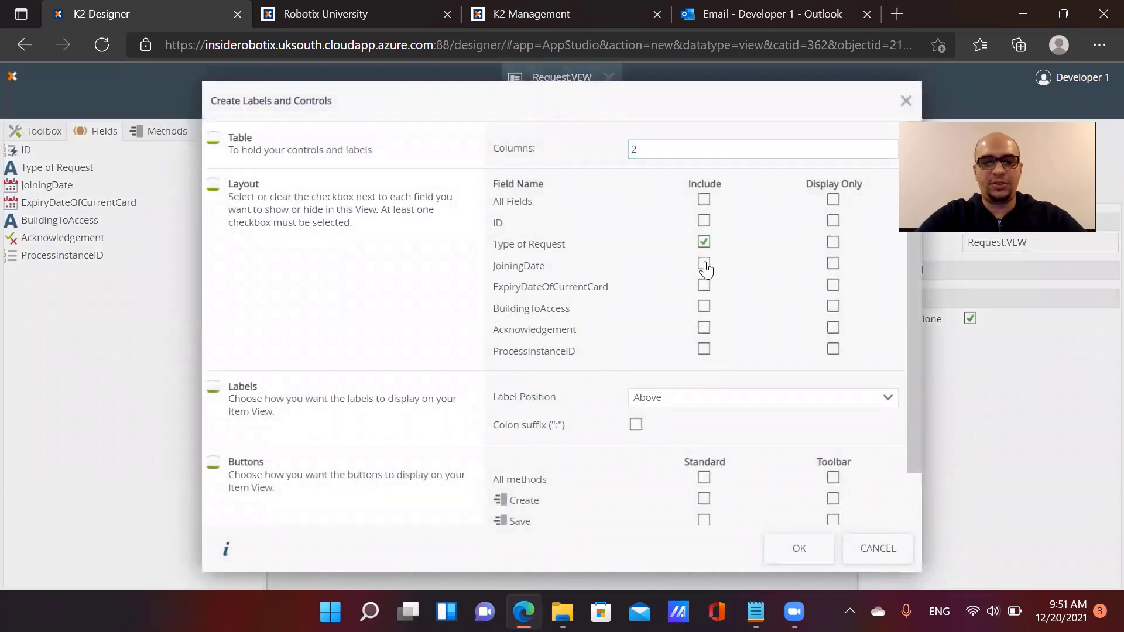
left_click(704, 307)
left_click(685, 400)
left_click(681, 377)
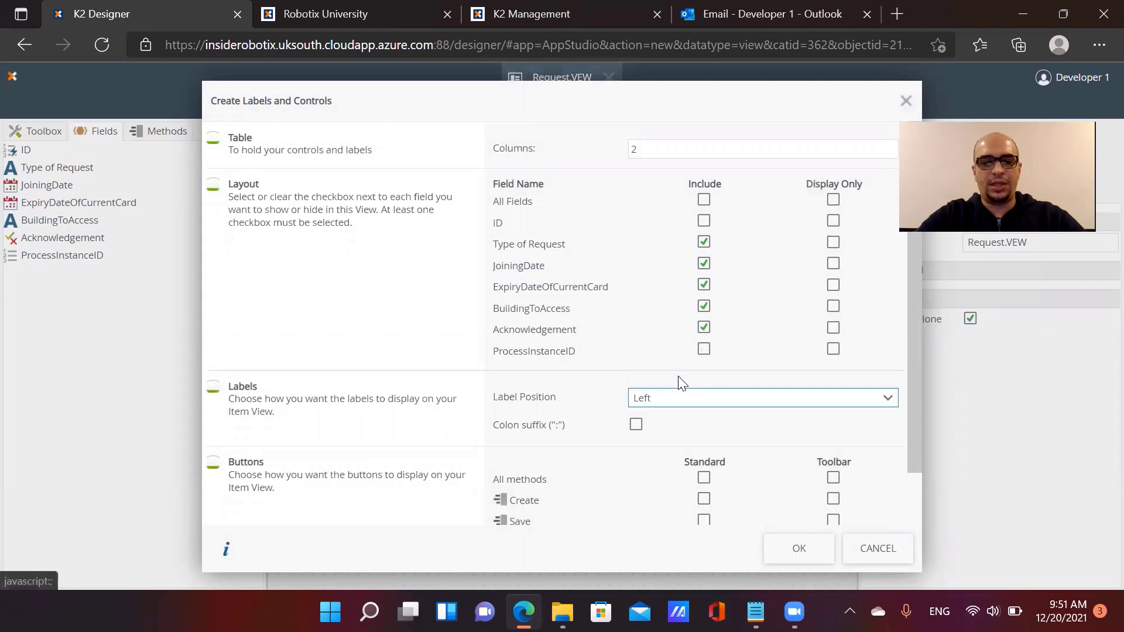
left_click(636, 424)
Generate the labelled form and convert the Type of Request text box into a drop-down list
left_click(782, 549)
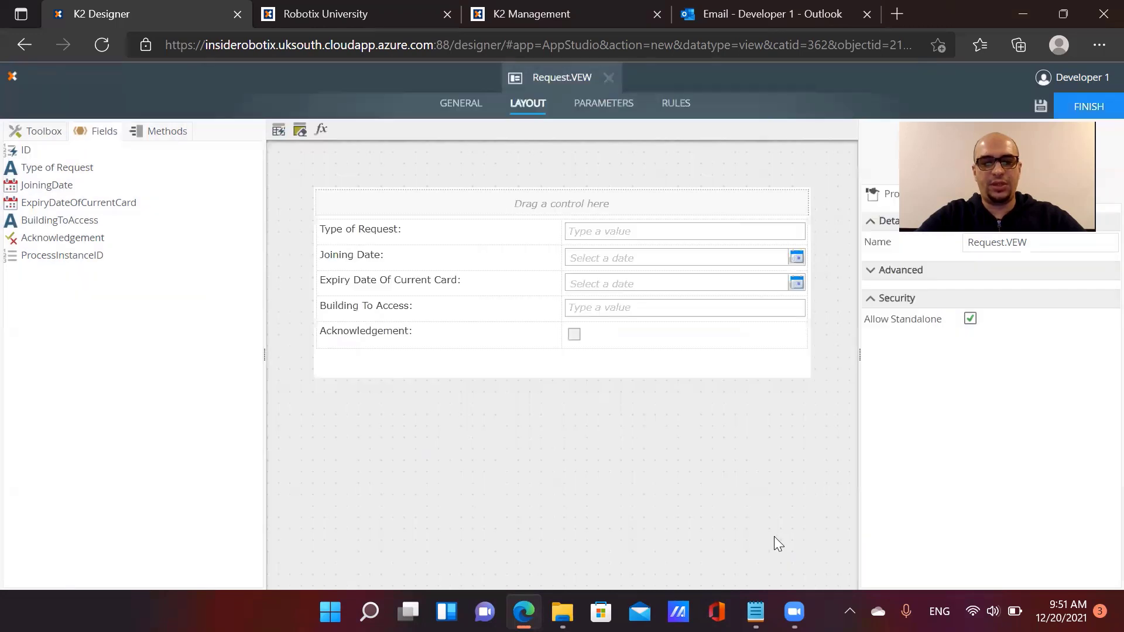
left_click(647, 235)
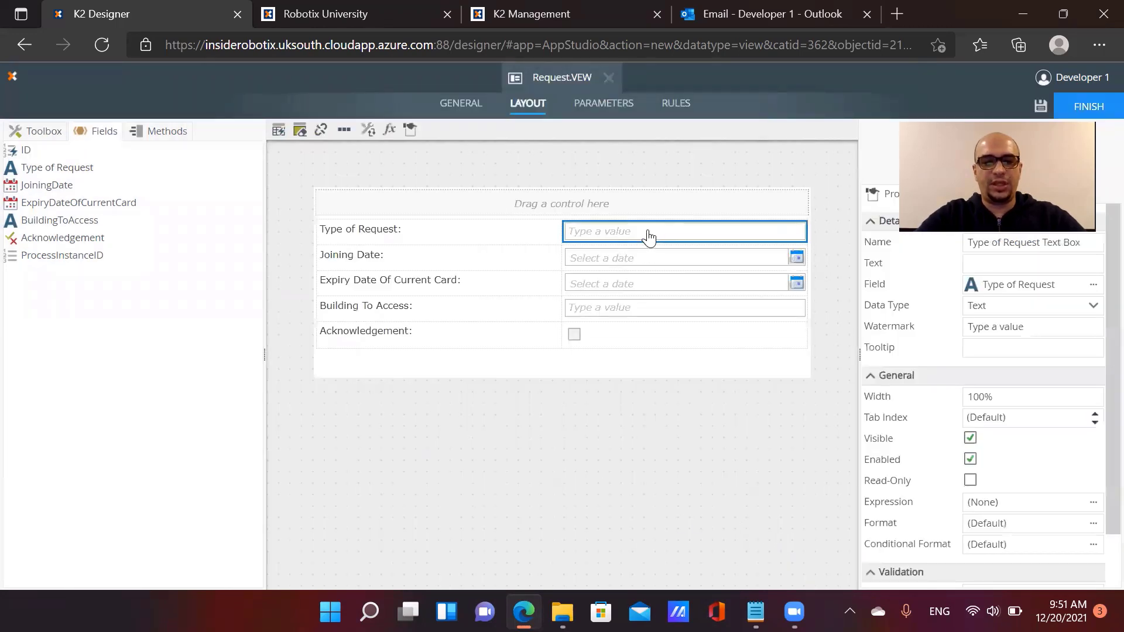
left_click(367, 129)
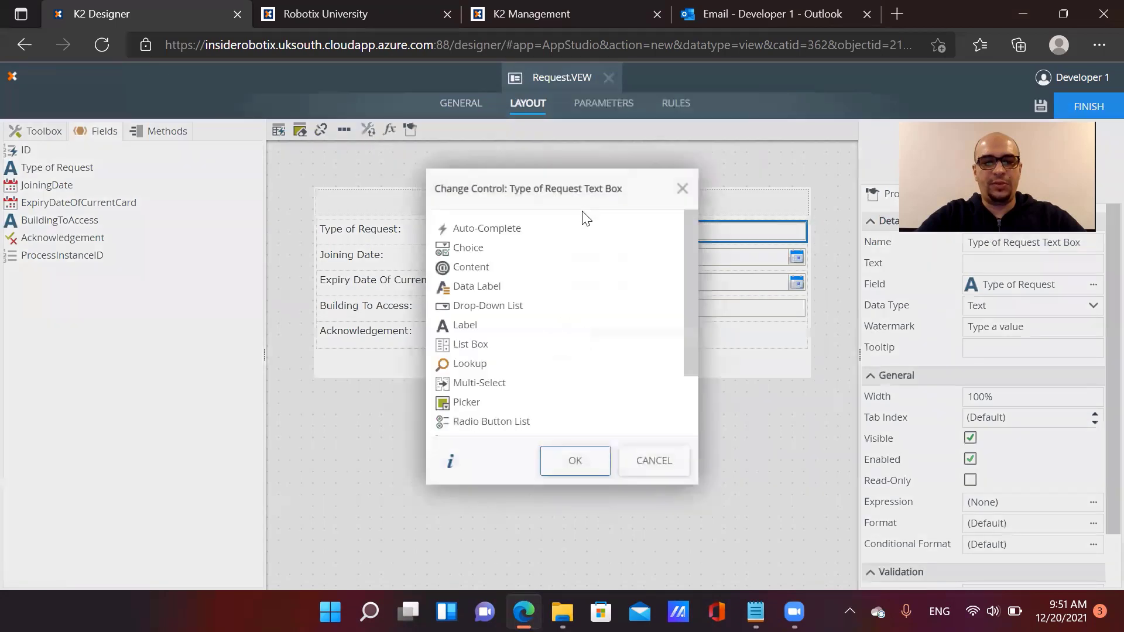
left_click(514, 311)
left_click(571, 460)
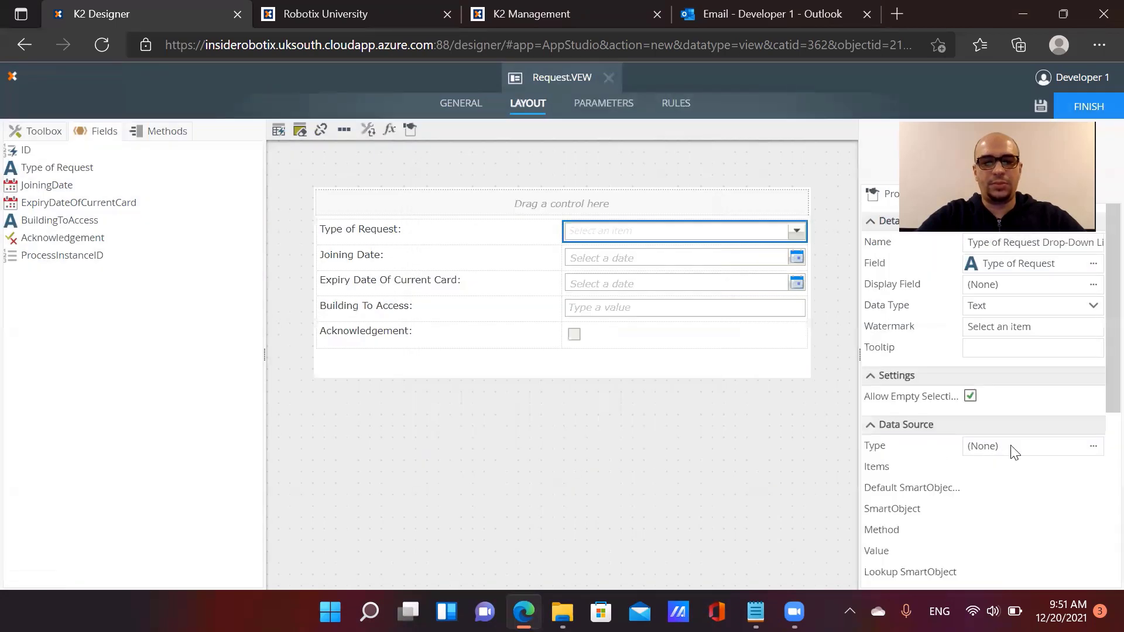
Give the Type of Request drop-down a static data source with items New and Renewal
left_click(1093, 446)
left_click(434, 124)
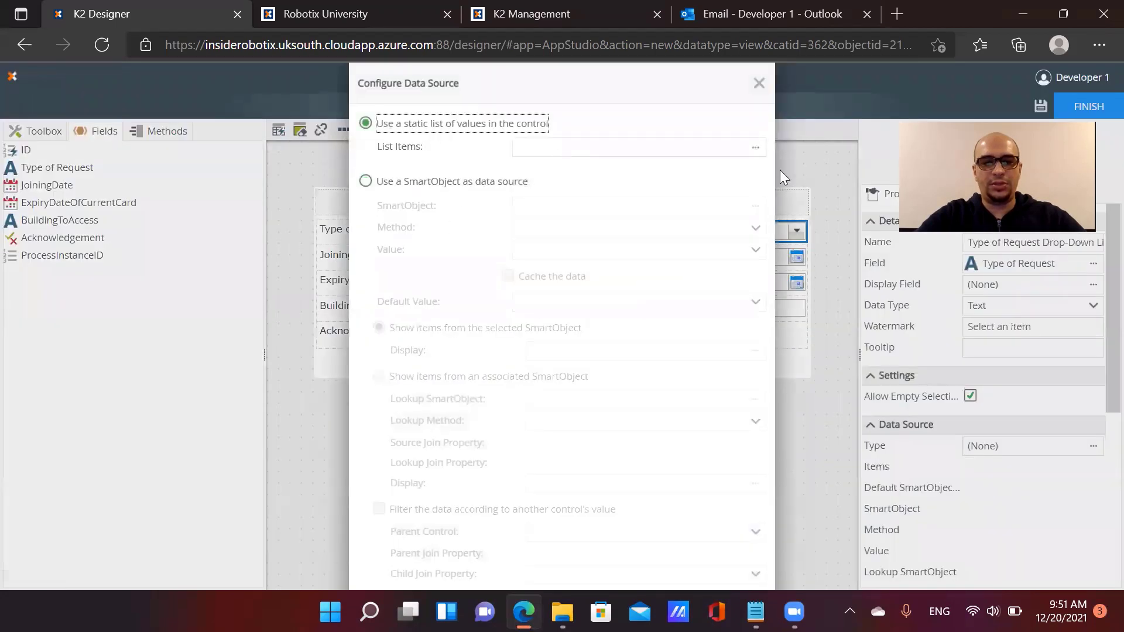
left_click(755, 147)
left_click(234, 197)
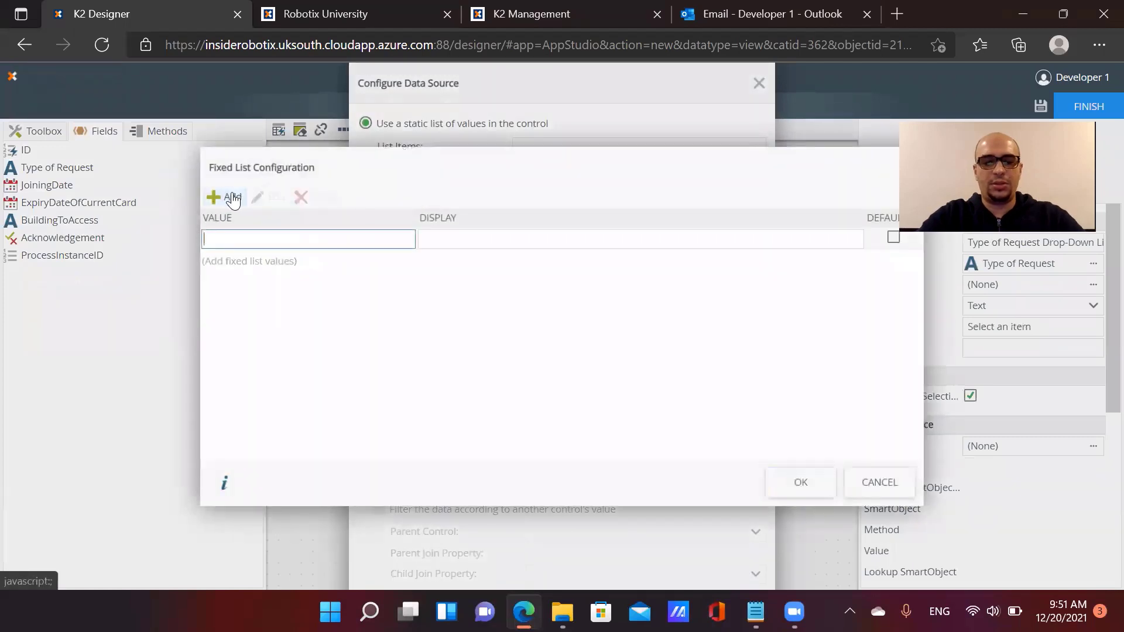
type("New")
key("Tab")
type("Nre")
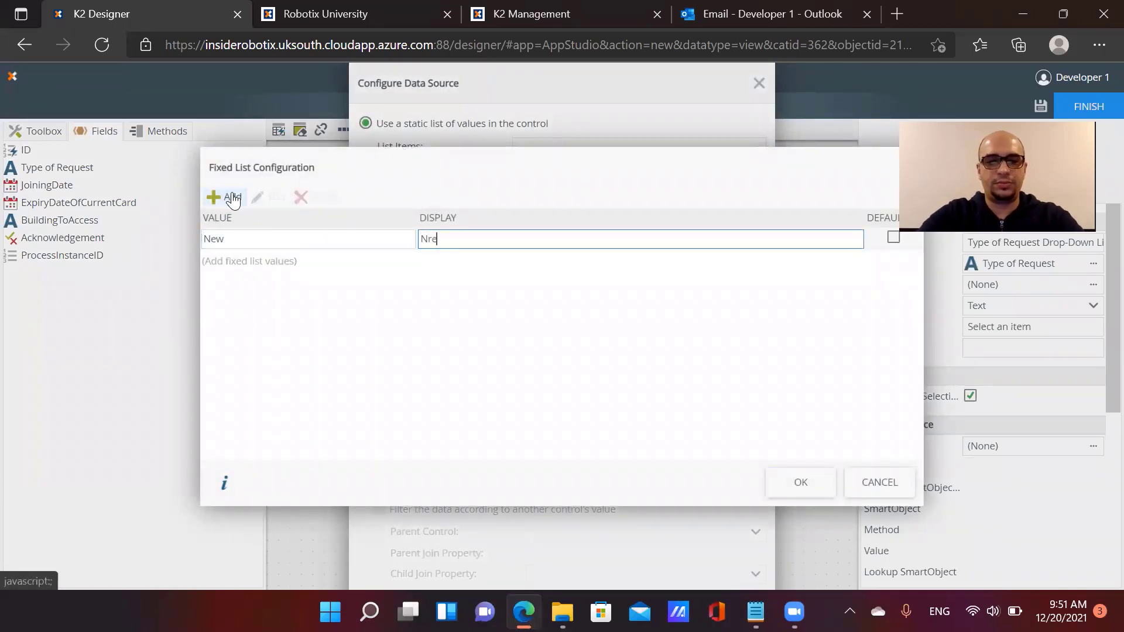
left_click(232, 198)
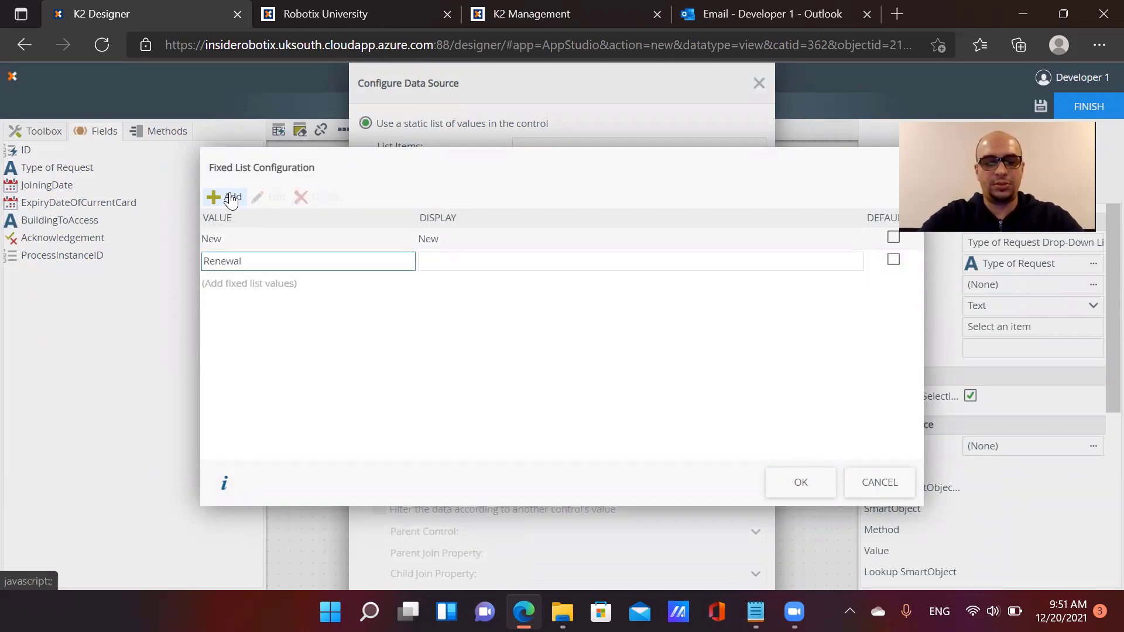
key("ctrl+a")
key("ctrl+c")
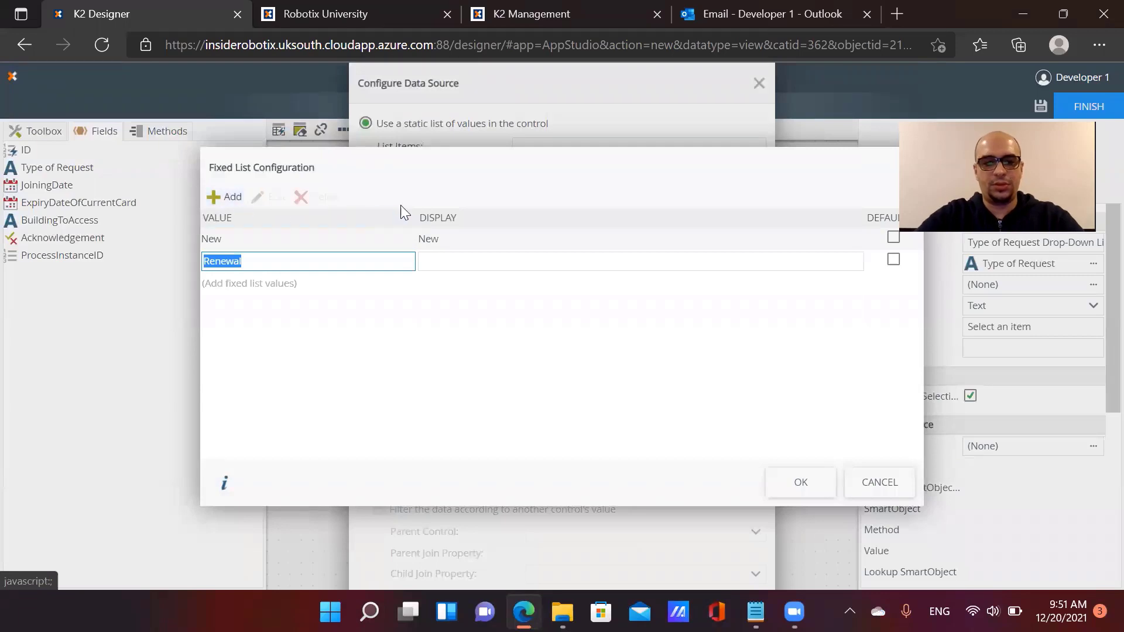
left_click(504, 259)
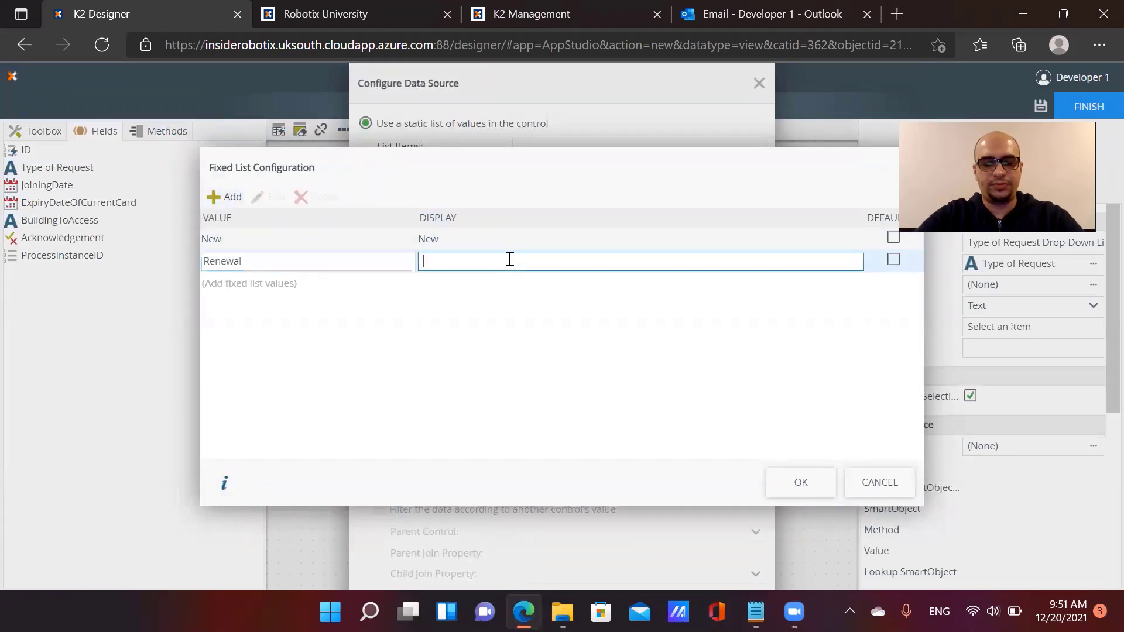
key("ctrl+v")
left_click(801, 482)
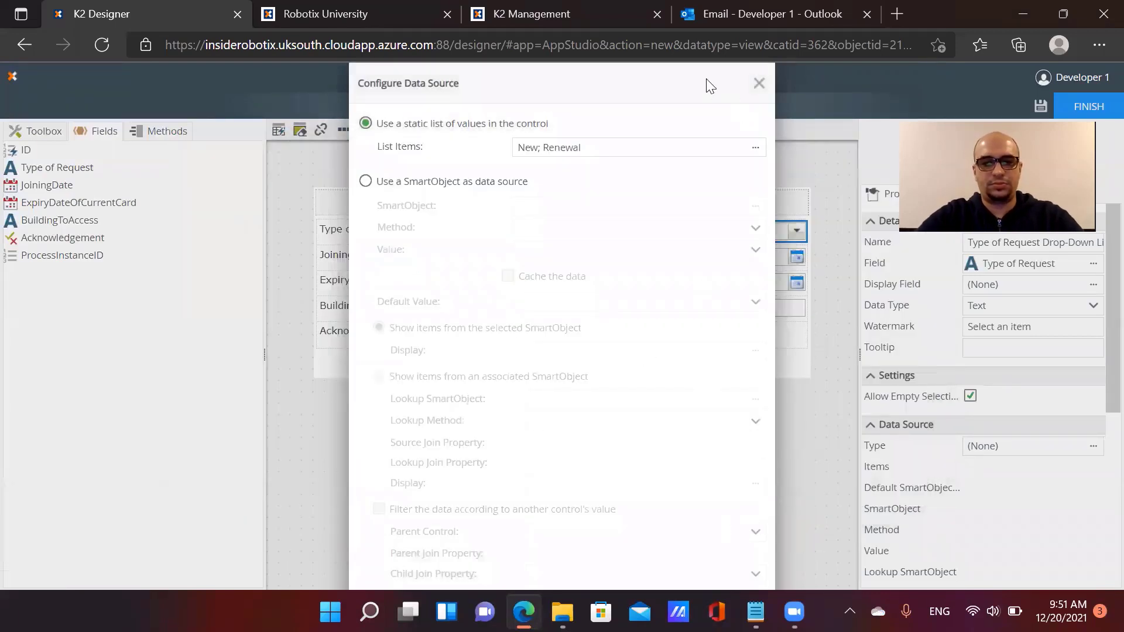
scroll(690, 176, "down", 1)
left_click(665, 562)
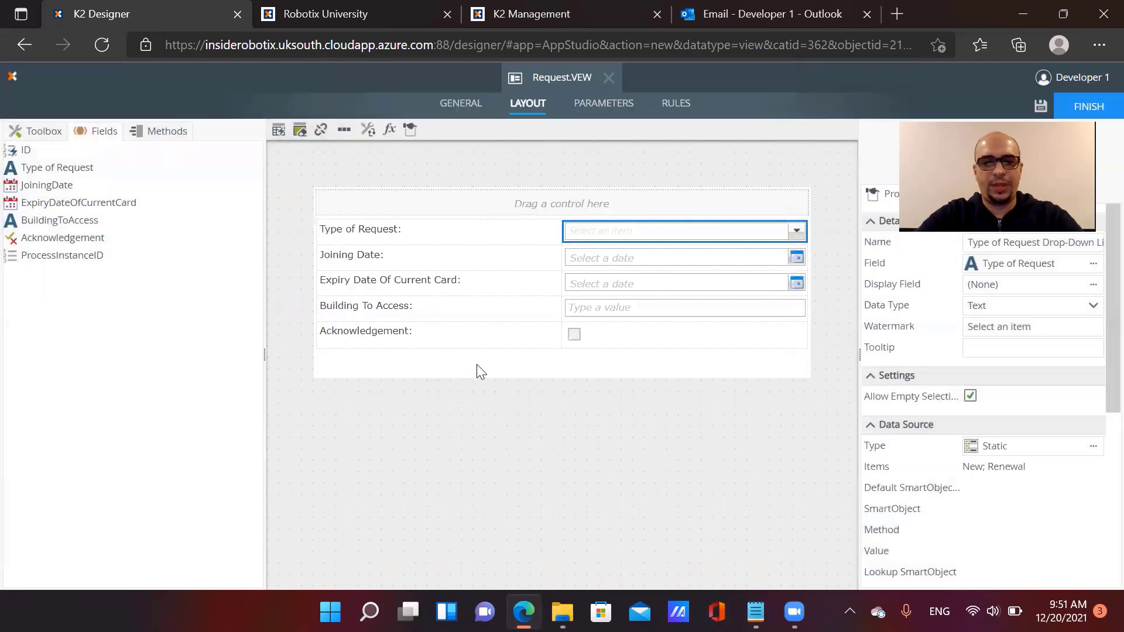
Convert the Building To Access text box into a drop-down list
left_click(776, 258)
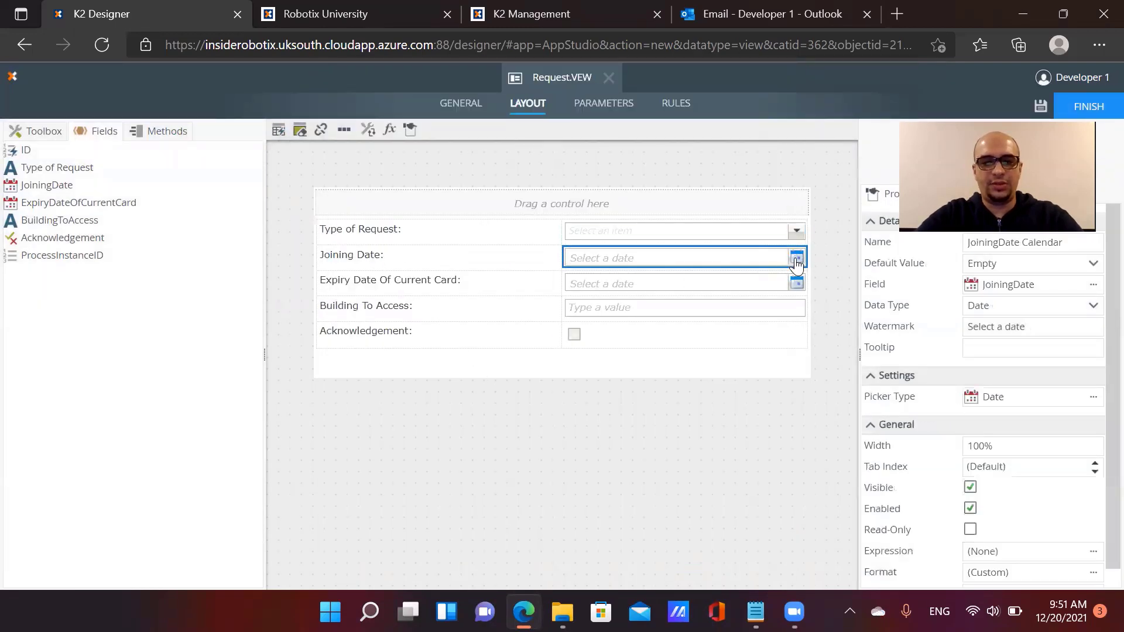
left_click(755, 288)
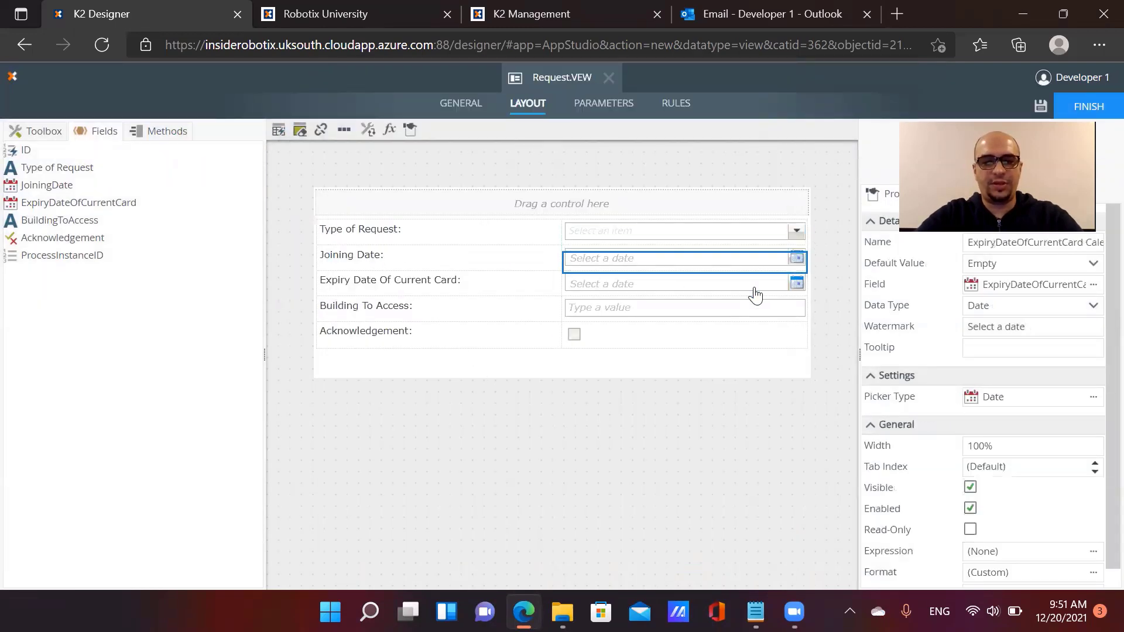
left_click(655, 312)
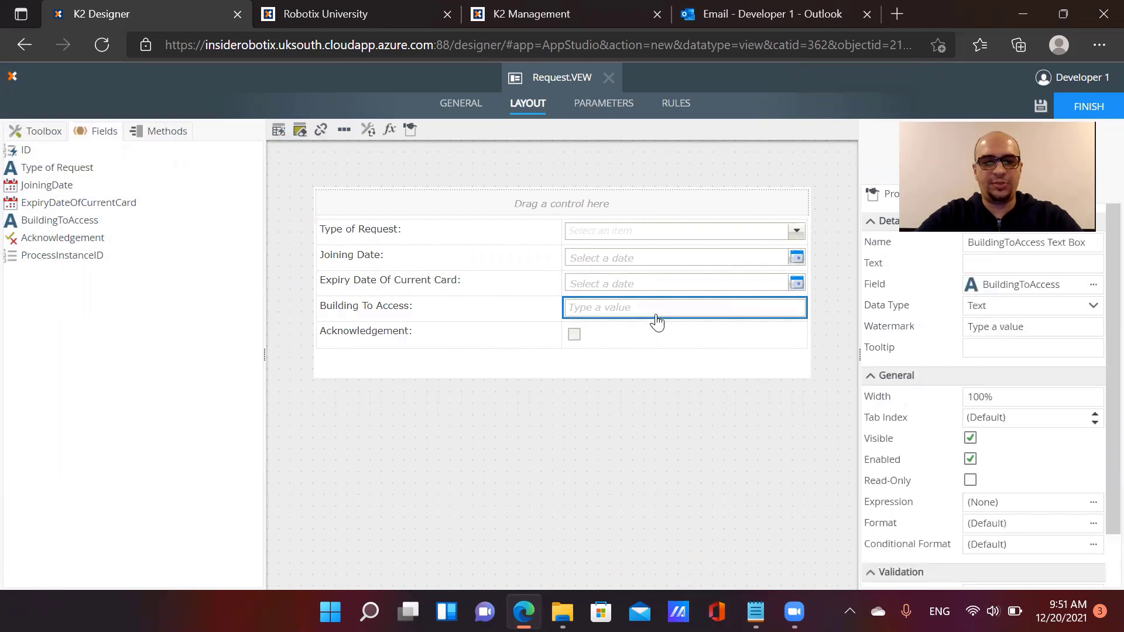
left_click(367, 130)
left_click(512, 305)
left_click(574, 459)
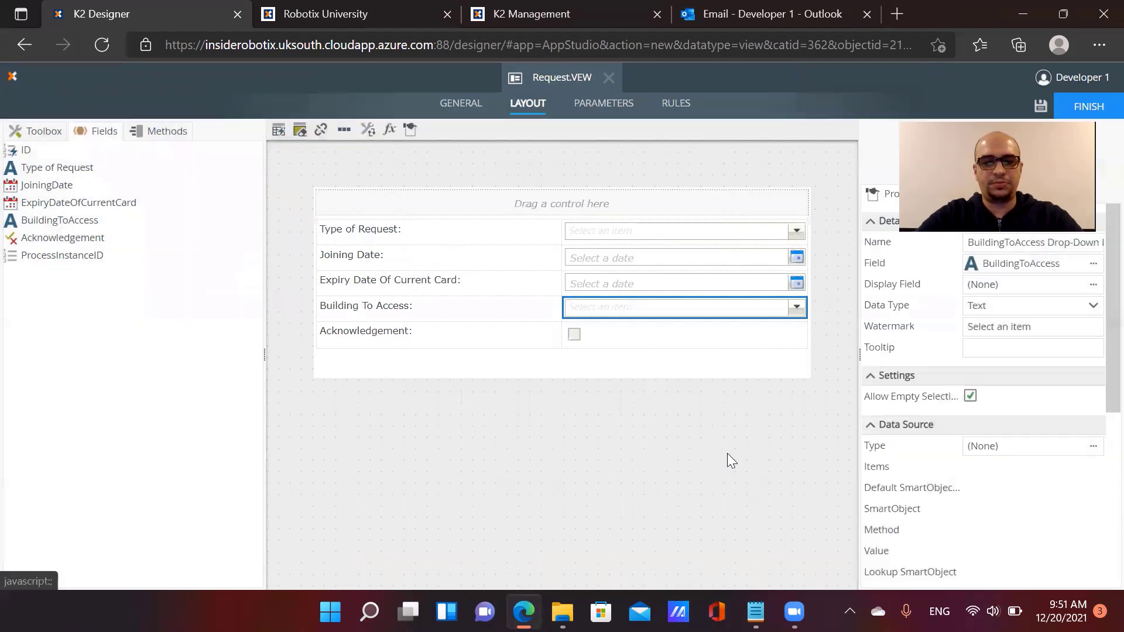
Set its data source to a static list: Building 1, Building 2 and Building 3
left_click(1093, 446)
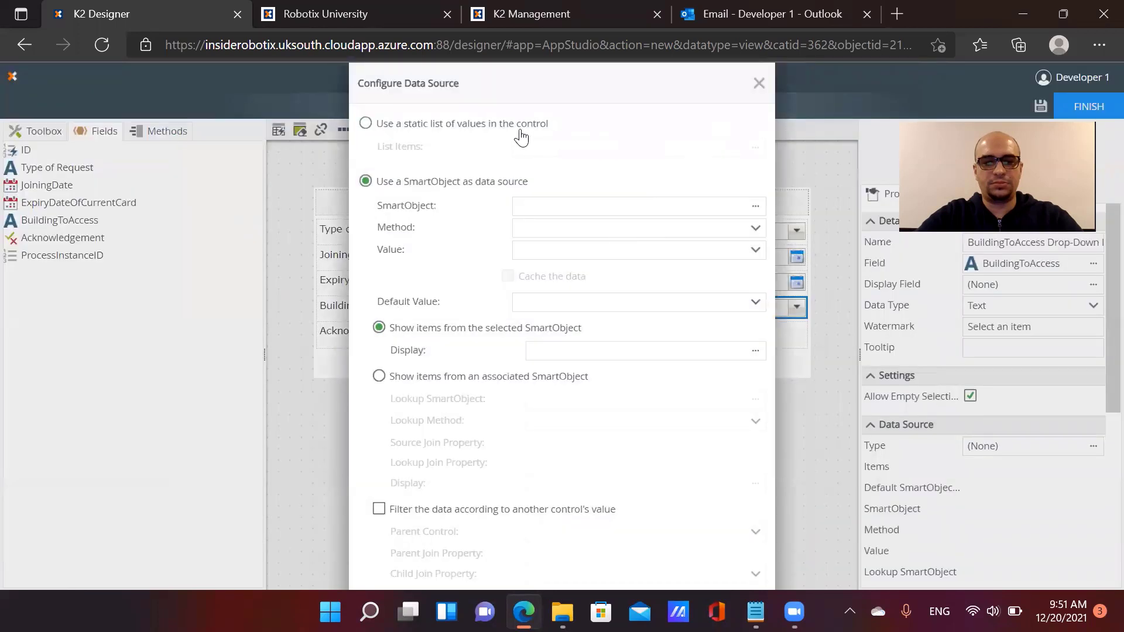
left_click(520, 130)
left_click(754, 147)
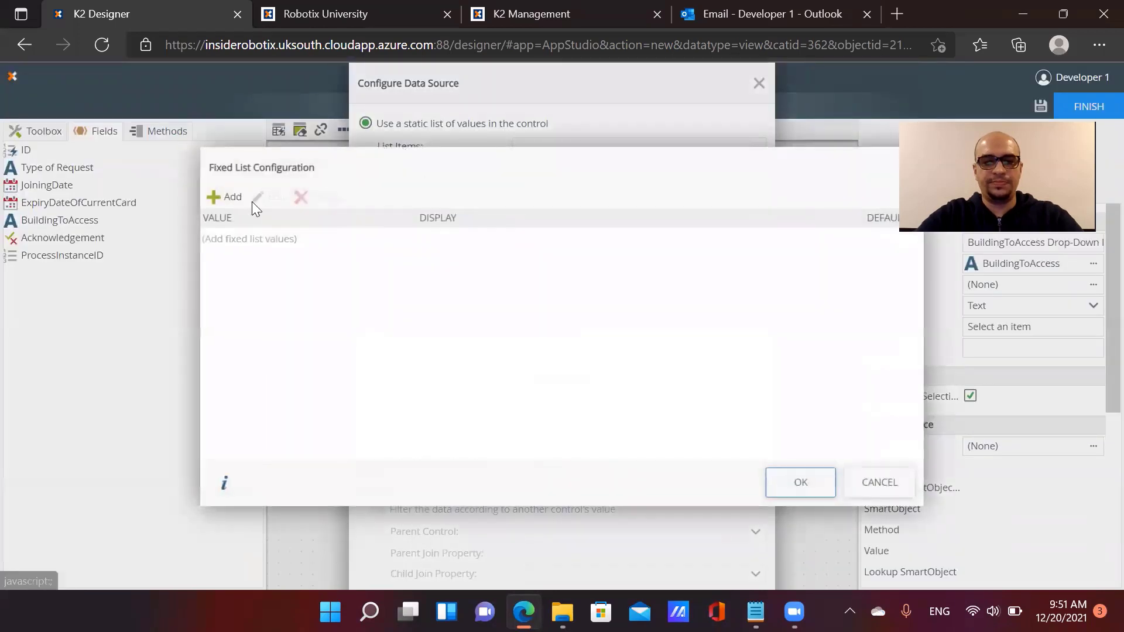
left_click(220, 202)
type("B1")
key("Tab")
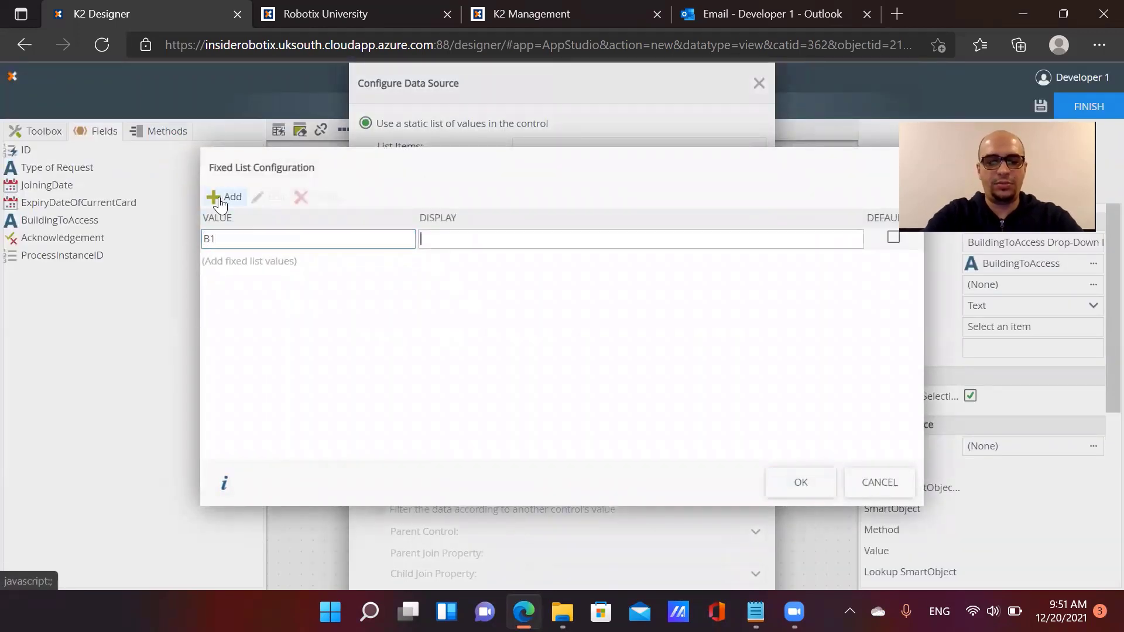
type("Building 1")
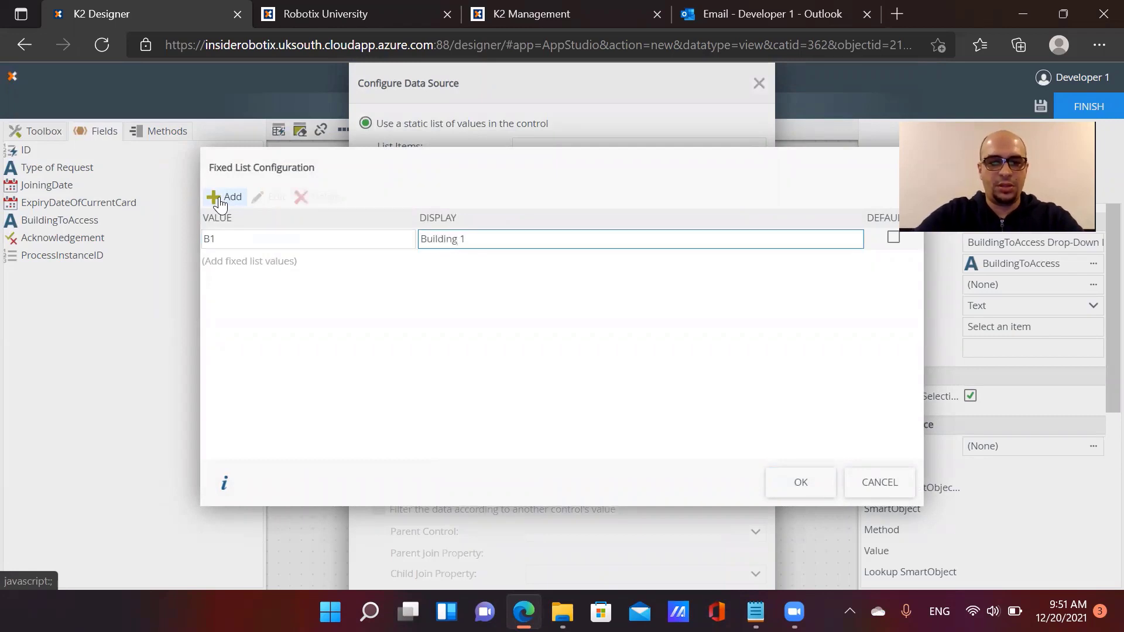
left_click(220, 202)
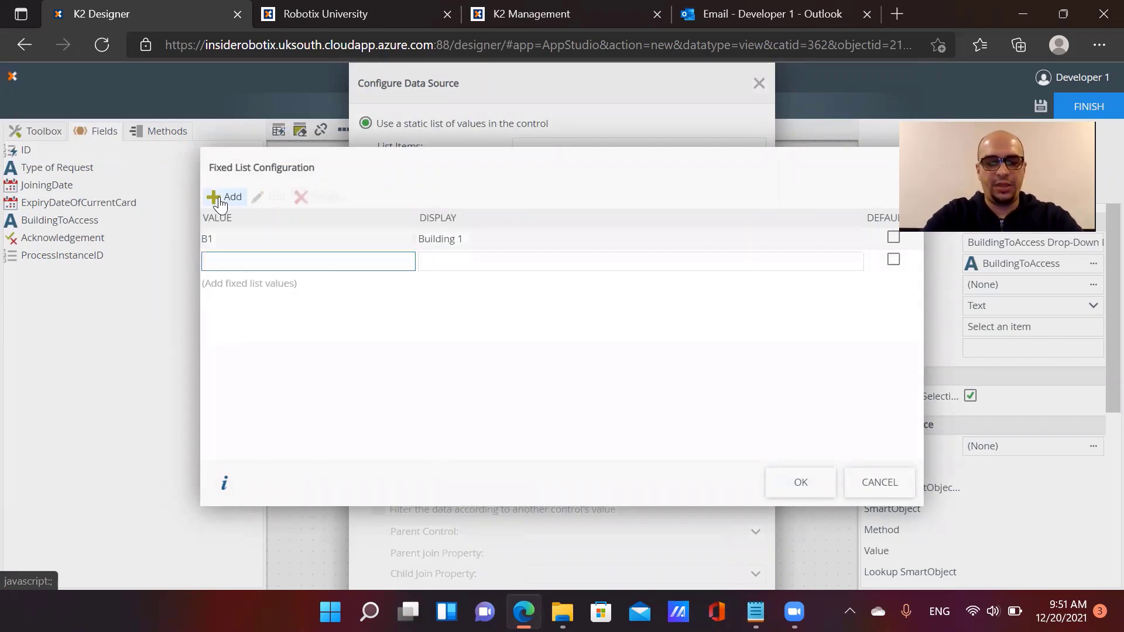
key("Tab")
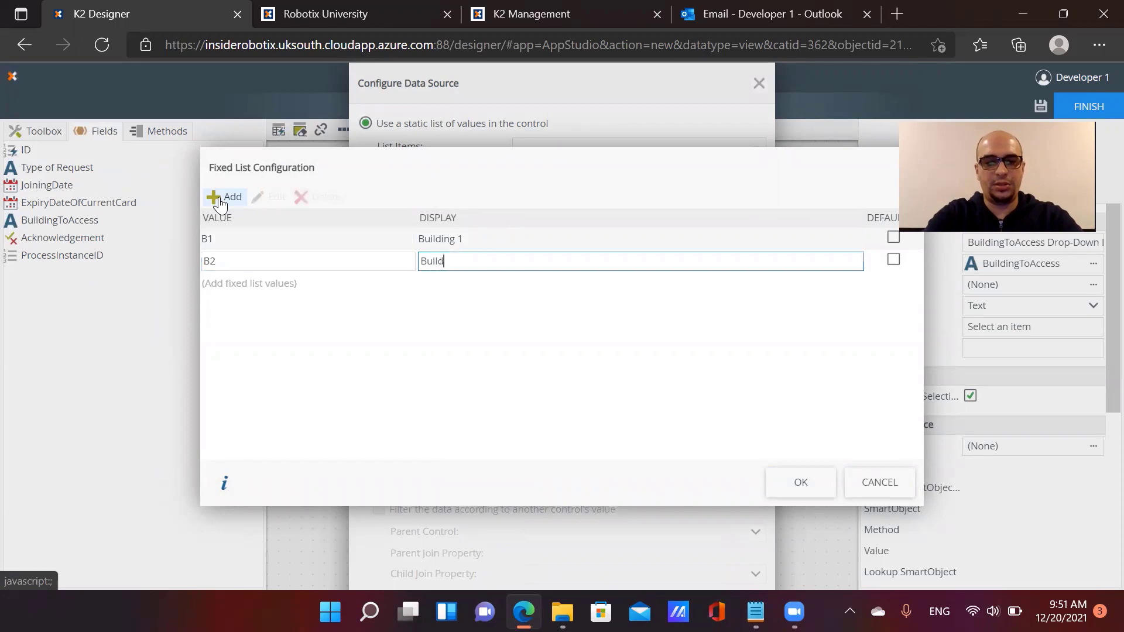
type("Building 2")
left_click(220, 202)
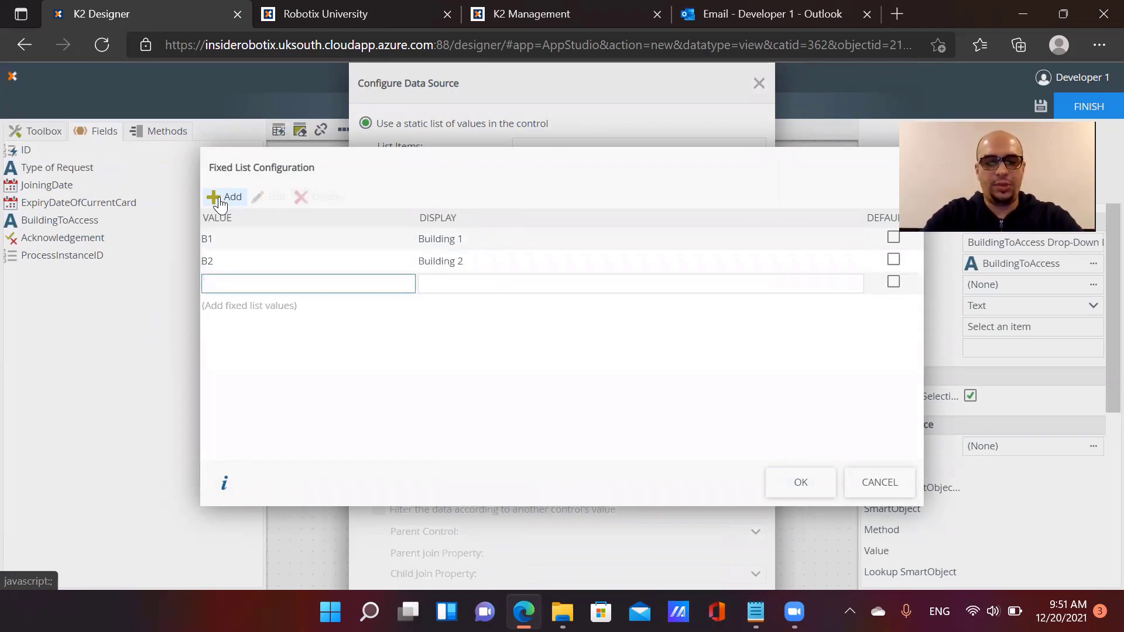
type("B3")
key("Tab")
type("Bui")
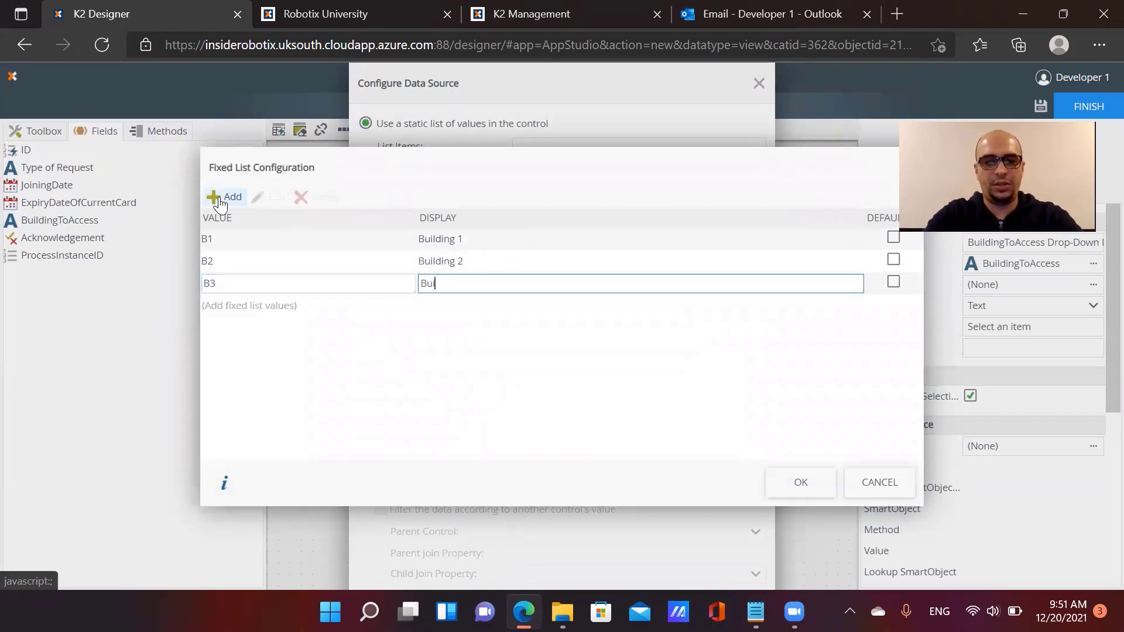
type("lding 3")
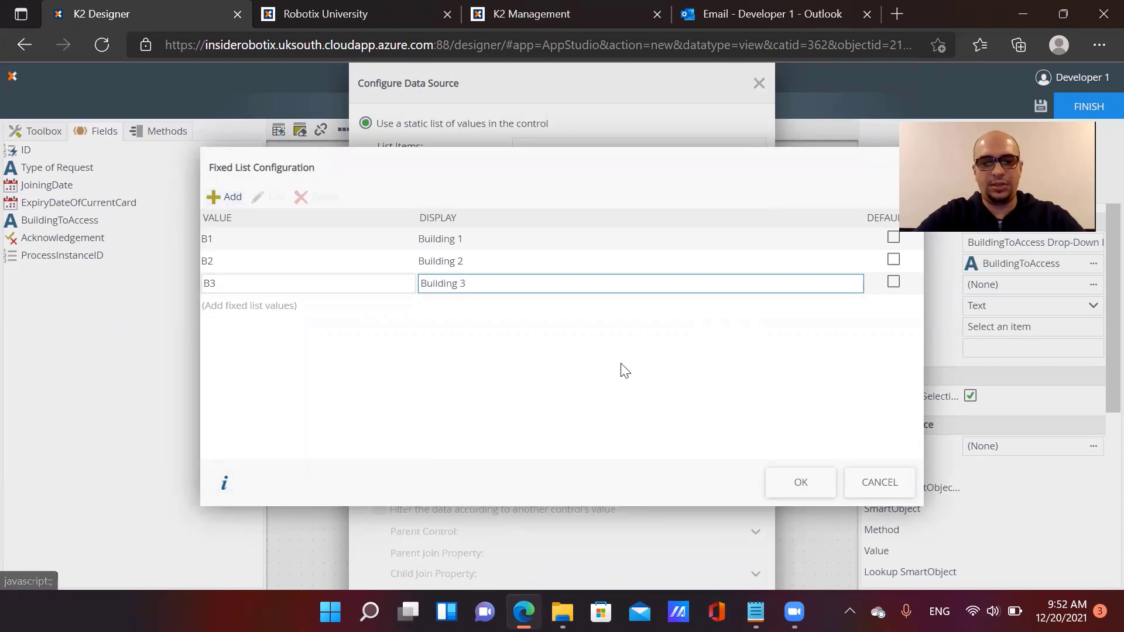
left_click(808, 484)
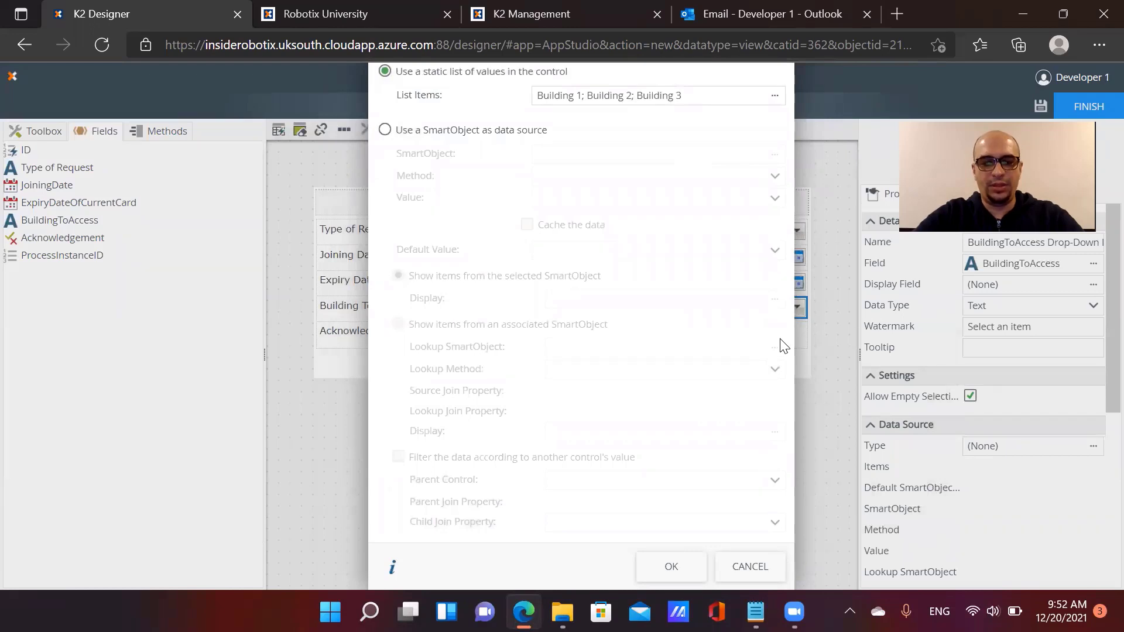
left_click(691, 566)
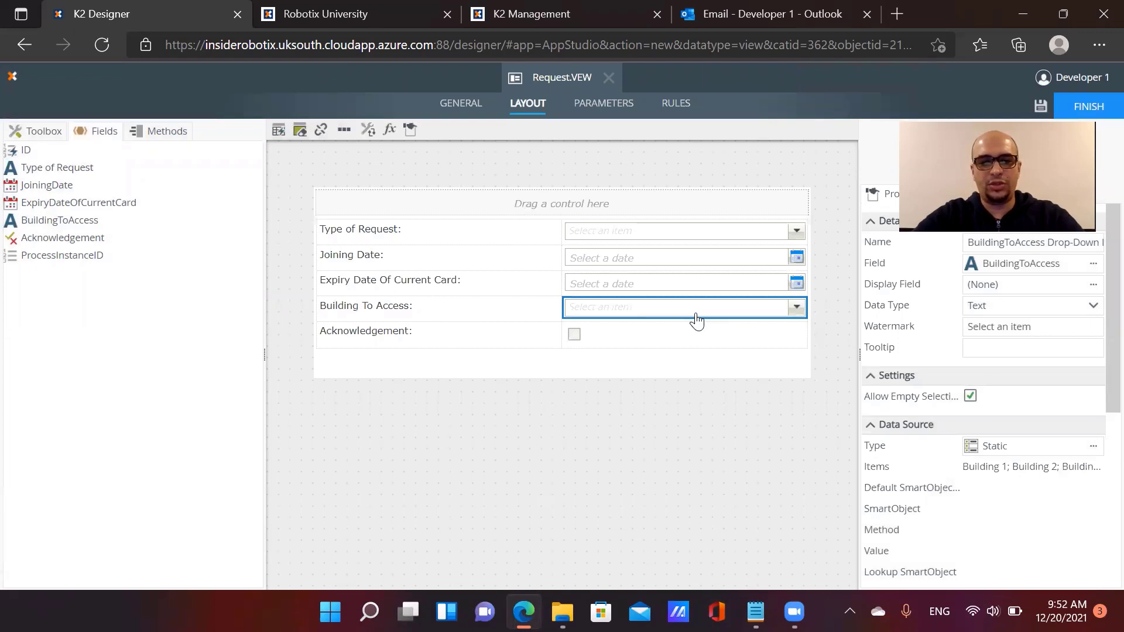
Browse the Toolbox controls, then bring up the Request view's empty Parameters page
left_click(36, 131)
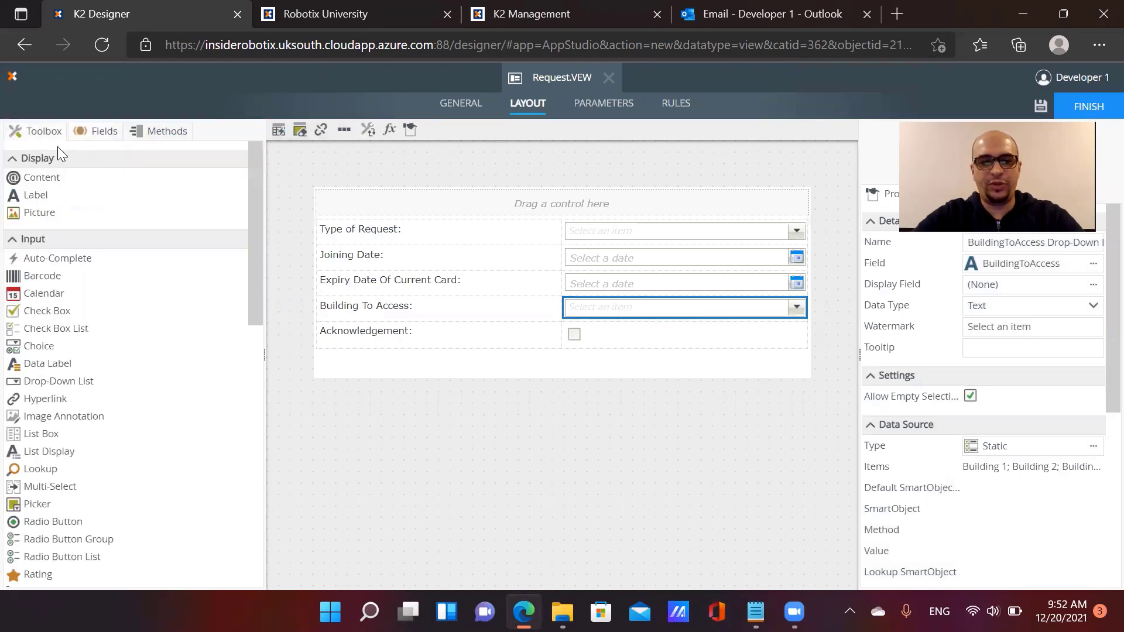
scroll(105, 268, "down", 1)
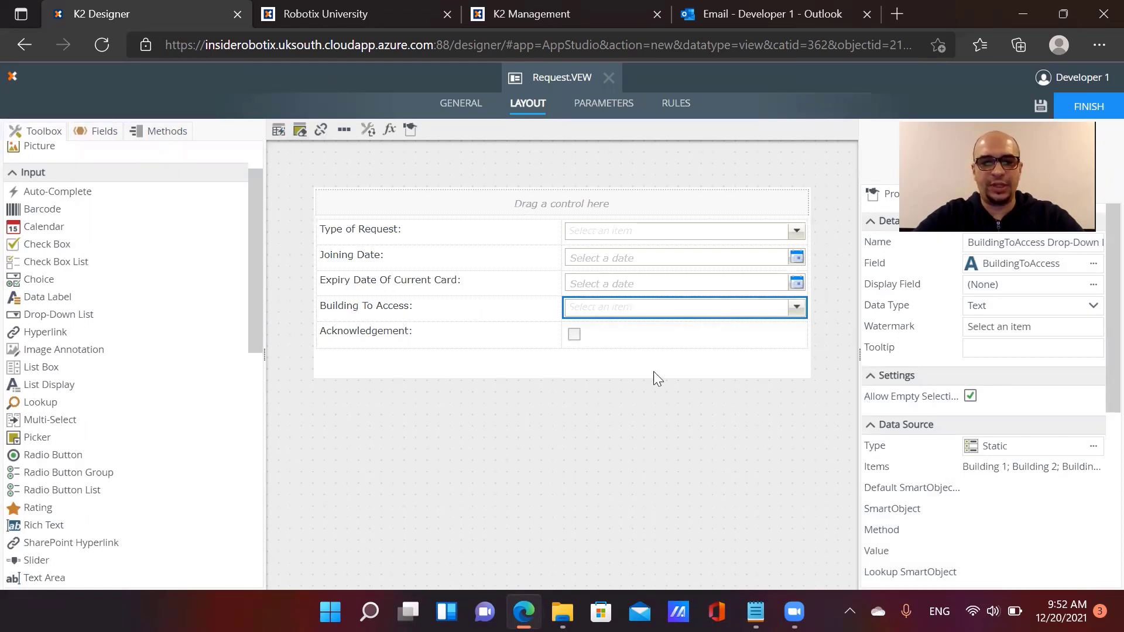
left_click(600, 106)
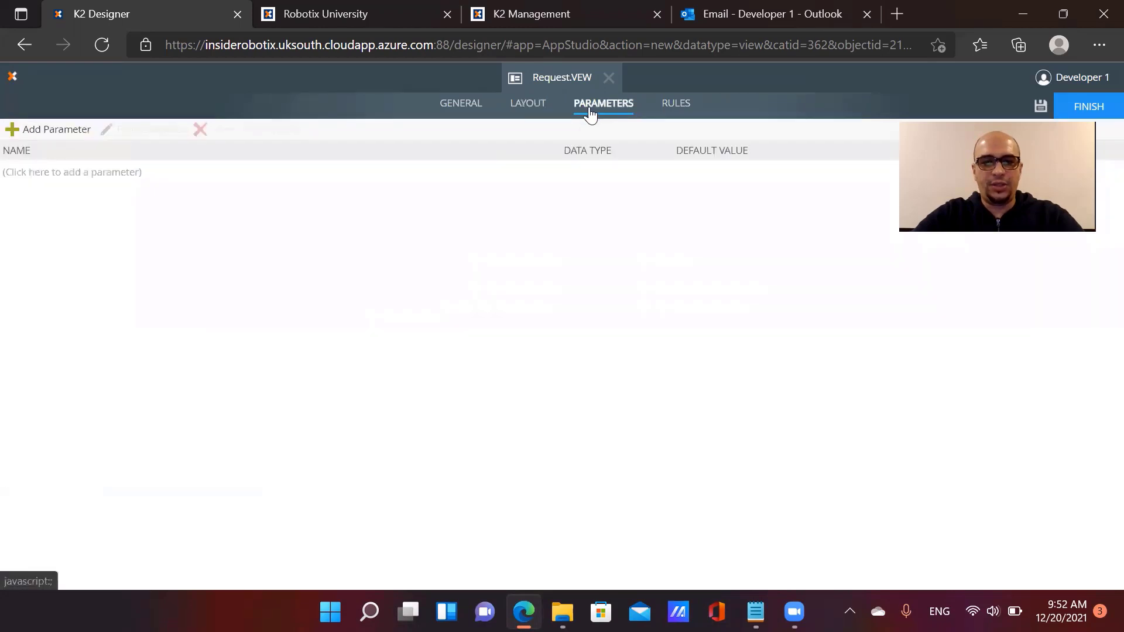
Add a Number parameter ProcessInstanceID to the view and start a new rule
left_click(68, 138)
type("ProcessInstanceID")
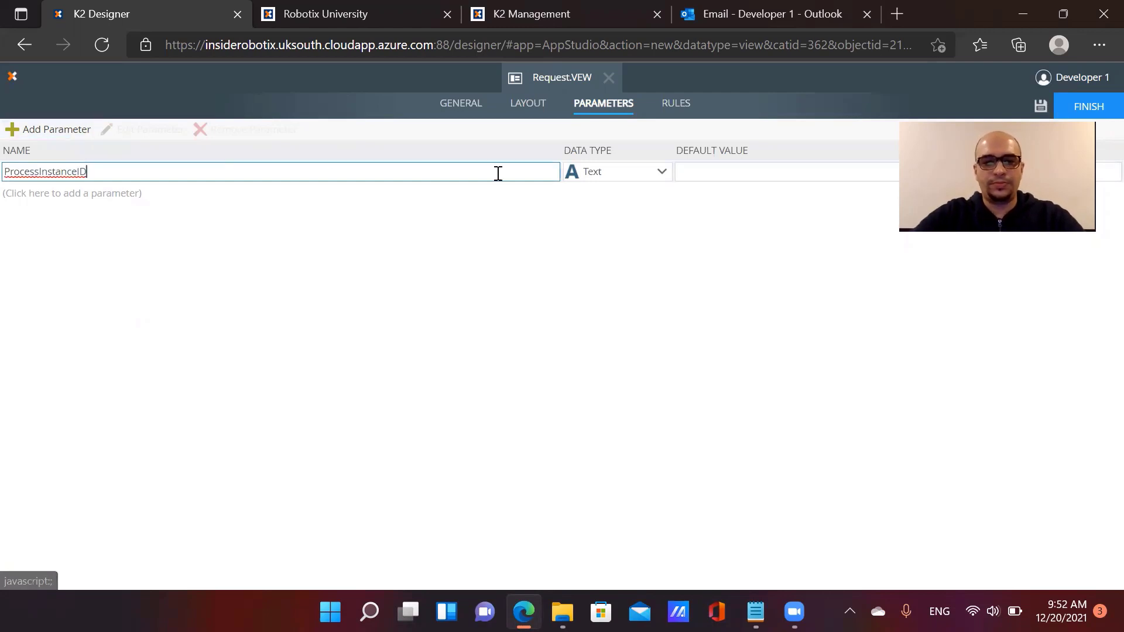
left_click(593, 175)
left_click(605, 232)
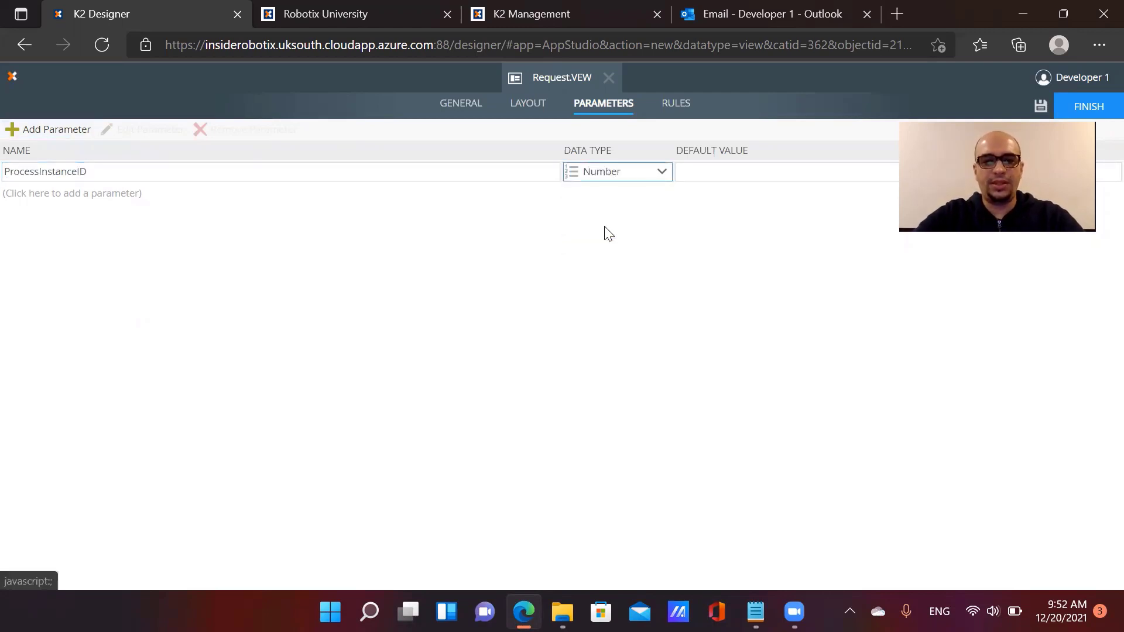
left_click(678, 104)
left_click(40, 131)
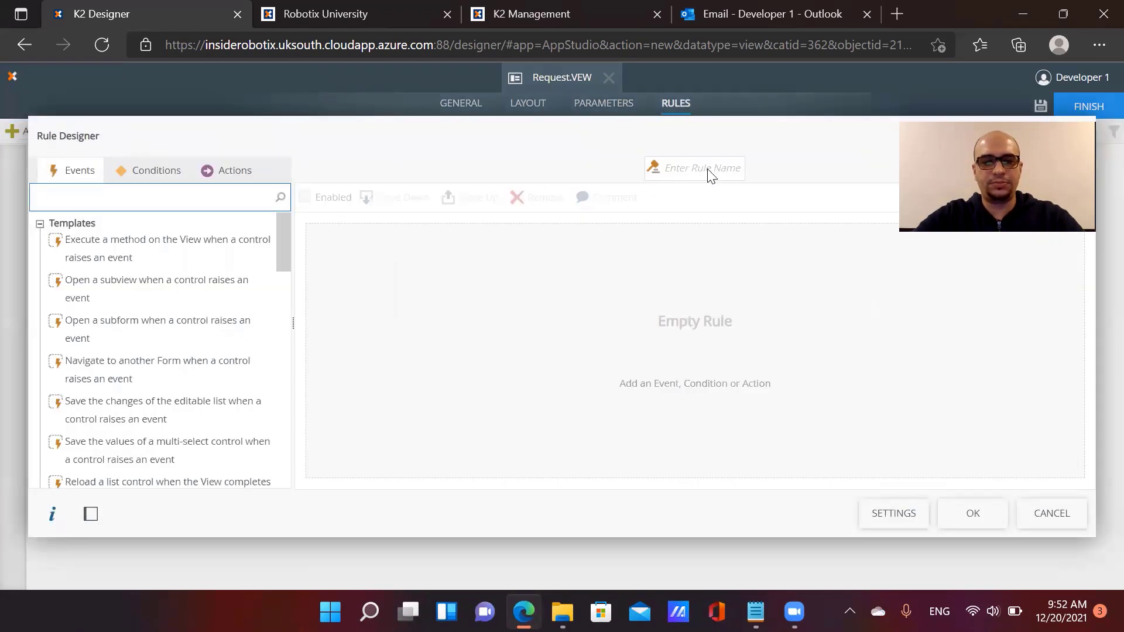
Trigger the rule on the view's Initialize method when a view parameter has been specified
left_click(708, 169)
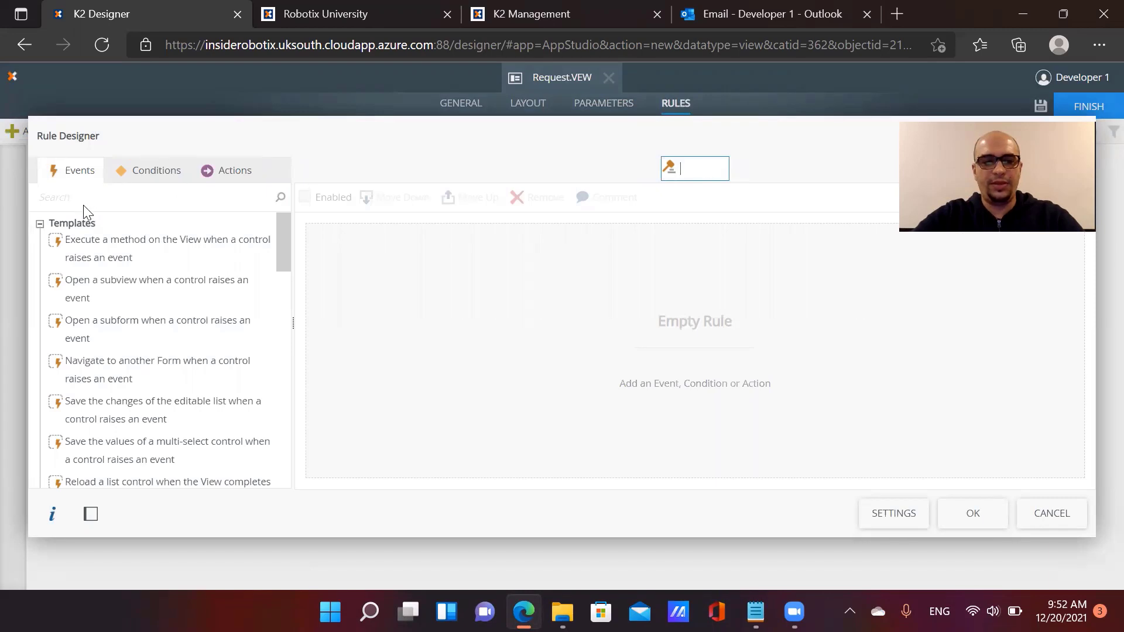
left_click(84, 197)
type("view")
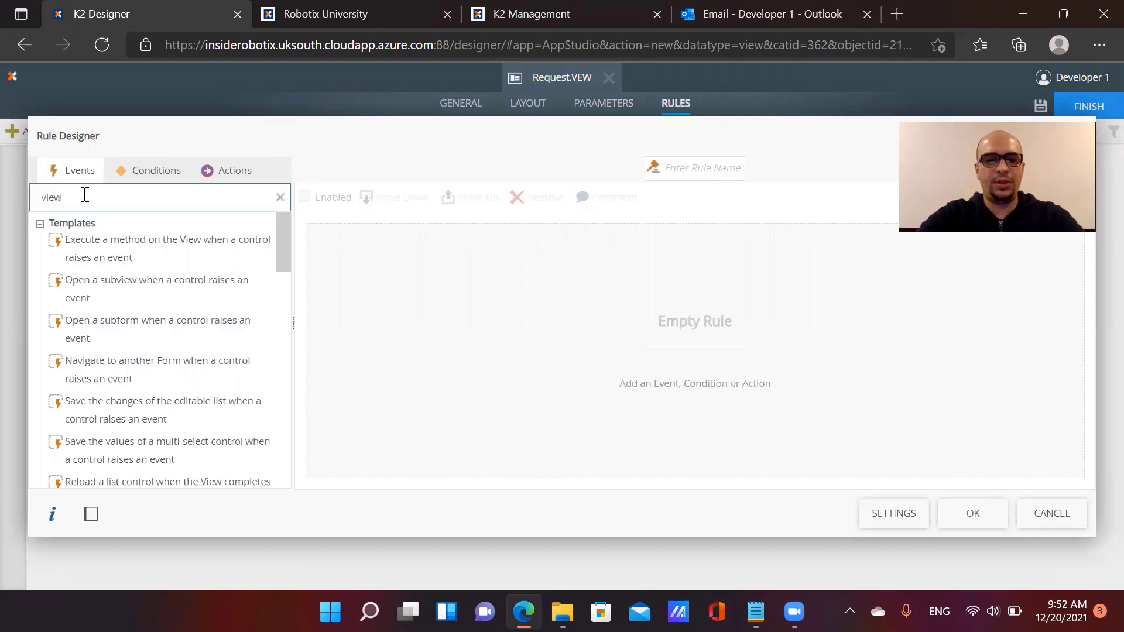
scroll(117, 234, "down", 3)
left_click(180, 416)
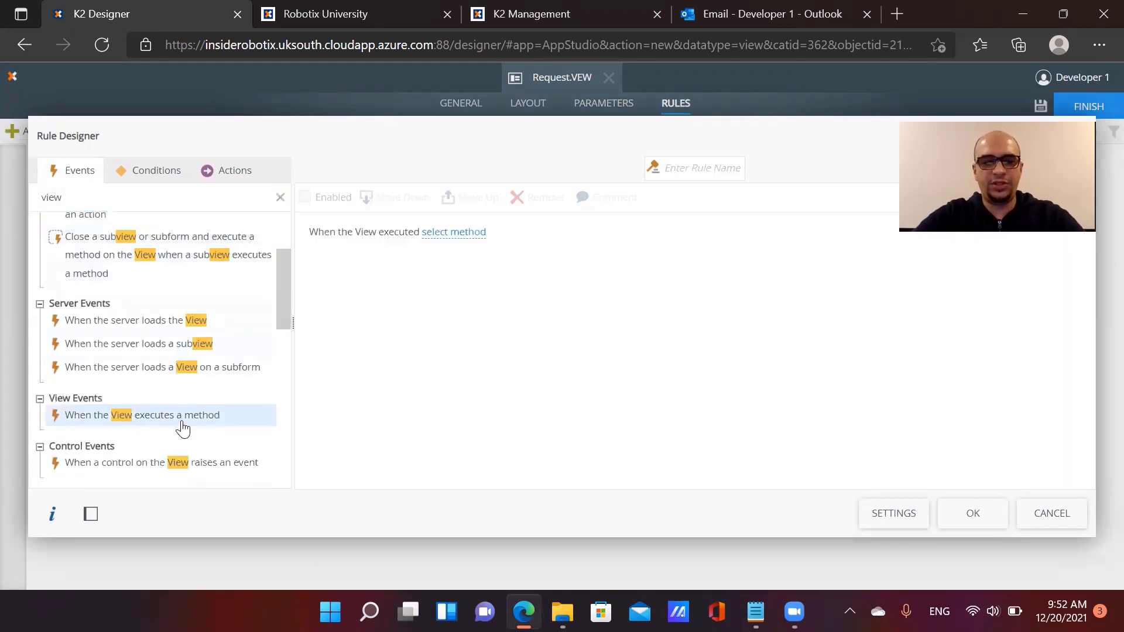
left_click(454, 233)
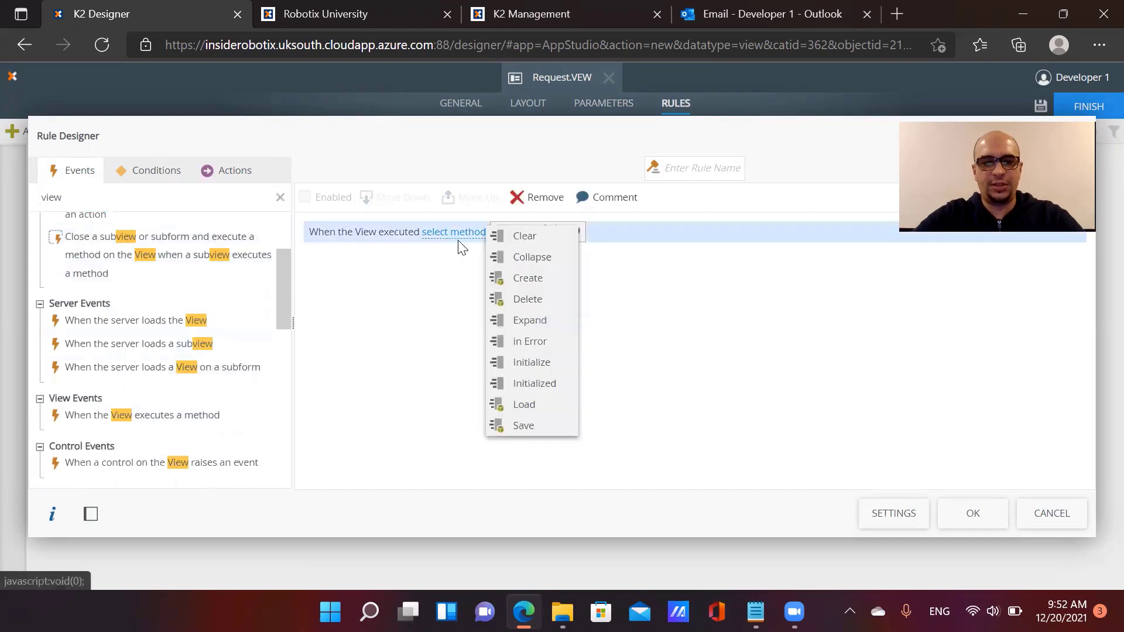
left_click(540, 362)
left_click(158, 173)
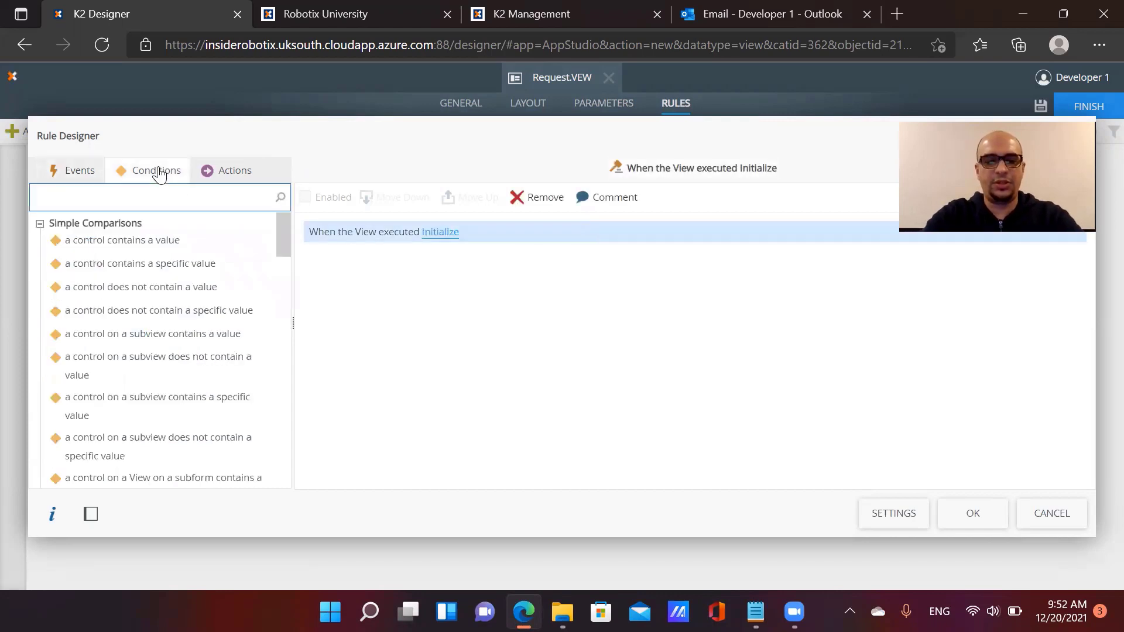
type("param")
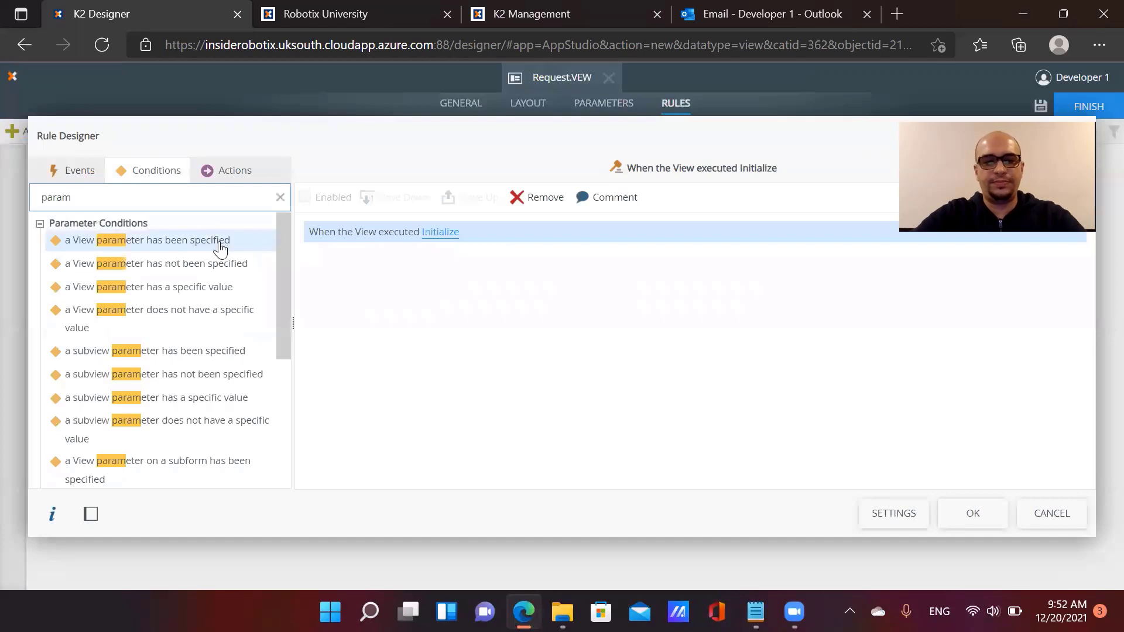
left_click_drag(220, 241, 556, 272)
Add an action executing RequestDetails.SOB's Get List method
left_click(242, 175)
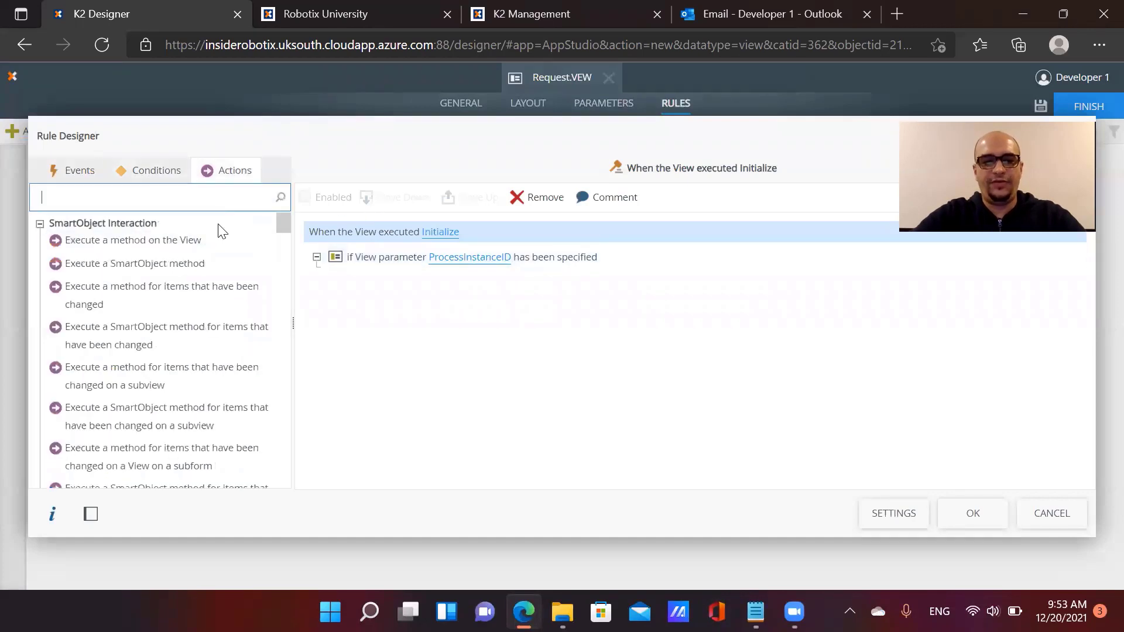
double_click(220, 267)
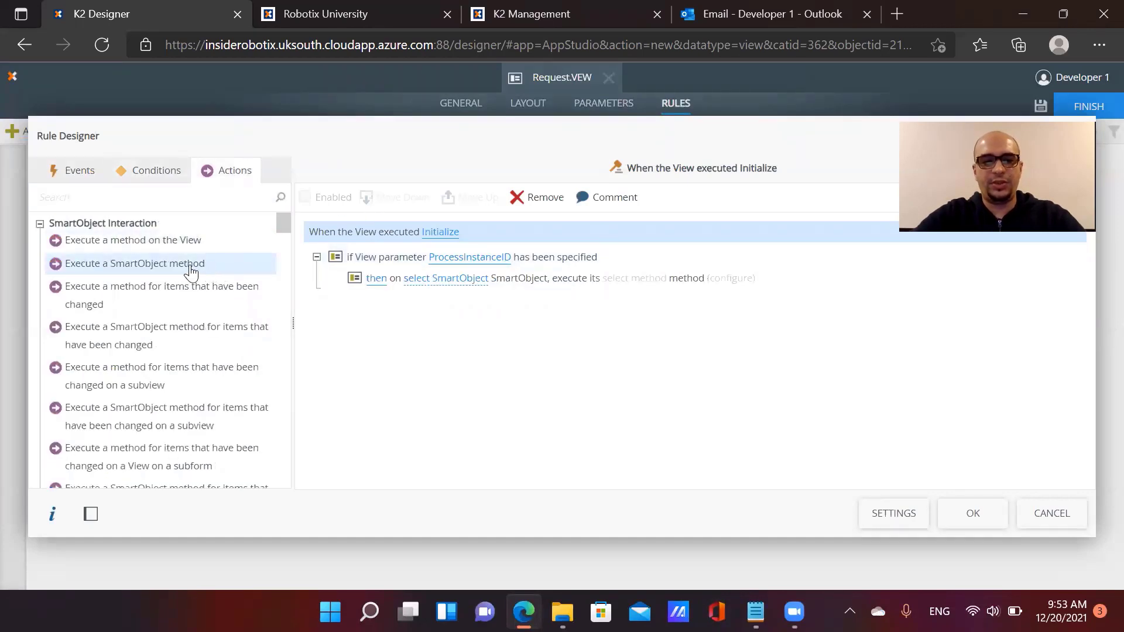
left_click(449, 279)
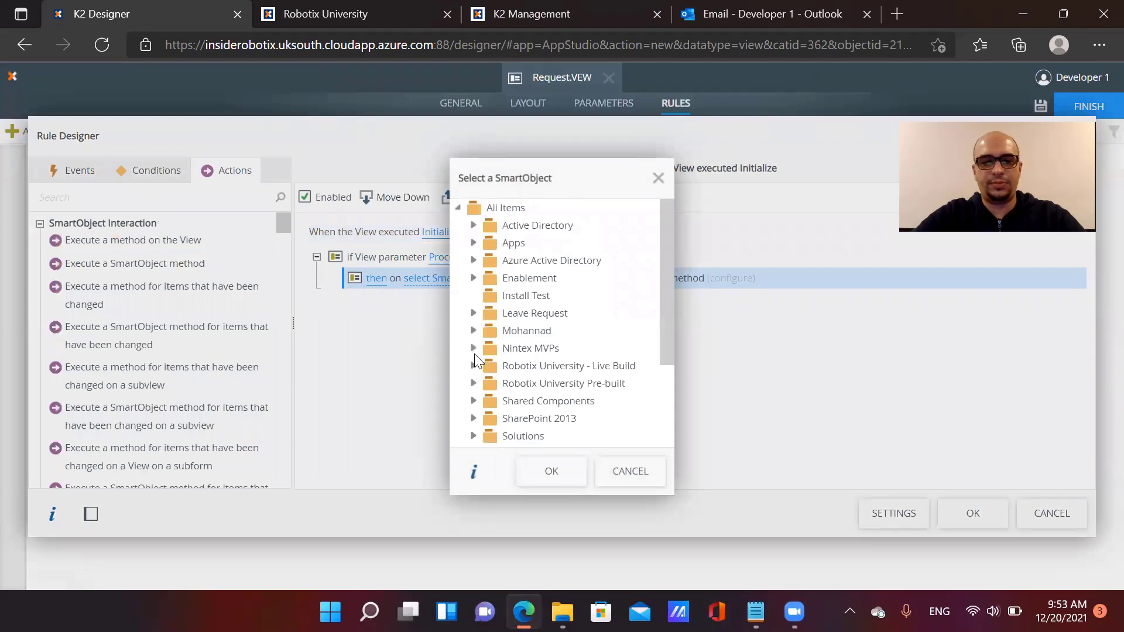
left_click(473, 350)
scroll(491, 355, "down", 1)
left_click(489, 329)
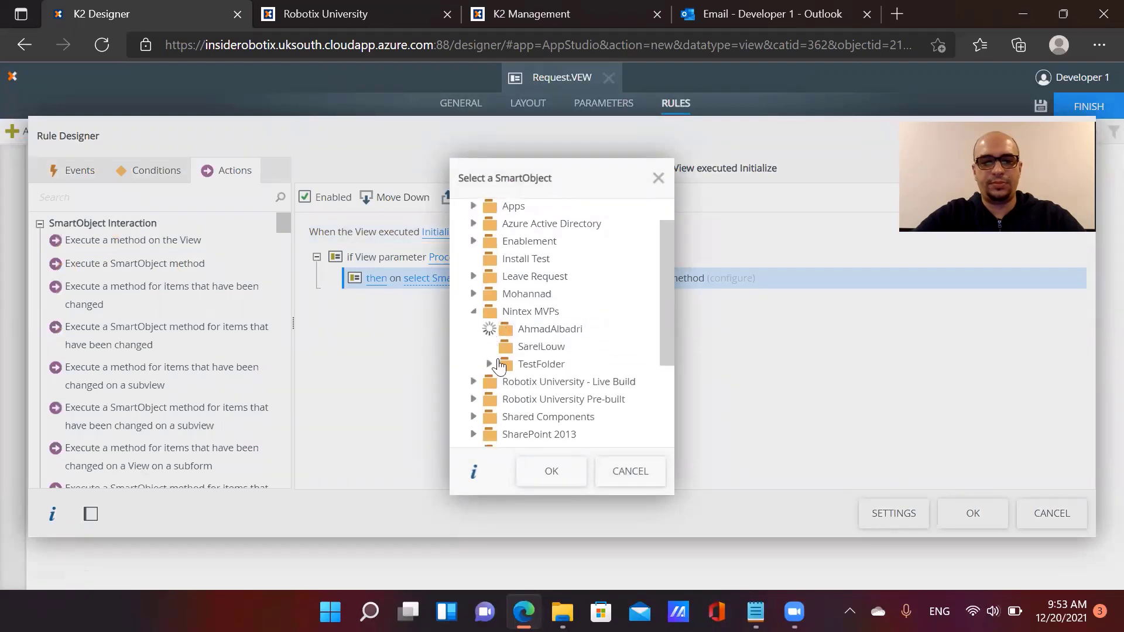
left_click(507, 364)
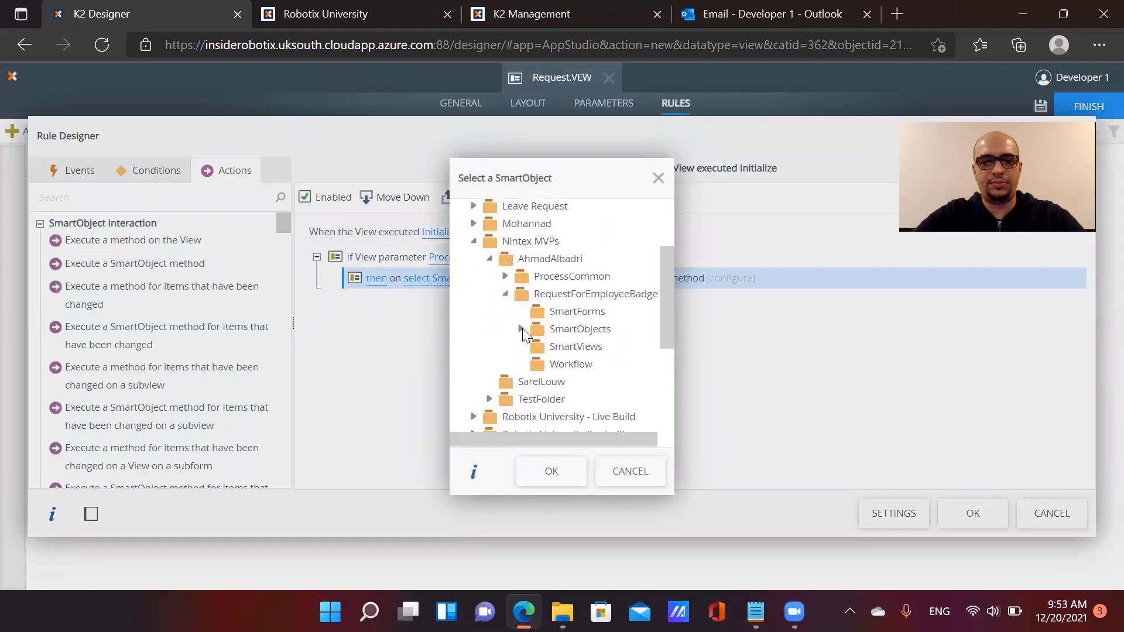
left_click(521, 329)
left_click(609, 347)
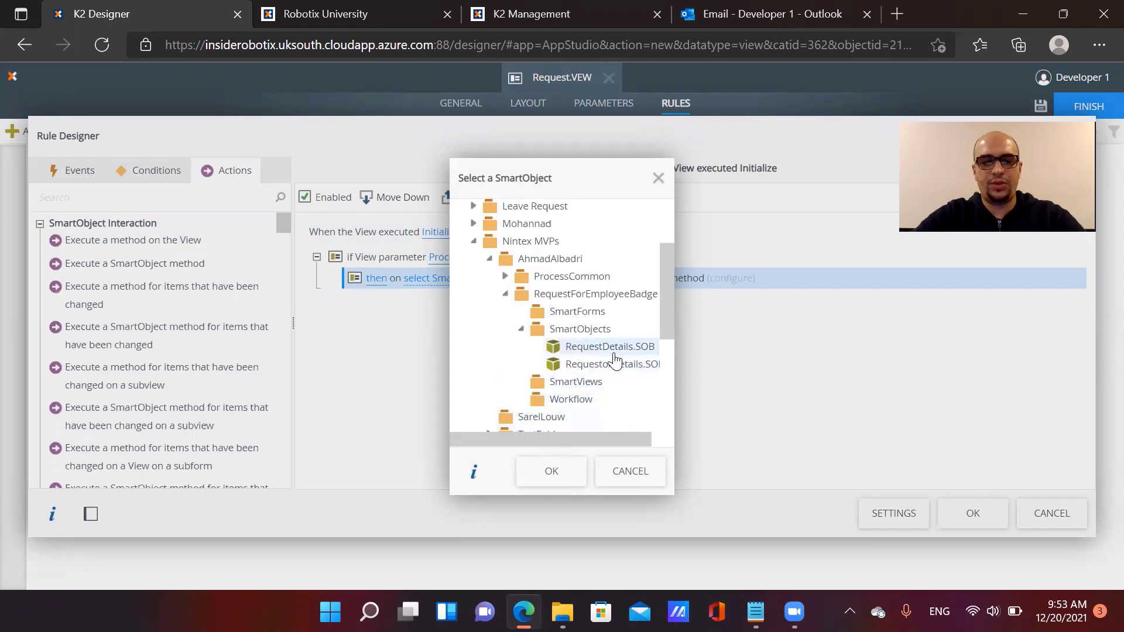
left_click(574, 472)
left_click(639, 283)
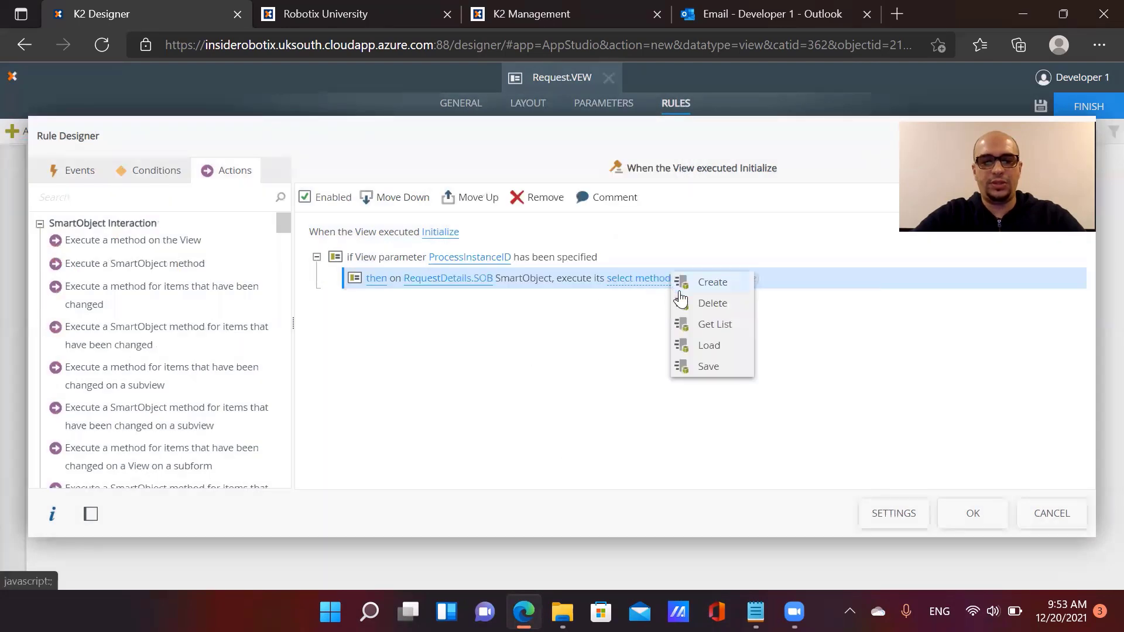
left_click(712, 324)
Map ProcessInstanceID as input and Type of Request, JoiningDate, BuildingToAccess, Acknowledgement outputs; save the rule
left_click(709, 281)
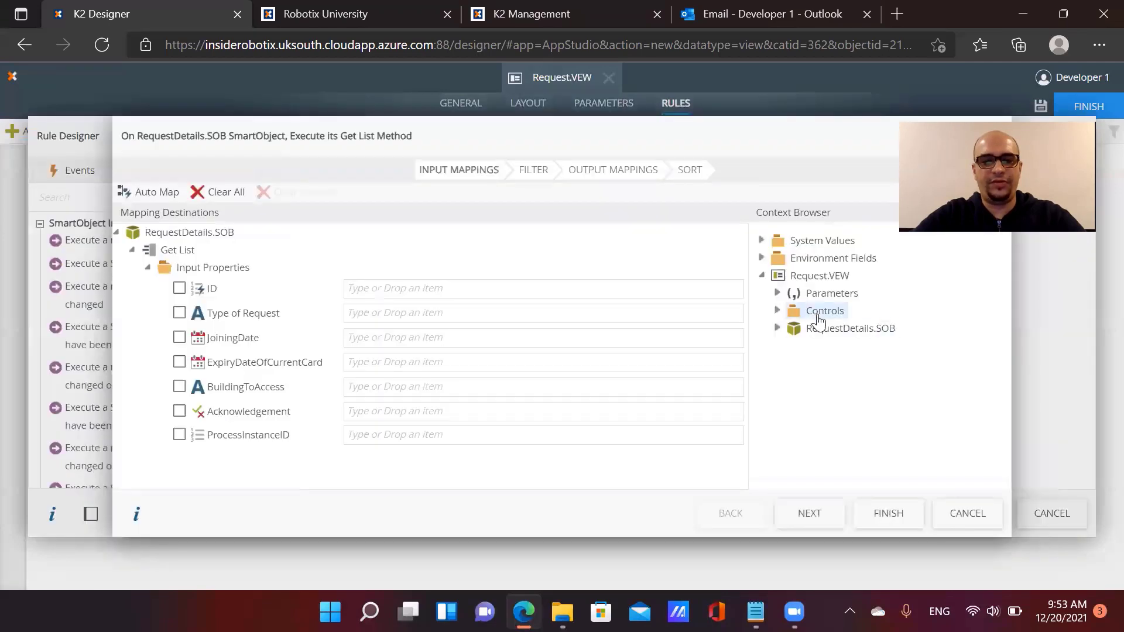
left_click(778, 293)
left_click_drag(837, 314, 424, 433)
left_click(630, 174)
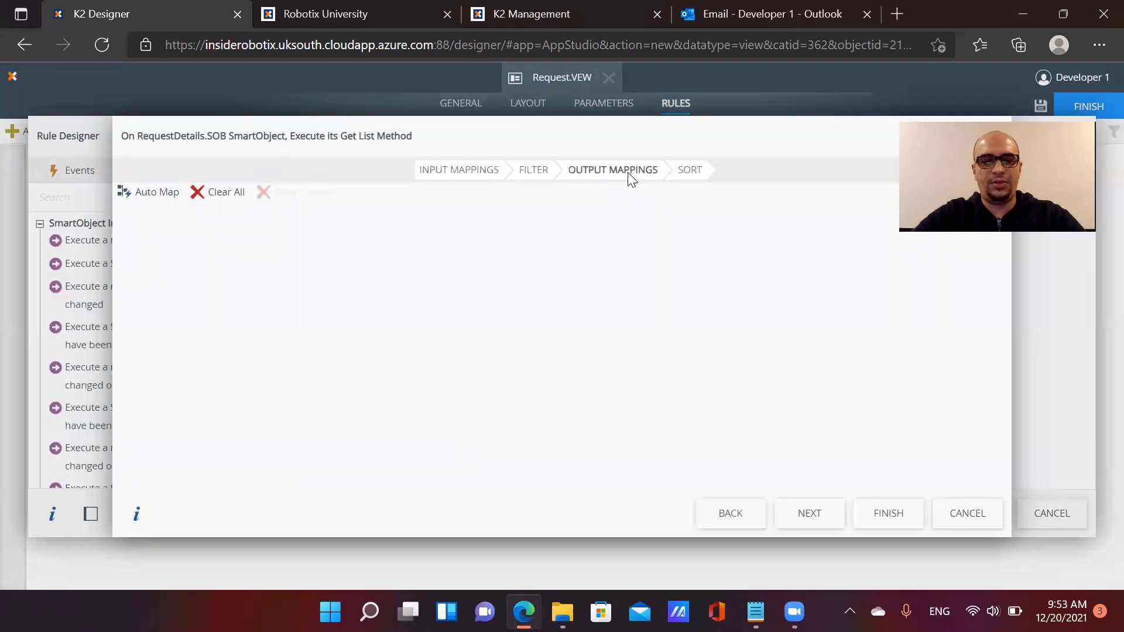
left_click_drag(884, 329, 375, 312)
left_click_drag(880, 345, 708, 362)
left_click_drag(920, 388, 624, 385)
left_click_drag(733, 405, 610, 404)
left_click(886, 515)
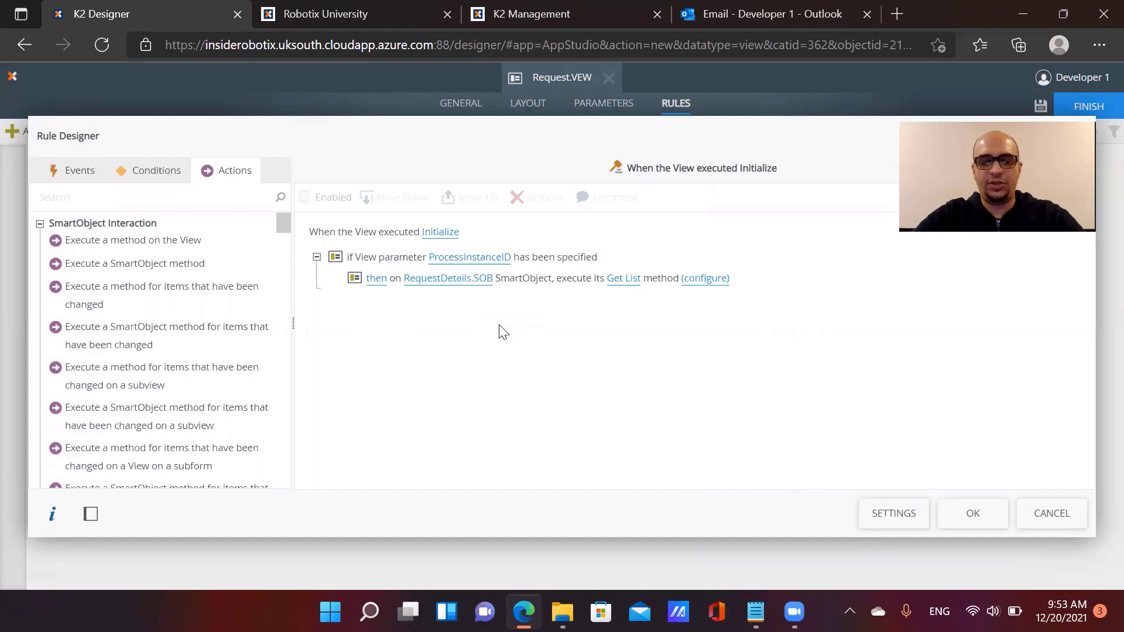
left_click(974, 515)
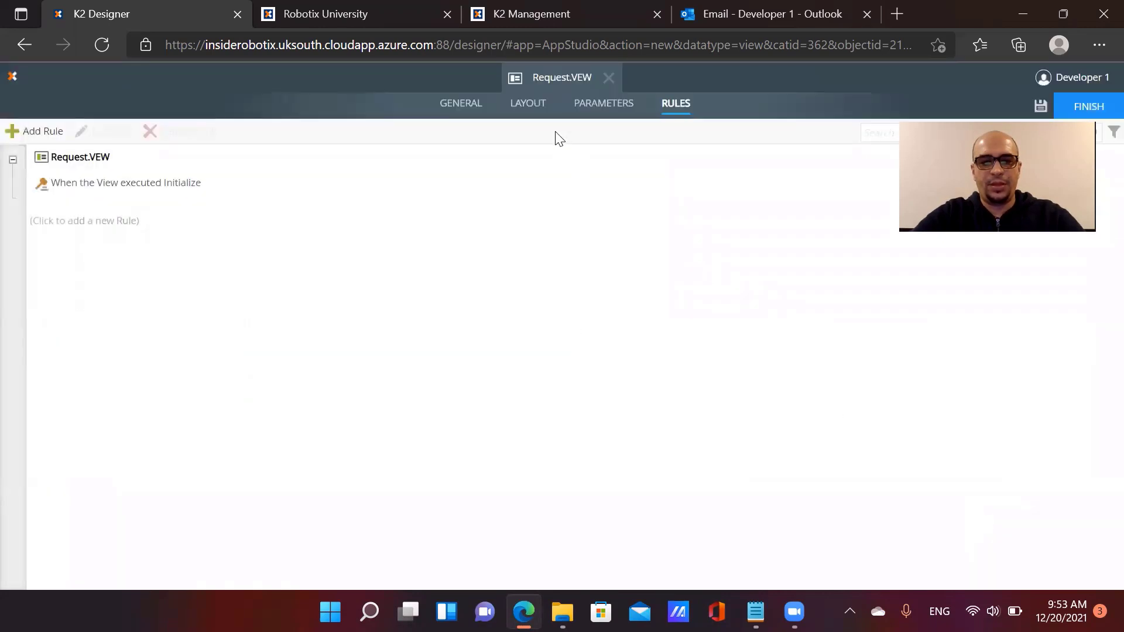
Place a data label beneath the Acknowledgement label in the view layout
left_click(532, 107)
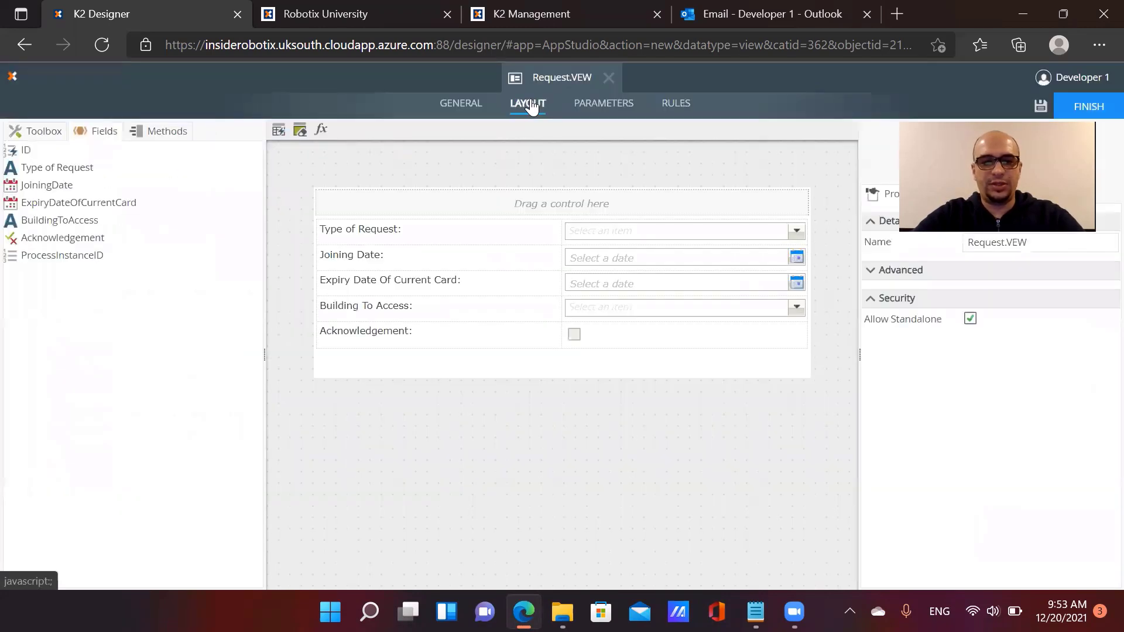
left_click(443, 341)
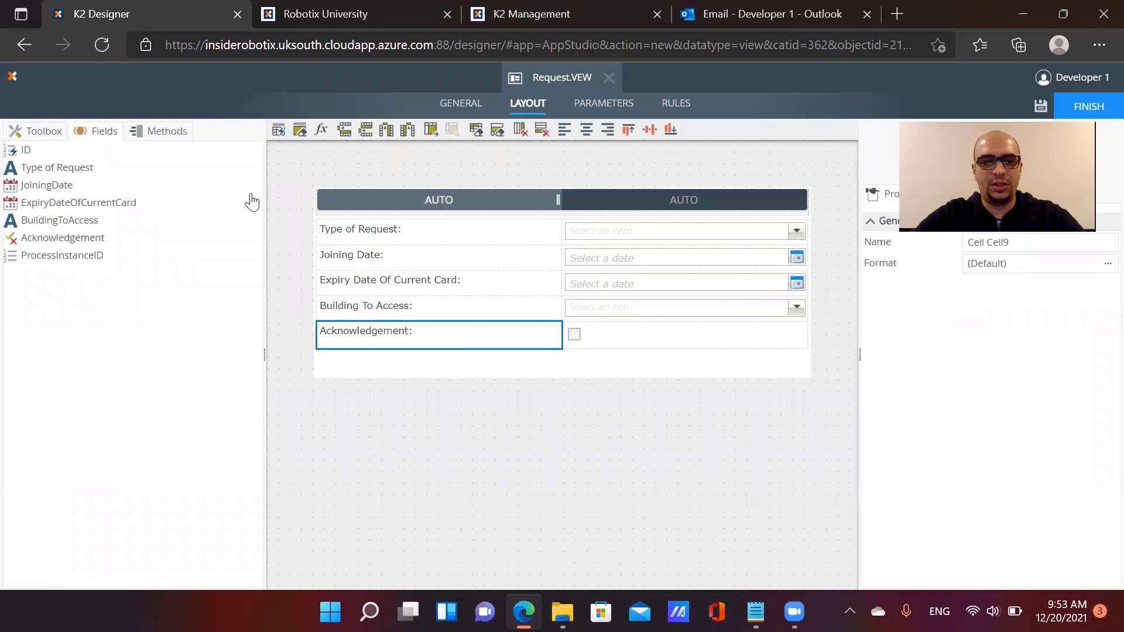
left_click(37, 133)
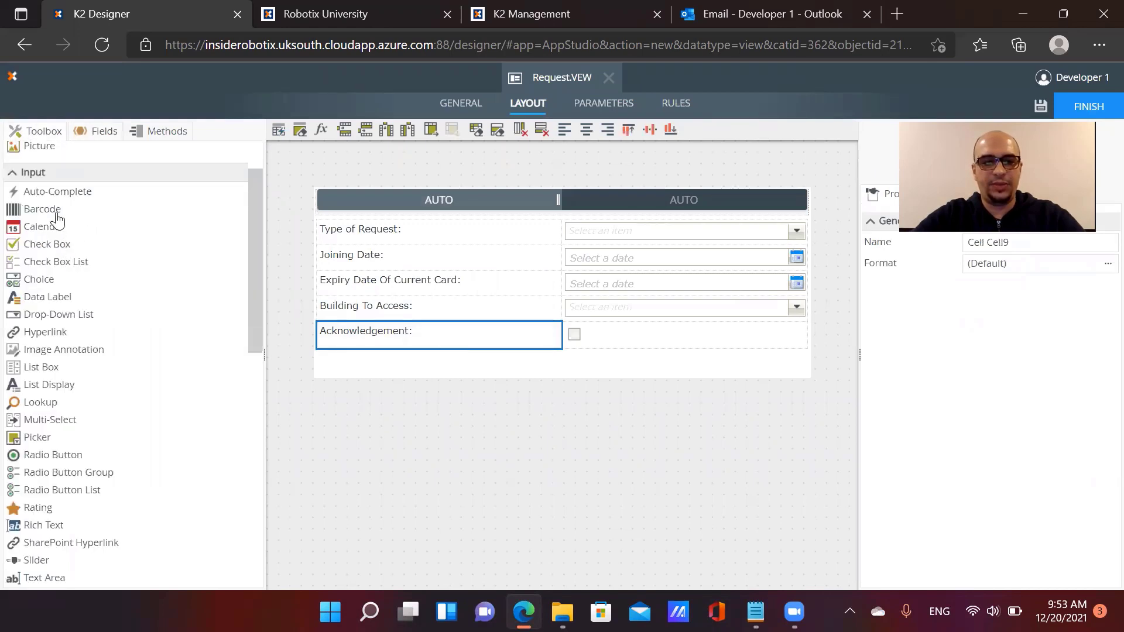
left_click_drag(59, 296, 464, 339)
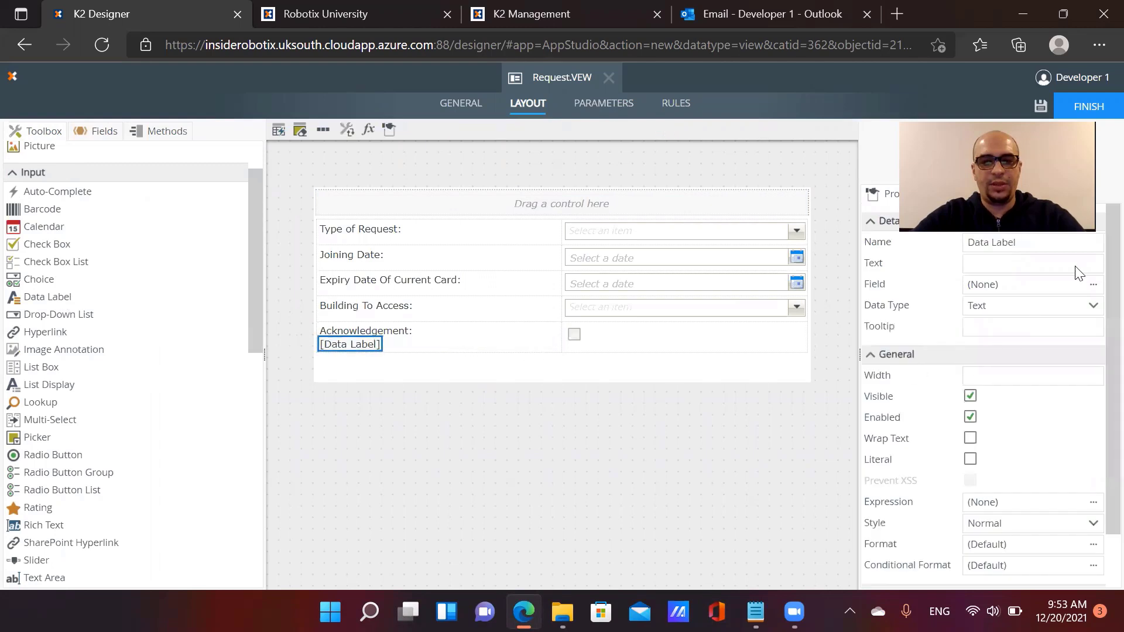
Name the data label and give it the wrapped text 'I confirm the accuracy of the information provided'
left_click(1026, 243)
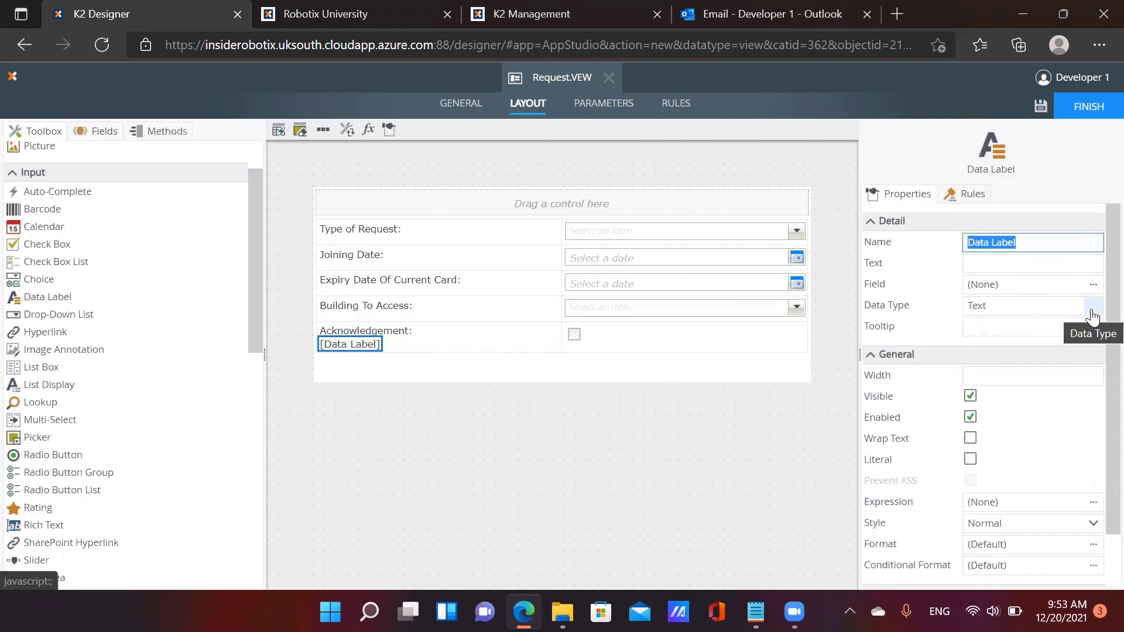
type("Acknowledgement")
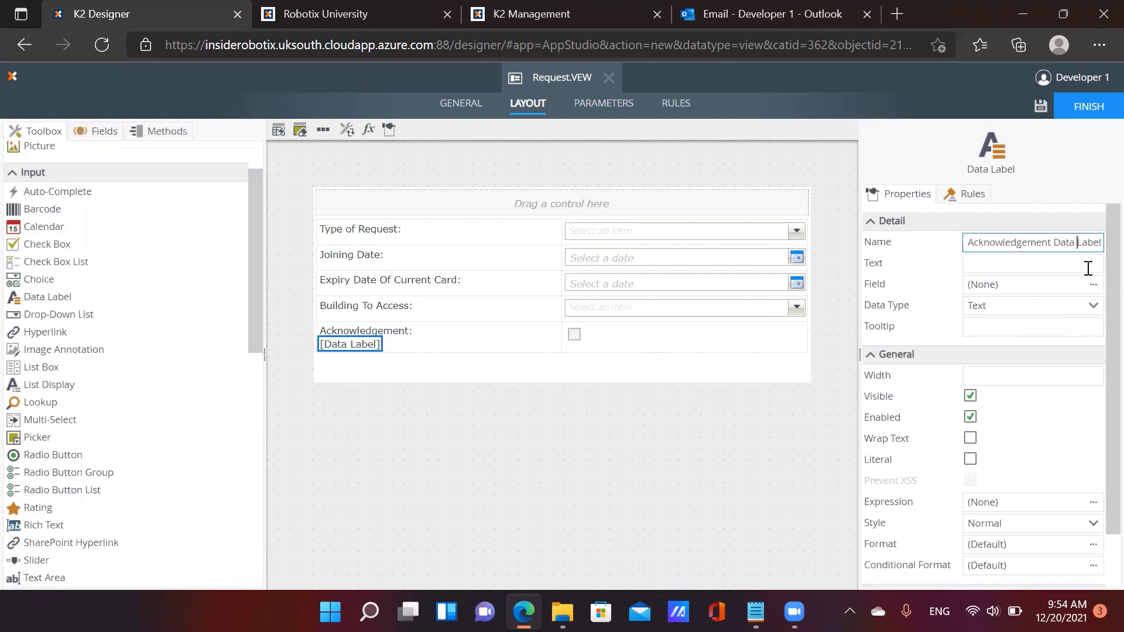
left_click(1088, 268)
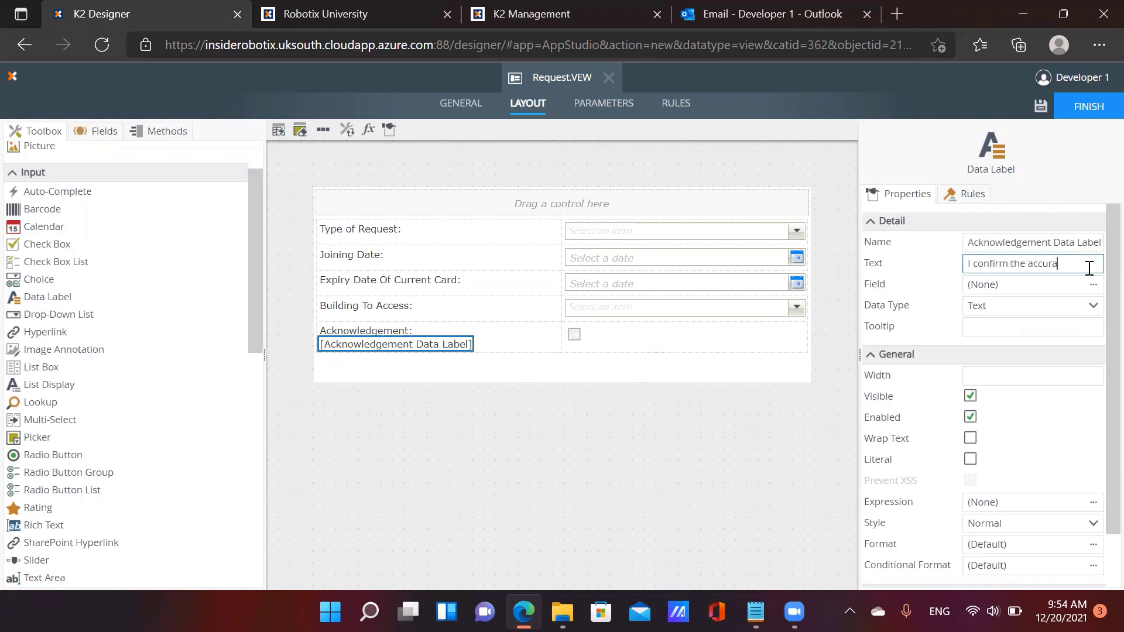
type("infor")
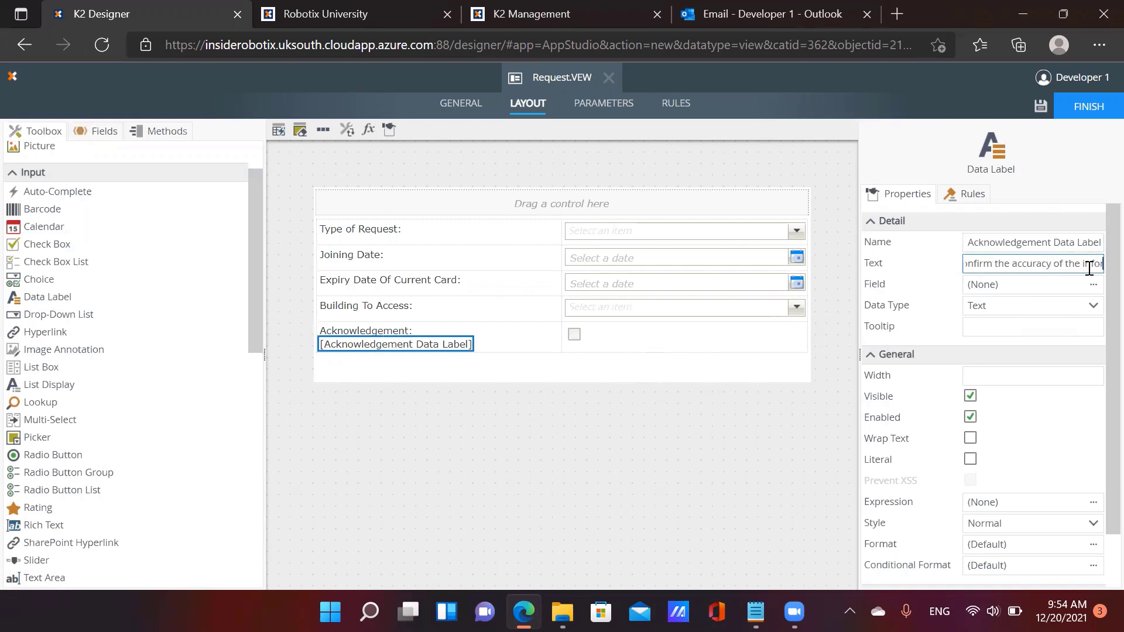
type("mation provided")
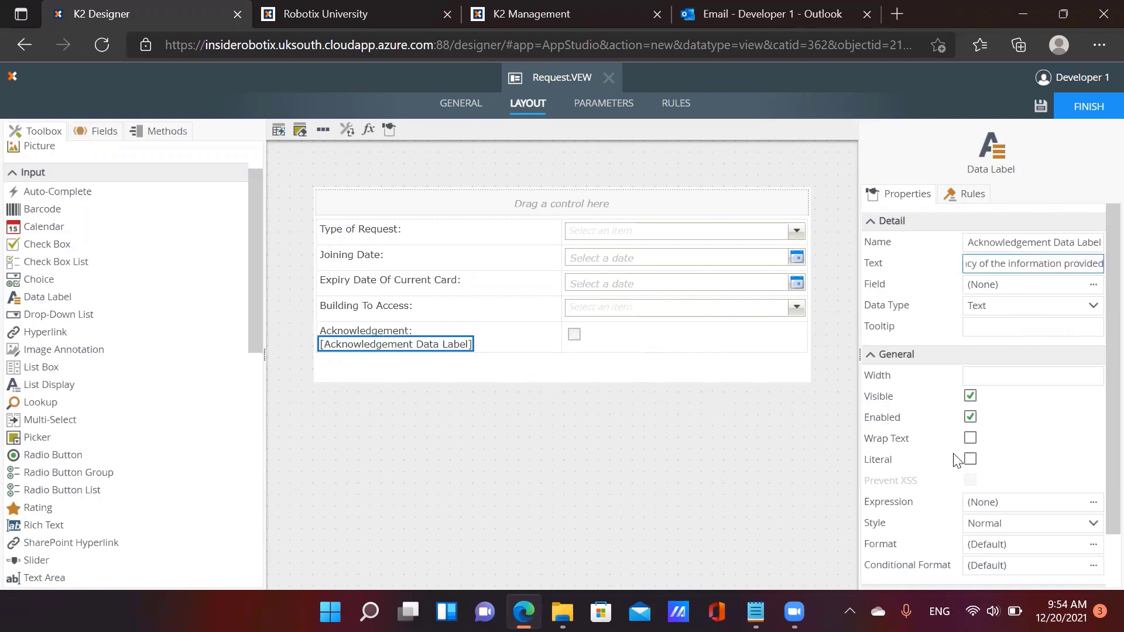
left_click(970, 439)
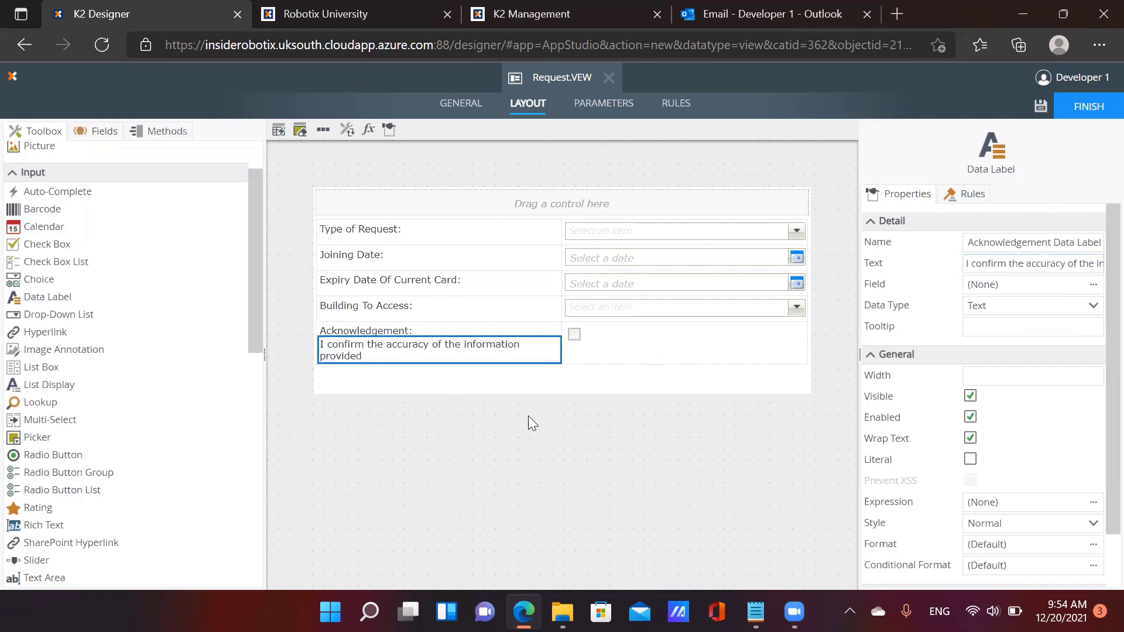
Format the label font as Arial, 7pt, Bold, then return to the view's Rules
scroll(1010, 480, "down", 1)
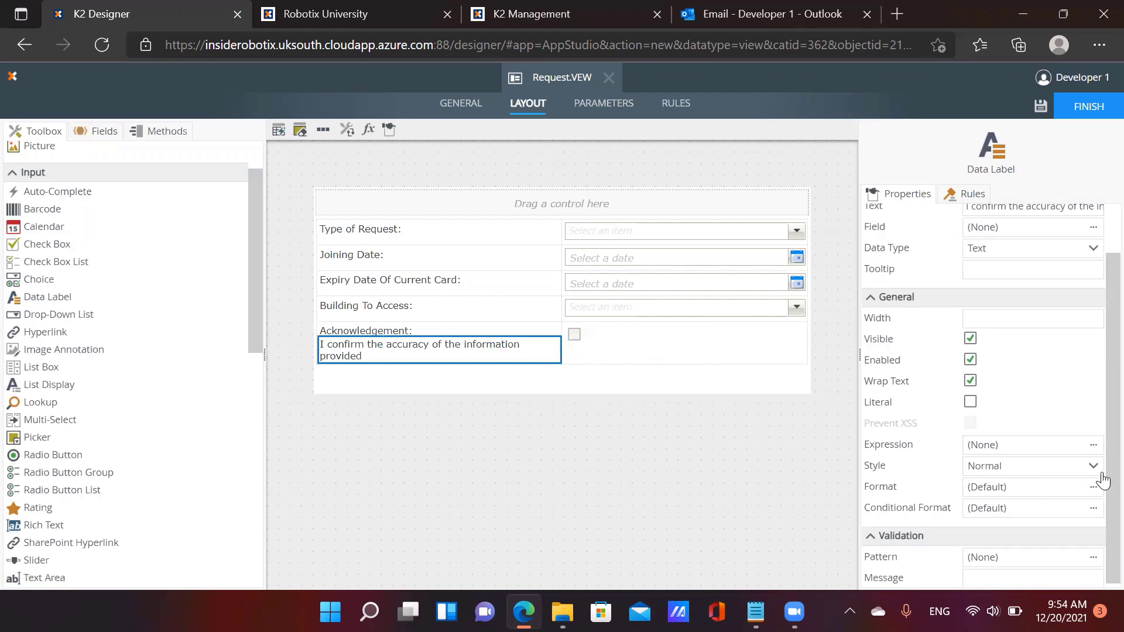
left_click(1093, 488)
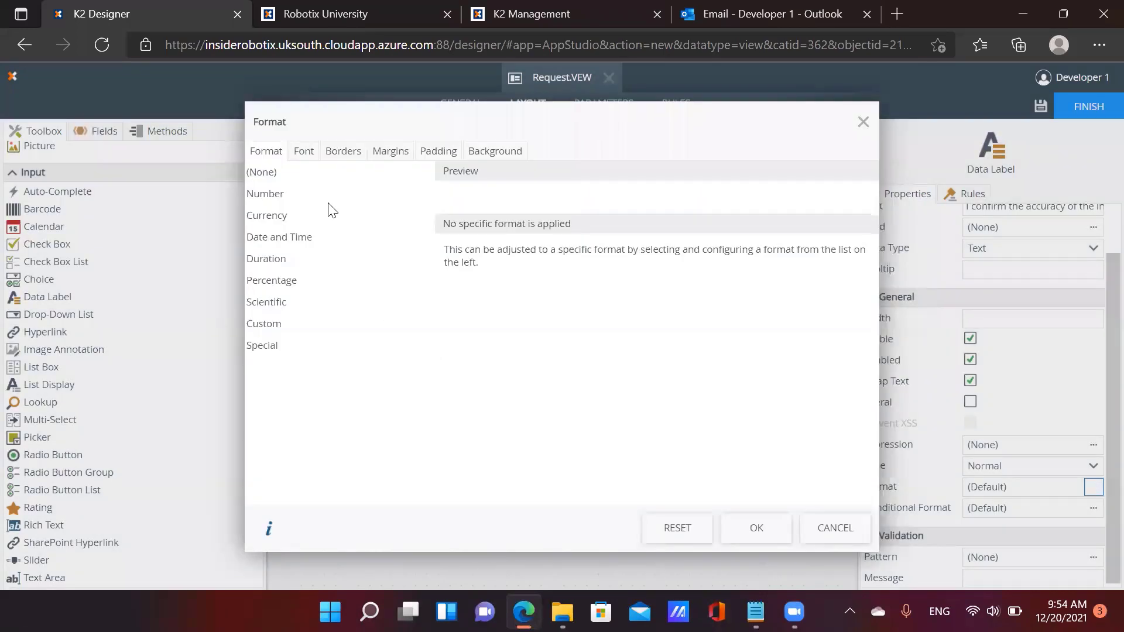
left_click(302, 153)
left_click(416, 183)
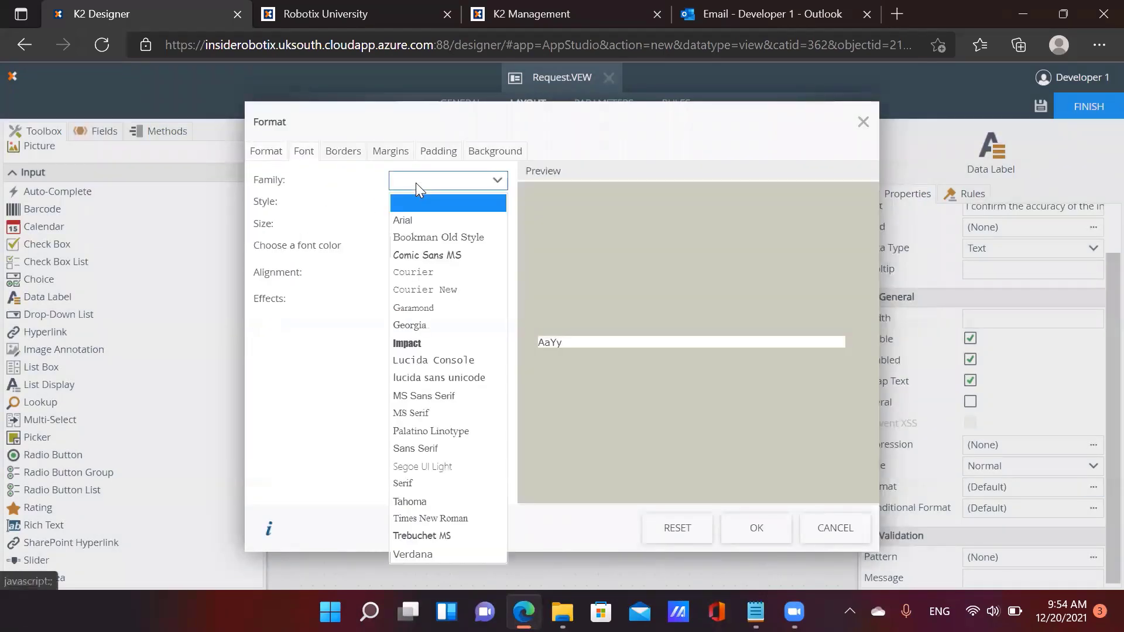
left_click(316, 192)
left_click(419, 186)
left_click(407, 219)
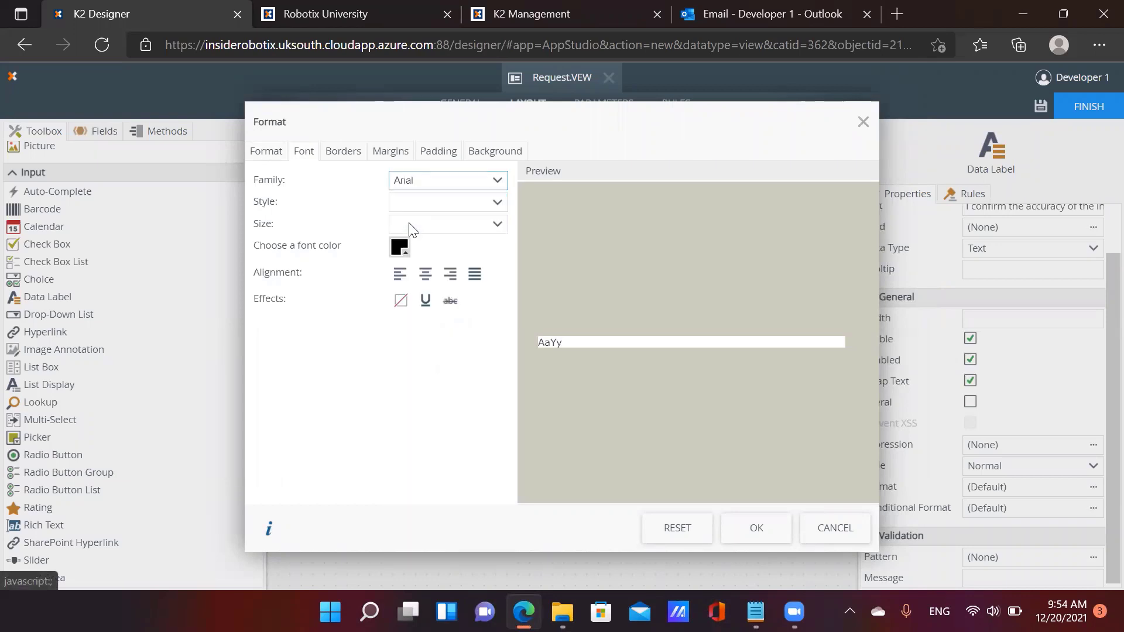
left_click(419, 227)
left_click(417, 281)
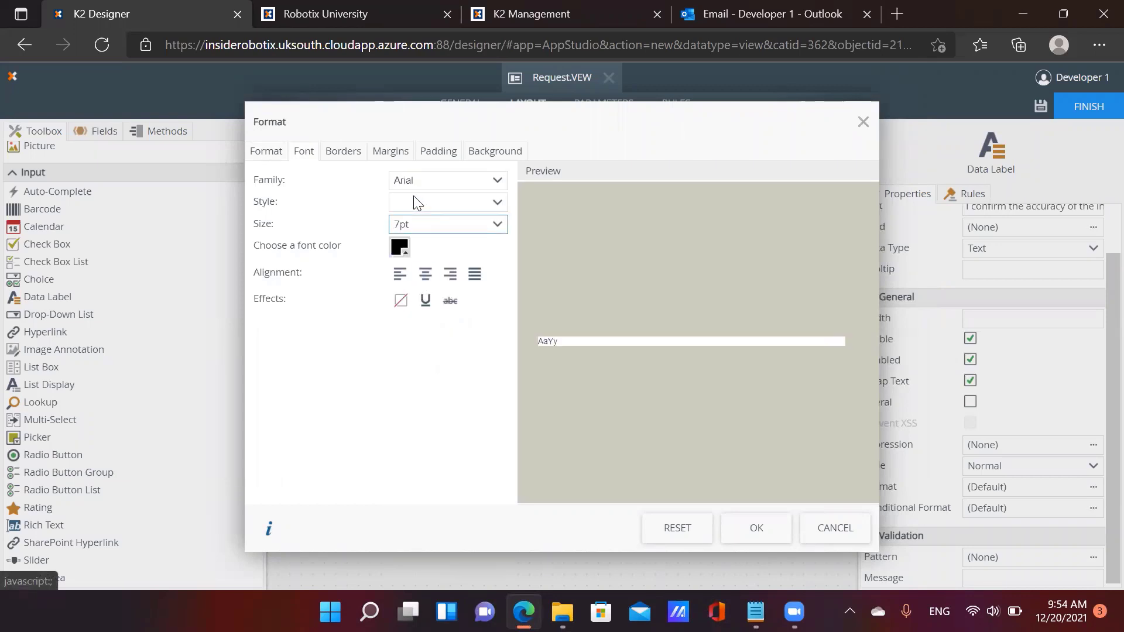
left_click(414, 202)
left_click(421, 284)
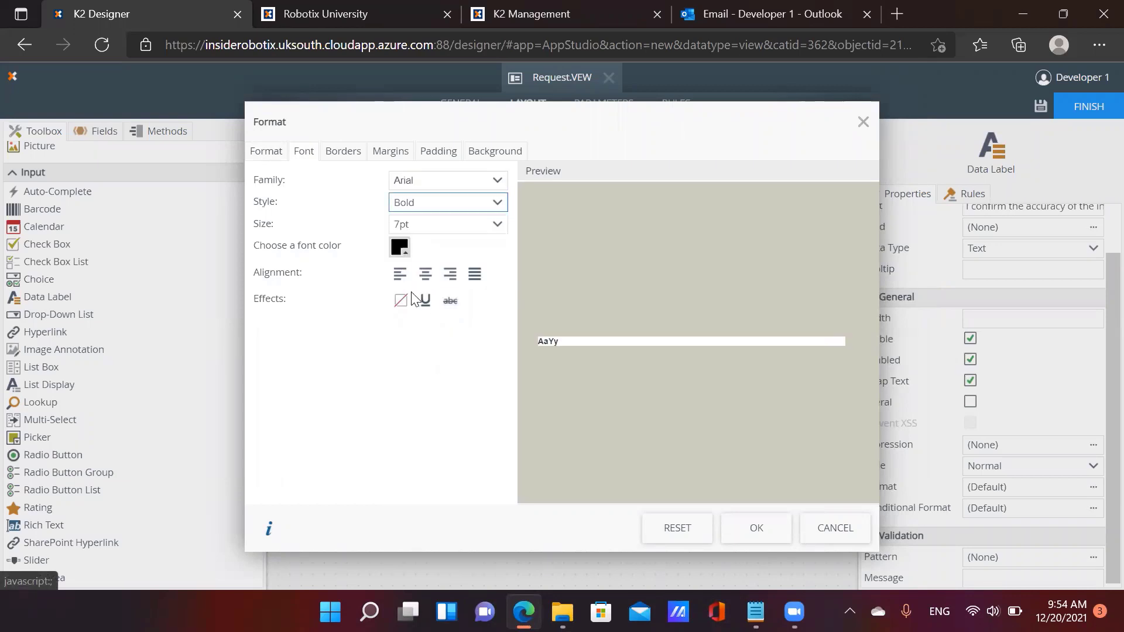
left_click(755, 528)
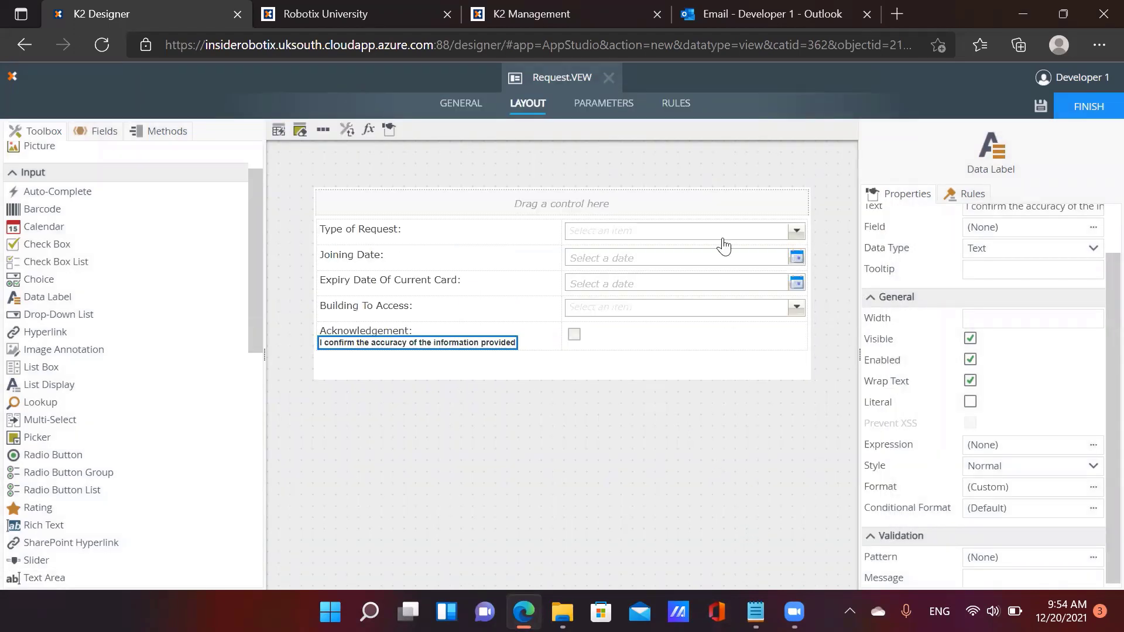
left_click(624, 110)
left_click(681, 111)
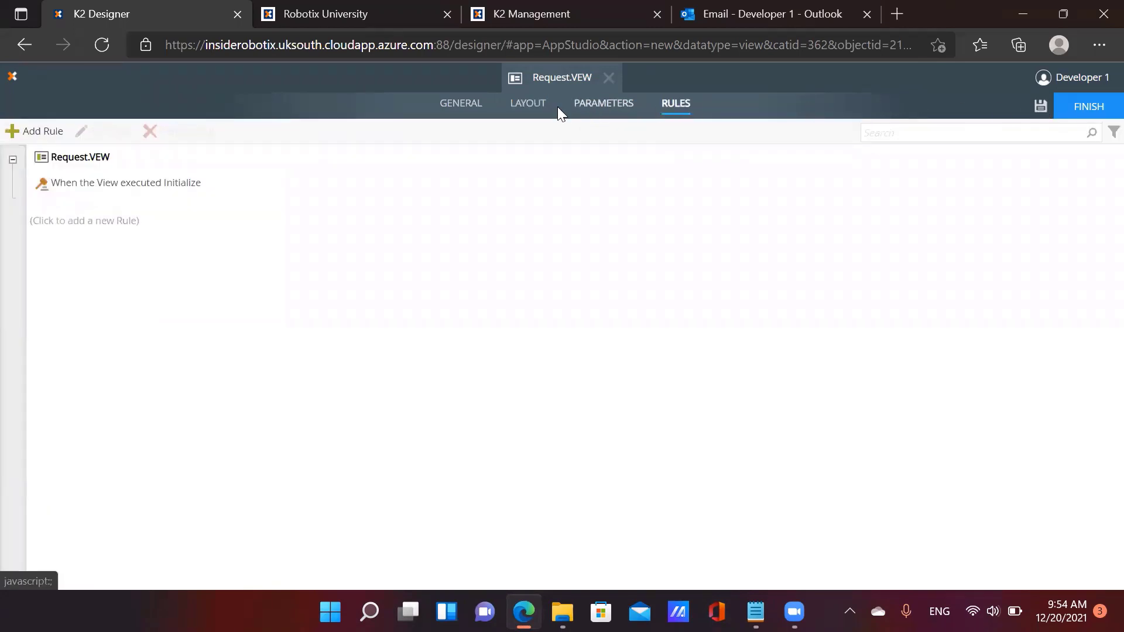
Check in Request.VEW, move it into SmartViews, and open New in the SmartForms folder
left_click(1088, 108)
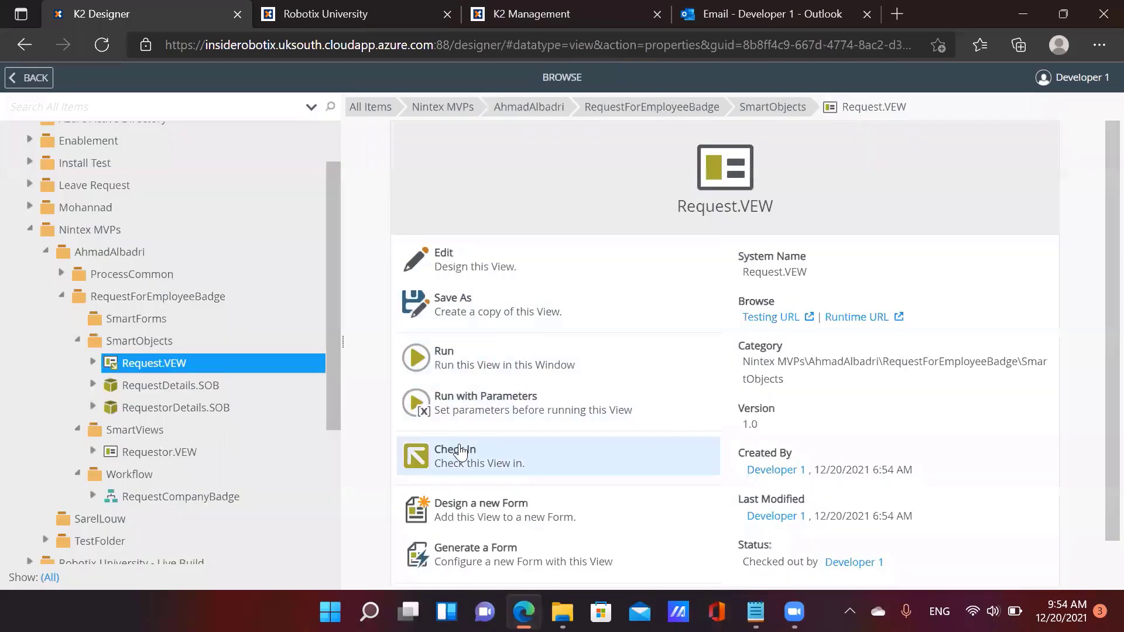
left_click(462, 462)
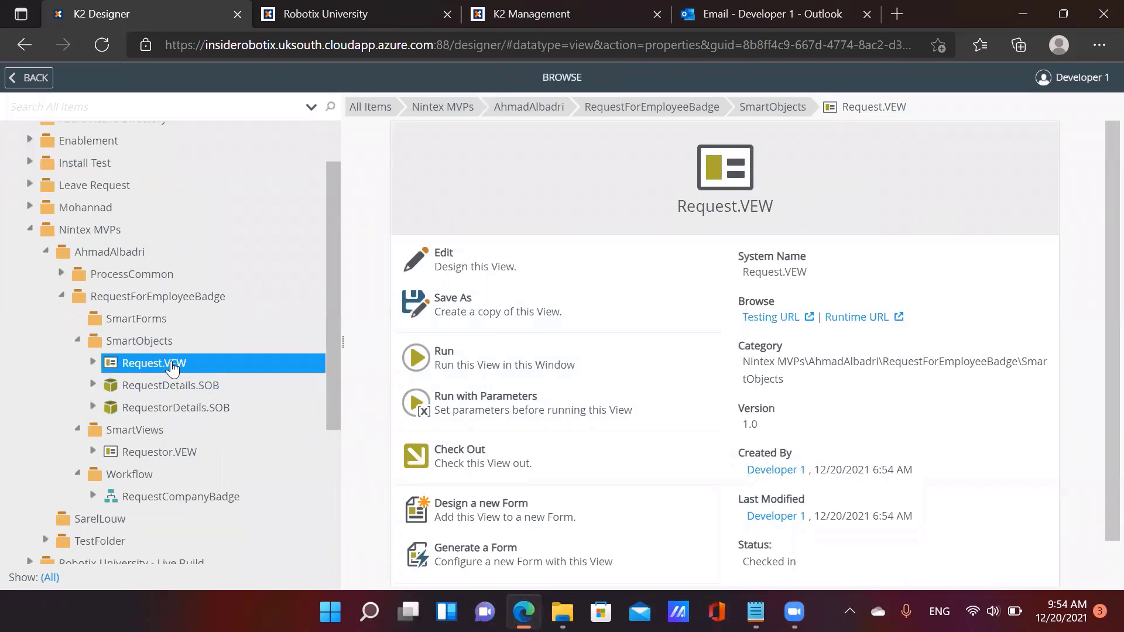
left_click_drag(173, 368, 139, 431)
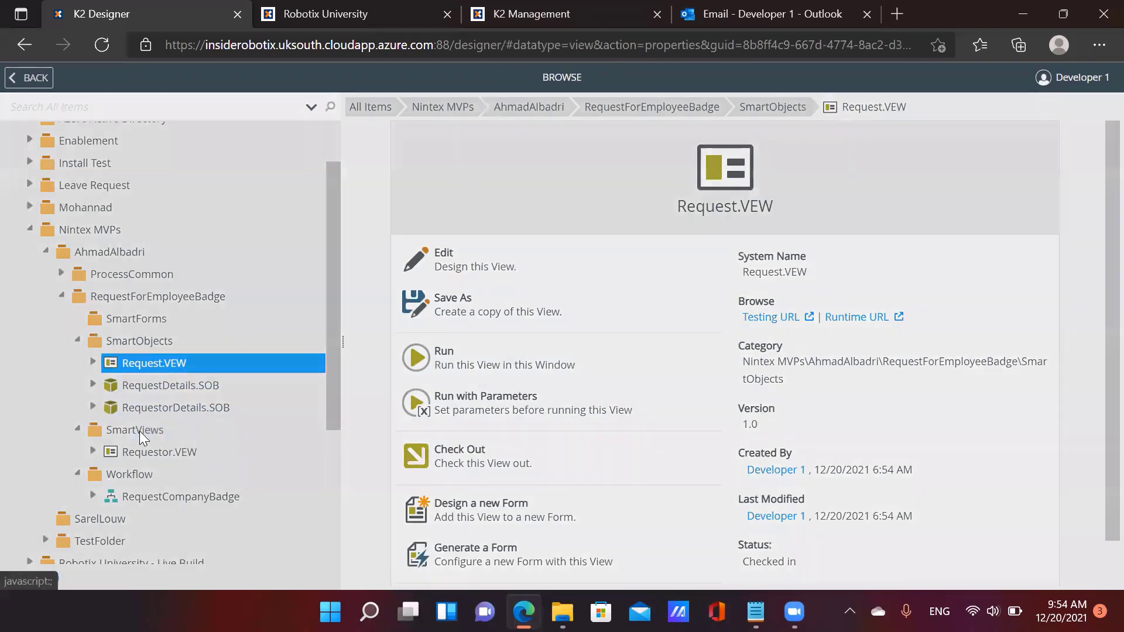
left_click(627, 377)
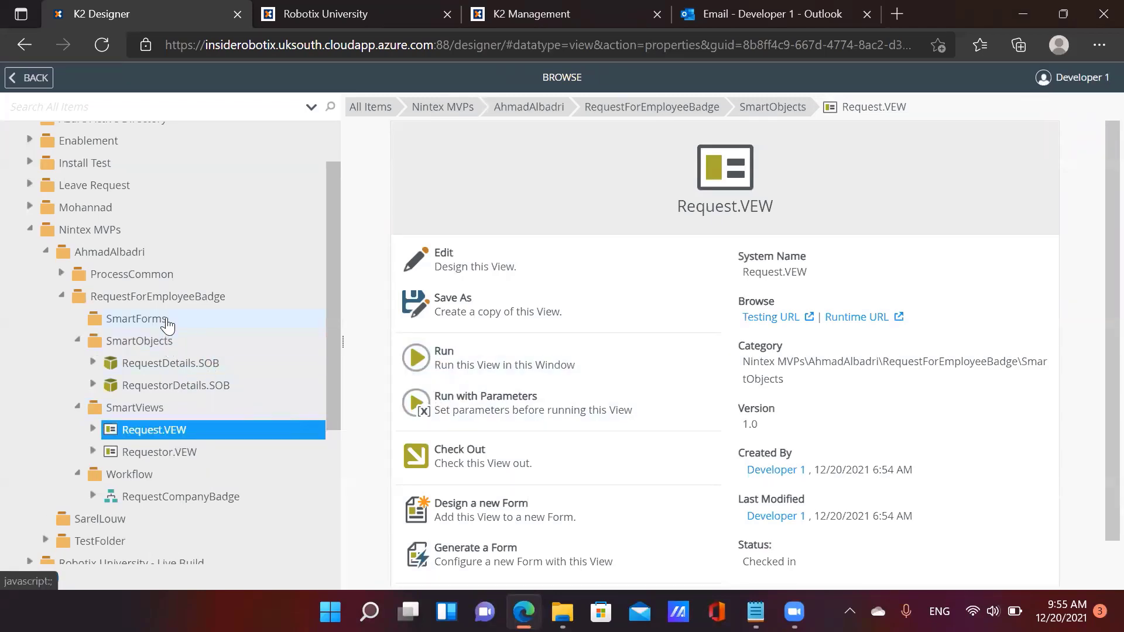
left_click(166, 323)
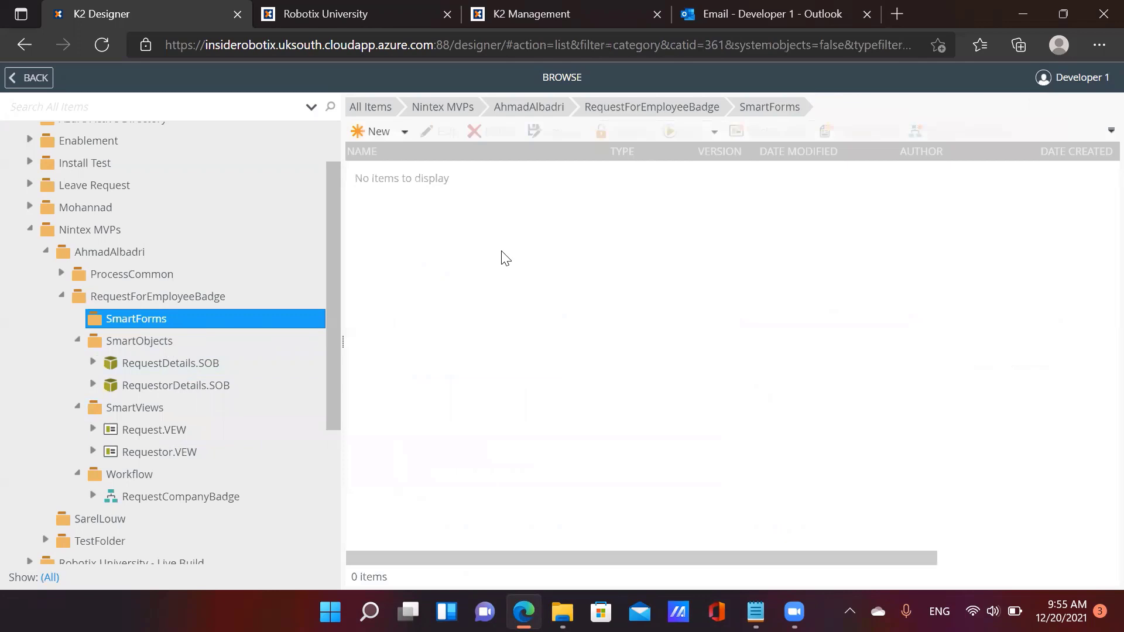
left_click(376, 132)
Create a new form named IDRequestInitiationForm.SMF
left_click(398, 218)
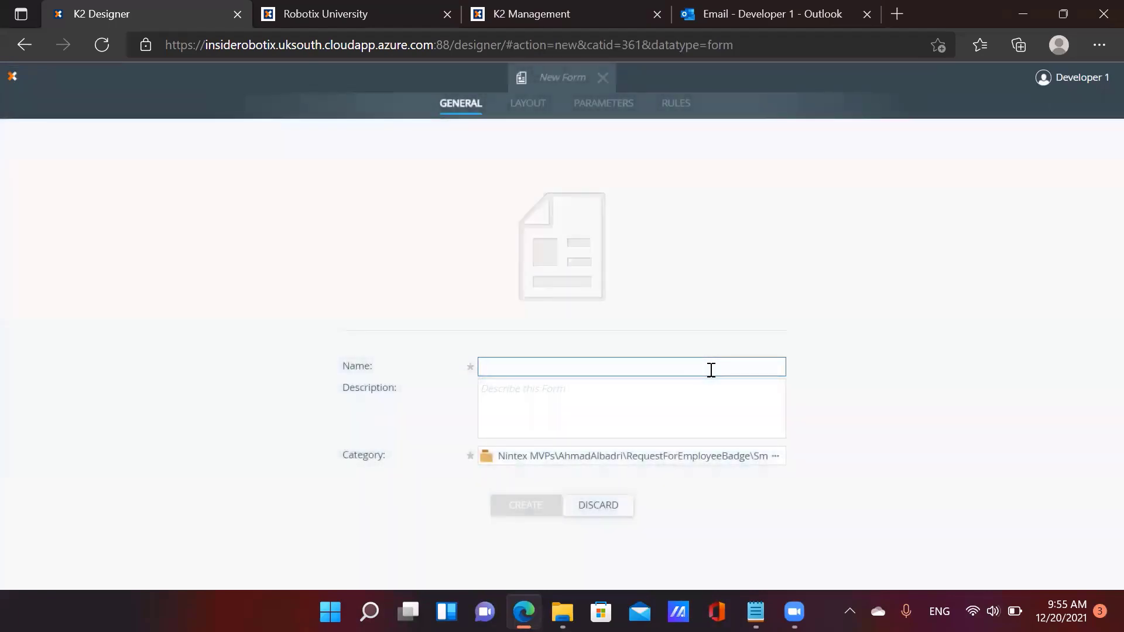
type("ID")
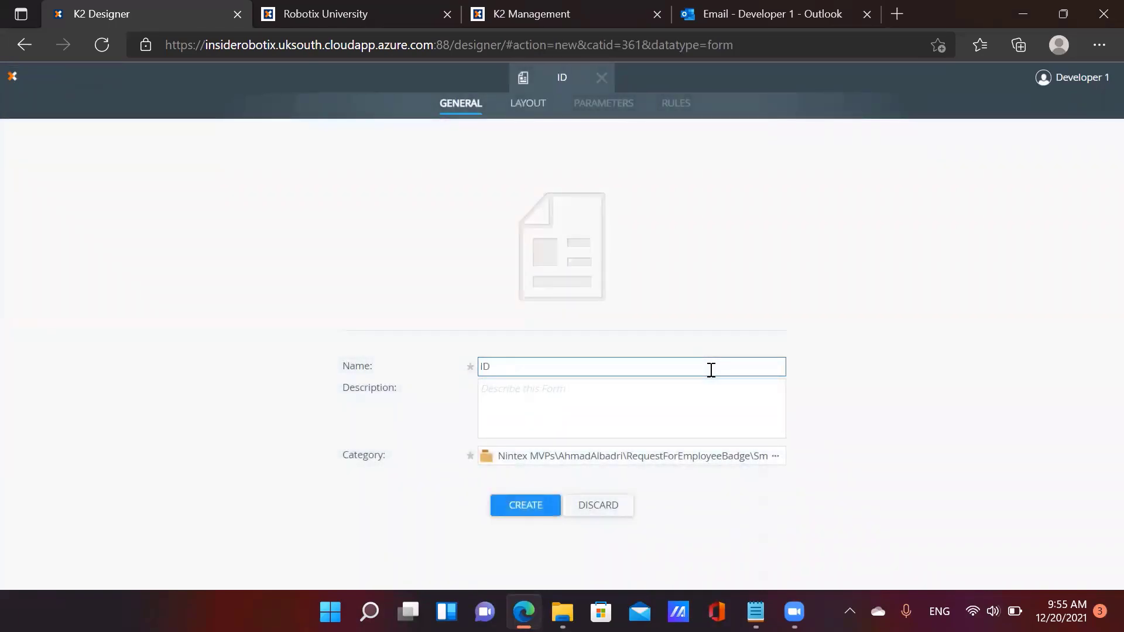
type("RequestI")
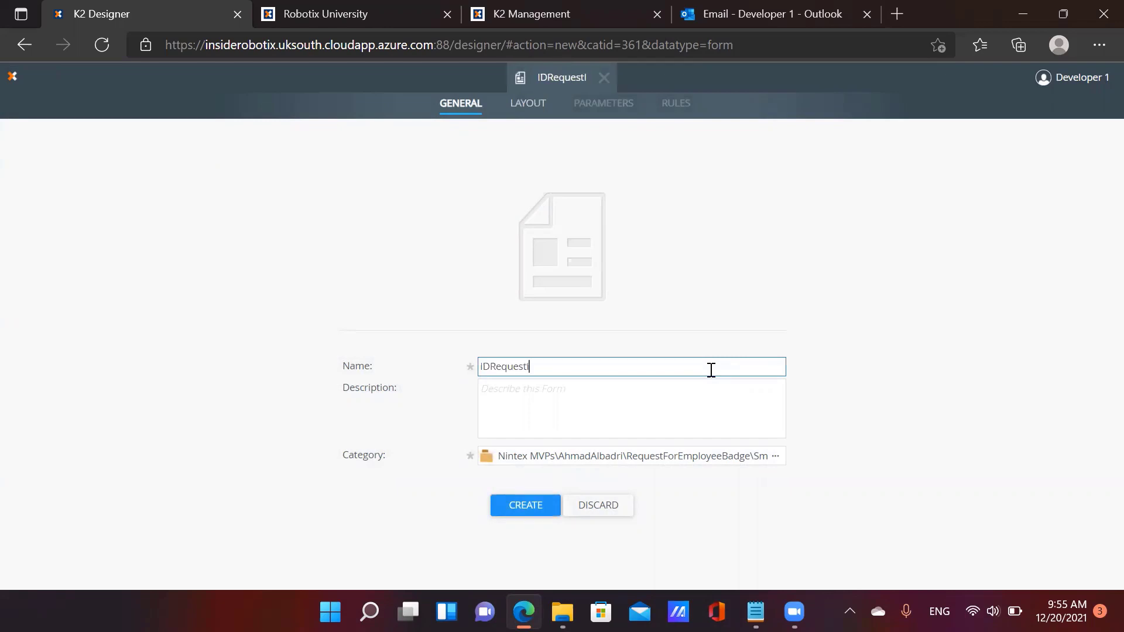
type("nitiationForm")
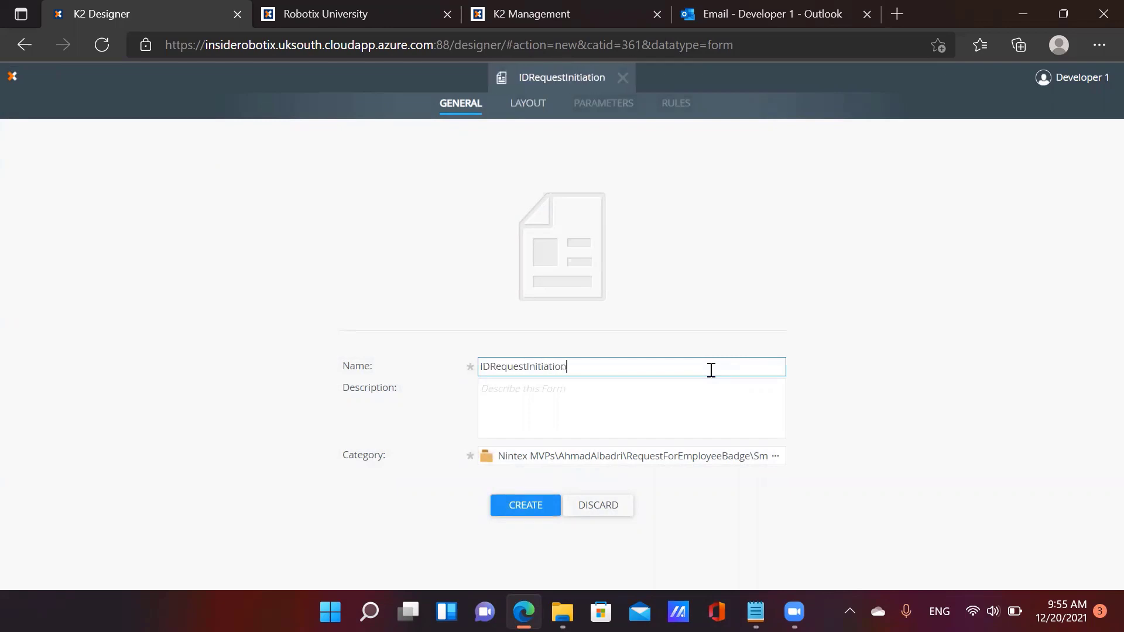
key("BackSpace")
key("BackSpace")
key("BackSpace")
key("BackSpace")
key("BackSpace")
key("BackSpace")
key("BackSpace")
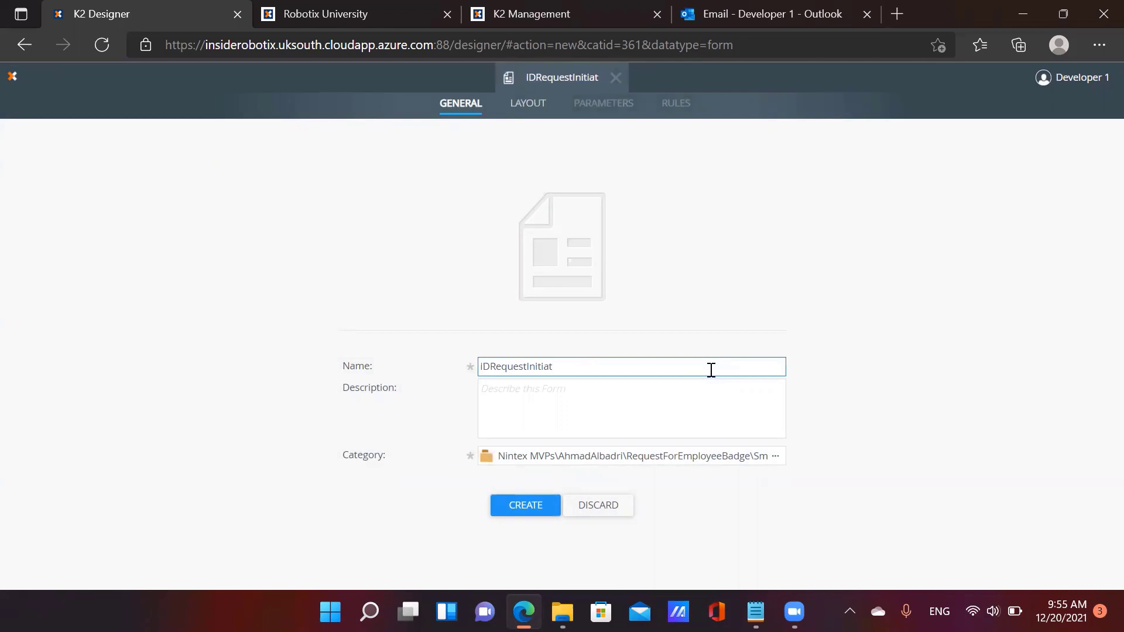
key("BackSpace")
key("BackSpace")
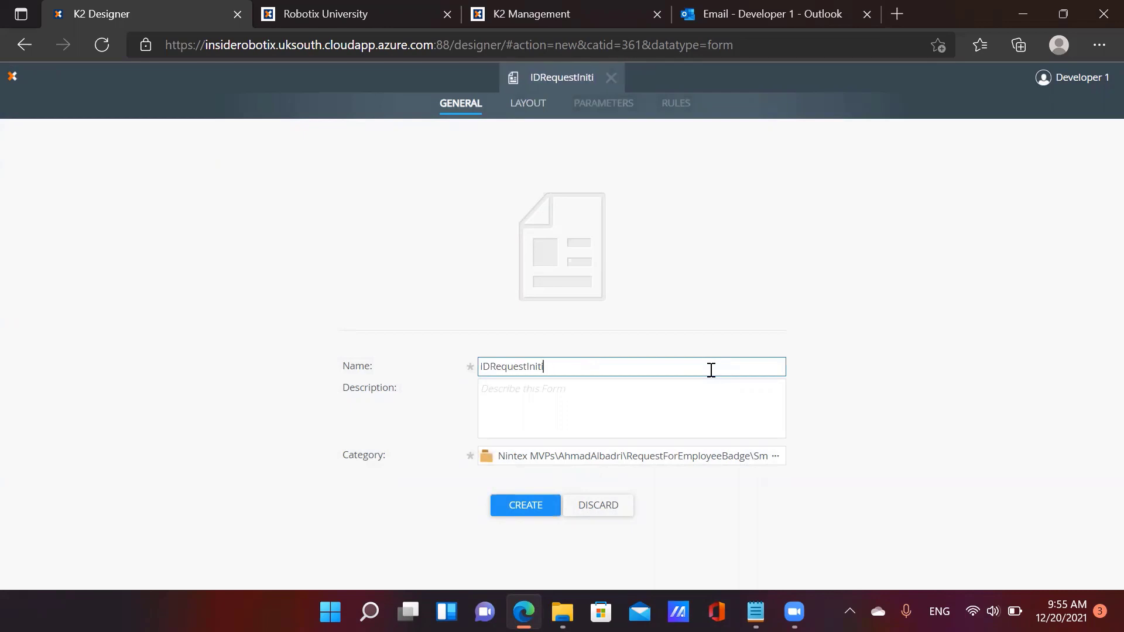
type("ui")
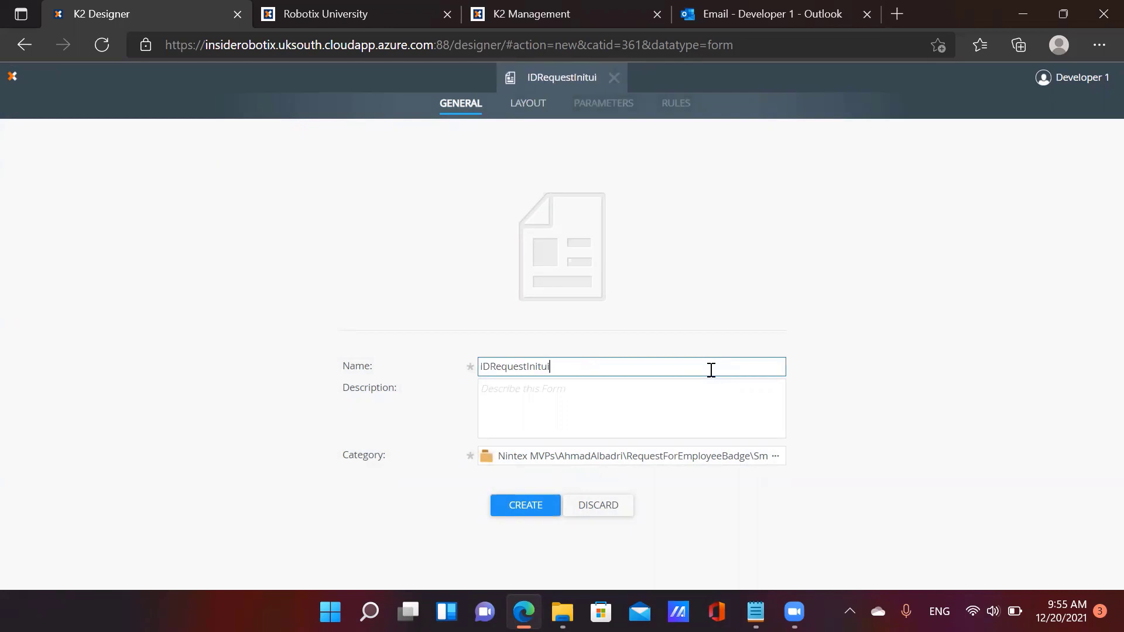
key("BackSpace")
key("BackSpace")
type("iation")
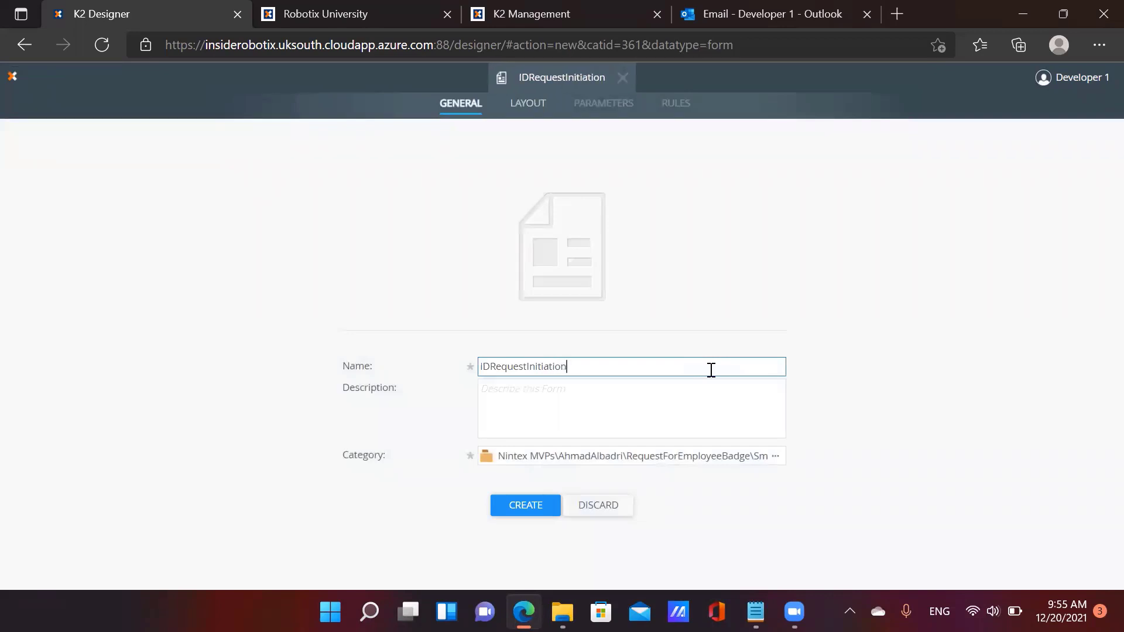
type("Form.SMF")
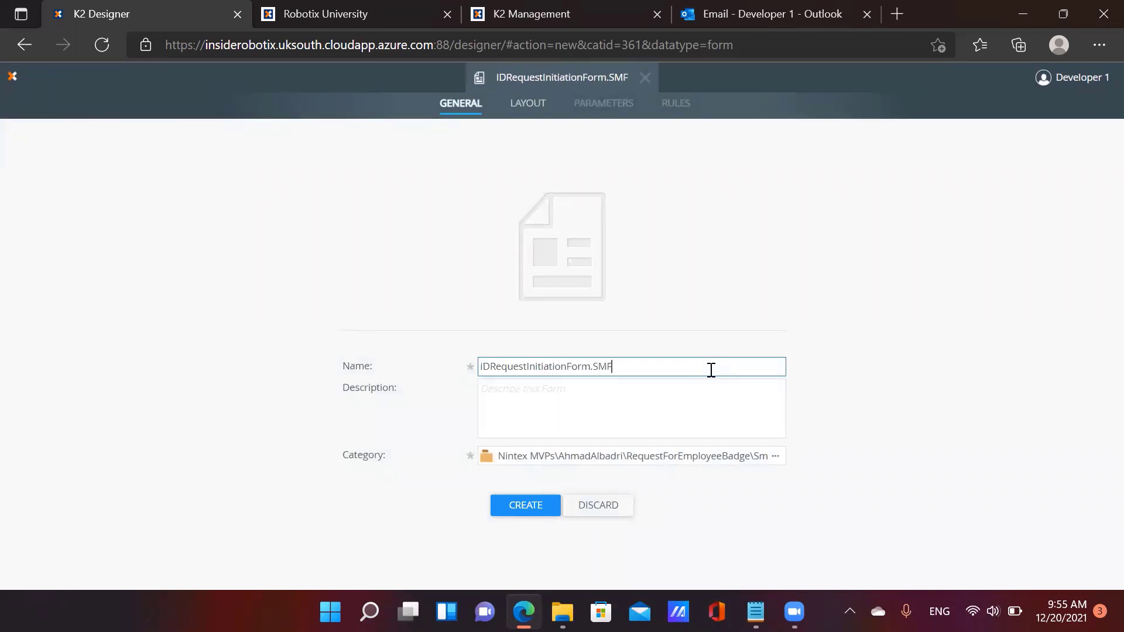
left_click(543, 502)
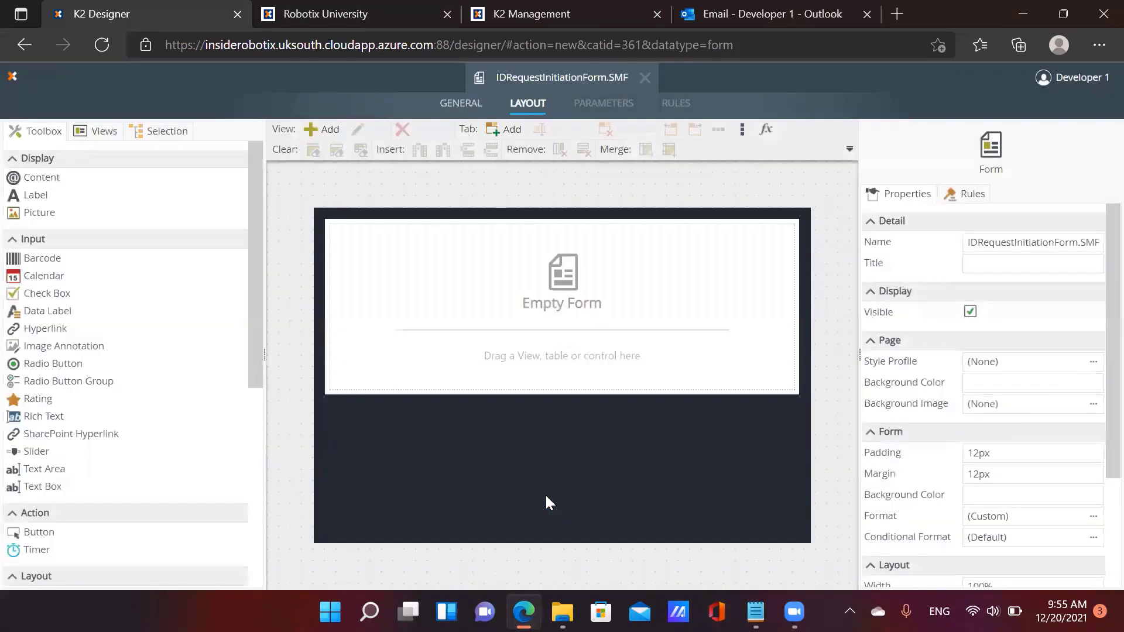
Add the Header, Attachment and Initiation views from ProcessCommon's SmartViews to the form
left_click(100, 133)
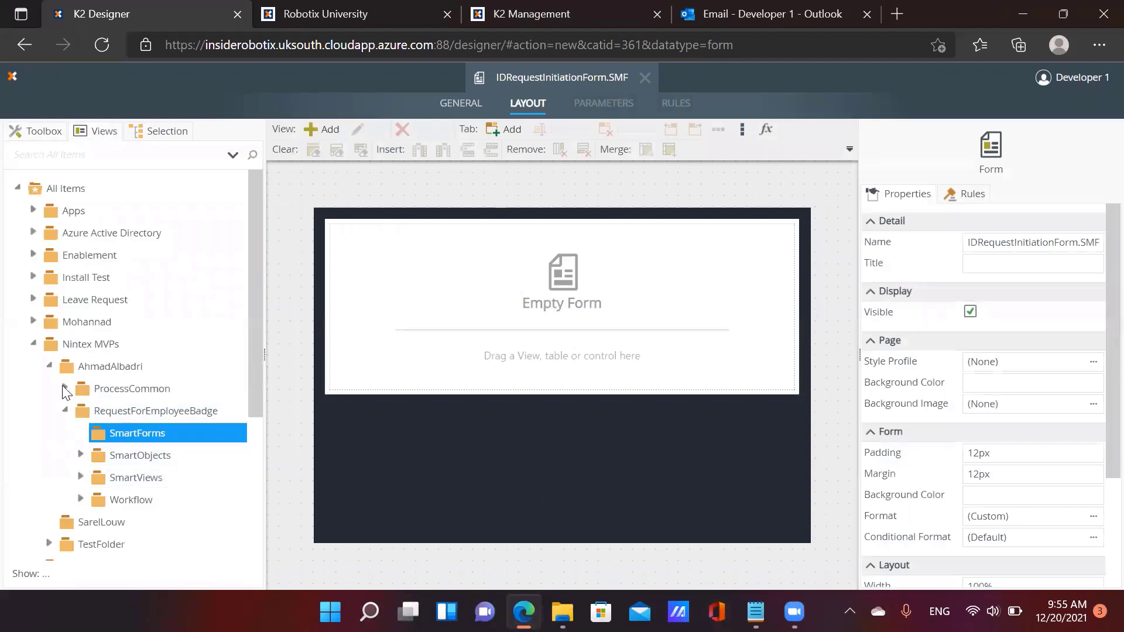
left_click(65, 389)
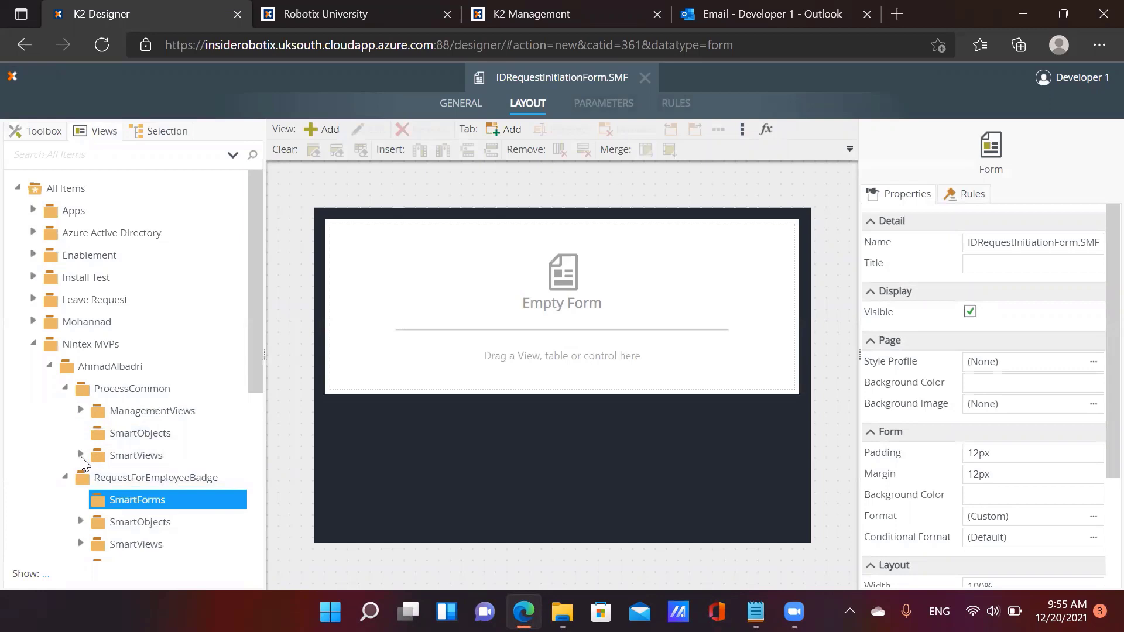
left_click(81, 455)
scroll(169, 473, "down", 2)
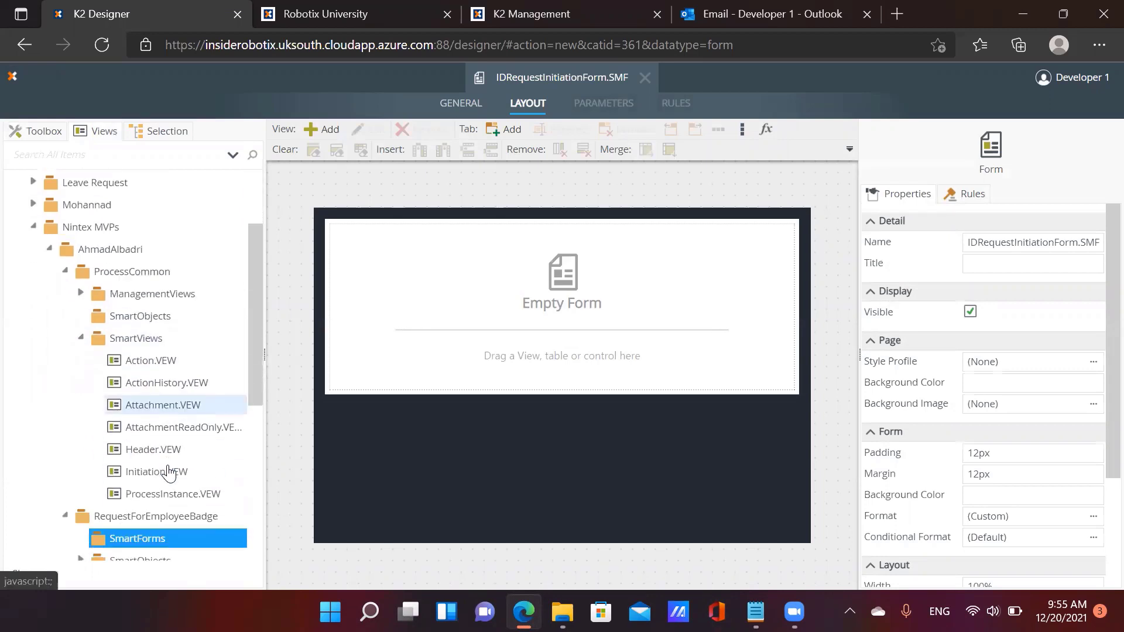
left_click_drag(196, 450, 415, 316)
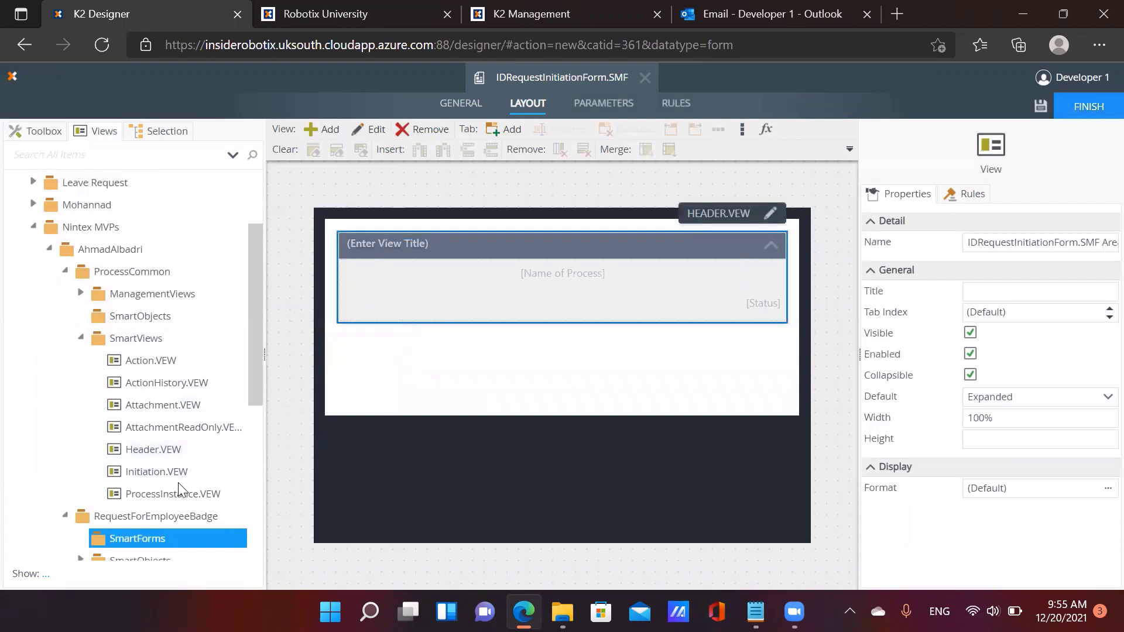
left_click_drag(180, 480, 432, 380)
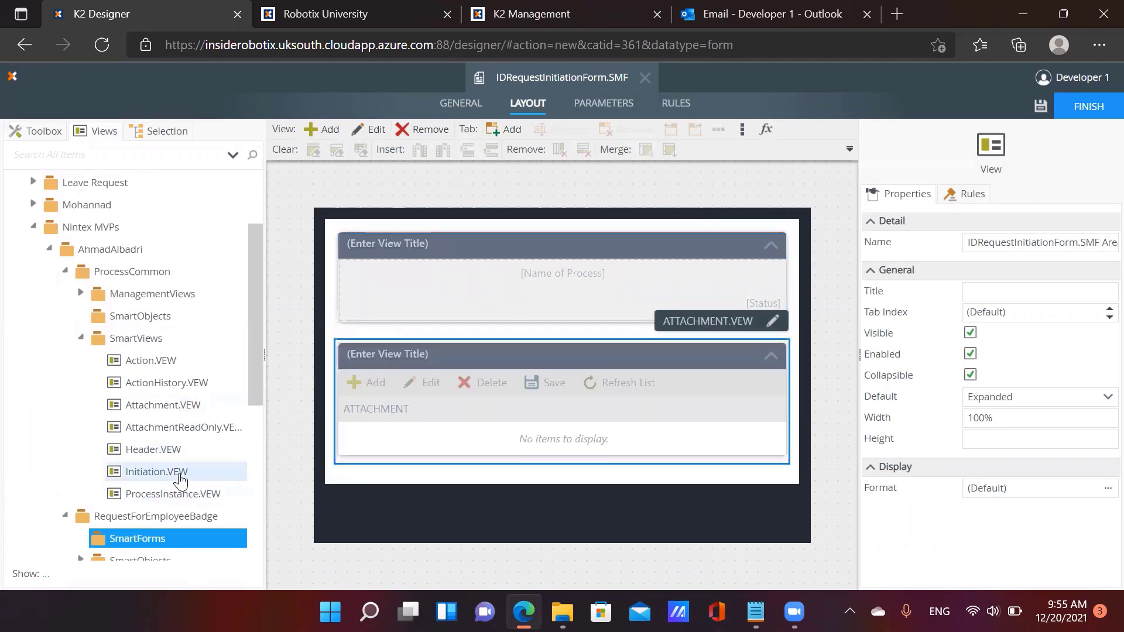
left_click_drag(175, 472, 453, 547)
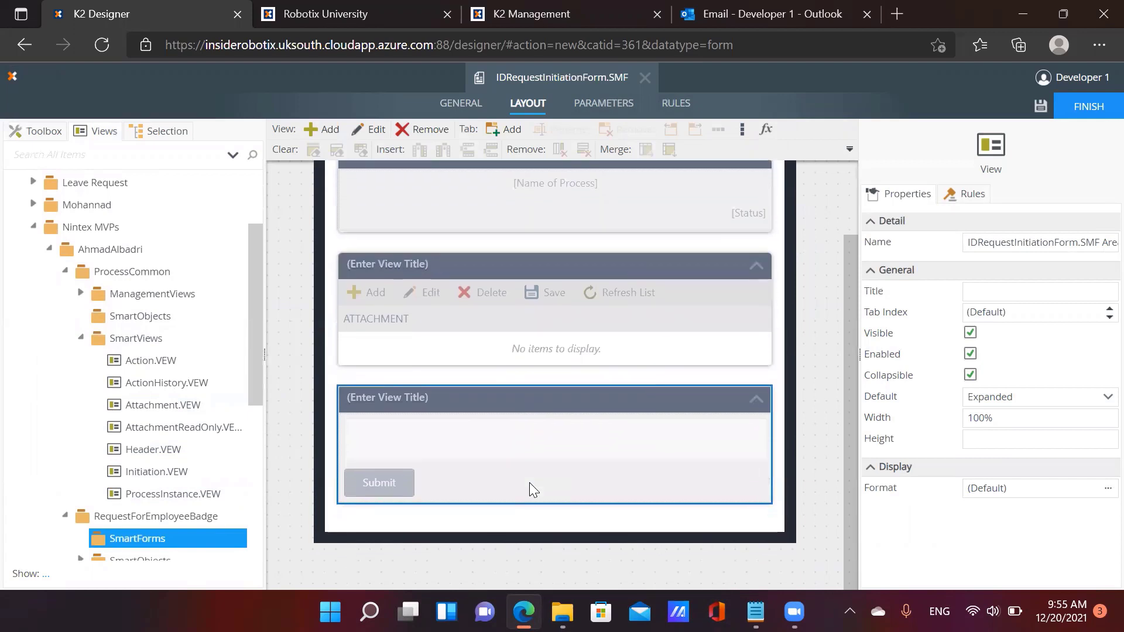
Insert the Requestor and Request views below the Header view
mouse_move(529, 482)
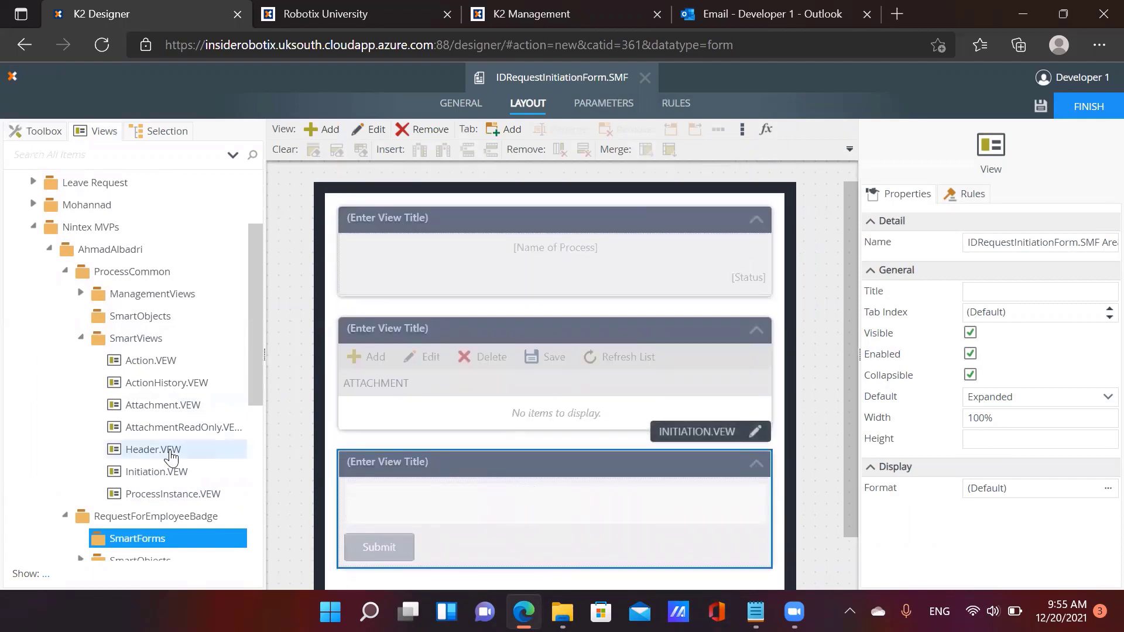
scroll(152, 463, "down", 2)
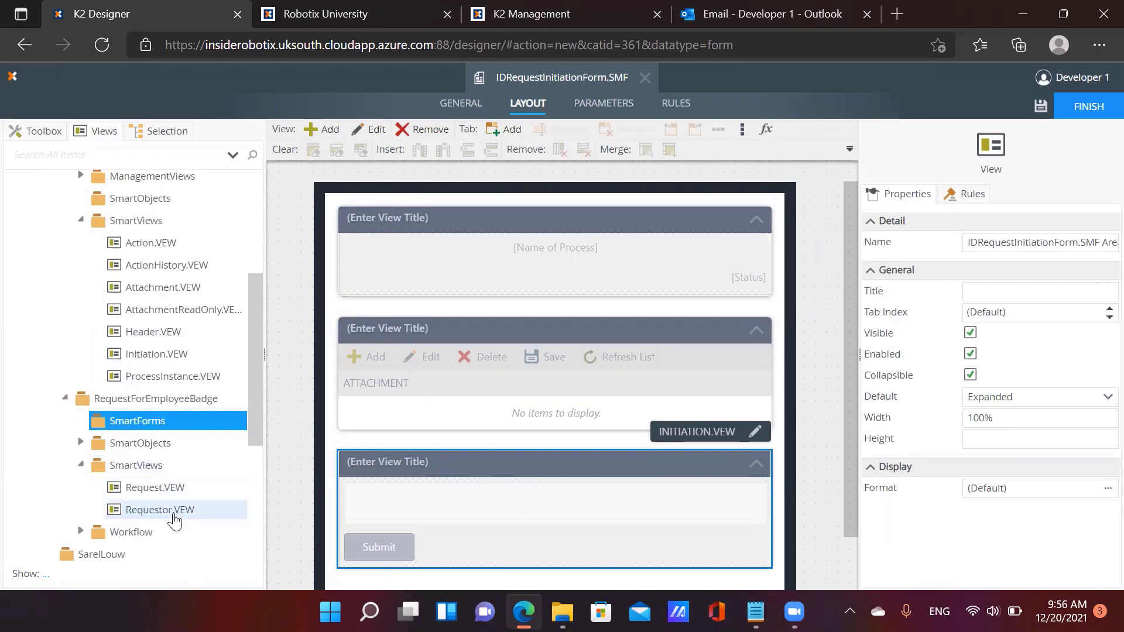
left_click_drag(167, 509, 452, 355)
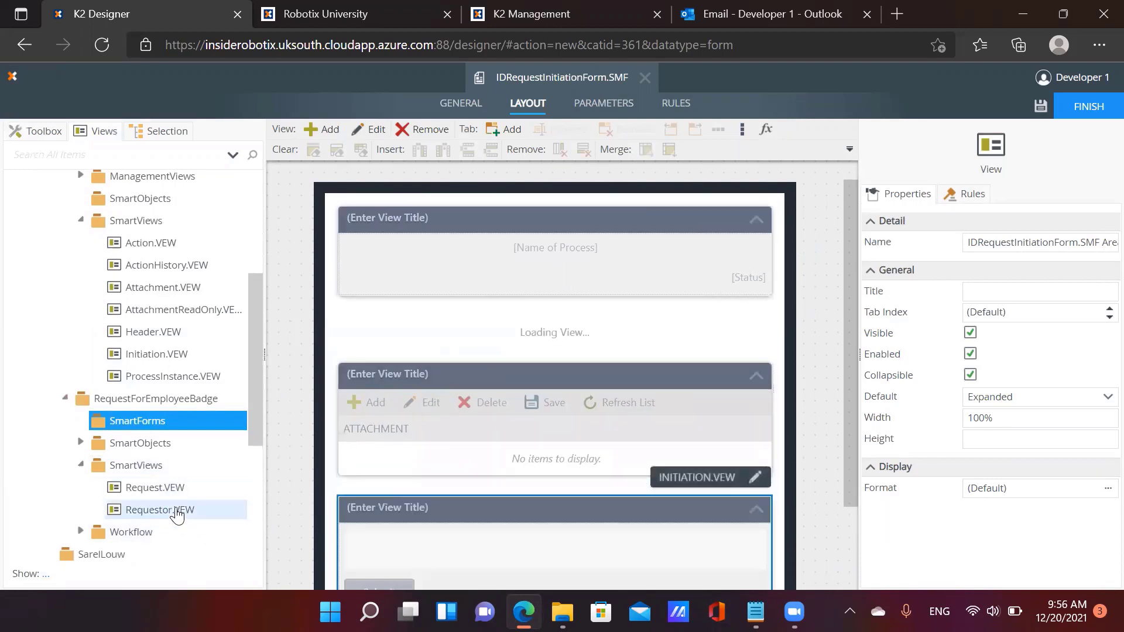
left_click_drag(170, 496, 456, 505)
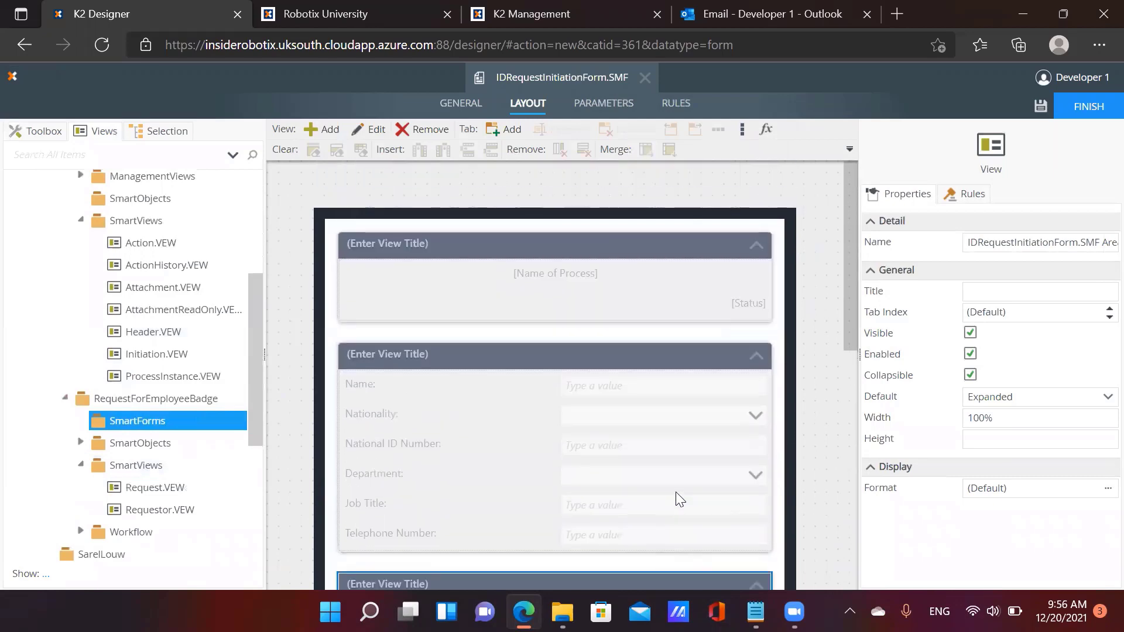
scroll(682, 463, "down", 4)
scroll(681, 462, "up", 7)
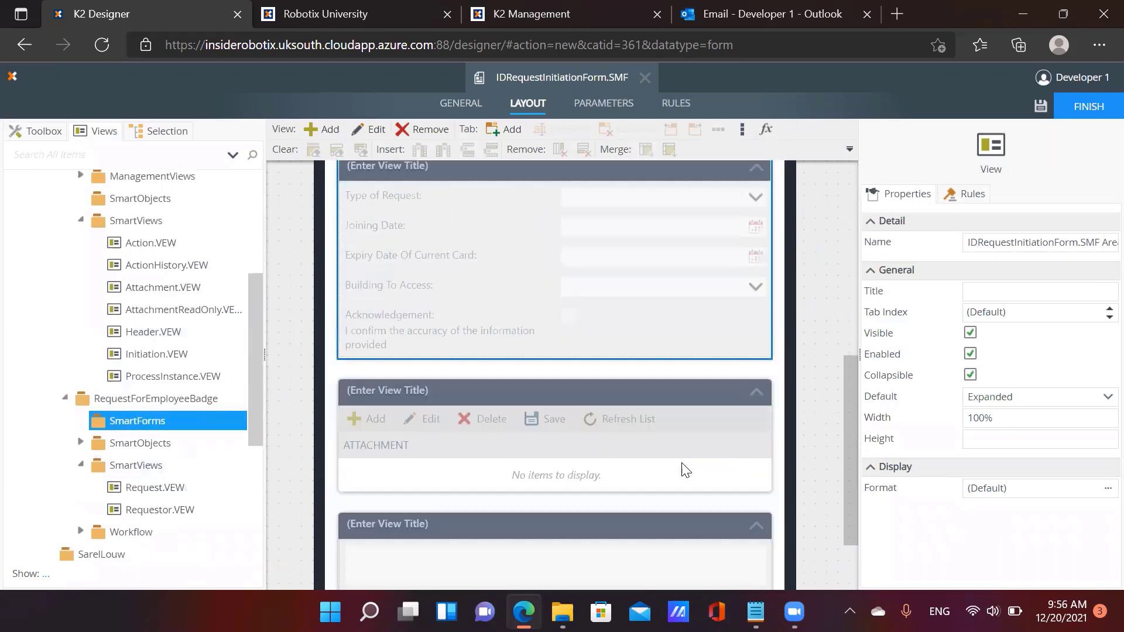
Make the Header, Requestor and Request views non-collapsible
left_click(663, 304)
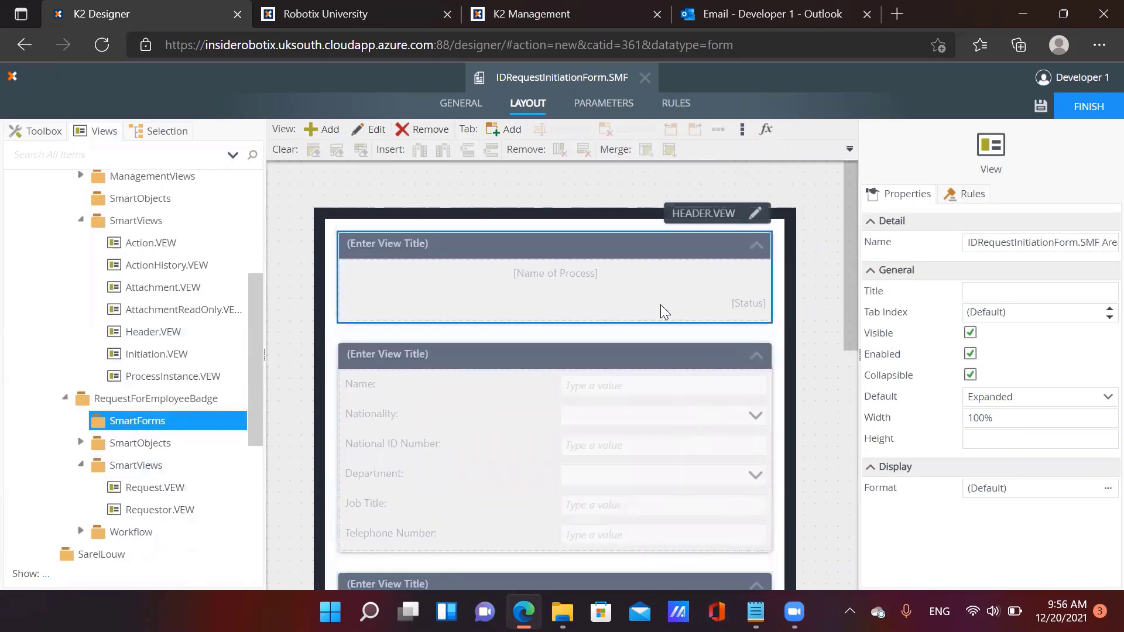
left_click(969, 376)
left_click(580, 471)
left_click(969, 376)
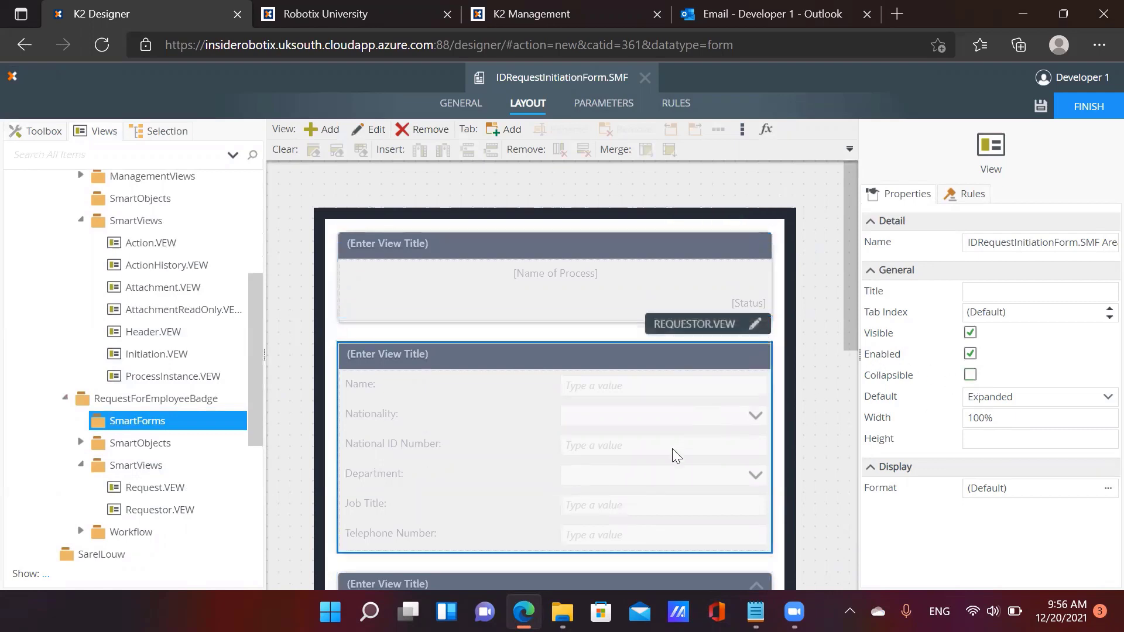
scroll(672, 448, "down", 2)
left_click(670, 484)
left_click(970, 376)
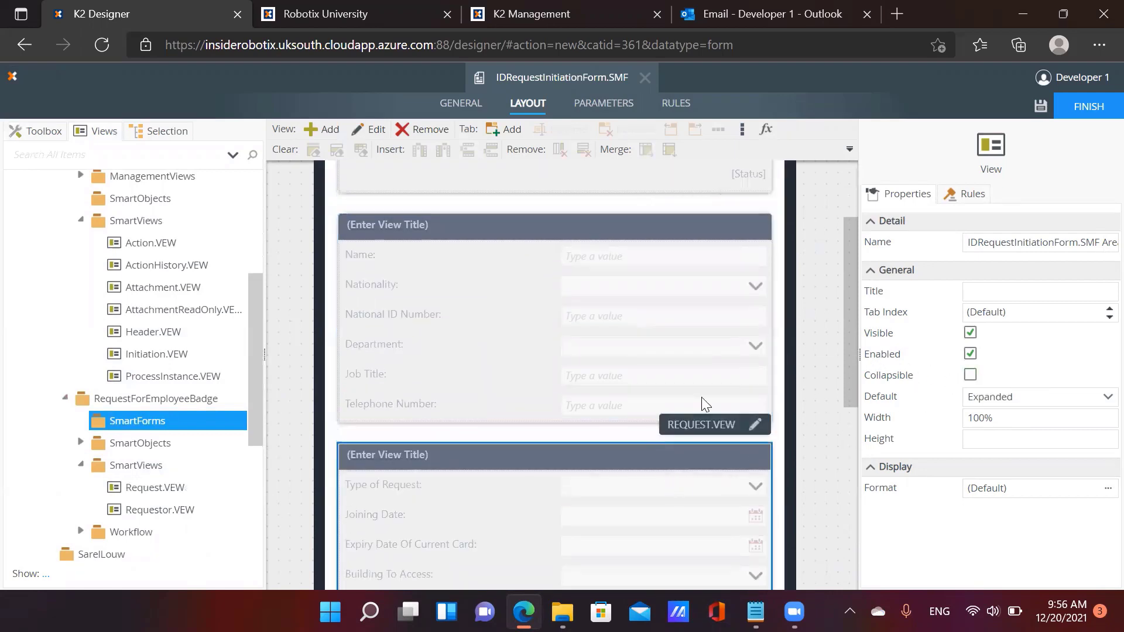
Make the Attachment and Initiation views non-collapsible as well
scroll(660, 447, "down", 4)
left_click(664, 467)
left_click(970, 375)
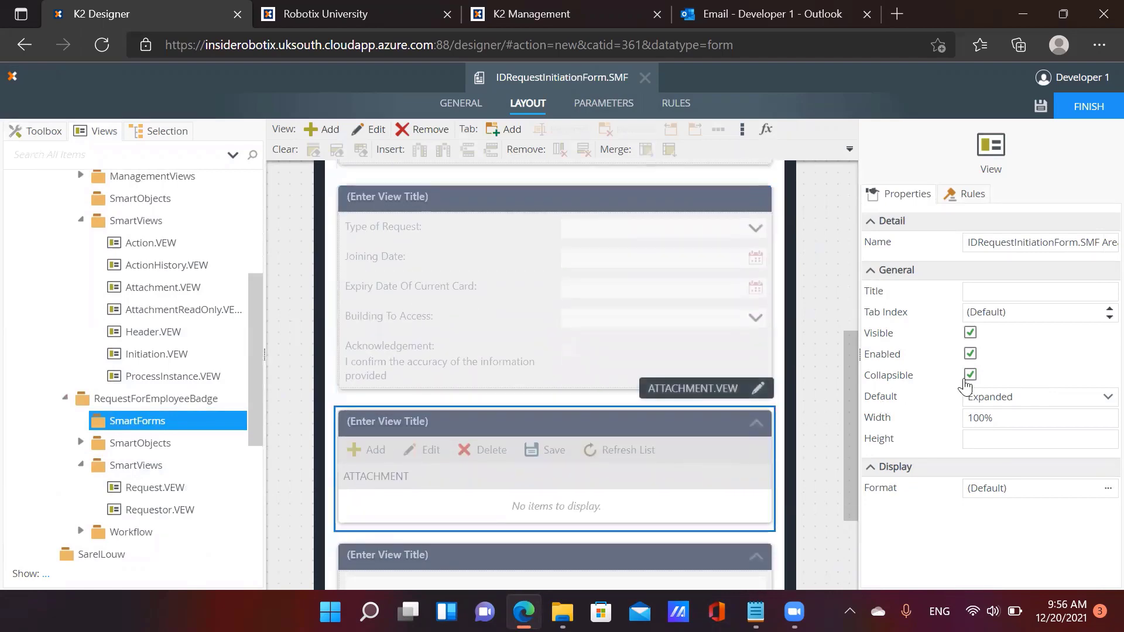
scroll(720, 436, "down", 3)
left_click(697, 445)
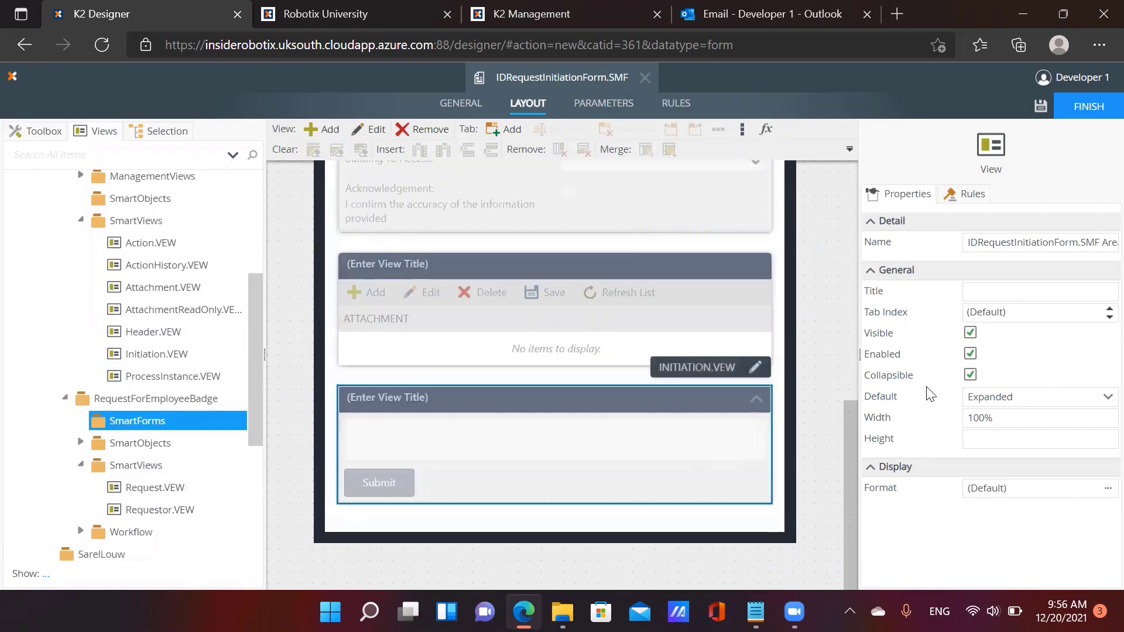
left_click(973, 377)
scroll(506, 395, "up", 8)
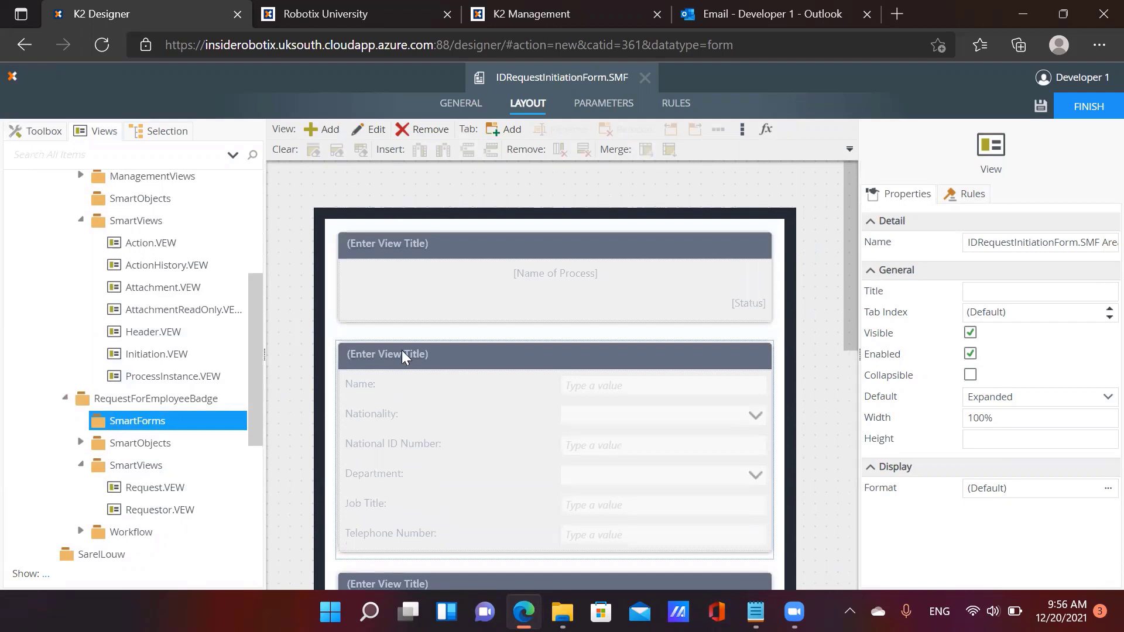
Title the views Requestor Details, Request Details and Attachments, then select the Initiation view's title
left_click(403, 355)
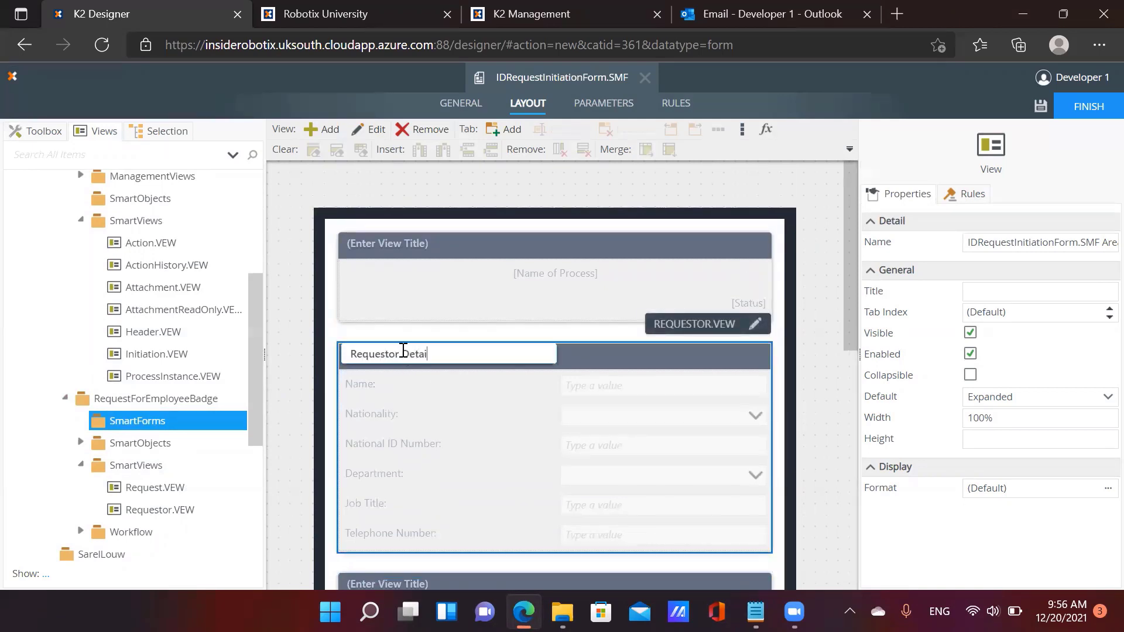
scroll(400, 459, "down", 2)
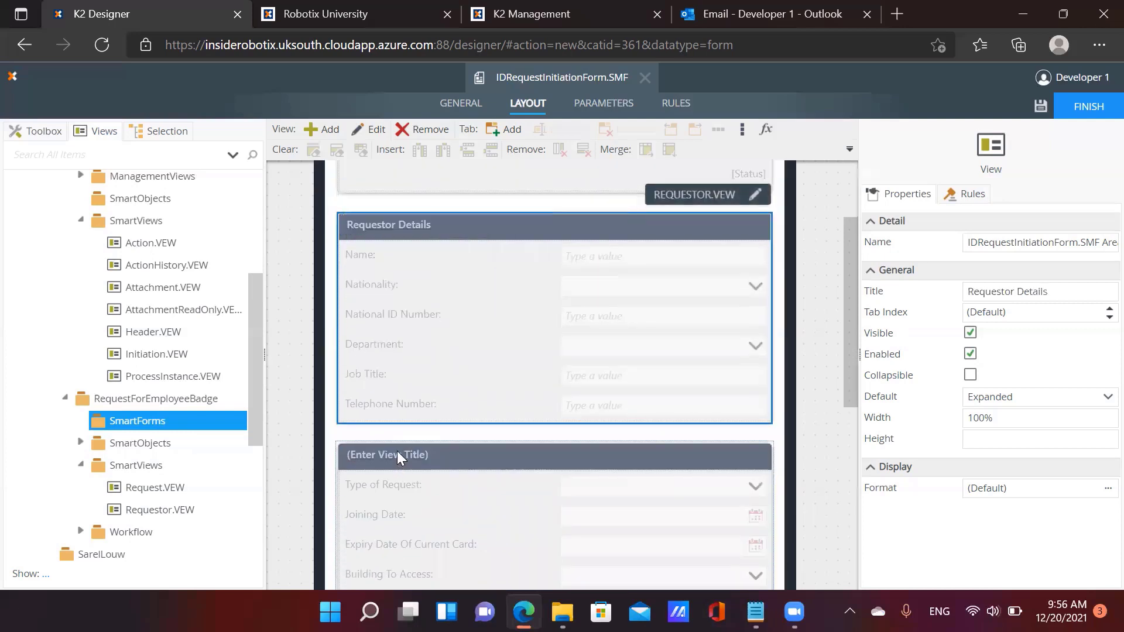
left_click(398, 452)
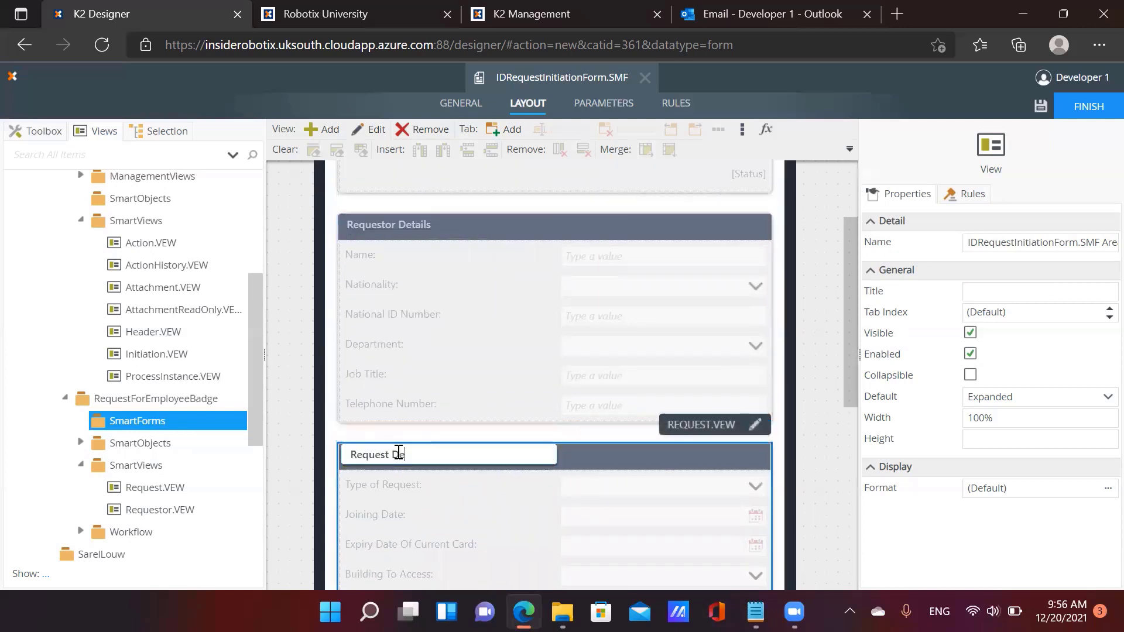
scroll(415, 442, "down", 3)
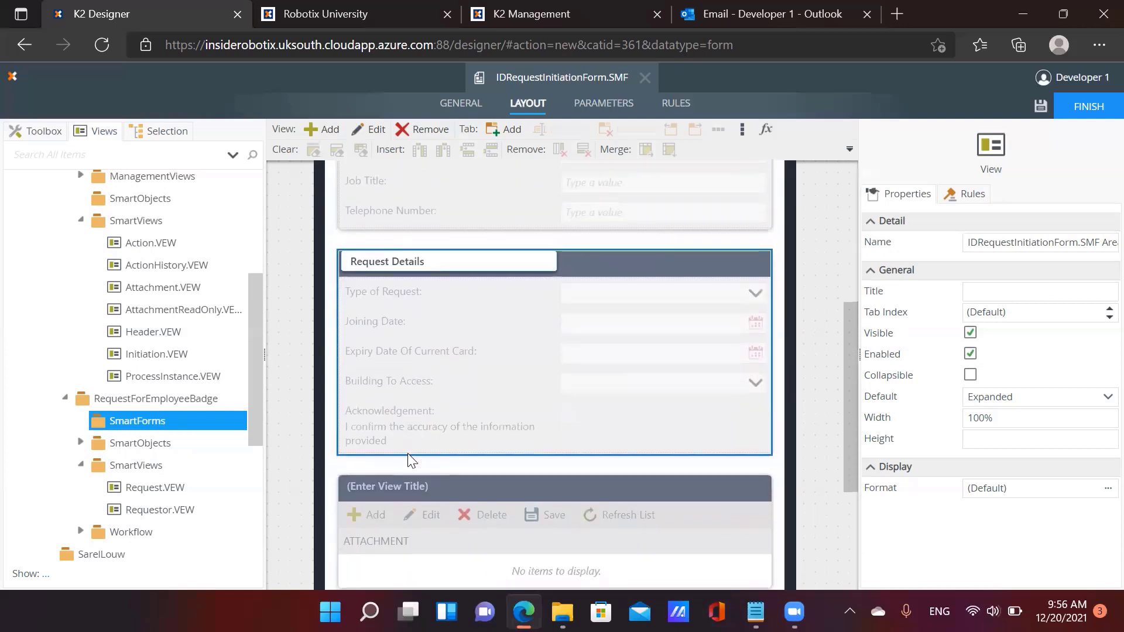
left_click(403, 493)
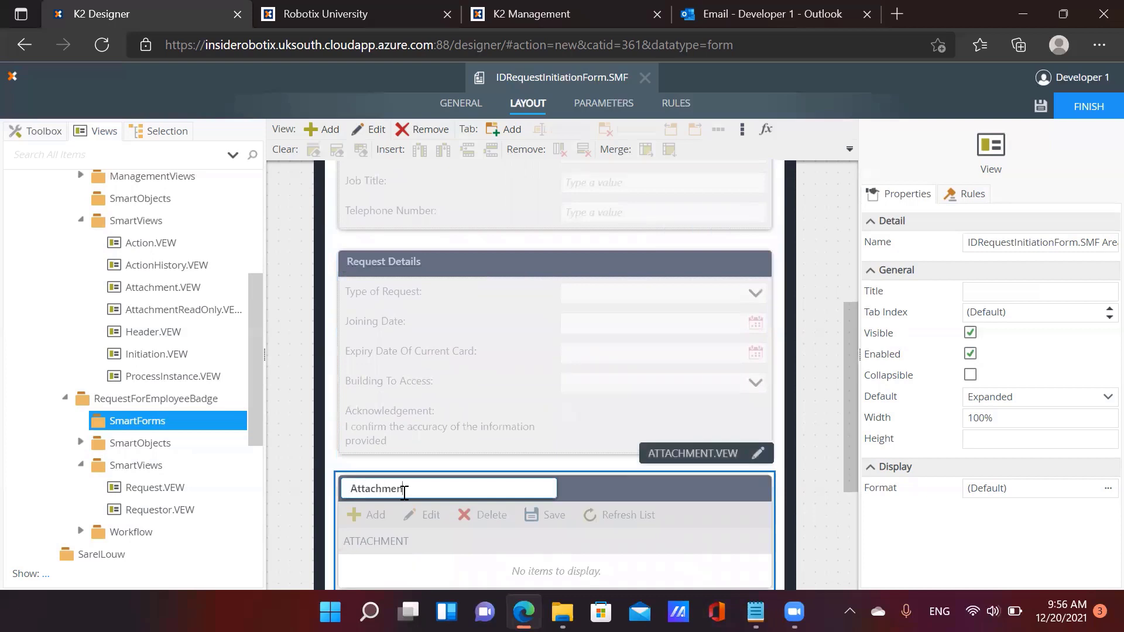
type("Attachments")
scroll(404, 493, "down", 3)
left_click(383, 431)
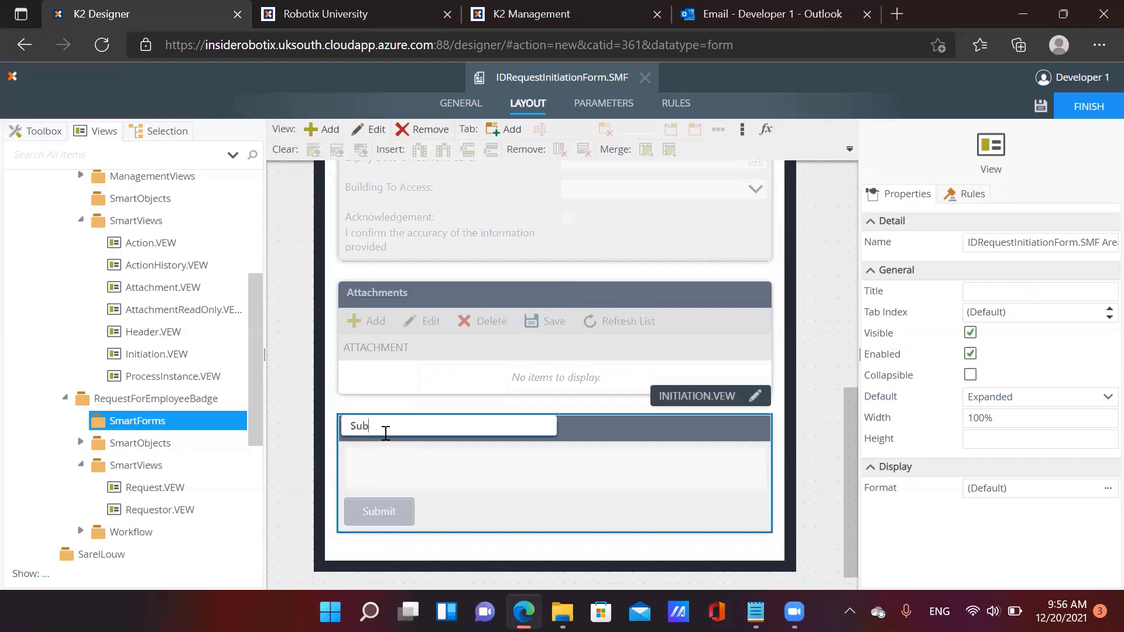
scroll(593, 400, "up", 15)
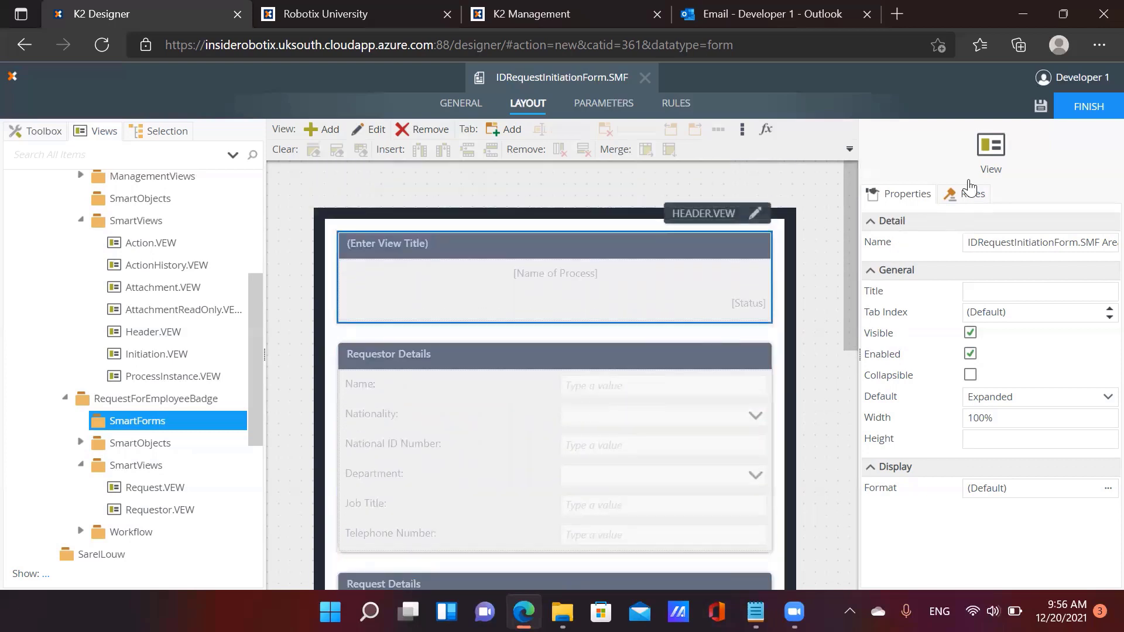
Save the form and go through its Parameters page to the Rules list
left_click(1037, 104)
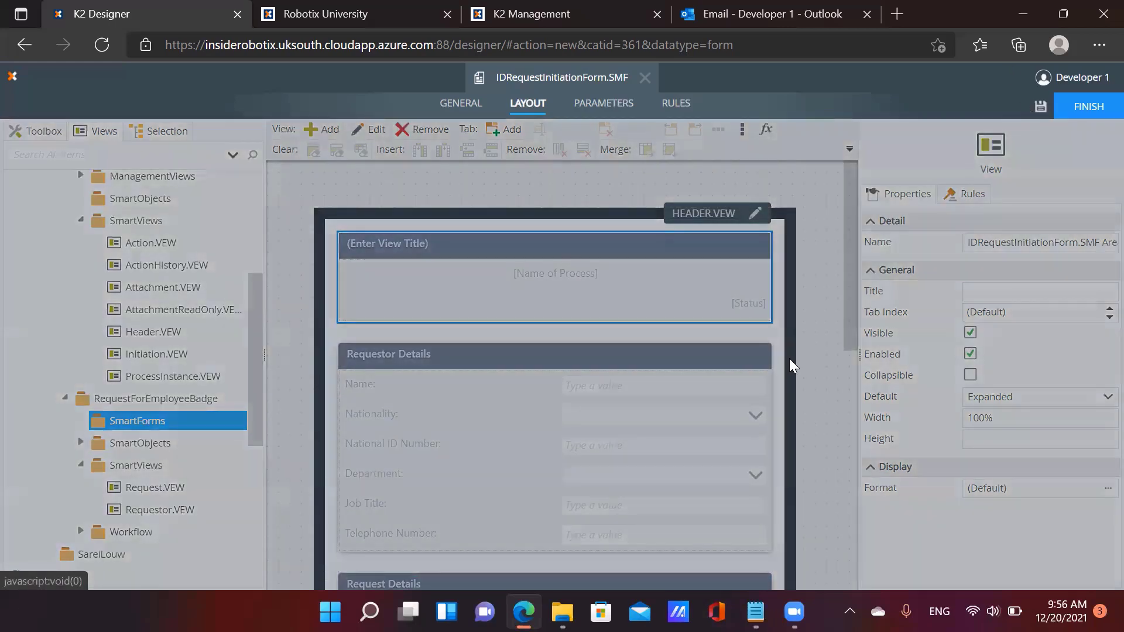
scroll(807, 471, "down", 2)
scroll(972, 473, "down", 3)
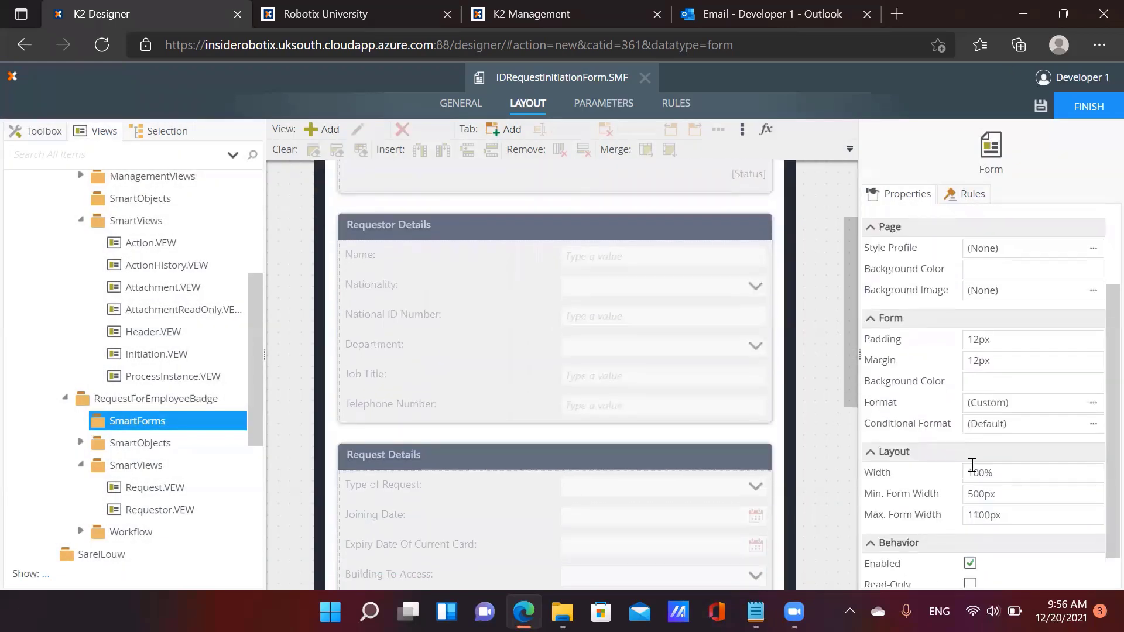
scroll(982, 494, "down", 2)
scroll(672, 430, "up", 2)
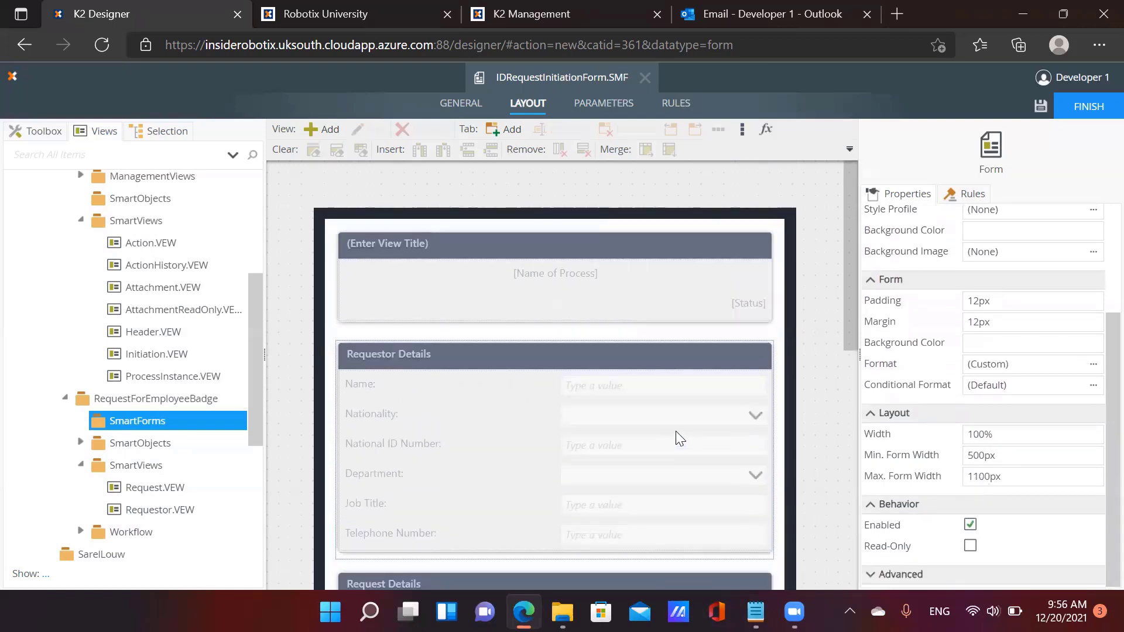
left_click(609, 105)
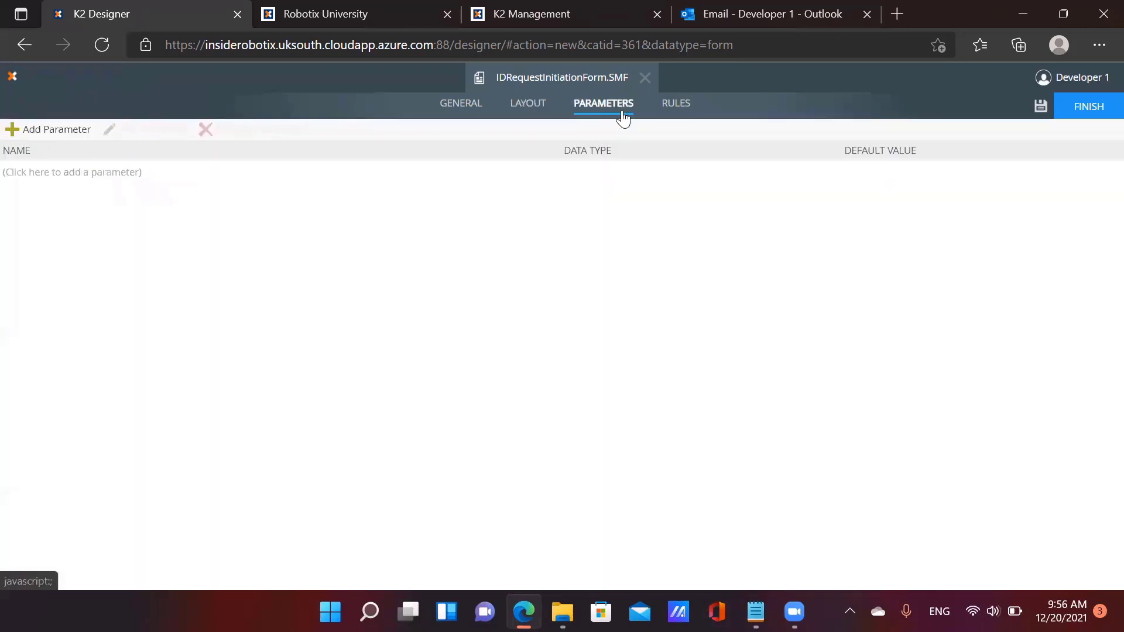
left_click(677, 106)
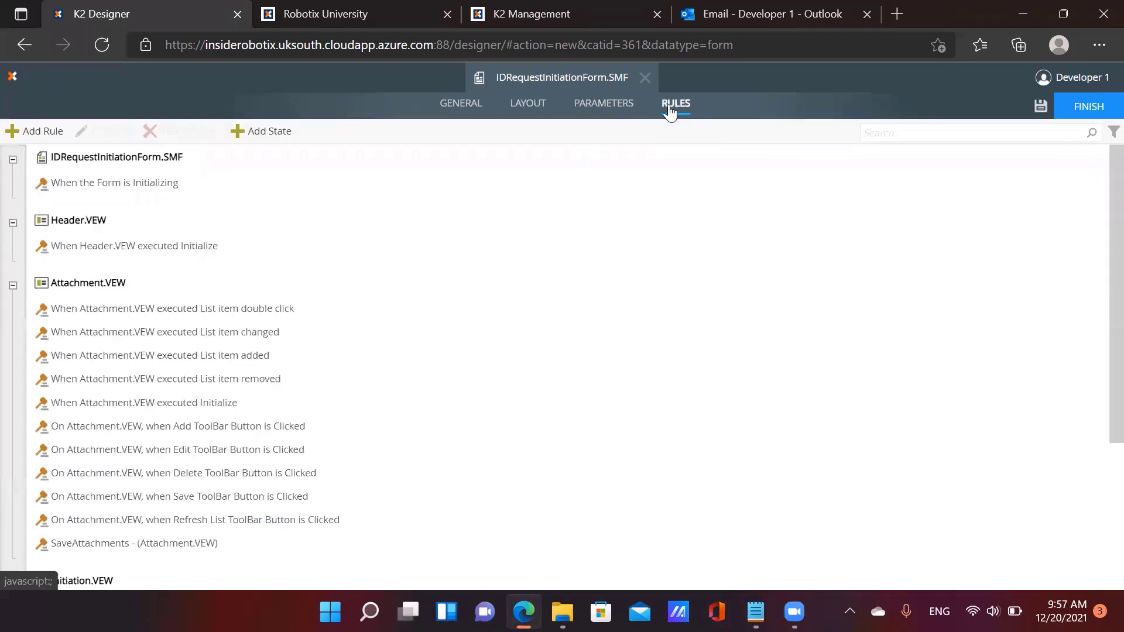
In the form Initializing rule, pass ProcessID 5 to Header.VEW's Initialize method
left_click(106, 184)
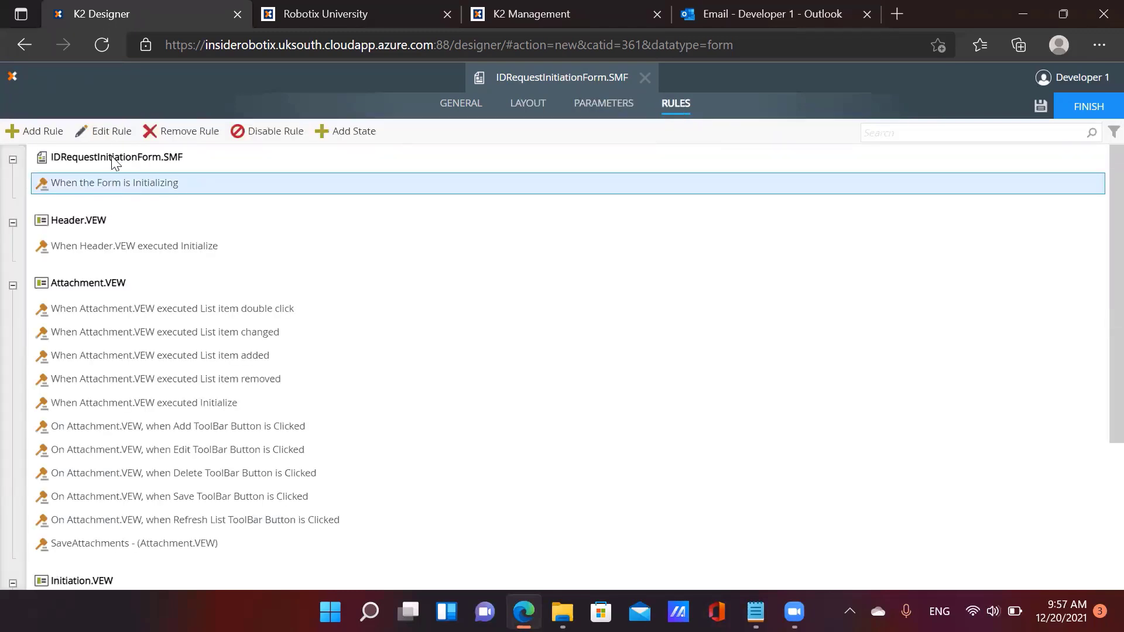
left_click(115, 133)
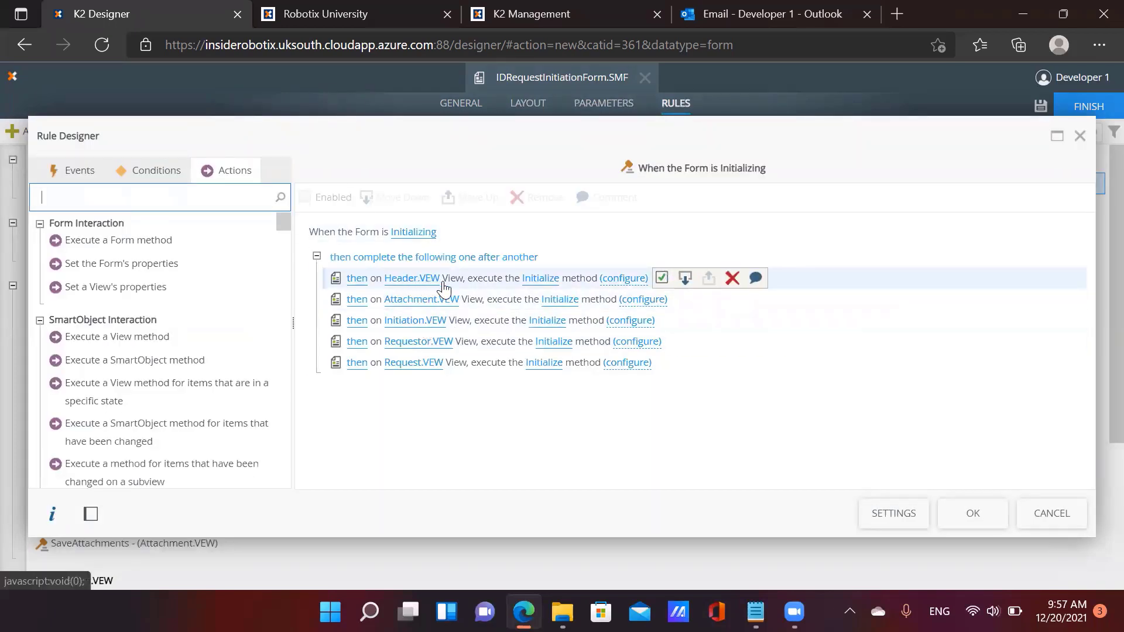
left_click(611, 279)
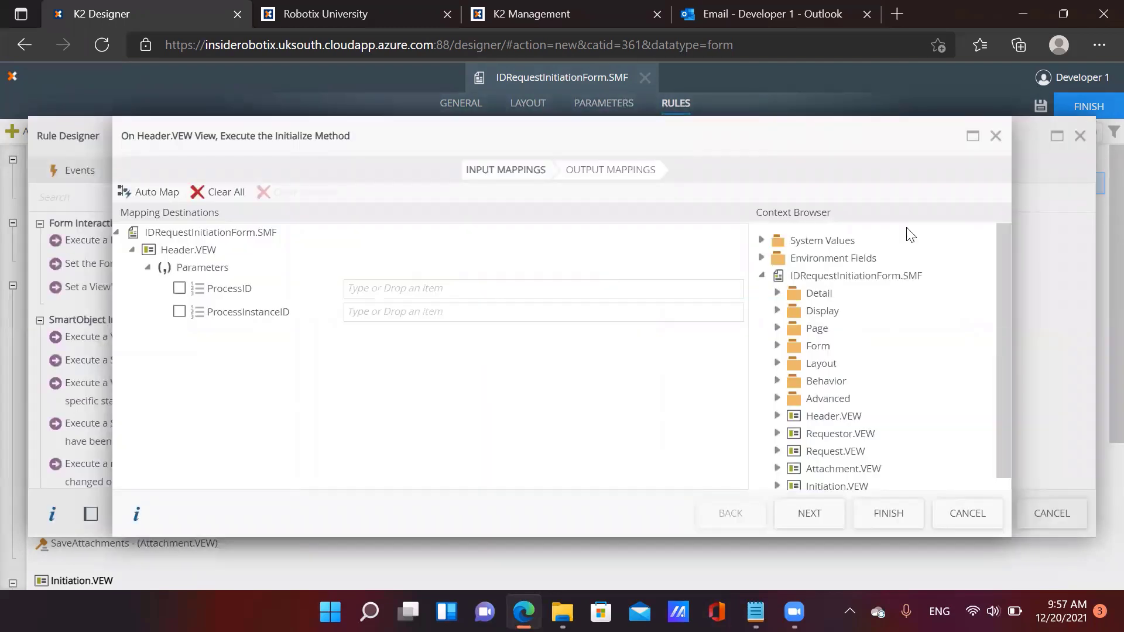
left_click(450, 289)
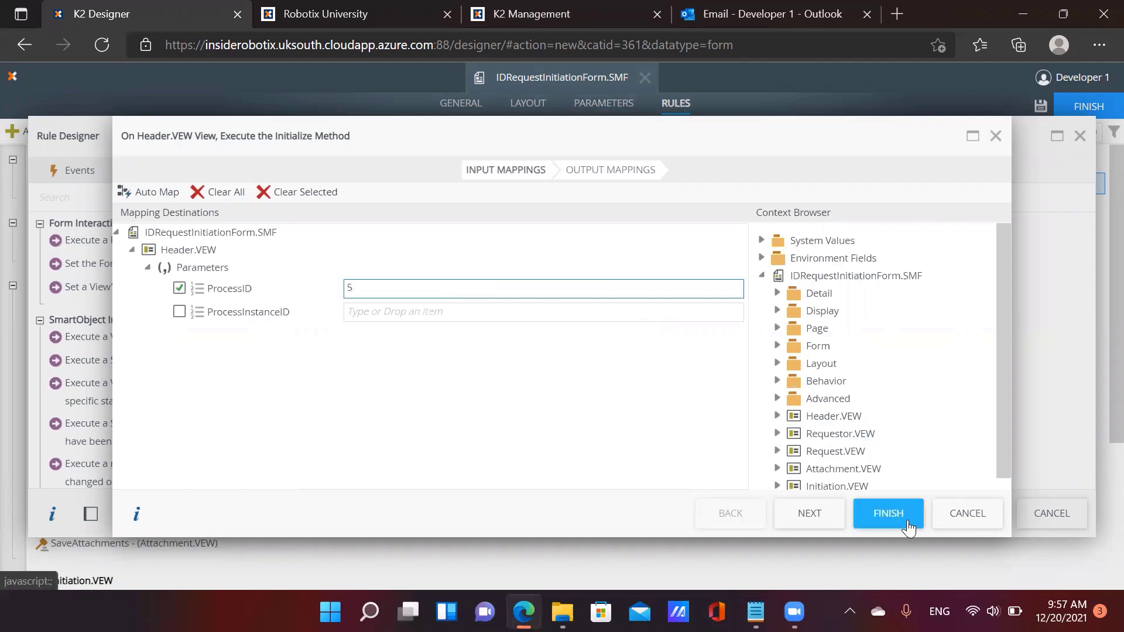
left_click(888, 513)
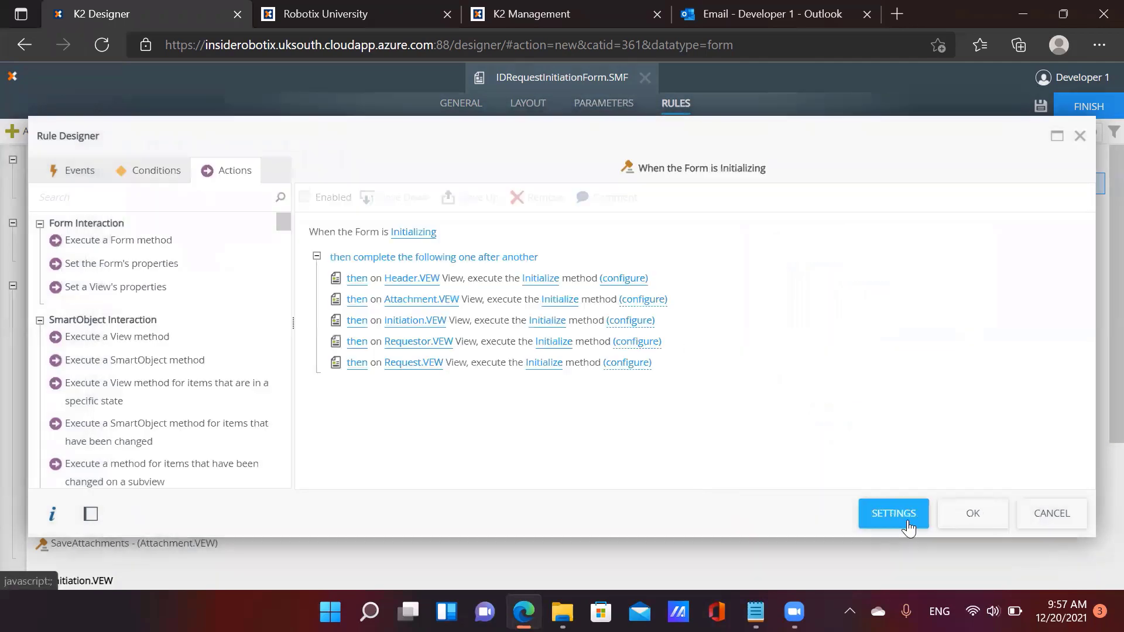
Map a ProcessID value into Initiation.VEW's Initialize method and save the rule
left_click(629, 325)
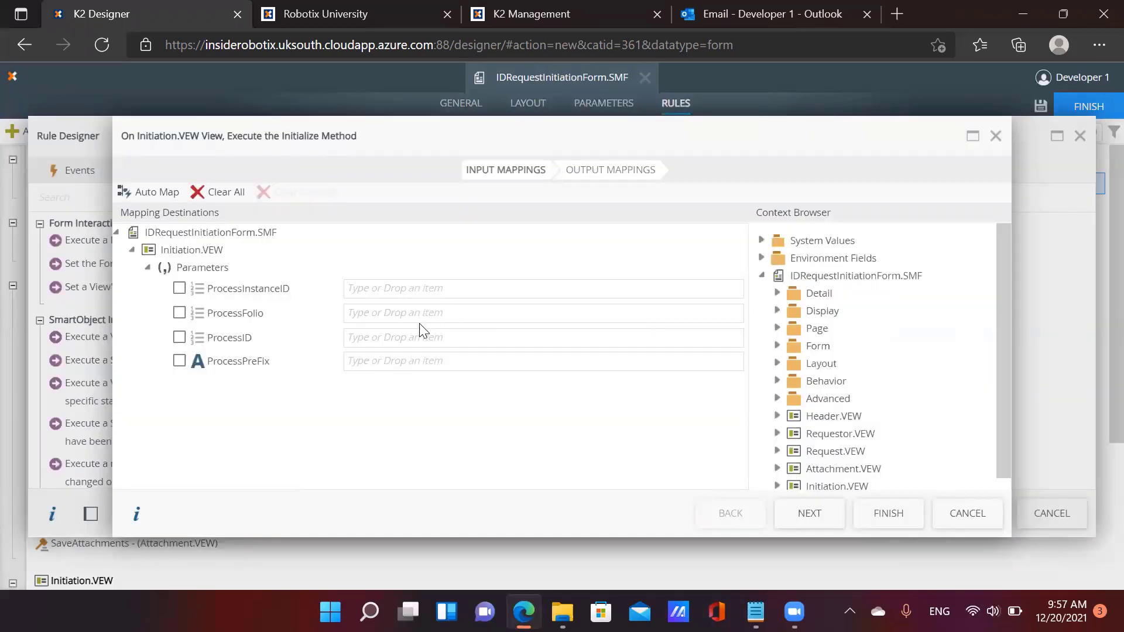
left_click(419, 337)
type("1")
left_click(887, 513)
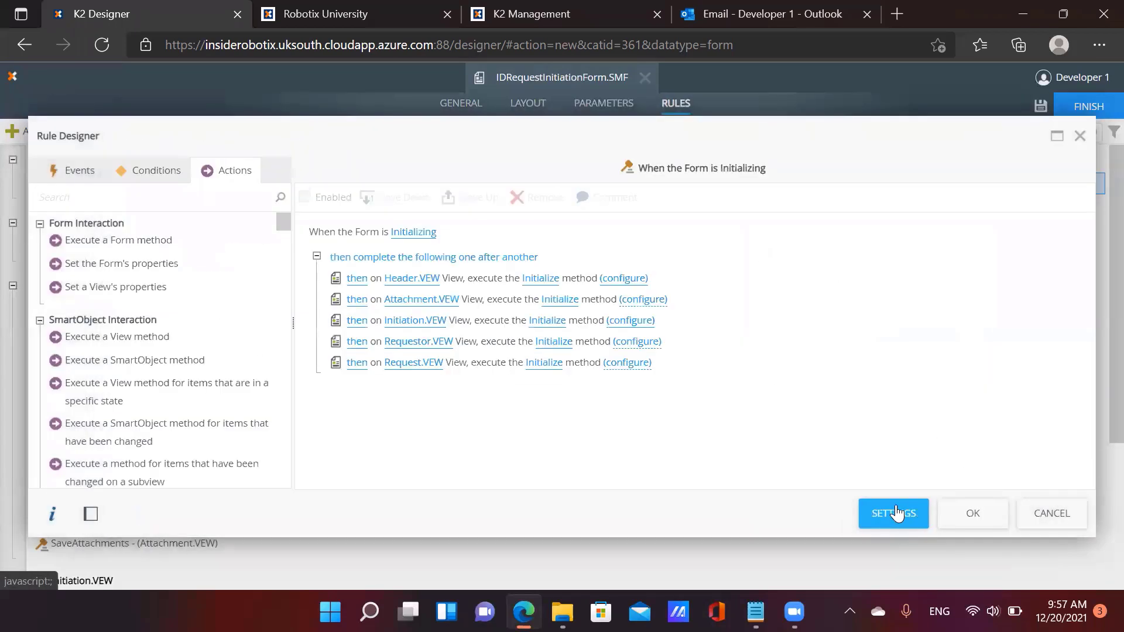
left_click(974, 515)
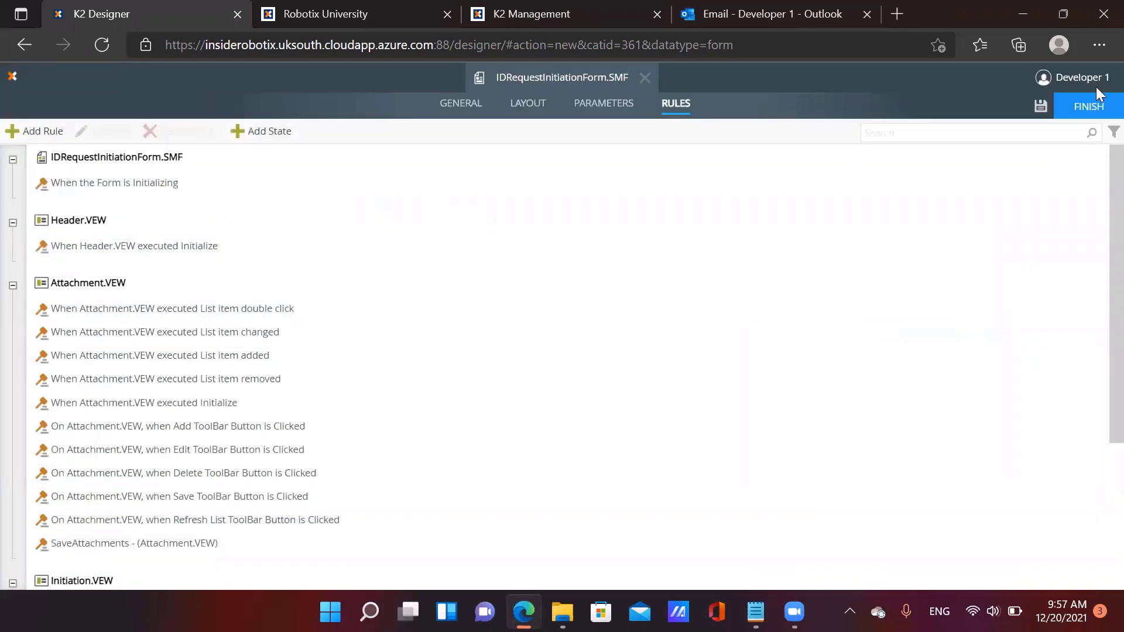
Finish the form, then run the AddAmendProcess view to confirm process 5 exists
left_click(1096, 114)
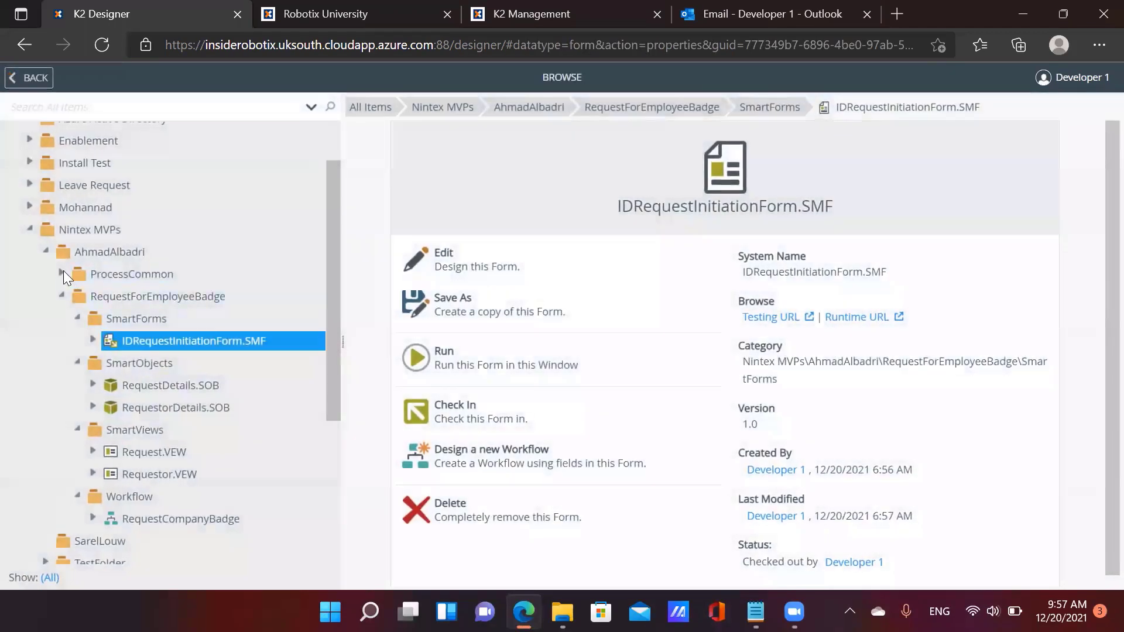
left_click(61, 273)
left_click(77, 295)
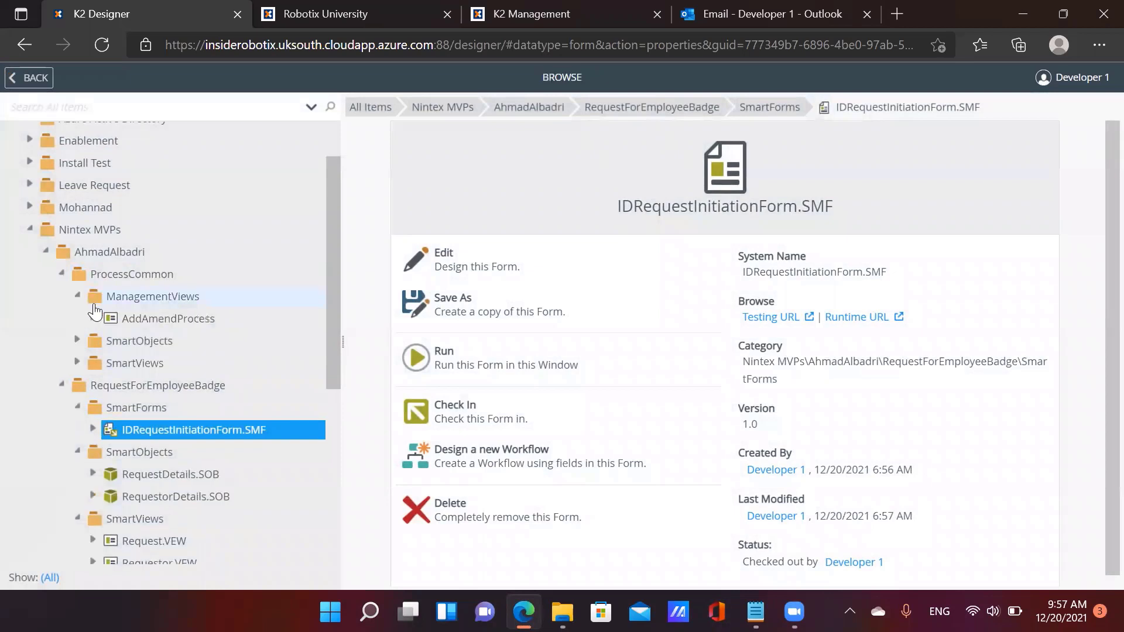
left_click(145, 320)
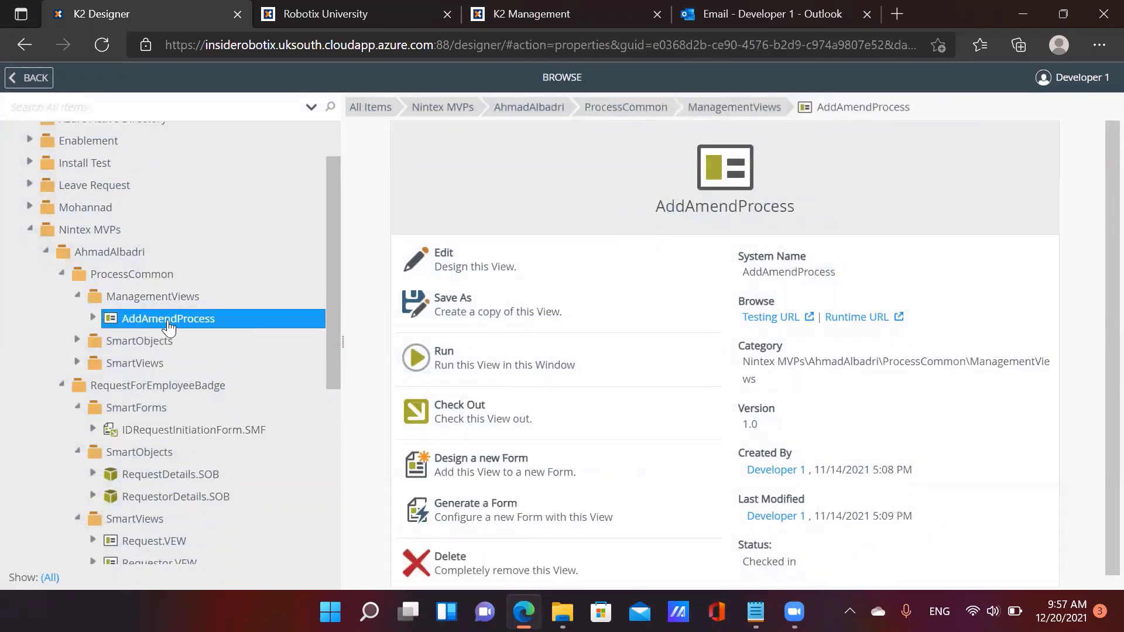
left_click(856, 317)
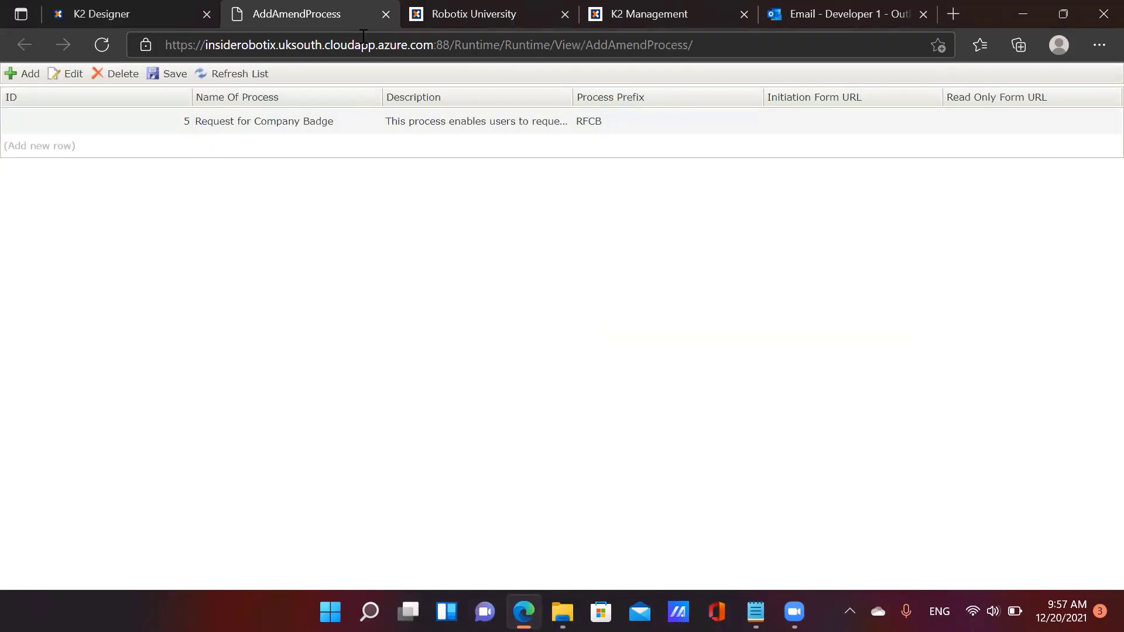
Reopen IDRequestInitiationForm.SMF for editing in K2 Designer
left_click(151, 13)
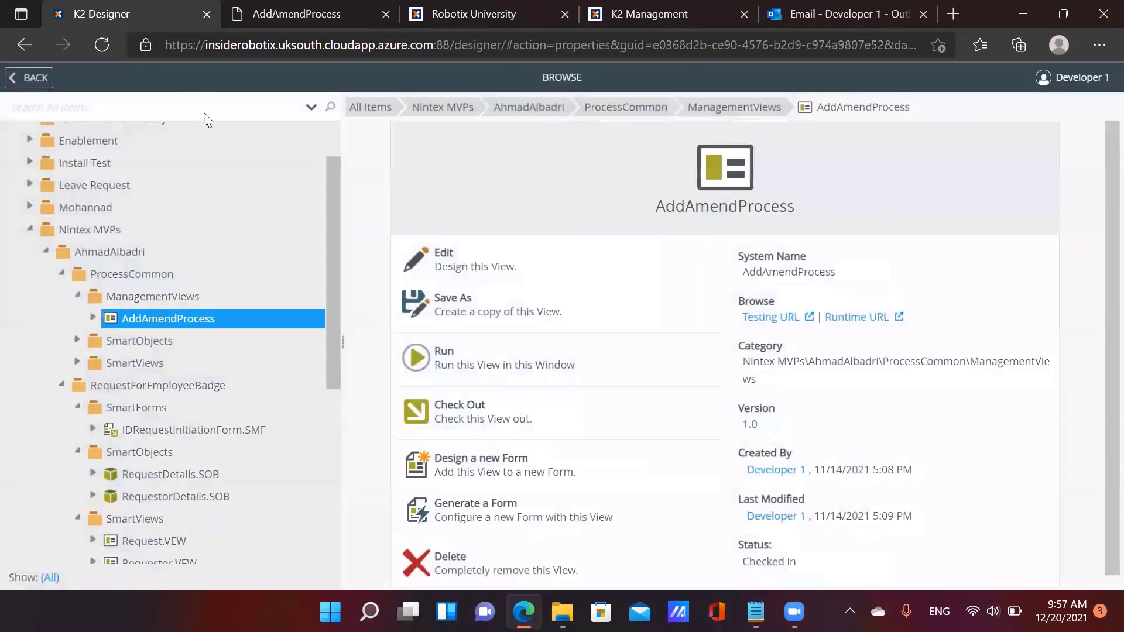
left_click(196, 430)
left_click(531, 254)
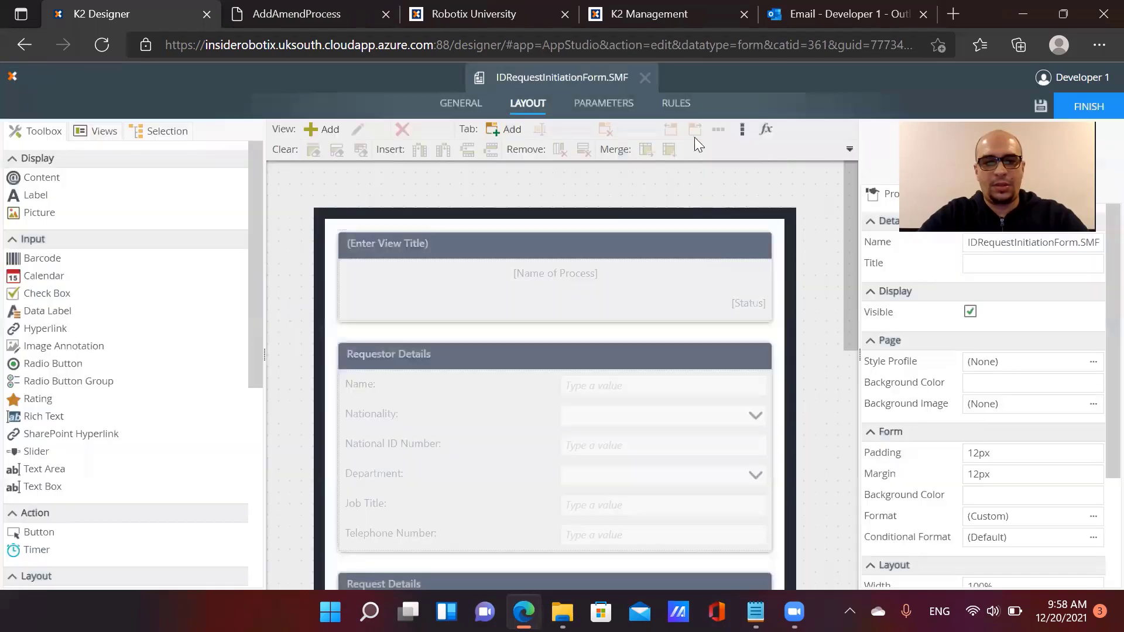
Open the Initiation view's Submit rule for editing
left_click(674, 105)
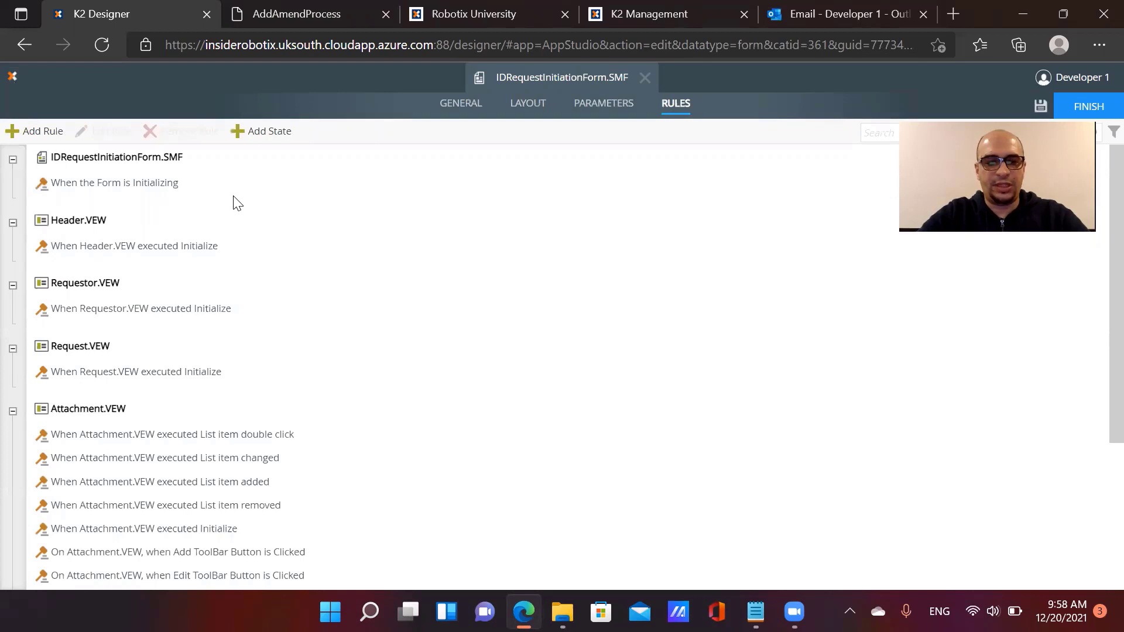
scroll(233, 200, "down", 4)
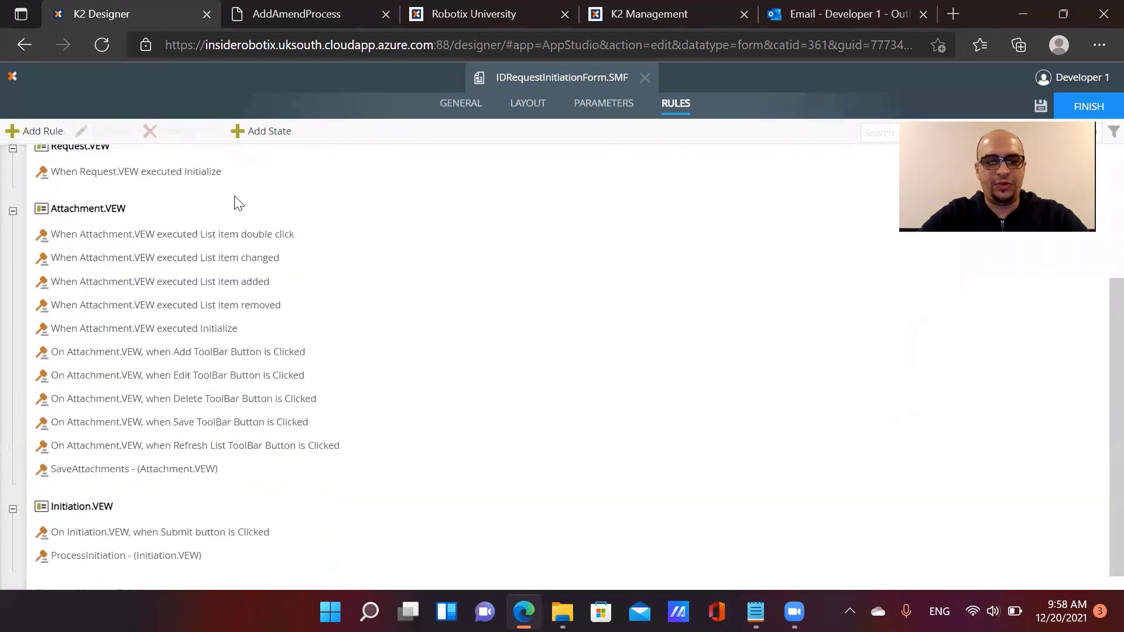
left_click(119, 518)
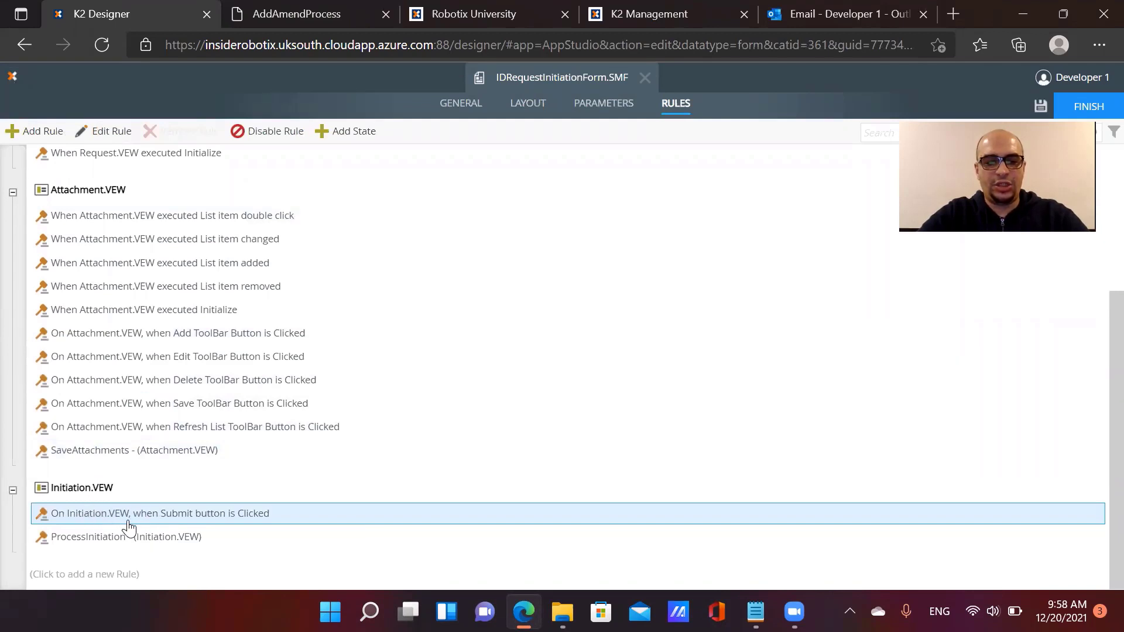
left_click(114, 133)
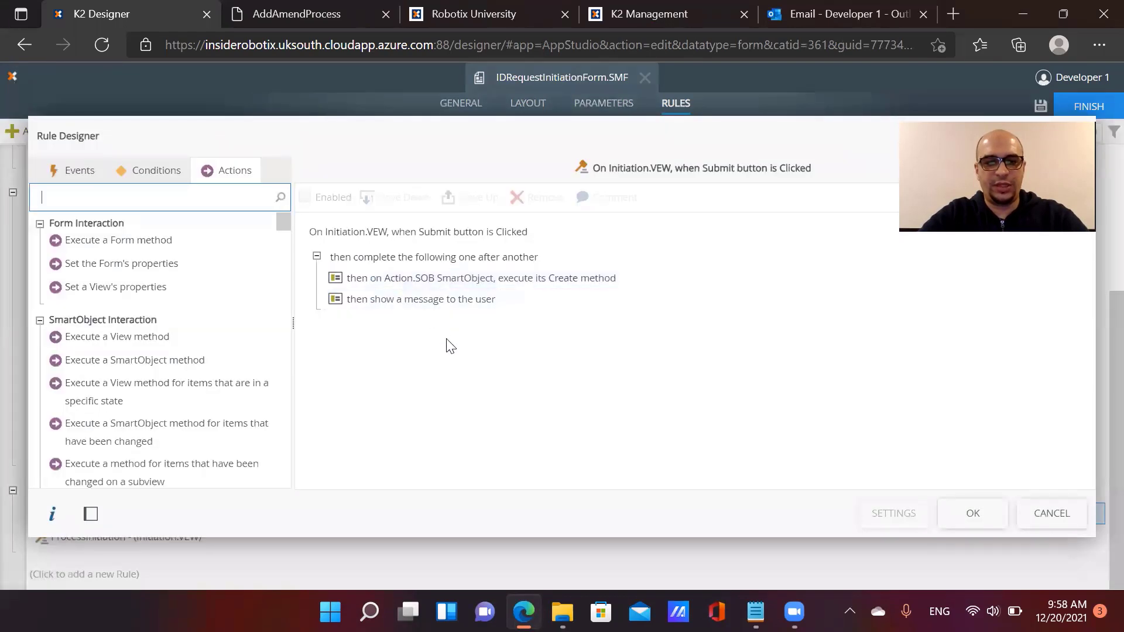
Add 'the Form passes validation' condition, move it above the actions, and configure its controls
mouse_move(455, 311)
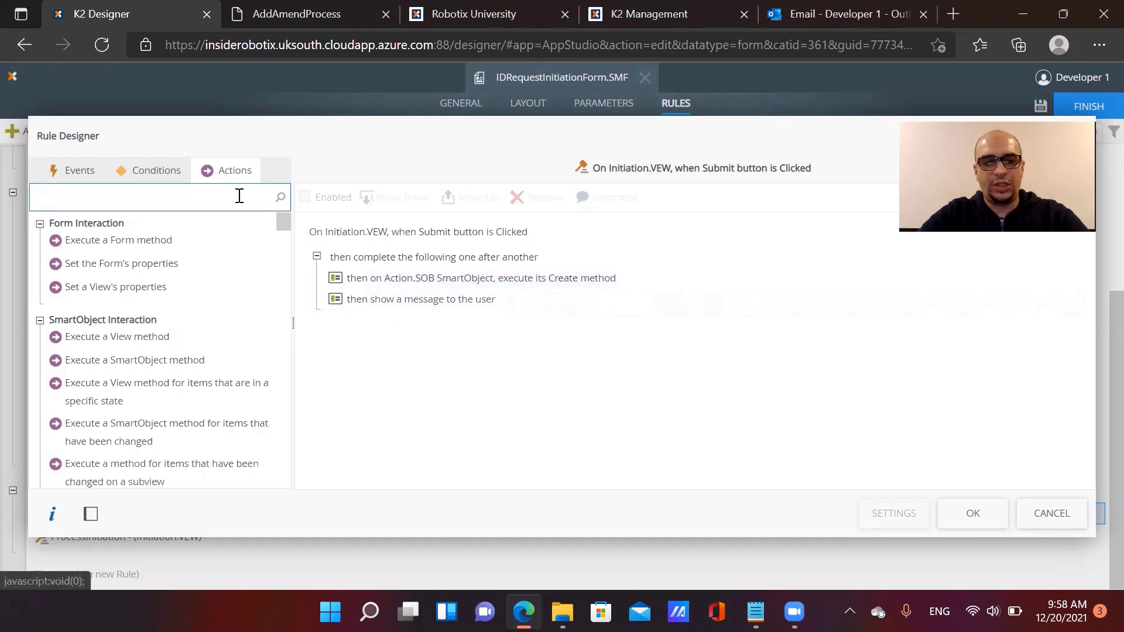
left_click(173, 174)
type("vali")
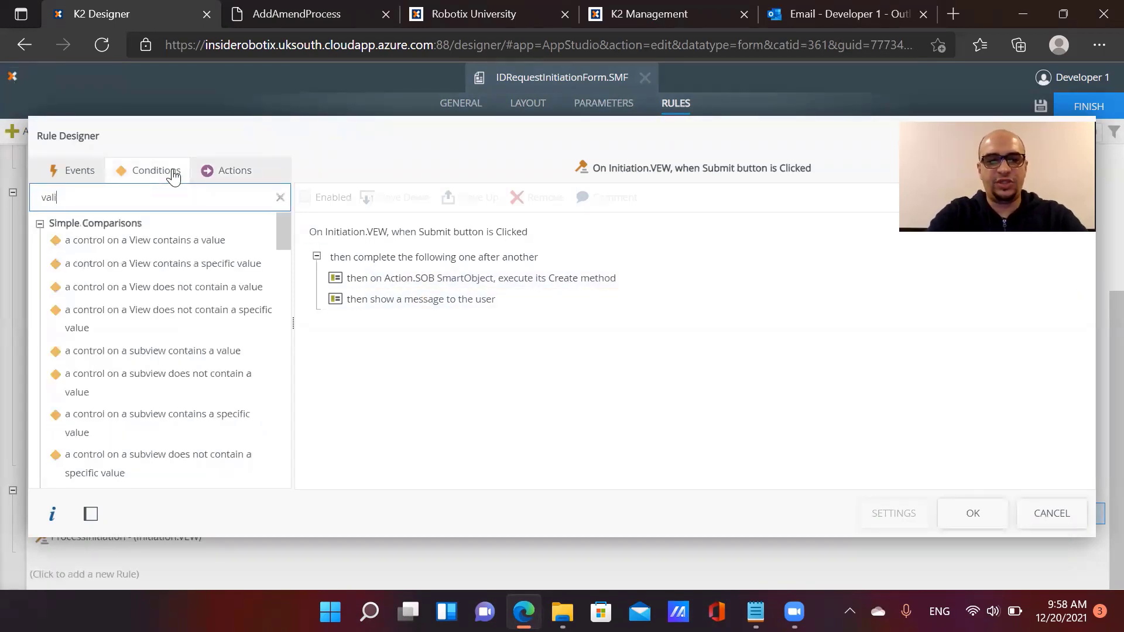
double_click(161, 247)
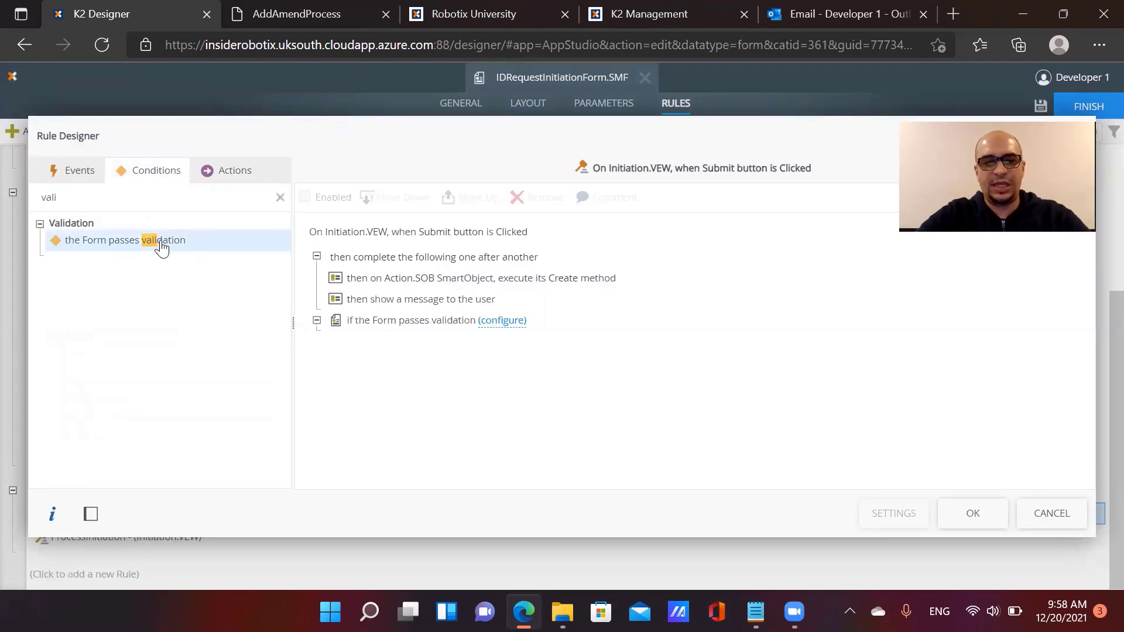
left_click(404, 320)
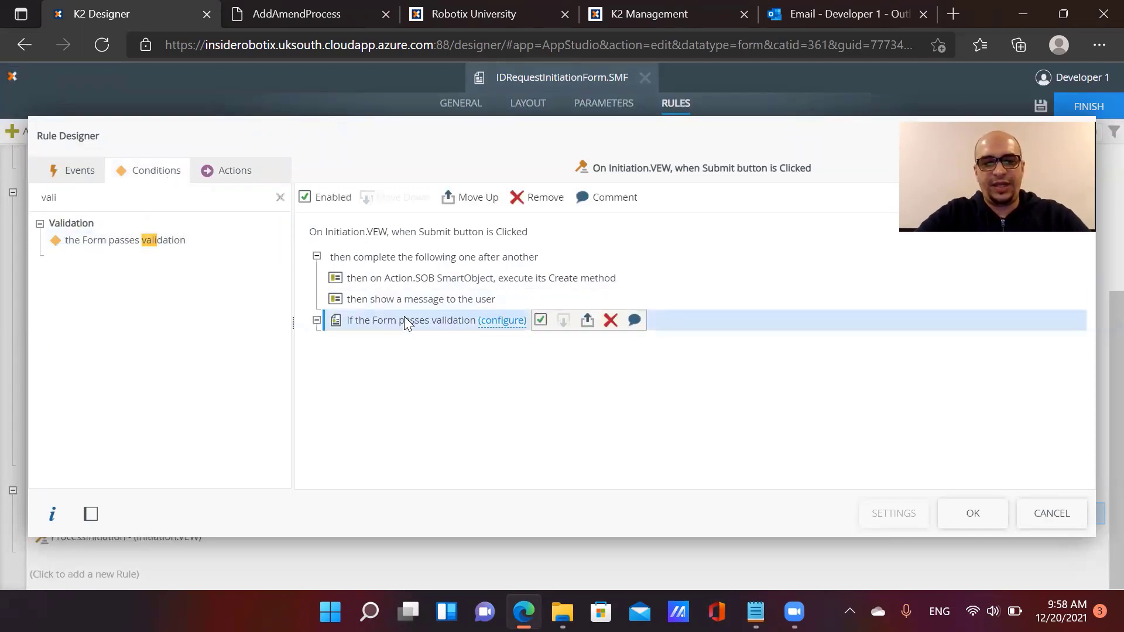
left_click(472, 199)
left_click(488, 254)
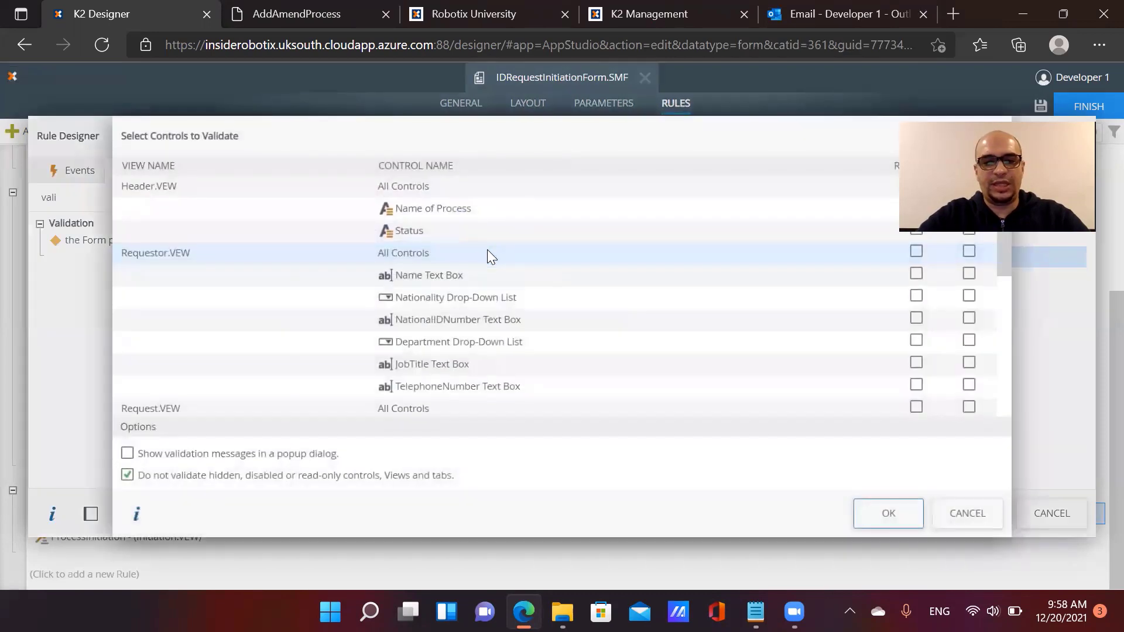
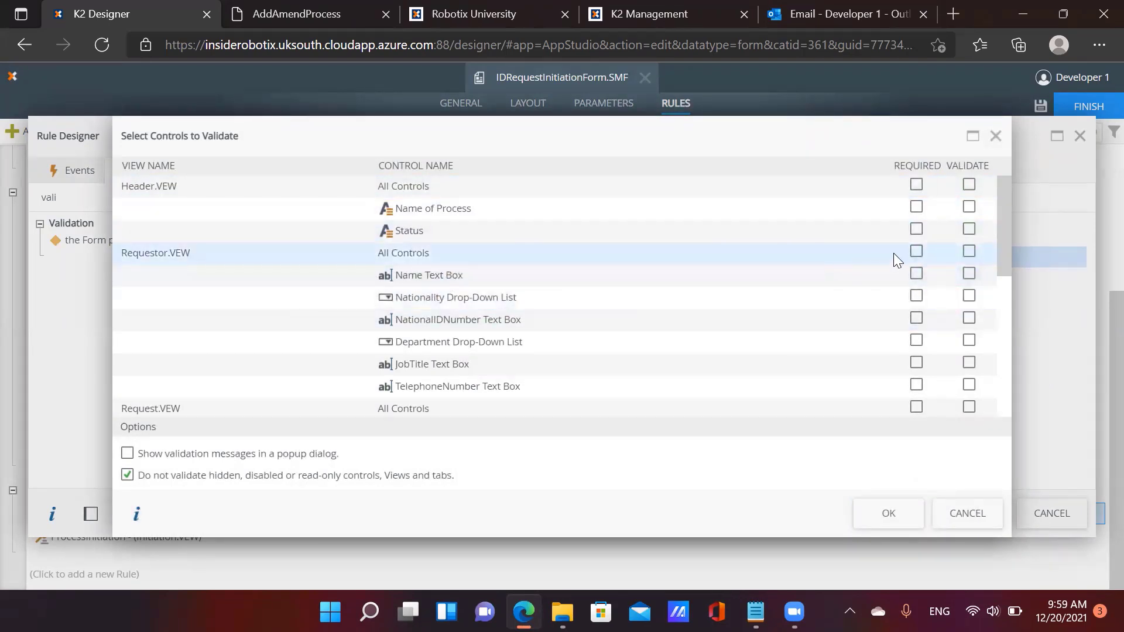
Mark all Requestor.VEW and Request.VEW controls as required for validation and confirm
left_click(916, 252)
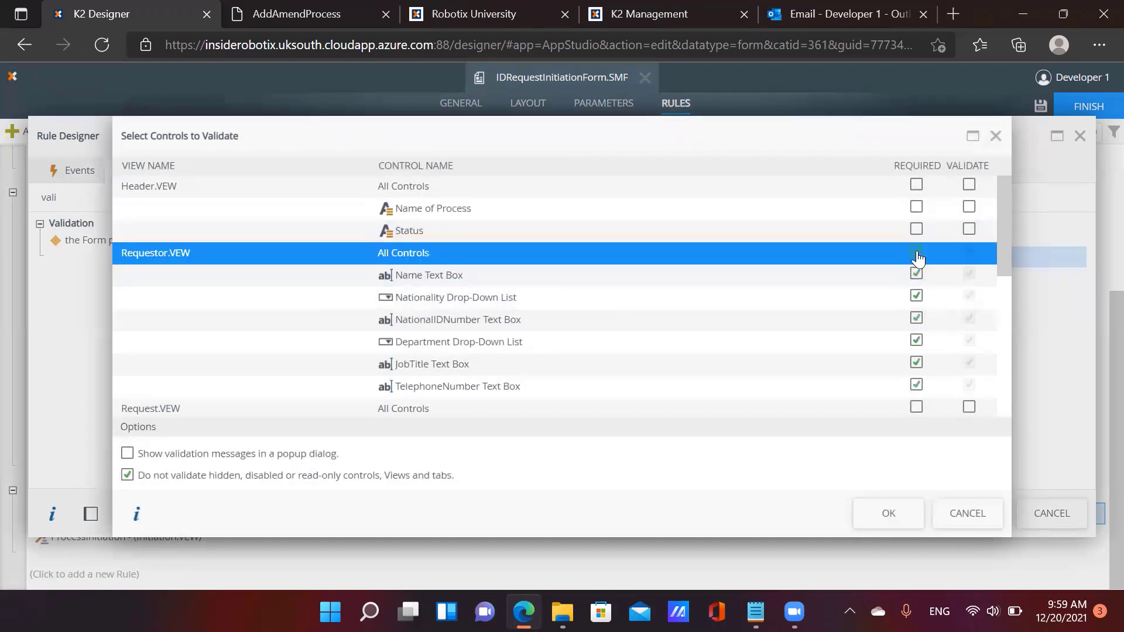
scroll(920, 311, "down", 2)
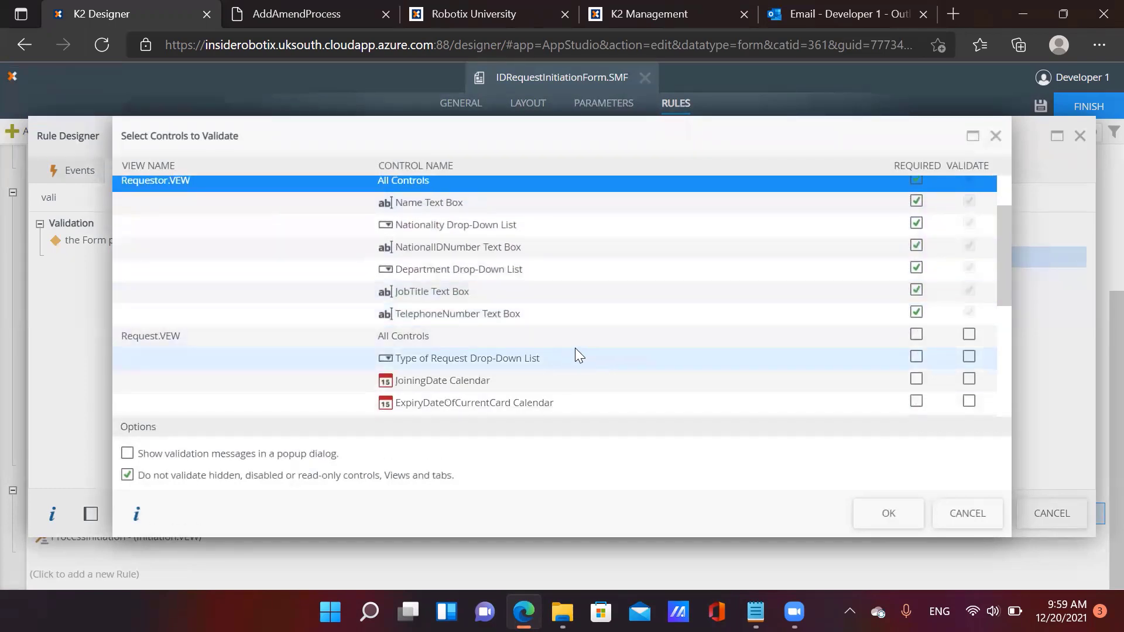
left_click(916, 336)
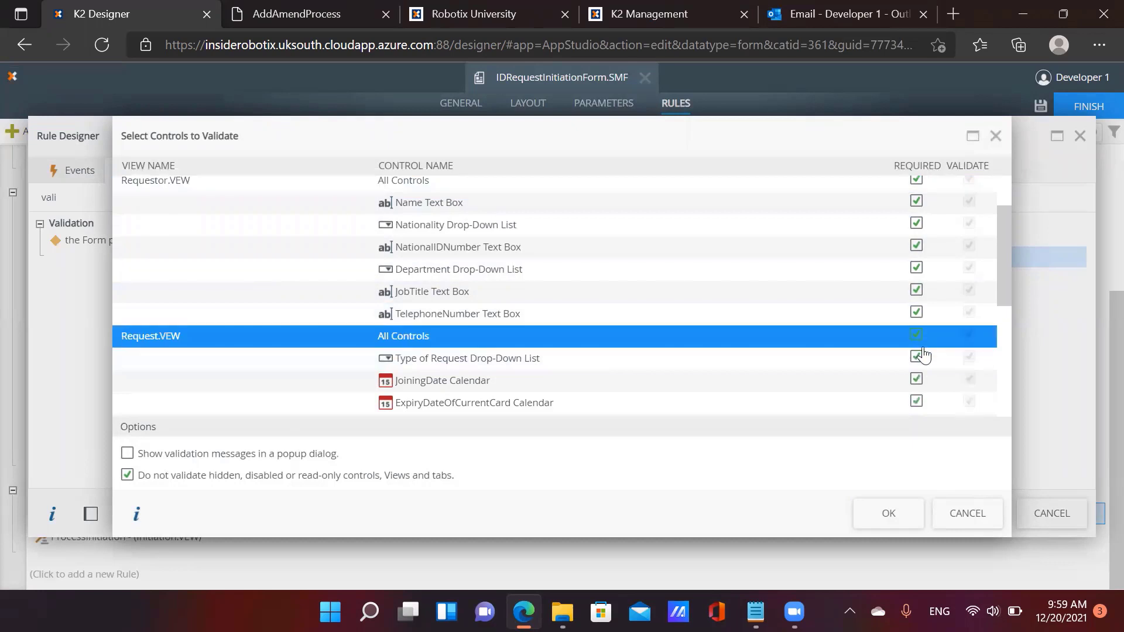
scroll(923, 356, "down", 8)
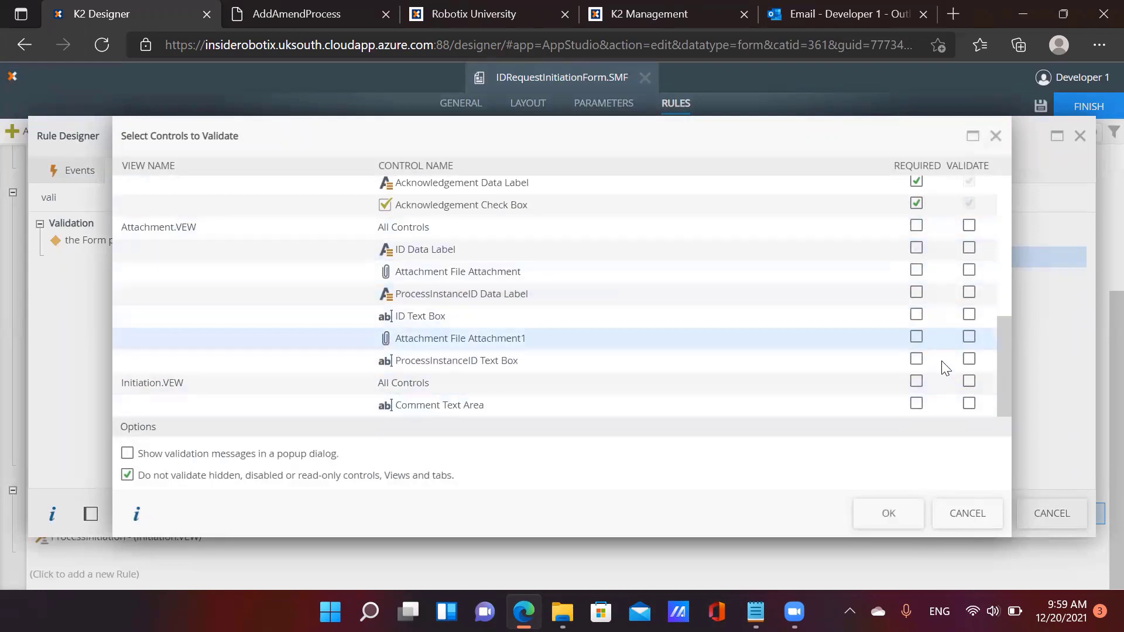
left_click(898, 514)
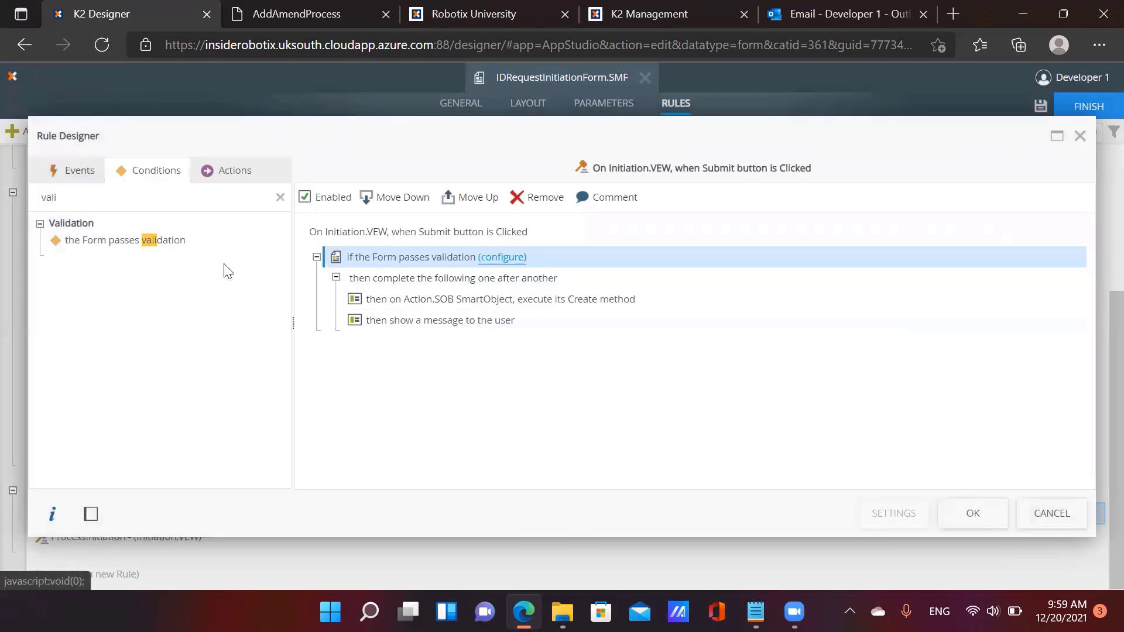
Add an advanced condition requiring the Request.VEW Acknowledgement Check Box to equal TRUE
left_click(176, 198)
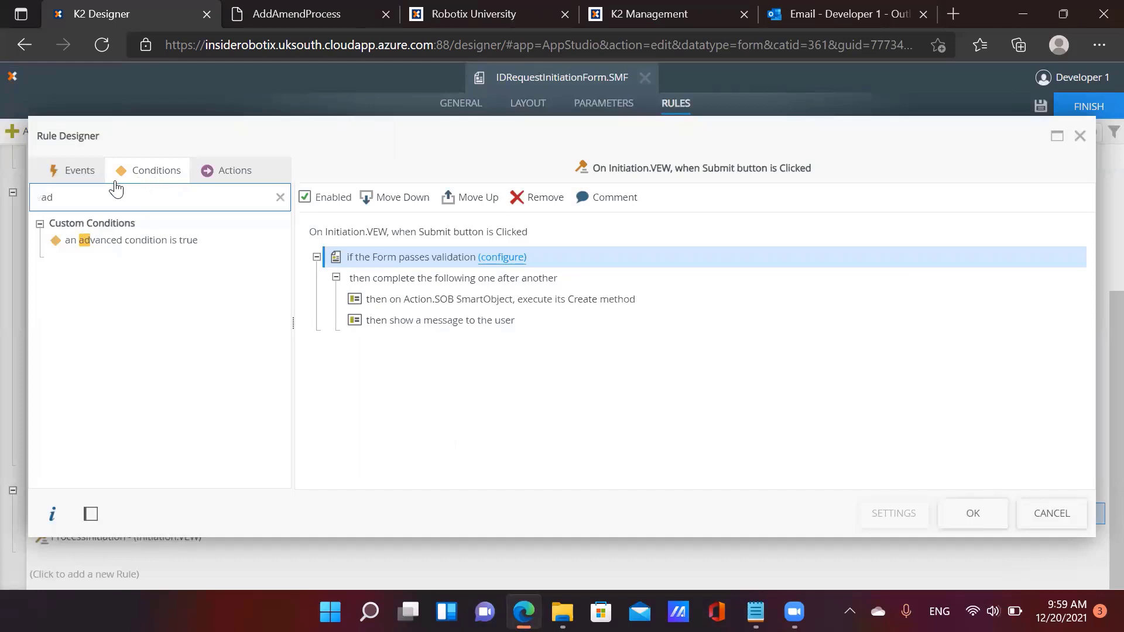
double_click(111, 241)
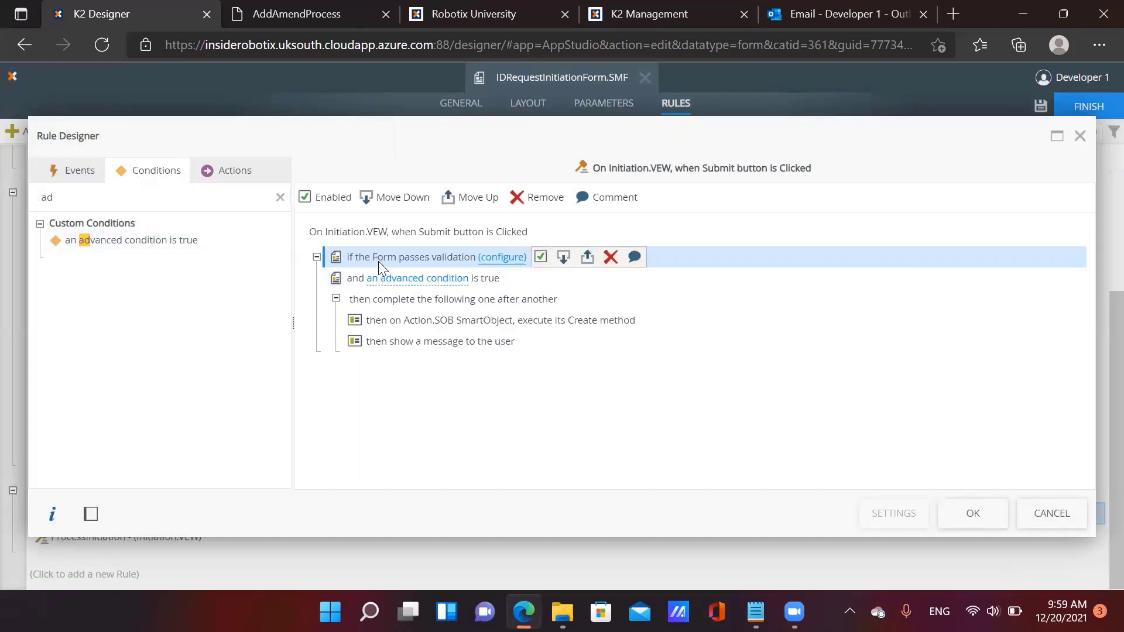
left_click(422, 281)
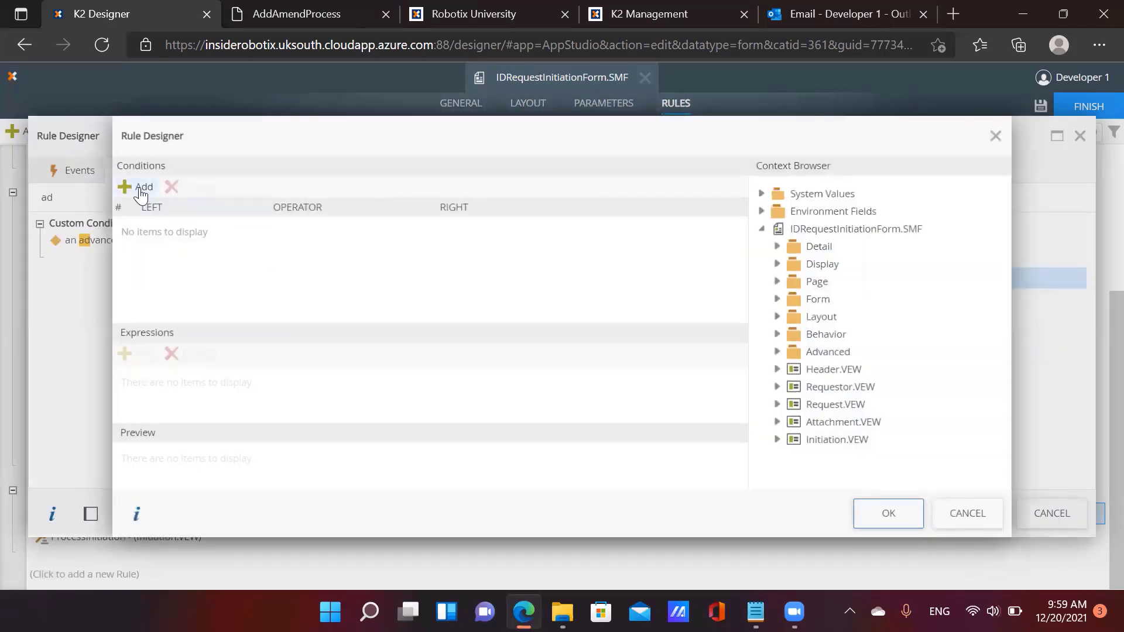
left_click(141, 186)
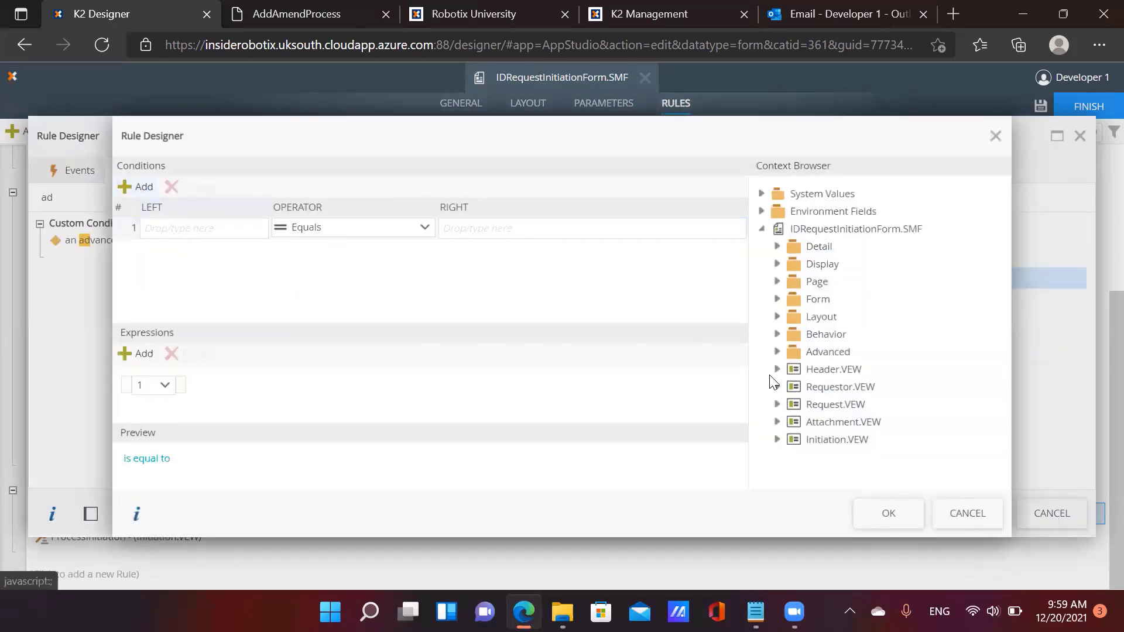
left_click(778, 405)
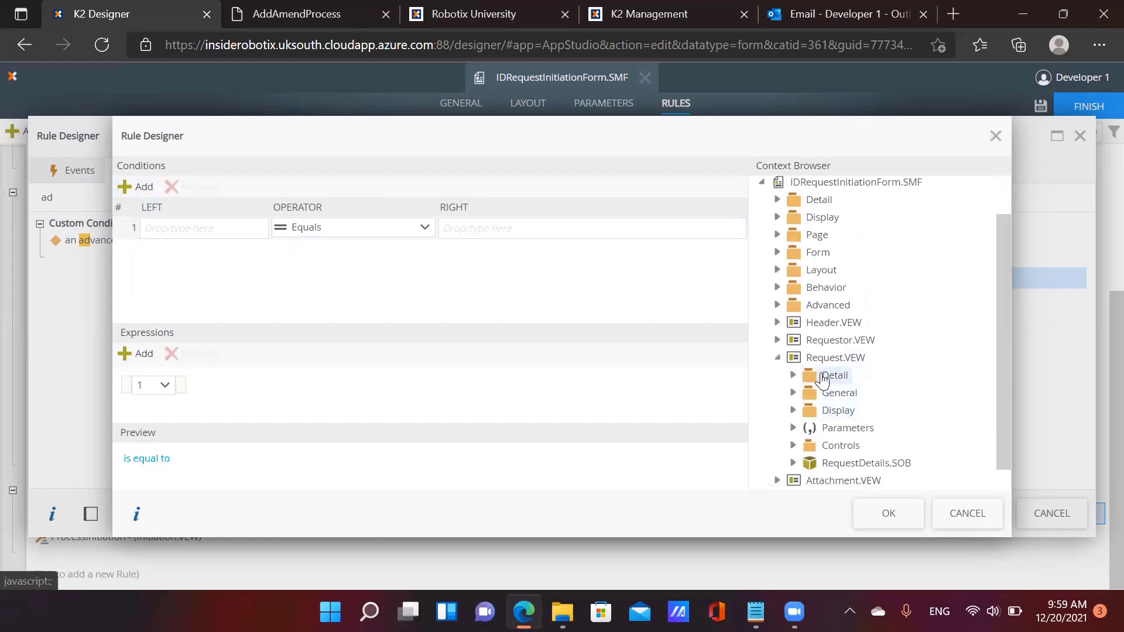
left_click(794, 444)
scroll(849, 448, "down", 4)
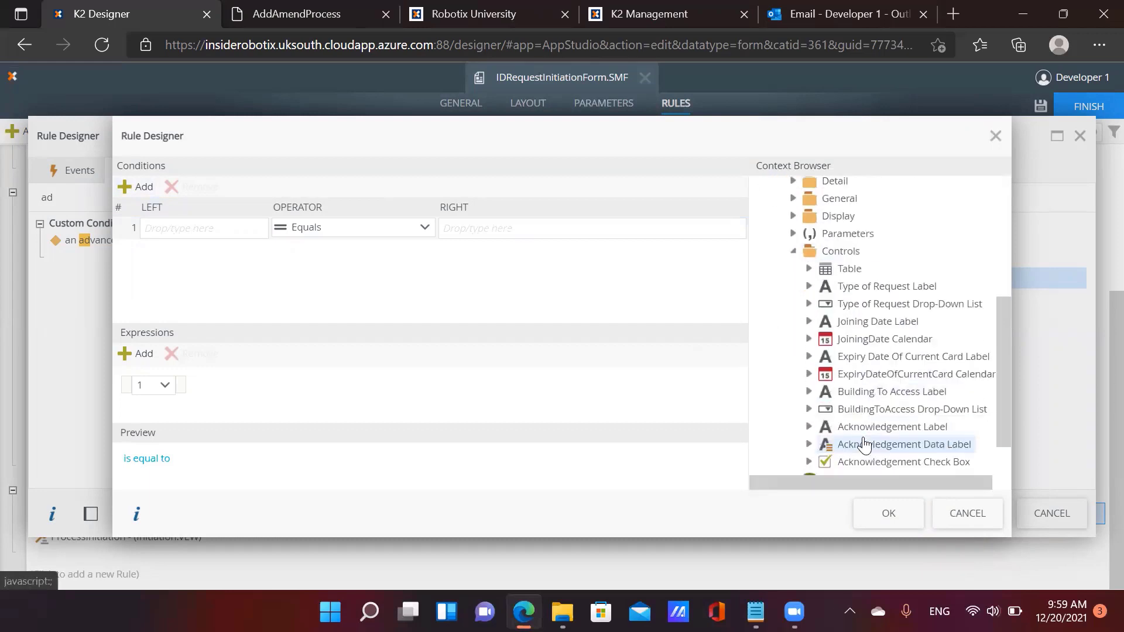
left_click_drag(864, 438, 205, 228)
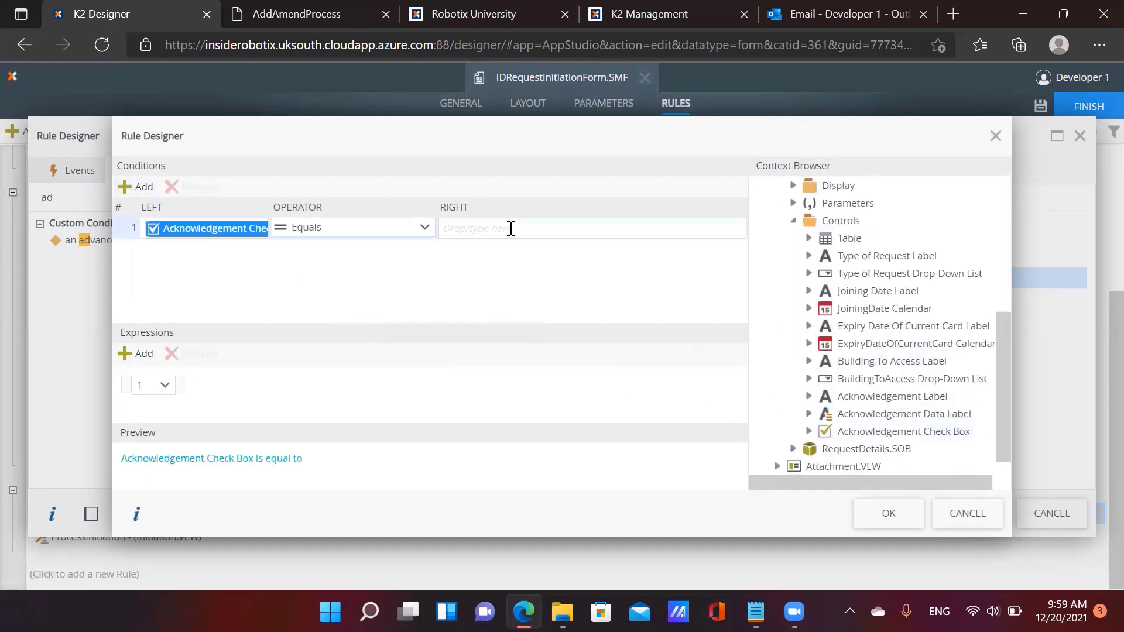
left_click(508, 227)
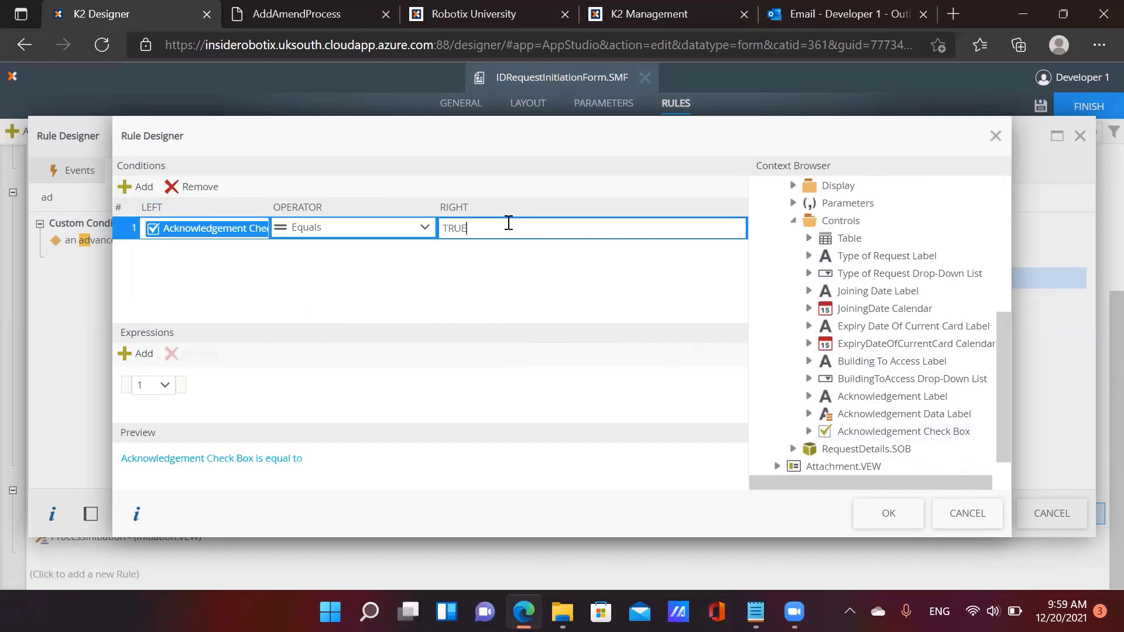
type("TRUE")
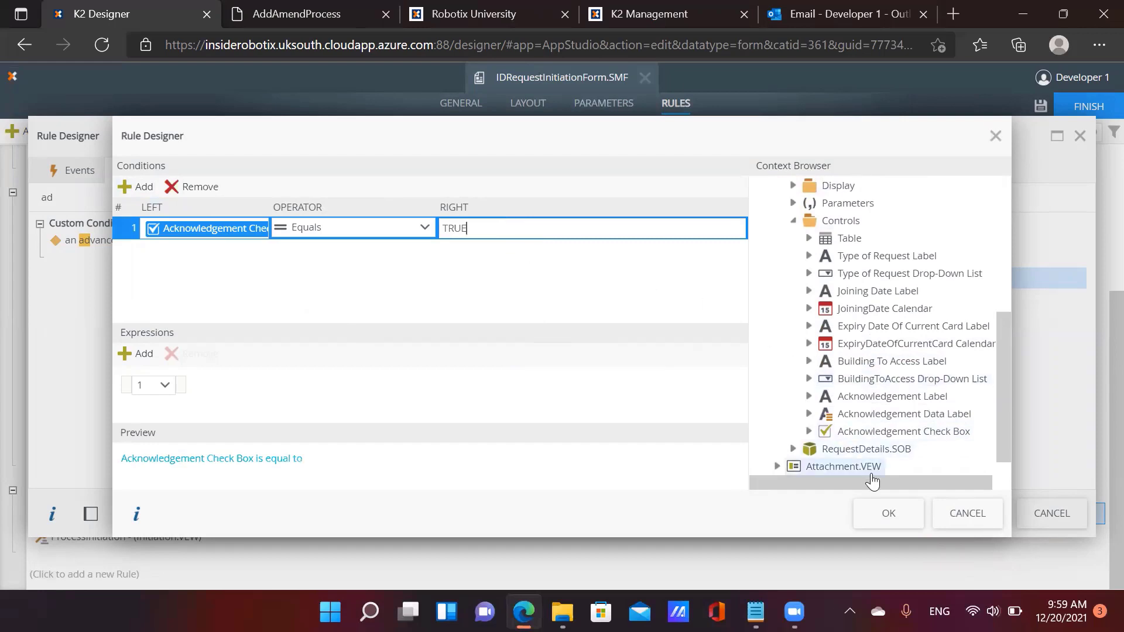
left_click(888, 514)
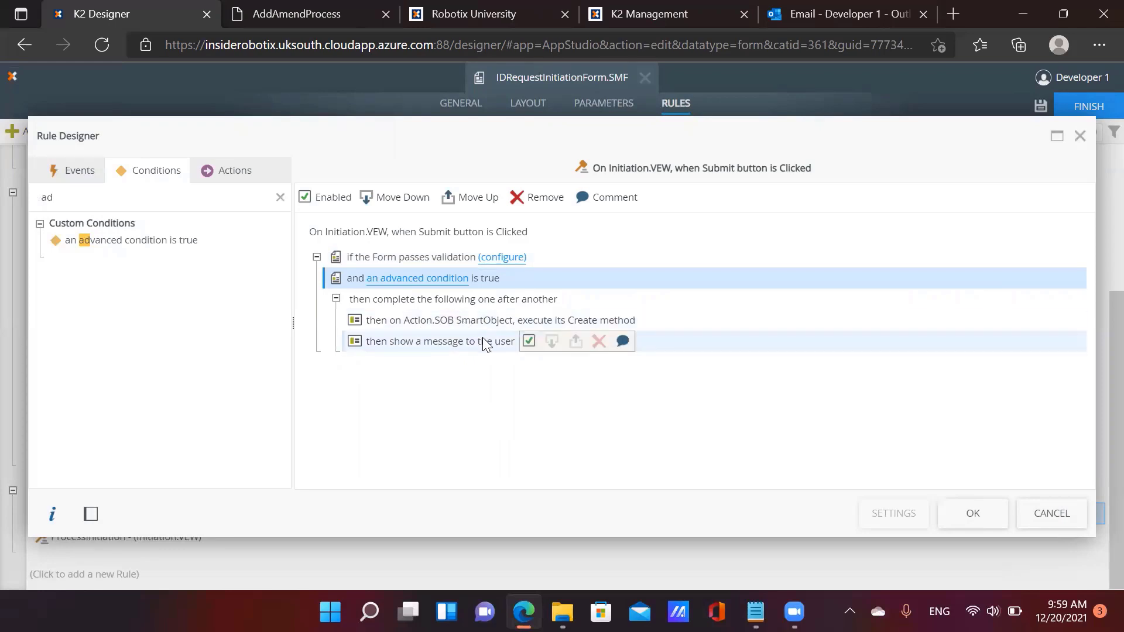
Add an action above the SmartObject step that runs the ProcessInitiation (Initiation.VEW) rule
left_click(226, 172)
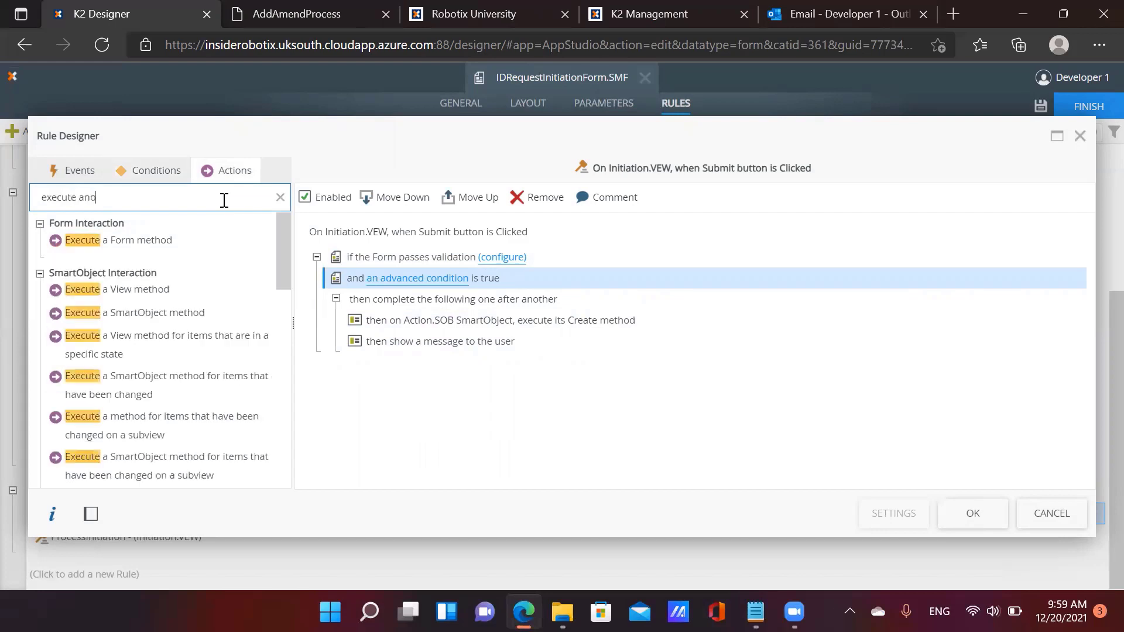
left_click_drag(188, 248, 464, 330)
left_click(464, 326)
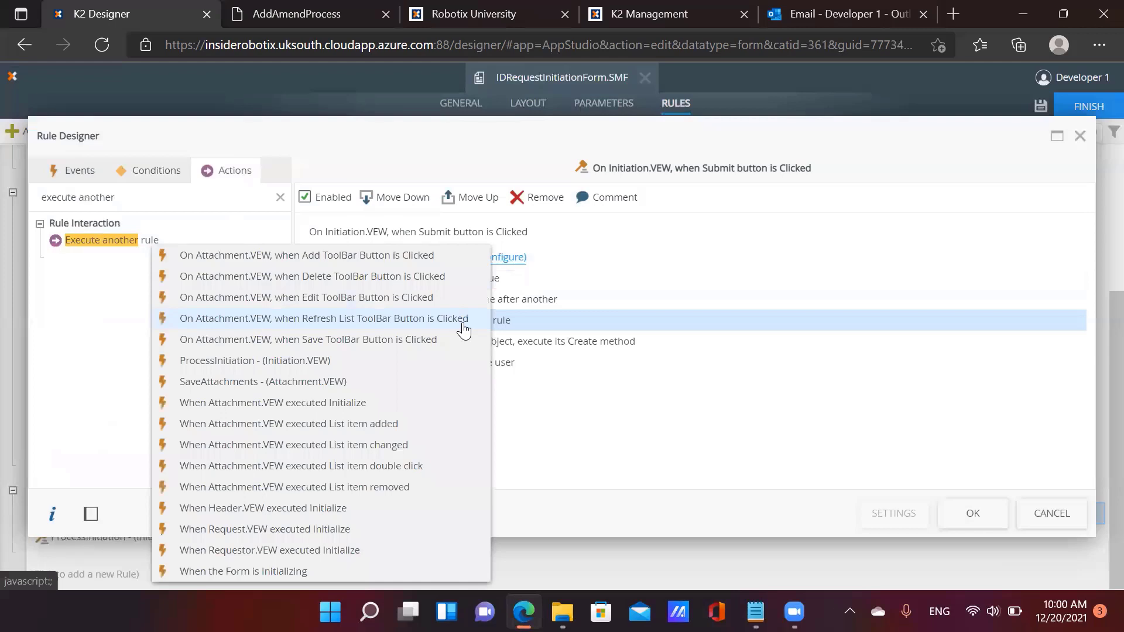
left_click(391, 363)
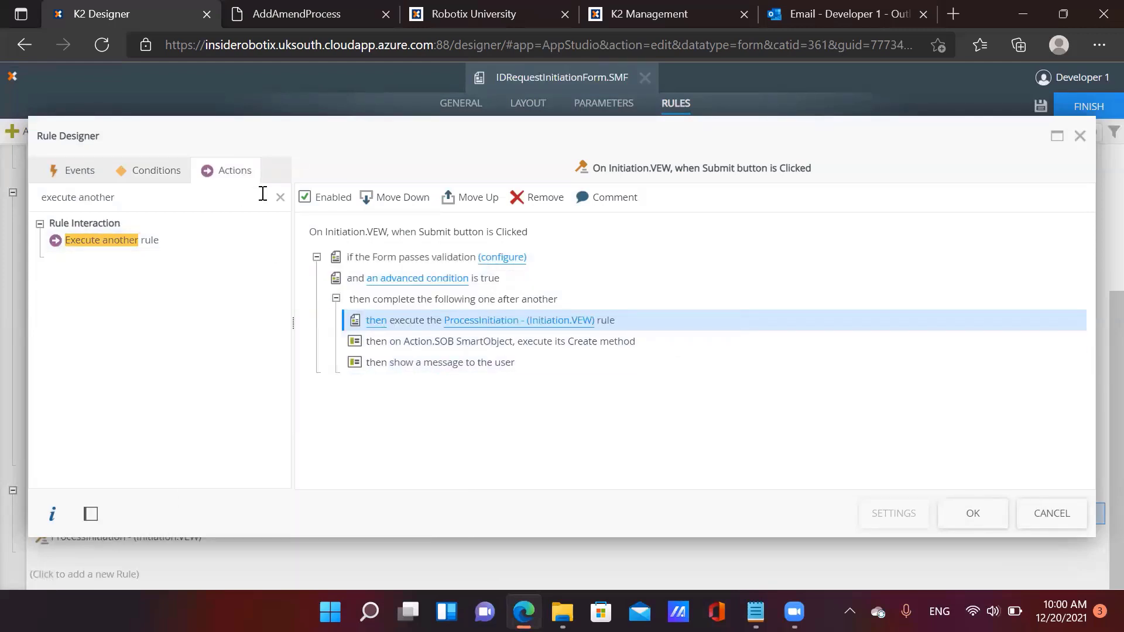
Add a Transfer data action using Initiation.VEW's parameters as the mapping source
left_click(280, 197)
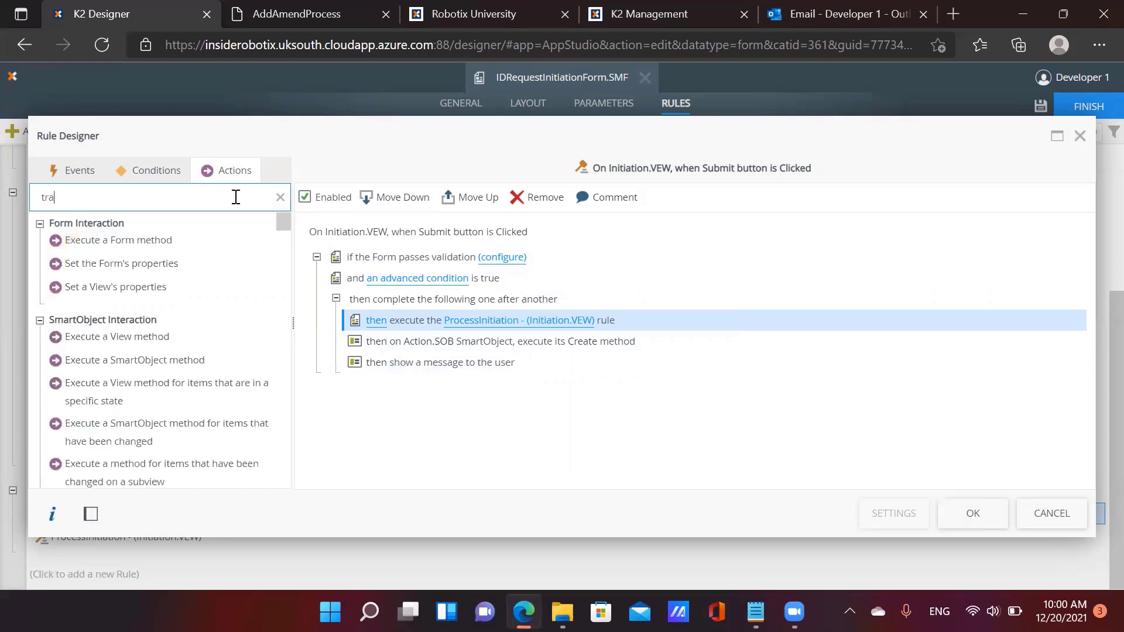
double_click(226, 241)
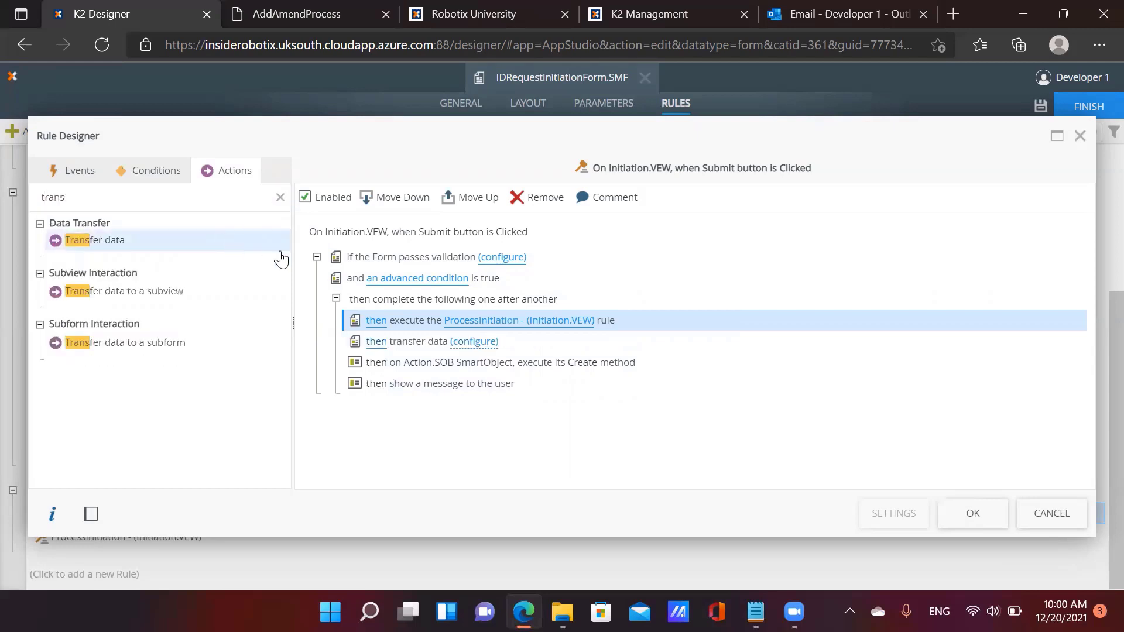
left_click(463, 343)
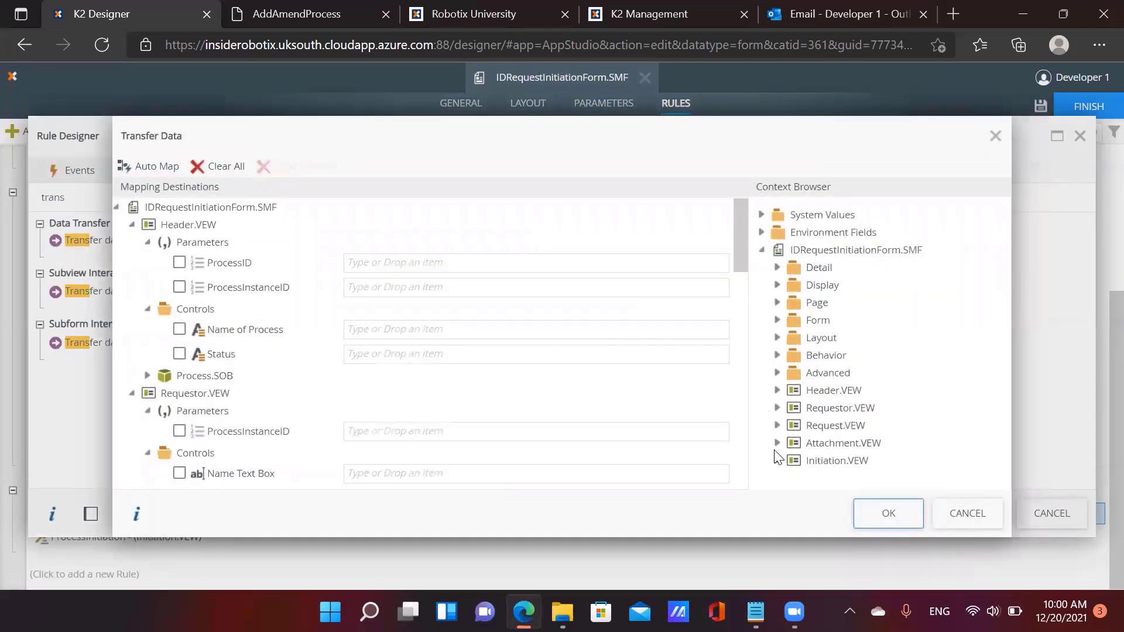
left_click(777, 460)
scroll(784, 445, "down", 2)
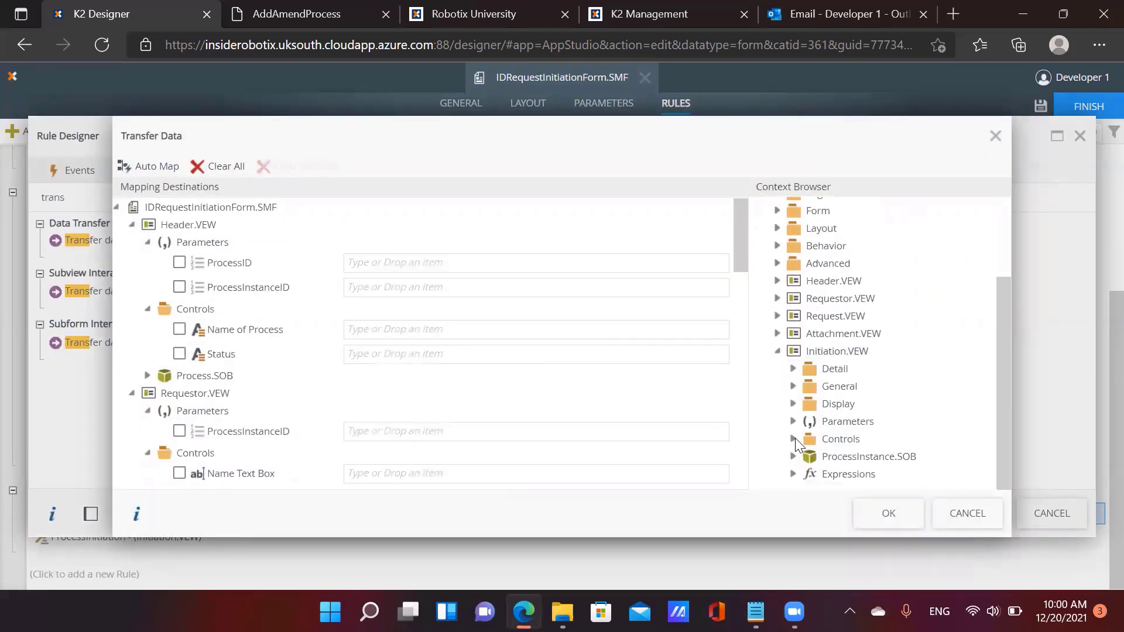
left_click(794, 439)
left_click(793, 421)
scroll(843, 427, "down", 1)
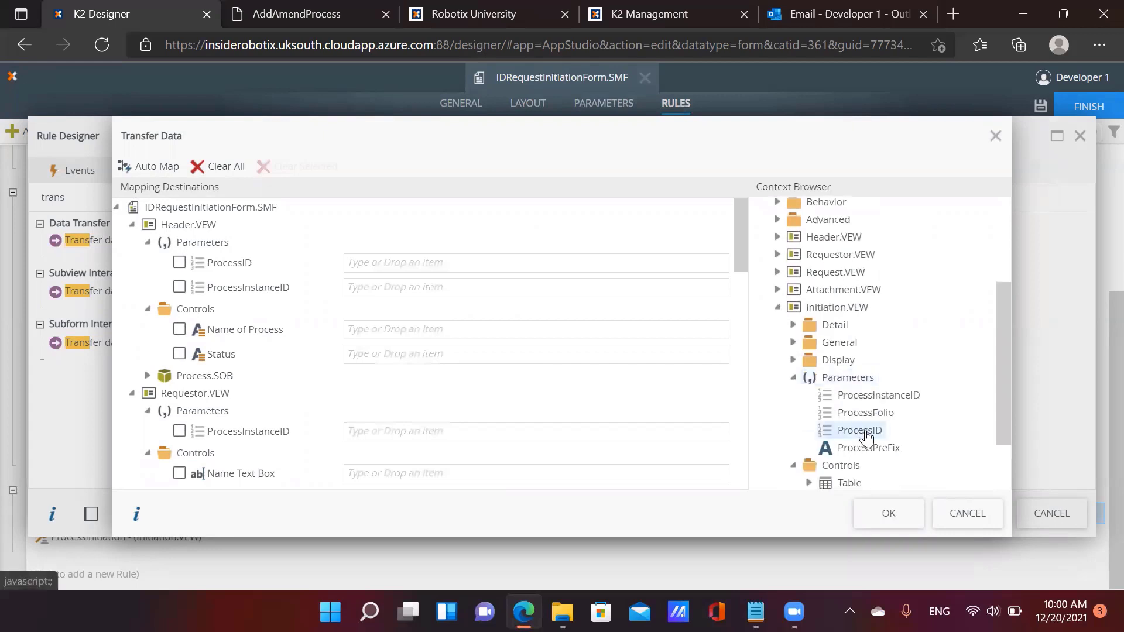
Map ProcessInstanceID into the ProcessInstanceID parameters of Header.VEW and the other views
left_click_drag(881, 402, 450, 287)
scroll(494, 333, "down", 2)
left_click_drag(878, 395, 404, 344)
scroll(522, 381, "down", 4)
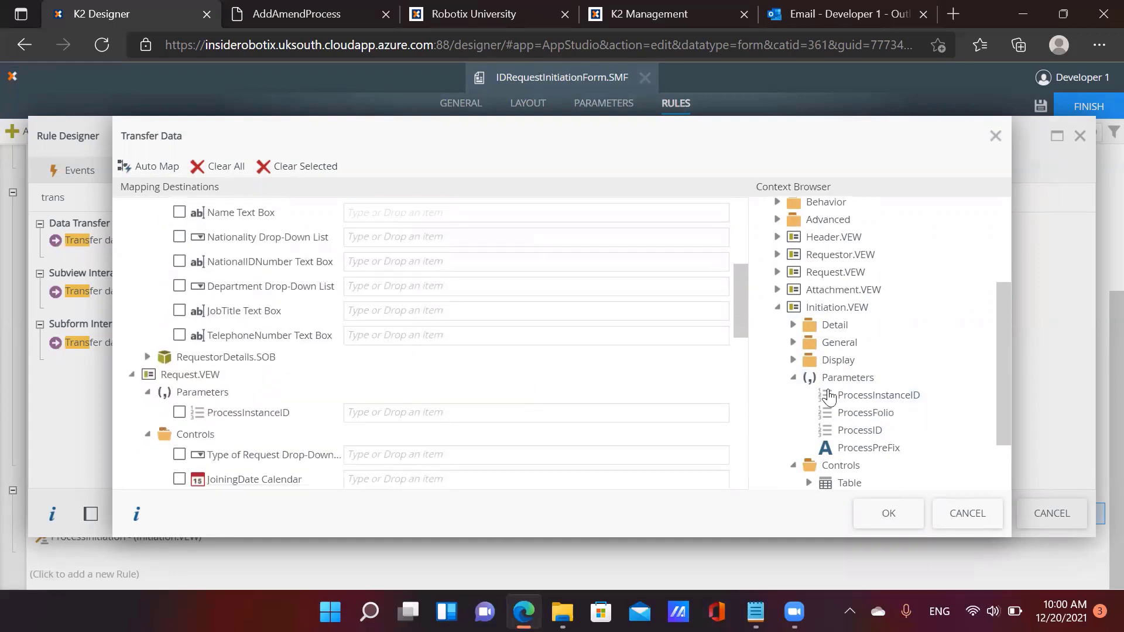
left_click_drag(880, 395, 432, 411)
scroll(565, 419, "down", 2)
scroll(565, 419, "down", 3)
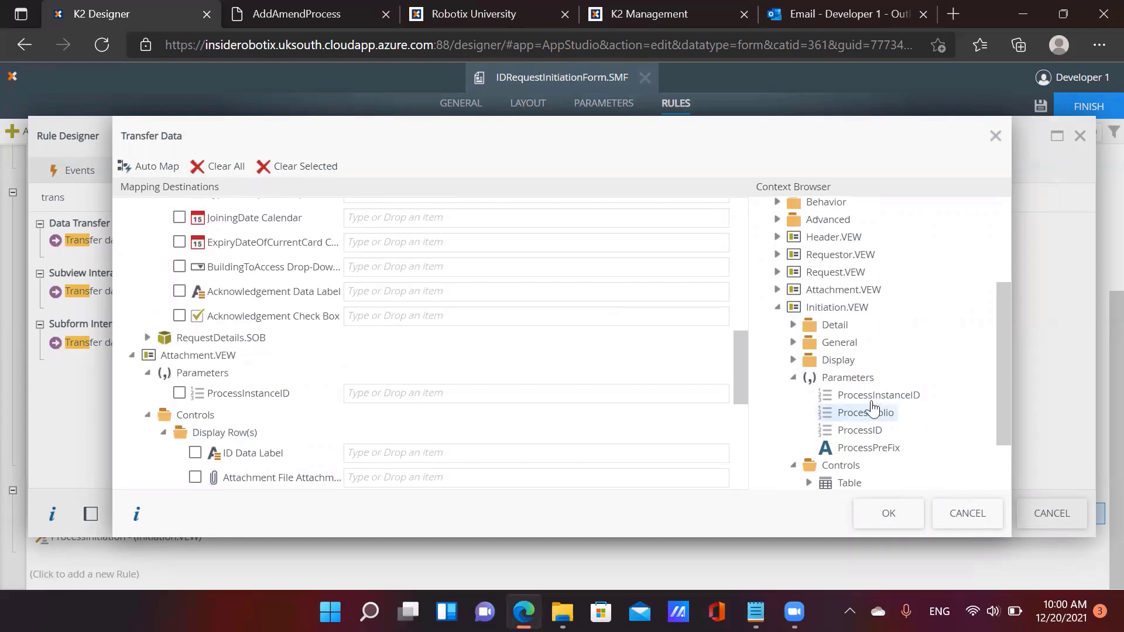
left_click_drag(878, 395, 440, 393)
scroll(567, 396, "down", 5)
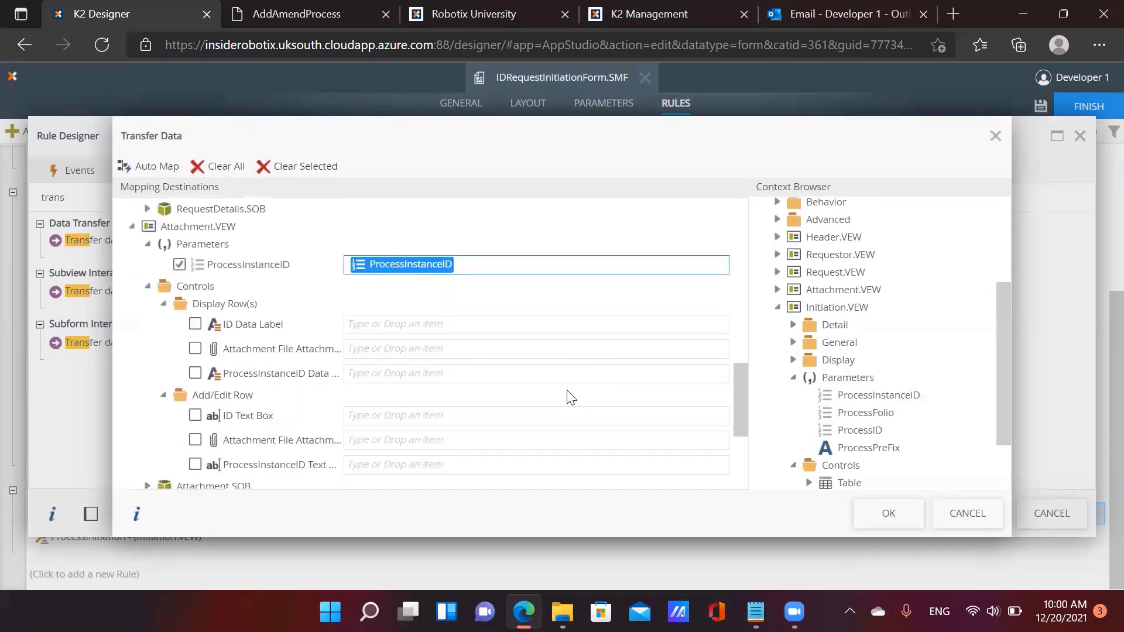
scroll(594, 401, "down", 2)
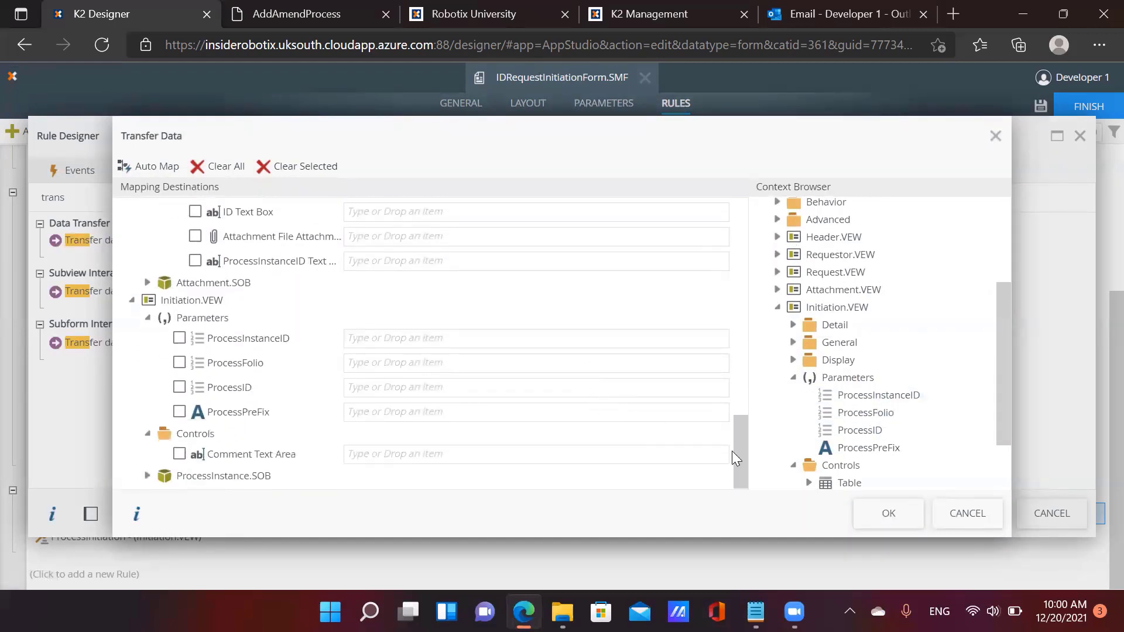
left_click(870, 515)
left_click(410, 342)
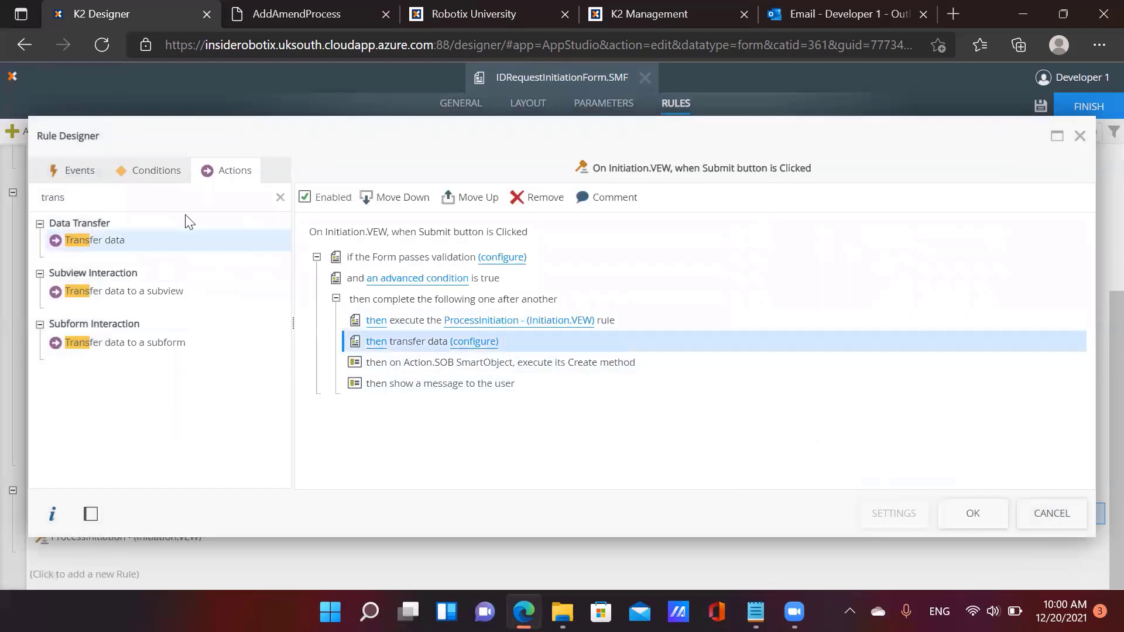
Add an action running the SaveAttachments (Attachment.VEW) rule
double_click(167, 198)
type("execute another")
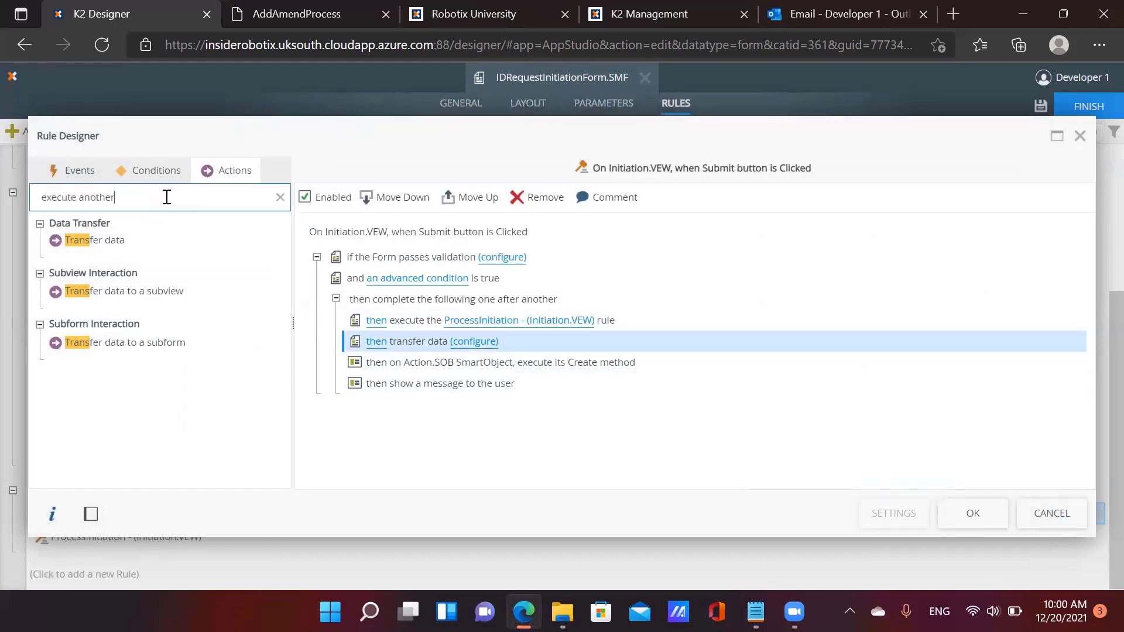
double_click(166, 249)
left_click(459, 362)
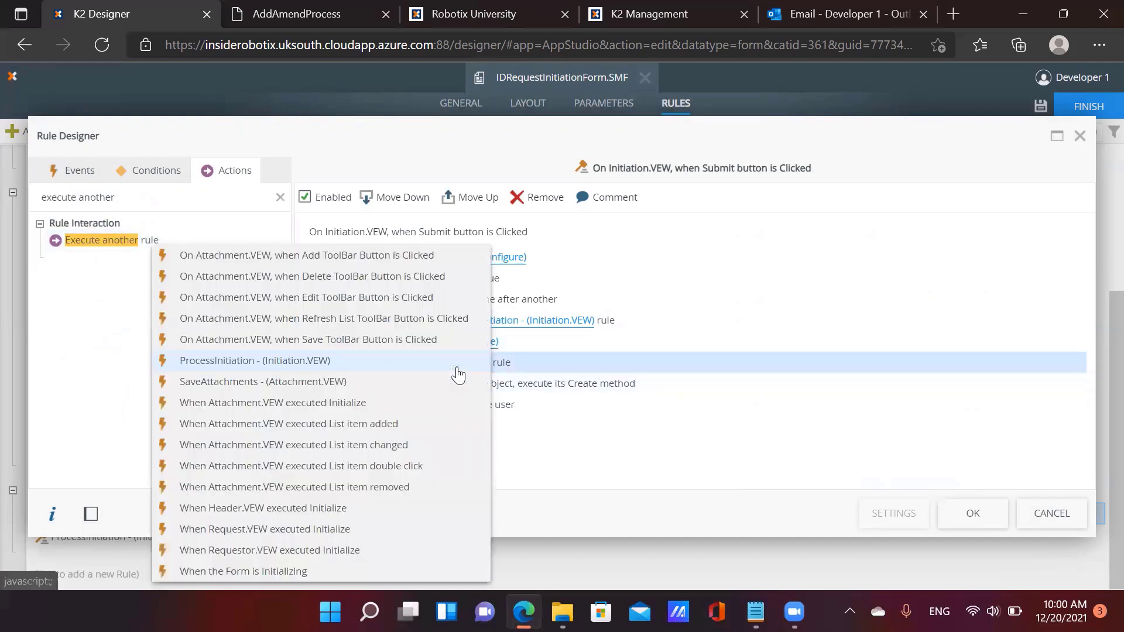
left_click(262, 384)
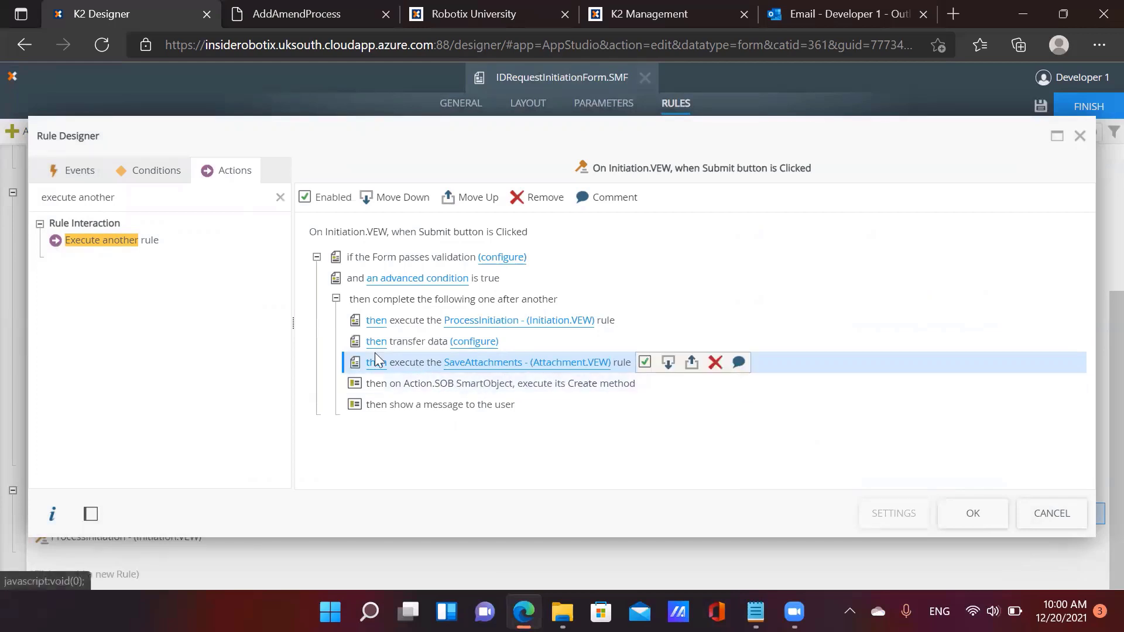
Add two SmartObject method actions, setting the first to RequestorDetails.SOB's Create method
left_click(279, 197)
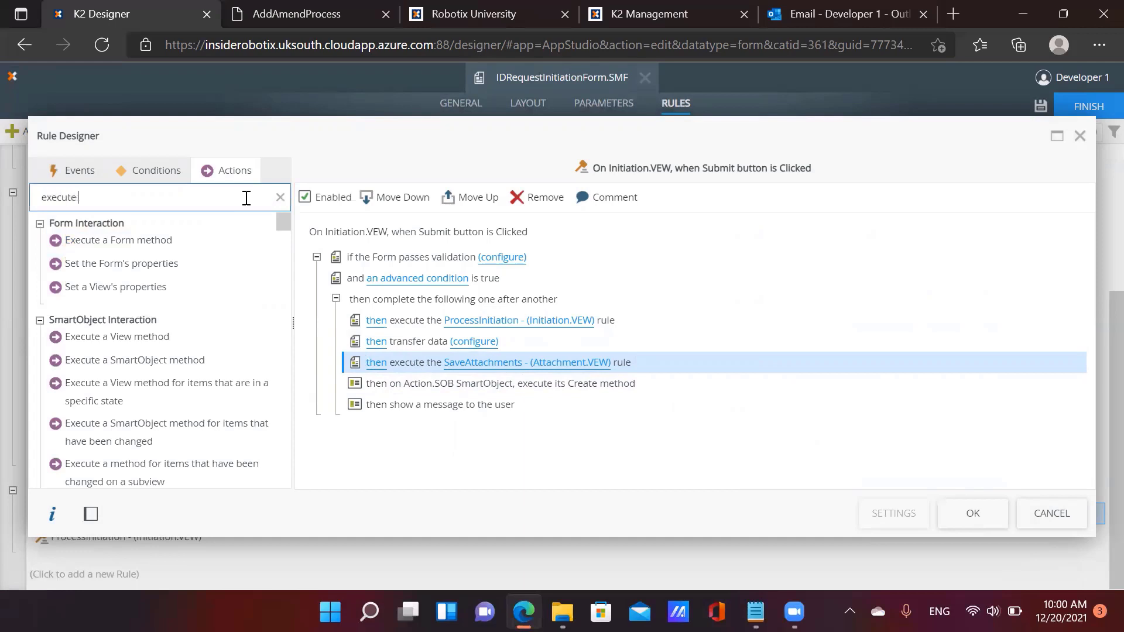
double_click(249, 317)
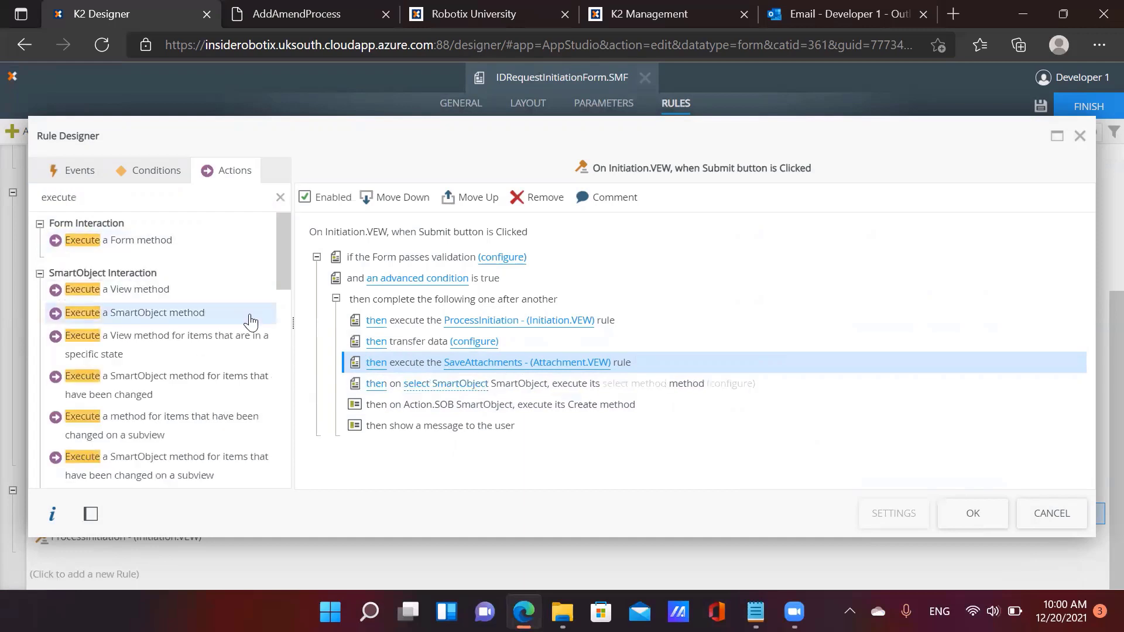
double_click(249, 316)
left_click(436, 385)
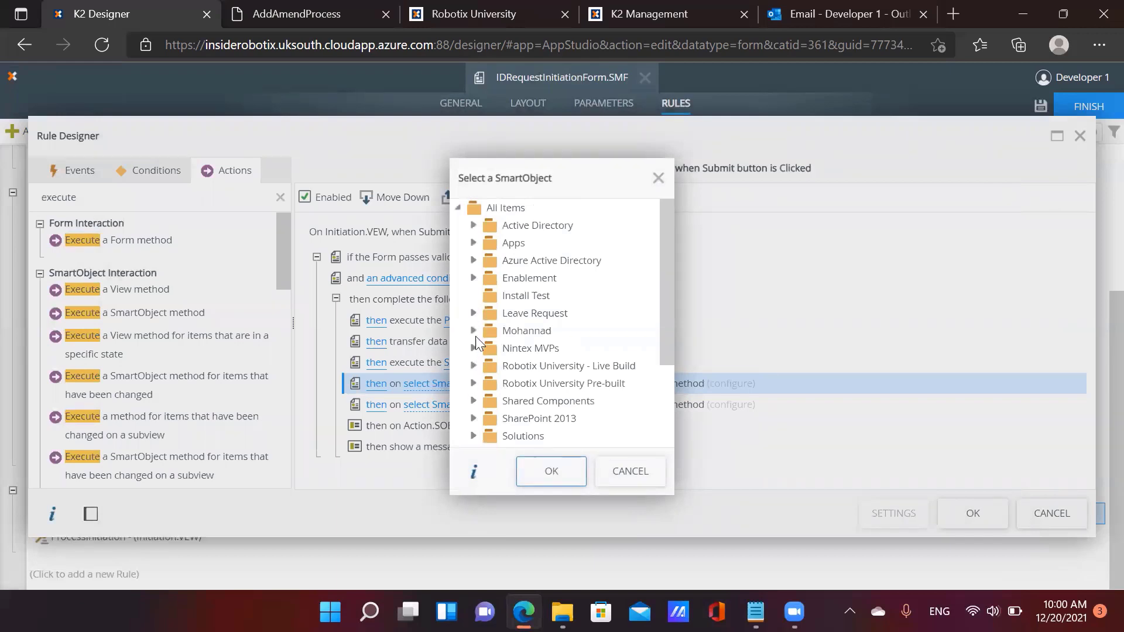
left_click(474, 349)
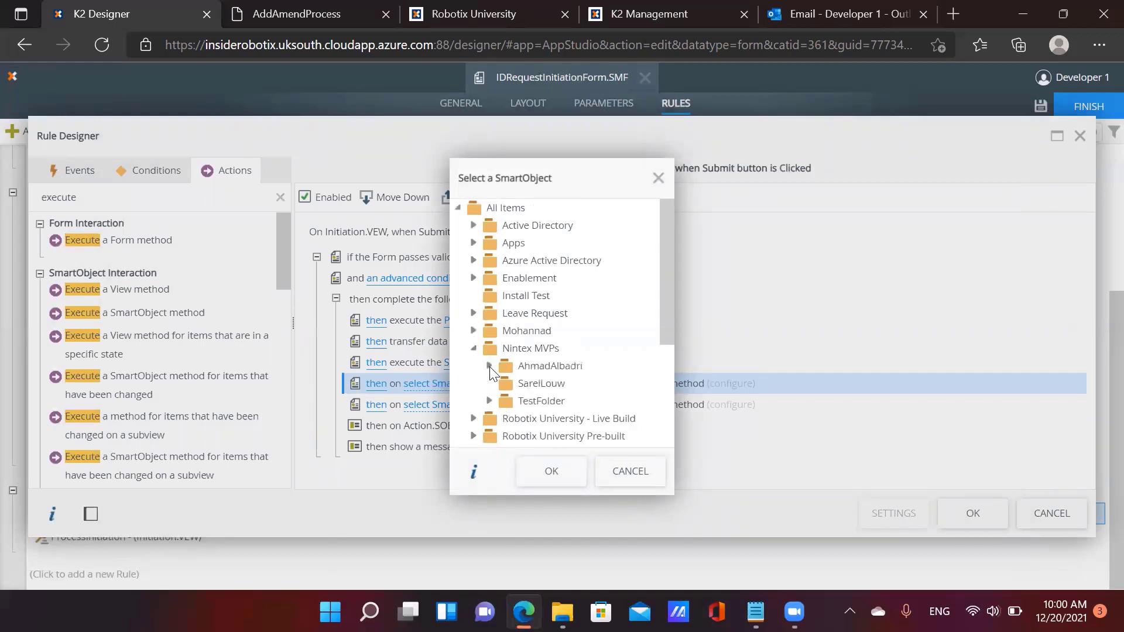
left_click(504, 401)
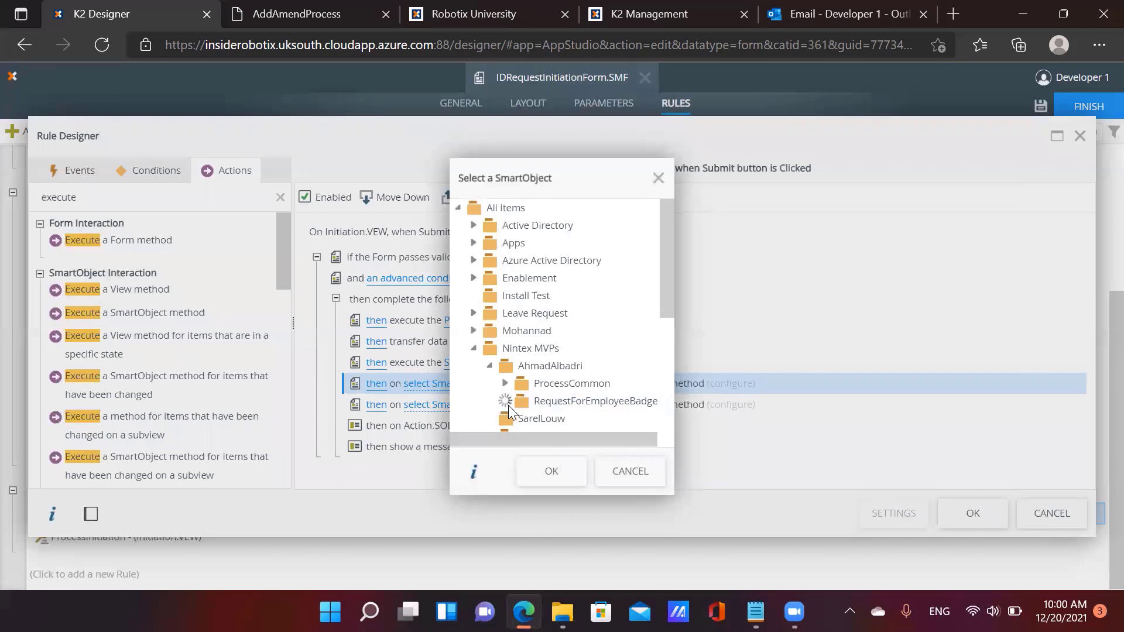
left_click(521, 398)
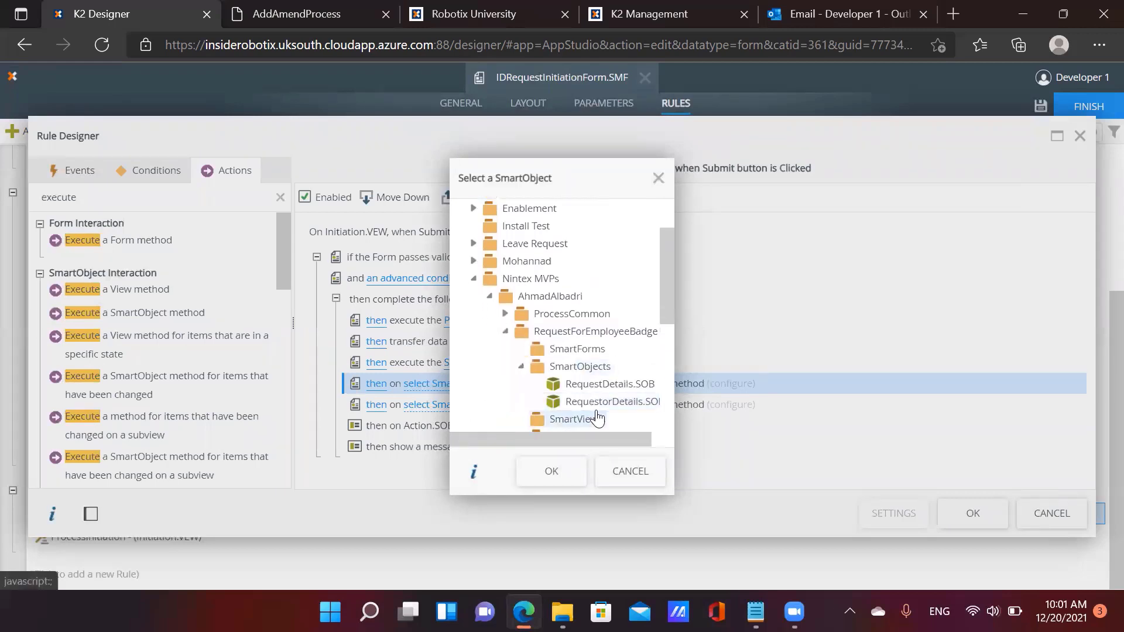
left_click(591, 409)
left_click(547, 468)
left_click(638, 386)
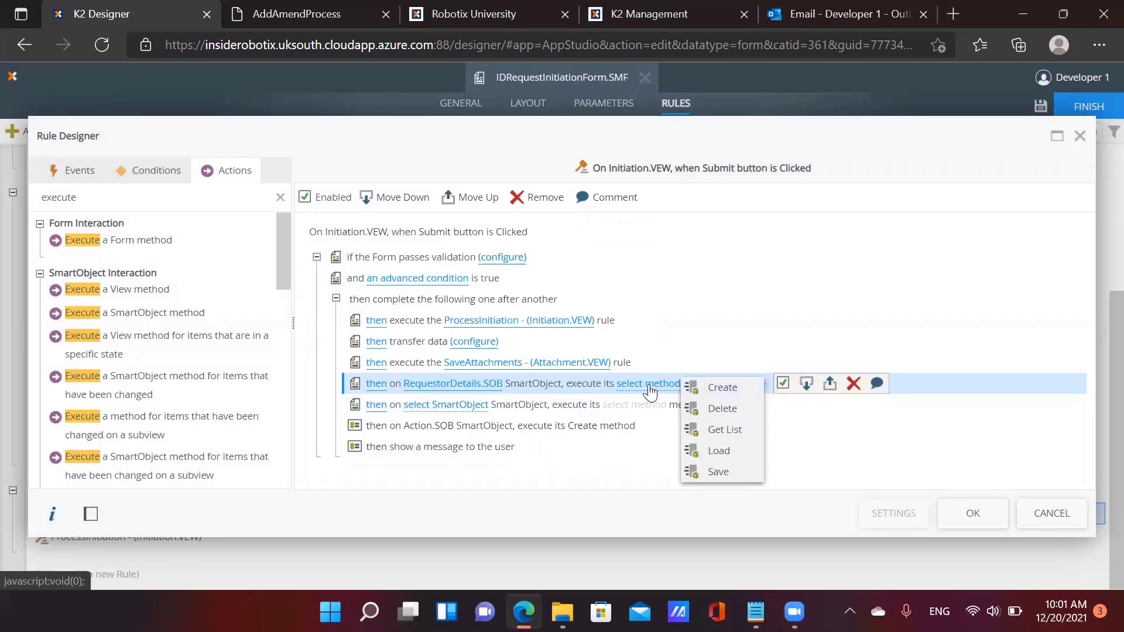
left_click(720, 388)
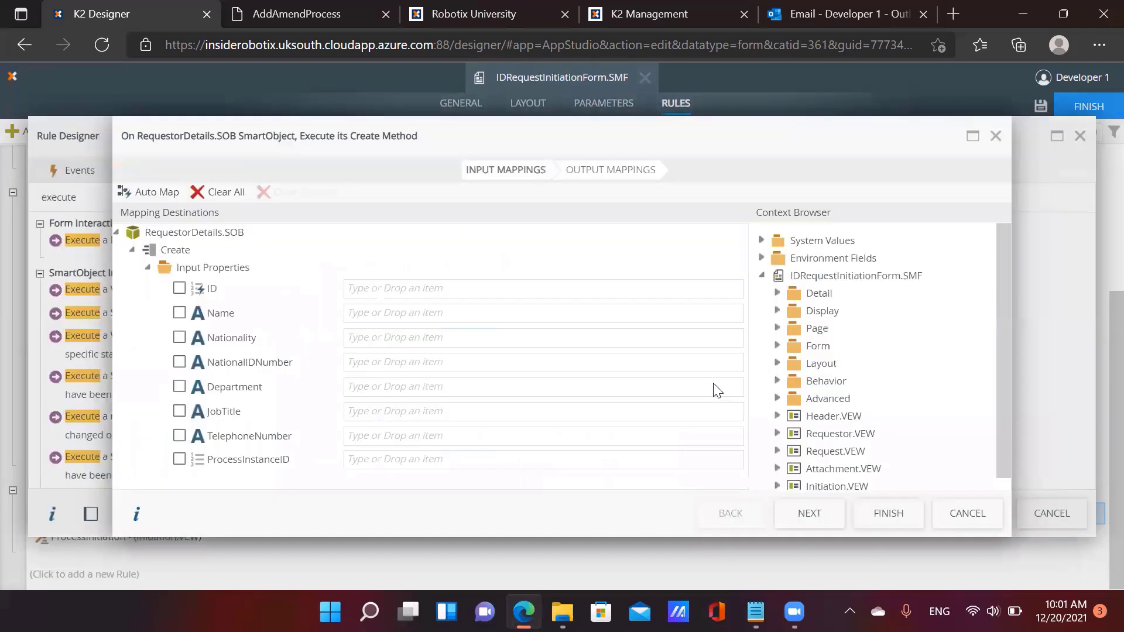
Map Requestor.VEW controls, Name through TelephoneNumber, onto the matching Create inputs
scroll(781, 433, "down", 1)
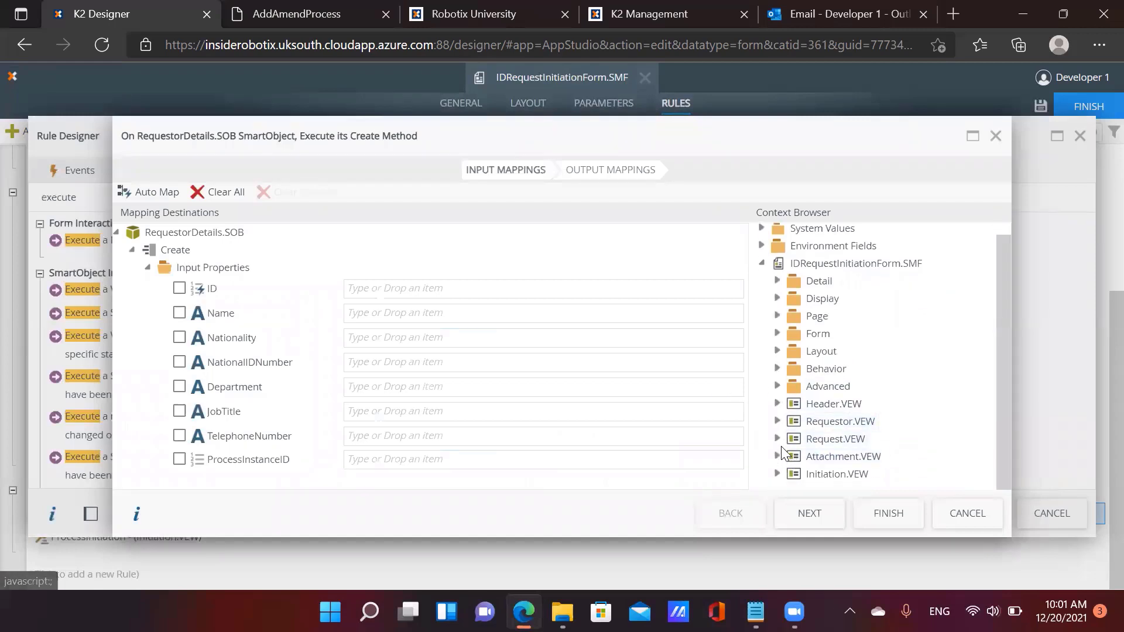
left_click(779, 423)
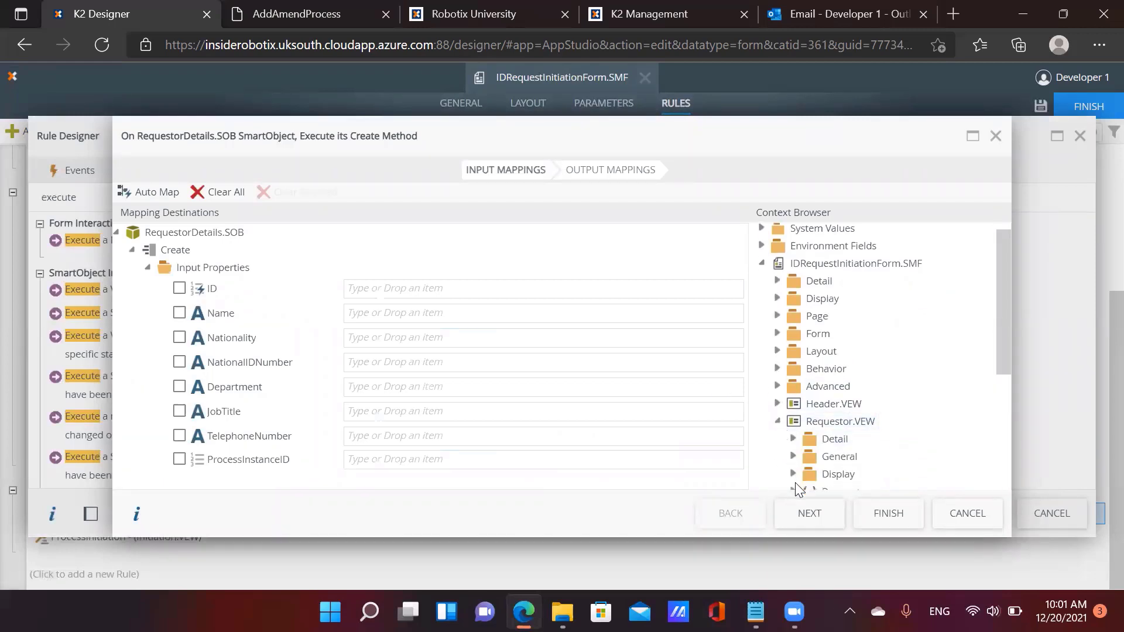
scroll(796, 480, "down", 3)
left_click(793, 429)
scroll(842, 410, "down", 3)
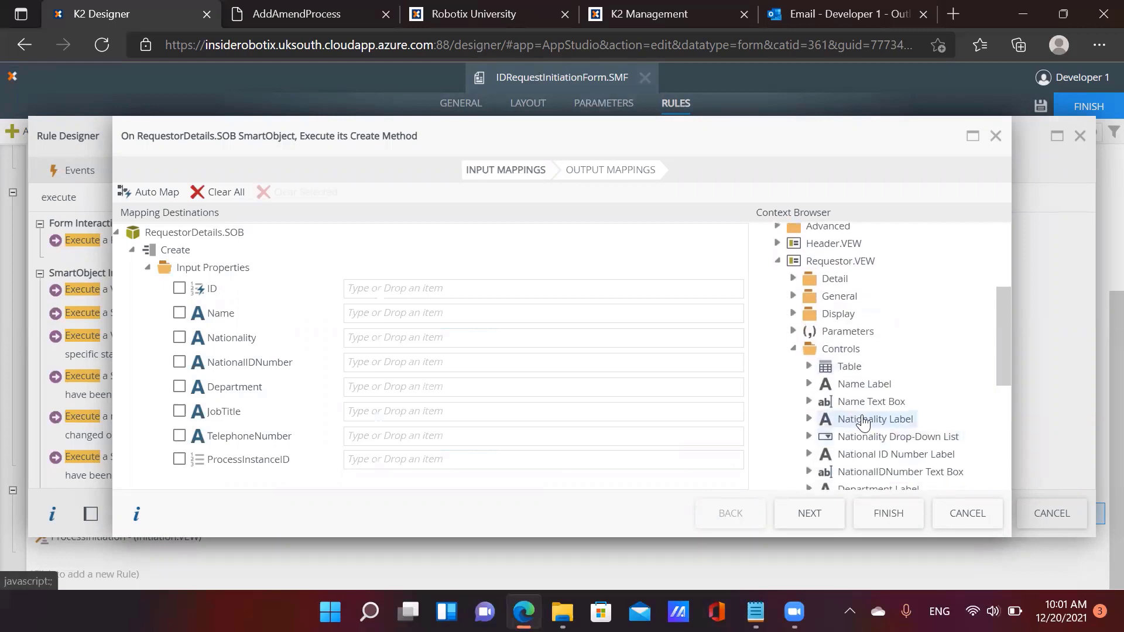
left_click_drag(864, 402, 392, 315)
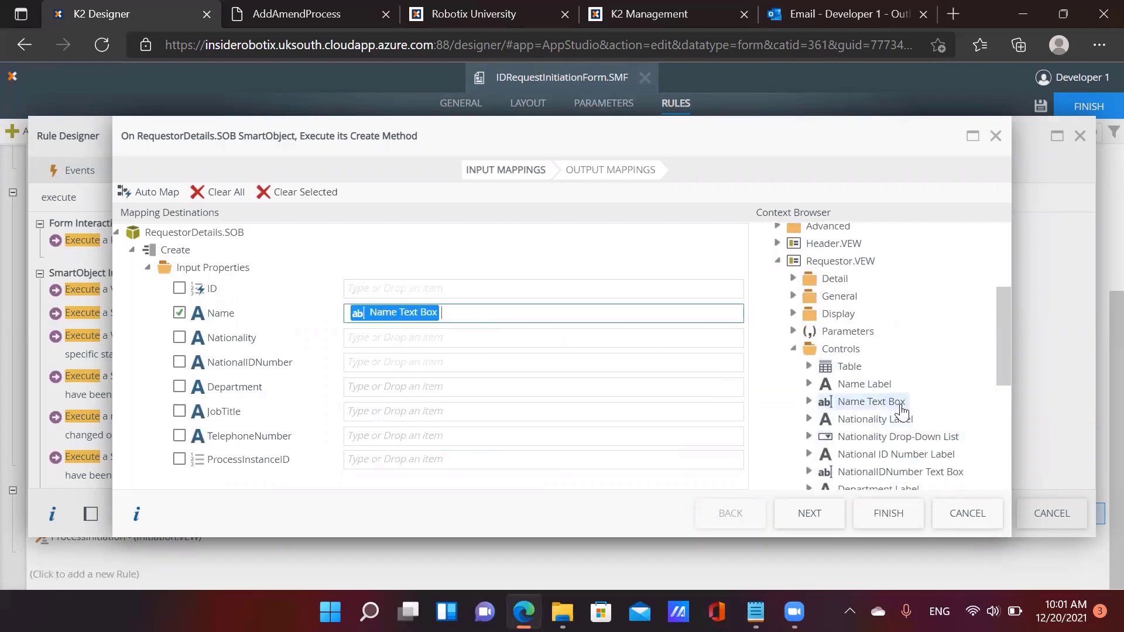
left_click_drag(878, 436, 449, 337)
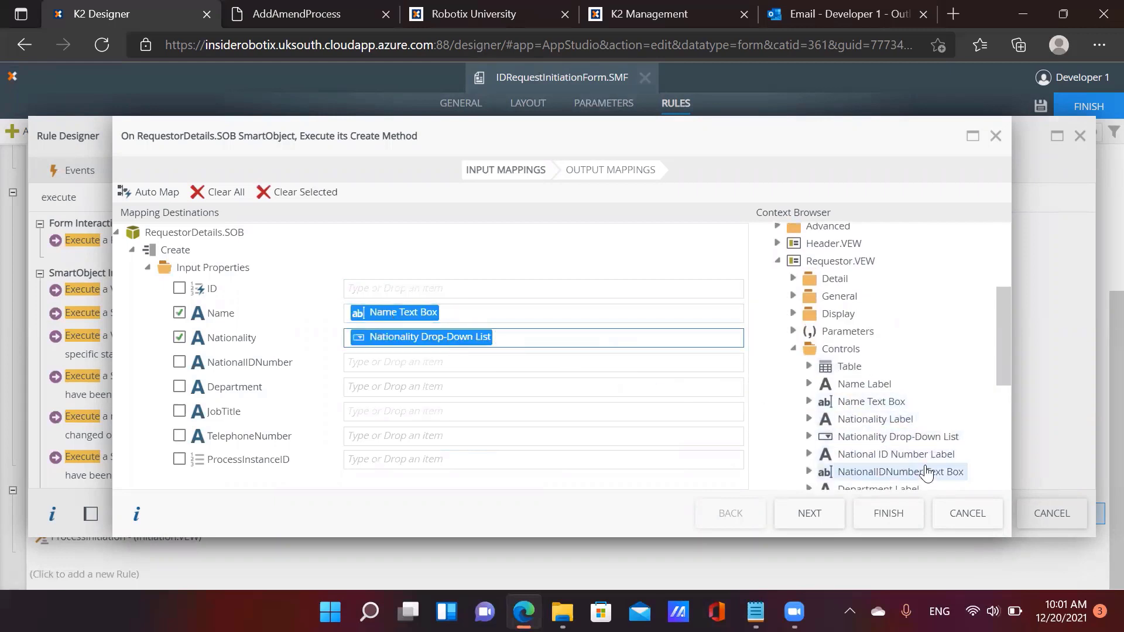
left_click_drag(855, 471, 429, 361)
scroll(878, 410, "down", 3)
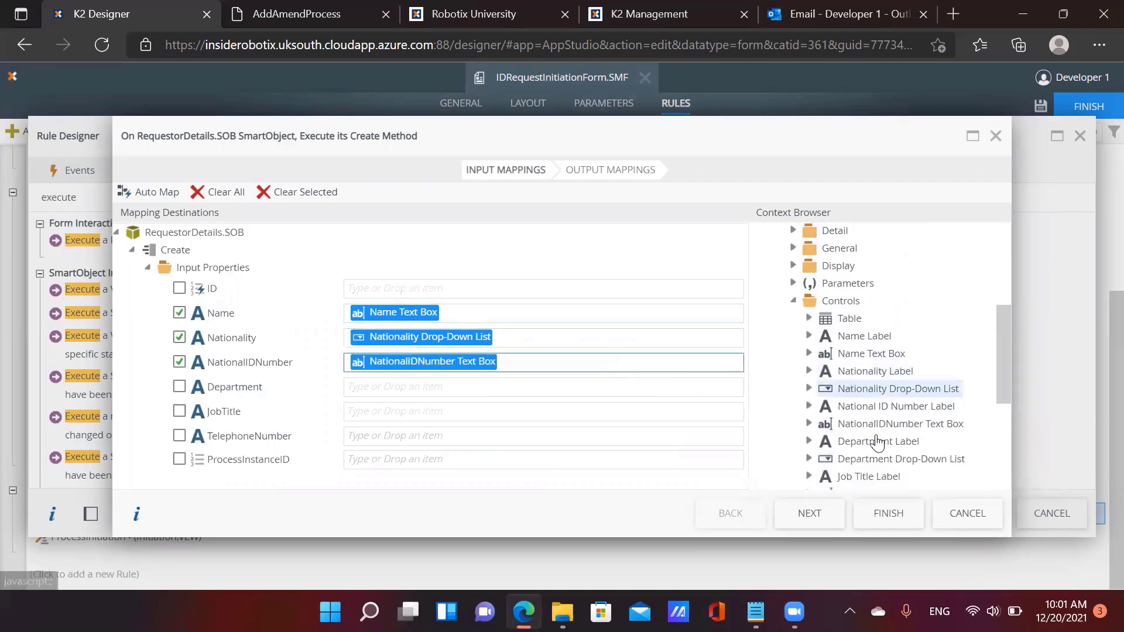
left_click_drag(878, 427, 447, 389)
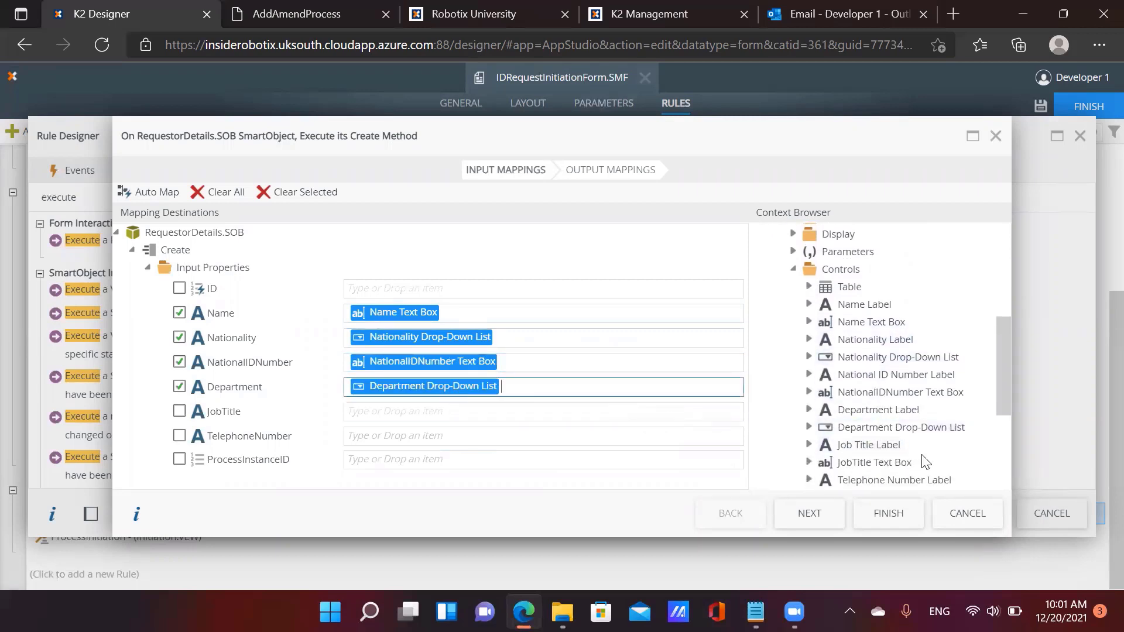
left_click_drag(890, 463, 501, 412)
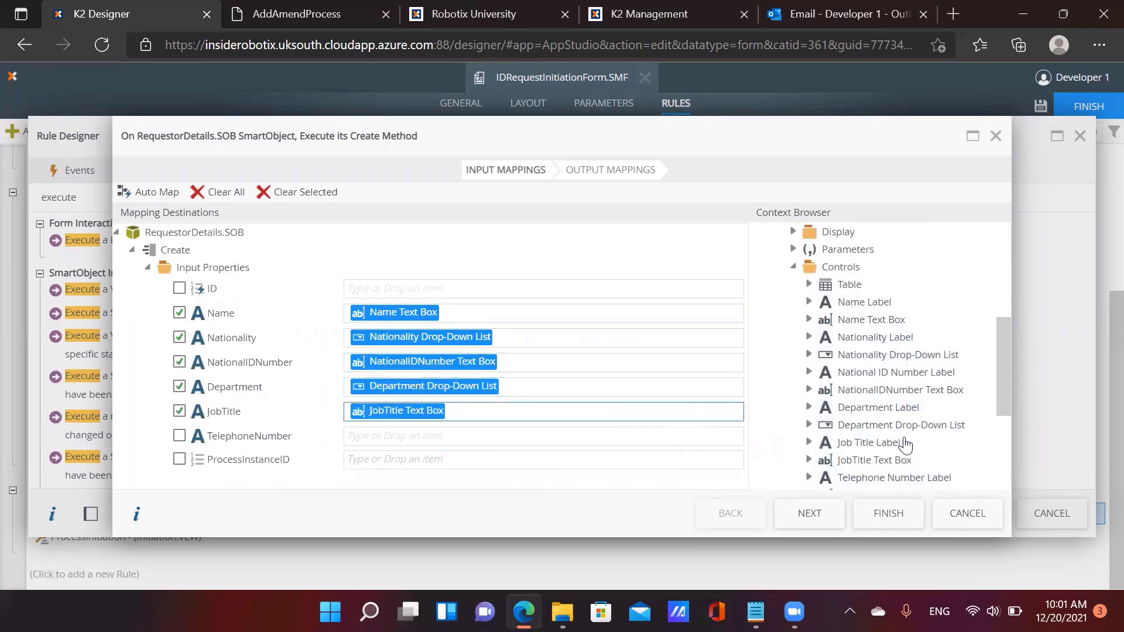
scroll(895, 439, "down", 2)
left_click_drag(898, 457, 515, 437)
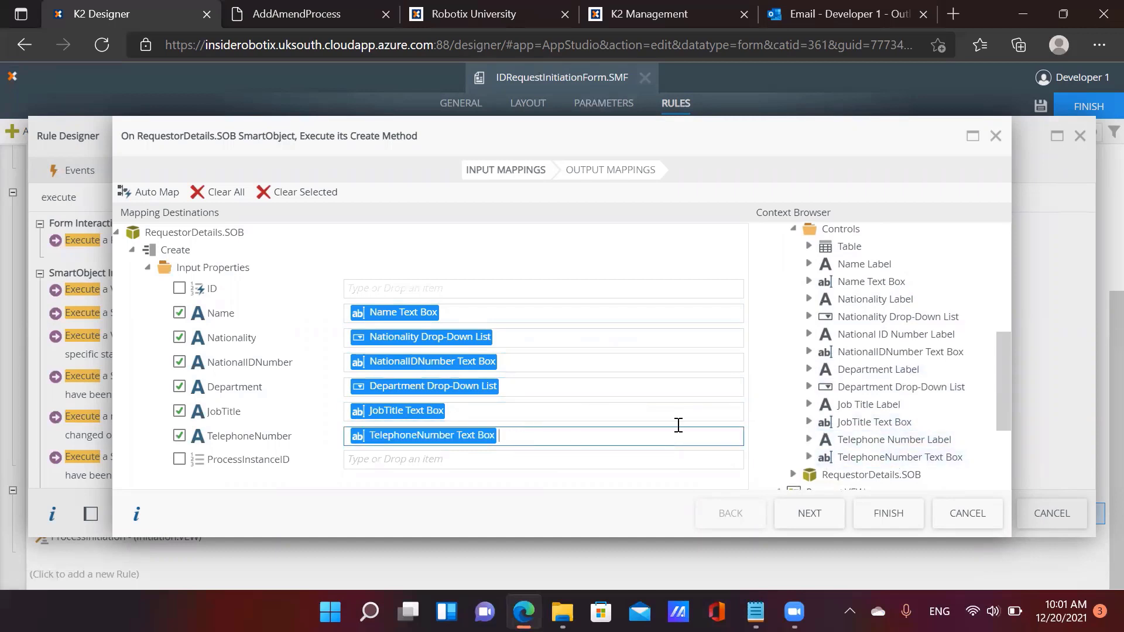
scroll(820, 422, "down", 3)
Map the ProcessInstanceID view parameter to the ProcessInstanceID input
left_click(793, 475)
scroll(819, 433, "down", 3)
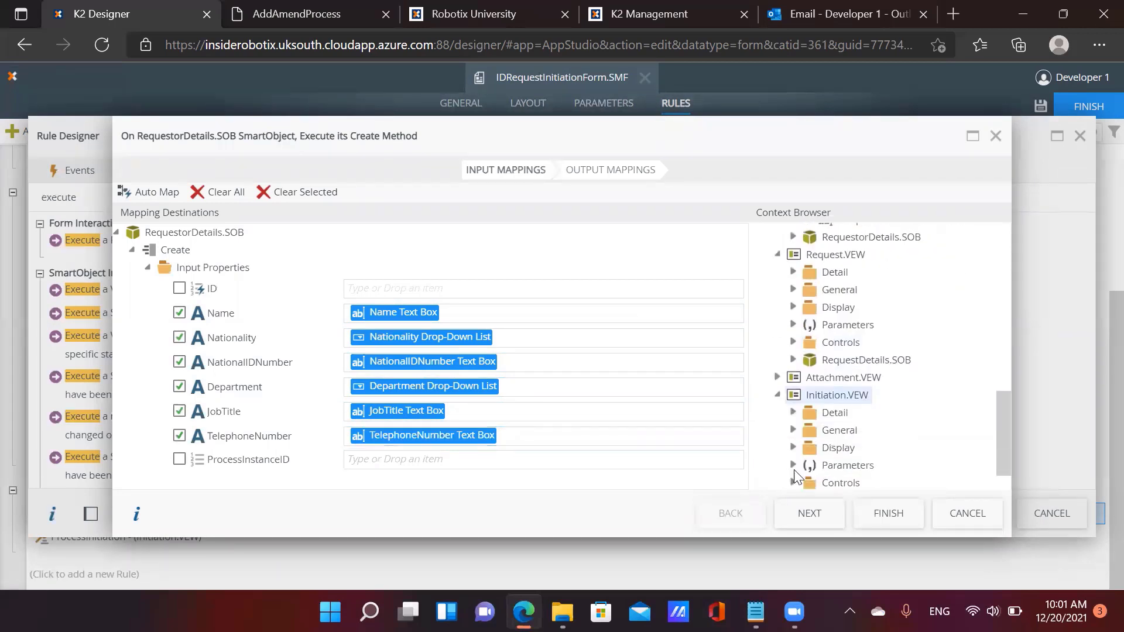
left_click(793, 423)
scroll(819, 410, "down", 1)
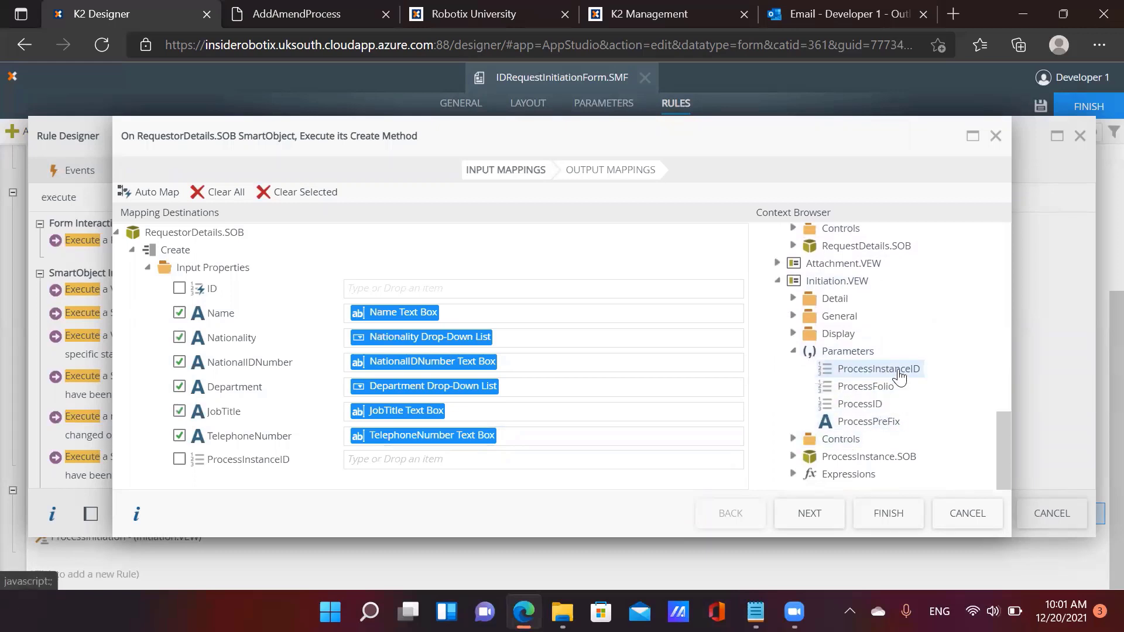
left_click(894, 370)
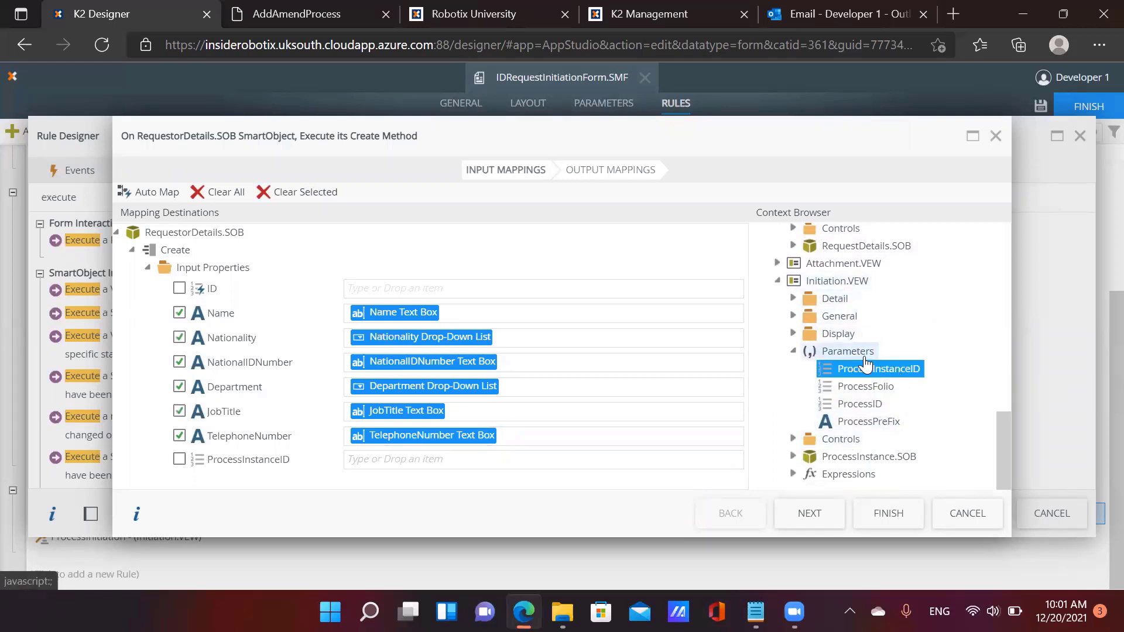
scroll(848, 327, "up", 2)
scroll(817, 328, "up", 4)
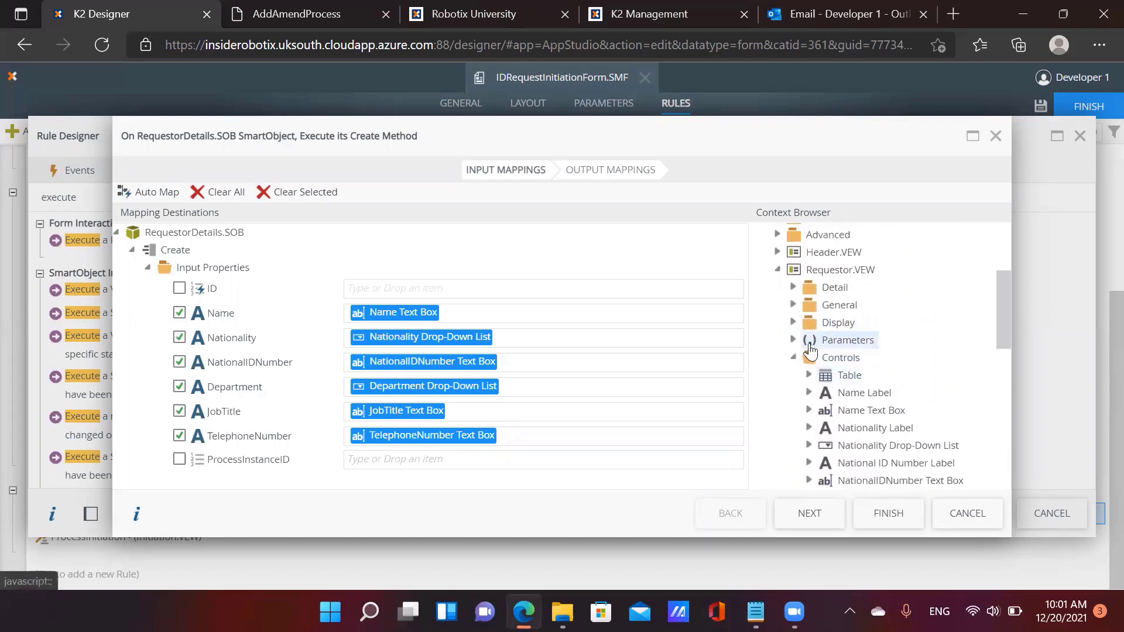
left_click(793, 341)
left_click_drag(886, 368, 466, 457)
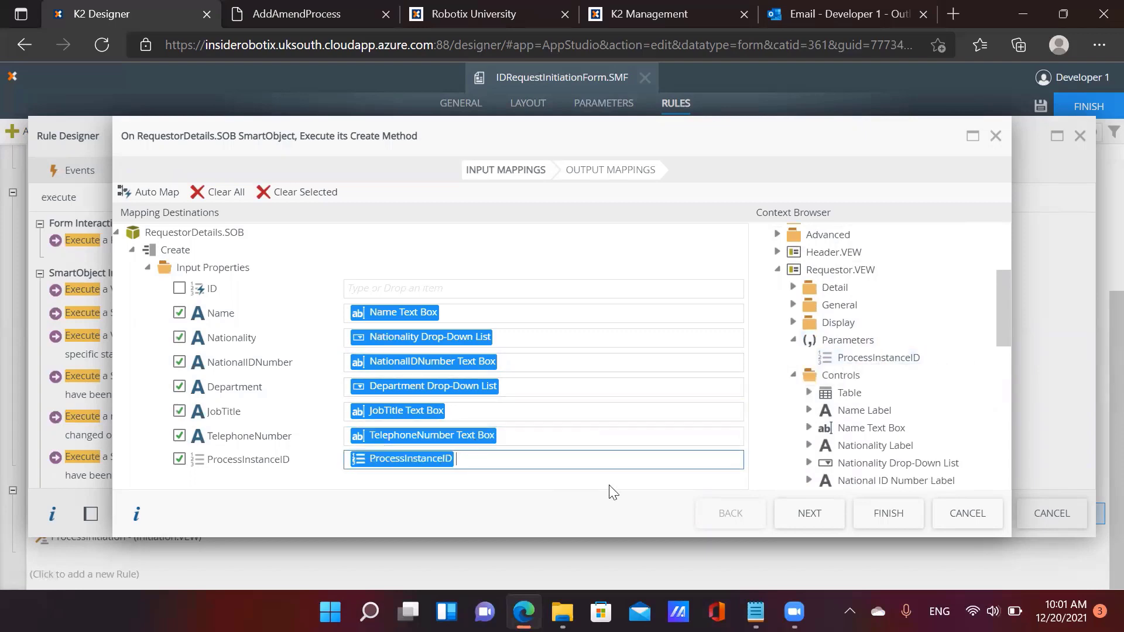
Finish the RequestorDetails mappings and set the second action to RequestDetails.SOB's Create method
left_click(881, 513)
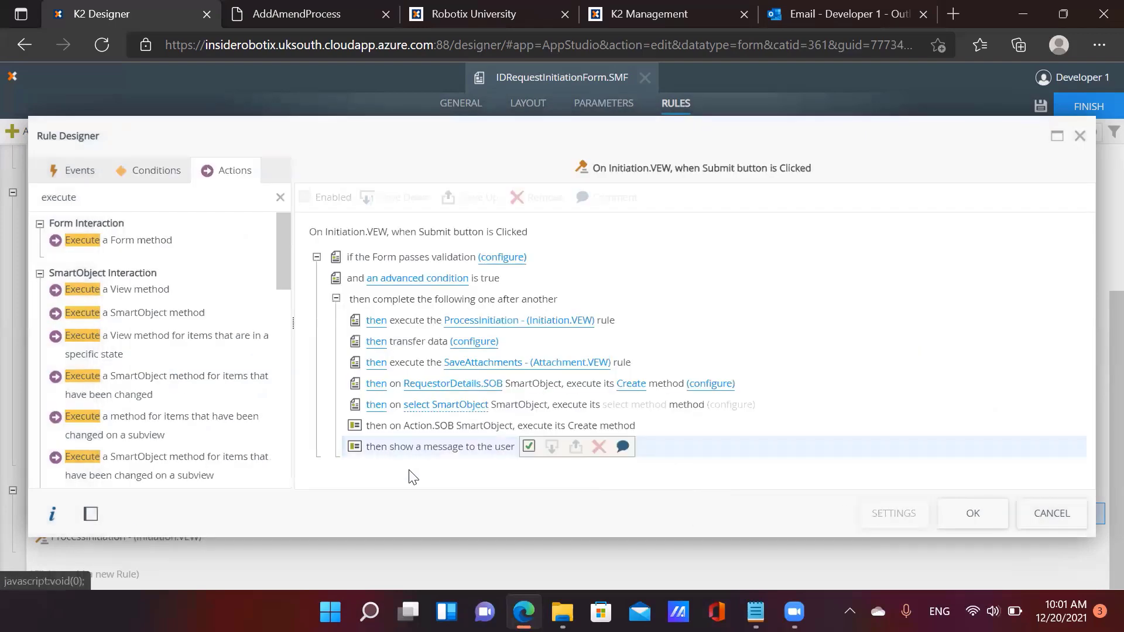
left_click(443, 406)
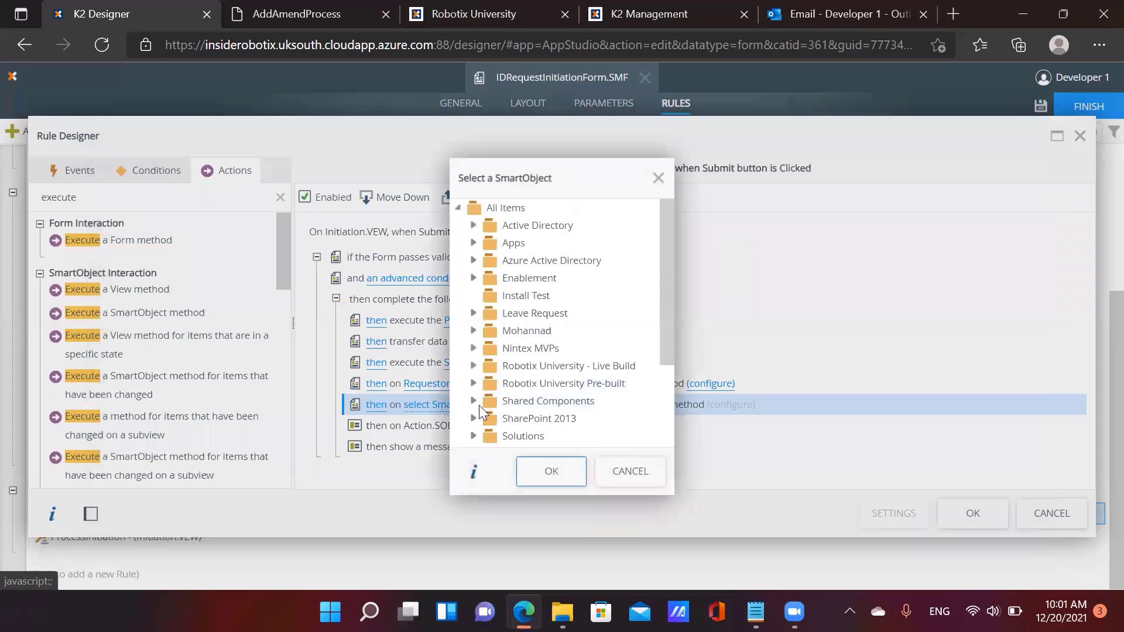
left_click(473, 349)
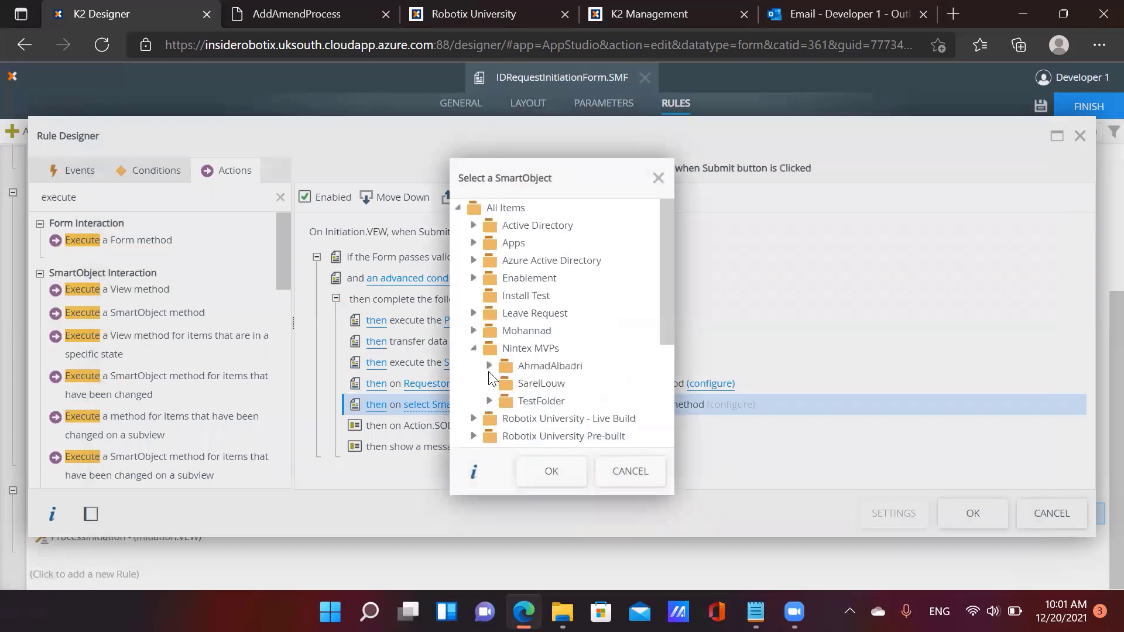
left_click(506, 401)
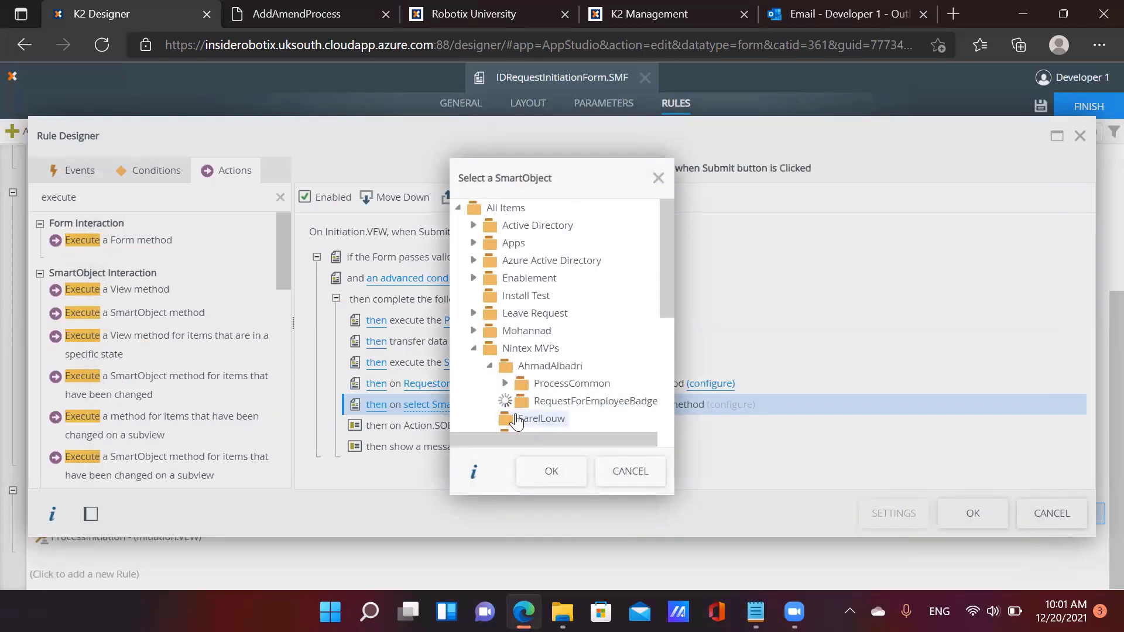
left_click(520, 401)
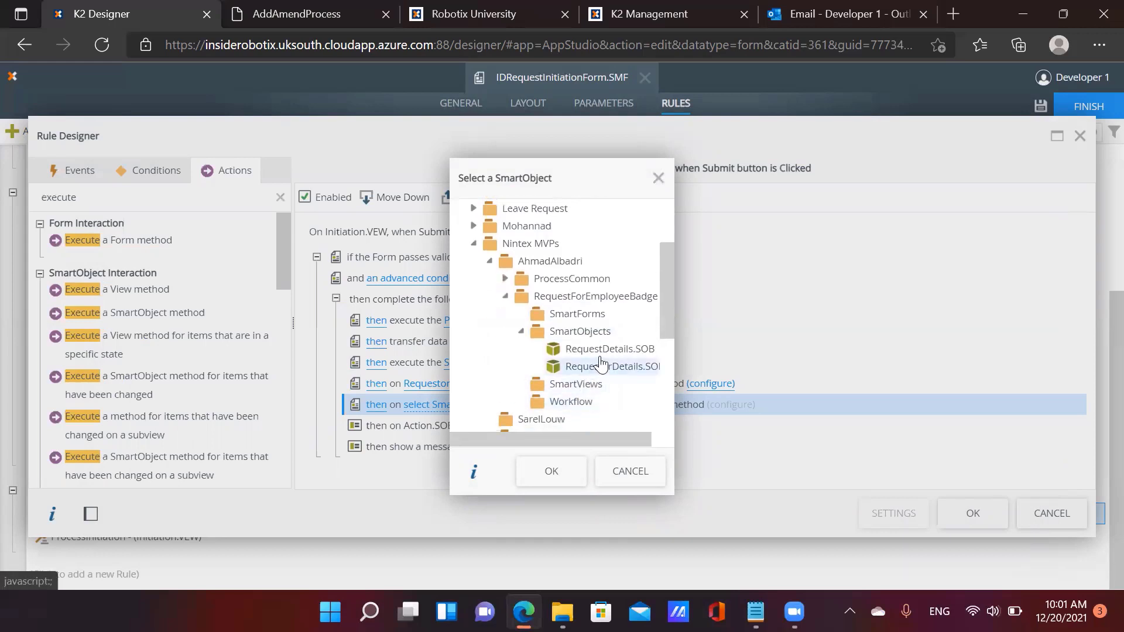
left_click(577, 349)
left_click(567, 476)
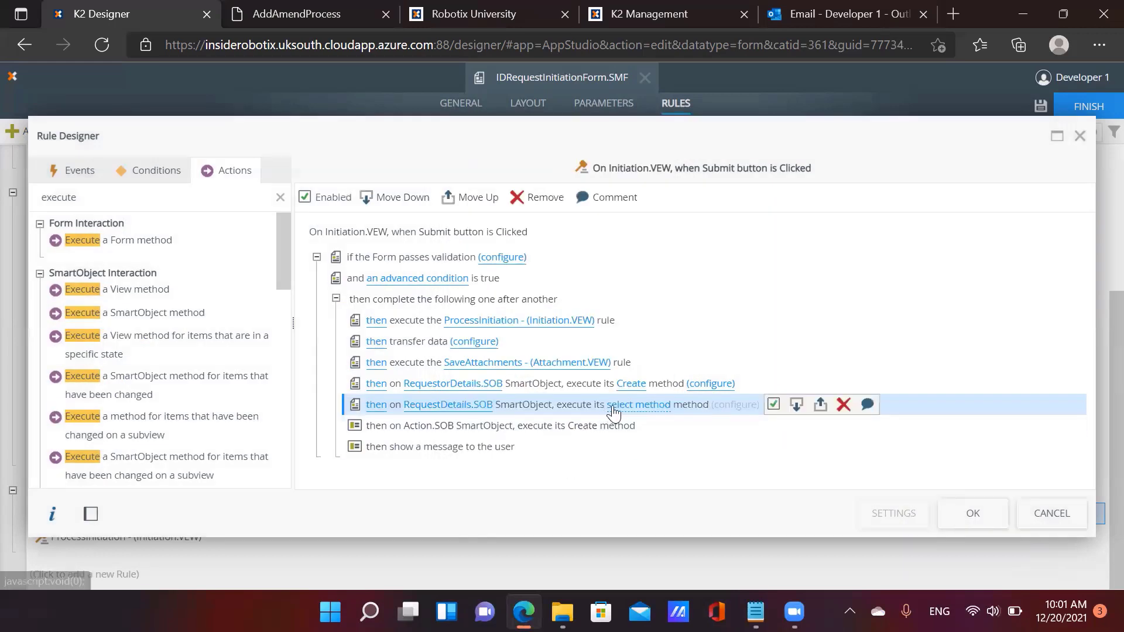
left_click(673, 405)
left_click(701, 409)
left_click(702, 405)
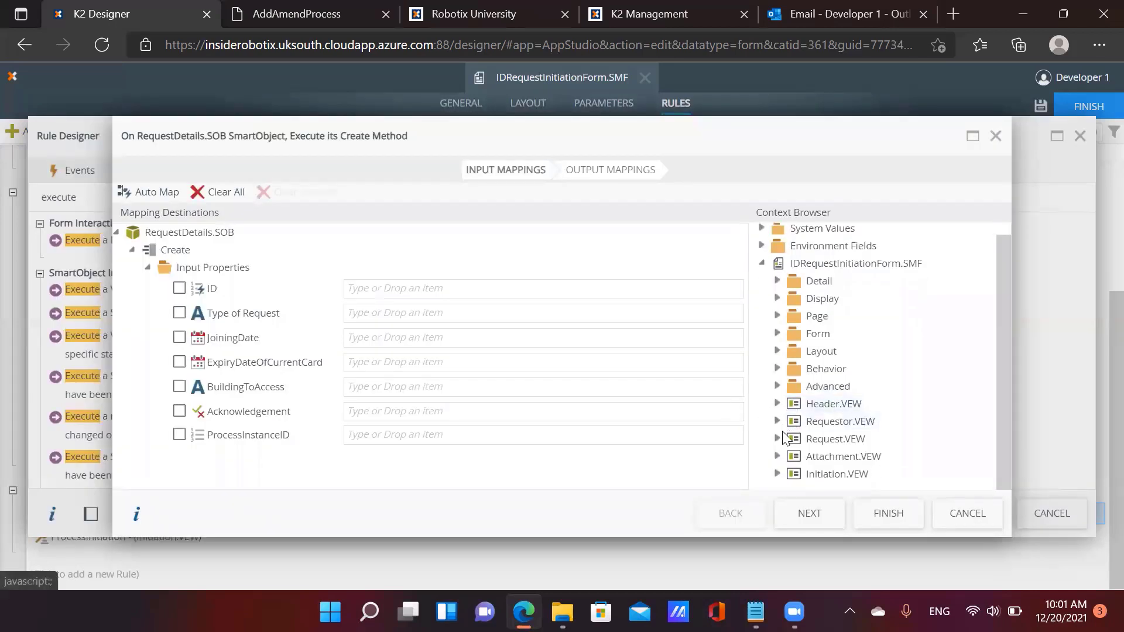
Map Request.VEW controls, from Type of Request to the Acknowledgement Check Box, onto the Create inputs
left_click(777, 451)
scroll(819, 462, "down", 2)
left_click(793, 447)
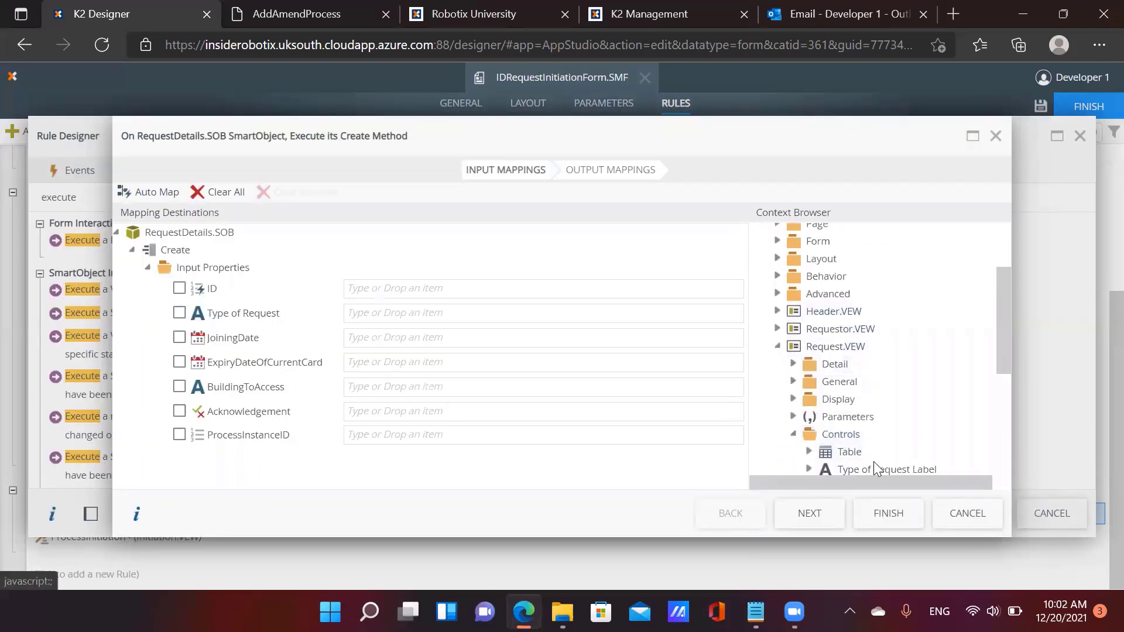
scroll(872, 461, "down", 1)
left_click_drag(861, 423, 413, 316)
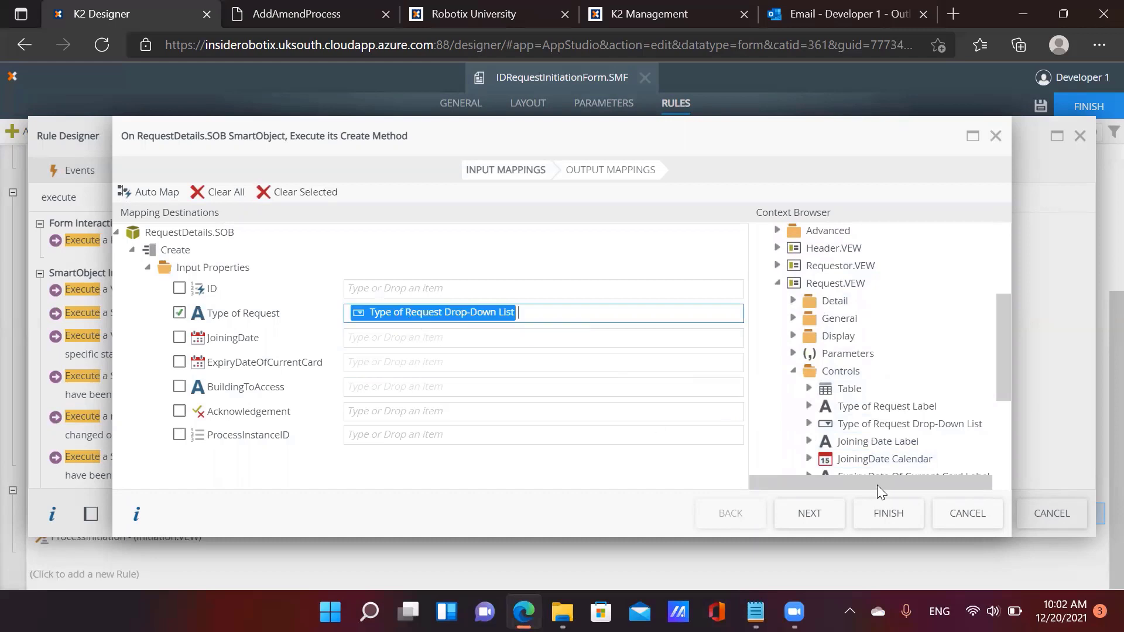
left_click_drag(878, 459, 489, 337)
scroll(915, 366, "down", 3)
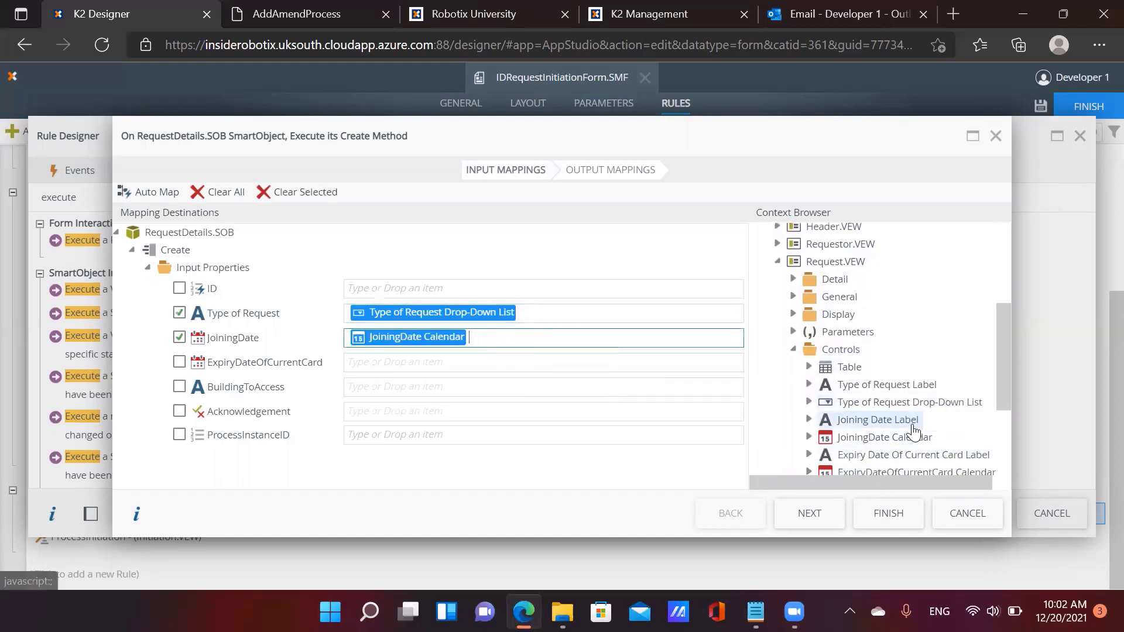
left_click_drag(891, 419, 452, 363)
scroll(848, 402, "down", 3)
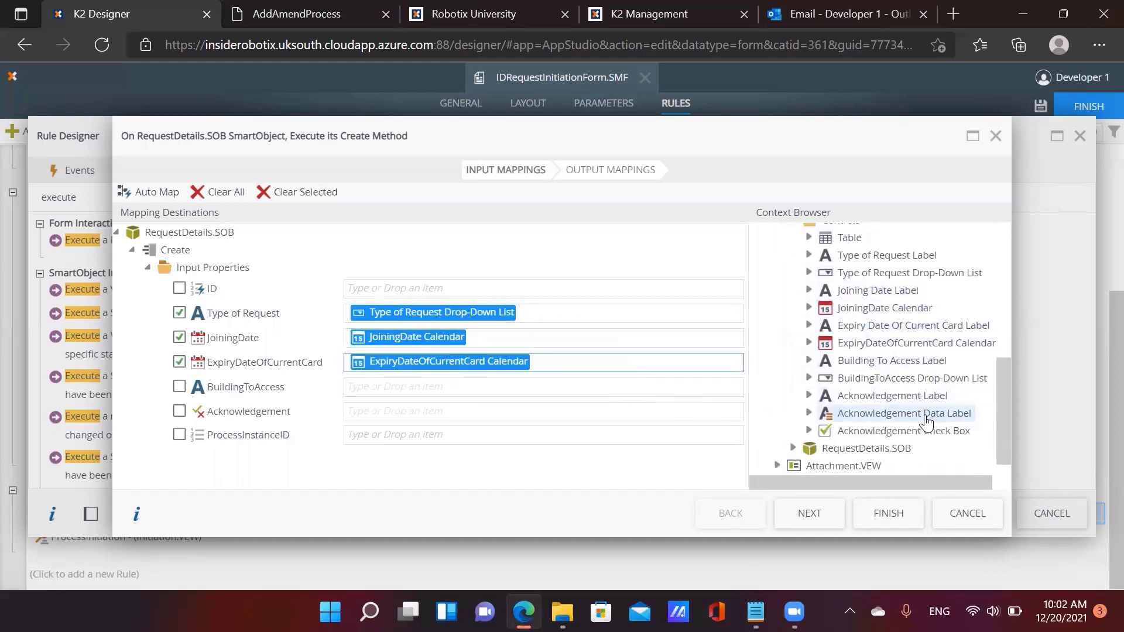
left_click_drag(848, 378, 422, 389)
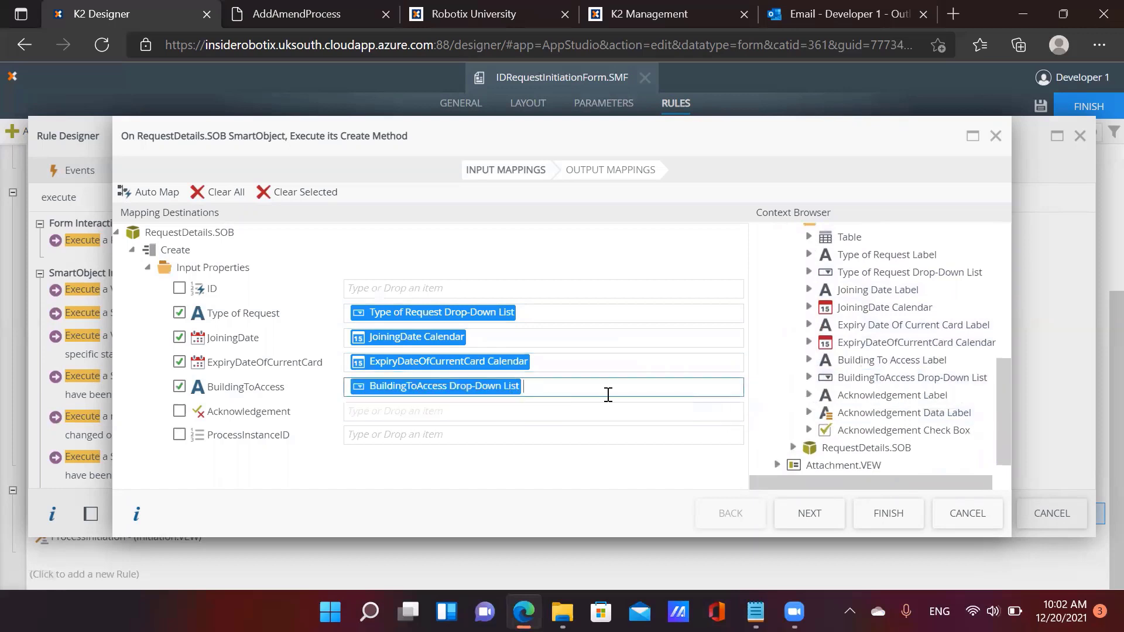
scroll(790, 409, "down", 3)
left_click_drag(787, 413, 452, 410)
Map the ProcessInstanceID parameter to its input and finish the RequestDetails.SOB mappings
scroll(855, 403, "up", 2)
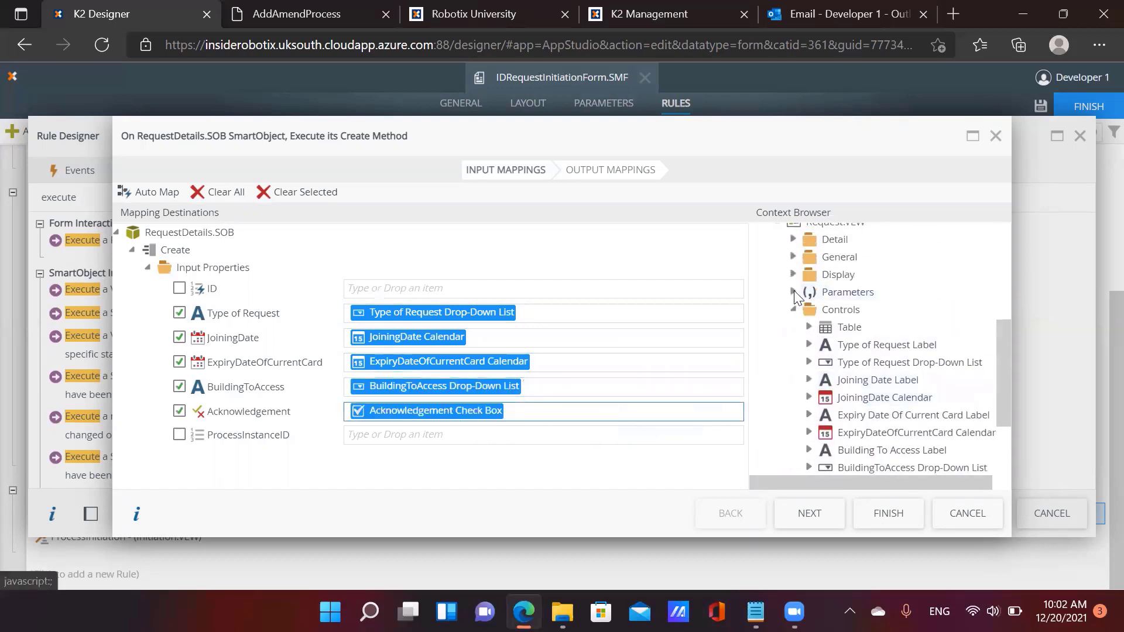
left_click(793, 292)
left_click_drag(878, 310, 404, 434)
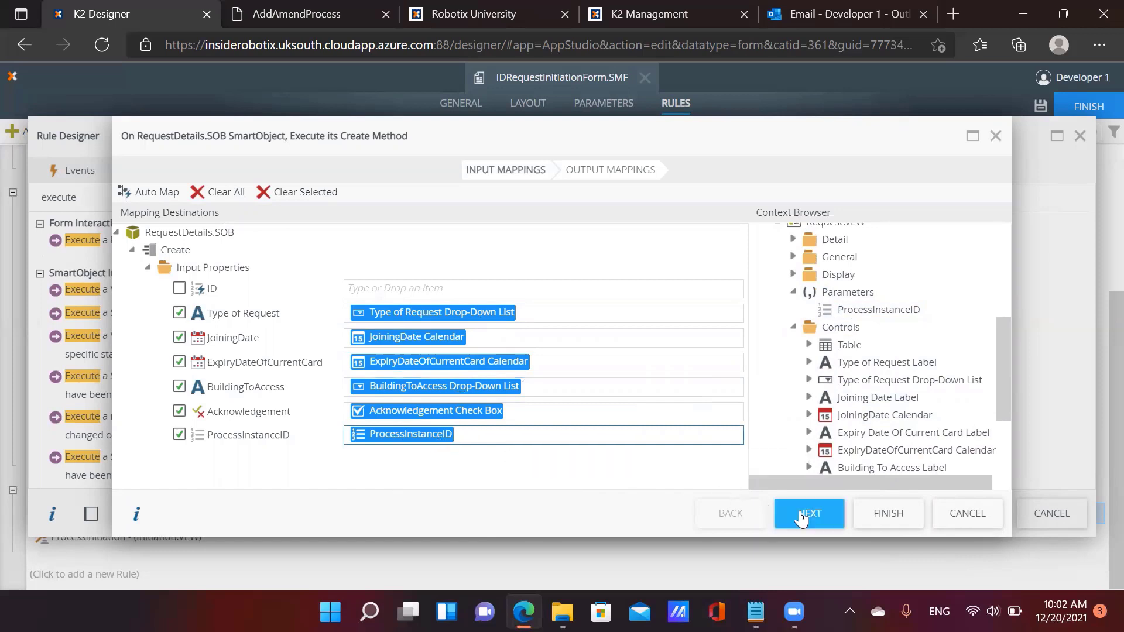
left_click(888, 513)
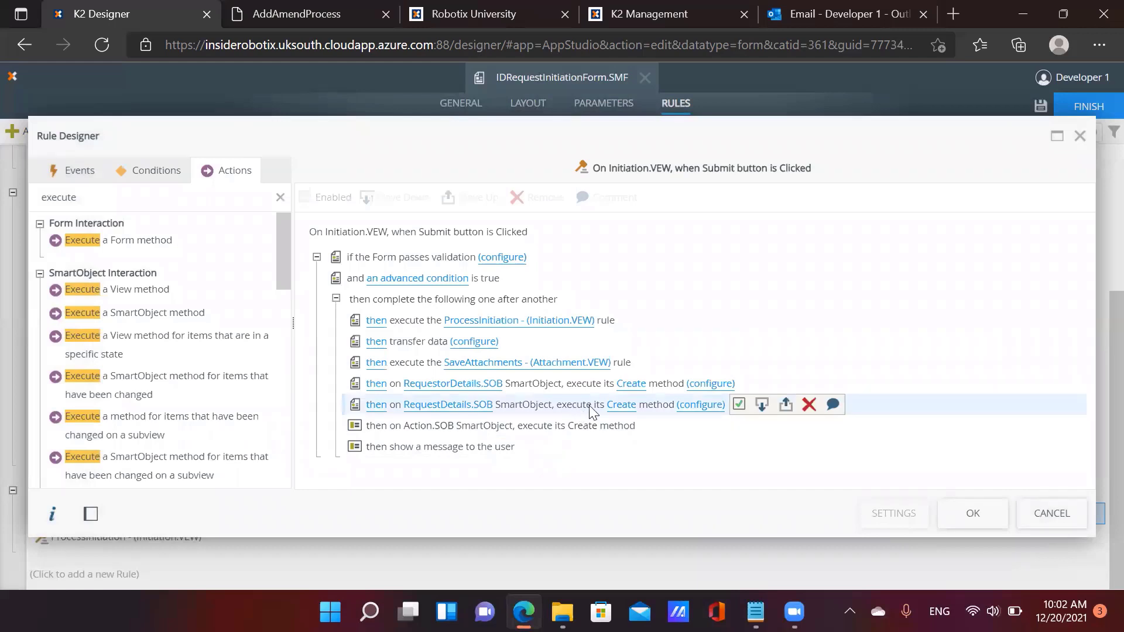
Review the RequestDetails.SOB and Action.SOB Create actions, then save the Submit rule
left_click(547, 406)
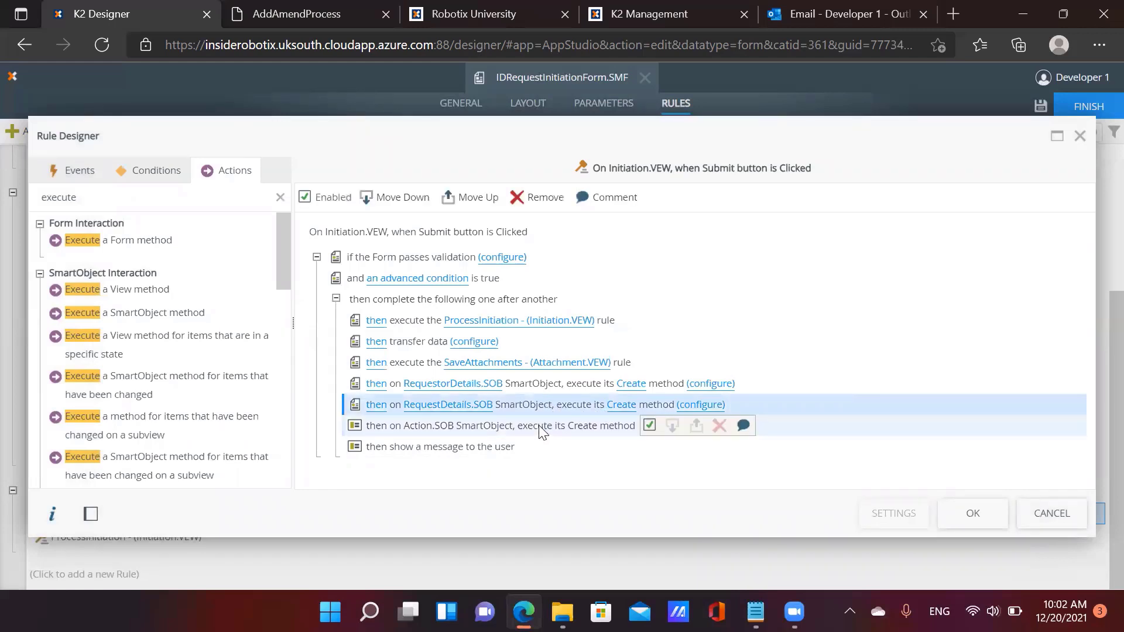
left_click(536, 433)
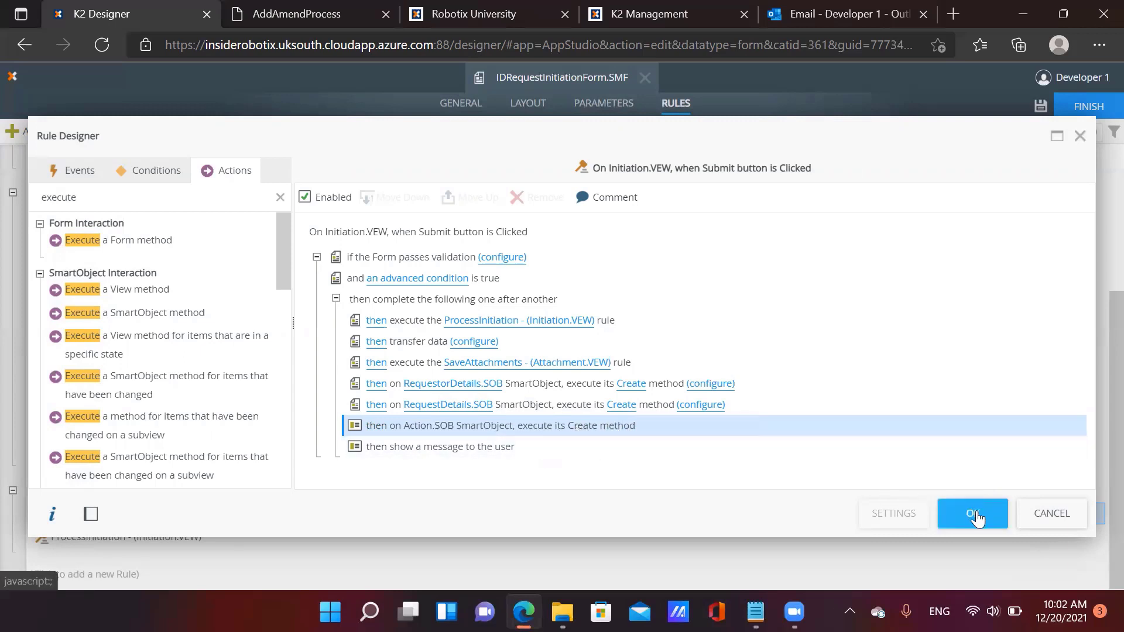
mouse_move(564, 442)
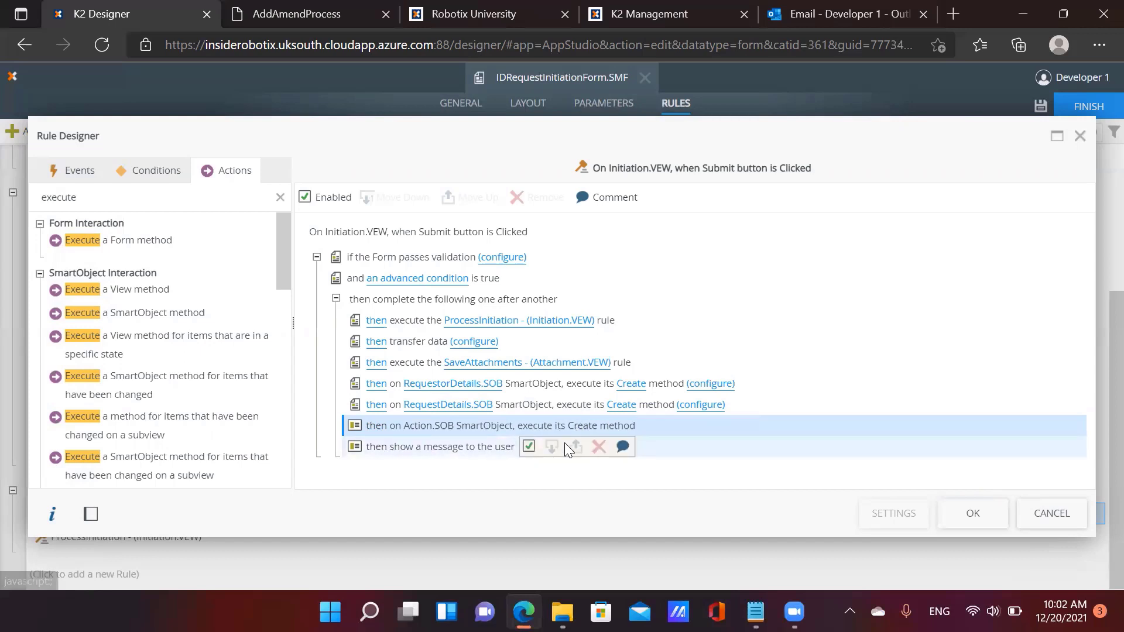
left_click(964, 517)
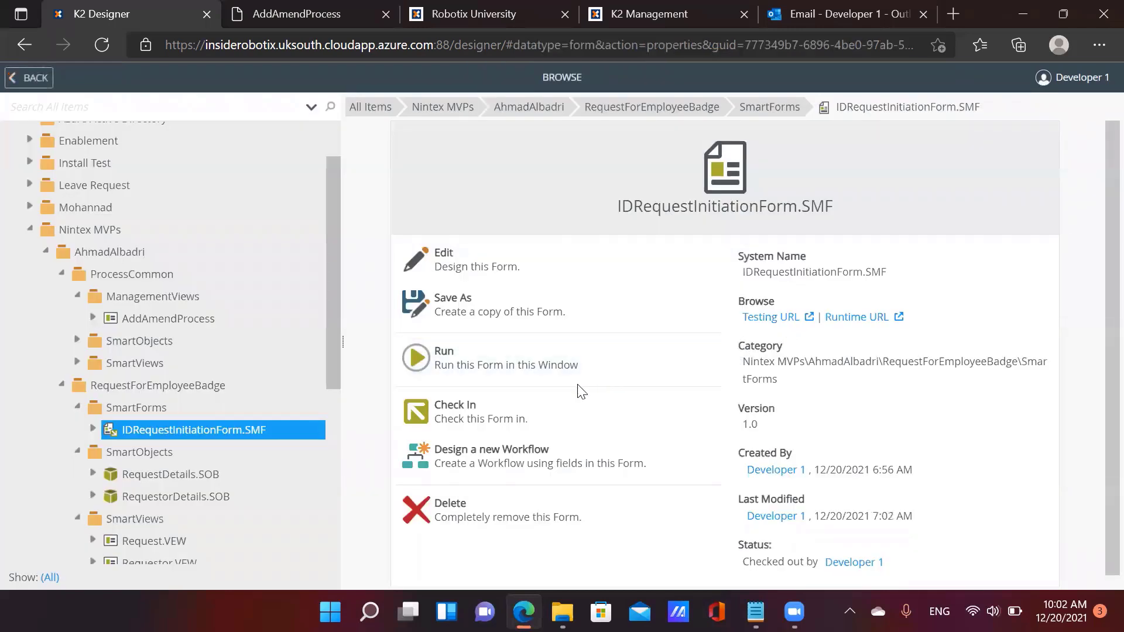
Check in the IDRequestInitiationForm.SMF form from the Browse list
scroll(281, 432, "down", 3)
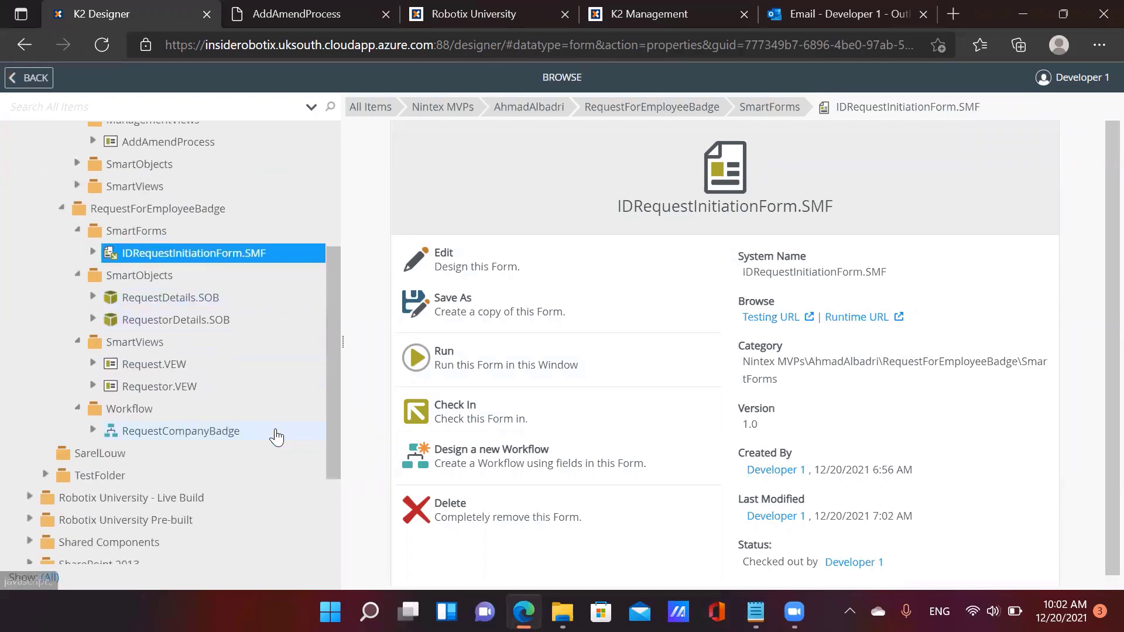
scroll(276, 437, "down", 1)
left_click(183, 410)
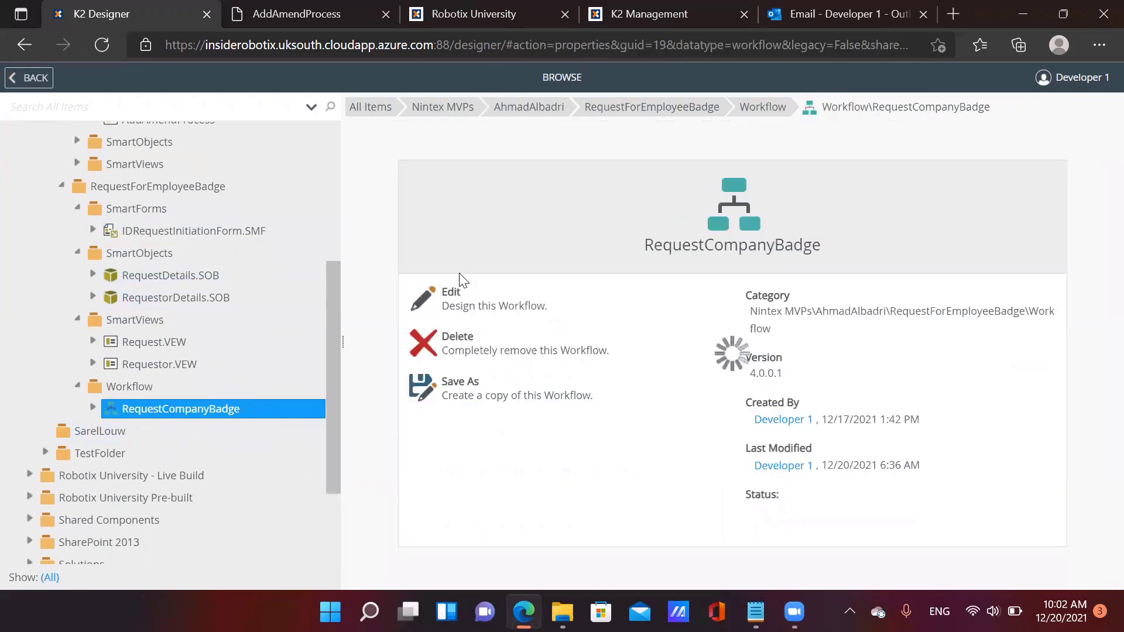
scroll(234, 346, "up", 3)
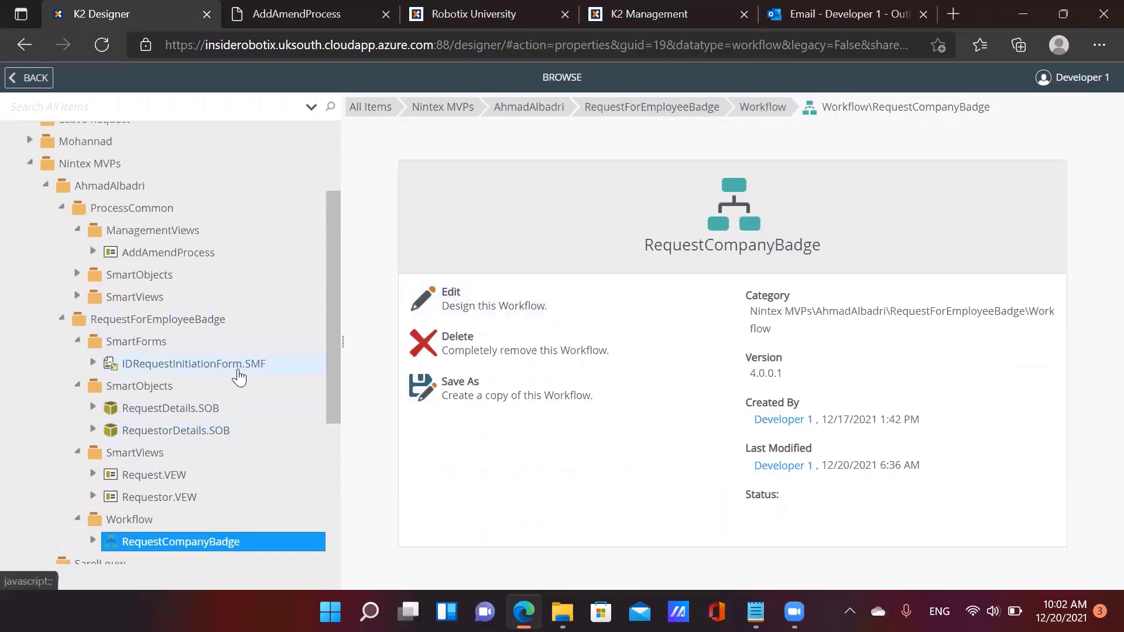
left_click(234, 364)
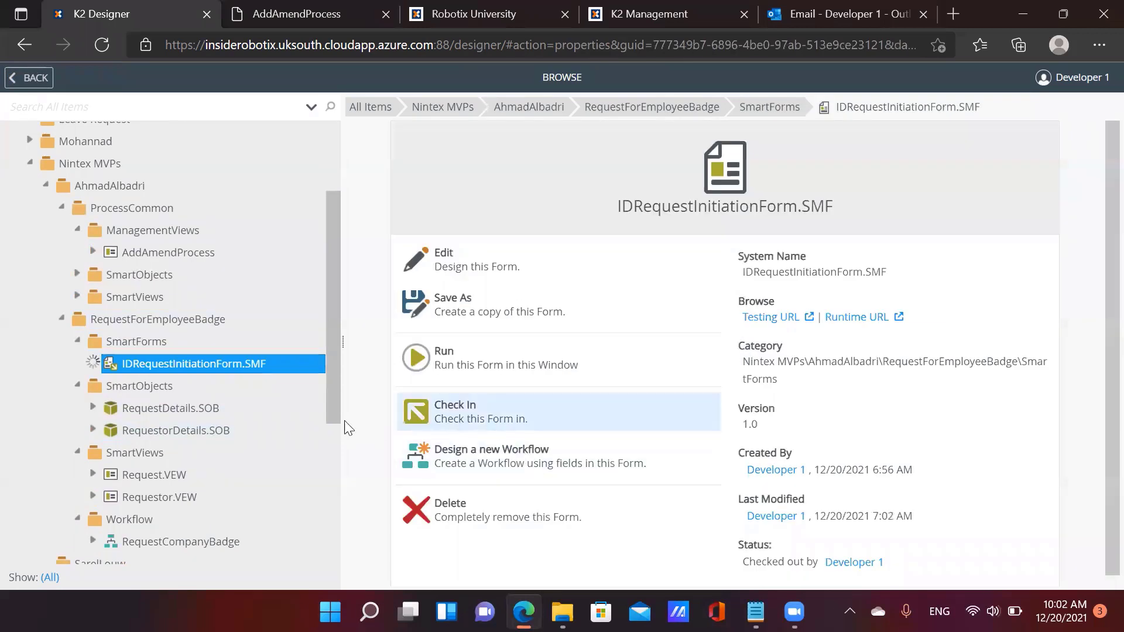
Open the RequestCompanyBadge workflow in the Workflow Designer
scroll(140, 407, "down", 3)
left_click(211, 410)
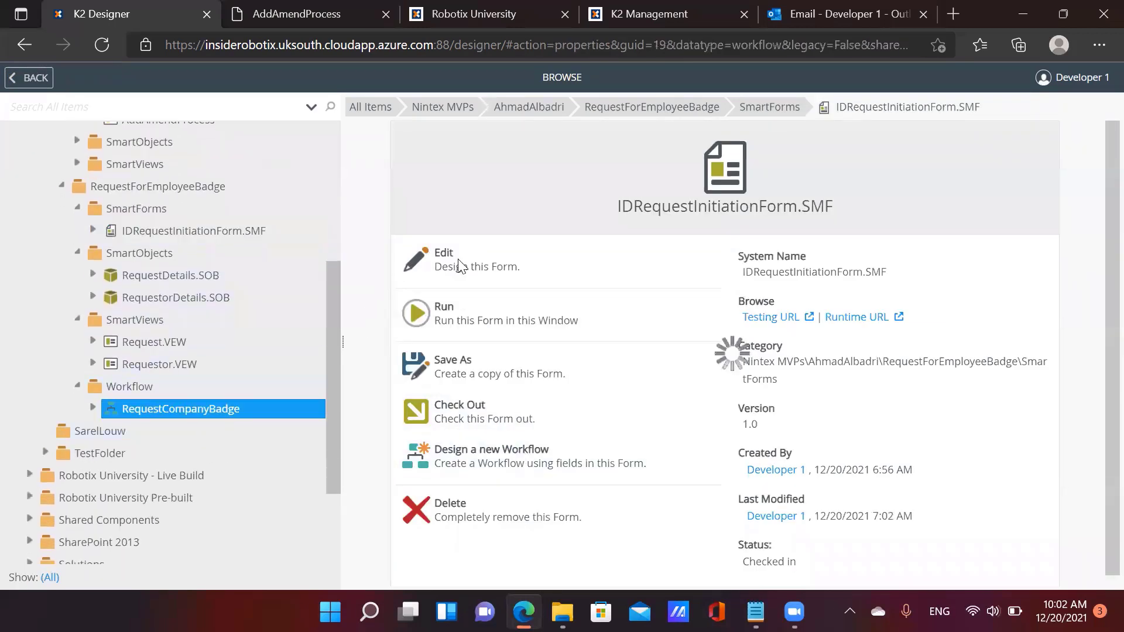
left_click(481, 299)
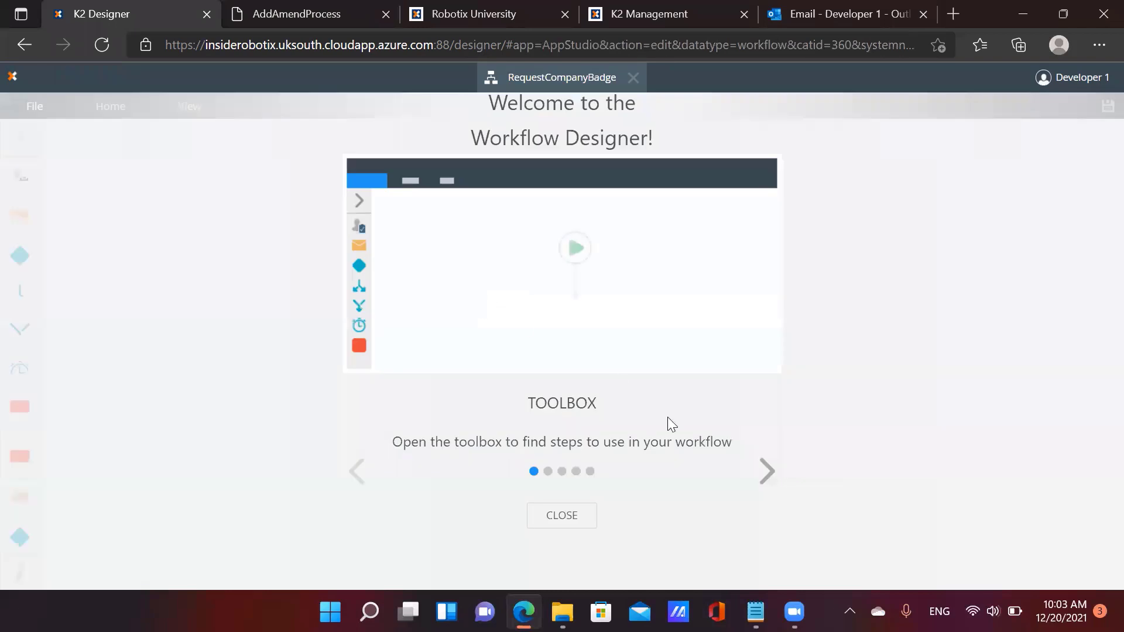
Set the Start step to begin with IDRequestInitiationForm.SMF from the RequestForEmployeeBadge SmartForms folder
left_click(579, 516)
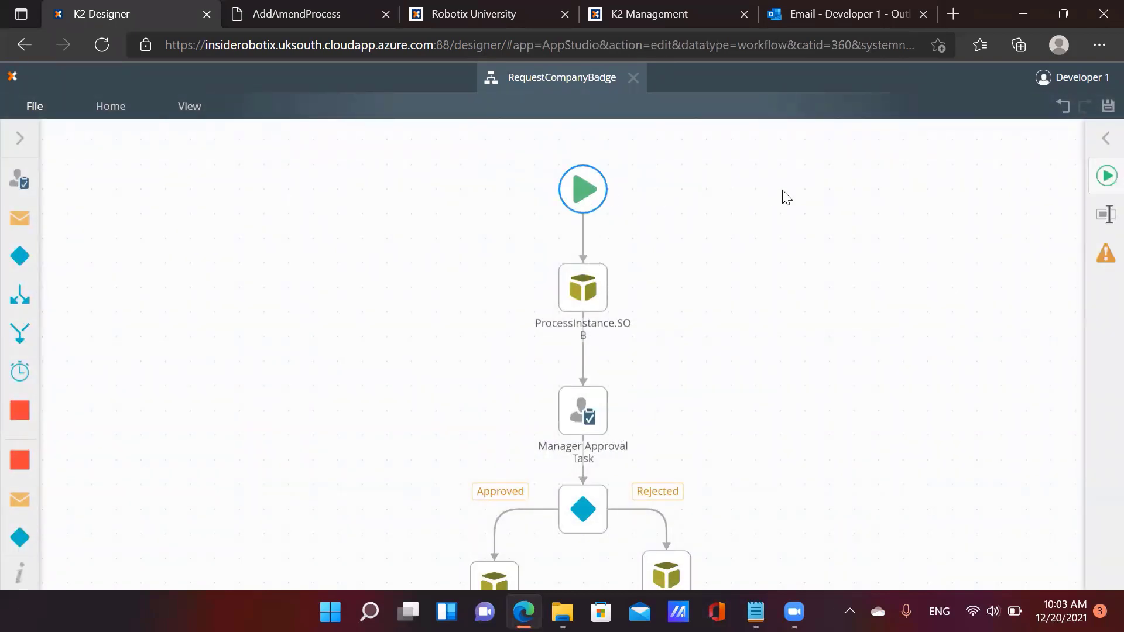
left_click(1104, 178)
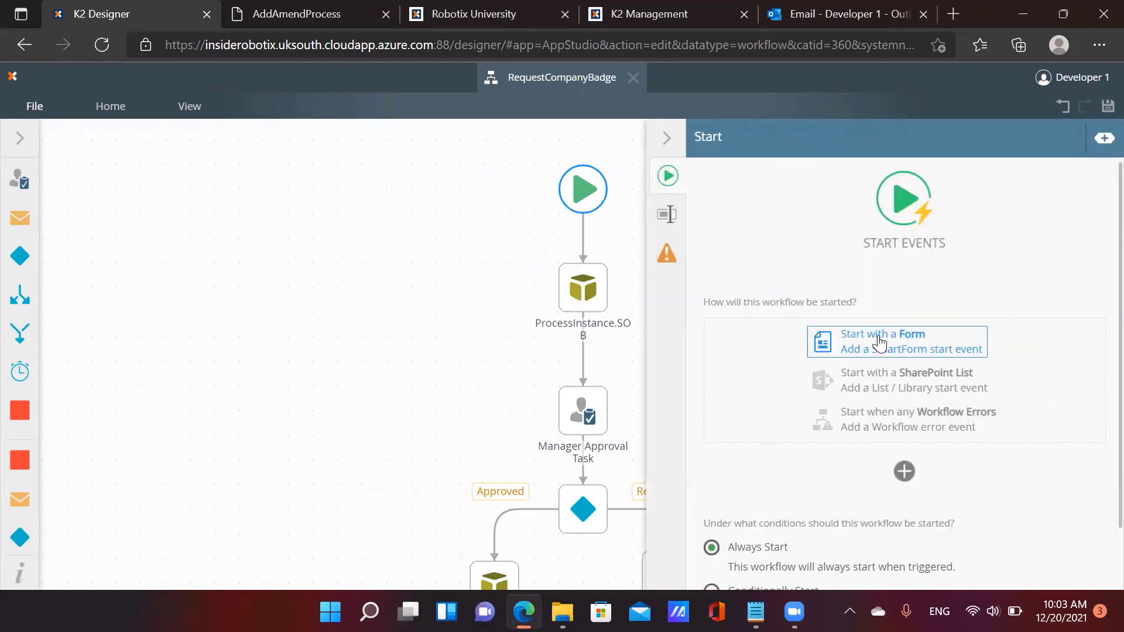
left_click(878, 340)
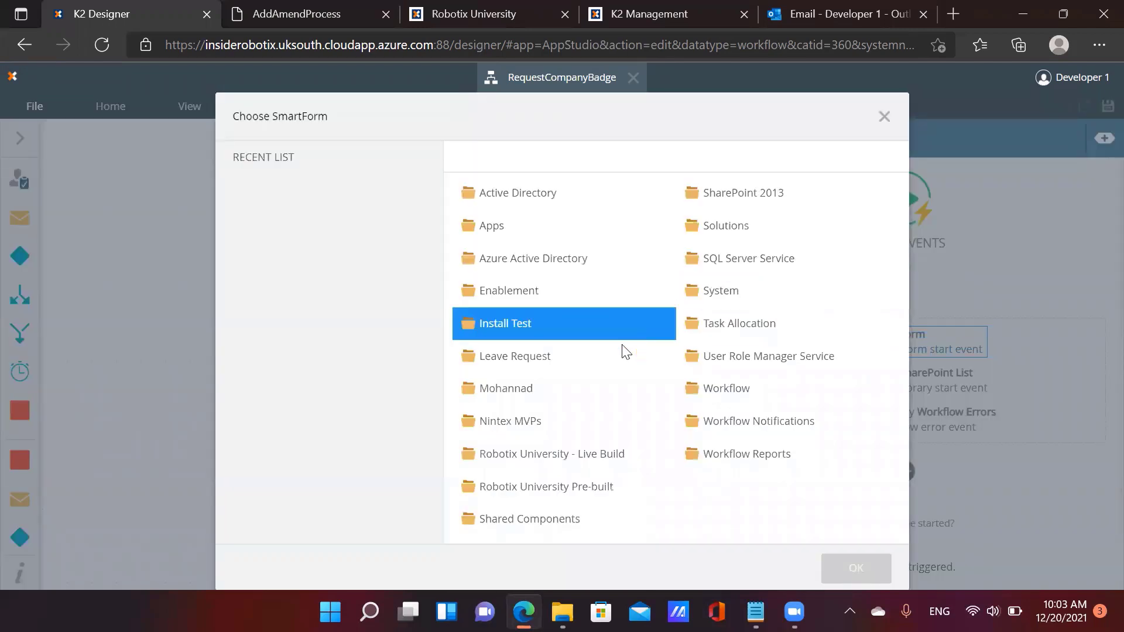
left_click(536, 421)
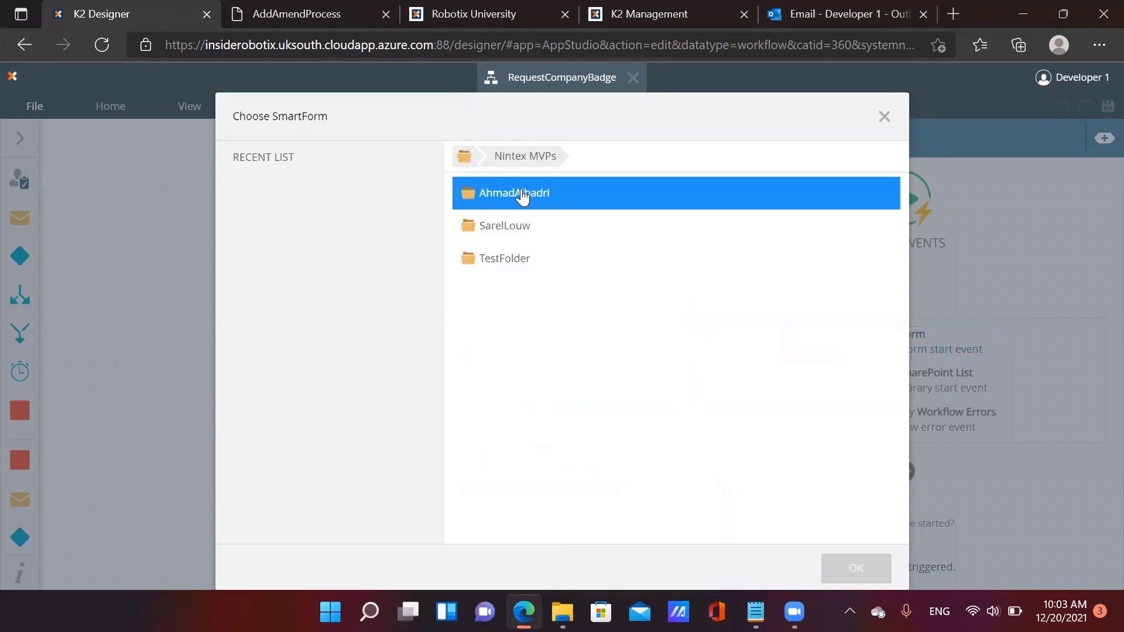
left_click(523, 196)
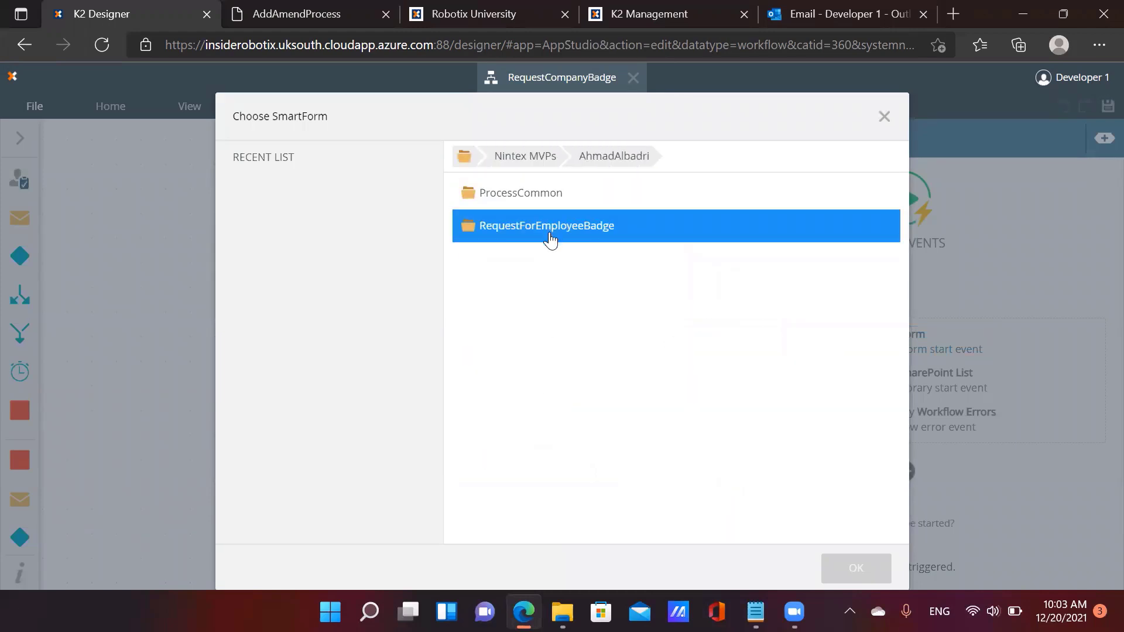
left_click(550, 239)
left_click(529, 201)
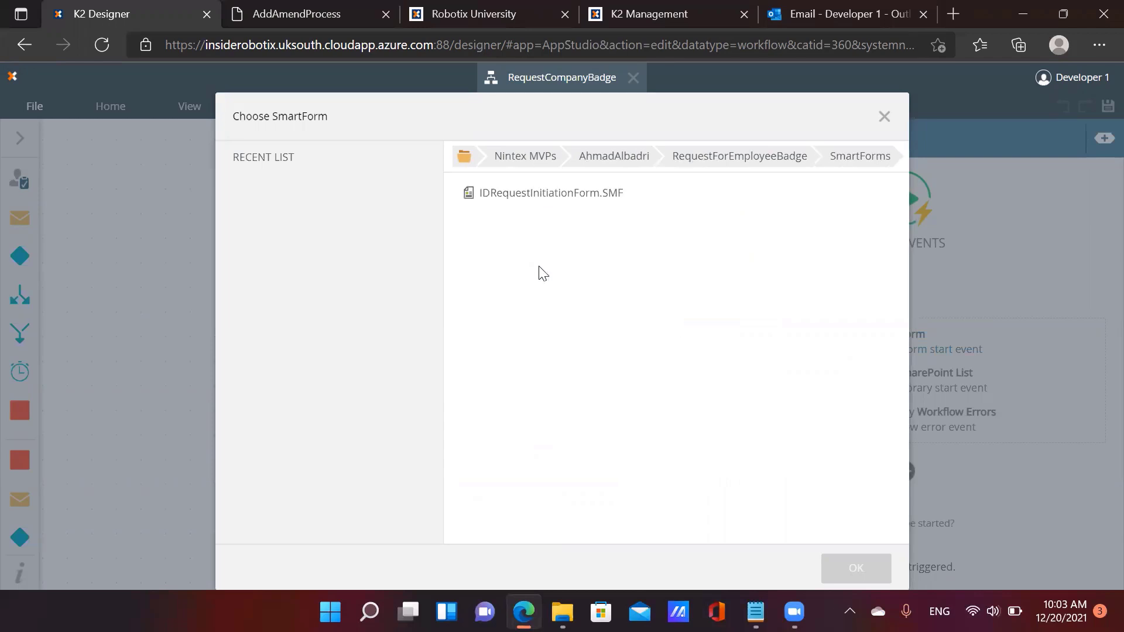
left_click(542, 201)
left_click(855, 569)
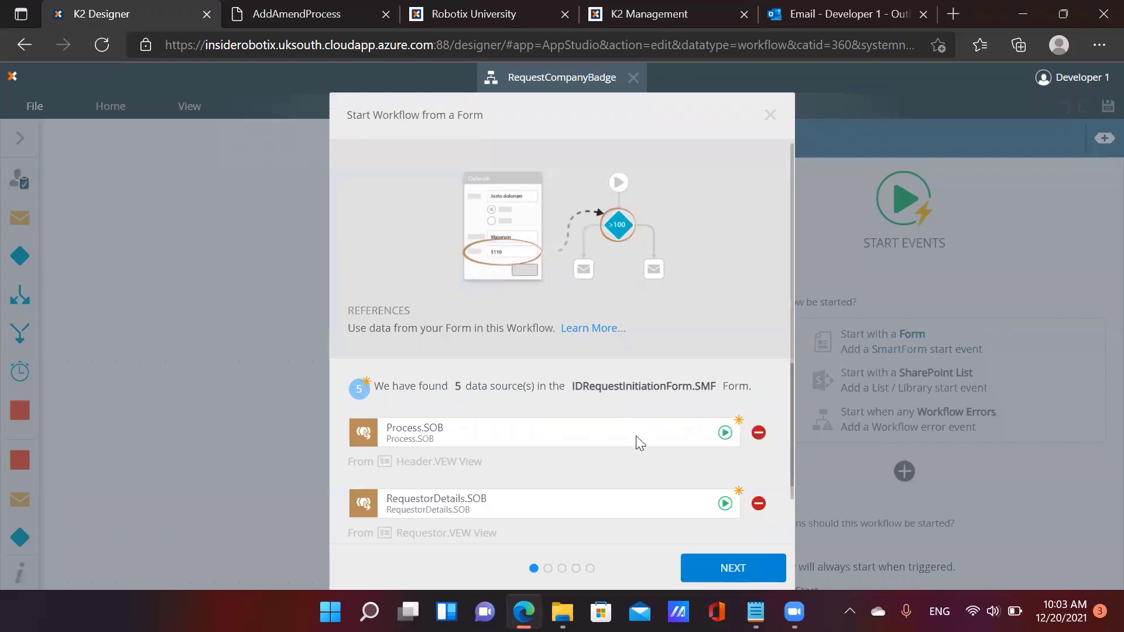
Exclude the Process, RequestorDetails, RequestDetails, ProcessInstance and Attachment SmartObjects from the workflow references
scroll(636, 436, "down", 3)
scroll(662, 446, "up", 3)
left_click(759, 432)
left_click(759, 504)
scroll(762, 501, "down", 1)
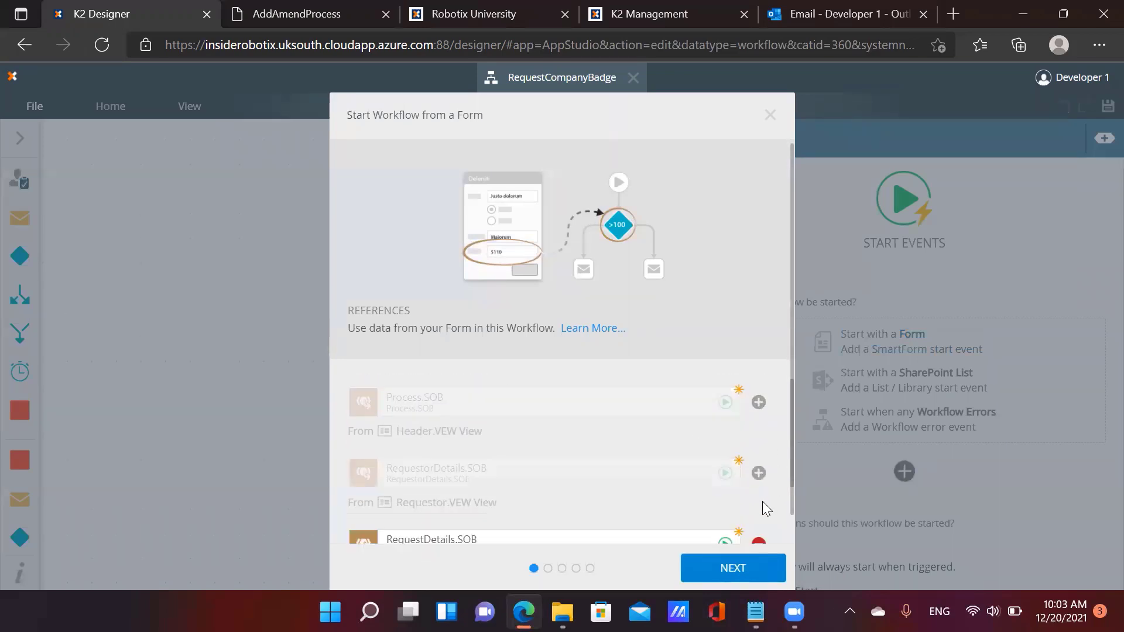
scroll(762, 501, "down", 1)
left_click(759, 514)
scroll(758, 506, "down", 2)
left_click(759, 494)
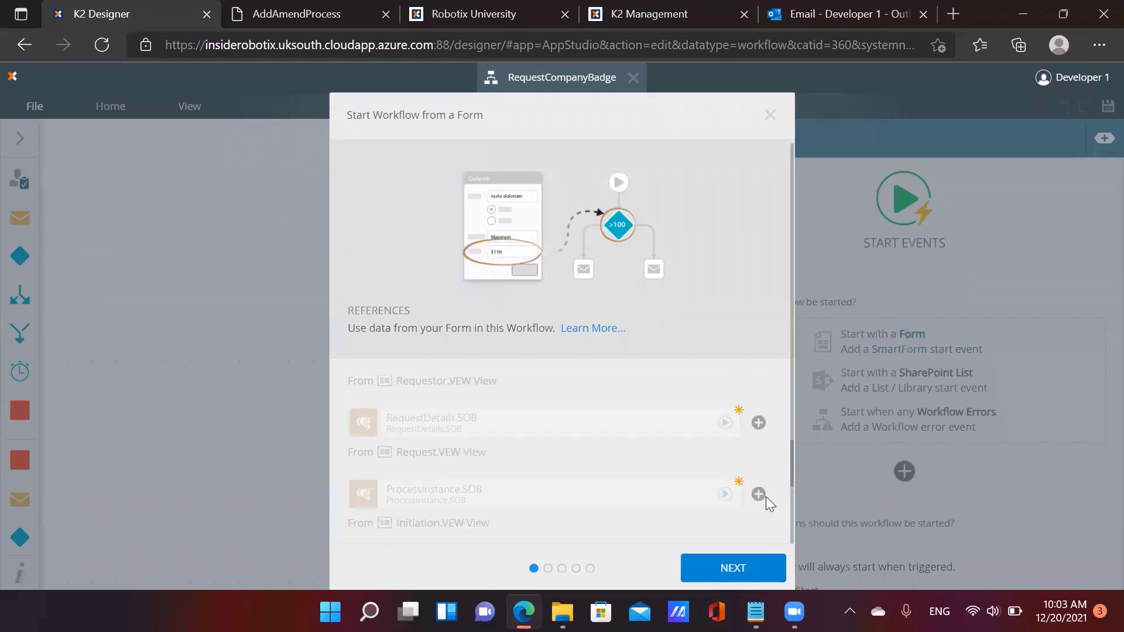
scroll(761, 490, "down", 2)
left_click(759, 484)
scroll(767, 489, "down", 1)
Make the Initiation.VEW Submit-click rule start the workflow, then save, finish and confirm
left_click(764, 568)
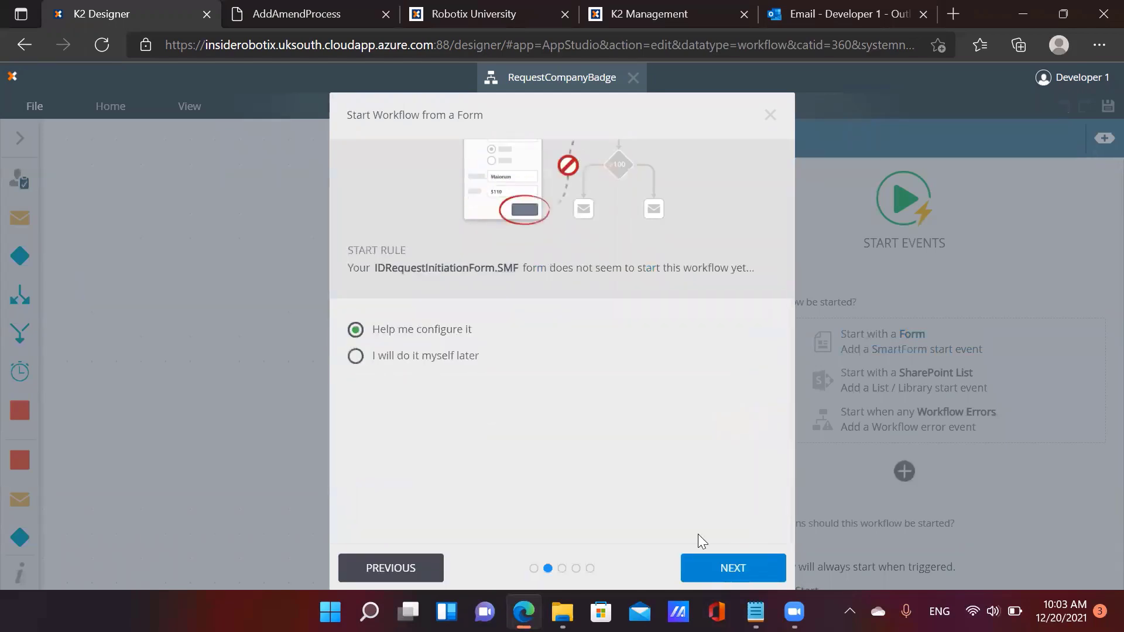
left_click(707, 571)
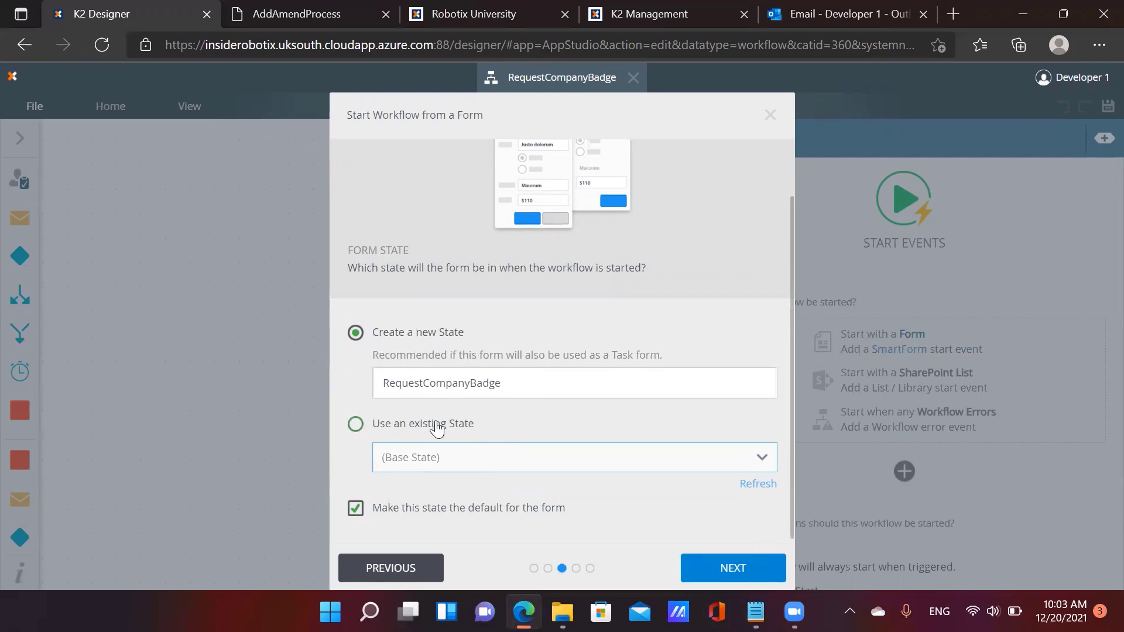
left_click(723, 569)
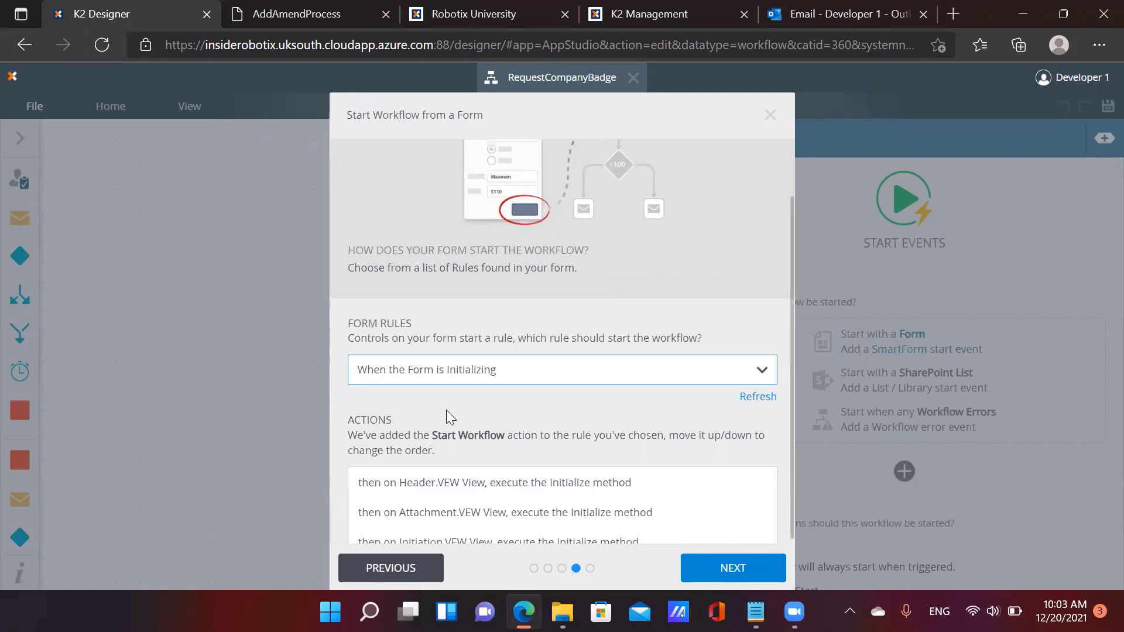
scroll(373, 388, "down", 1)
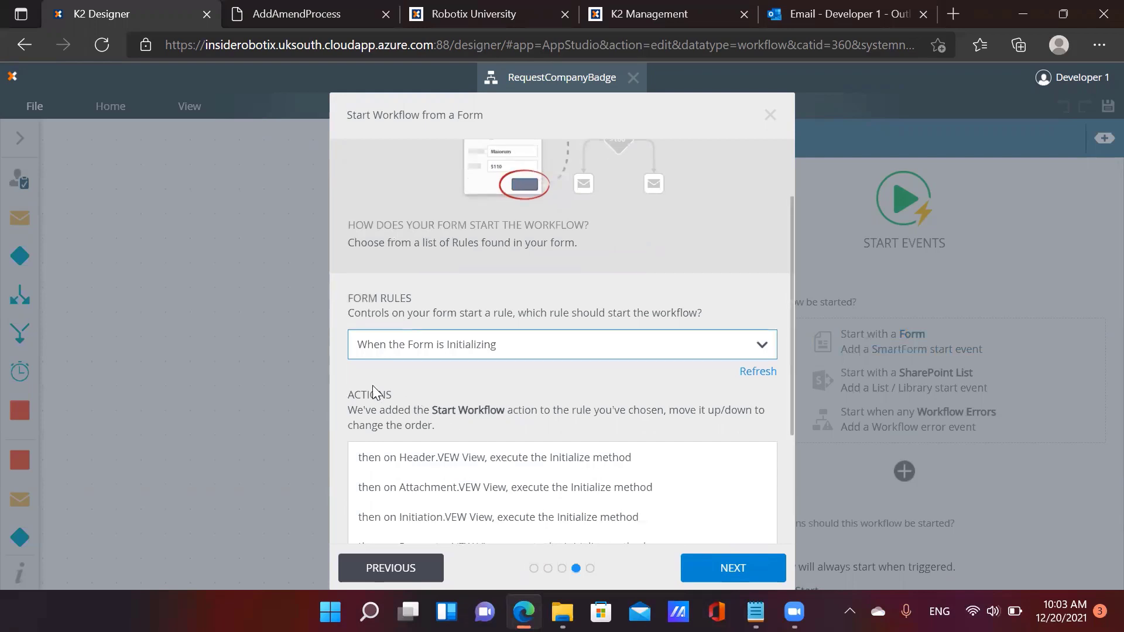
left_click(468, 356)
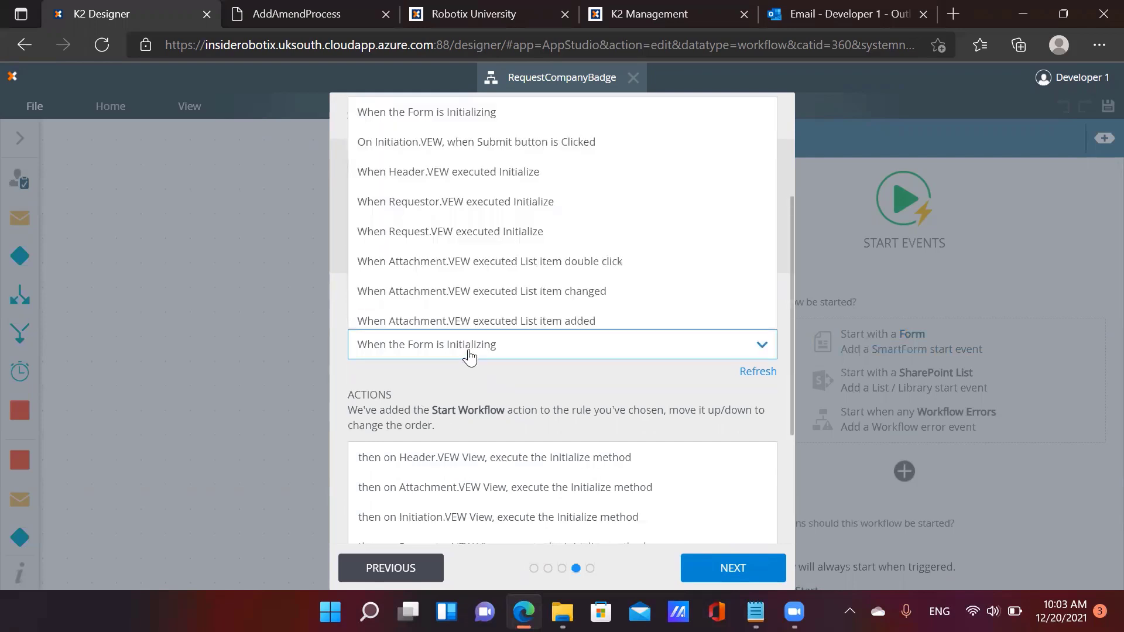
left_click(562, 150)
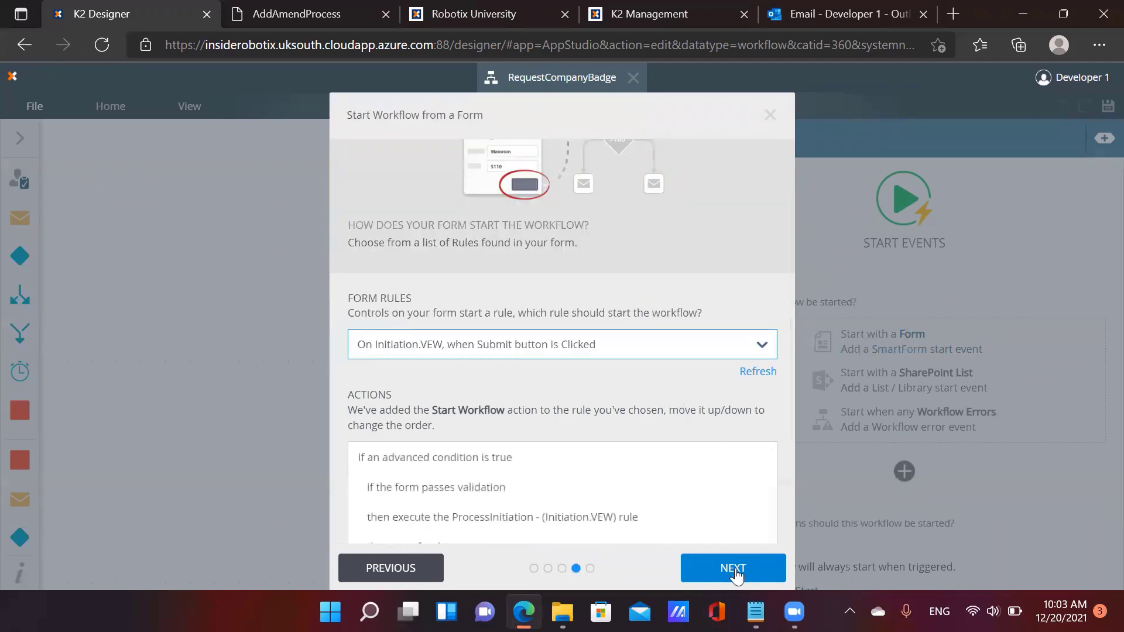
left_click(733, 568)
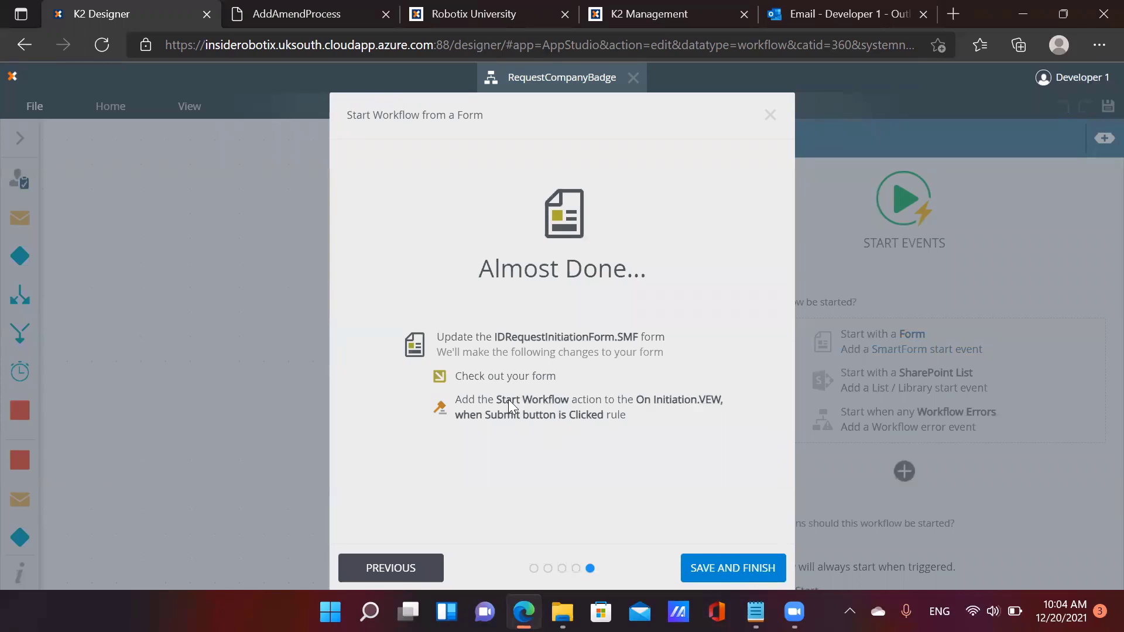
left_click(725, 569)
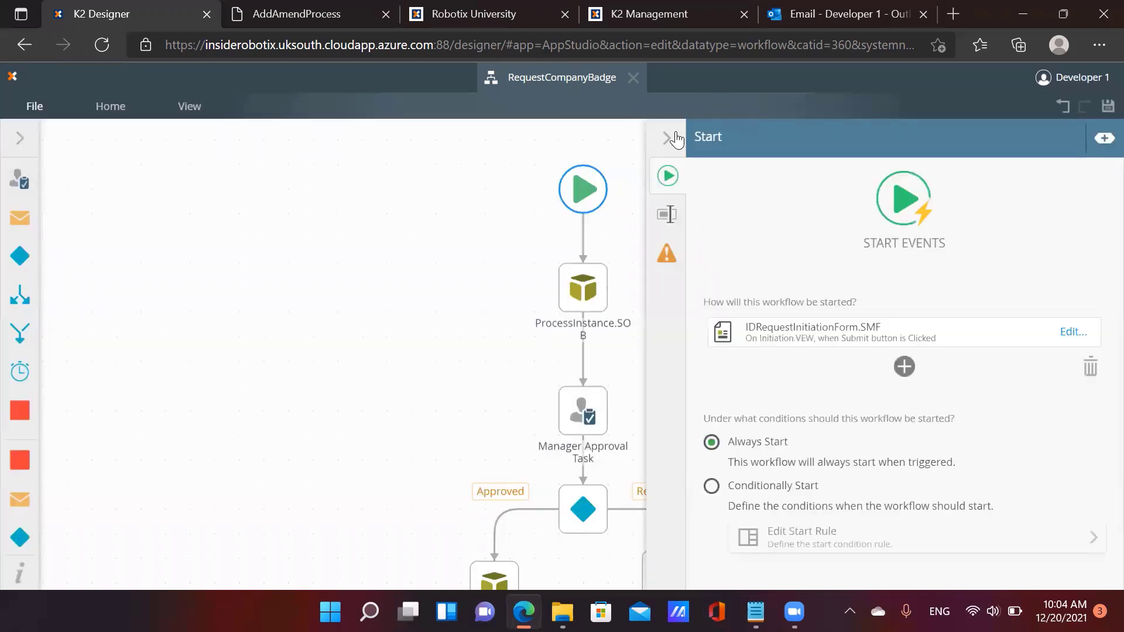
left_click(676, 139)
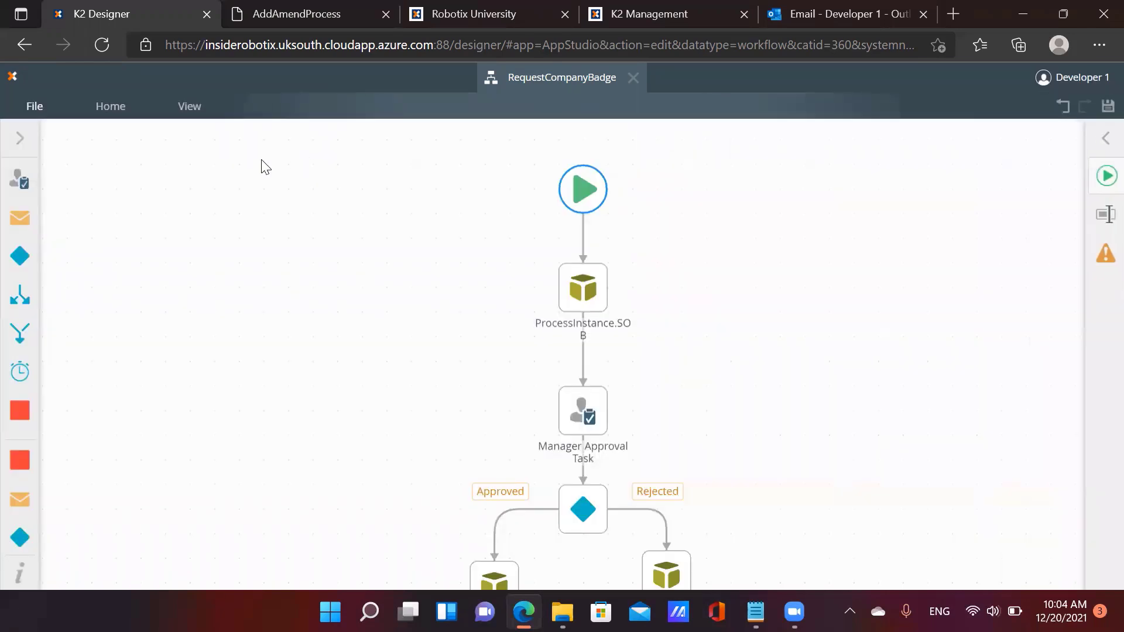
Deploy the RequestCompanyBadge workflow and close its designer
left_click(45, 108)
left_click(261, 170)
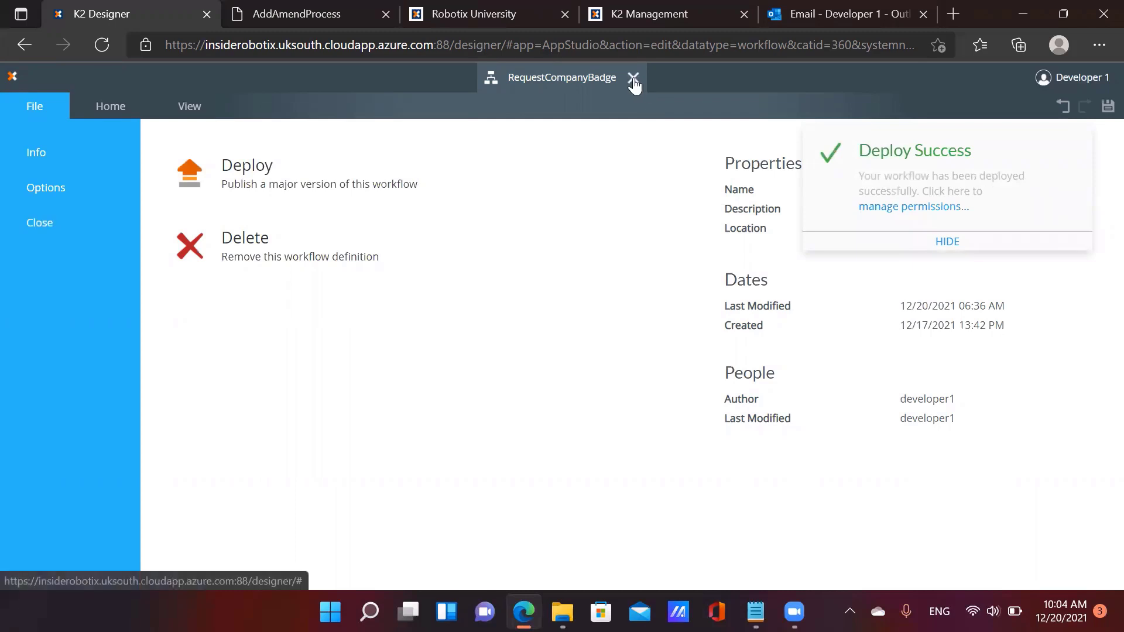
left_click(633, 80)
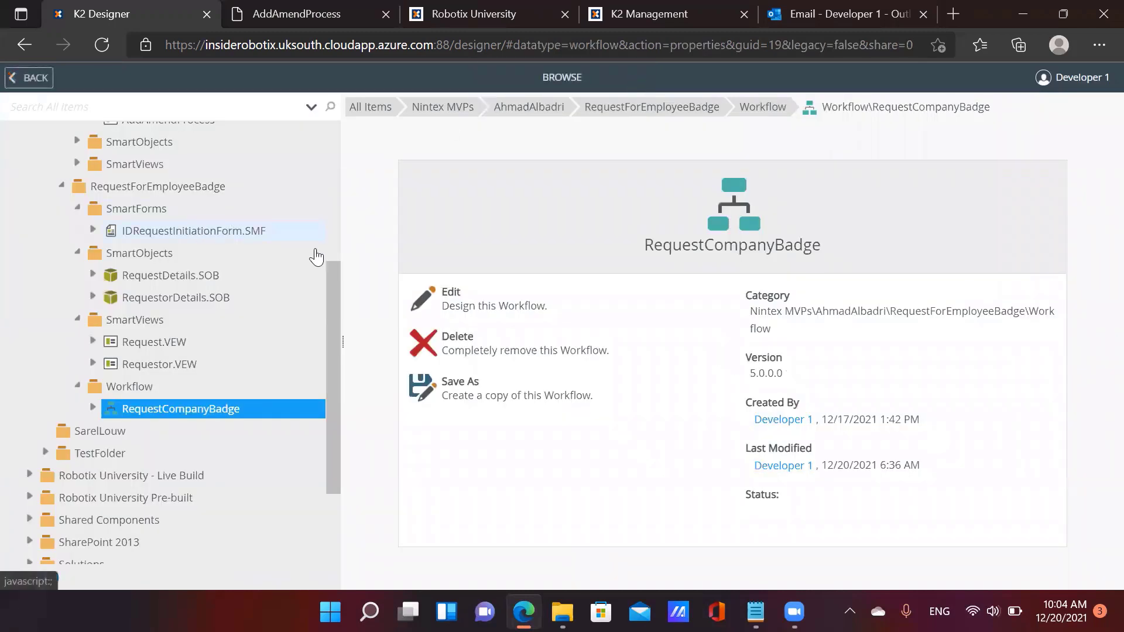
Edit IDRequestInitiationForm.SMF and select its Initiation.VEW Submit-click rule
left_click(305, 234)
left_click(478, 261)
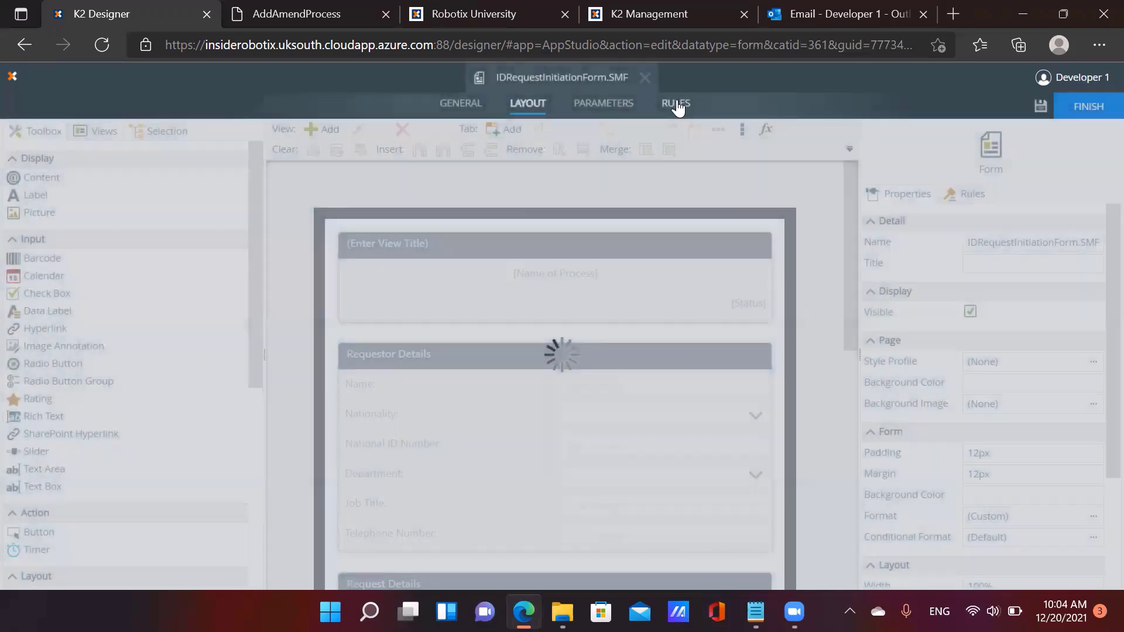
left_click(676, 105)
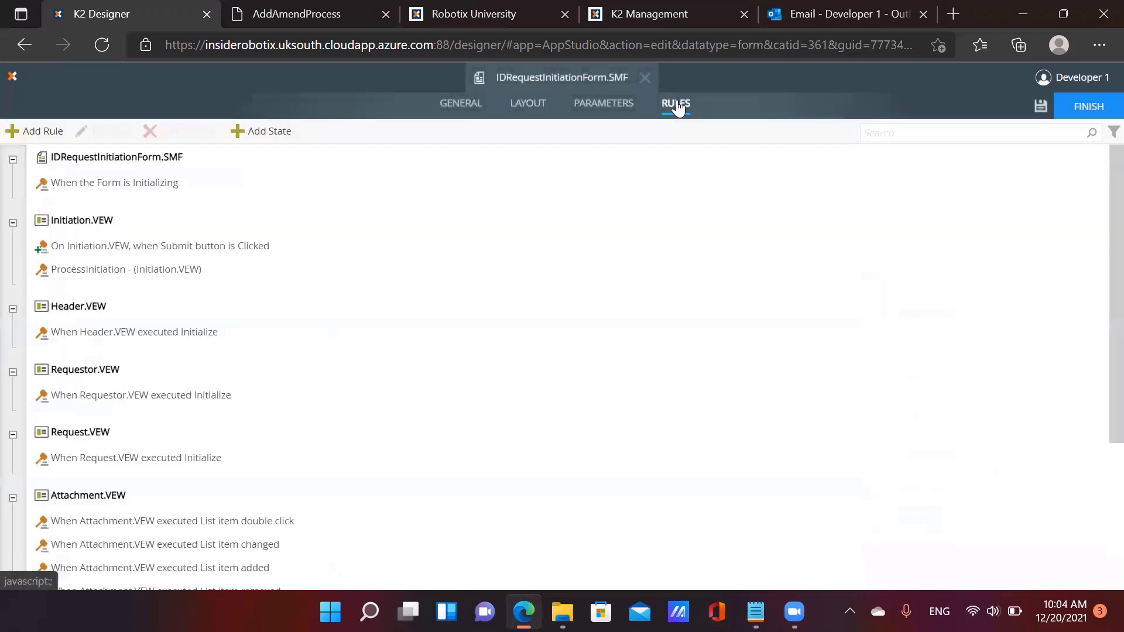
left_click(230, 246)
Move the start RequestCompanyBadge Workflow action up two places and open its configuration
left_click(113, 132)
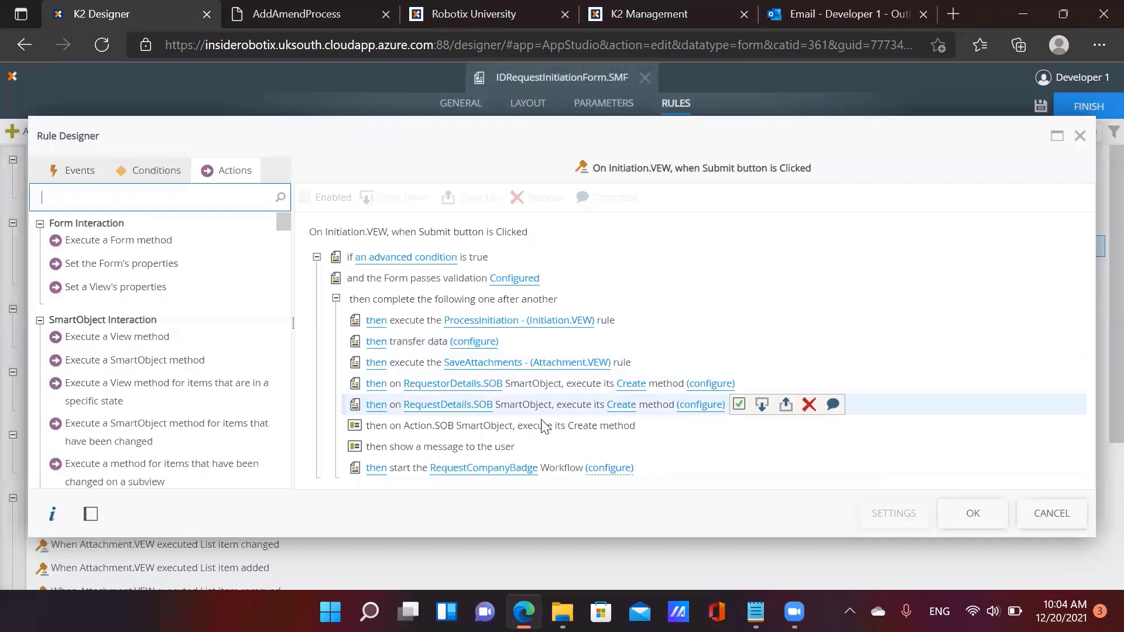
left_click(415, 472)
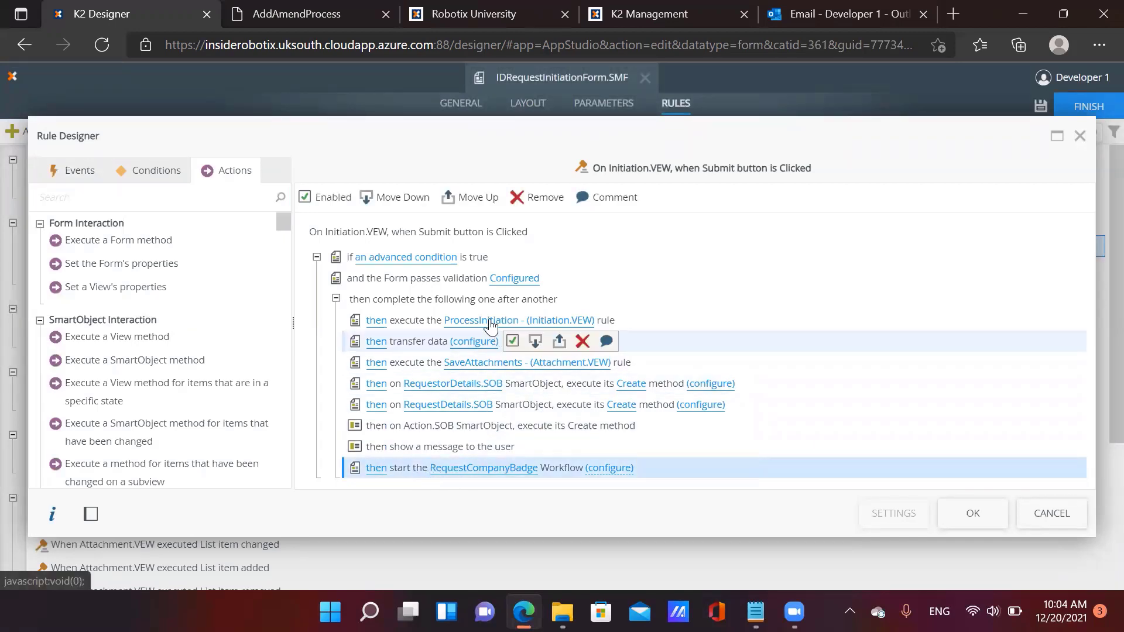
left_click(475, 202)
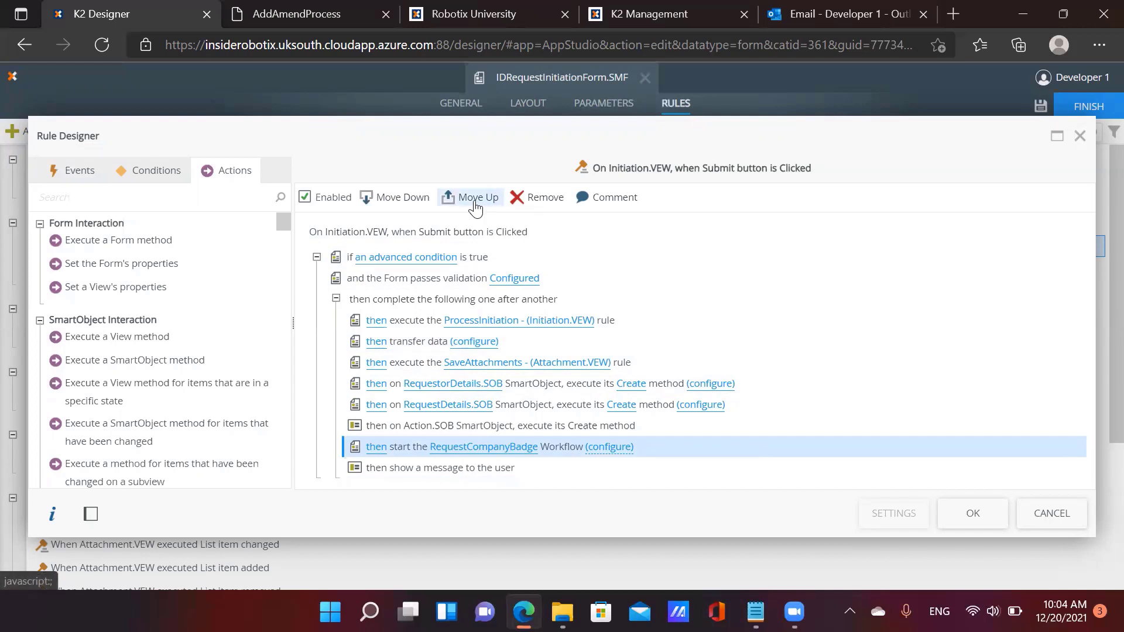
left_click(475, 202)
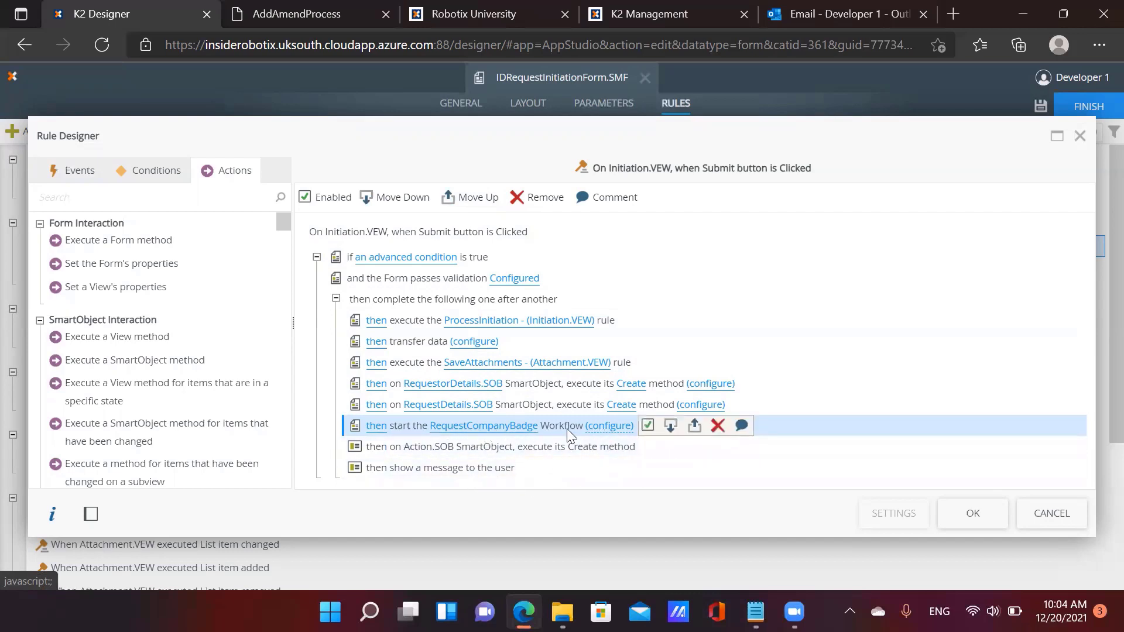
left_click(609, 429)
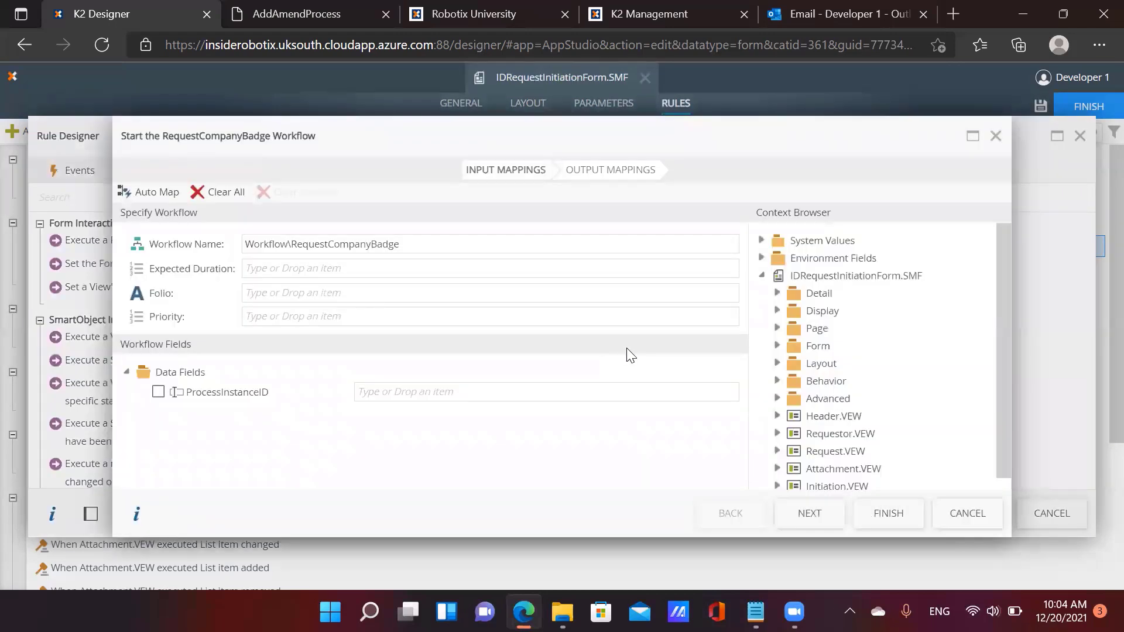
Map Initiation.VEW's ProcessFolio to Folio and ProcessInstanceID to the ProcessInstanceID data field
left_click(778, 482)
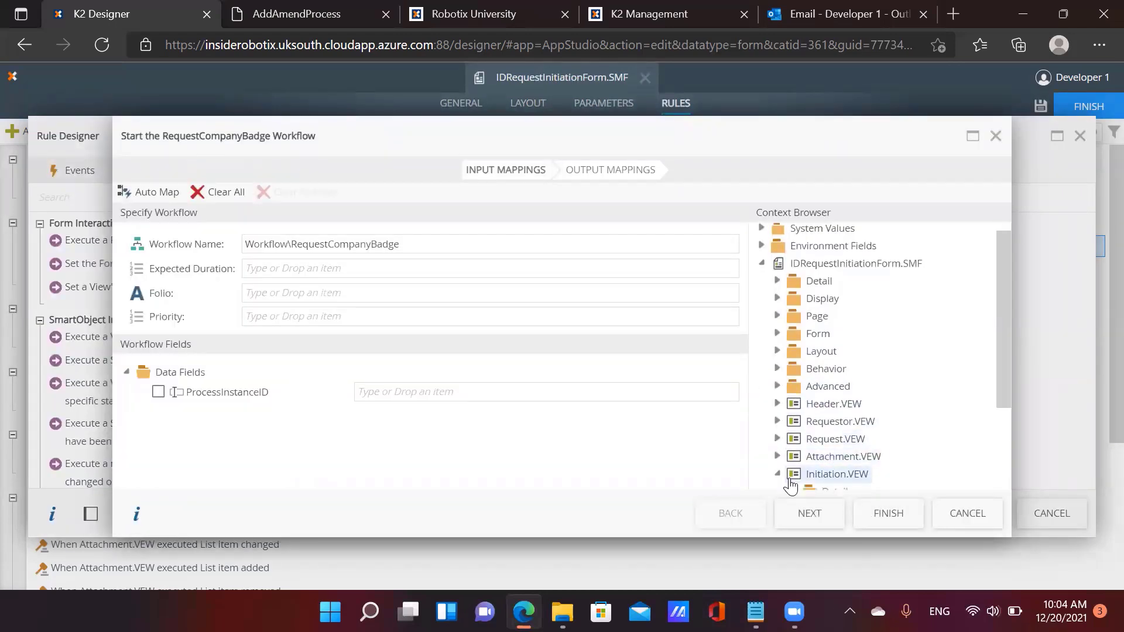
left_click(793, 424)
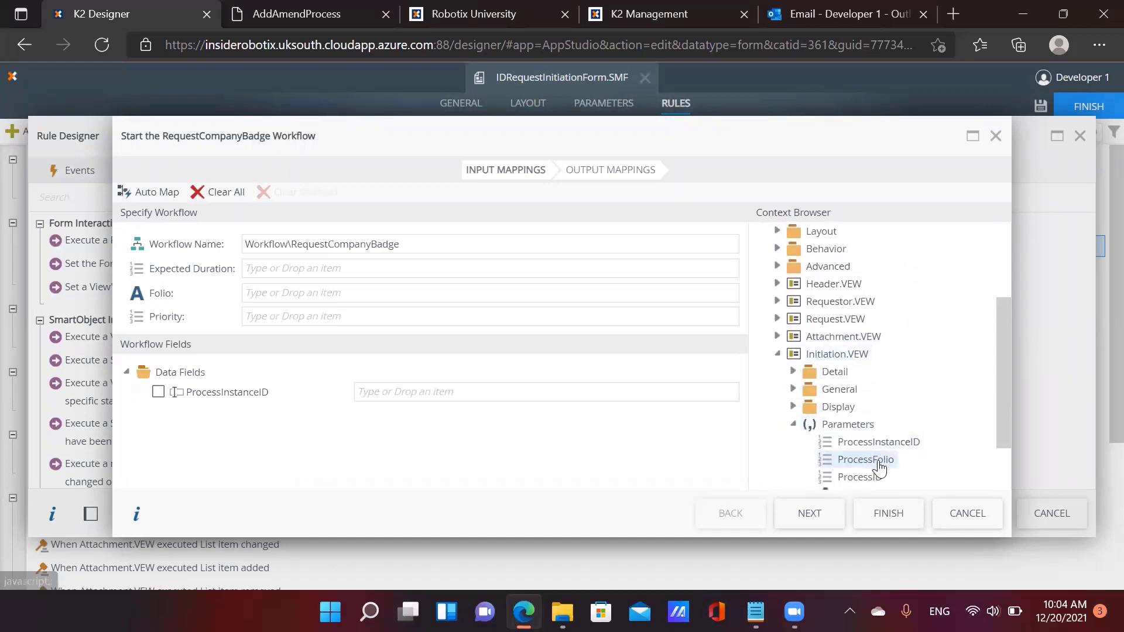
left_click_drag(873, 461, 330, 295)
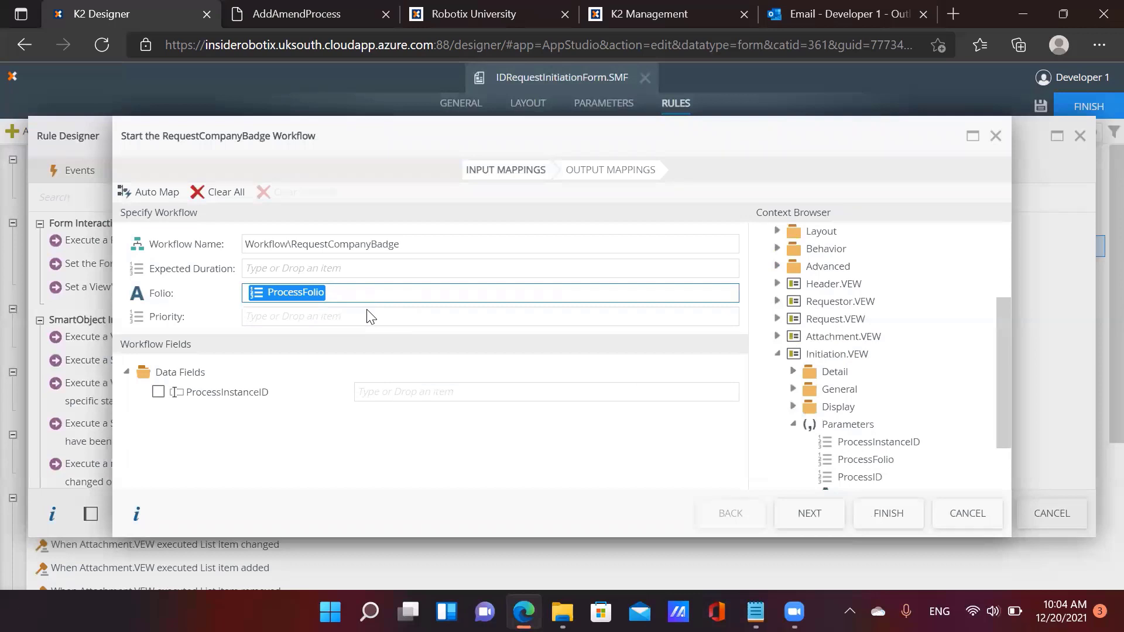
scroll(840, 421, "down", 1)
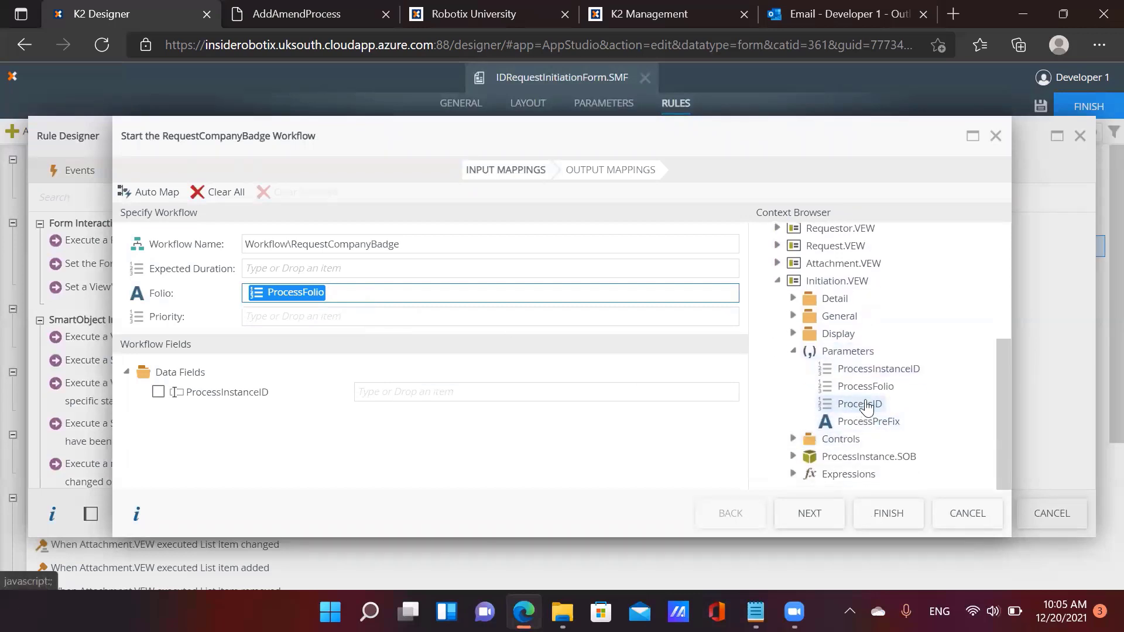
left_click_drag(868, 370, 383, 394)
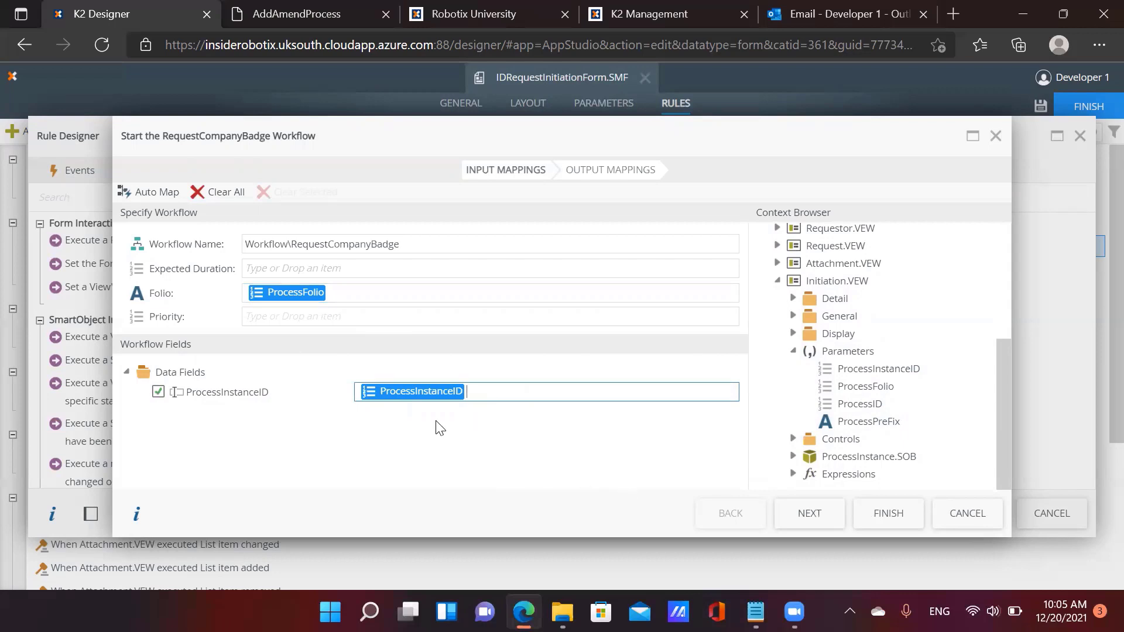
left_click(879, 523)
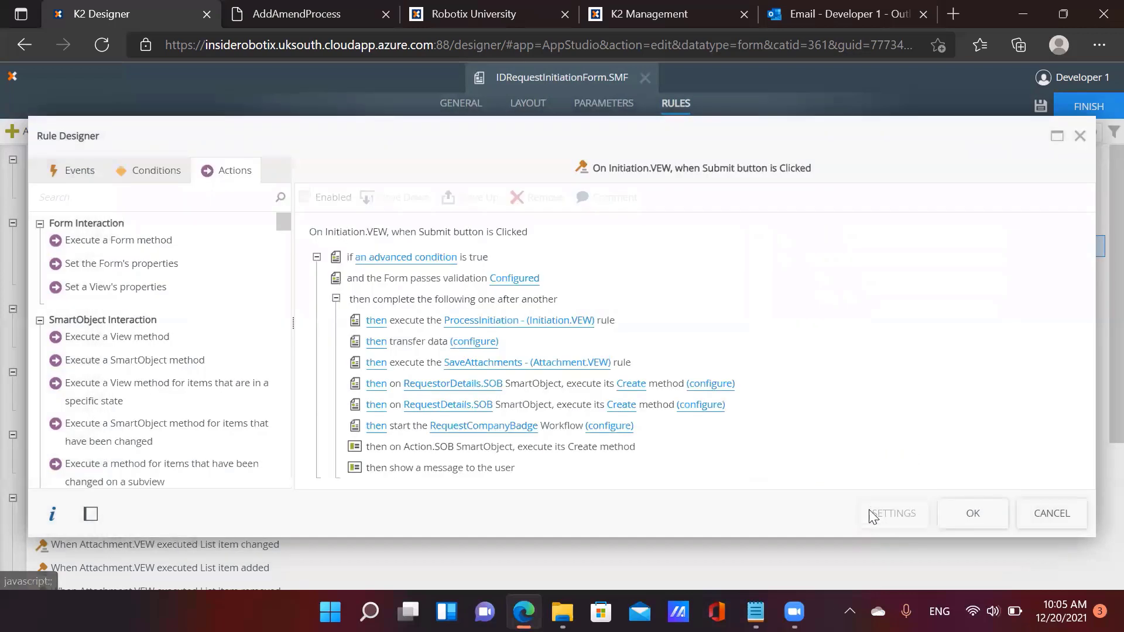
Save the Submit rule and the form, then check in IDRequestInitiationForm.SMF
left_click(971, 515)
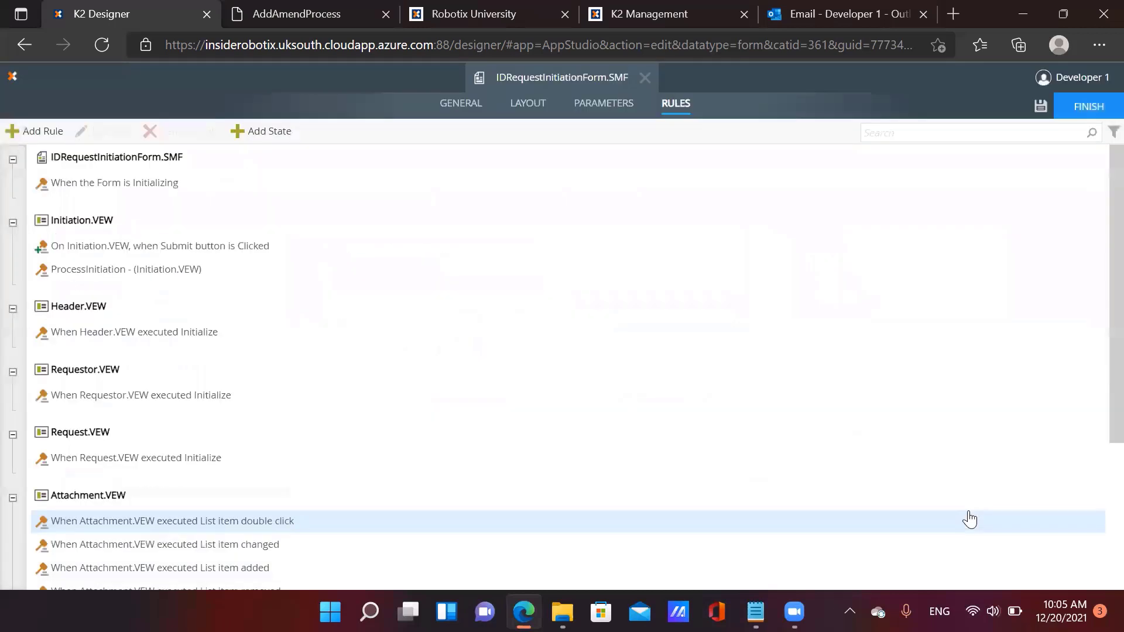
left_click(1089, 107)
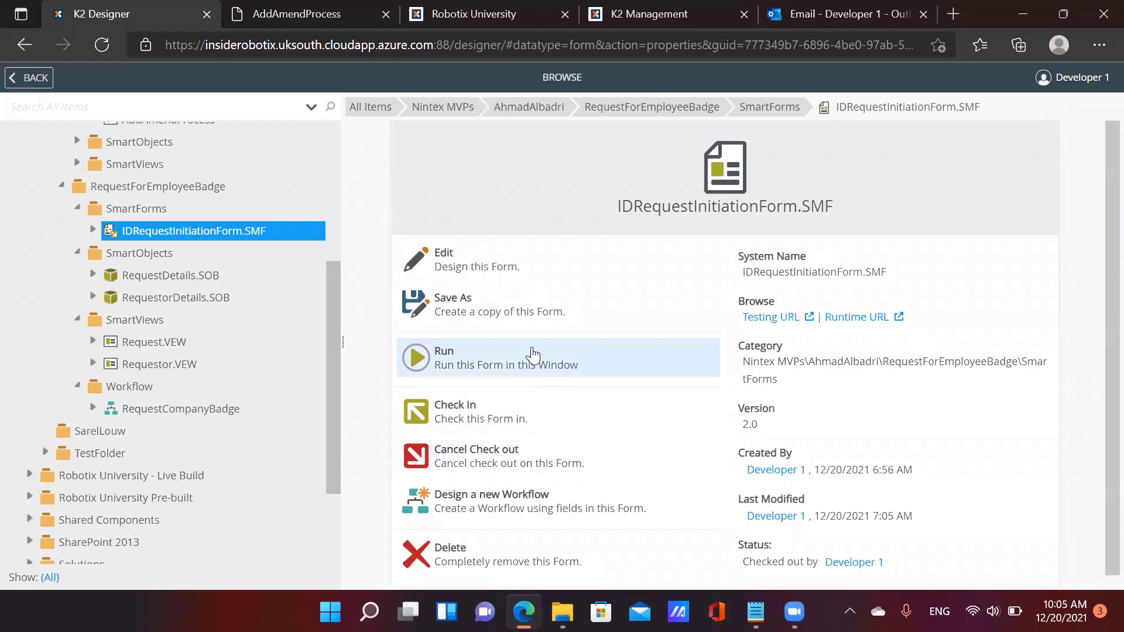
left_click(515, 419)
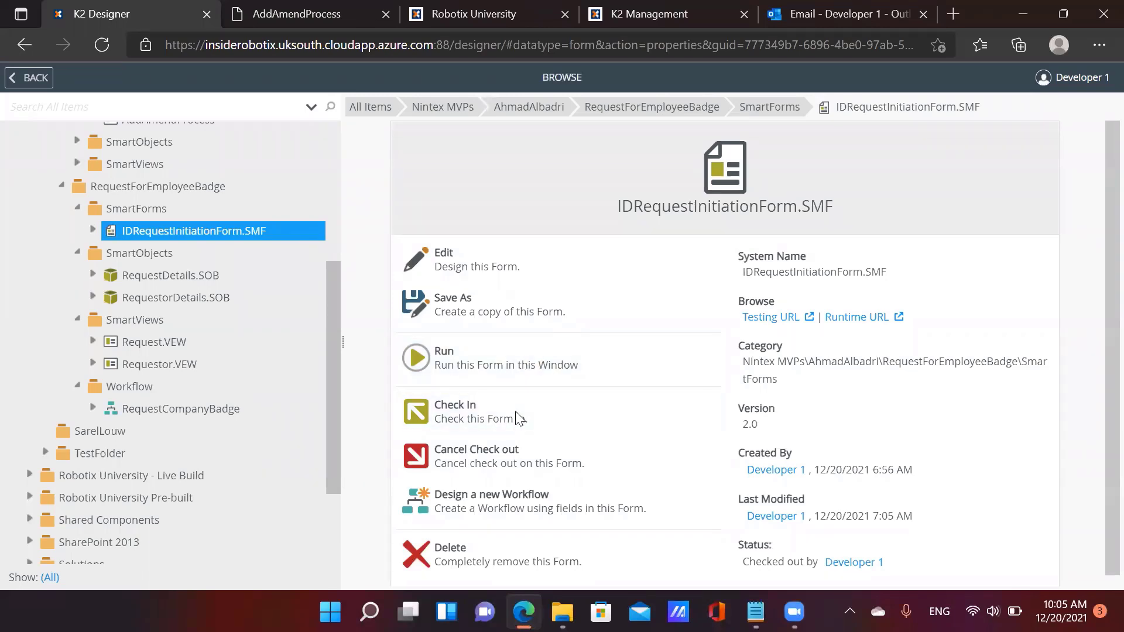
Copy the form's name and bring up the New choices in the SmartForms folder
left_click_drag(838, 210, 619, 207)
key("ctrl+c")
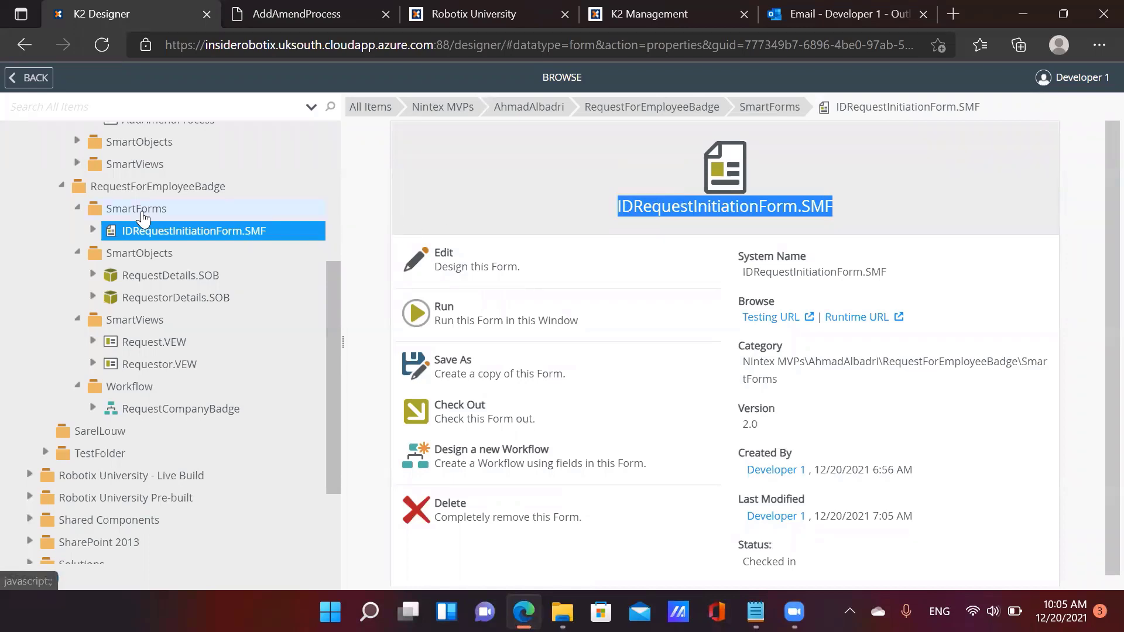
left_click(141, 212)
left_click(376, 133)
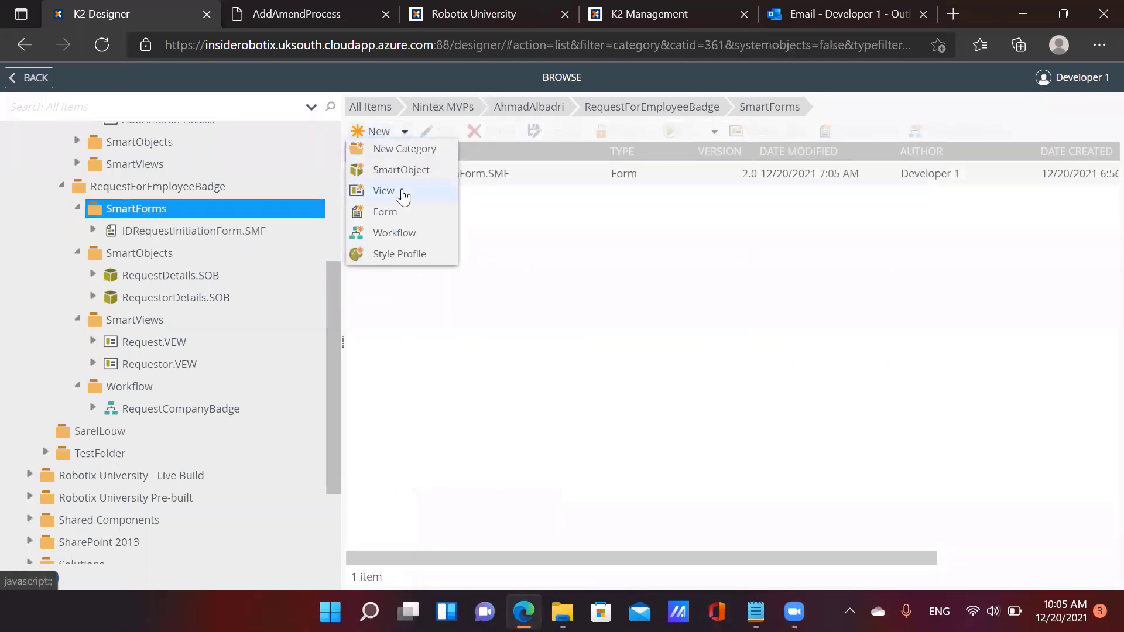
Create form IDRequestActionForm.SMF by pasting the old name and swapping InitiationForm for ActionForm
left_click(403, 212)
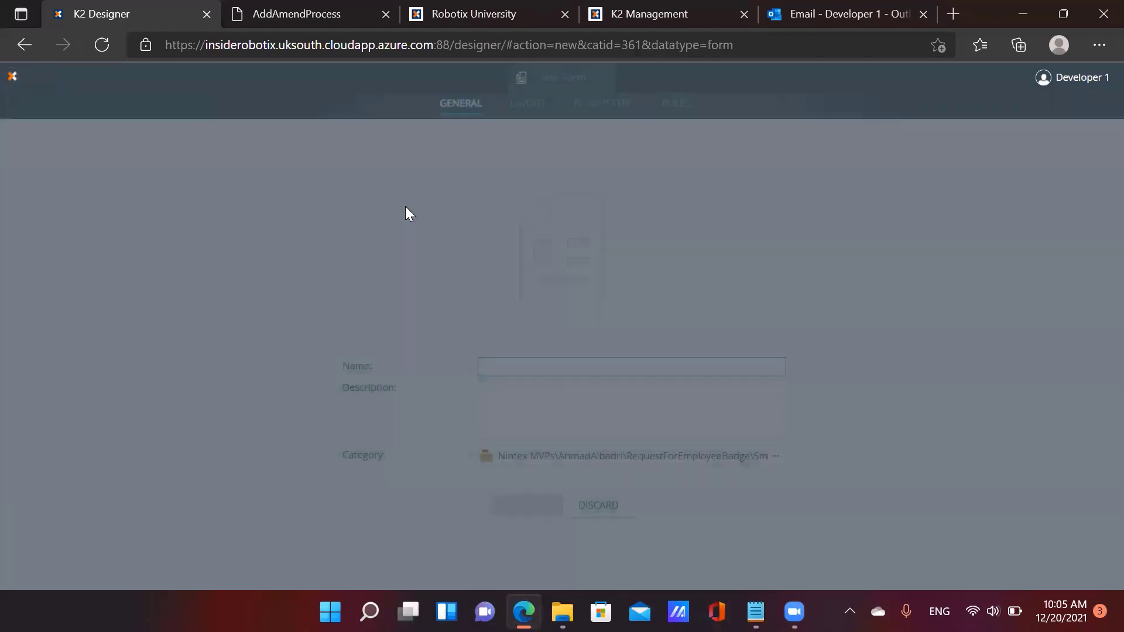
key("ctrl+v")
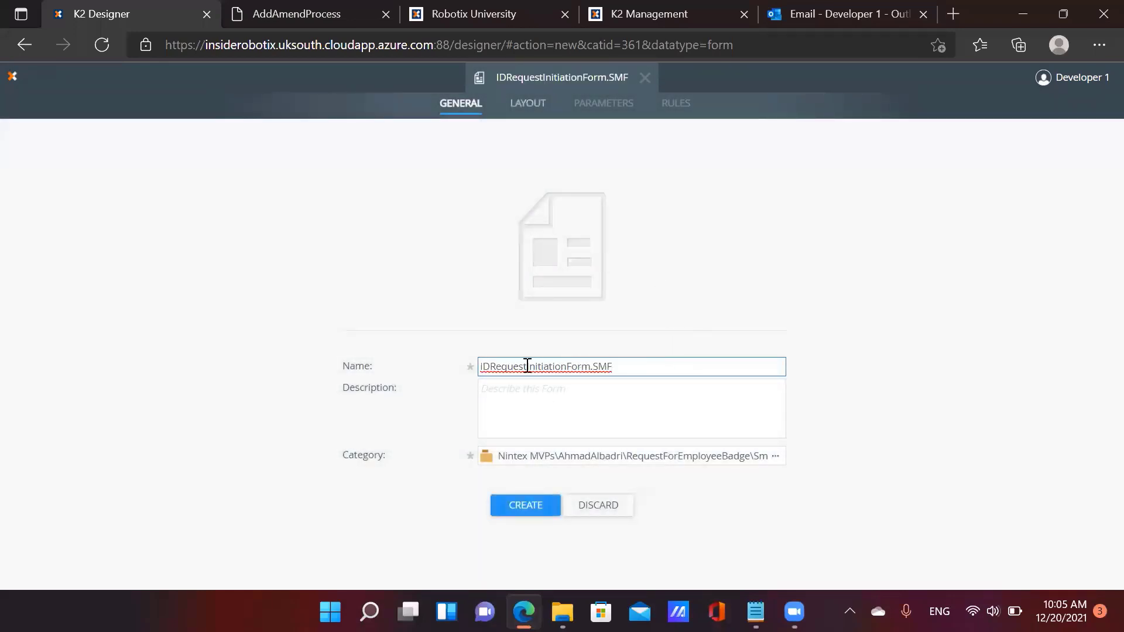
left_click_drag(524, 366, 573, 367)
key("BackSpace")
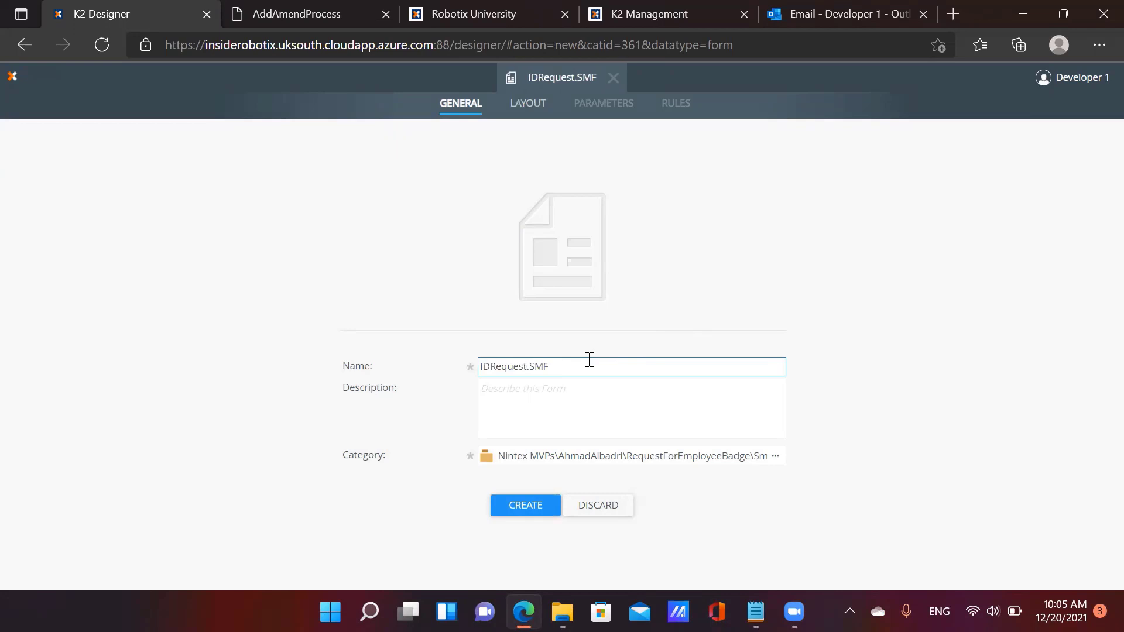
type("tActionForm")
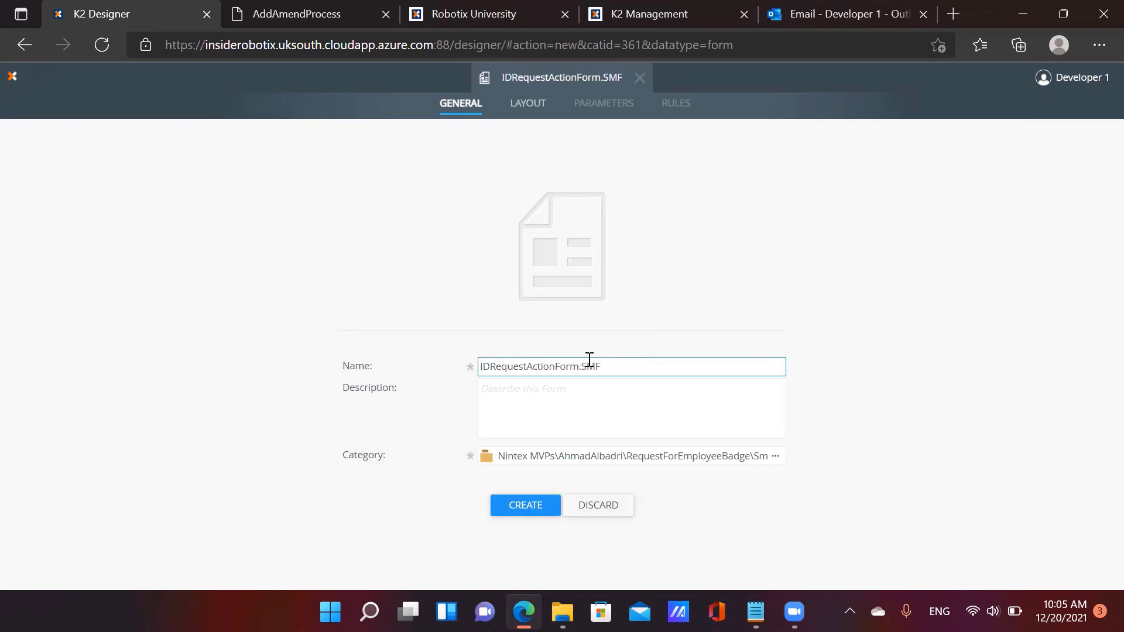
left_click(548, 505)
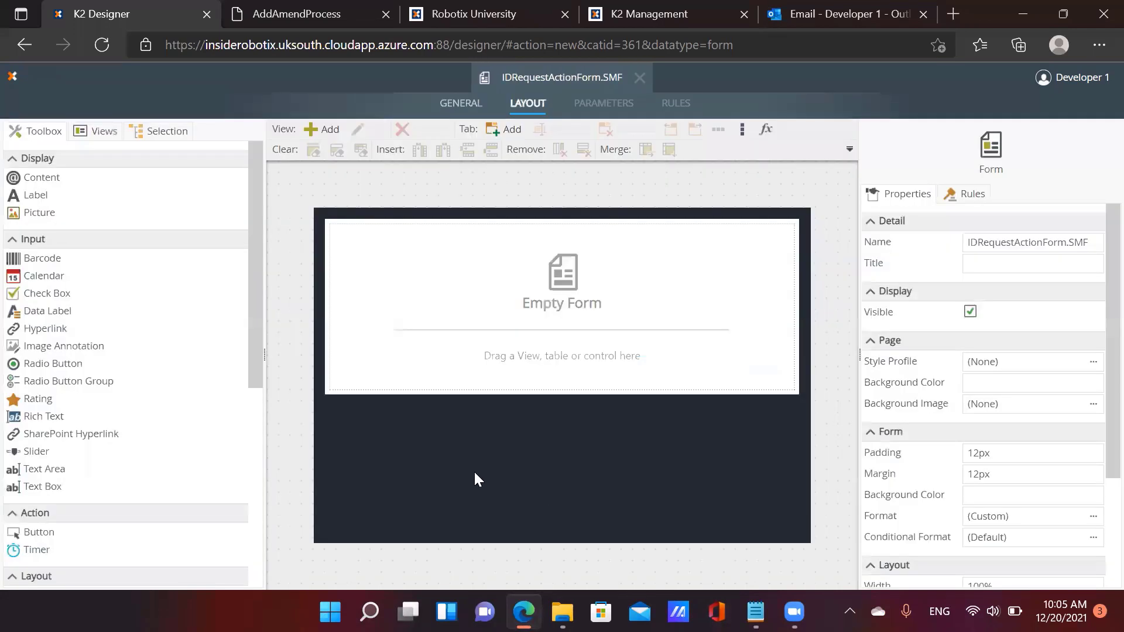
Add the ProcessCommon Header, ProcessInstance, Attachment, ActionHistory and Action views to the form
left_click(100, 131)
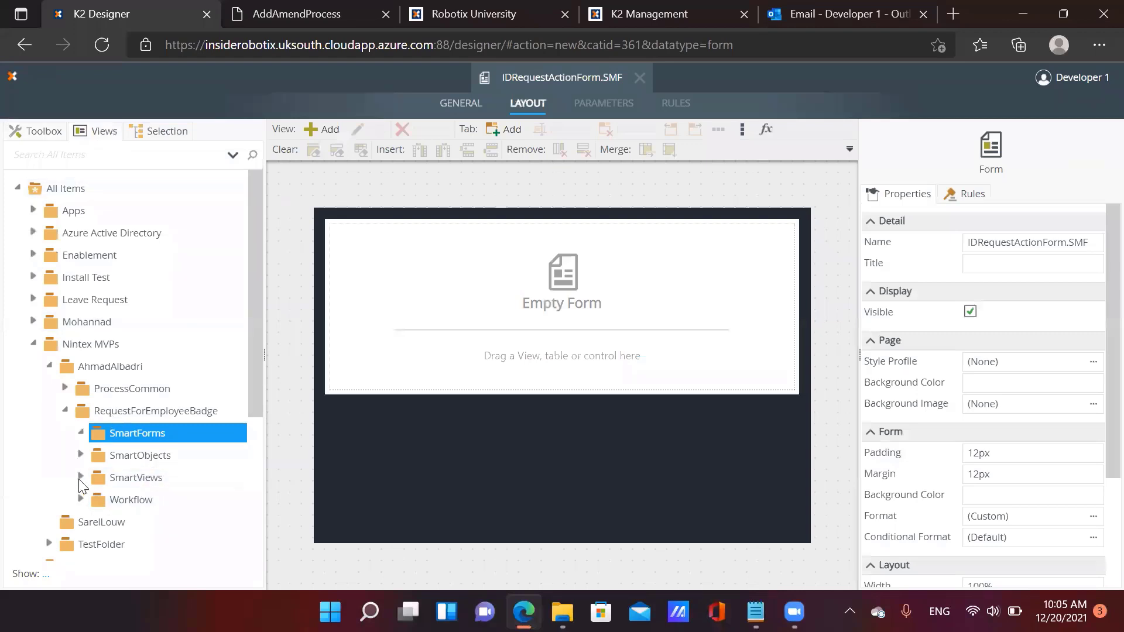
left_click(65, 388)
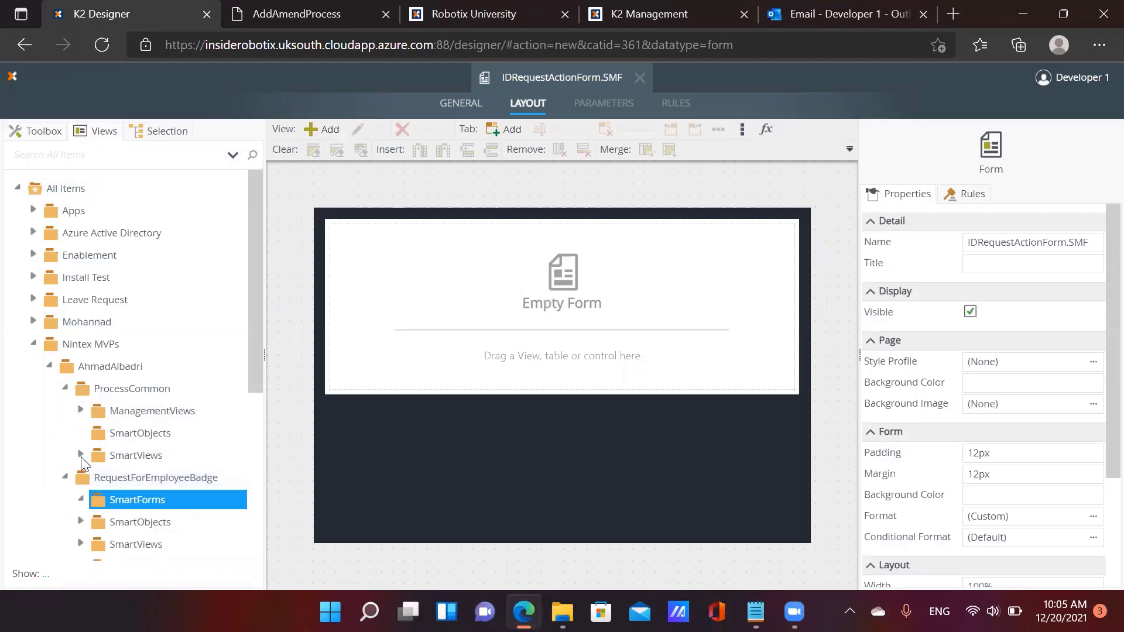
left_click(81, 455)
scroll(147, 472, "down", 2)
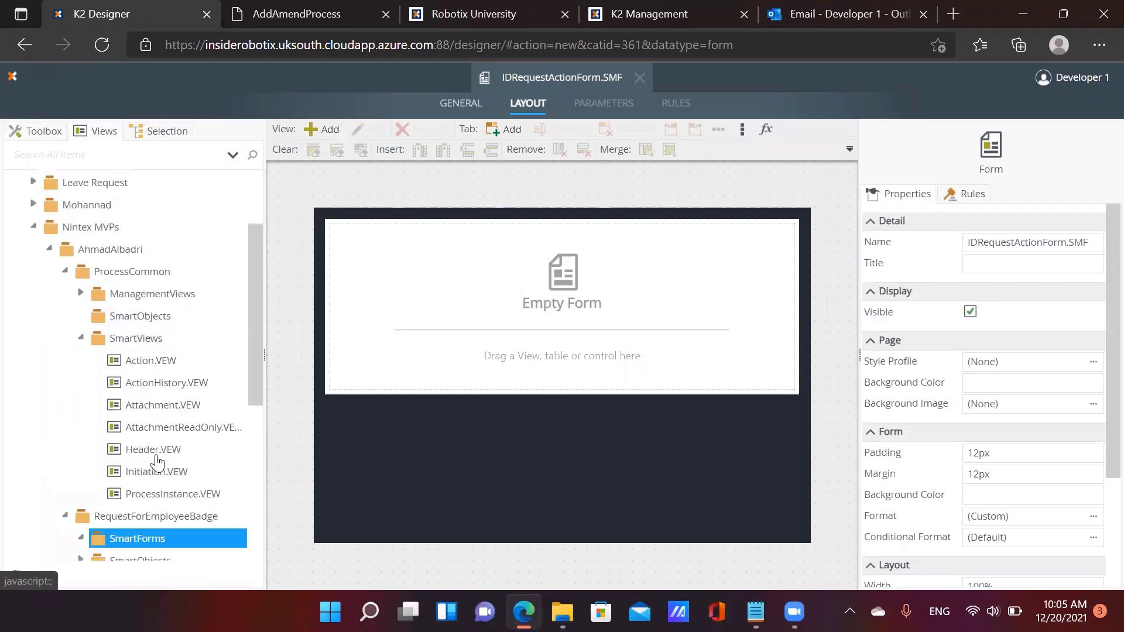
left_click_drag(153, 450, 364, 384)
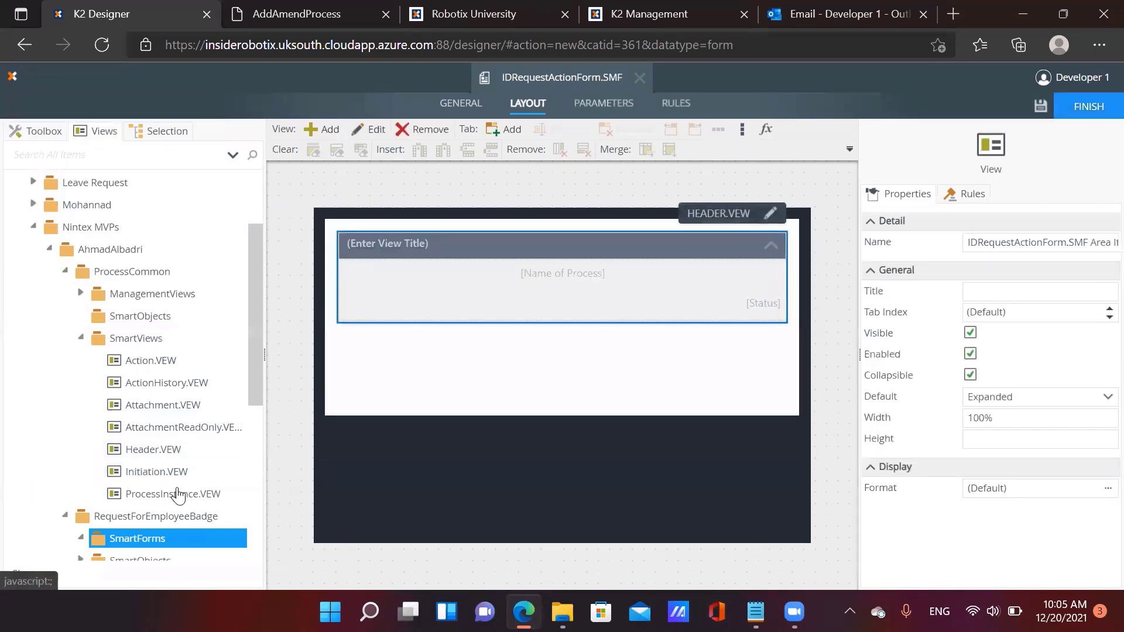
left_click_drag(231, 493, 440, 387)
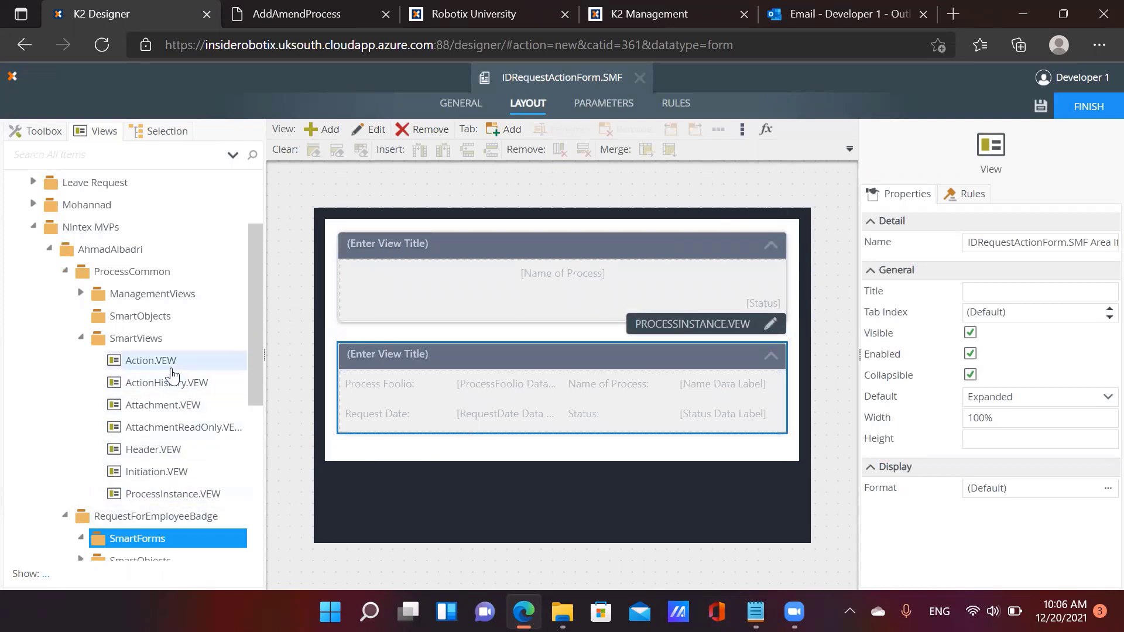
left_click_drag(178, 413, 544, 585)
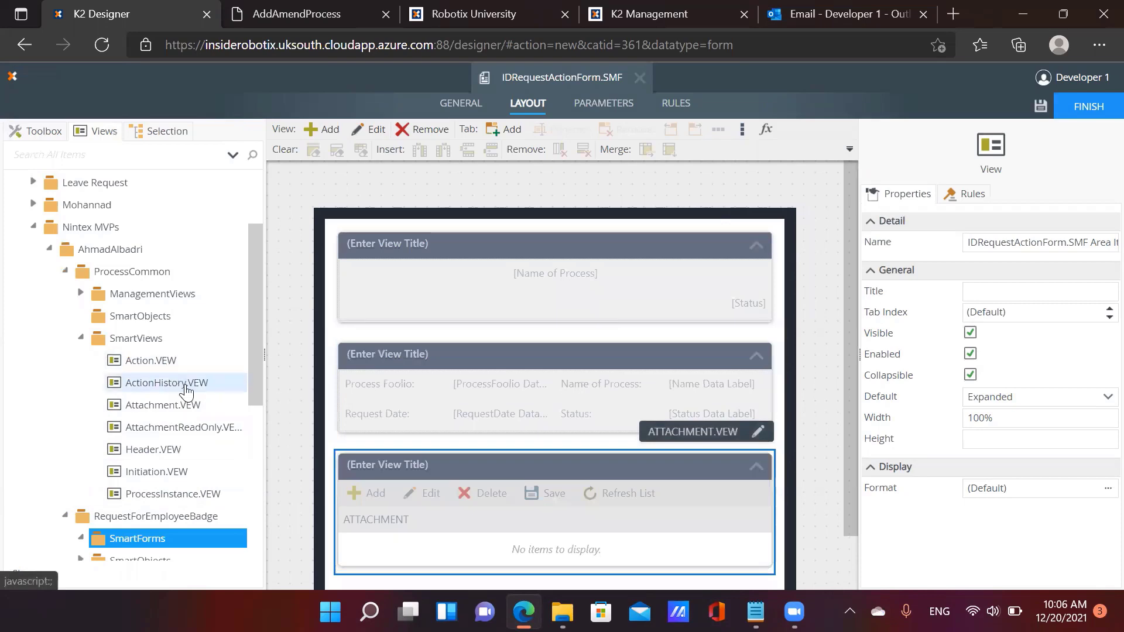
left_click_drag(179, 387, 500, 519)
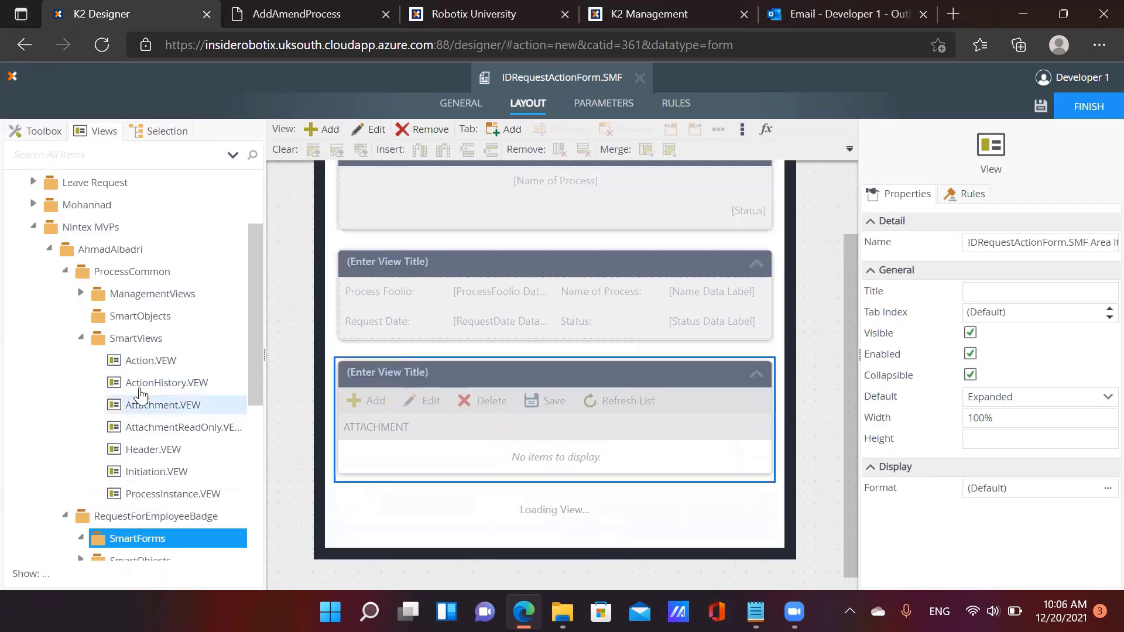
left_click_drag(158, 367, 472, 501)
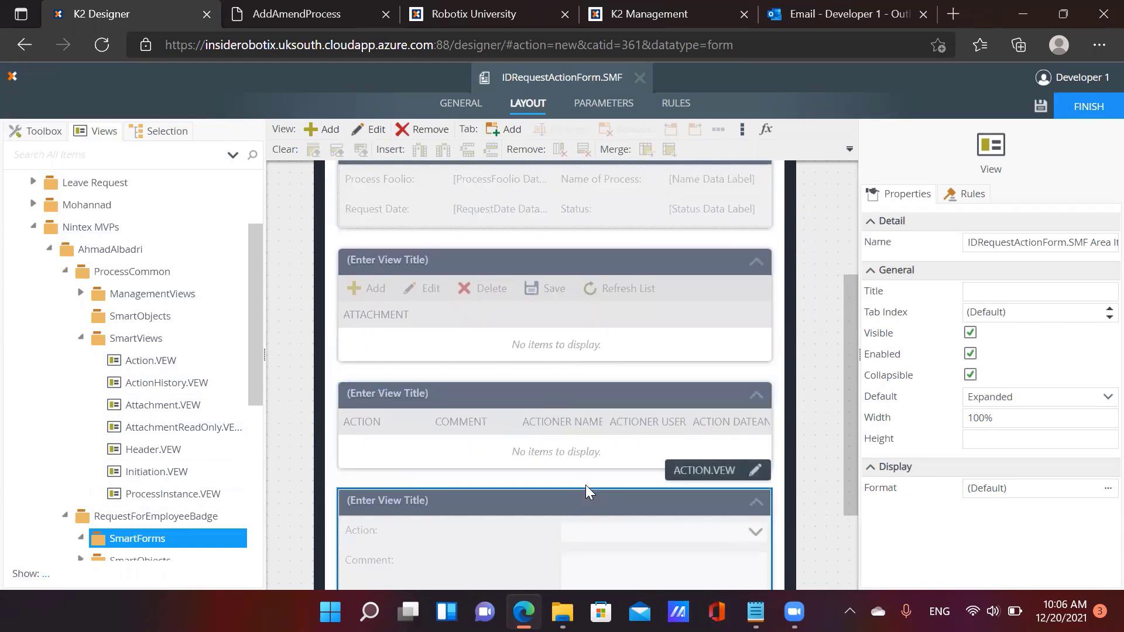
scroll(153, 499, "down", 2)
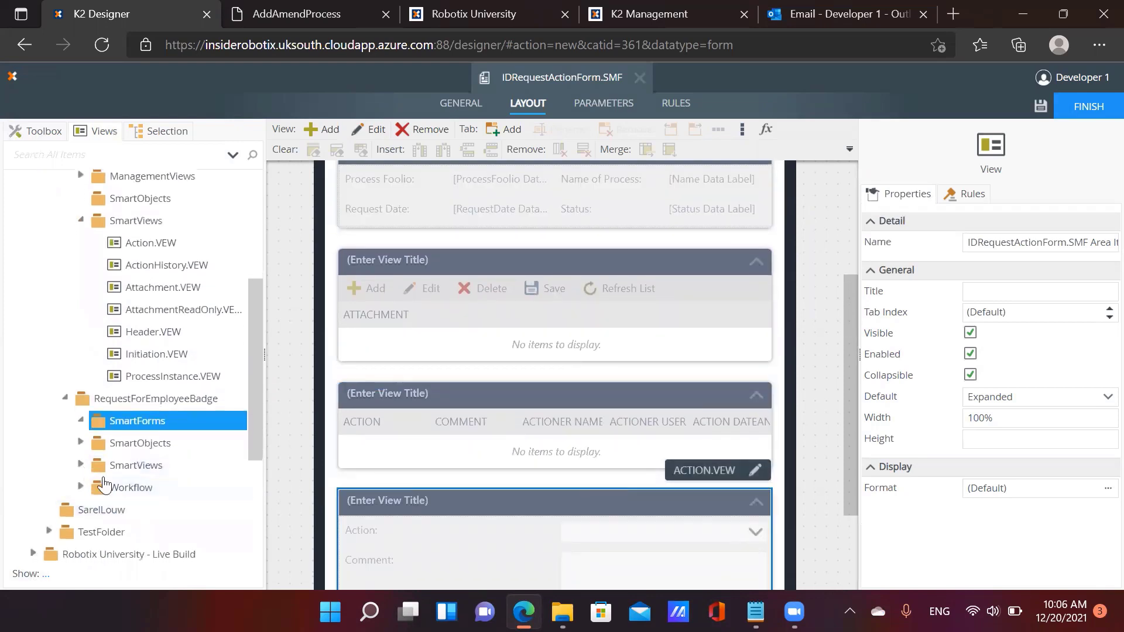
Add the Requestor and Request views from the RequestForEmployeeBadge folder
left_click(101, 468)
left_click_drag(160, 521, 464, 506)
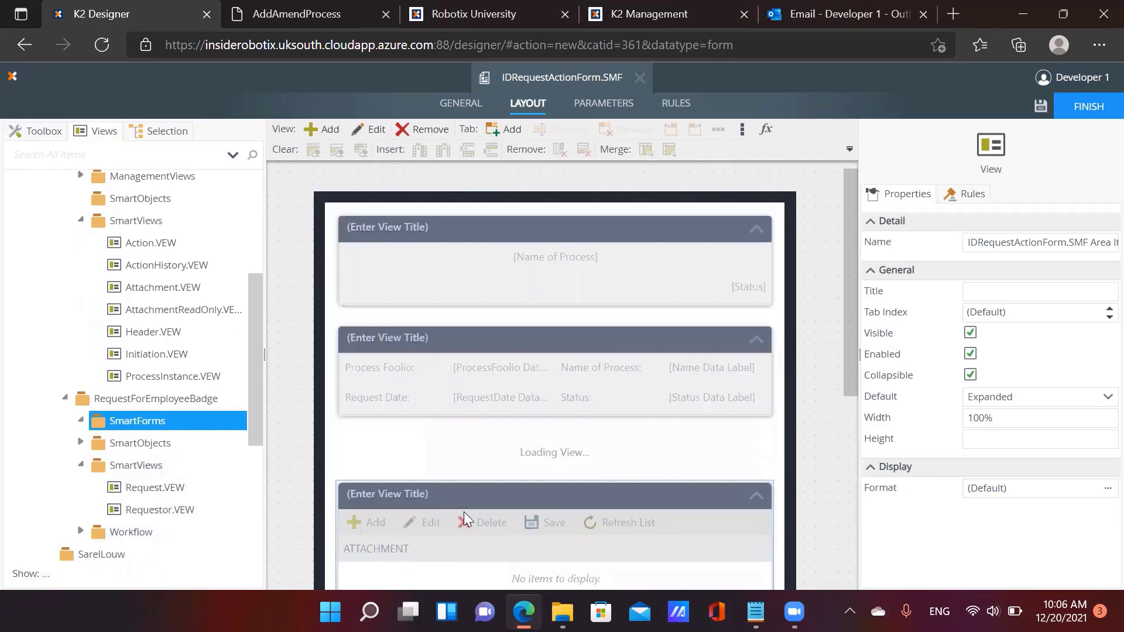
left_click_drag(181, 489, 448, 391)
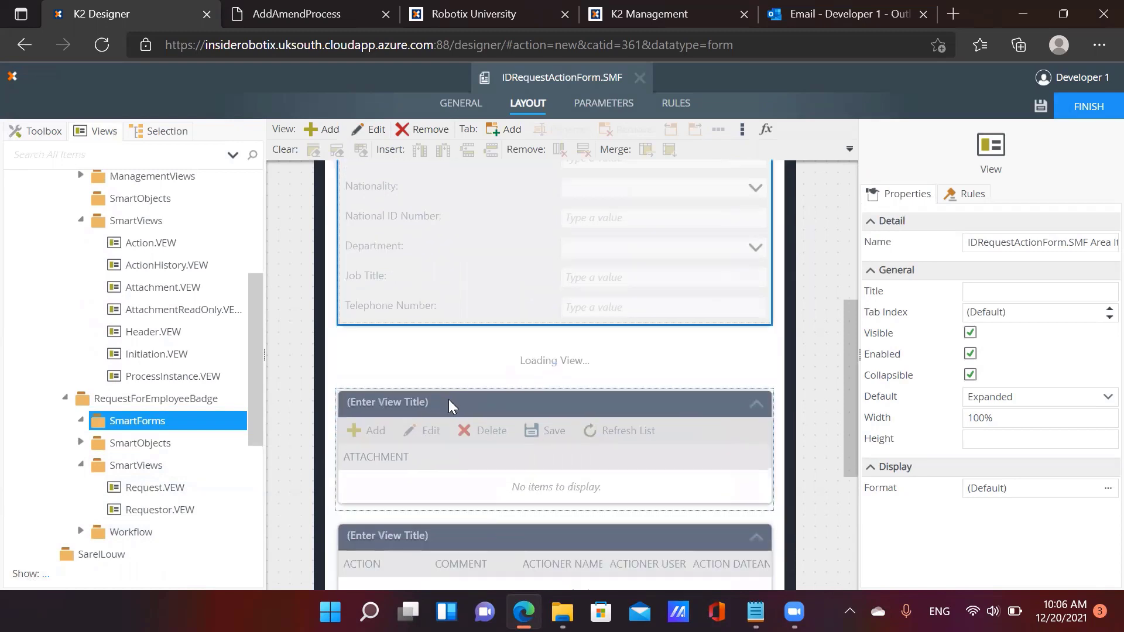
Turn off Collapsible for the Header, ProcessInstance, Requestor and Request views
scroll(517, 428, "up", 6)
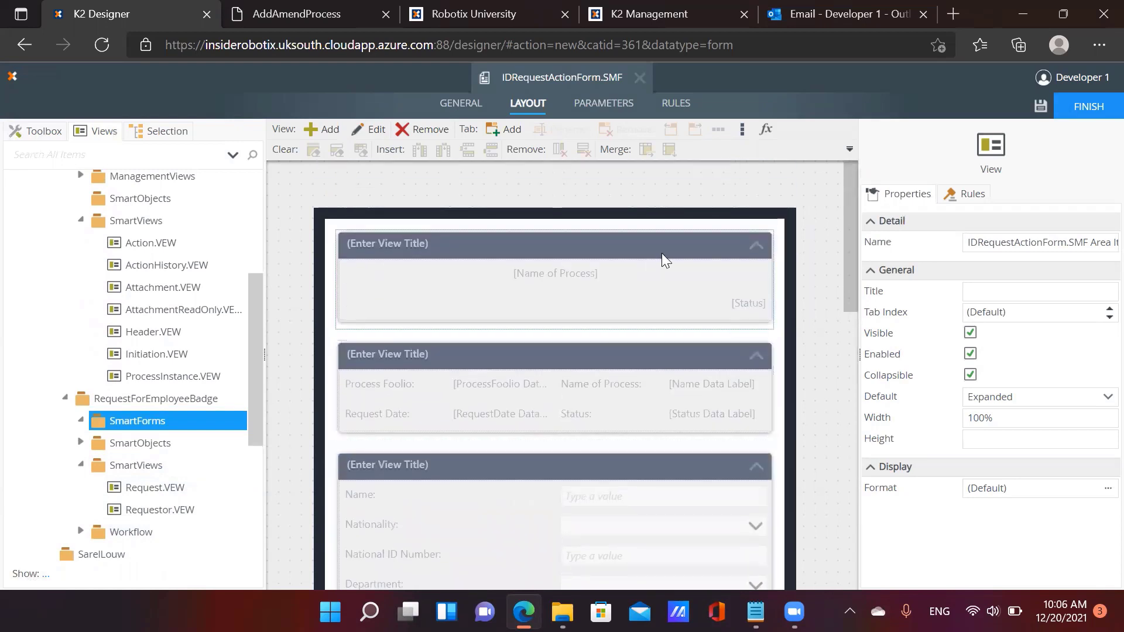
left_click(664, 301)
left_click(970, 375)
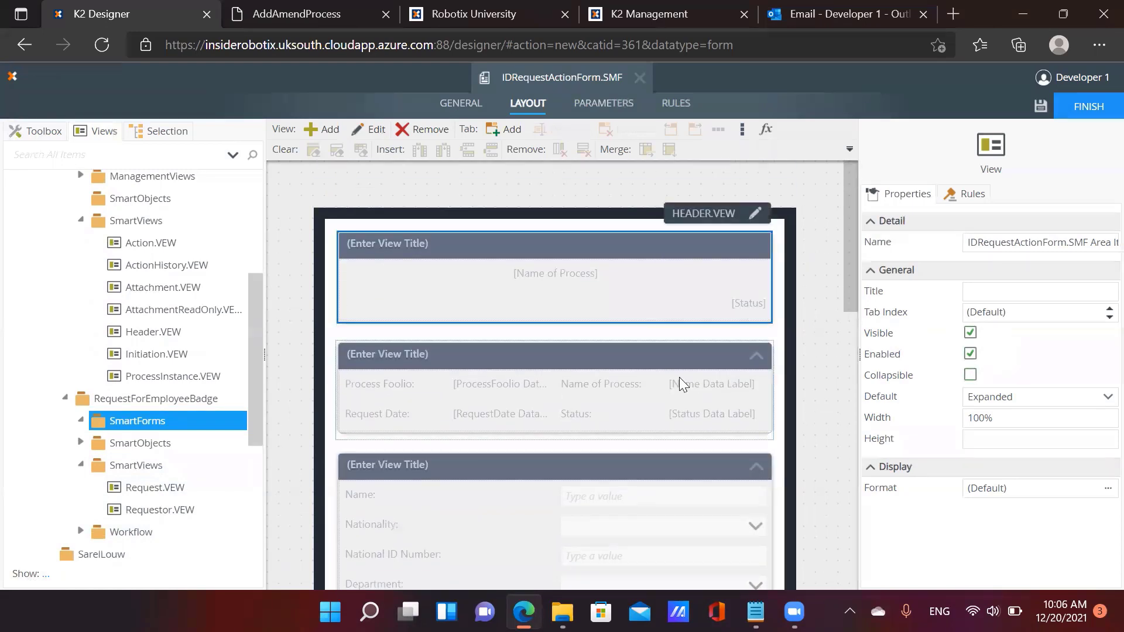
left_click(679, 377)
left_click(973, 376)
left_click(679, 486)
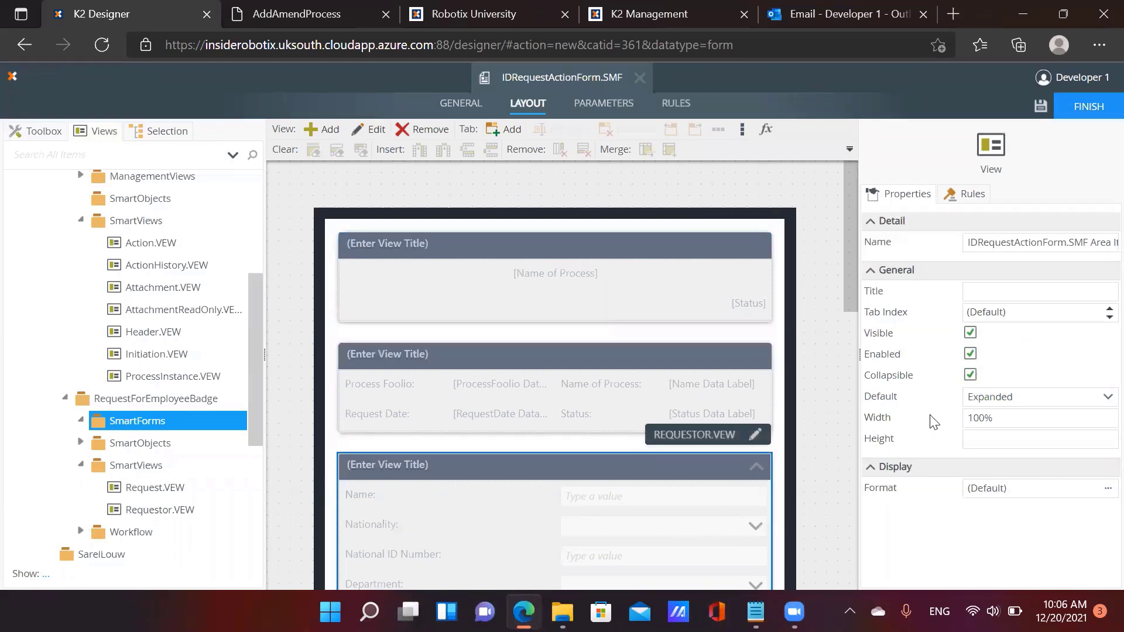
left_click(969, 375)
scroll(598, 438, "down", 3)
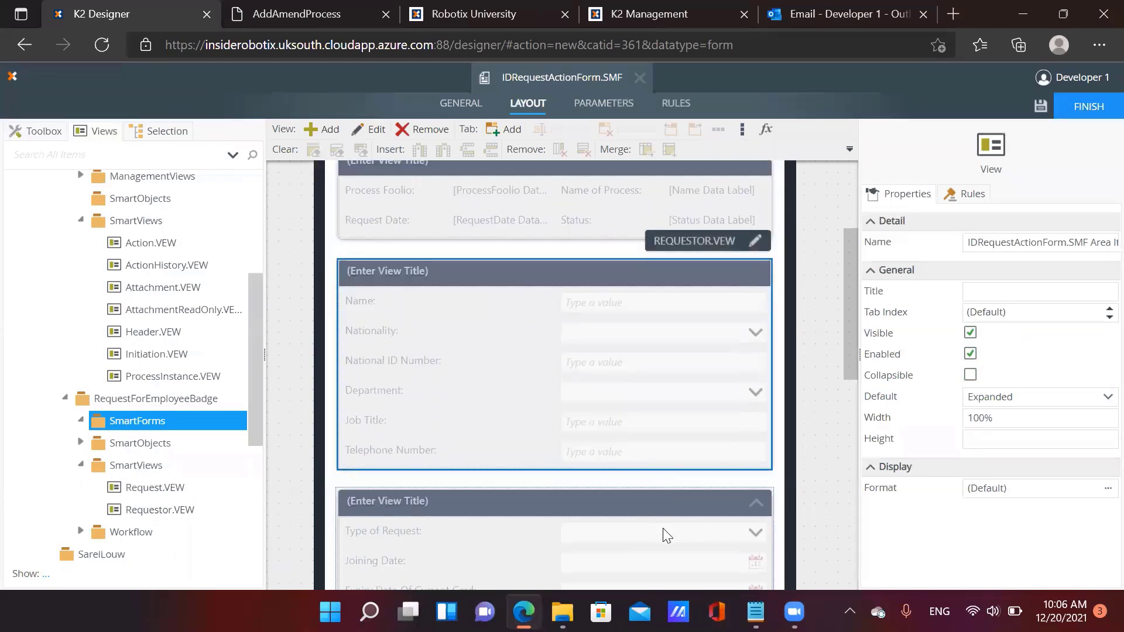
left_click(665, 532)
left_click(970, 375)
Turn off Collapsible for the Attachment, ActionHistory and Action views
scroll(595, 472, "down", 4)
left_click(597, 473)
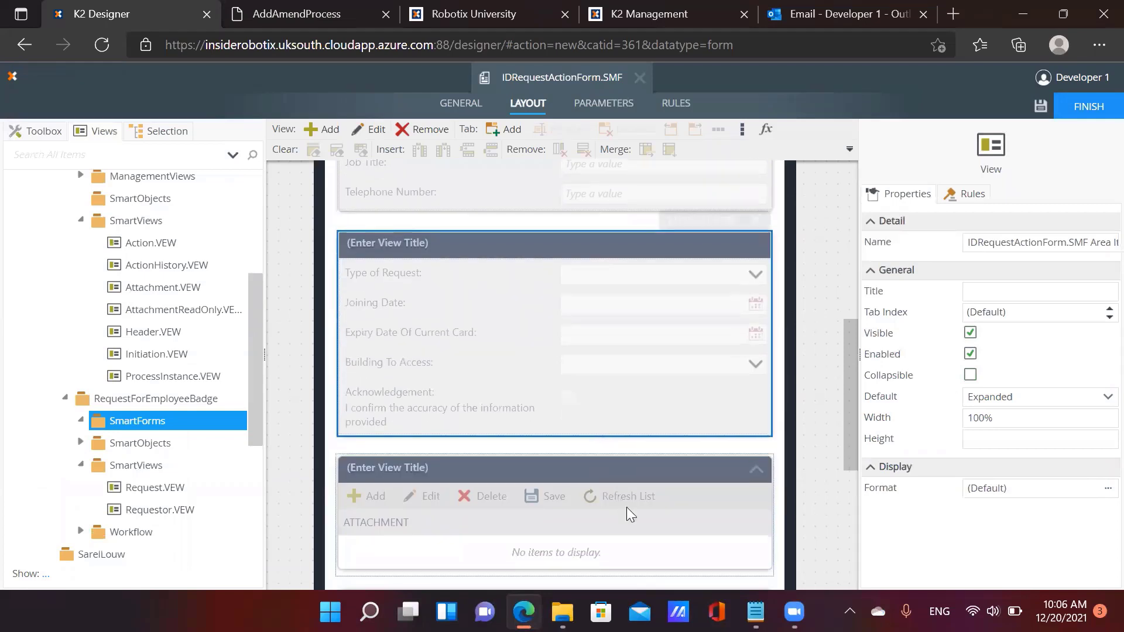
left_click(970, 375)
scroll(660, 404, "down", 3)
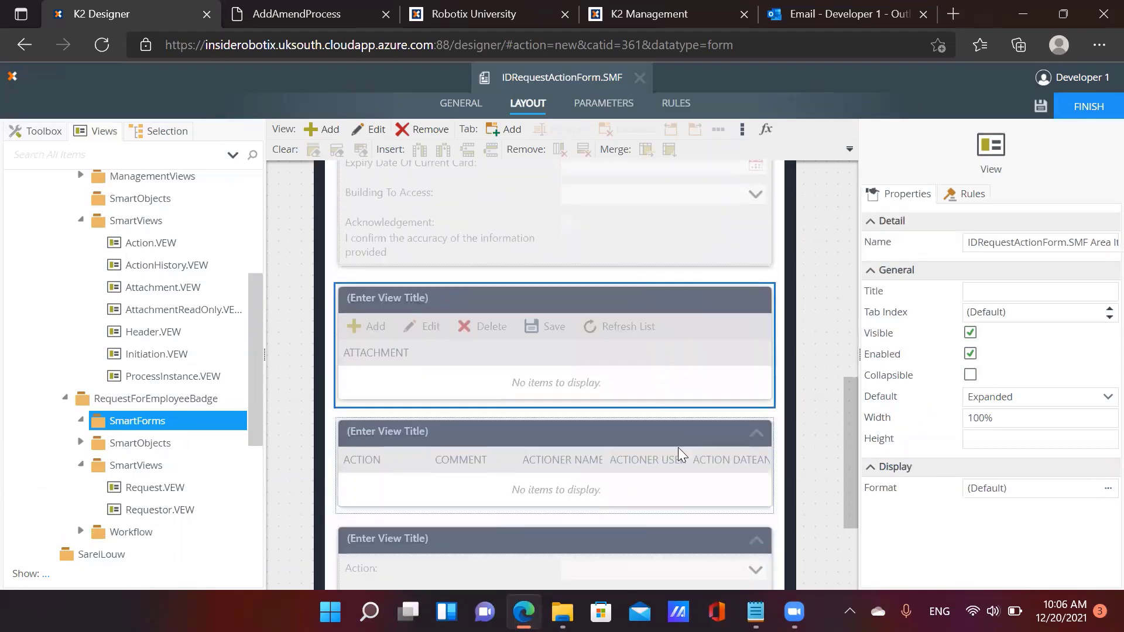
left_click(678, 447)
left_click(970, 375)
scroll(631, 459, "down", 3)
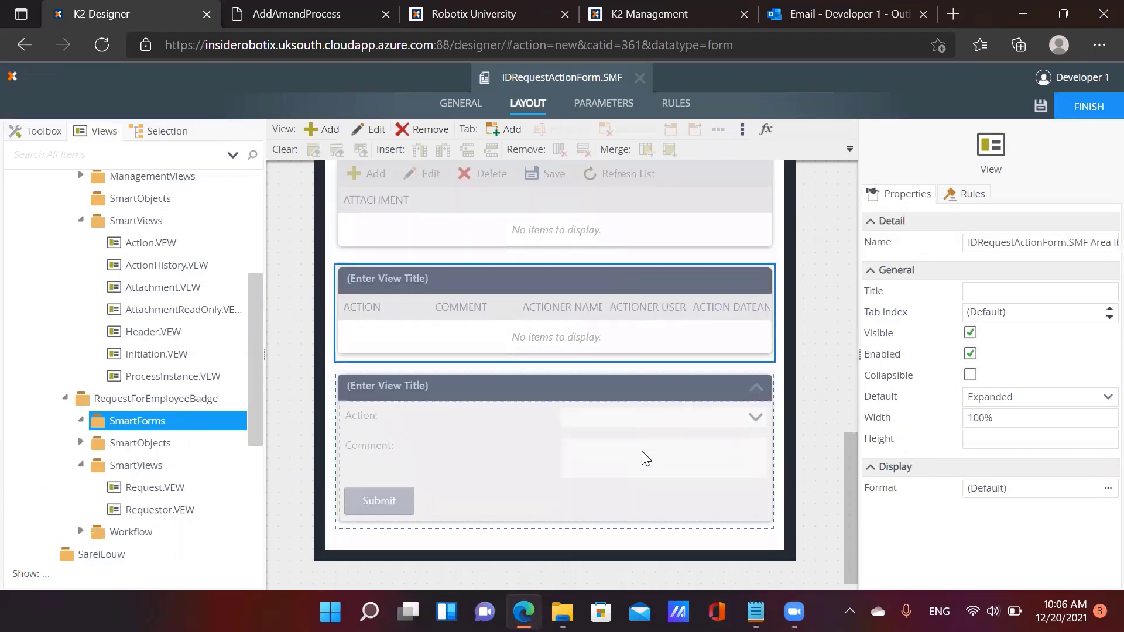
left_click(642, 457)
left_click(971, 376)
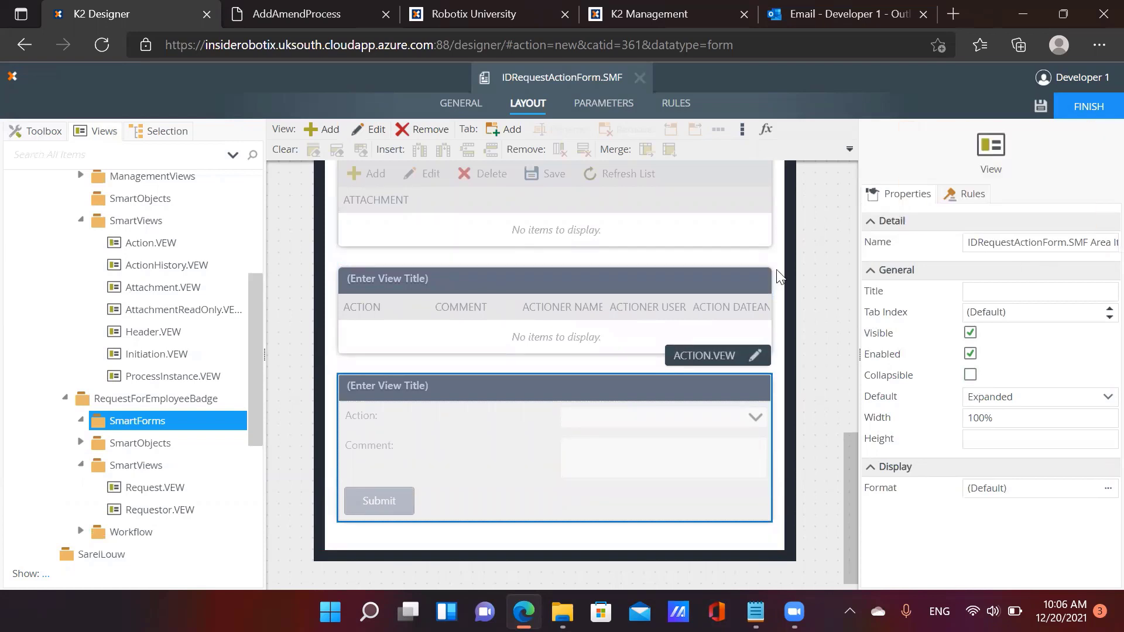
scroll(676, 345, "up", 10)
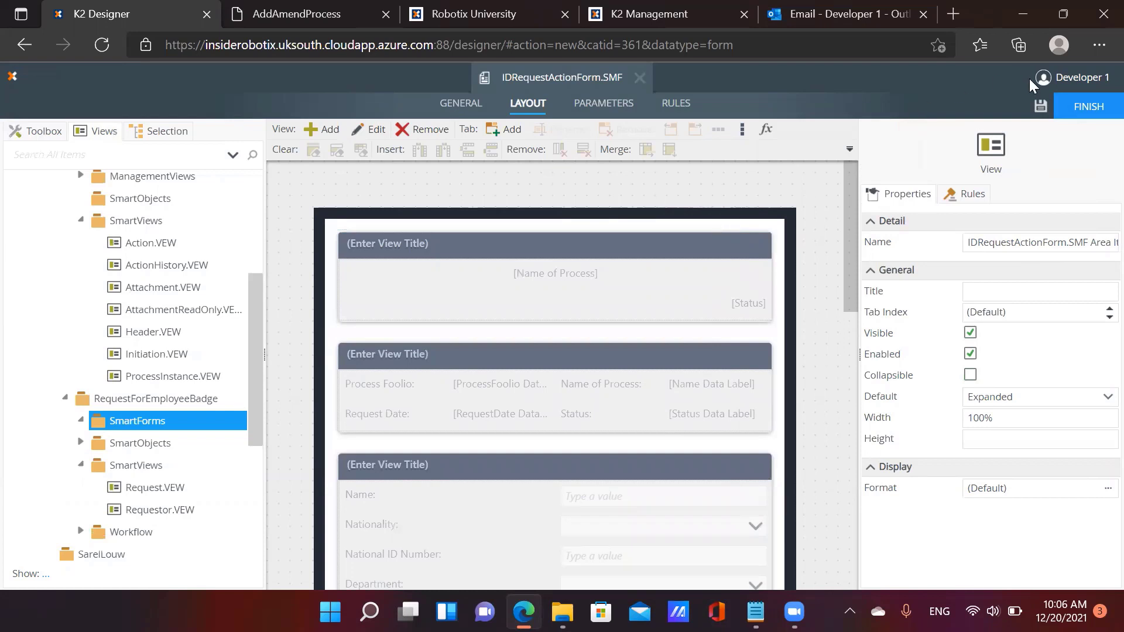
Add form parameter ProcessInstanceID with data type Number, then show the form's rules
left_click(614, 111)
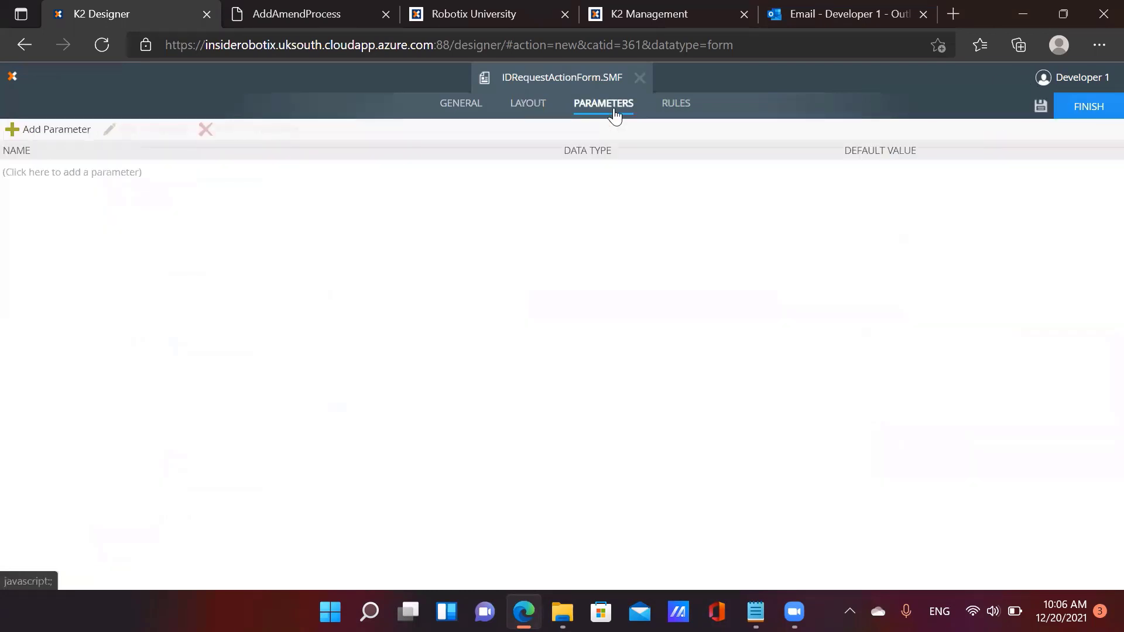
left_click(69, 135)
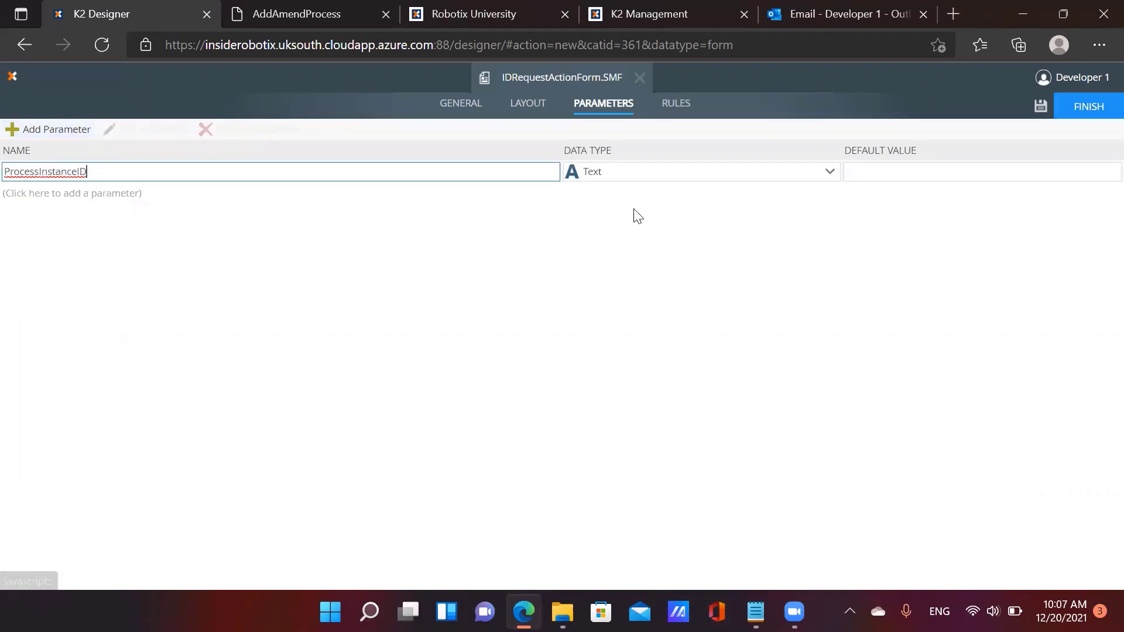
left_click(632, 177)
left_click(625, 228)
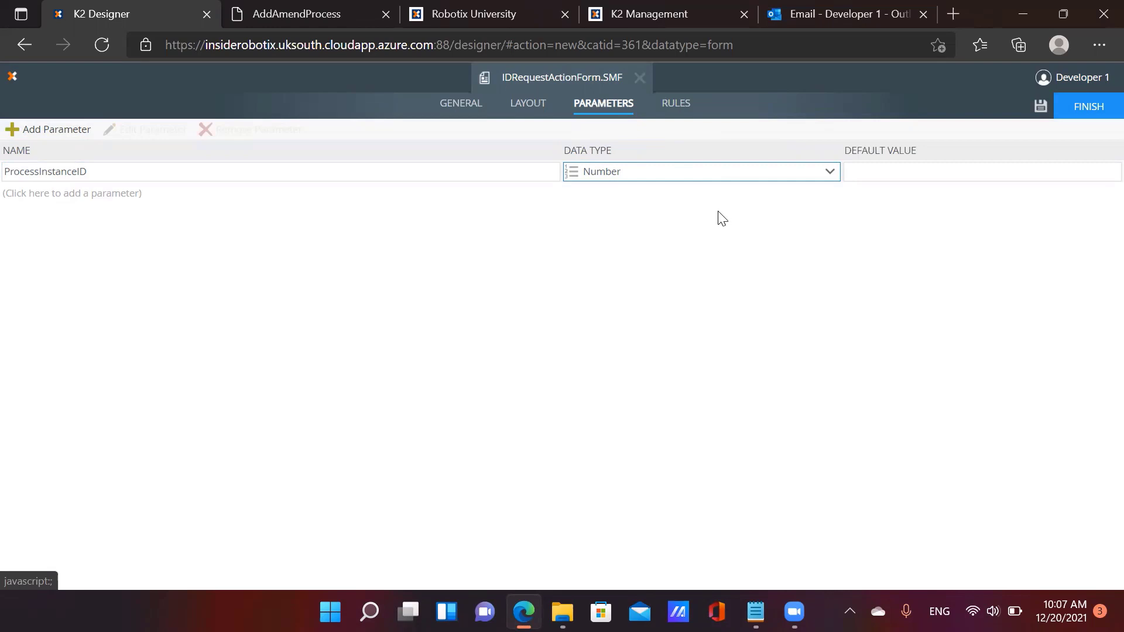
left_click(674, 111)
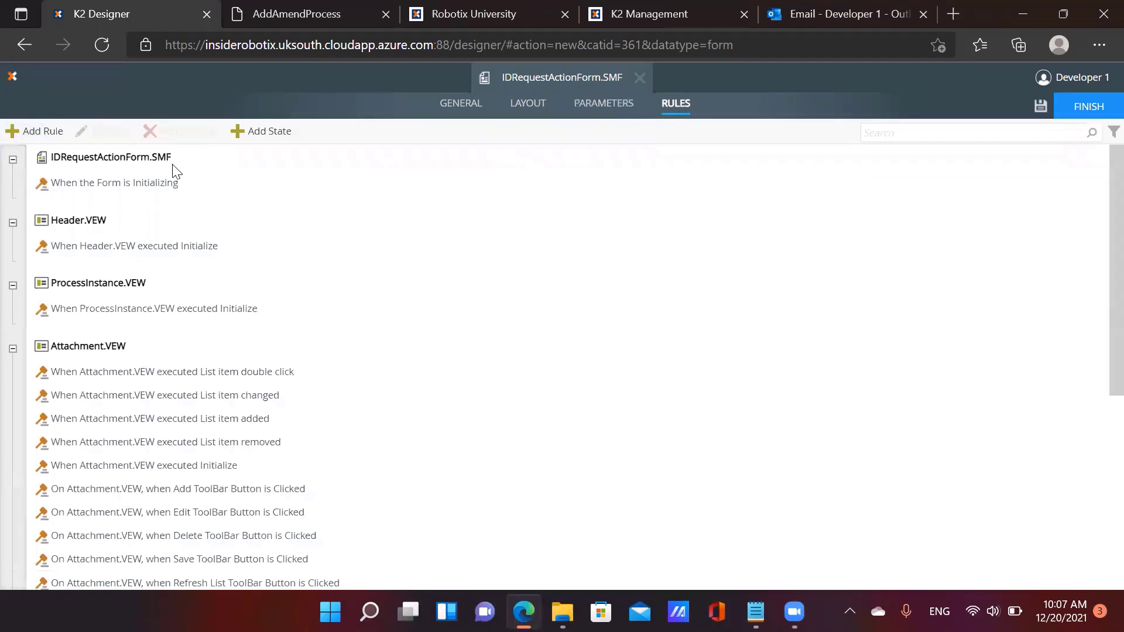
In the Initializing rule, add an Open a worklist item action and move it first
left_click(150, 192)
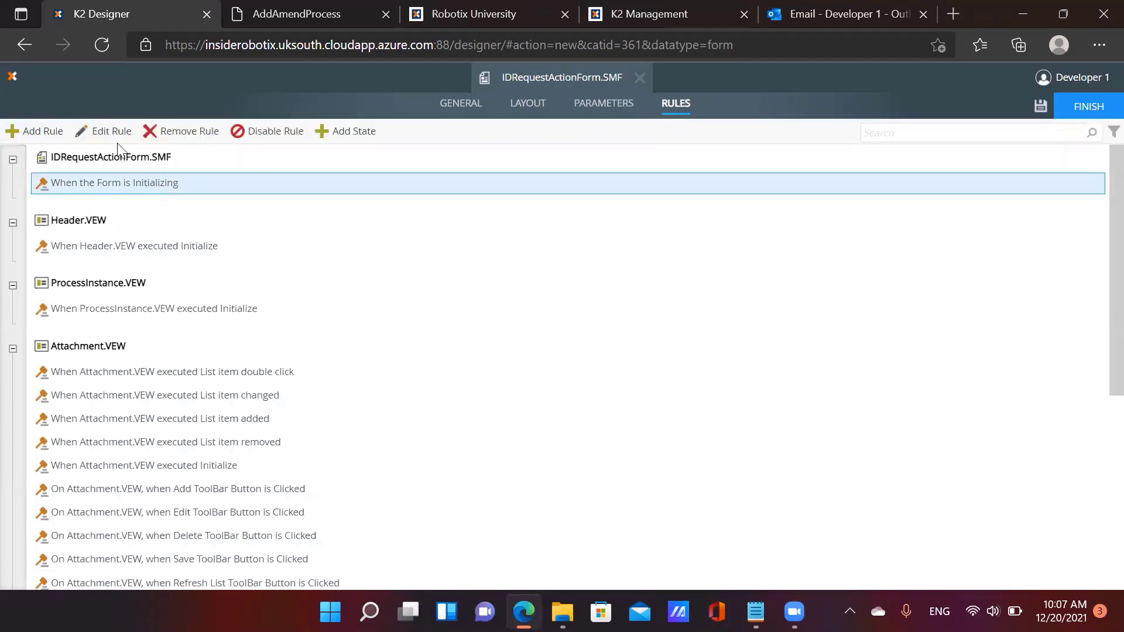
left_click(111, 132)
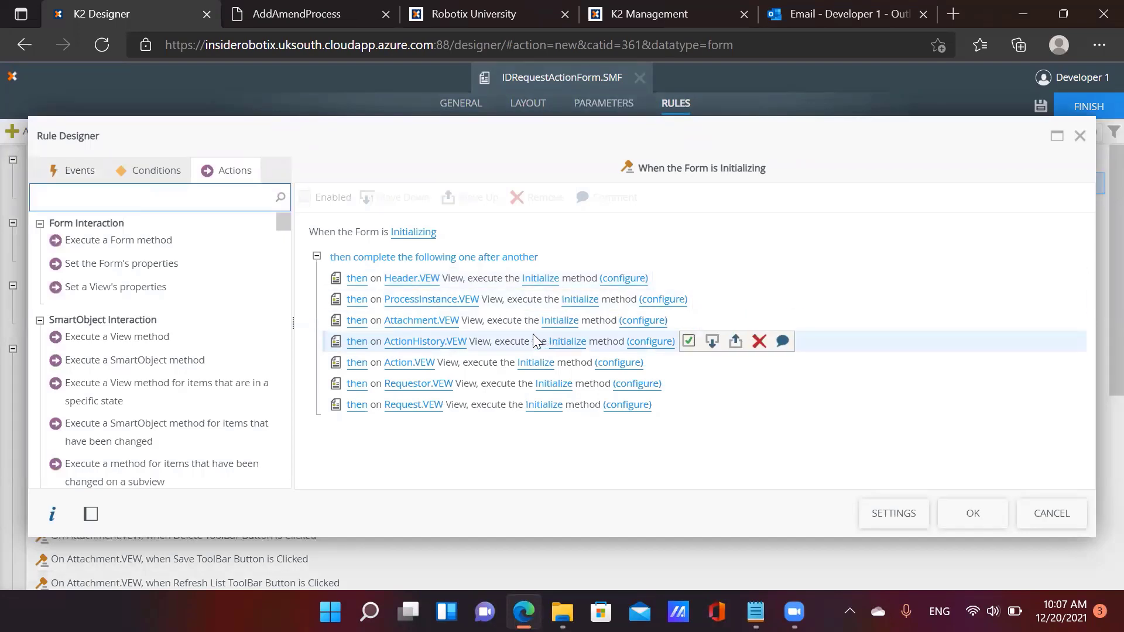
left_click(484, 285)
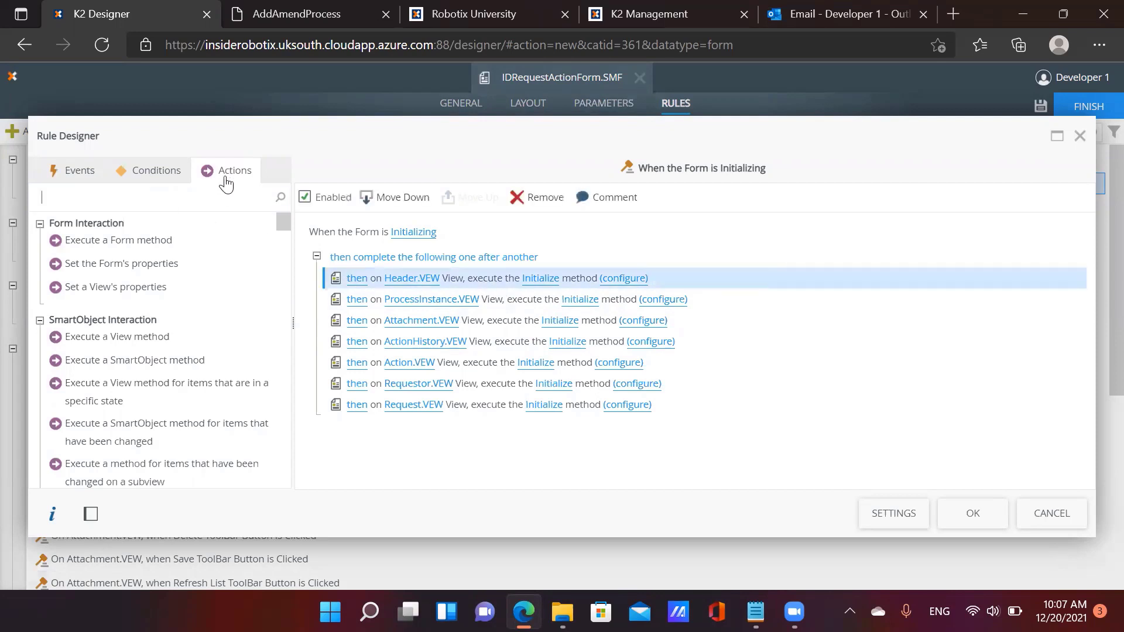
left_click(216, 194)
type("open a work")
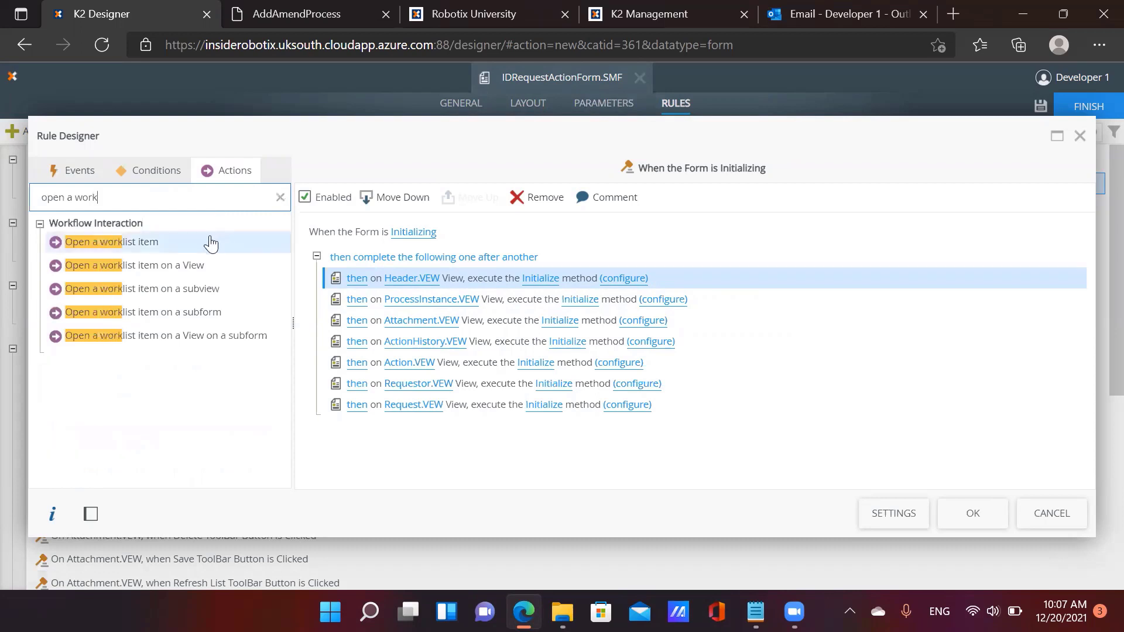
double_click(212, 241)
left_click(381, 301)
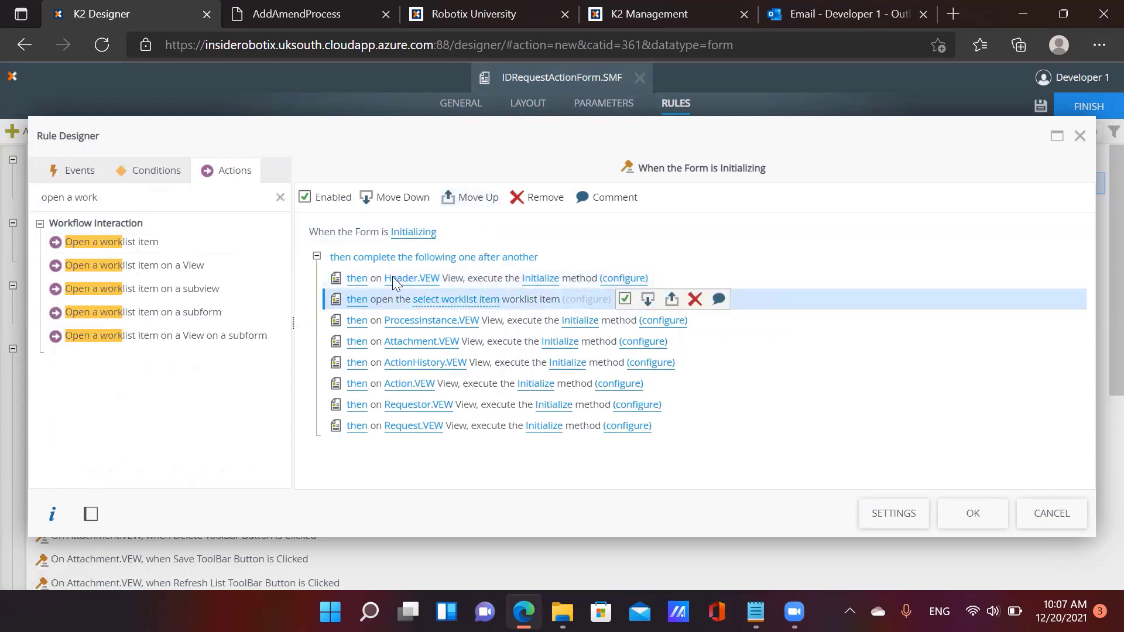
left_click(463, 202)
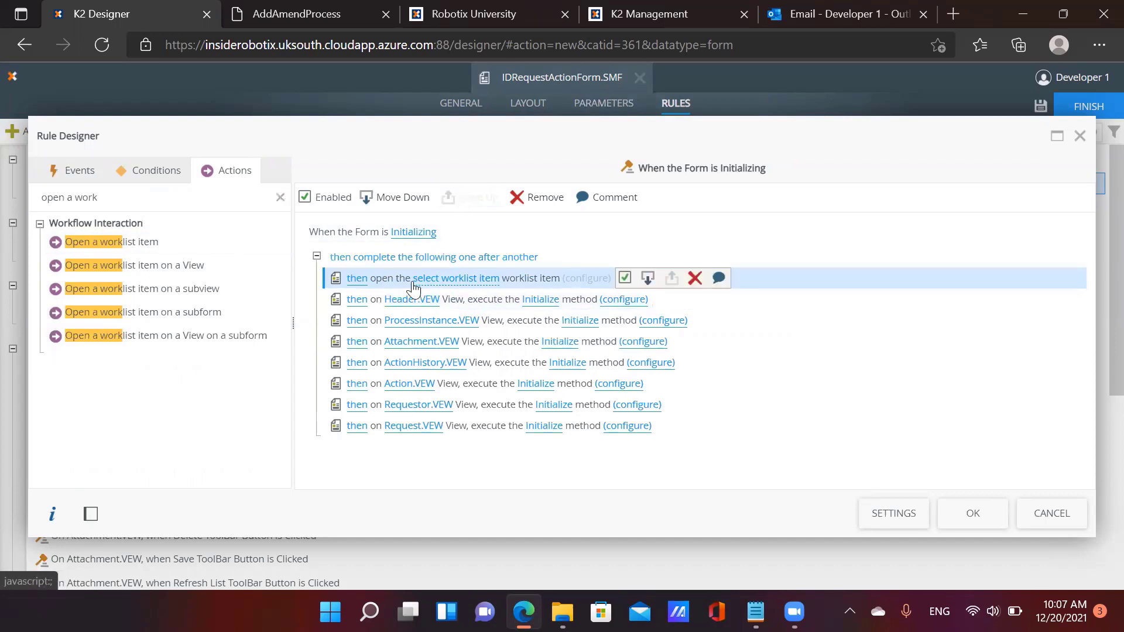
Choose RequestCompanyBadge's Manager Approval Task as the worklist item to open
left_click(484, 280)
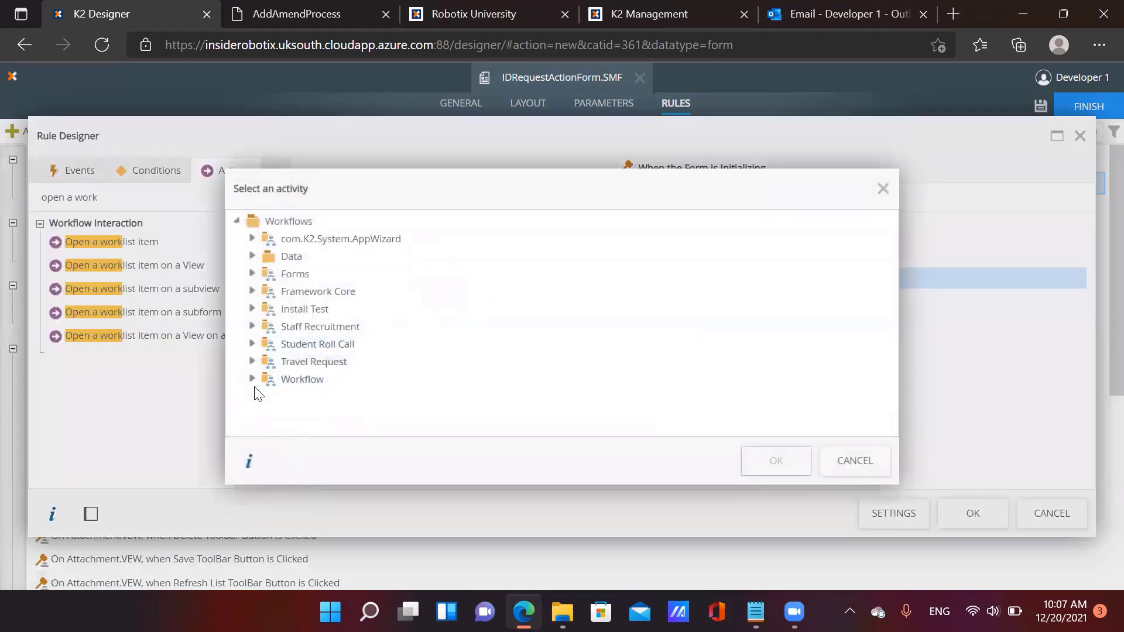
left_click(253, 378)
left_click(268, 396)
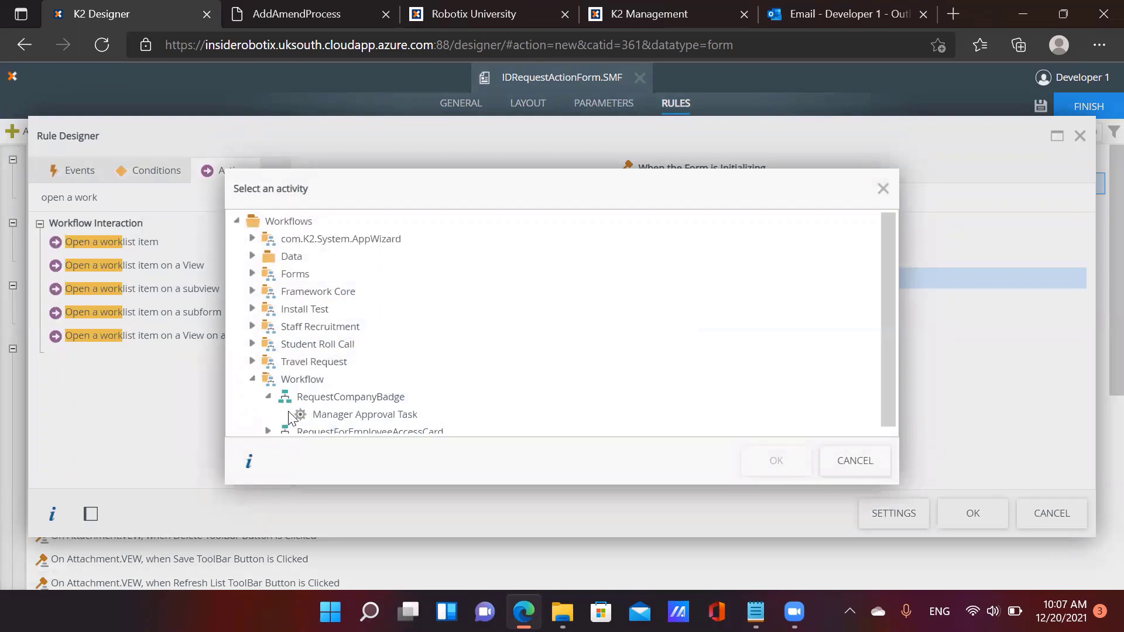
left_click(362, 415)
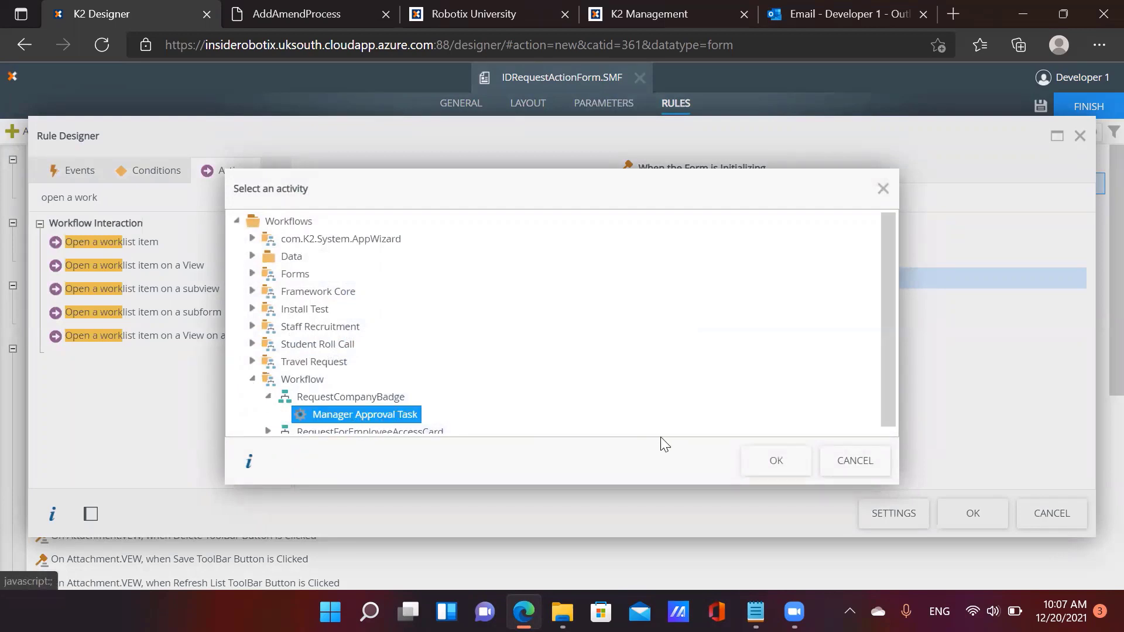
left_click(772, 460)
Cancel the worklist action's mapping and discard the Initializing rule edits
left_click(603, 280)
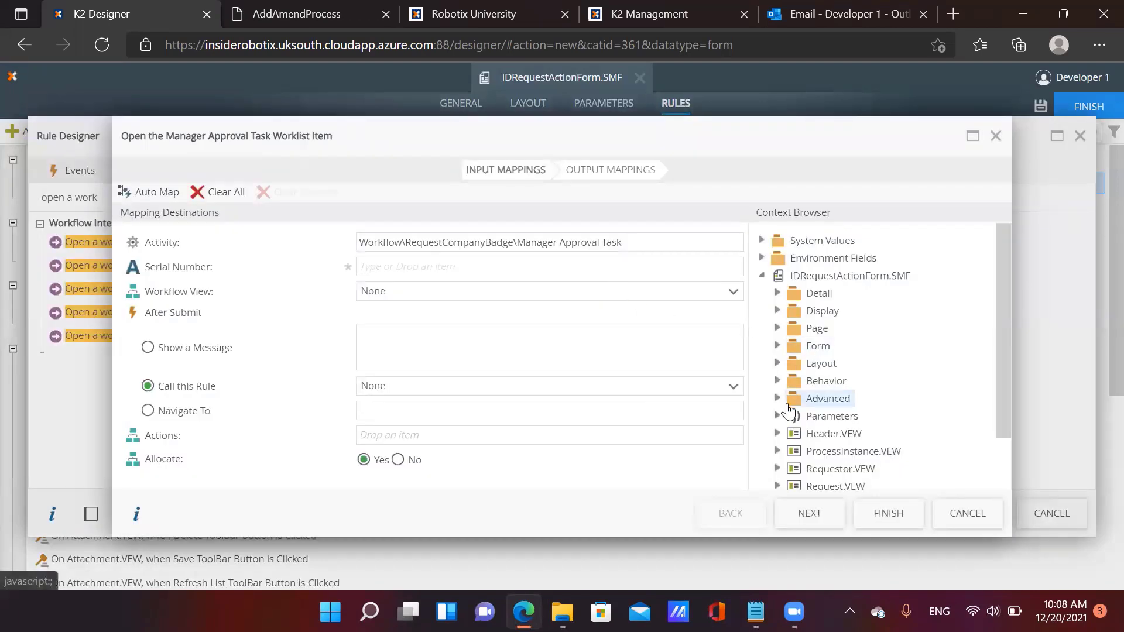
scroll(784, 401, "down", 1)
left_click(778, 376)
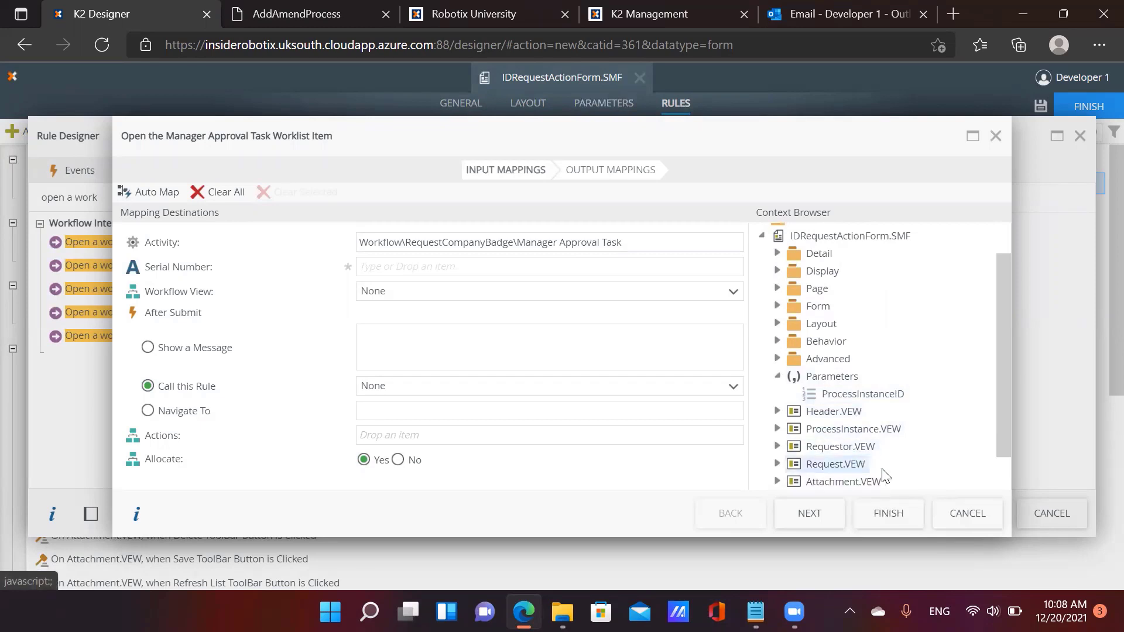
left_click(966, 513)
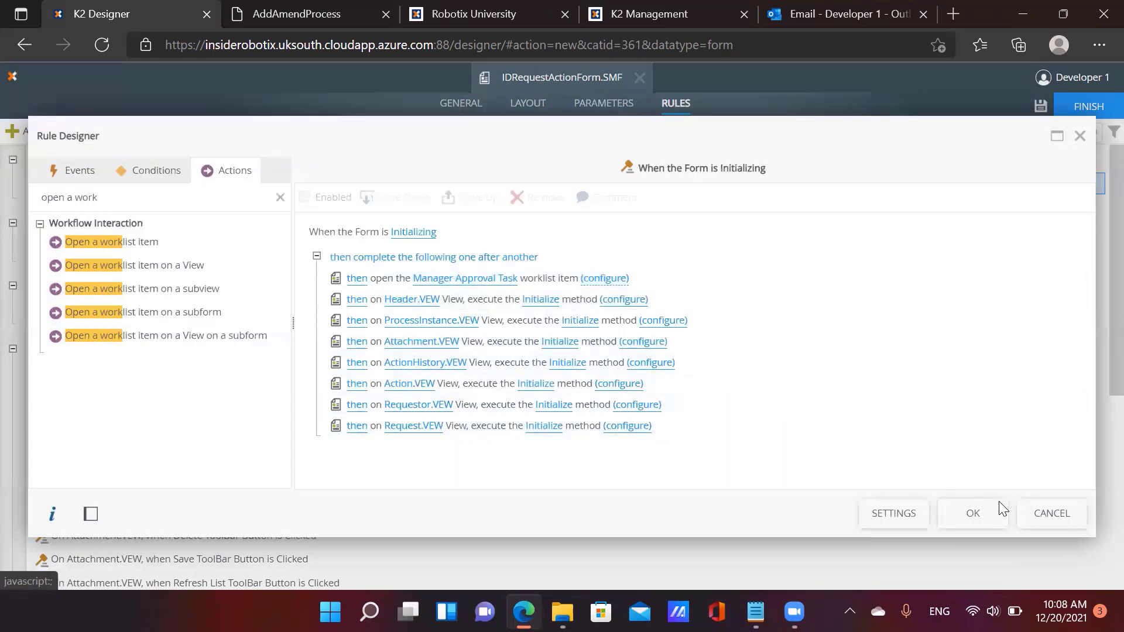
left_click(1051, 513)
left_click(607, 385)
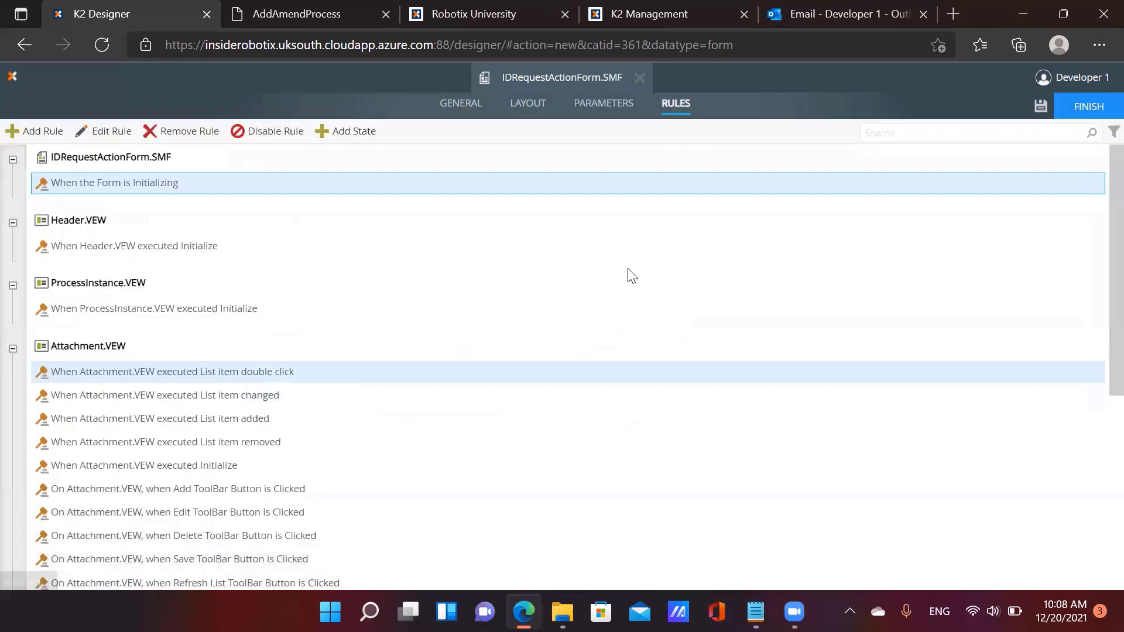
left_click(606, 105)
Add a SerialNo text parameter and reopen the When the Form is Initializing rule
left_click(20, 135)
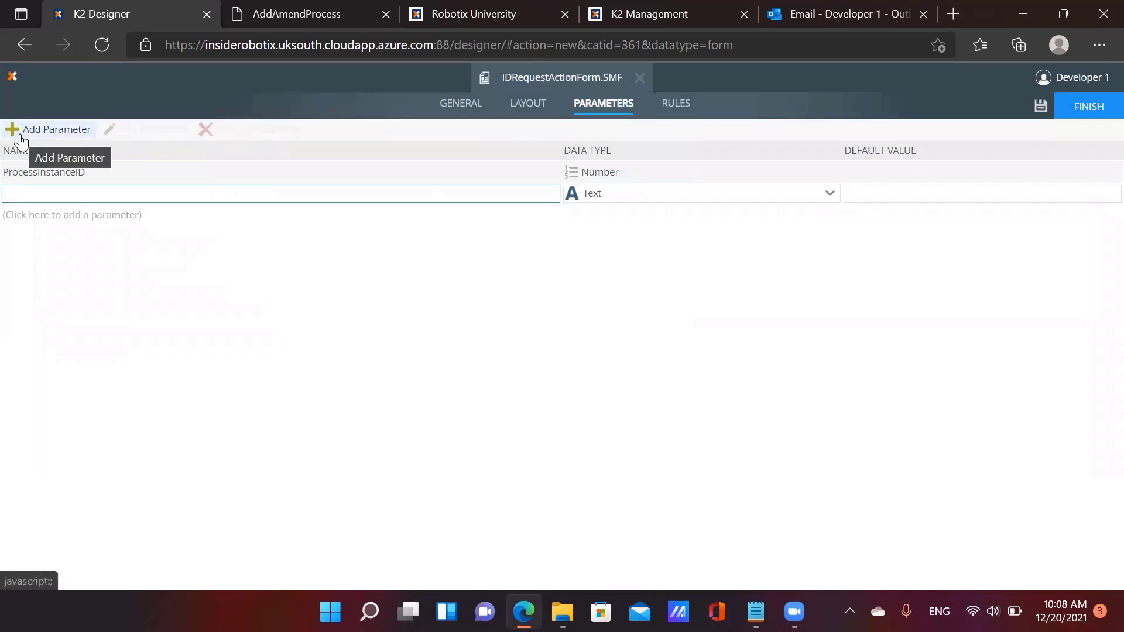
type("SerialNo")
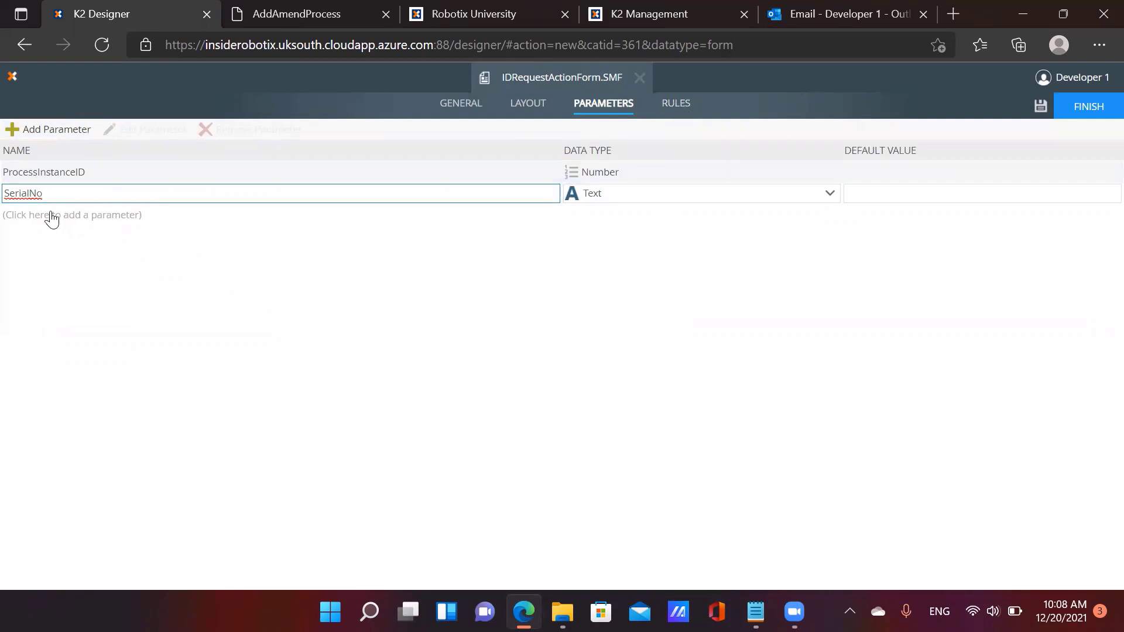
left_click(675, 105)
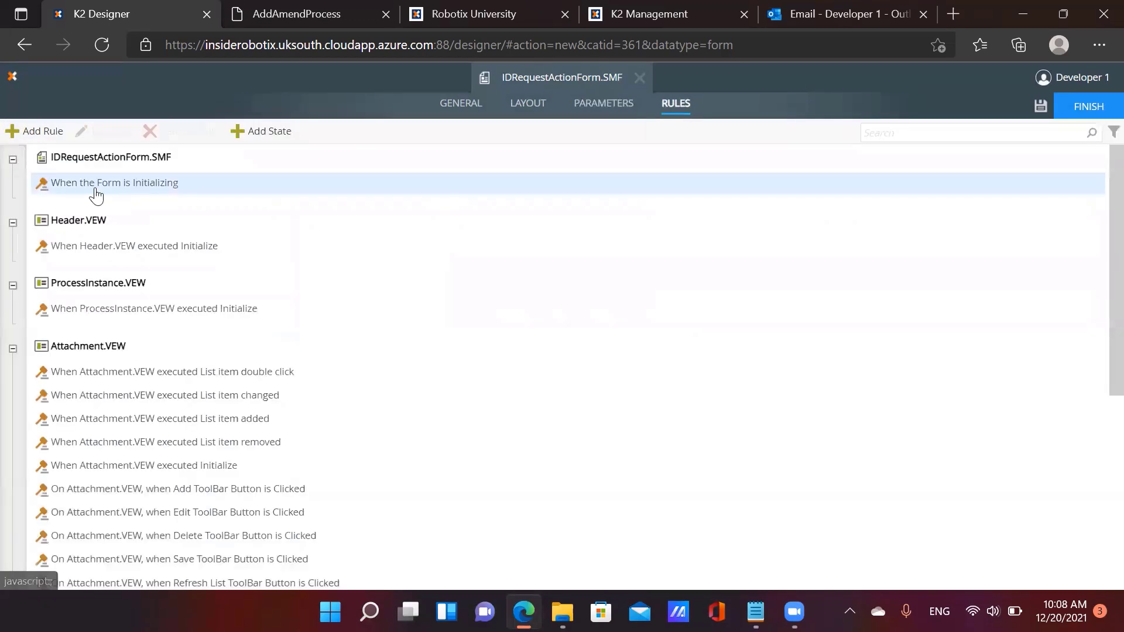
left_click(98, 131)
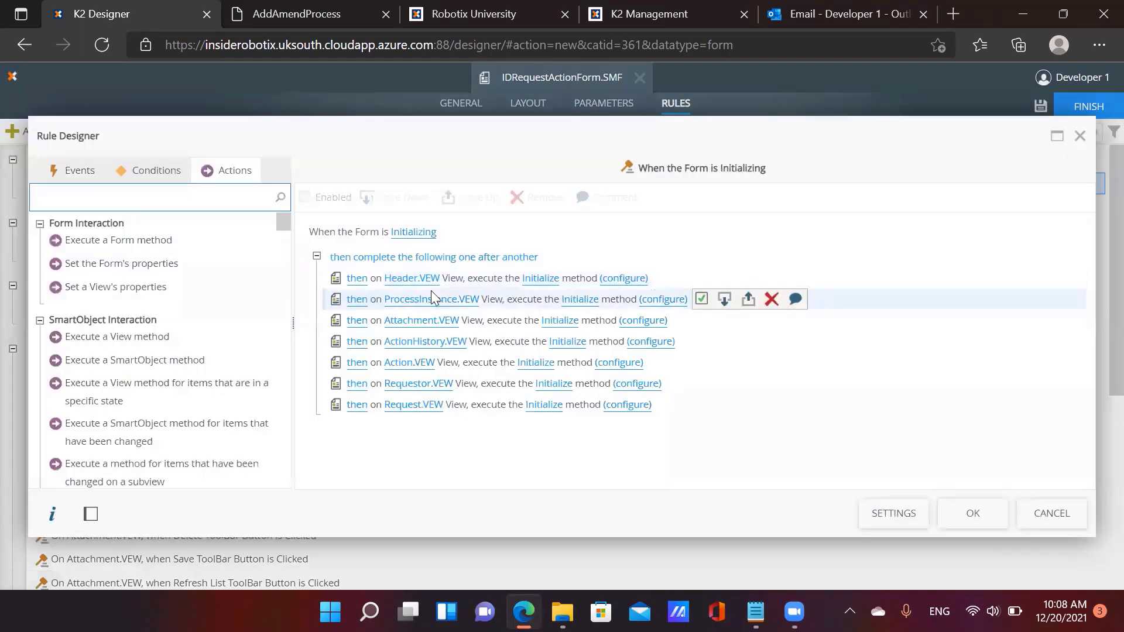
Add an 'Open a worklist item' action at the top of the rule, targeting Manager Approval Task
left_click(413, 281)
left_click(198, 190)
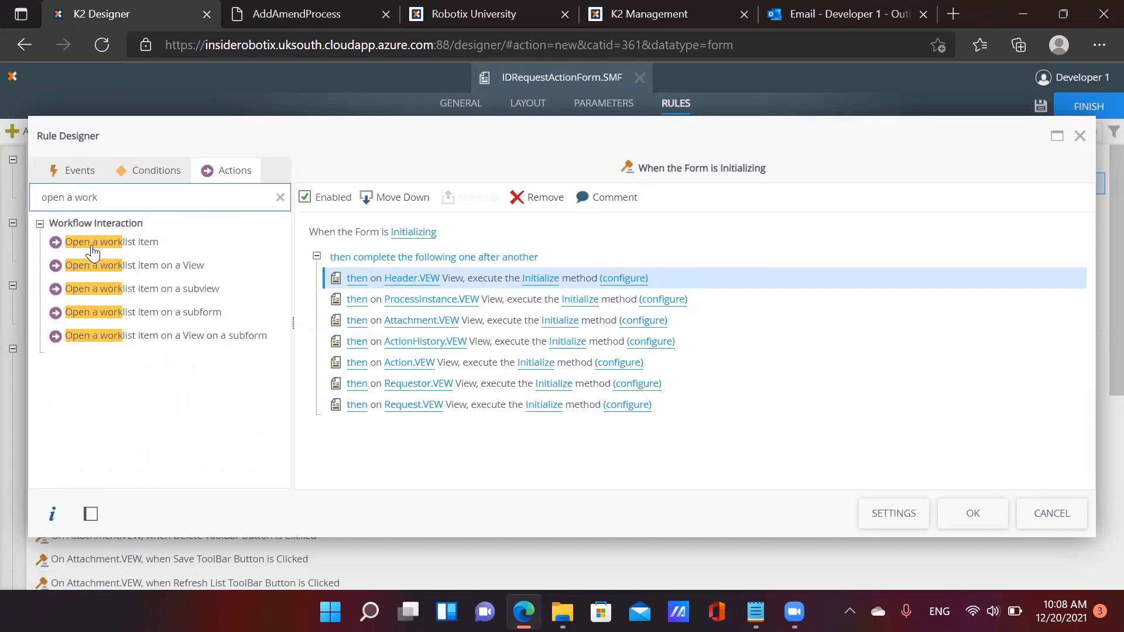
left_click_drag(96, 243, 484, 314)
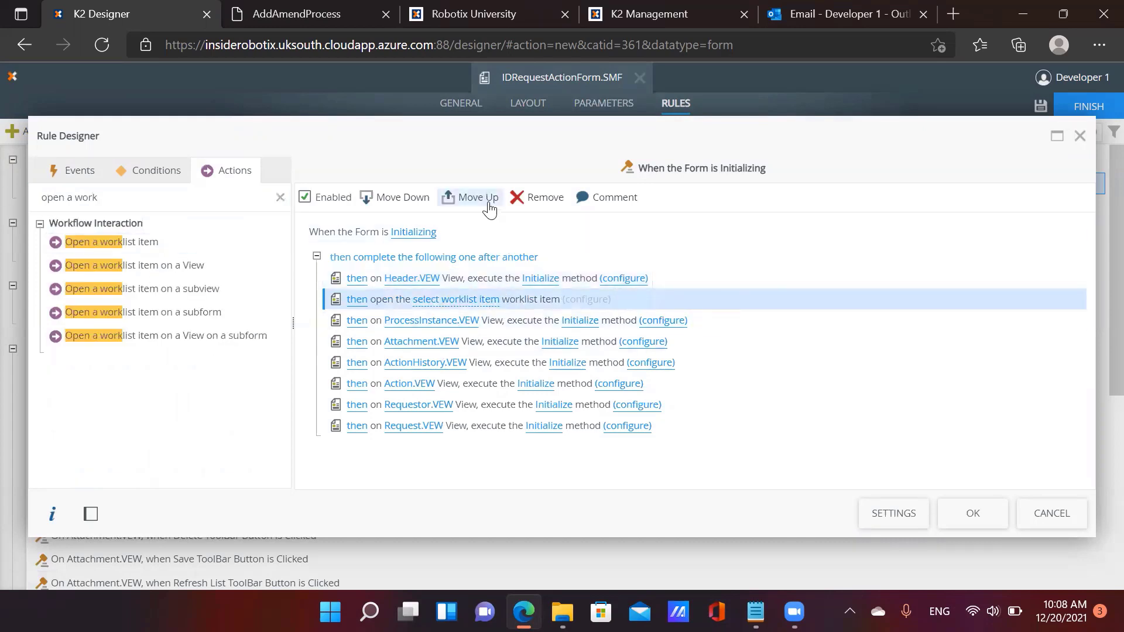
left_click(468, 198)
left_click(431, 275)
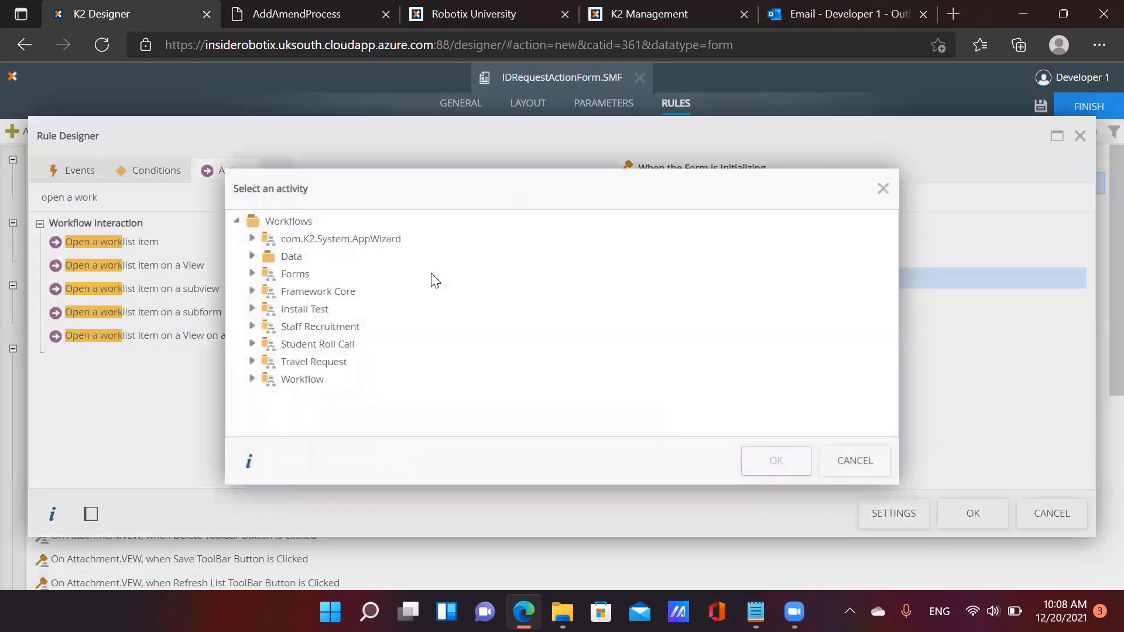
left_click(252, 379)
left_click(267, 397)
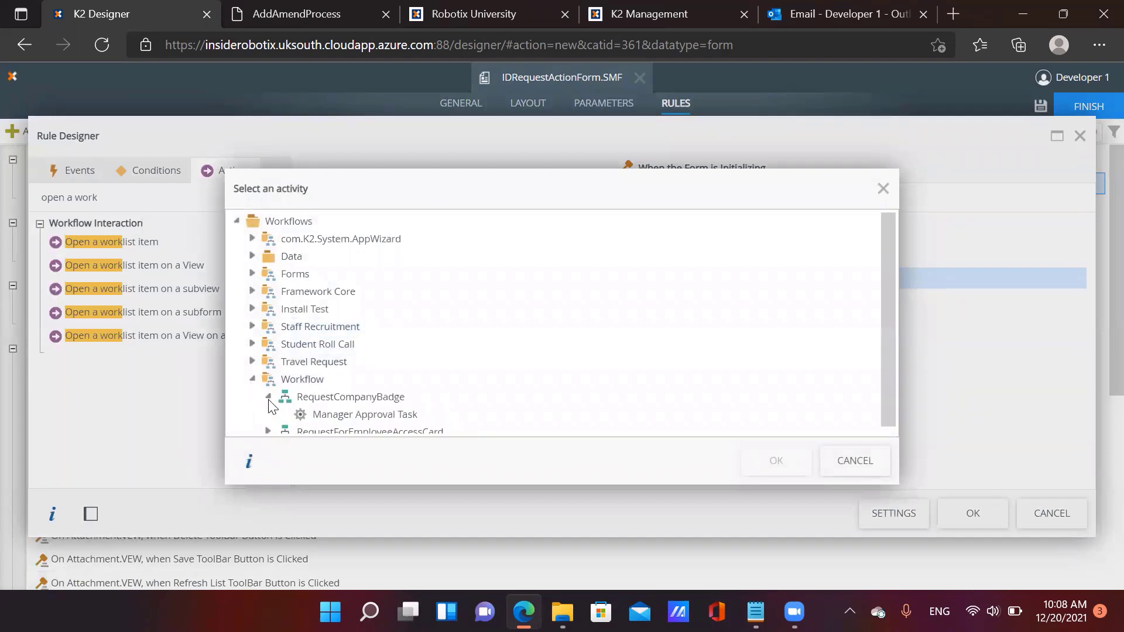
left_click(342, 415)
left_click(778, 461)
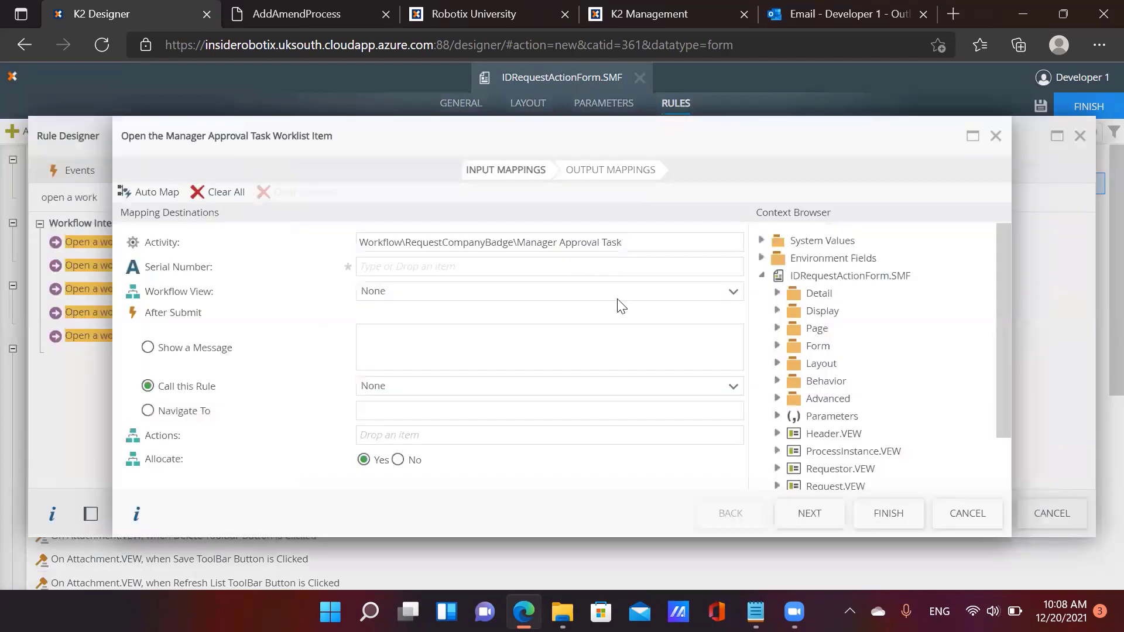
Map SerialNo to Serial Number and Action Drop-Down List to Actions
left_click(778, 416)
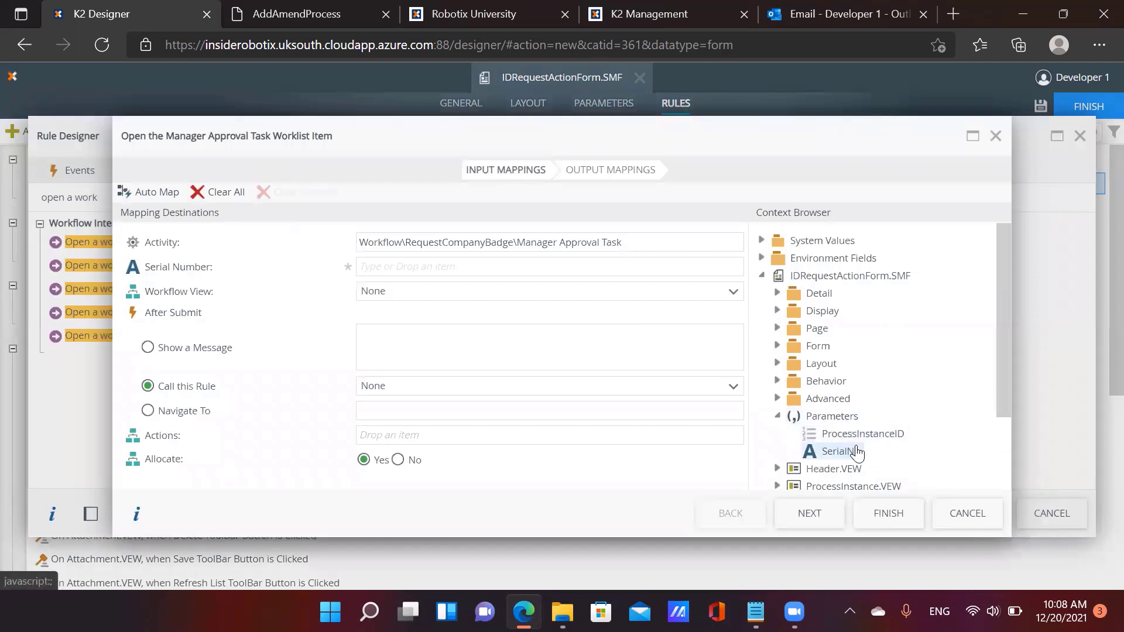
left_click_drag(857, 454, 440, 267)
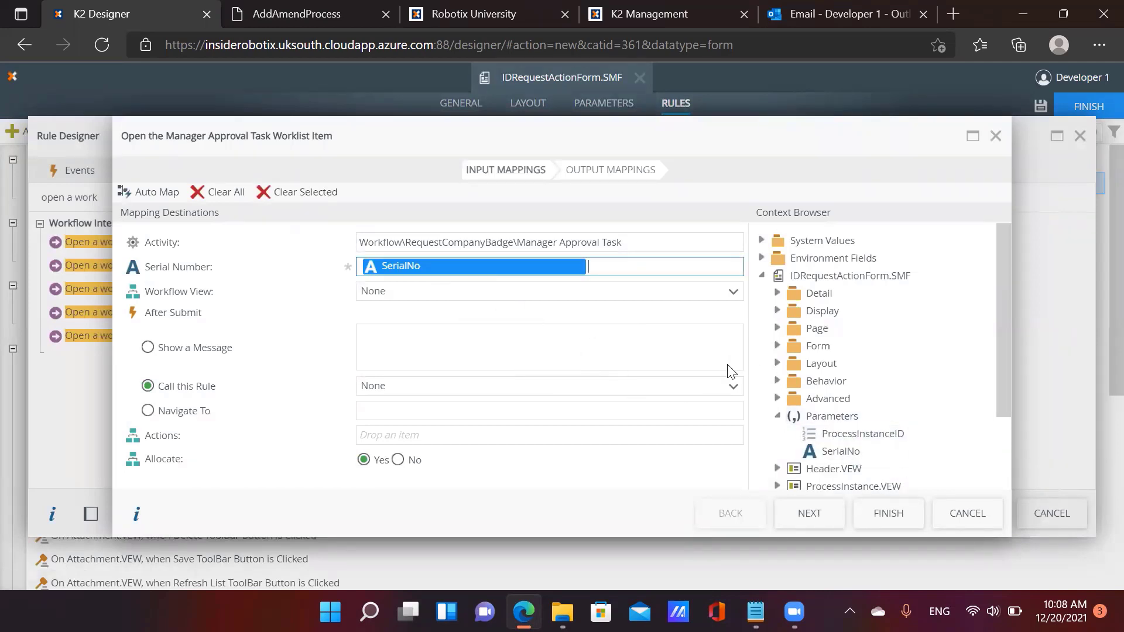
scroll(808, 448, "down", 5)
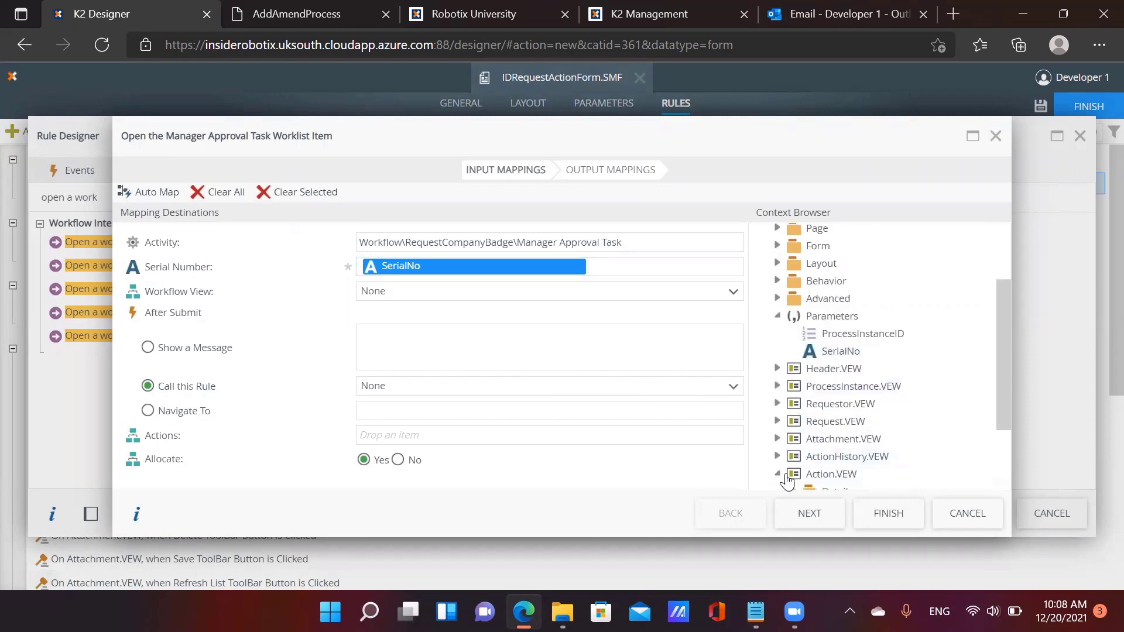
left_click(778, 477)
left_click(793, 457)
left_click_drag(854, 404, 462, 434)
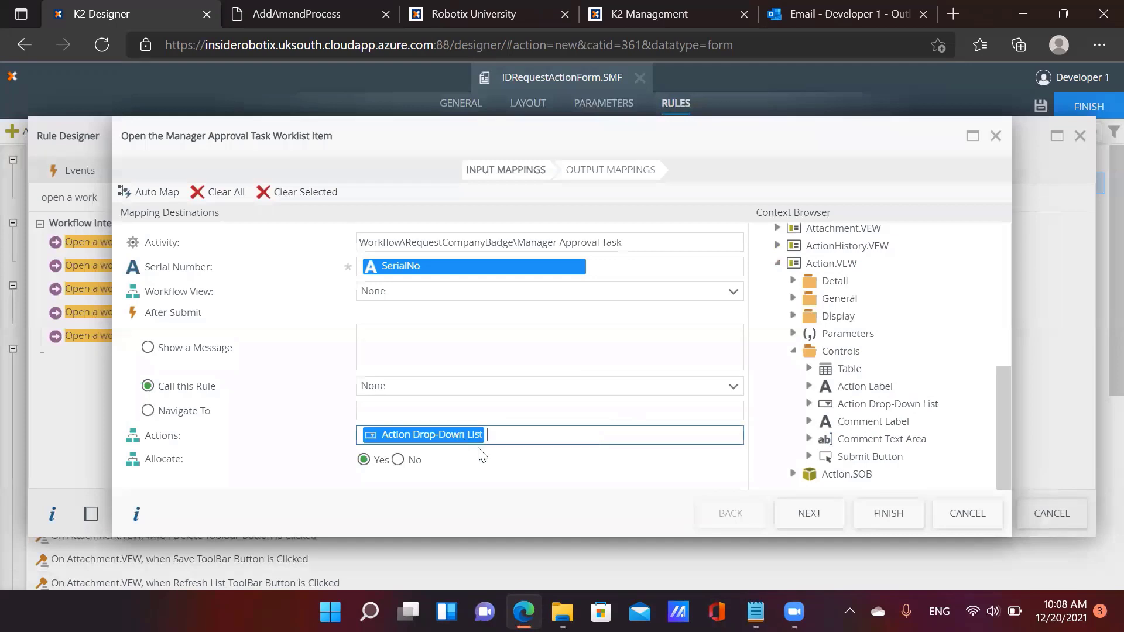
left_click(615, 182)
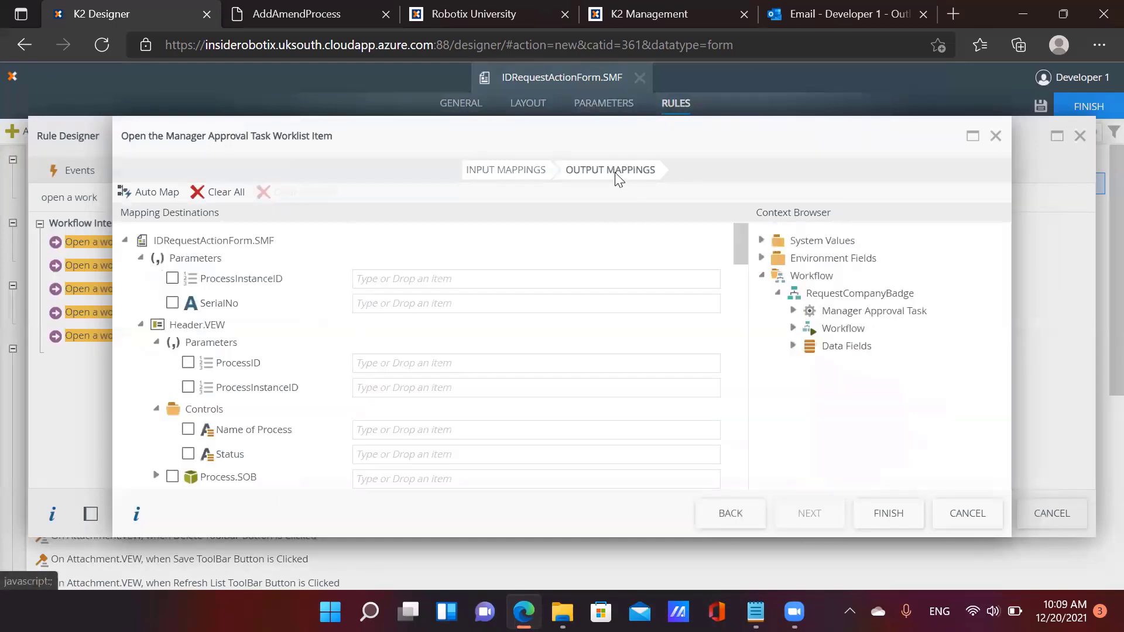
Map ProcessInstanceID to the form's parameter and to Header.VEW and Requestor.VEW
left_click(794, 346)
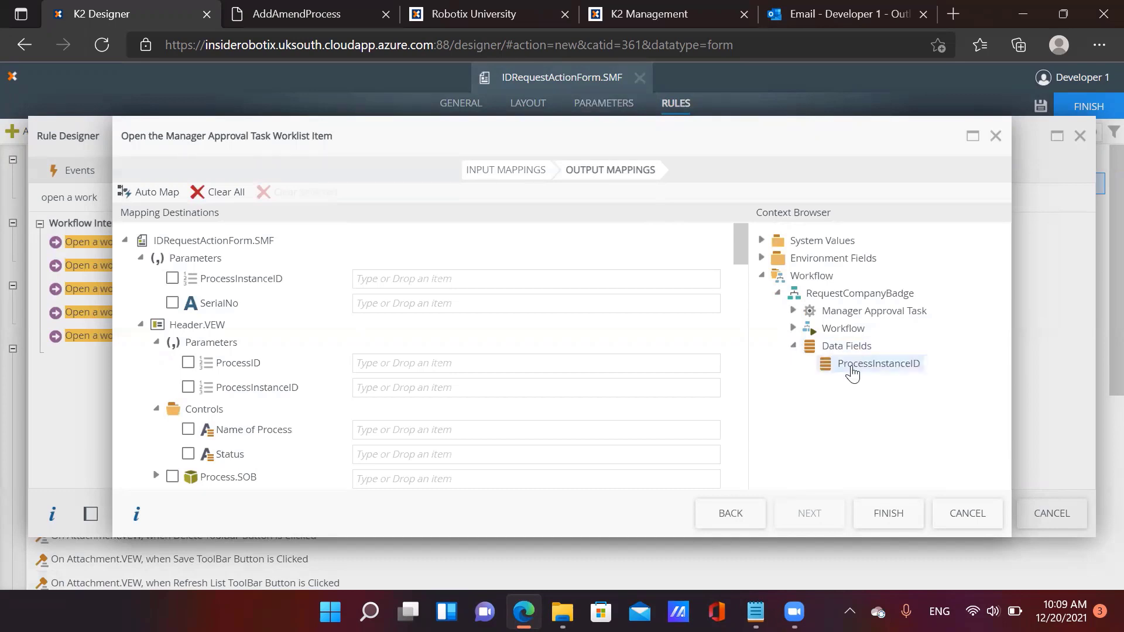
left_click_drag(872, 363, 482, 279)
left_click_drag(855, 366, 444, 389)
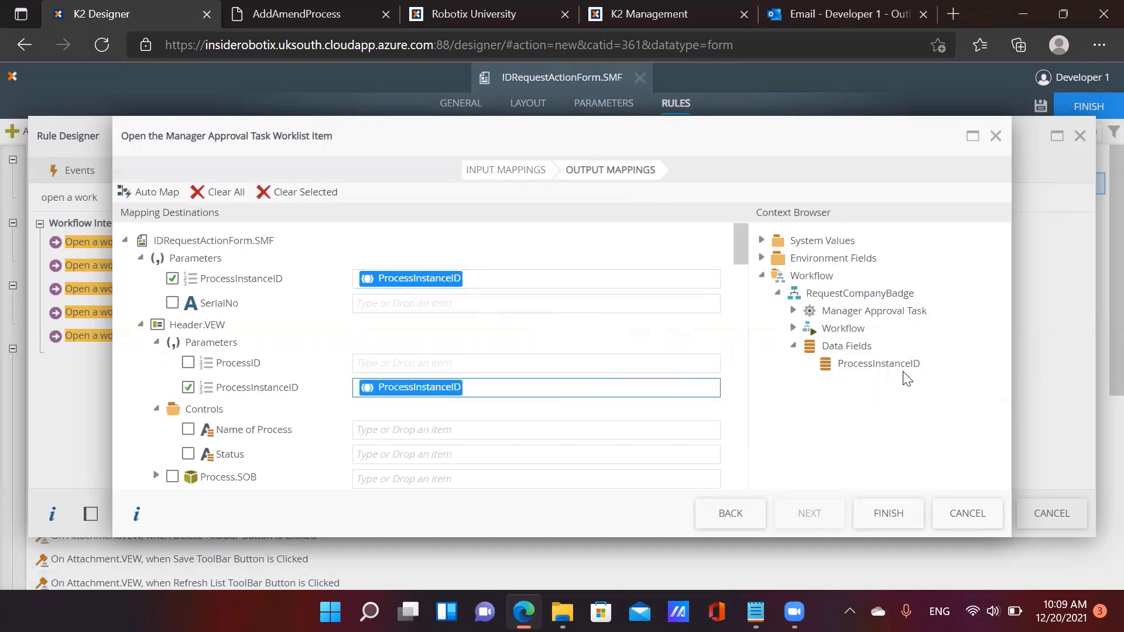
scroll(615, 345, "down", 1)
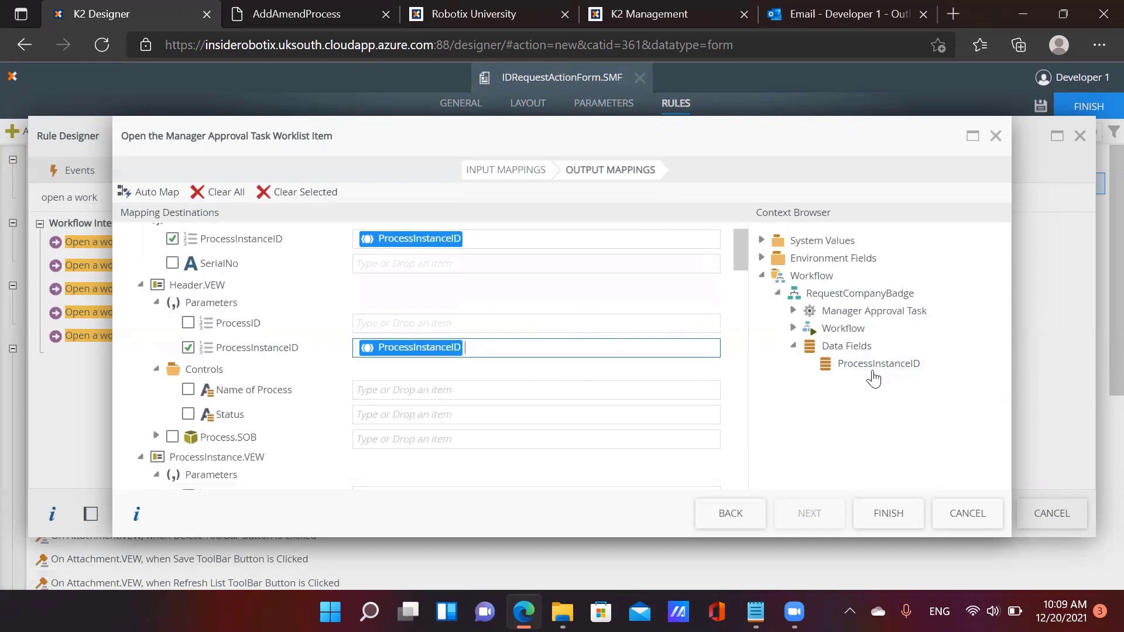
left_click_drag(873, 379, 426, 417)
scroll(532, 409, "down", 2)
left_click_drag(877, 365, 443, 438)
Map ProcessInstanceID into Request.VEW, ActionHistory.VEW and Action.VEW as well
scroll(536, 406, "down", 2)
scroll(537, 407, "down", 3)
scroll(638, 421, "down", 6)
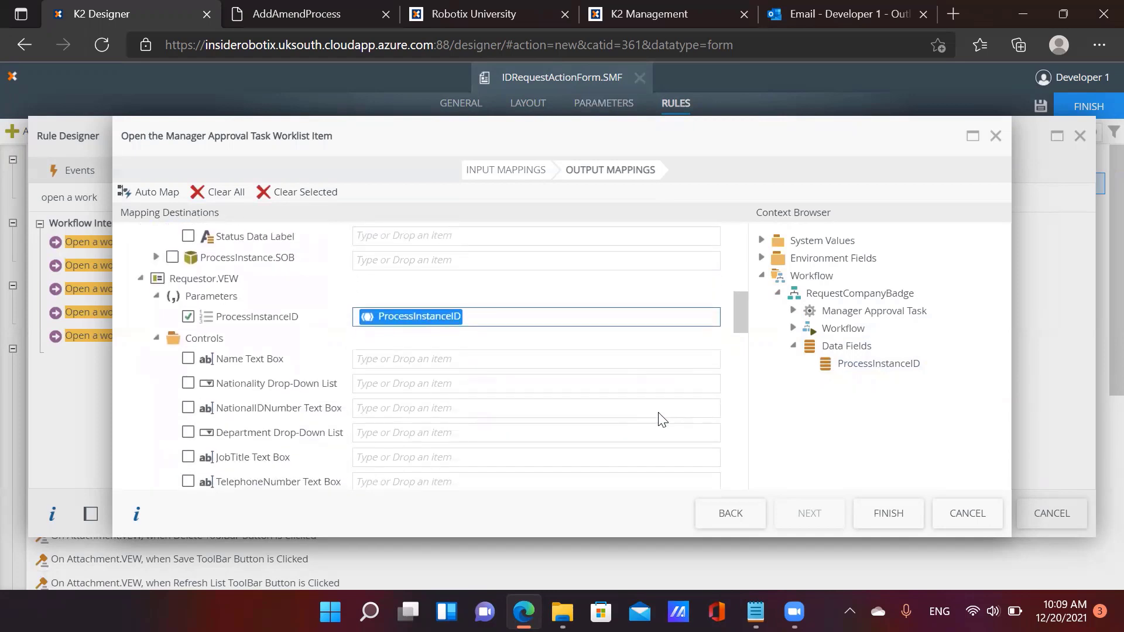
left_click_drag(887, 374, 587, 441)
scroll(644, 439, "down", 5)
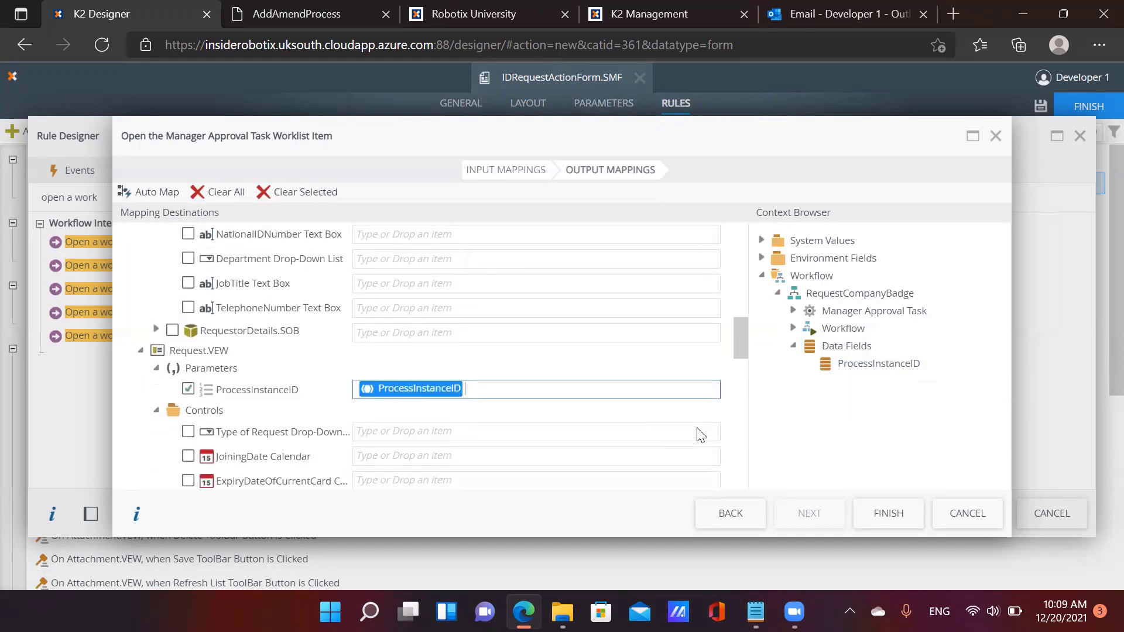
scroll(644, 421, "down", 1)
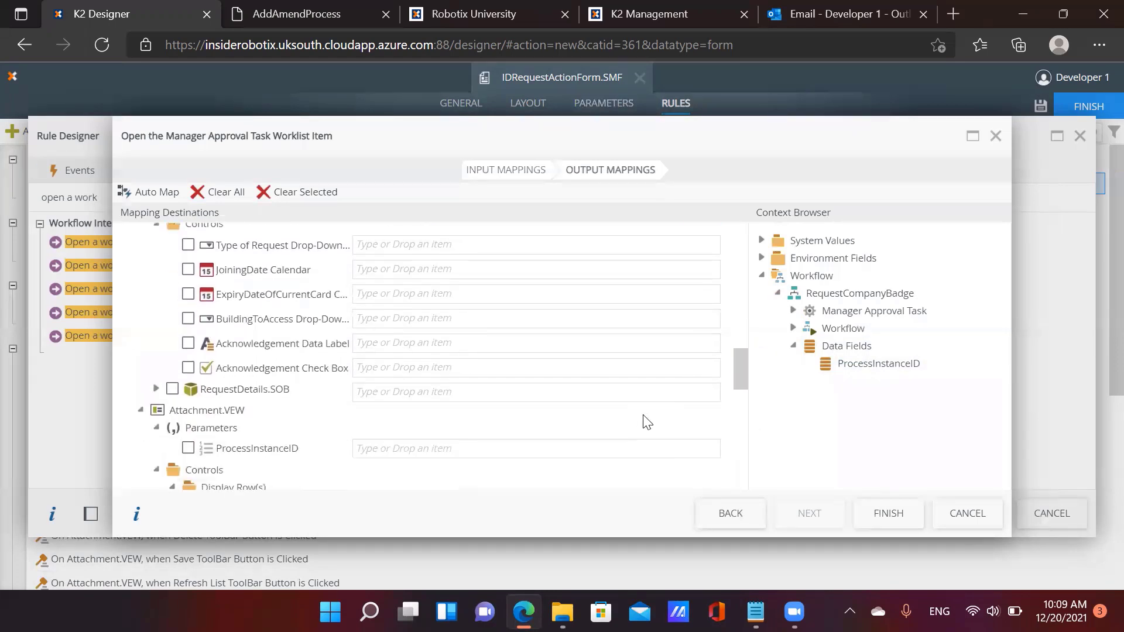
left_click_drag(884, 370, 564, 446)
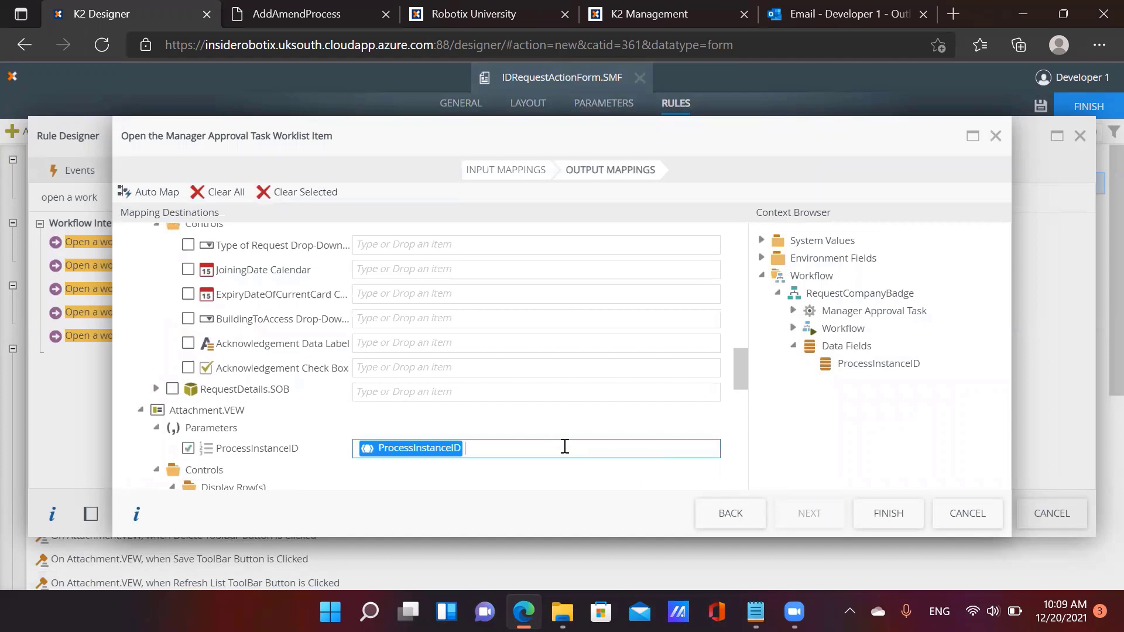
scroll(681, 441, "down", 8)
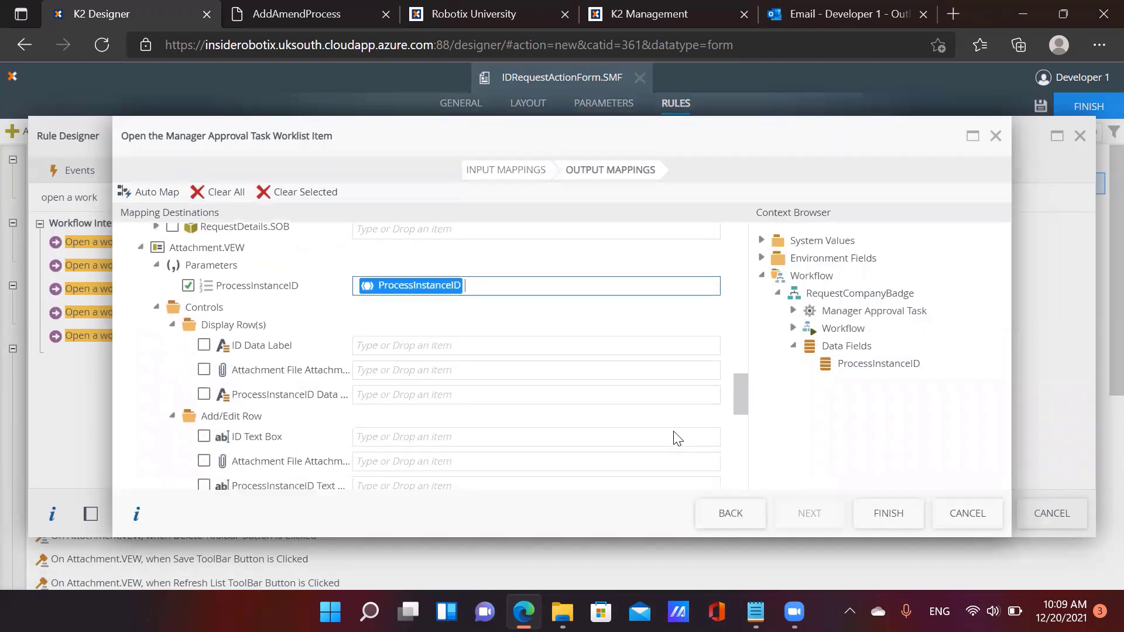
left_click_drag(878, 363, 515, 410)
scroll(673, 409, "down", 8)
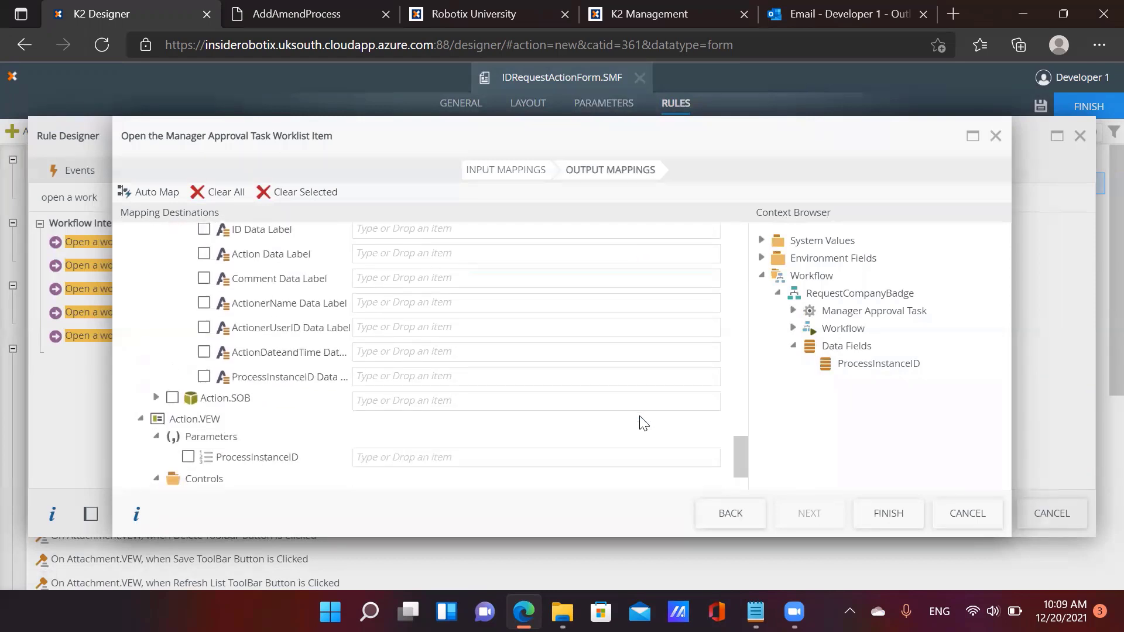
left_click_drag(891, 367, 512, 379)
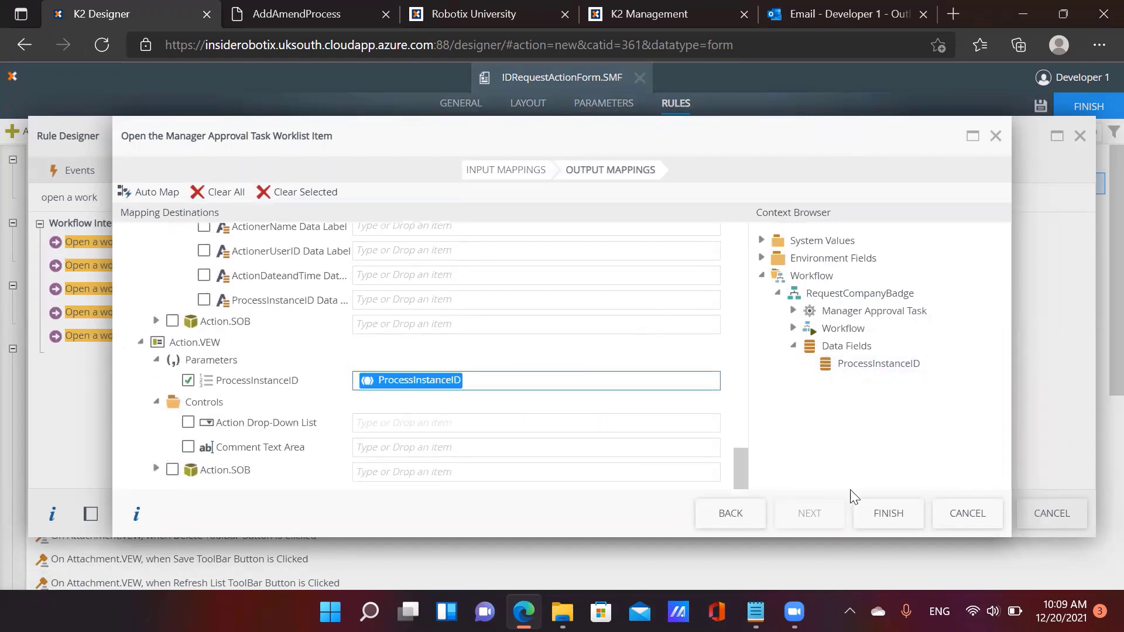
Finish the worklist mappings, review Requestor.VEW's initialize mappings, and save the Initializing rule
left_click(884, 512)
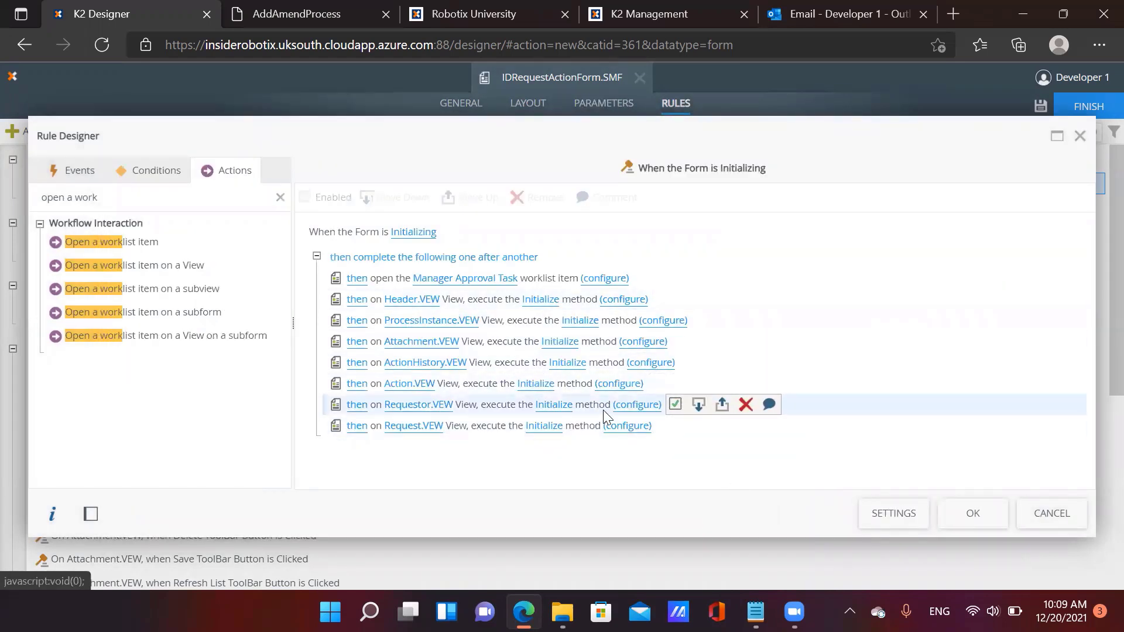
left_click(635, 406)
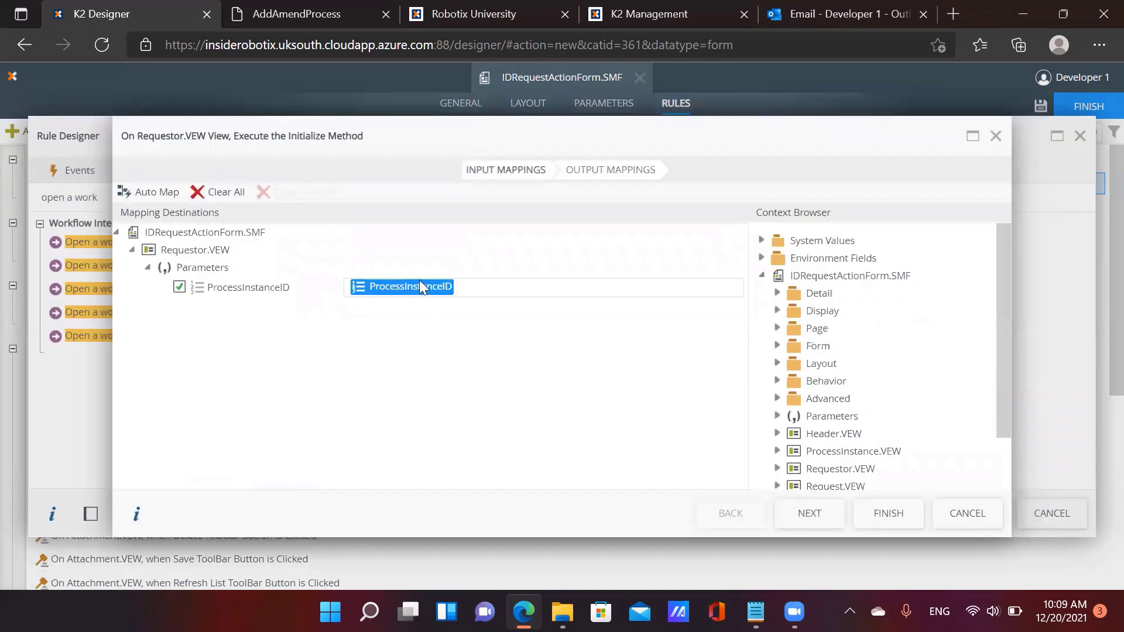
left_click(887, 518)
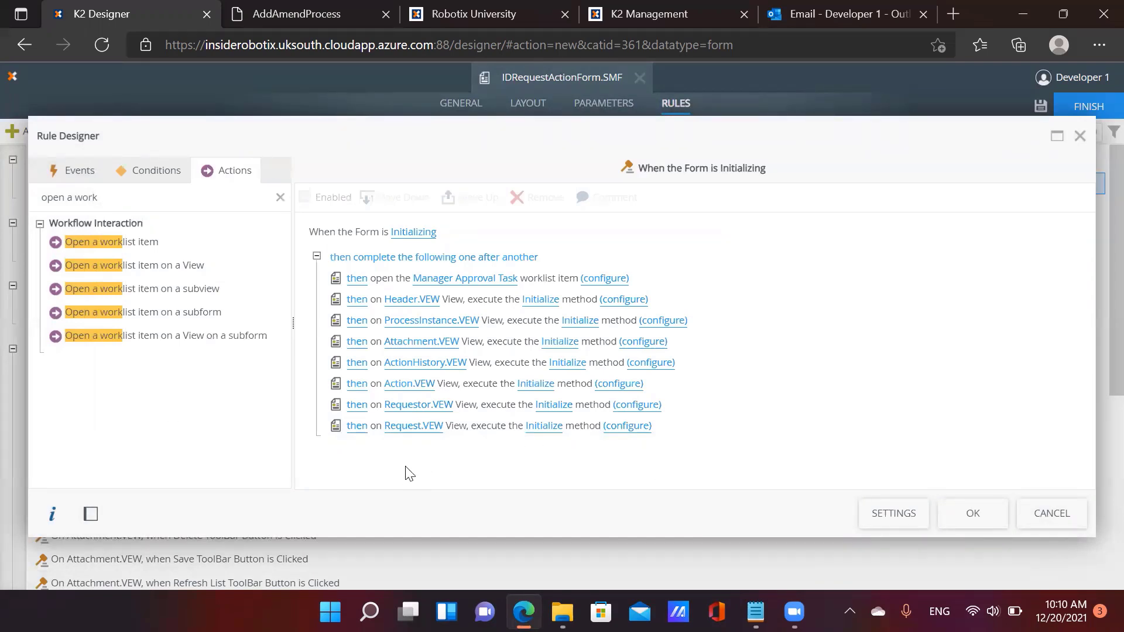
left_click(969, 515)
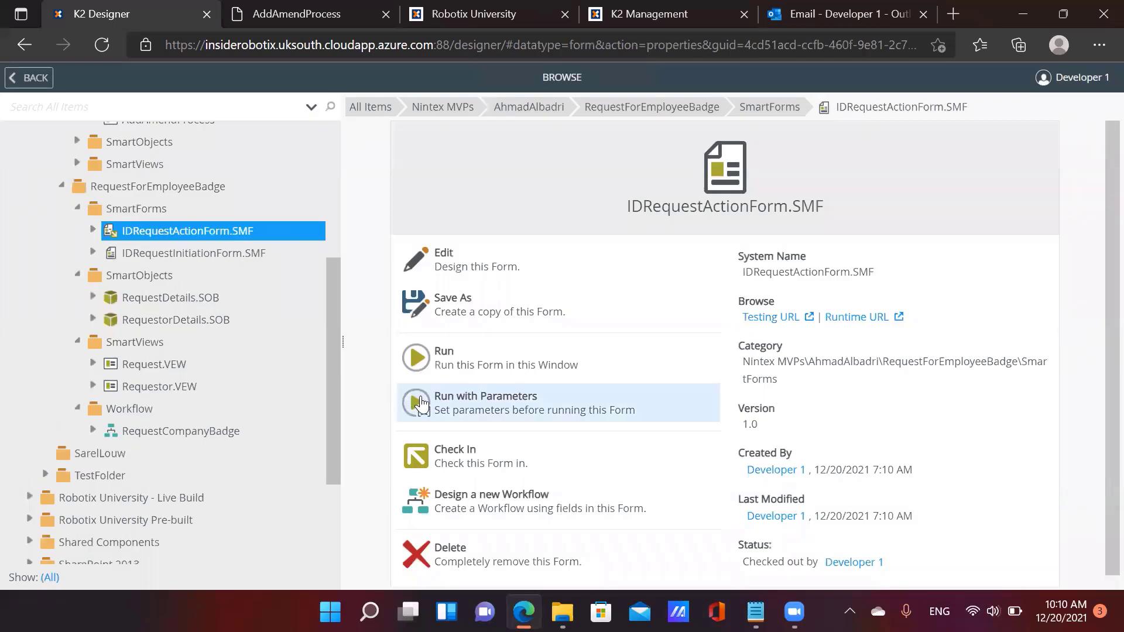
Edit RequestCompanyBadge, skip the welcome tour, and view Manager Approval Task's form settings
left_click(459, 454)
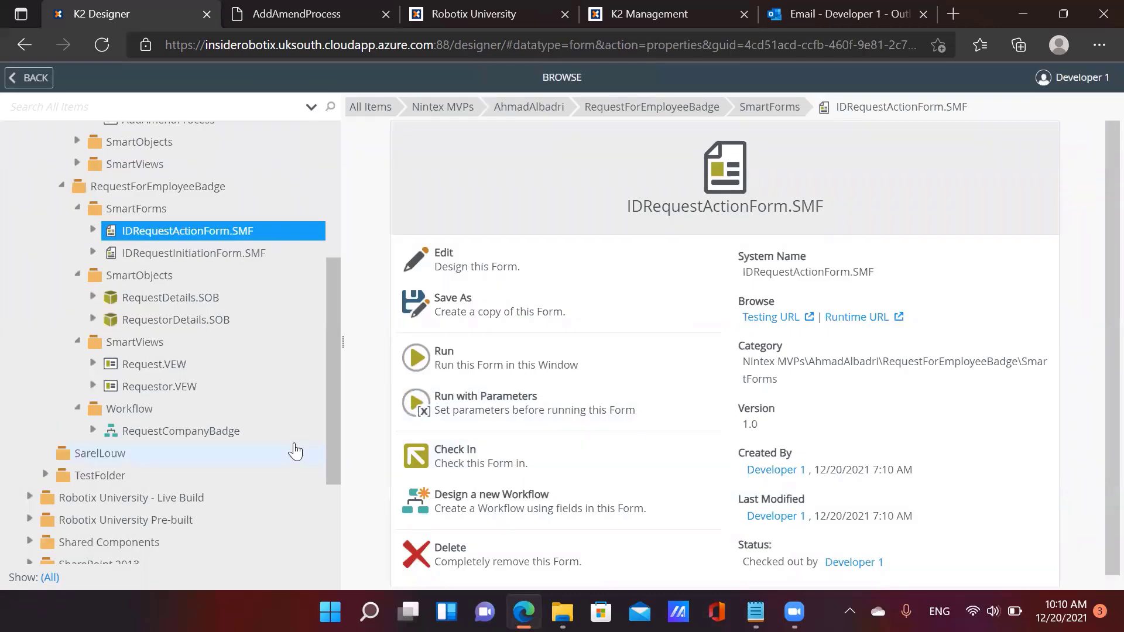
left_click(186, 436)
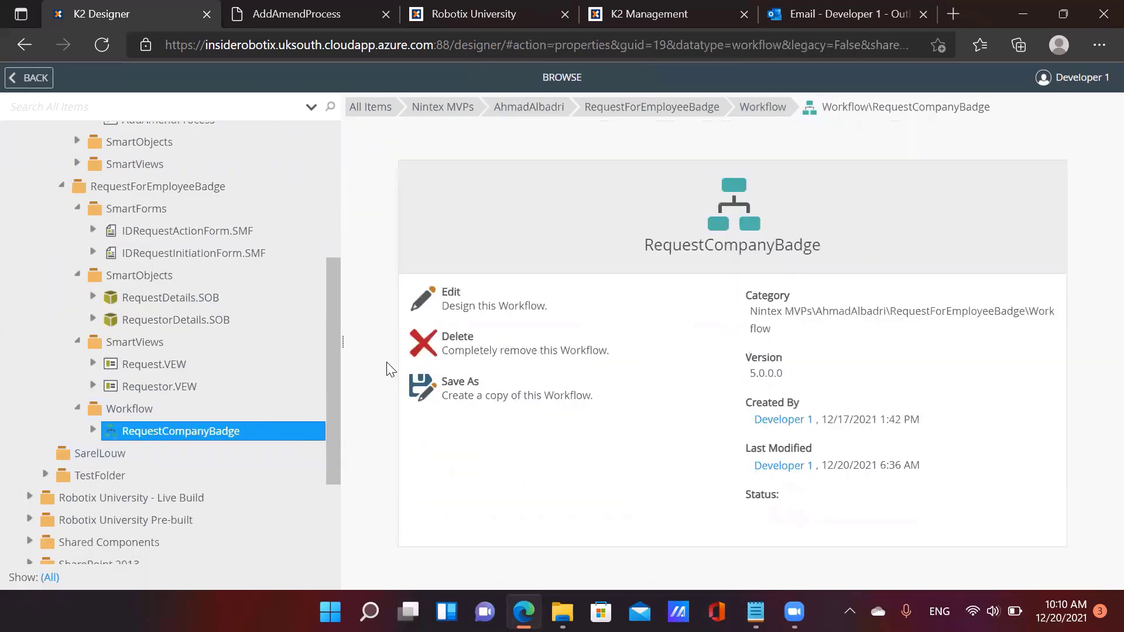
left_click(462, 297)
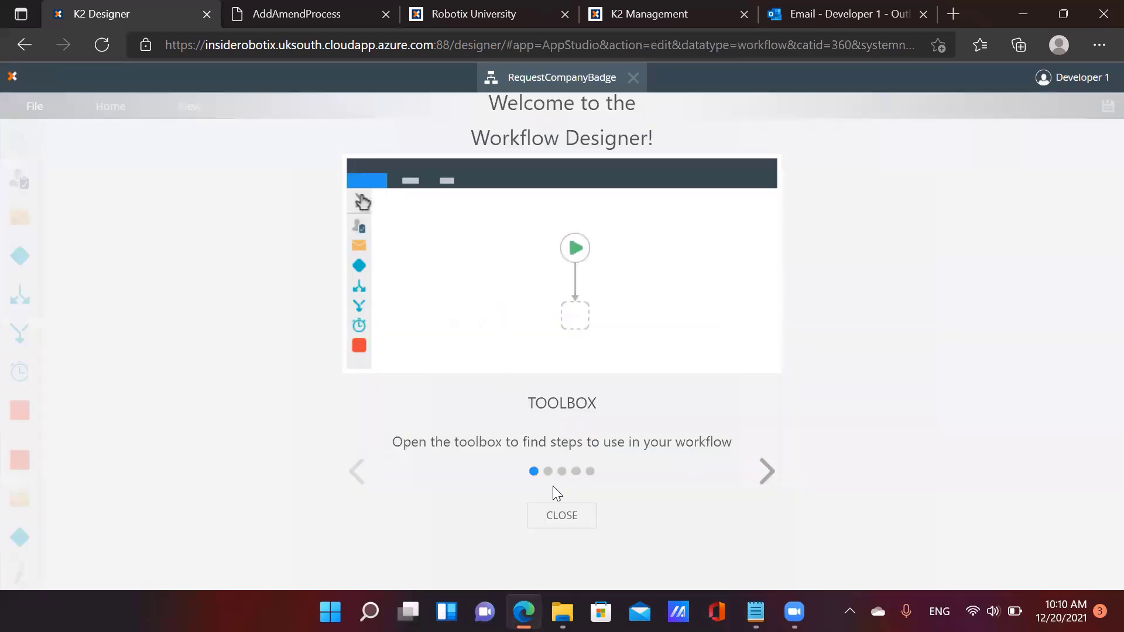
left_click(561, 515)
left_click(593, 420)
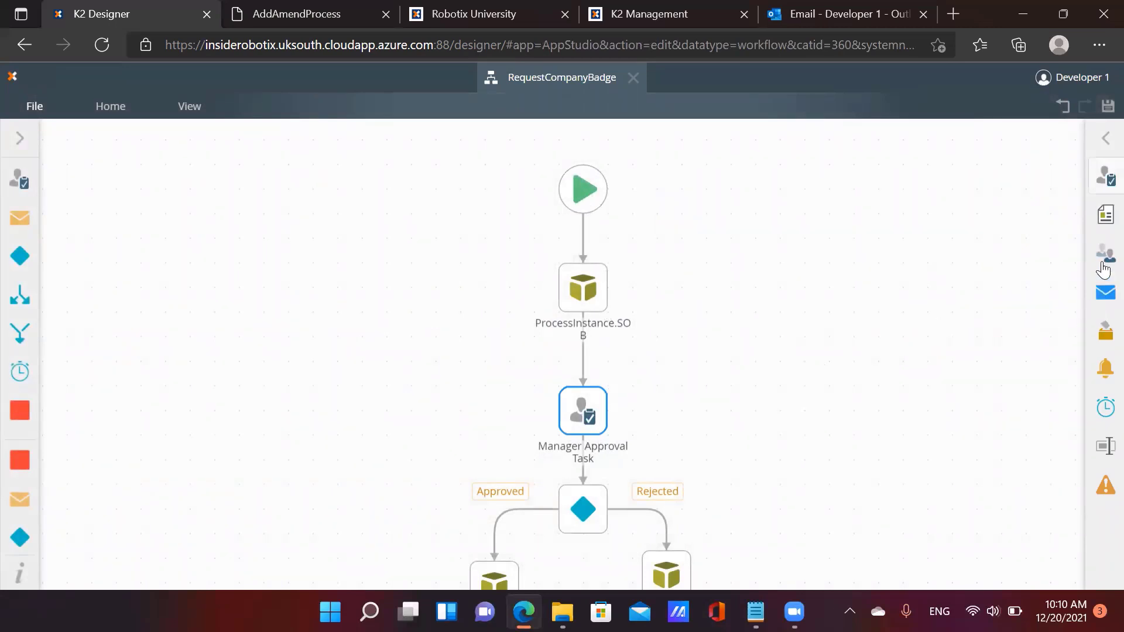
left_click(1103, 222)
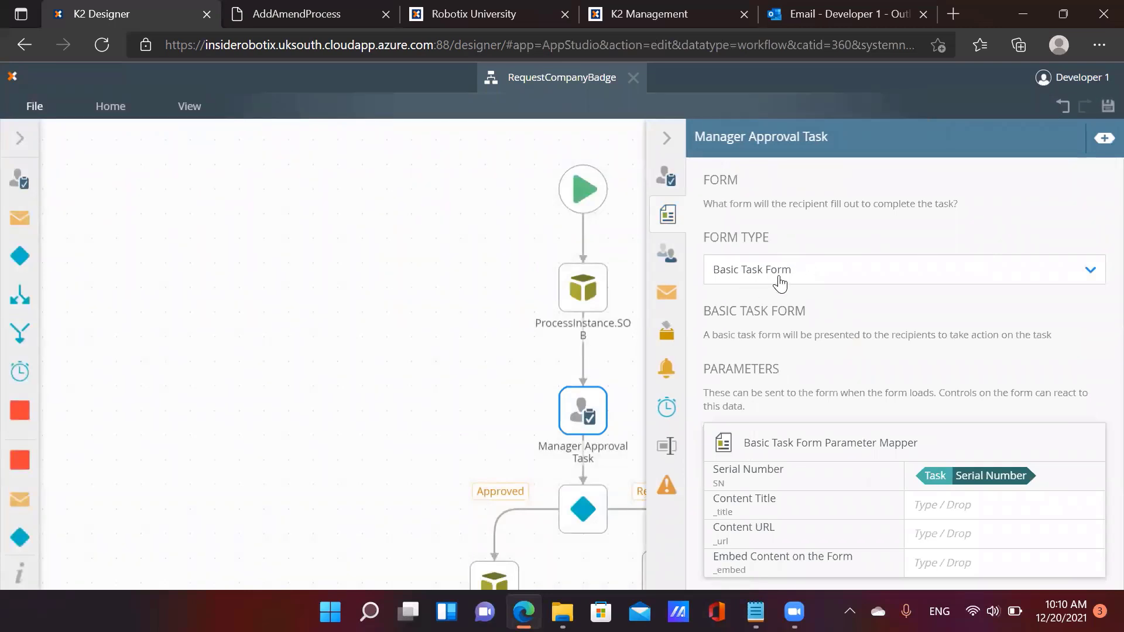
Set the task's form type to SmartForm and pick IDRequestActionForm.SMF from RequestForEmployeeBadge > SmartForms
left_click(779, 283)
left_click(784, 329)
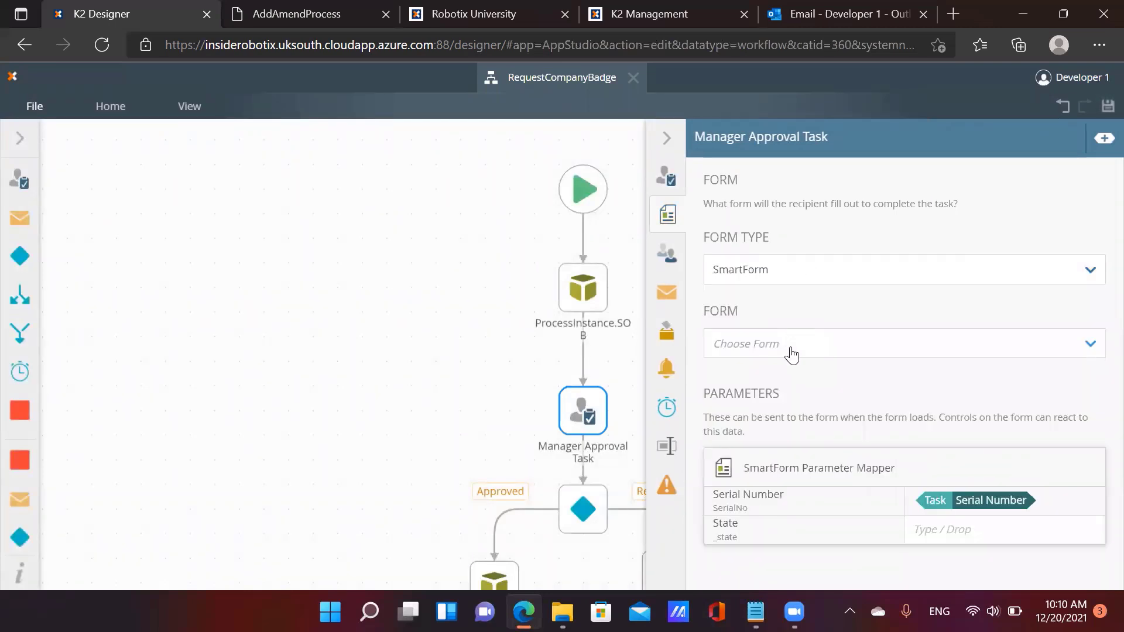
left_click(792, 354)
left_click(790, 409)
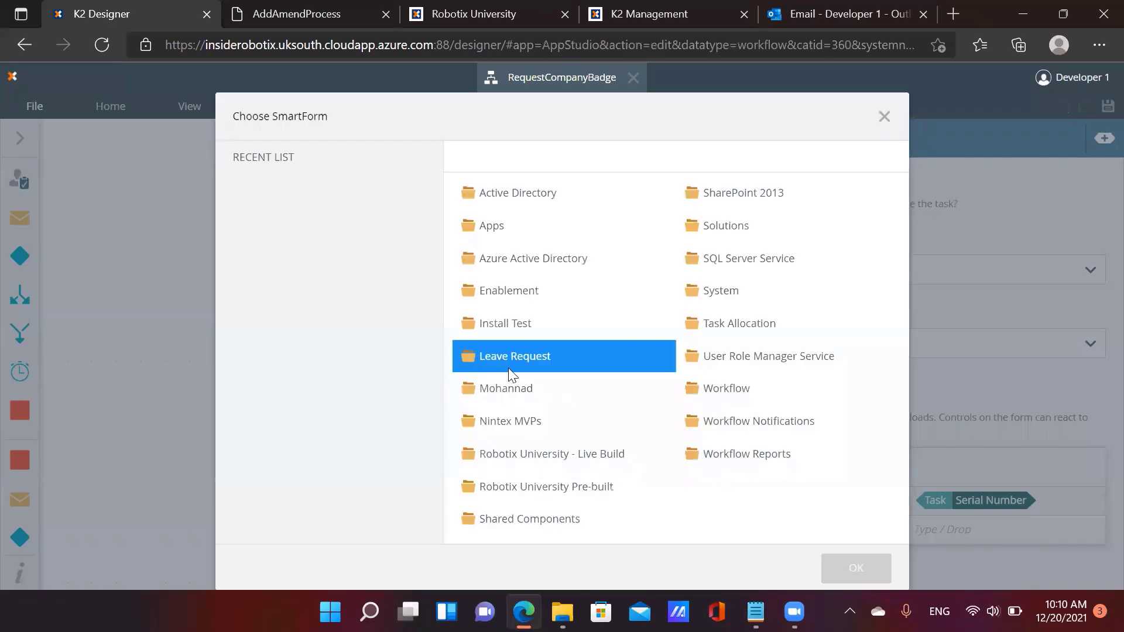
left_click(544, 424)
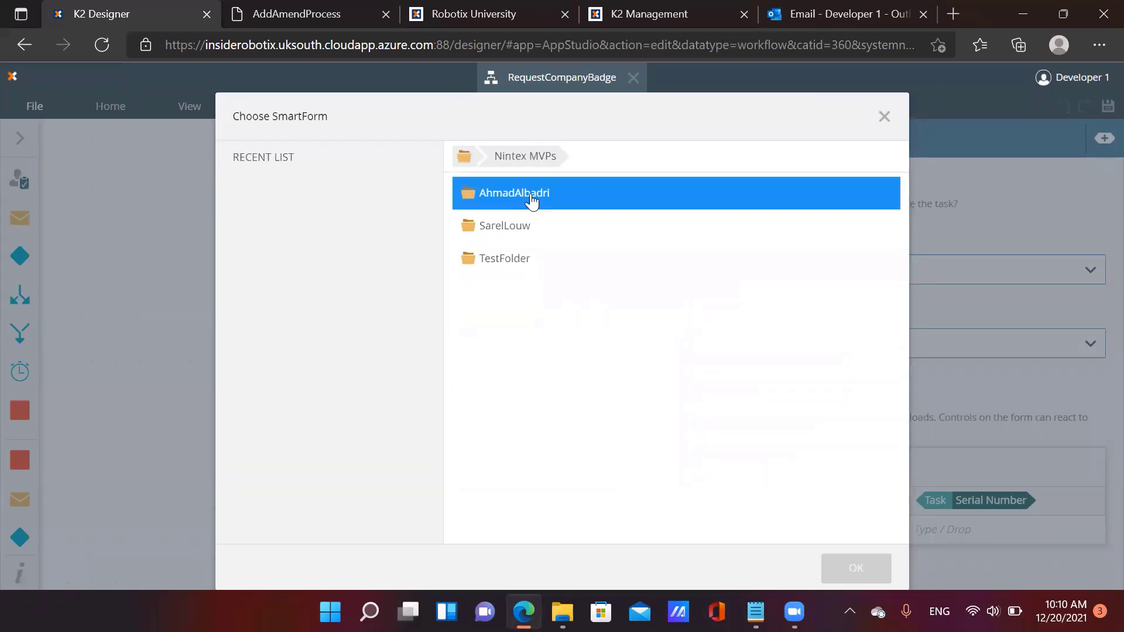
left_click(532, 201)
left_click(536, 228)
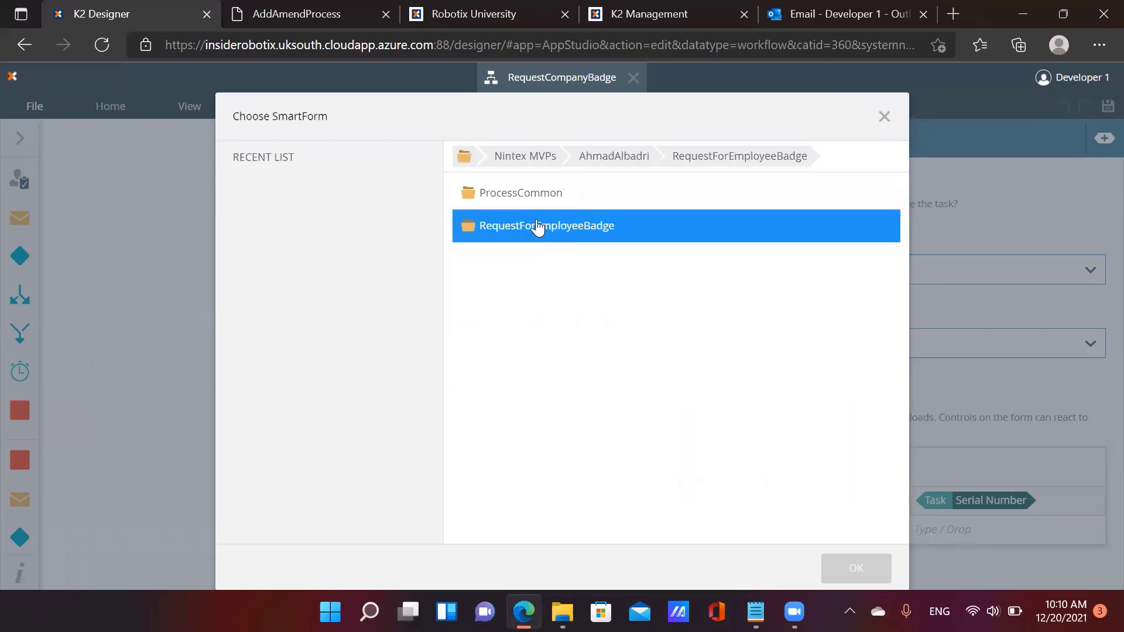
left_click(544, 201)
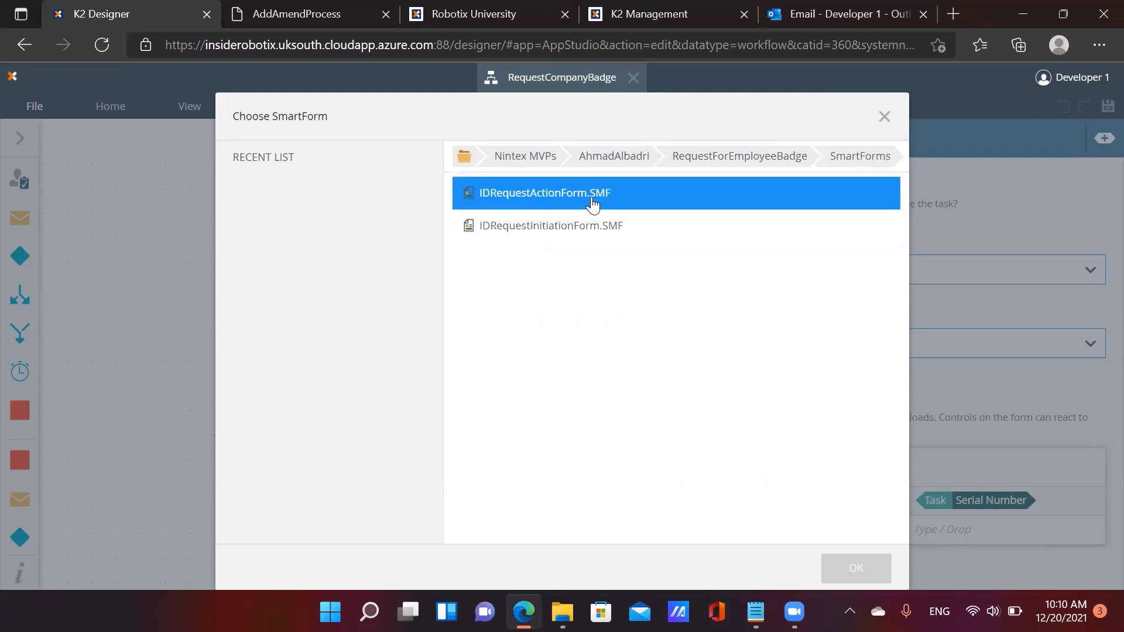
left_click(593, 202)
left_click(854, 568)
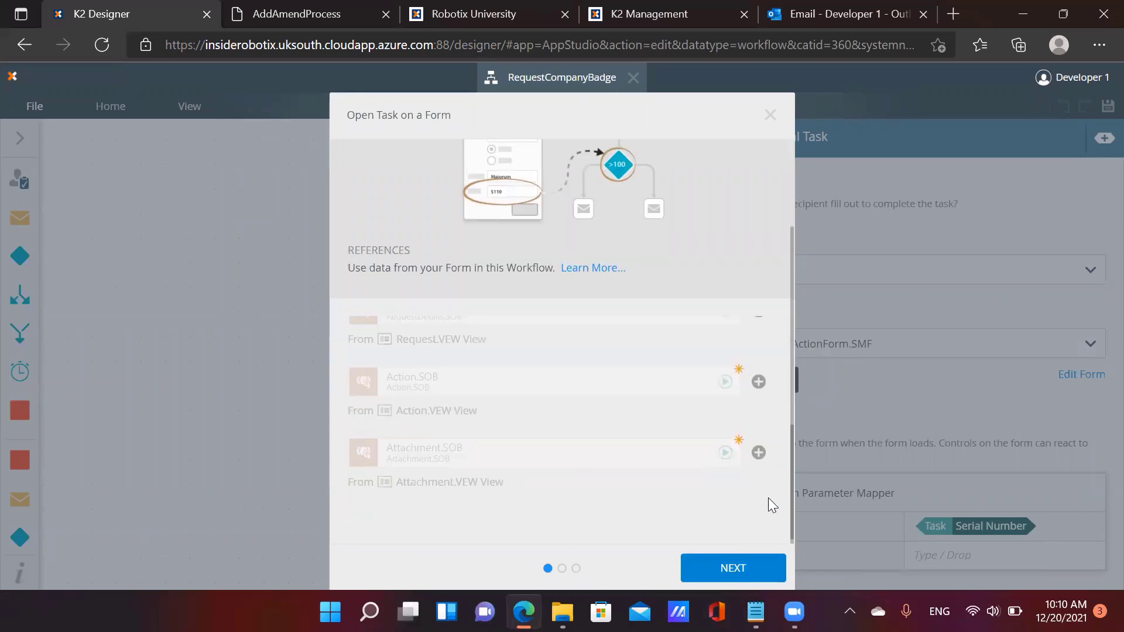
Run the open-task wizard with Base State and When the Form is Initializing, then dismiss the error
left_click(759, 568)
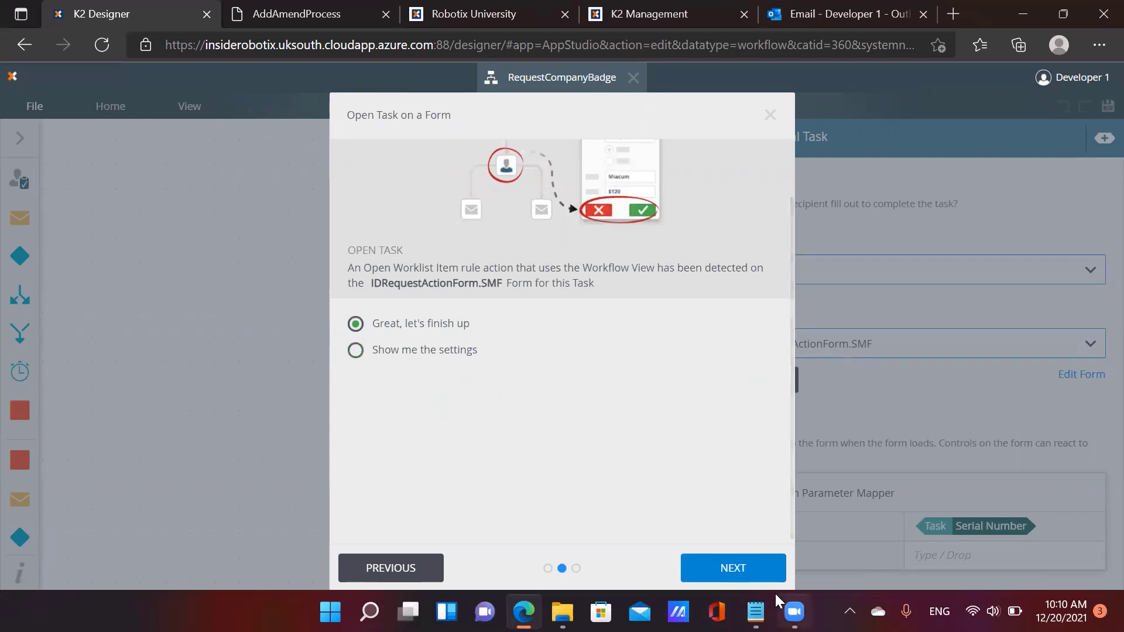
left_click(383, 351)
left_click(724, 570)
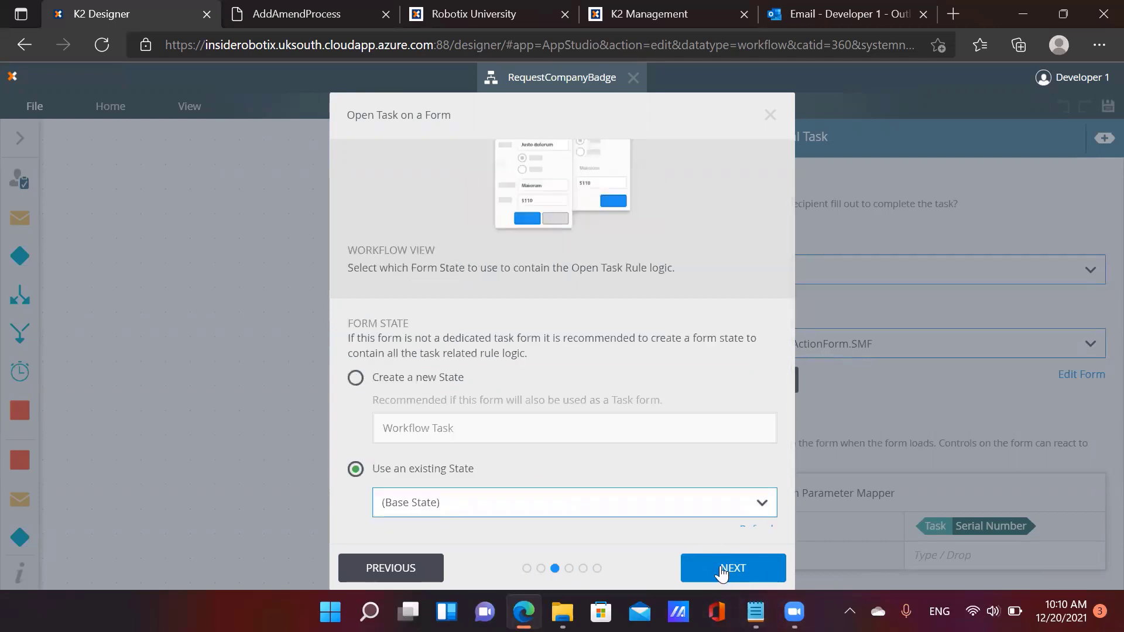
left_click(723, 570)
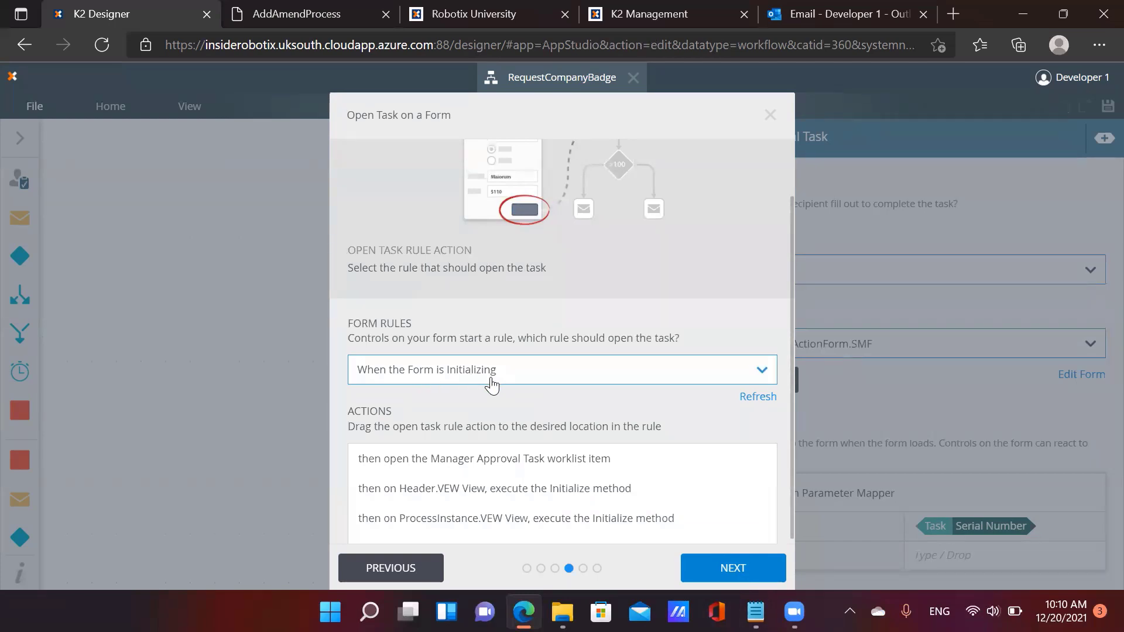
left_click(730, 570)
left_click(730, 570)
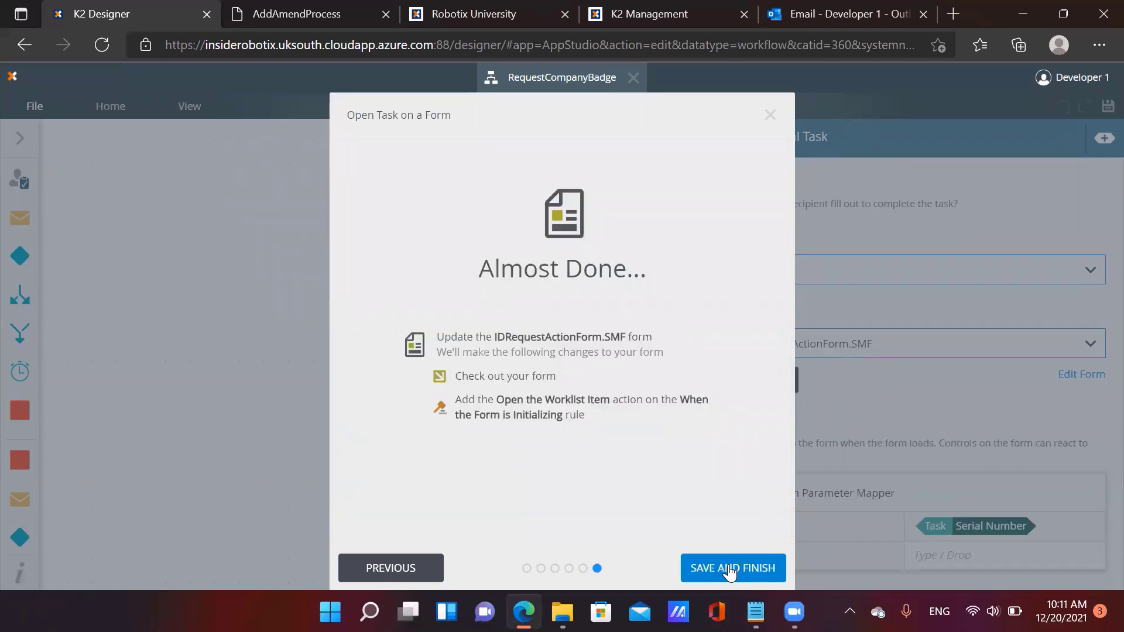
left_click(730, 570)
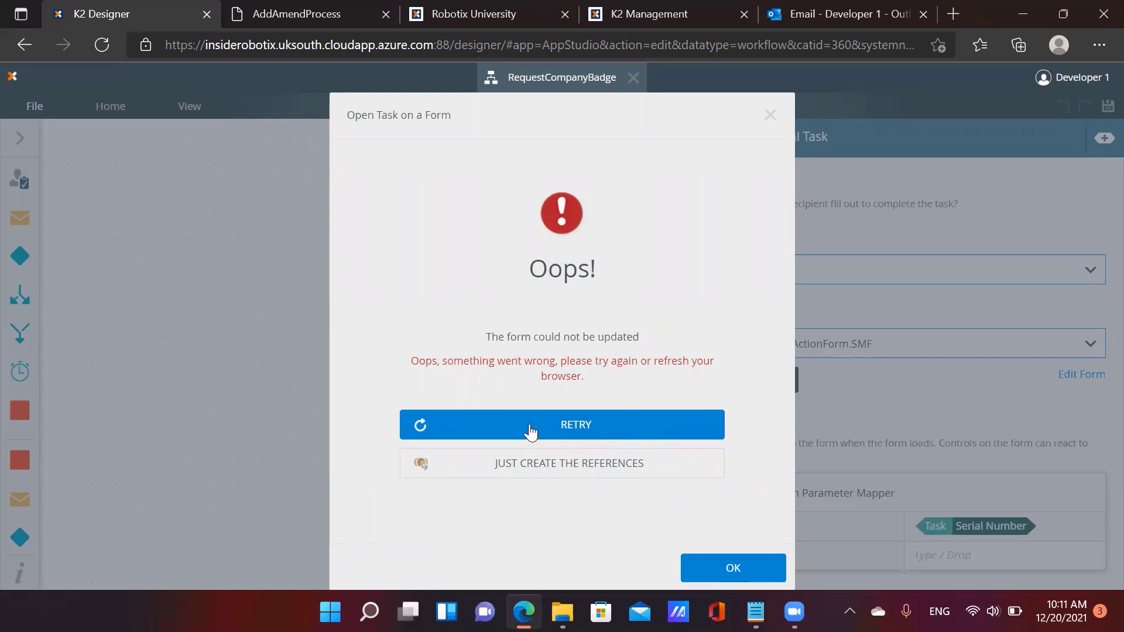
left_click(723, 572)
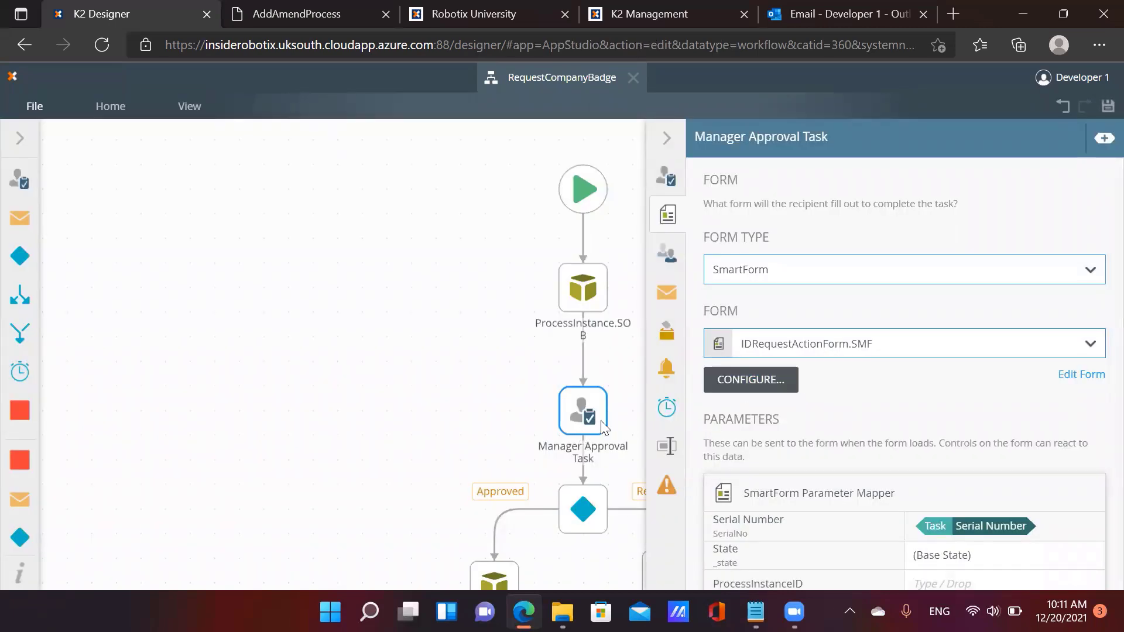
Deploy RequestCompanyBadge as version 6.0.0.0 and close the workflow designer
left_click(675, 143)
left_click(55, 116)
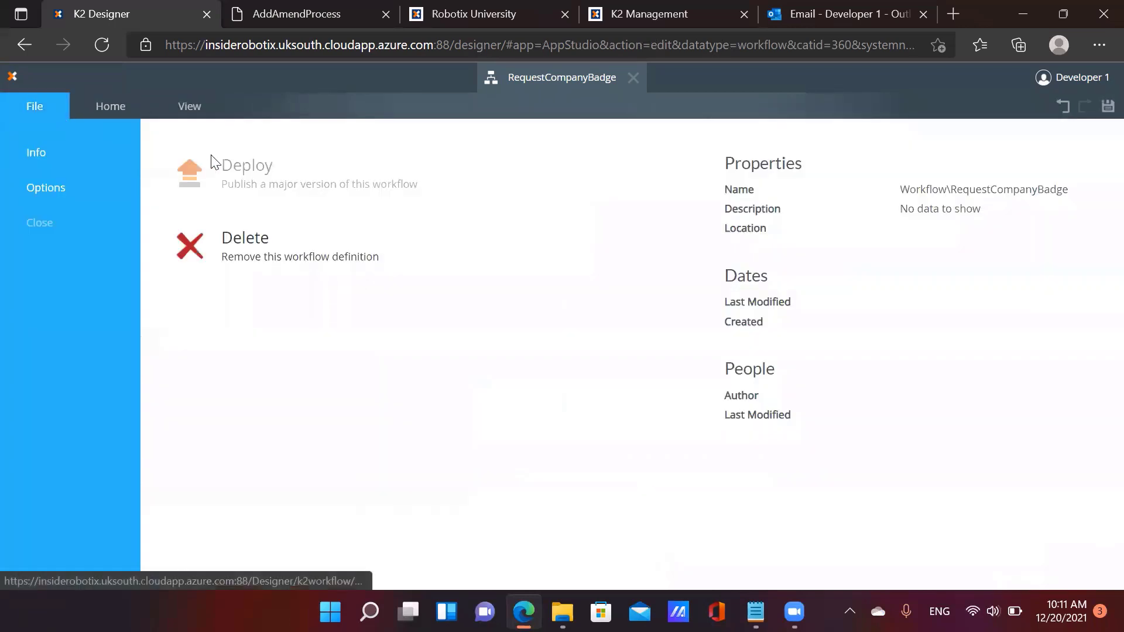
left_click(258, 187)
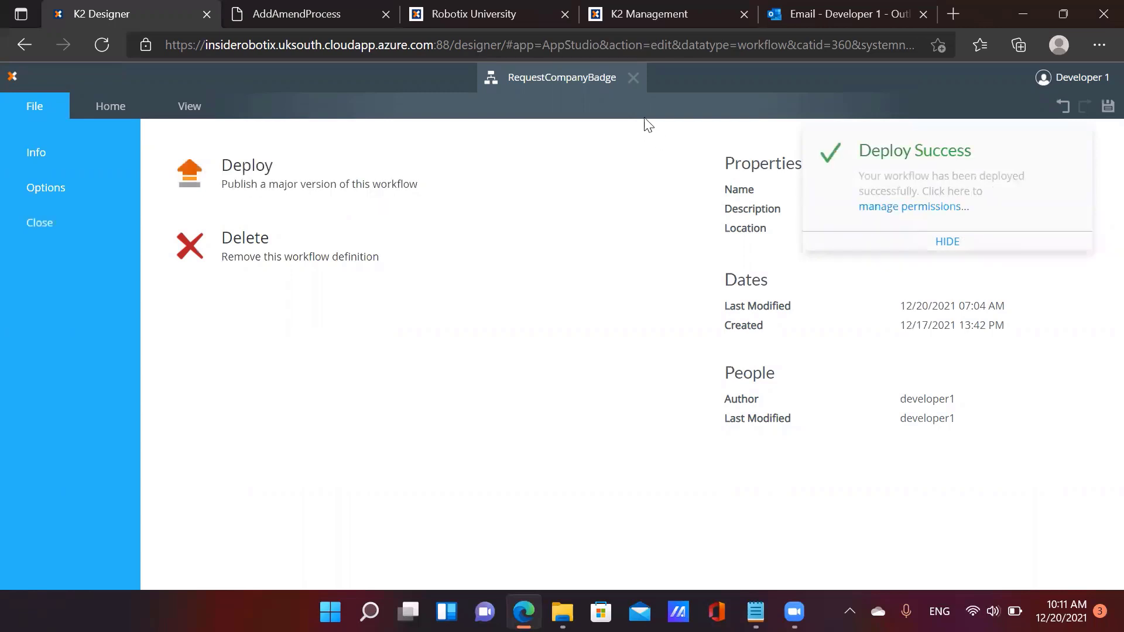
left_click(632, 78)
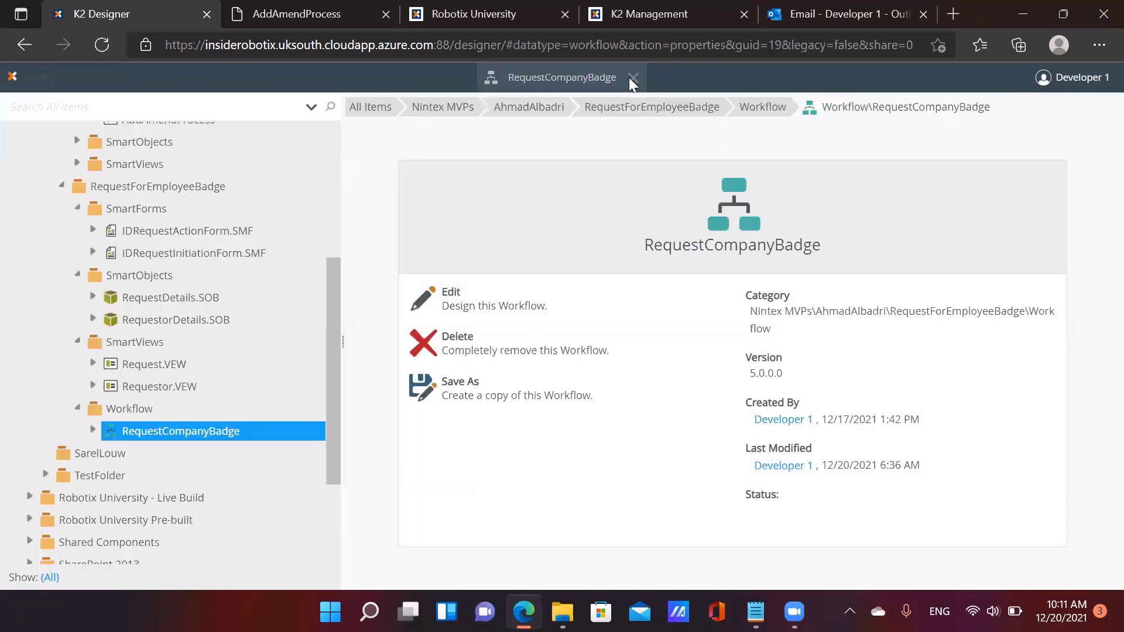
Check out IDRequestActionForm.SMF, confirm the Initializing rule's actions, and save the form as version 2.0
left_click(179, 234)
left_click(499, 275)
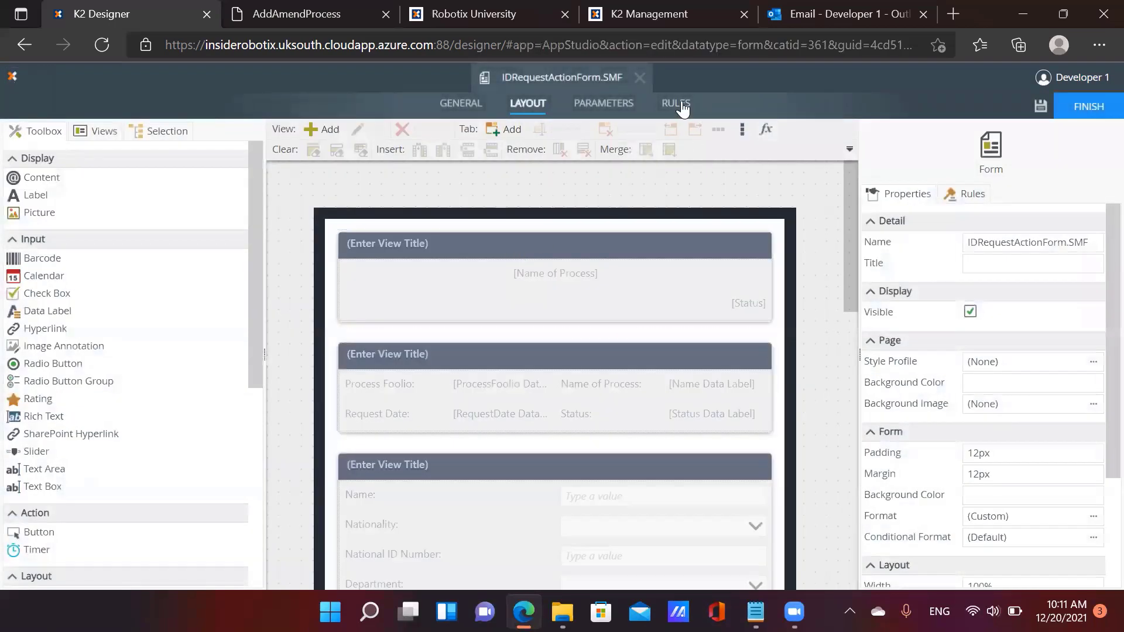
left_click(674, 107)
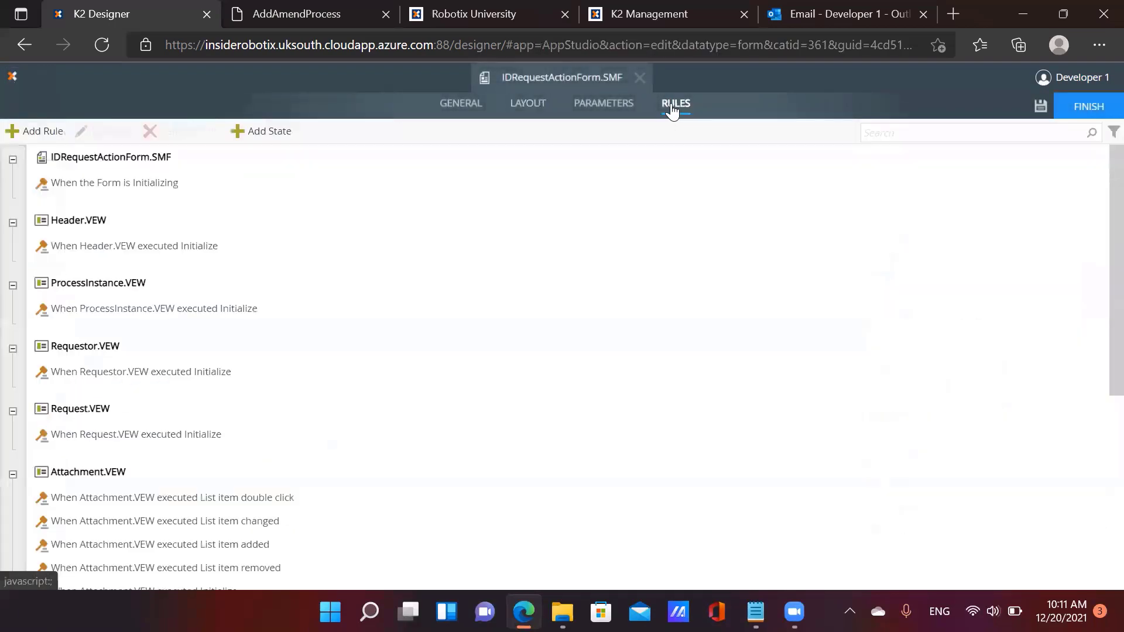
left_click(138, 183)
left_click(105, 132)
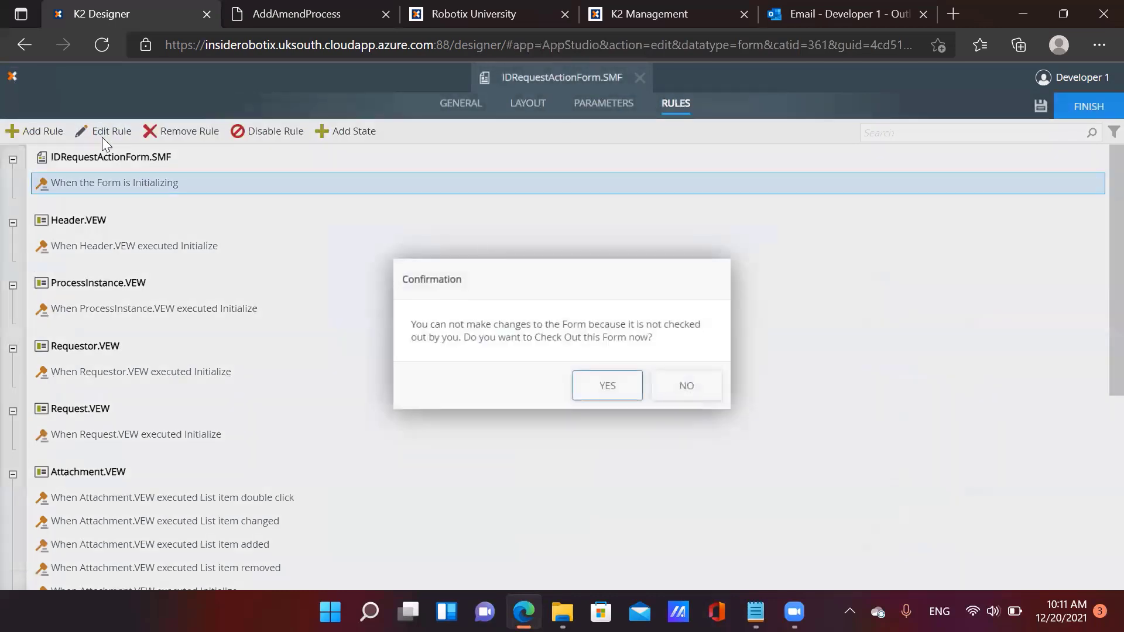
left_click(602, 393)
left_click(82, 131)
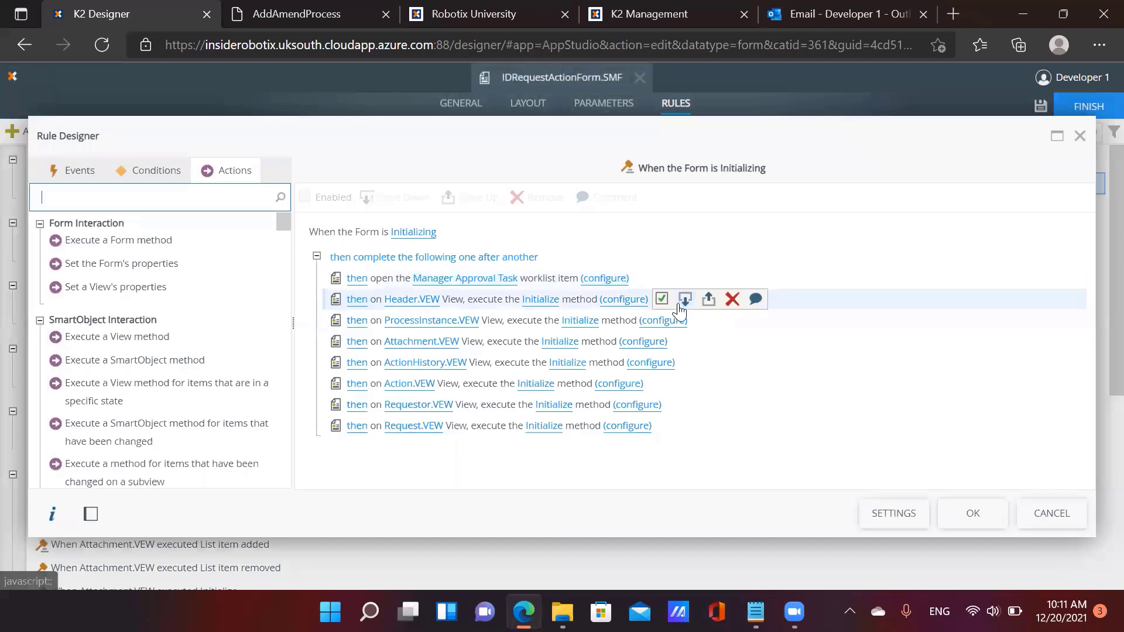
left_click(971, 513)
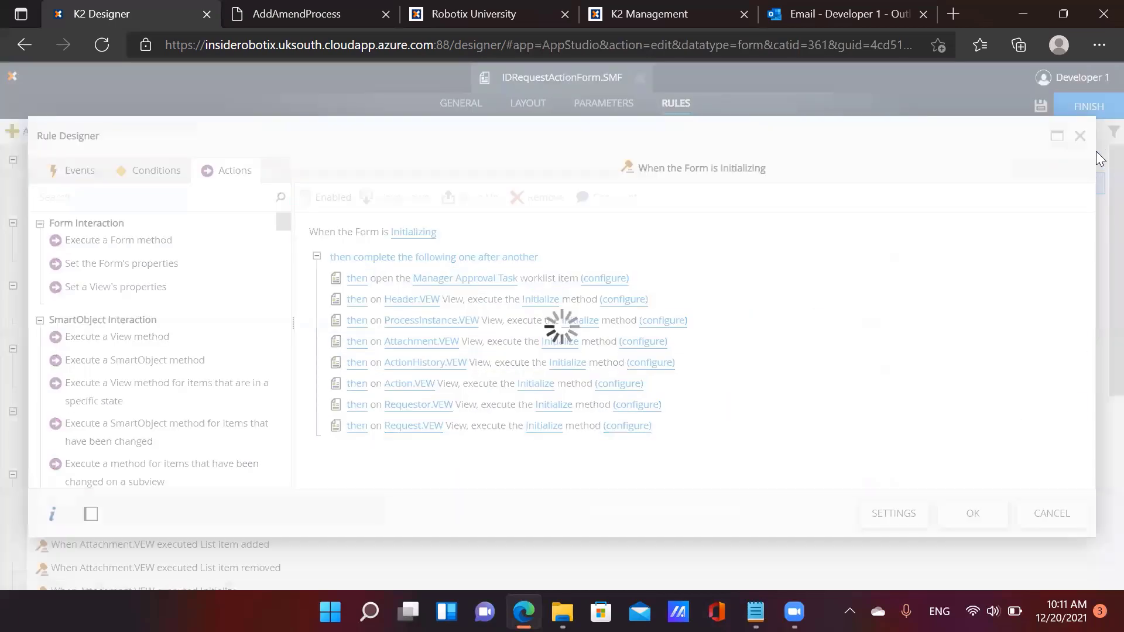
left_click(1101, 117)
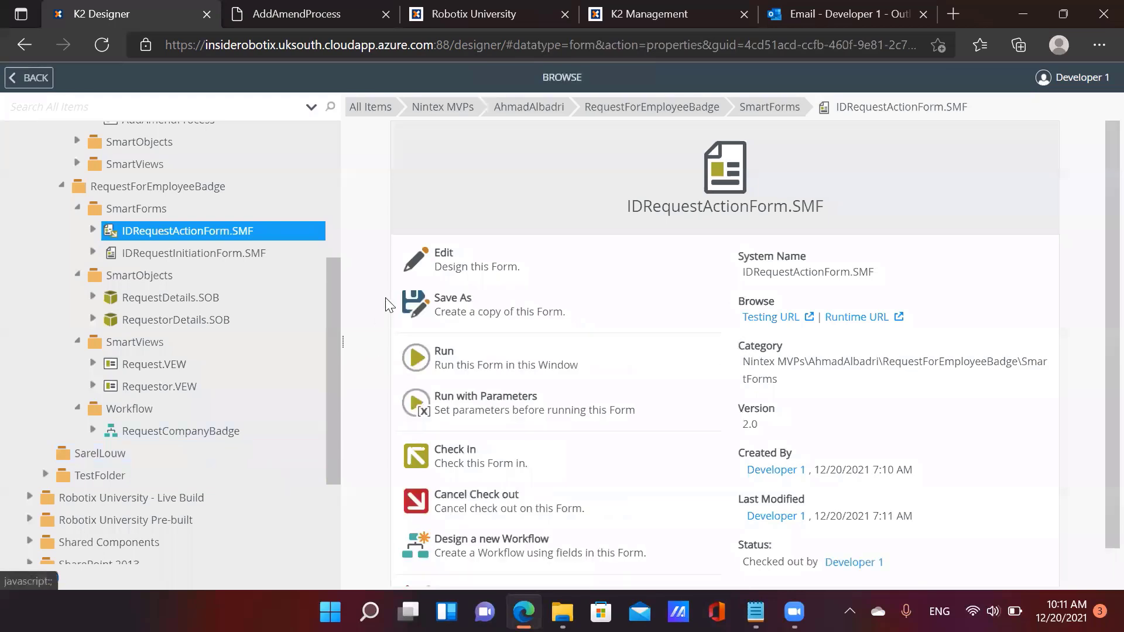
Edit RequestCompanyBadge again and bring up Manager Approval Task's form list in its Form settings
left_click(211, 444)
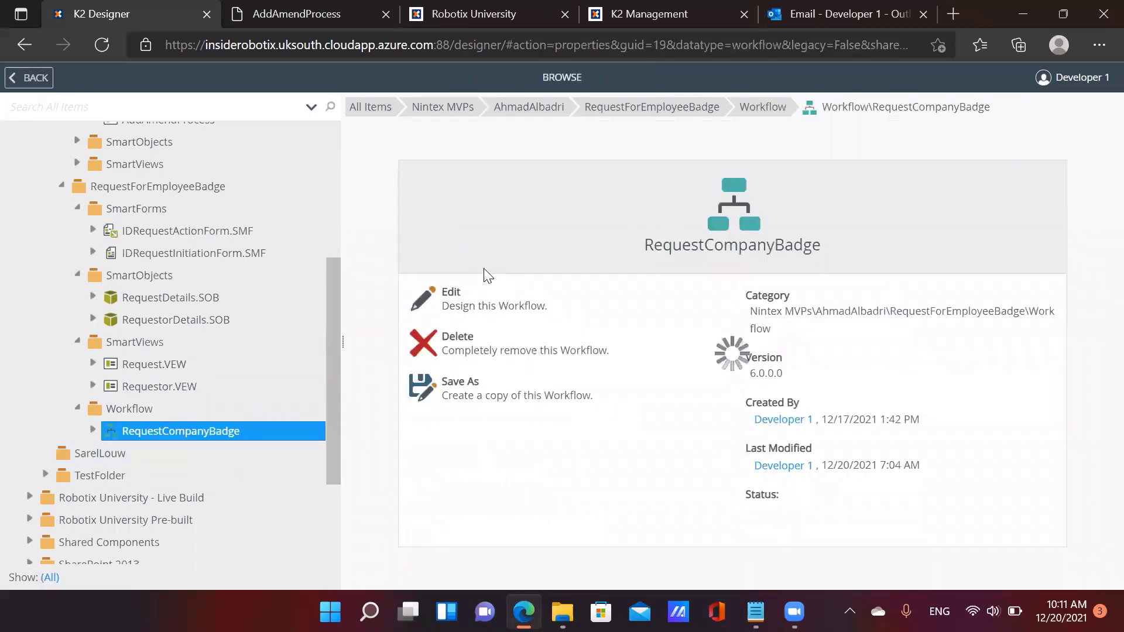
left_click(485, 297)
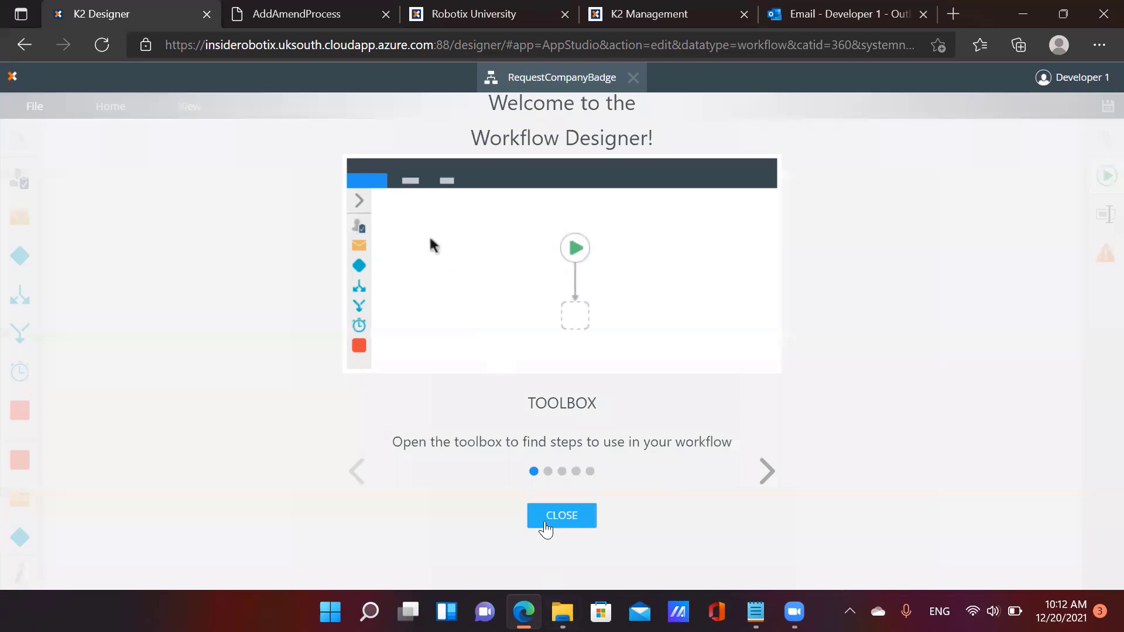
left_click(561, 516)
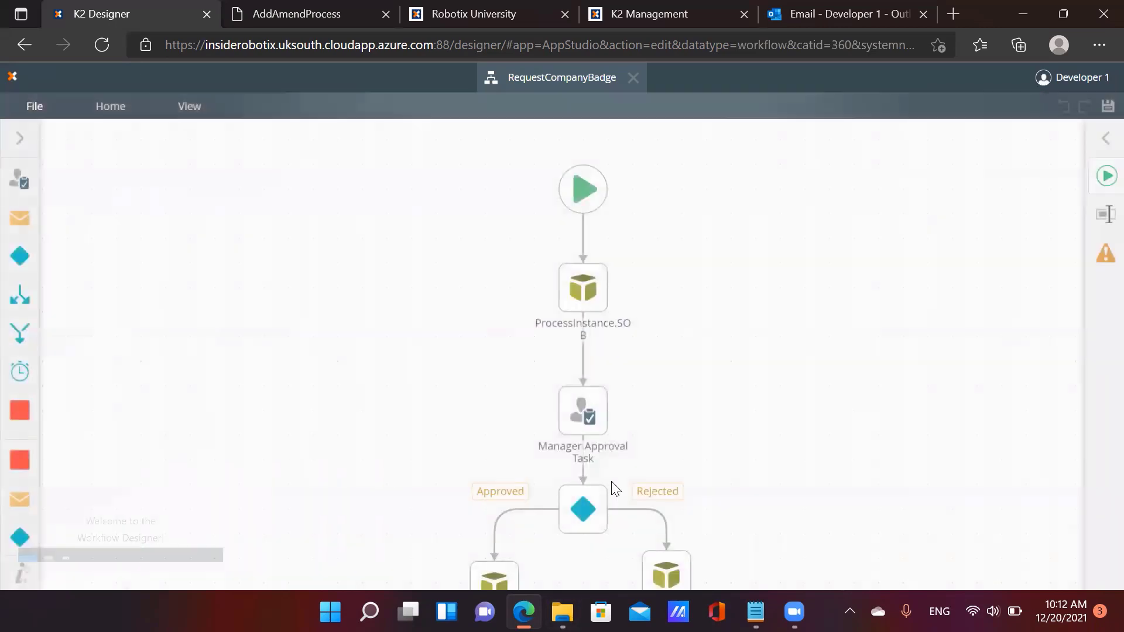
left_click(578, 414)
left_click(1105, 214)
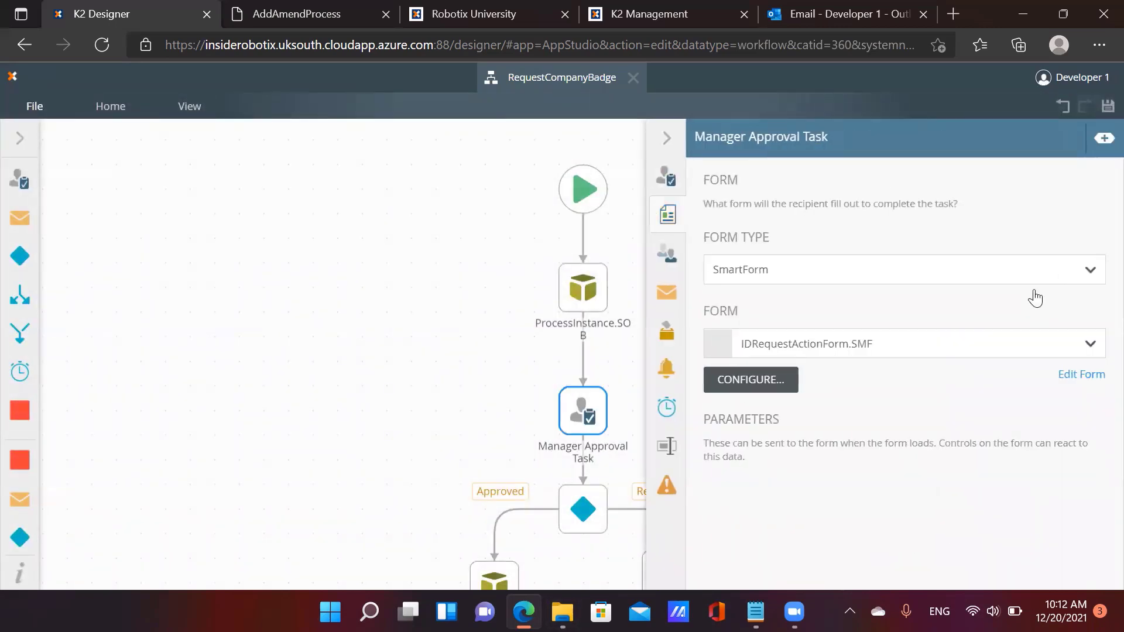
left_click(976, 353)
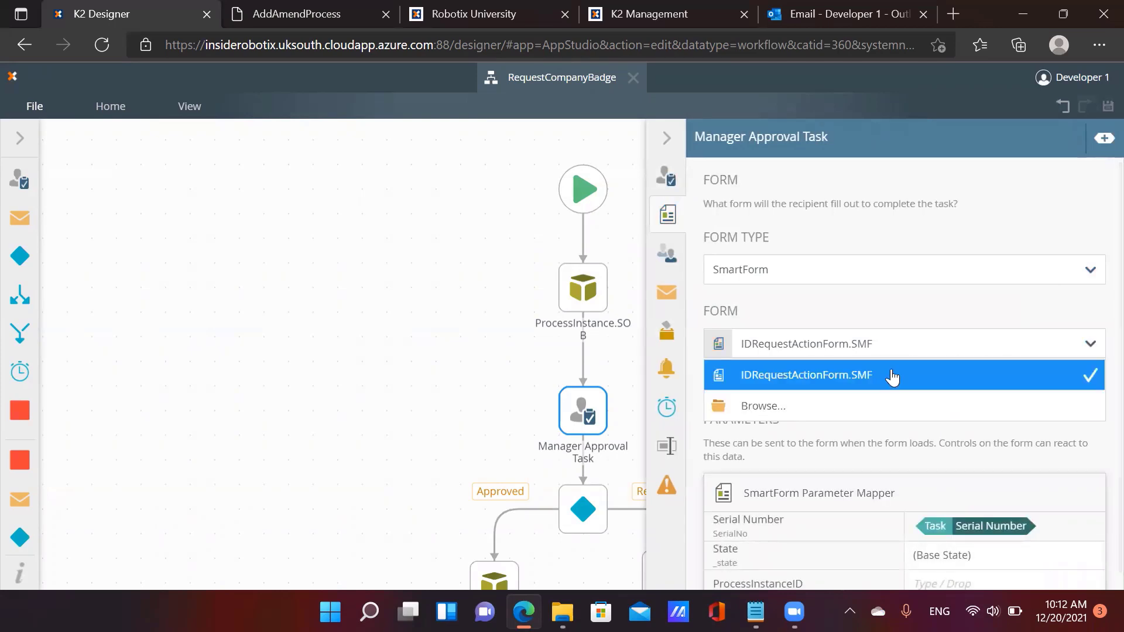
Choose IDRequestActionForm.SMF and remove all six data sources, including ProcessInstance.SOB and Attachment.SOB, from references
left_click(891, 372)
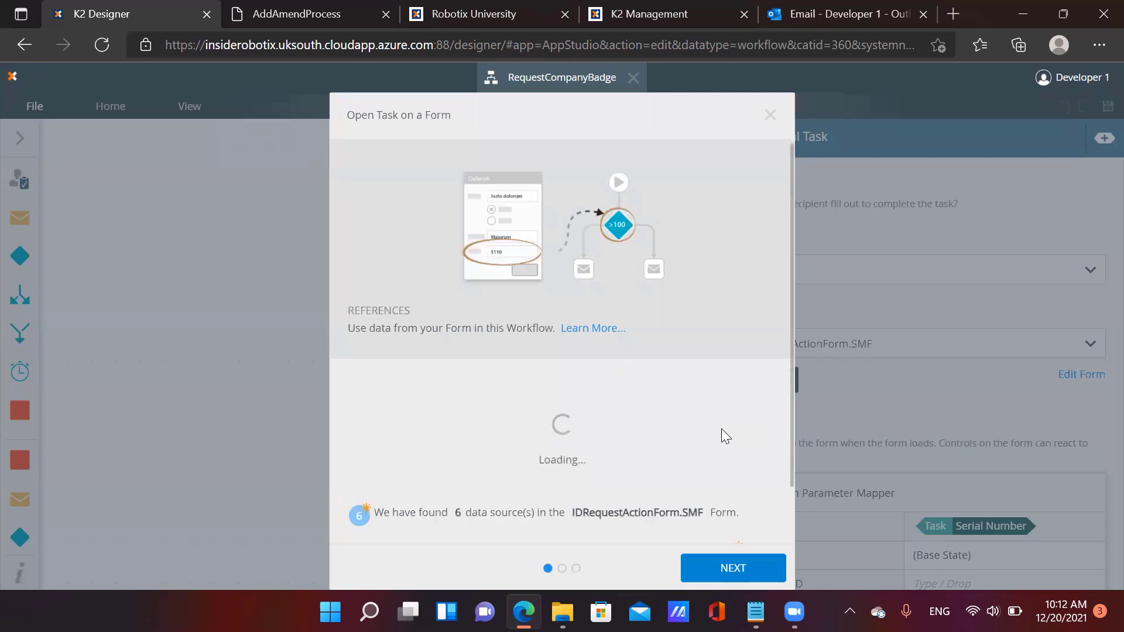
left_click(759, 433)
left_click(759, 503)
scroll(765, 497, "down", 2)
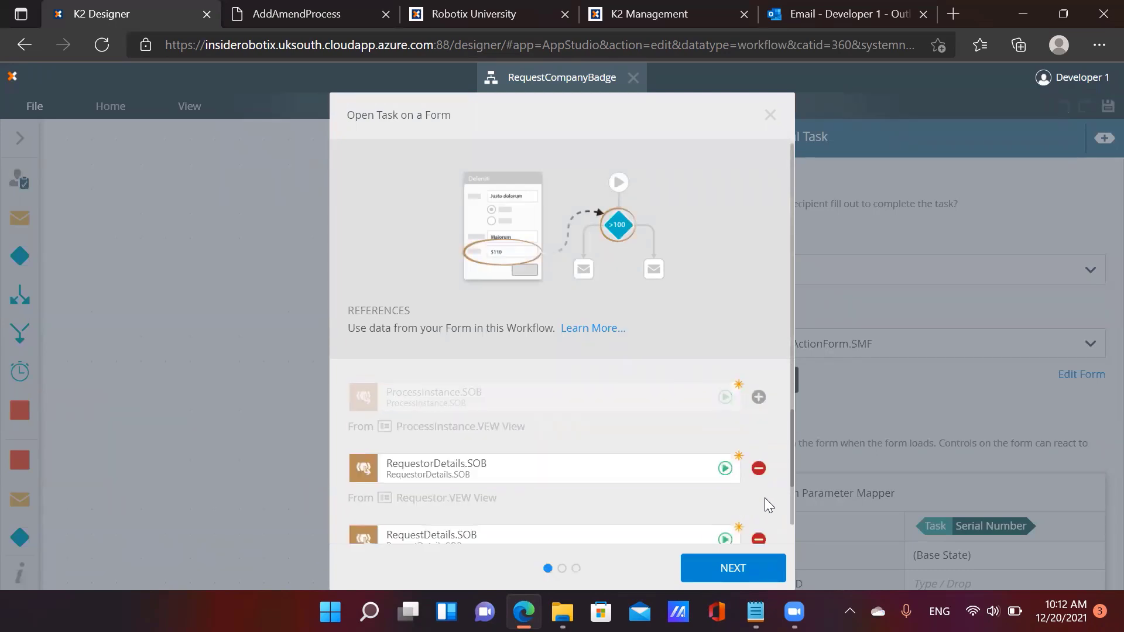
left_click(759, 468)
scroll(759, 489, "down", 1)
left_click(759, 468)
left_click(758, 537)
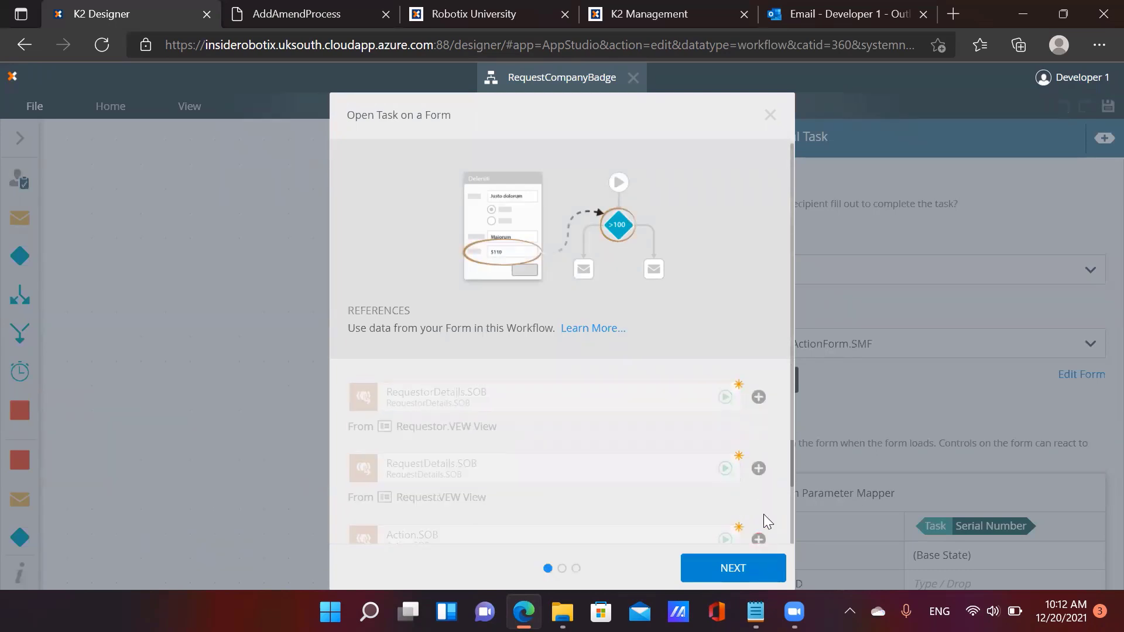
scroll(762, 504, "down", 2)
left_click(758, 477)
Step through the open-task settings to Finish, then dismiss the form update error
left_click(755, 566)
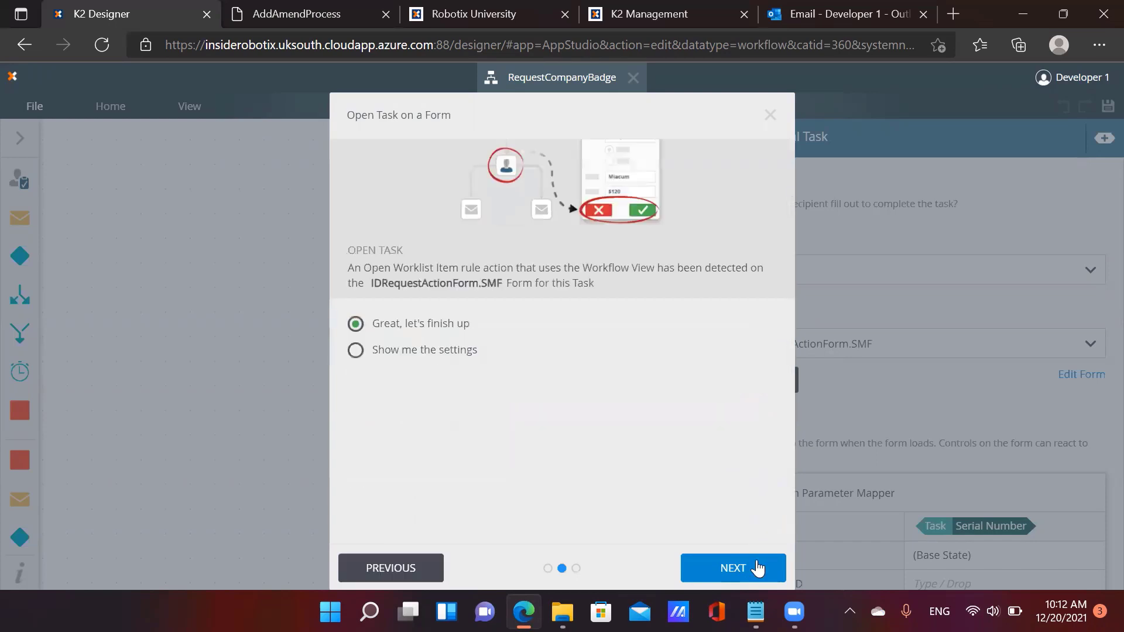
left_click(440, 355)
left_click(708, 565)
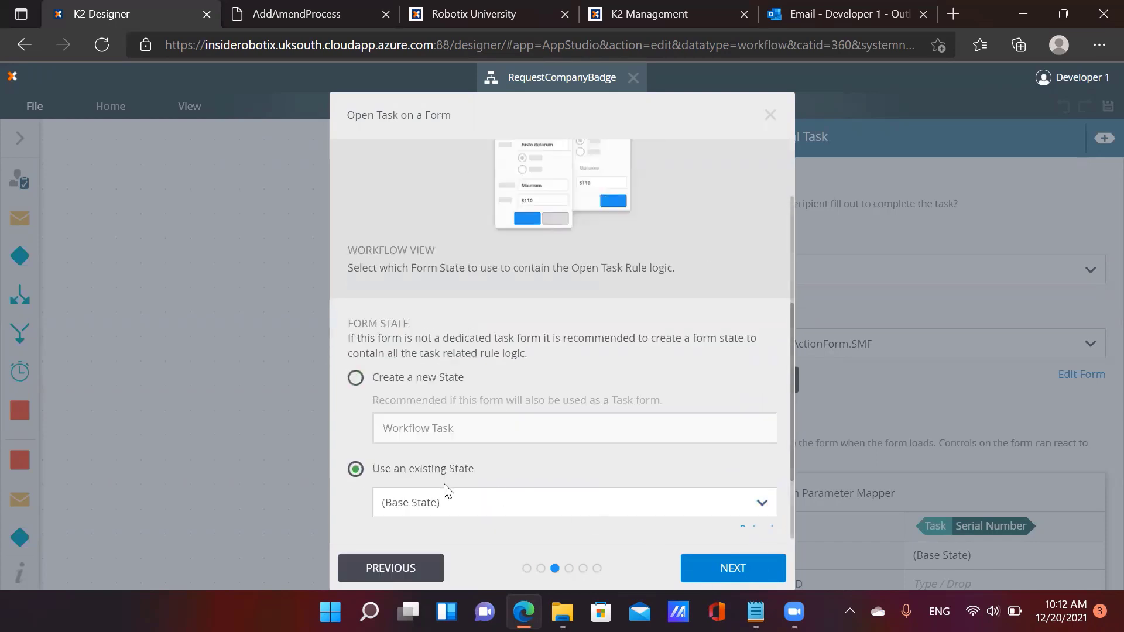
left_click(745, 567)
left_click(726, 568)
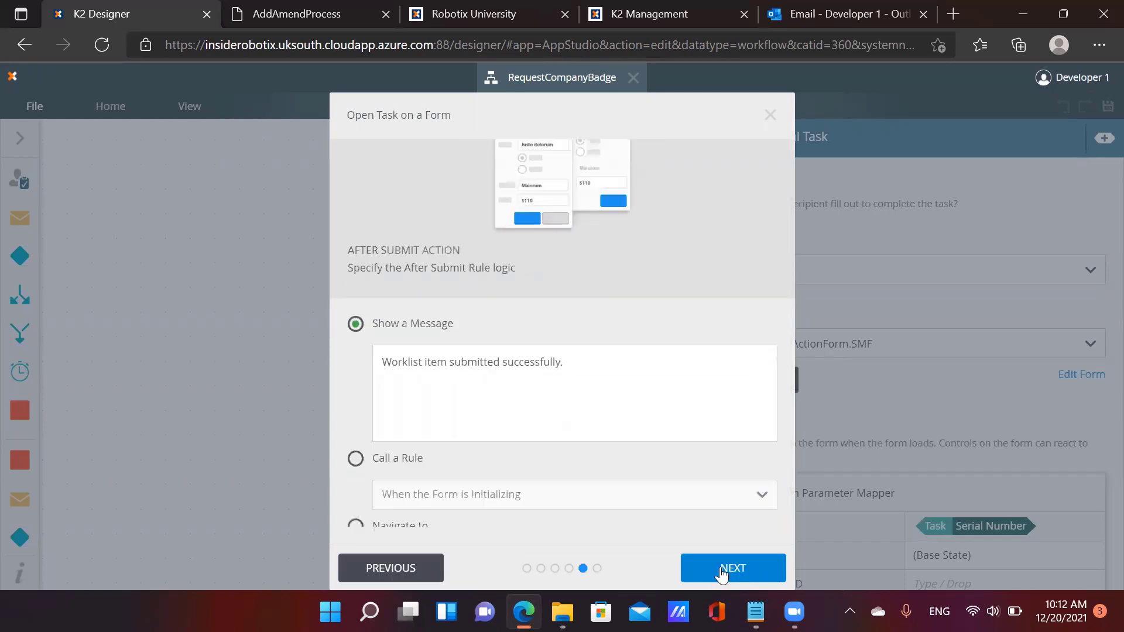
left_click(723, 569)
left_click(722, 570)
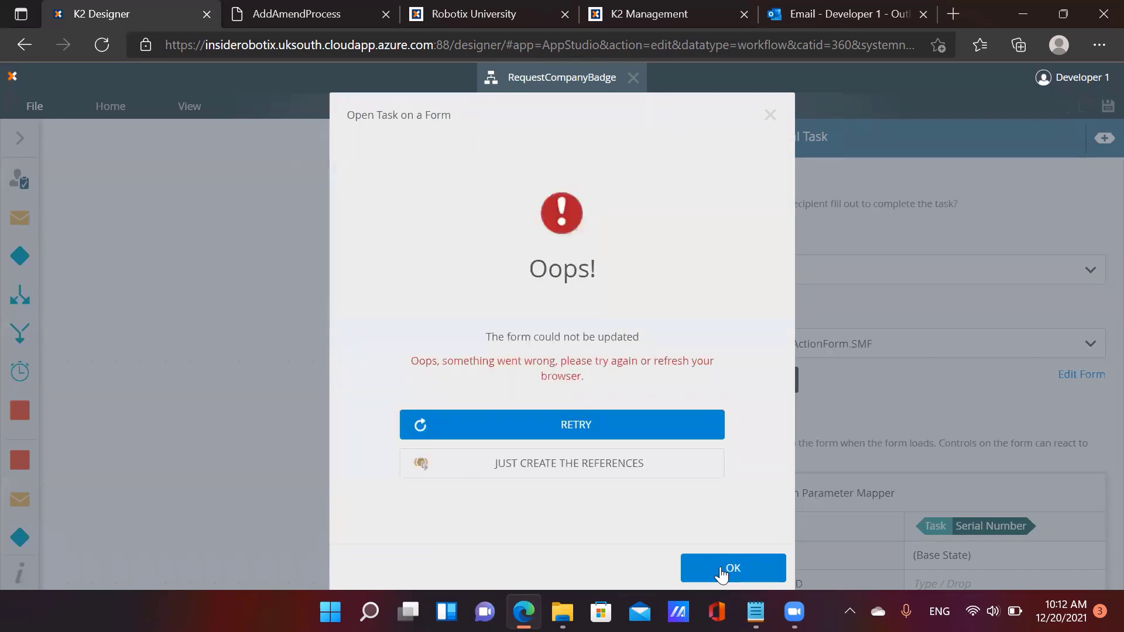
left_click(653, 473)
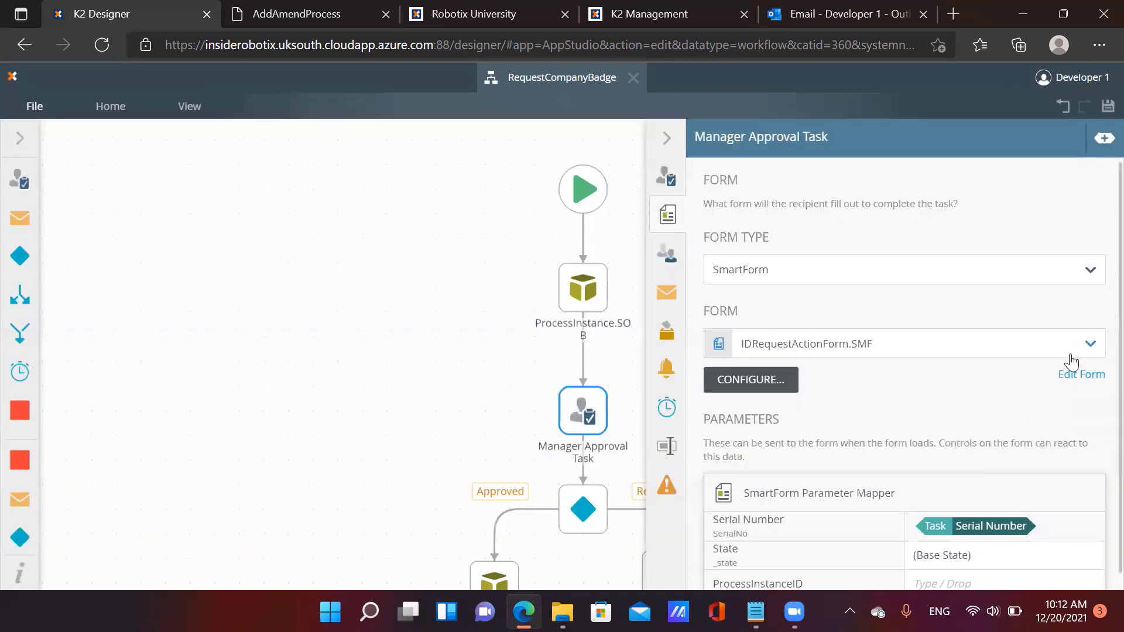
Browse the task's form list for another SmartForm, closing the stray loading tab
left_click(940, 345)
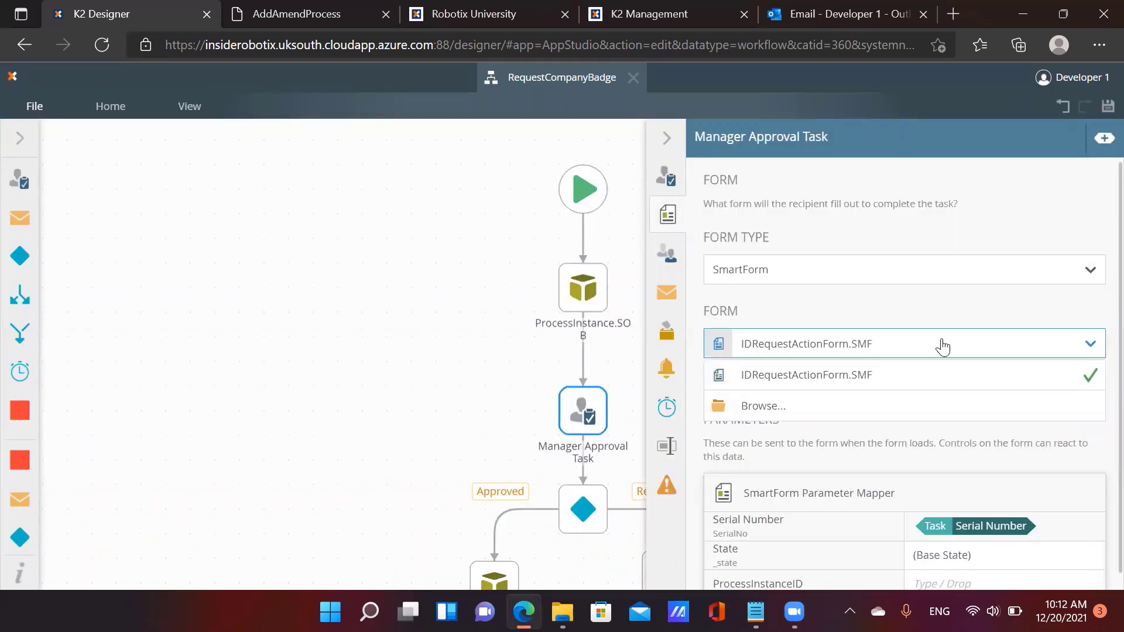
left_click(958, 407)
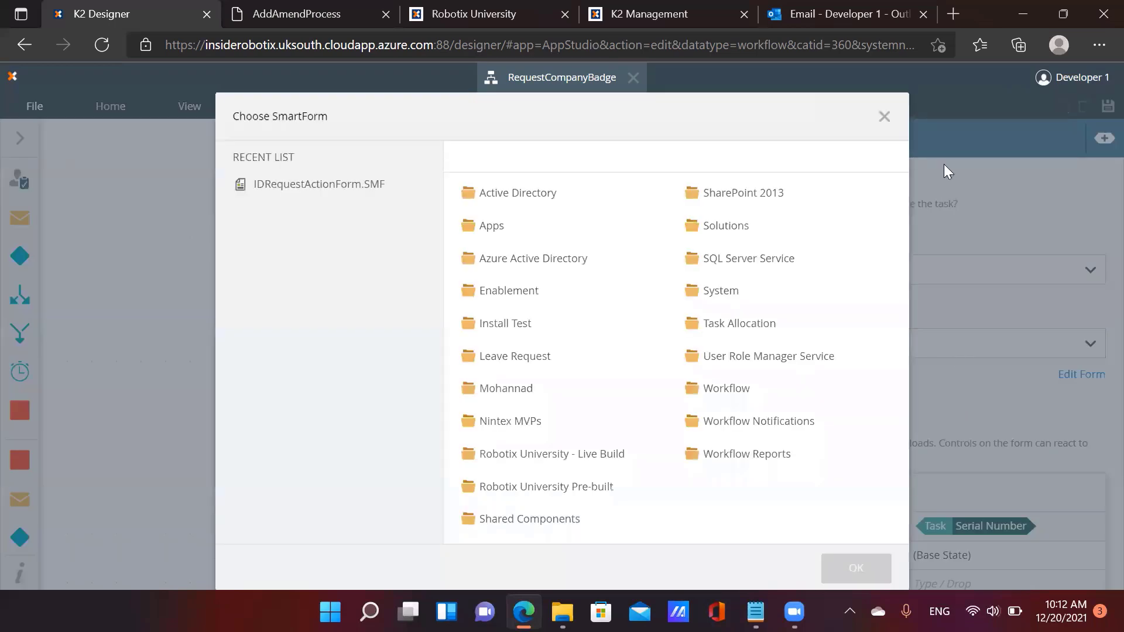
left_click(882, 120)
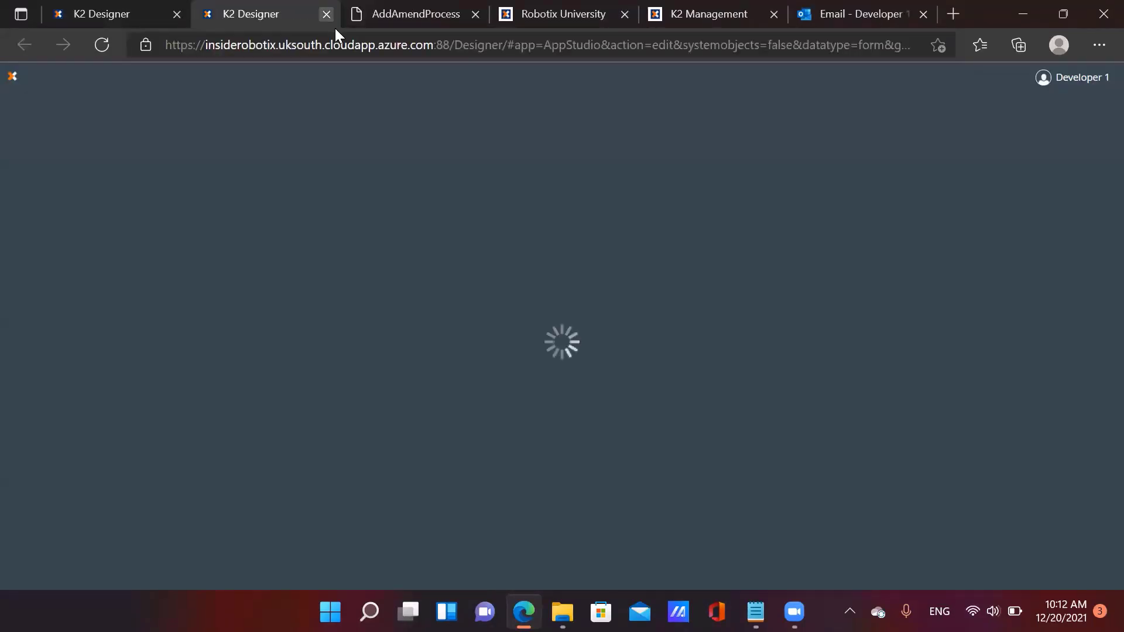
left_click(326, 14)
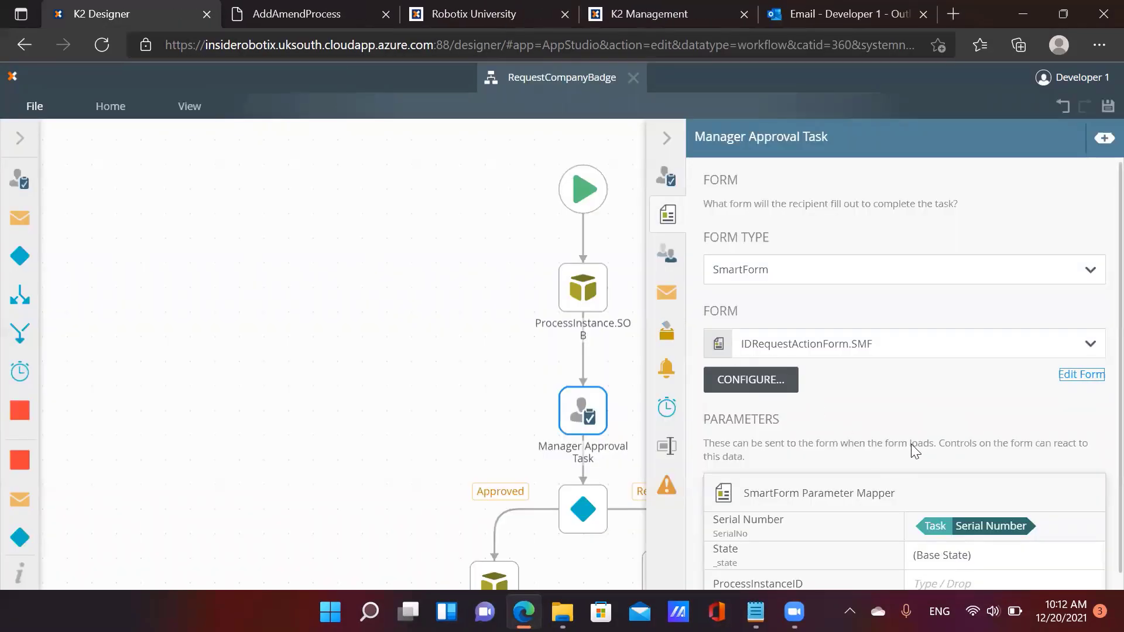
scroll(925, 446, "down", 1)
scroll(915, 450, "up", 1)
left_click(843, 350)
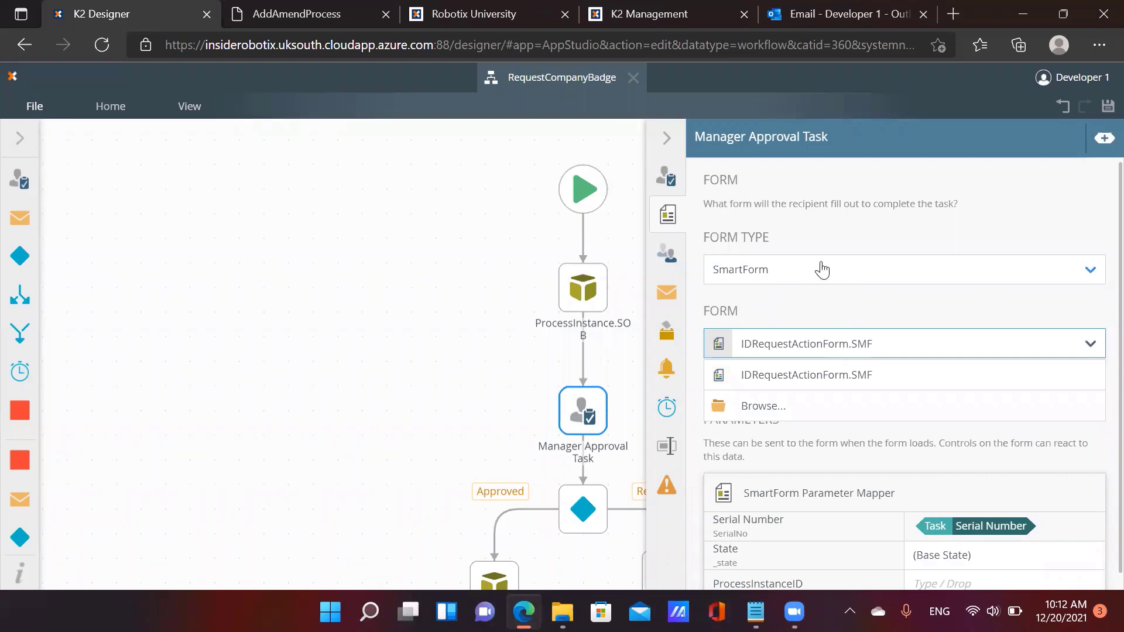
left_click(822, 240)
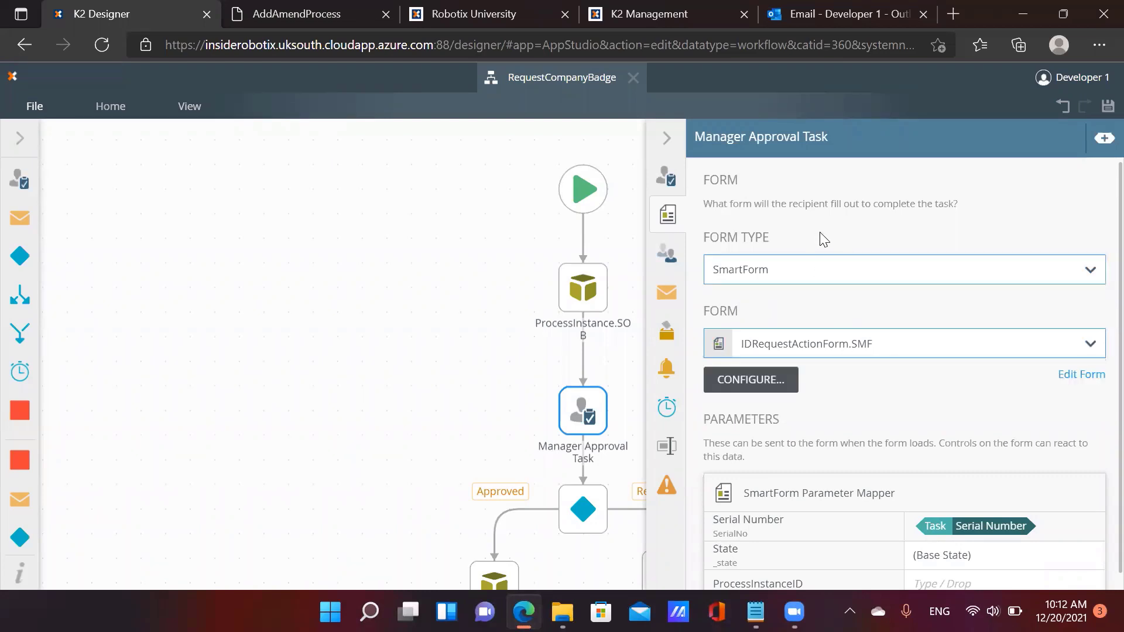
Close the workflow designer and edit IDRequestActionForm.SMF from the category tree
left_click(1093, 375)
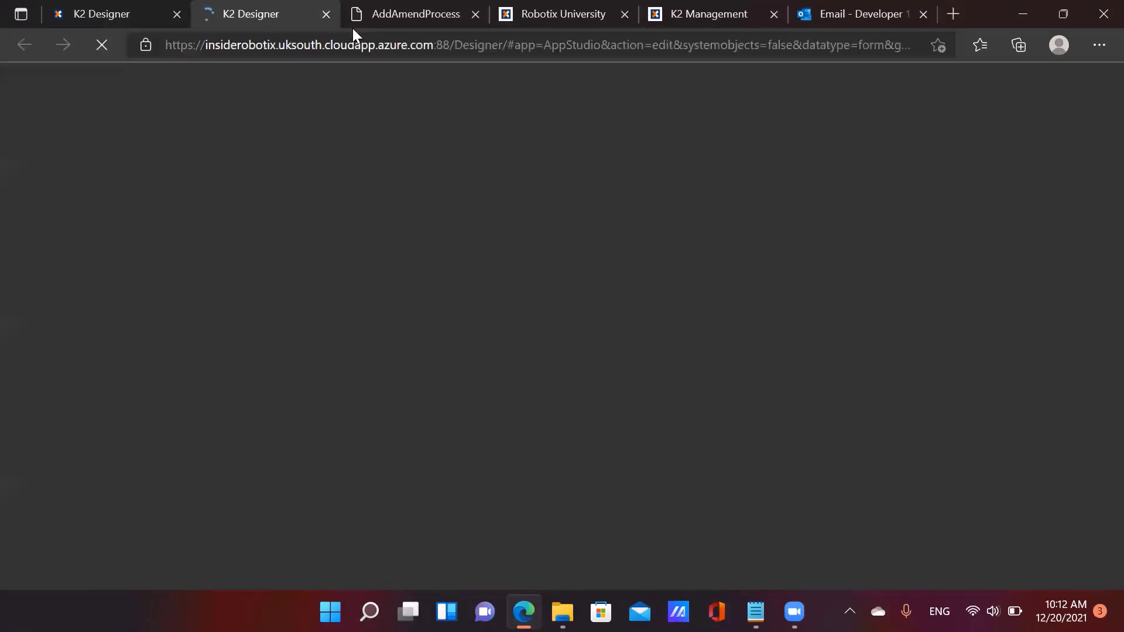
left_click(326, 14)
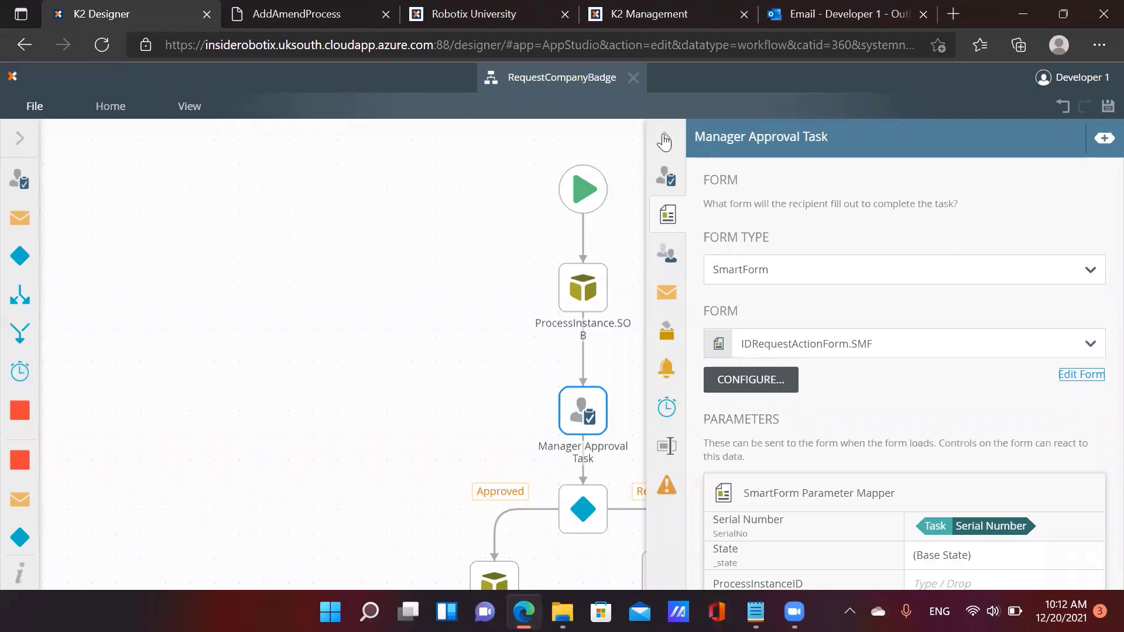
left_click(634, 78)
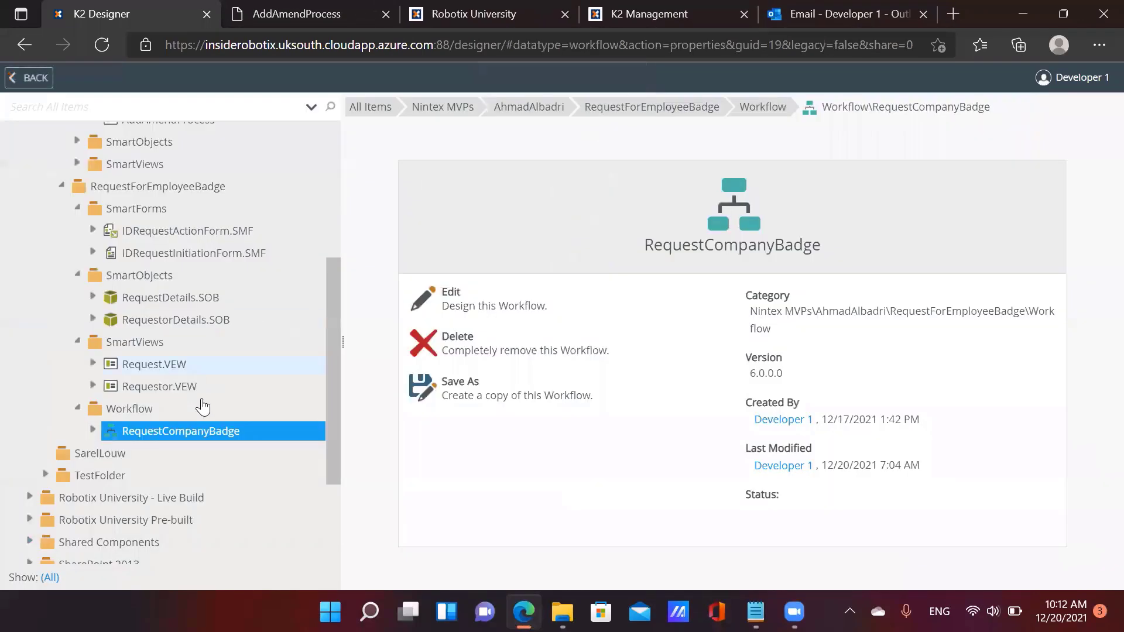
left_click(218, 233)
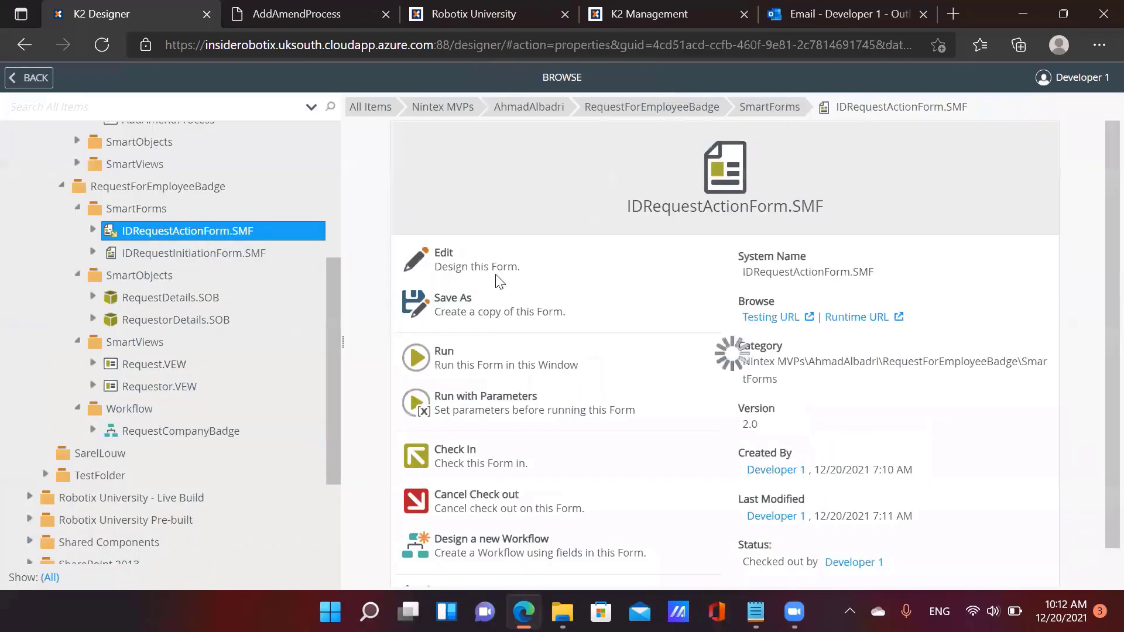
left_click(501, 257)
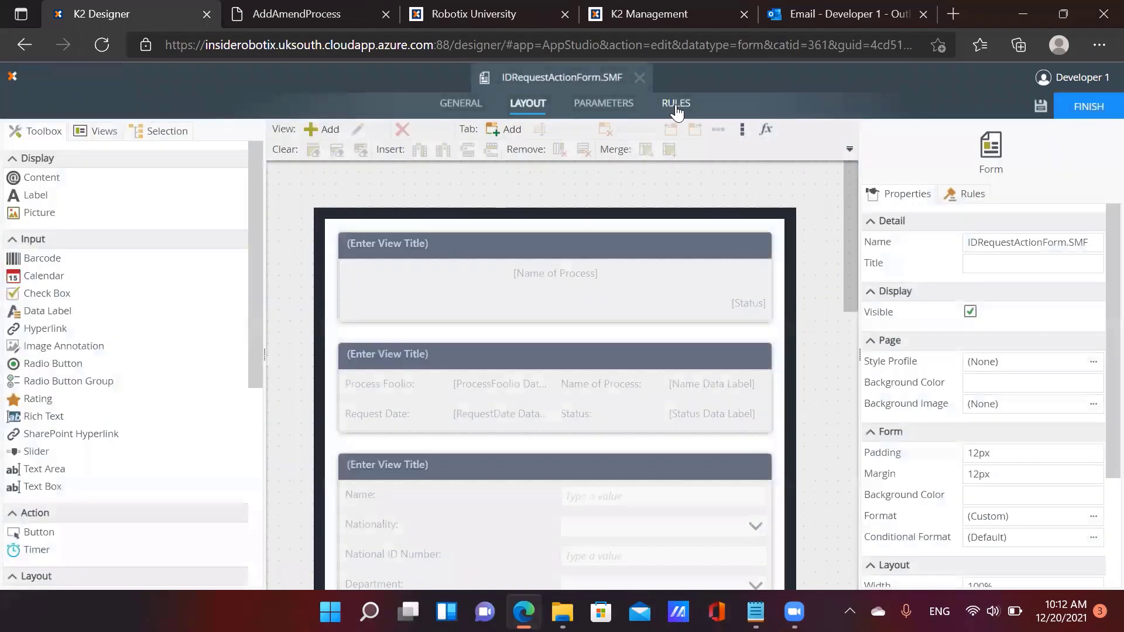
Edit the When the Form is Initializing rule and add the current Workflow Activity condition
left_click(676, 104)
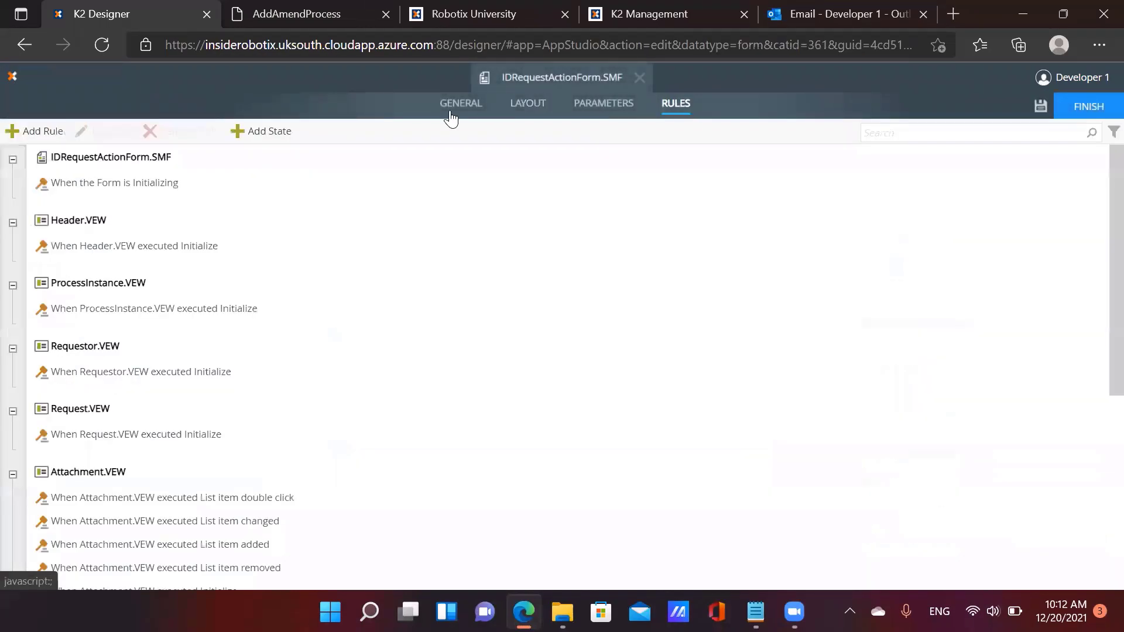
left_click(96, 183)
left_click(99, 131)
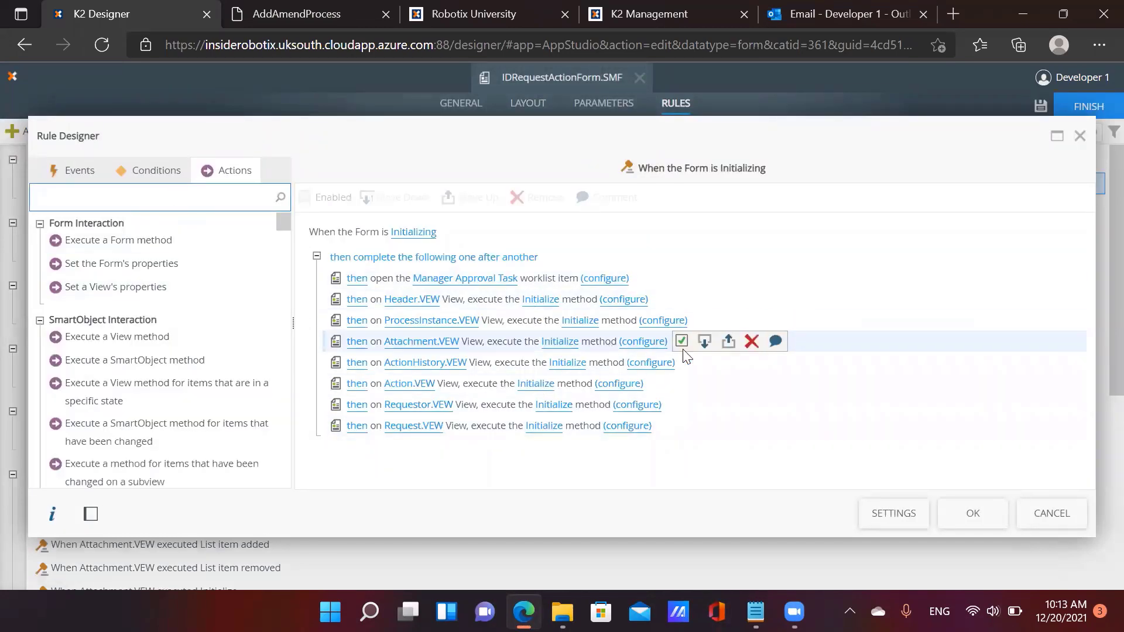
left_click(162, 177)
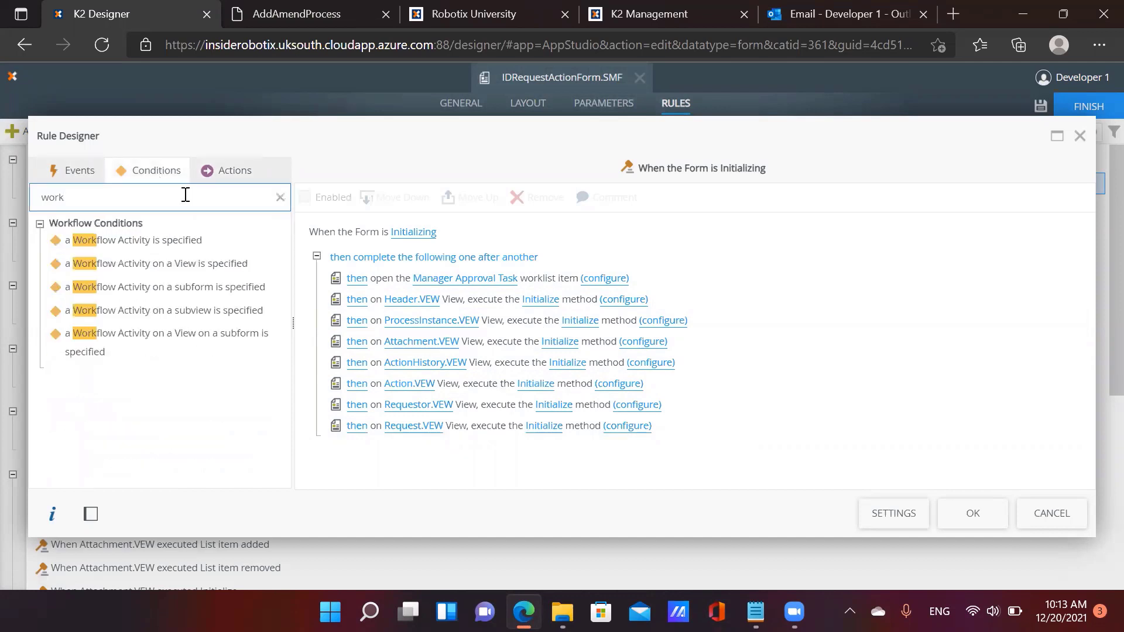
double_click(149, 240)
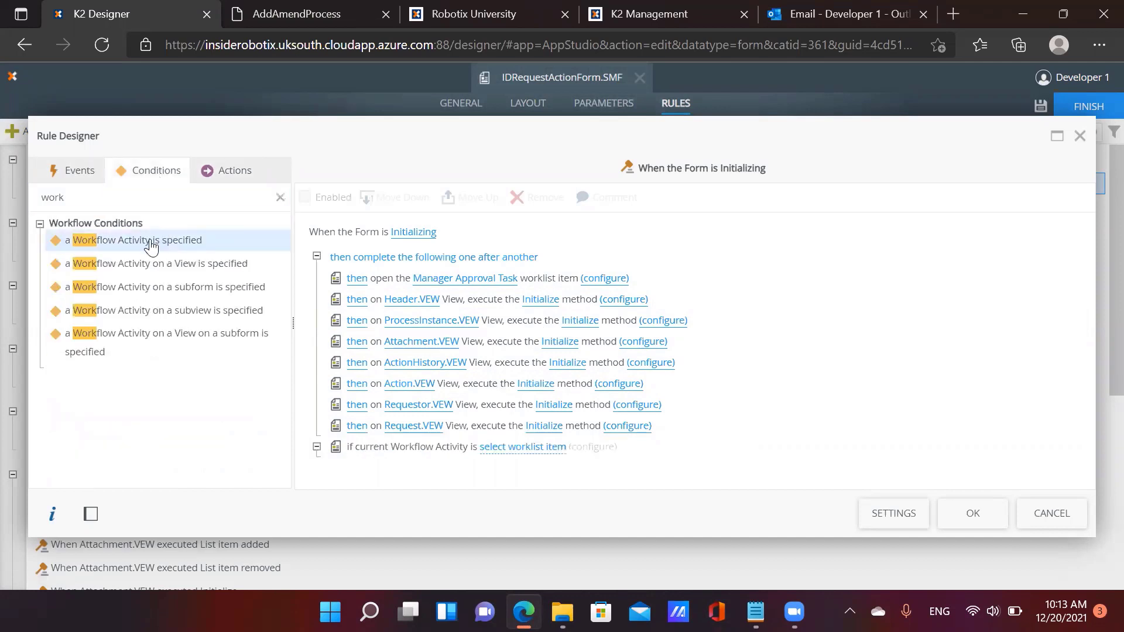
Set the condition's activity to Workflow > RequestCompanyBadge > Manager Approval Task
left_click(537, 448)
left_click(252, 379)
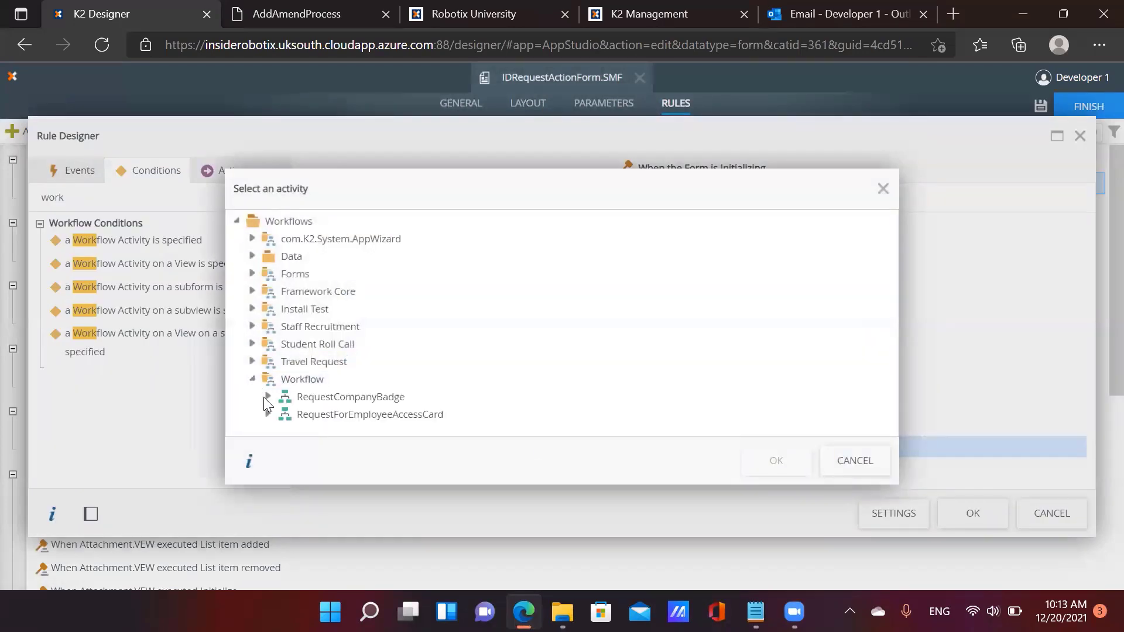
left_click(269, 398)
left_click(371, 414)
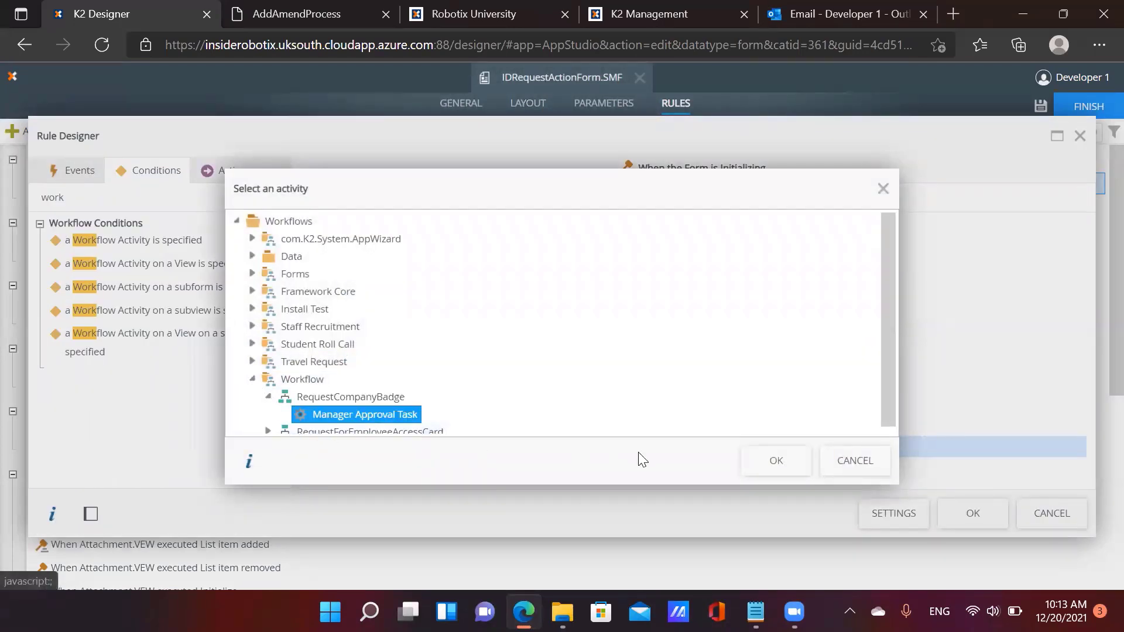
left_click(774, 462)
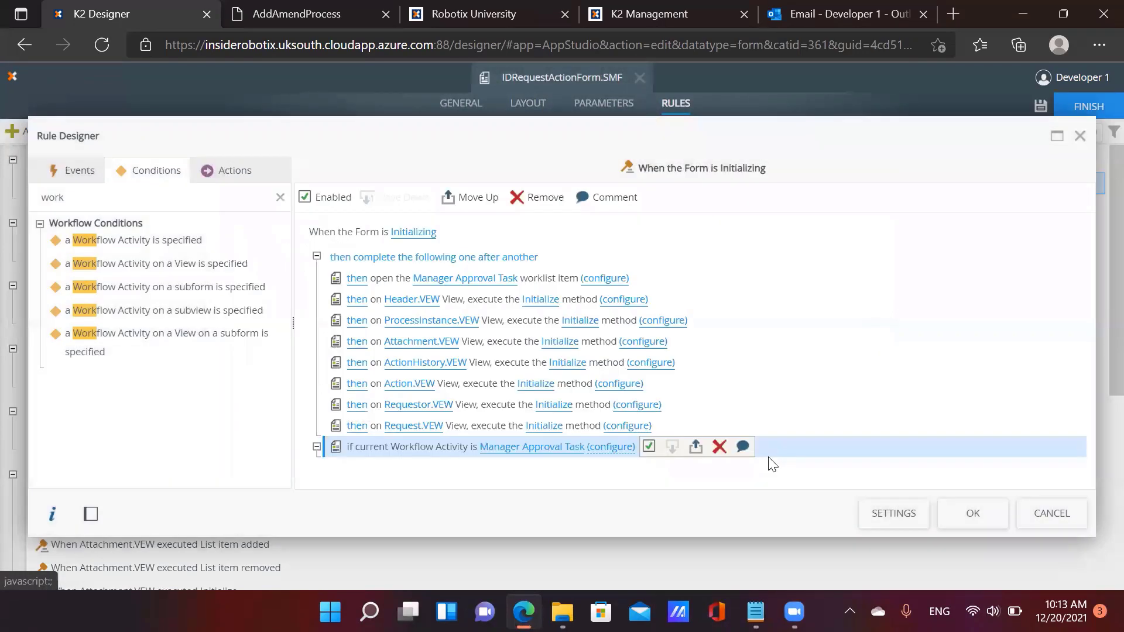
Map the form parameter SerialNo to the condition's Serial Number
left_click(619, 448)
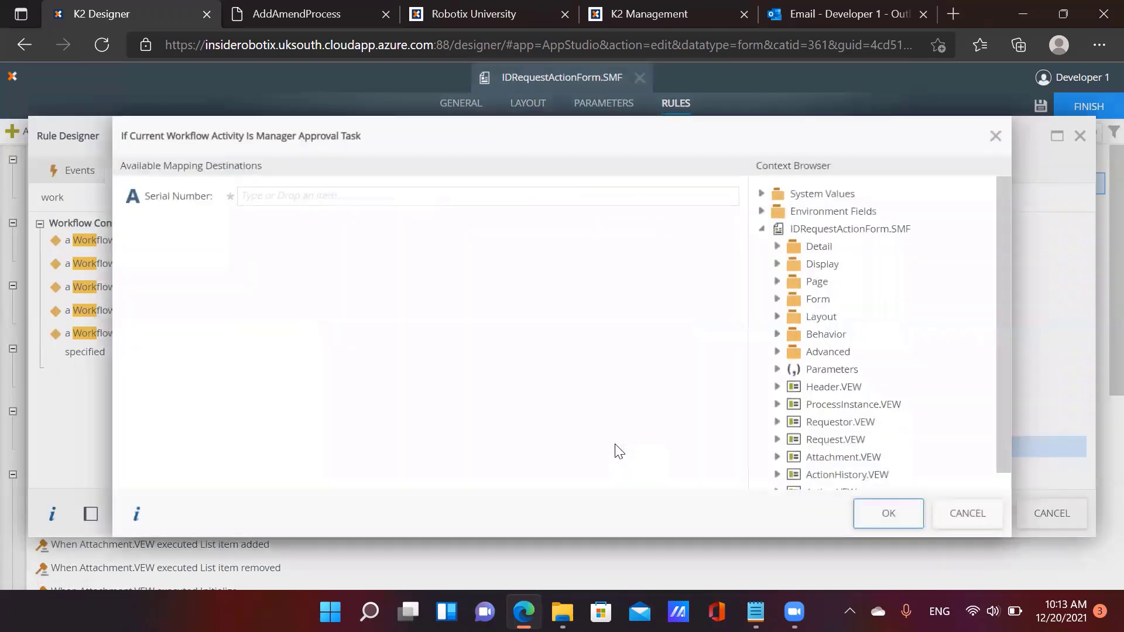
left_click(777, 369)
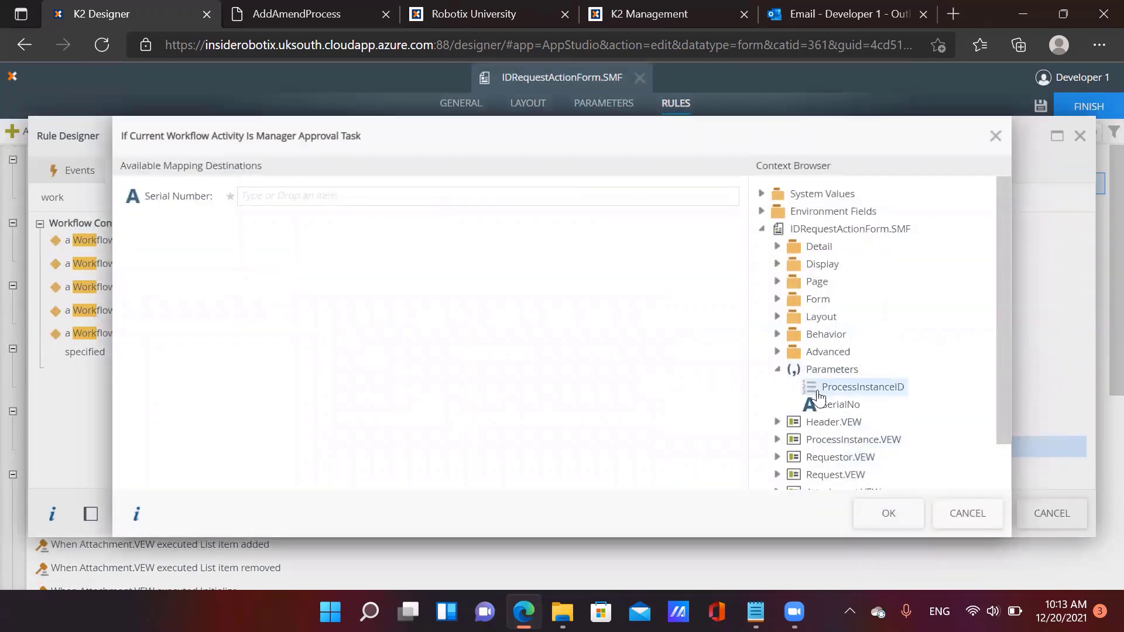
left_click_drag(828, 408, 348, 197)
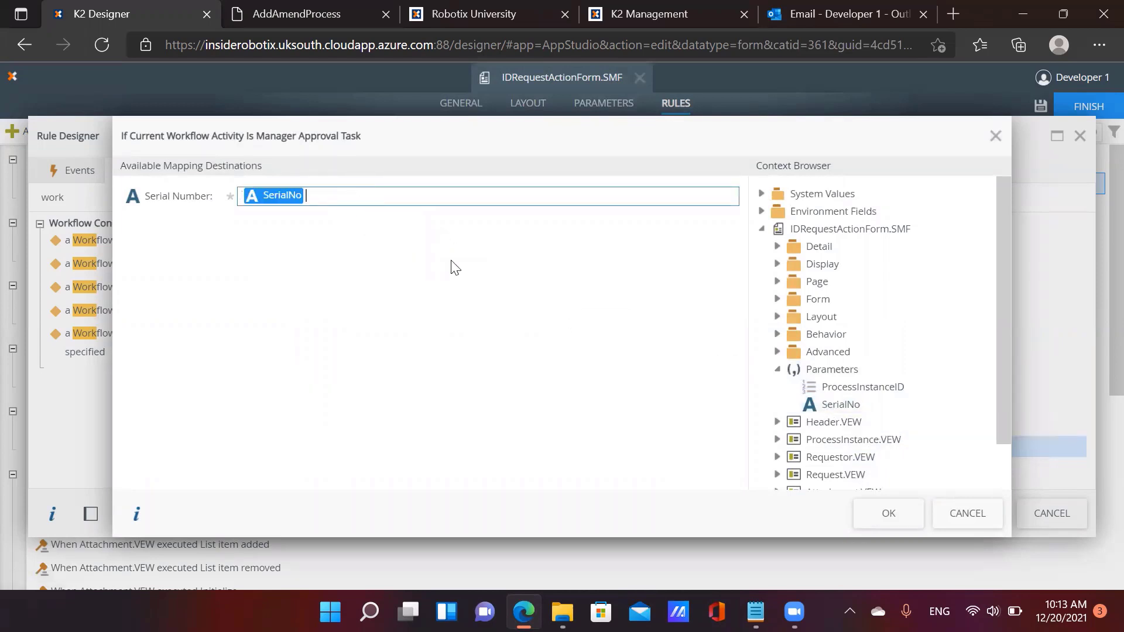
left_click(889, 515)
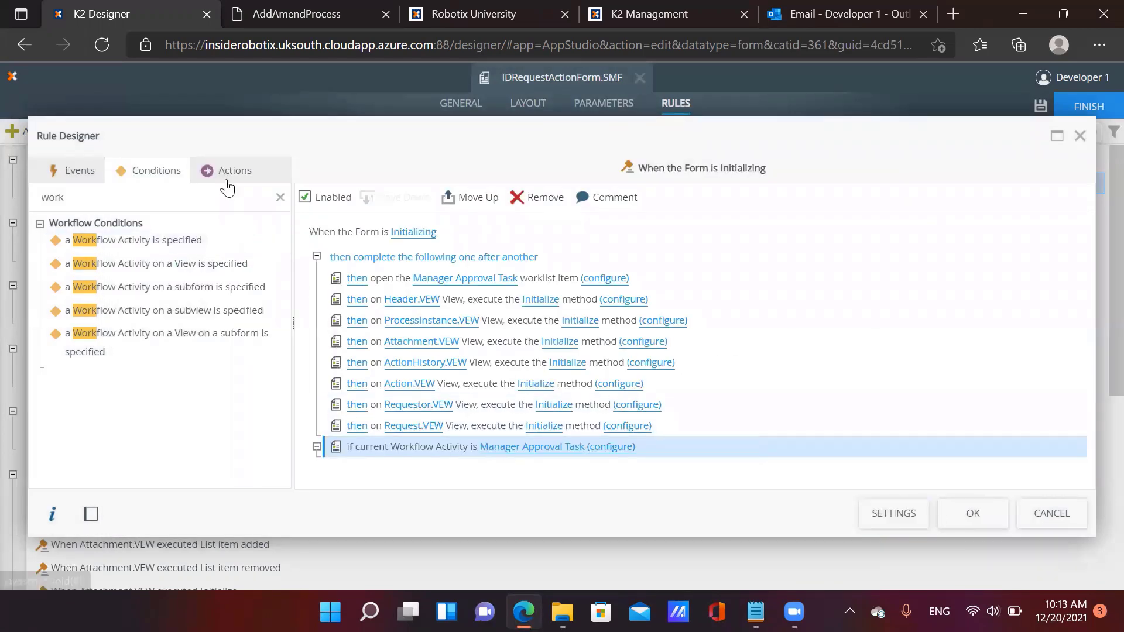
left_click(228, 173)
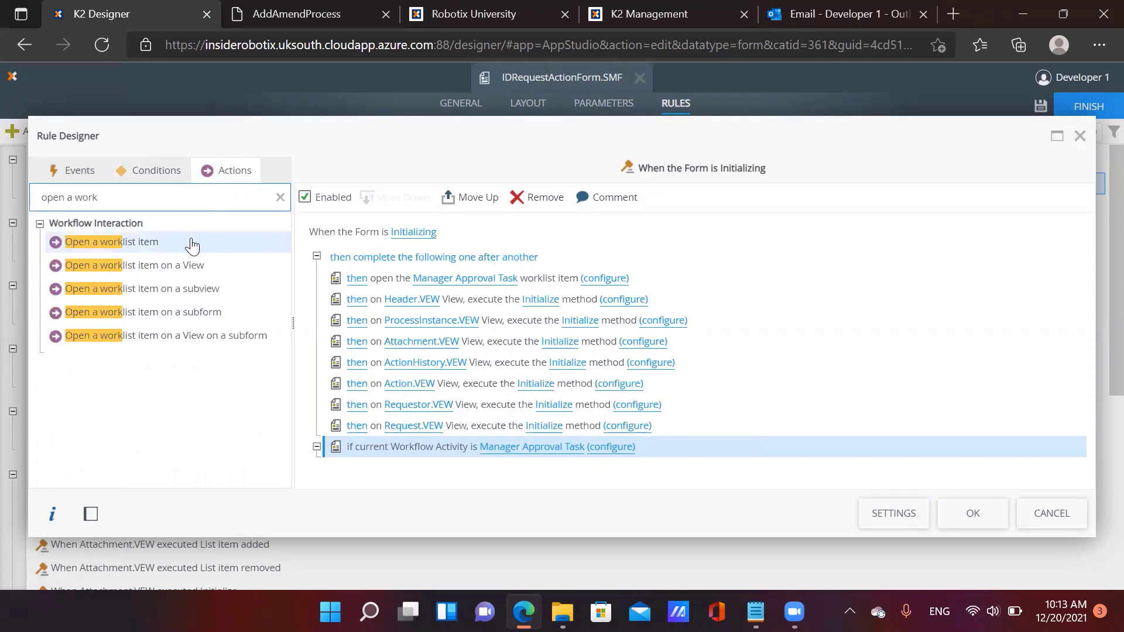
Add an 'Open a worklist item' action under the condition for RequestCompanyBadge's Manager Approval Task
left_click_drag(187, 243, 494, 468)
left_click(485, 468)
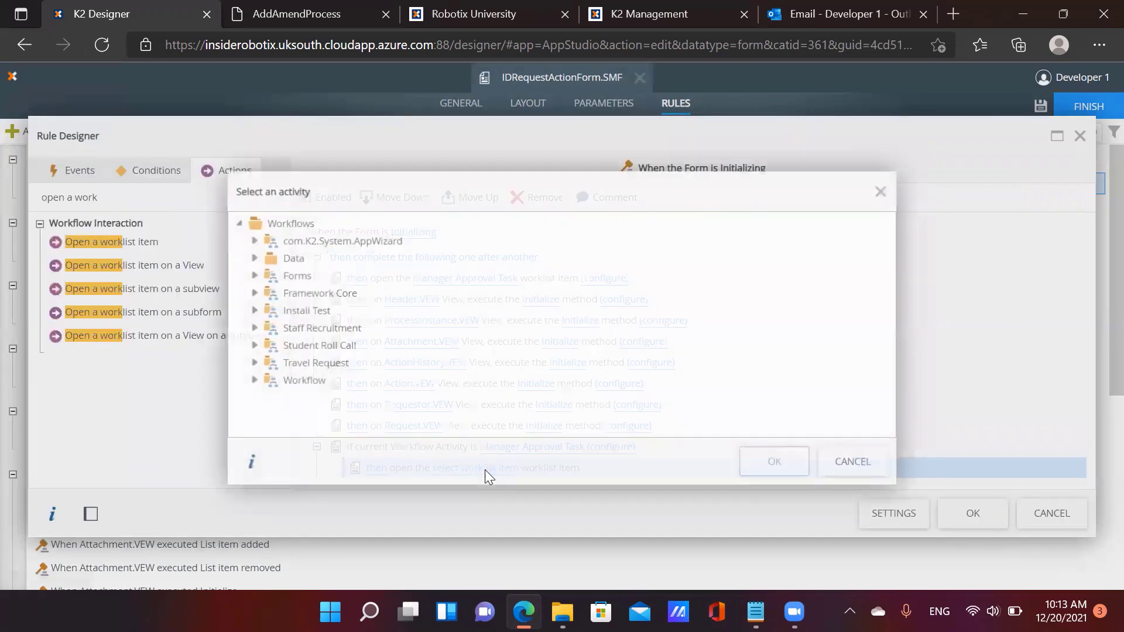
left_click(251, 379)
left_click(268, 397)
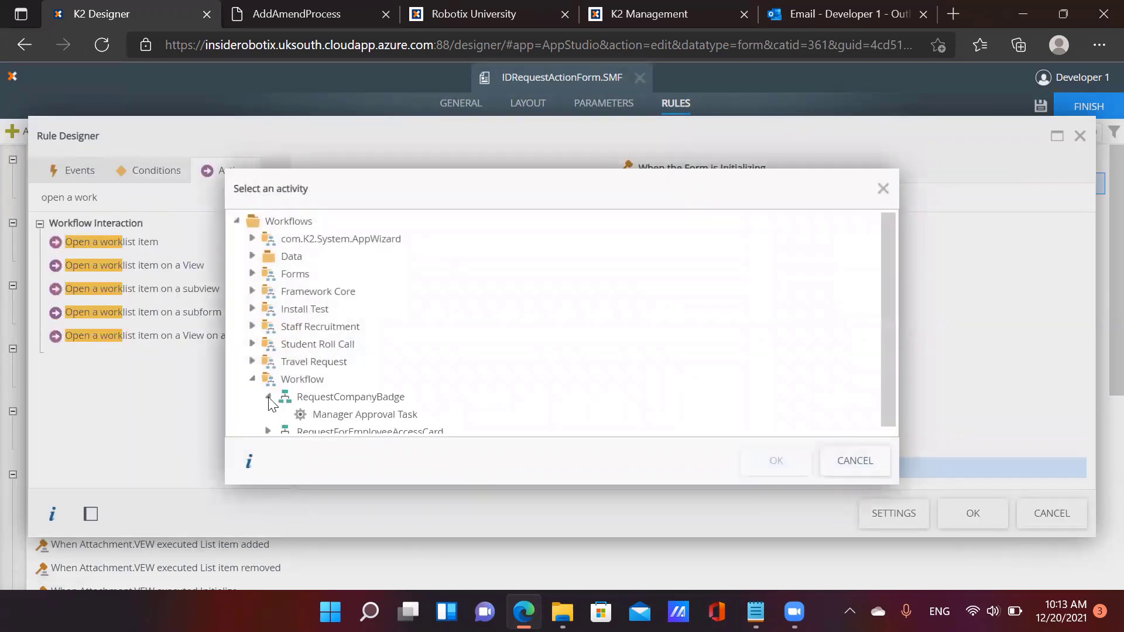
left_click(363, 414)
left_click(775, 461)
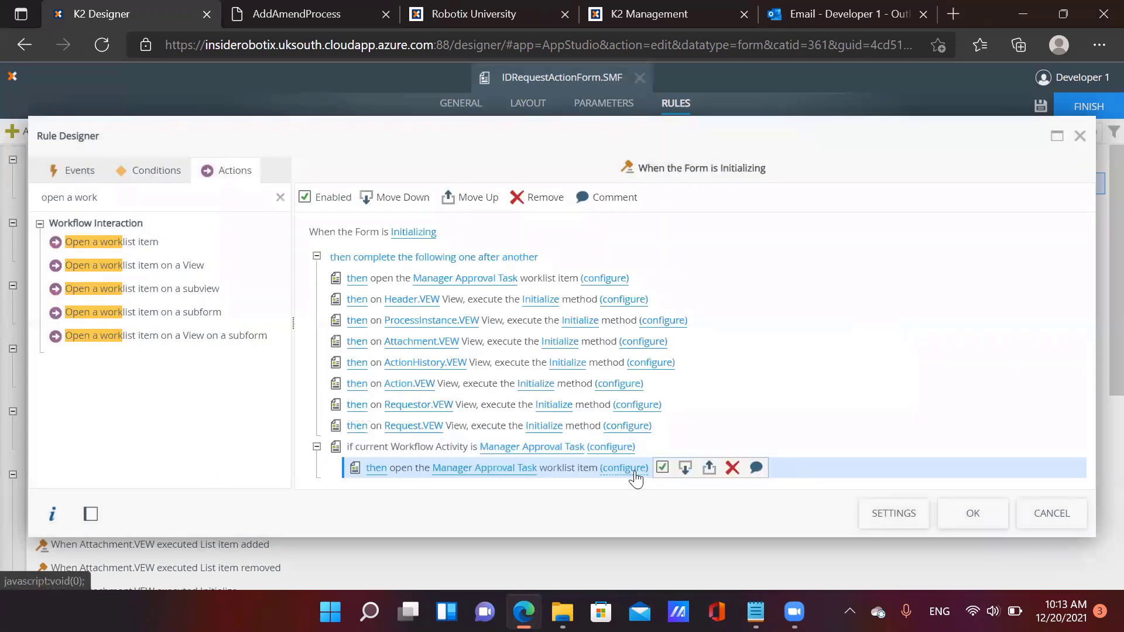
Map SerialNo to Serial Number and the Action.VEW Action Drop-Down List to Actions
left_click(627, 472)
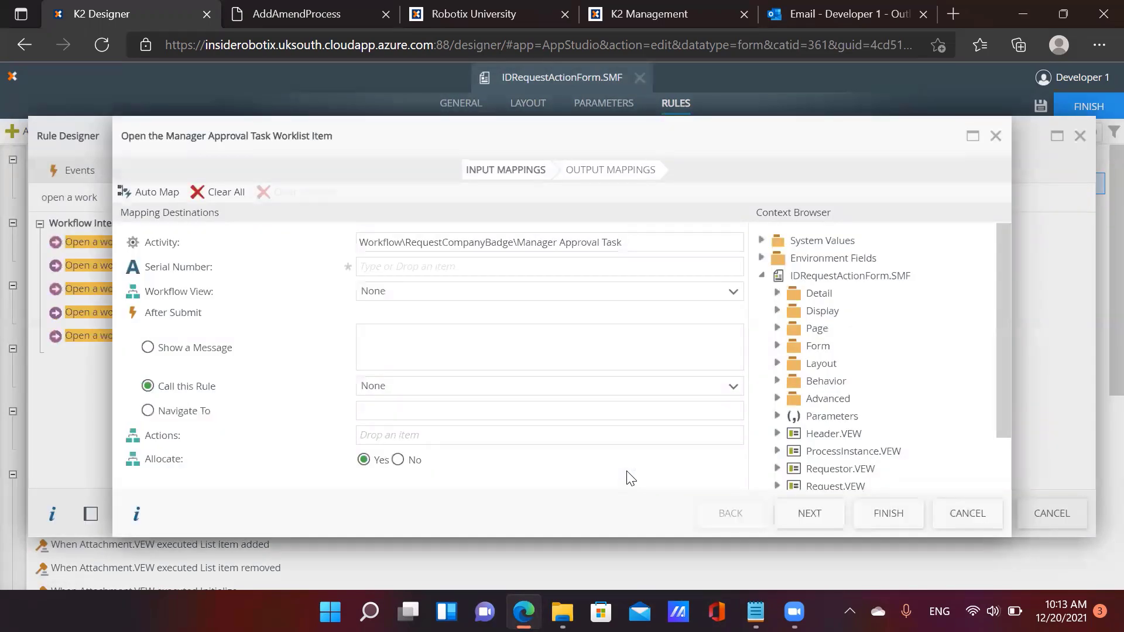
left_click(779, 415)
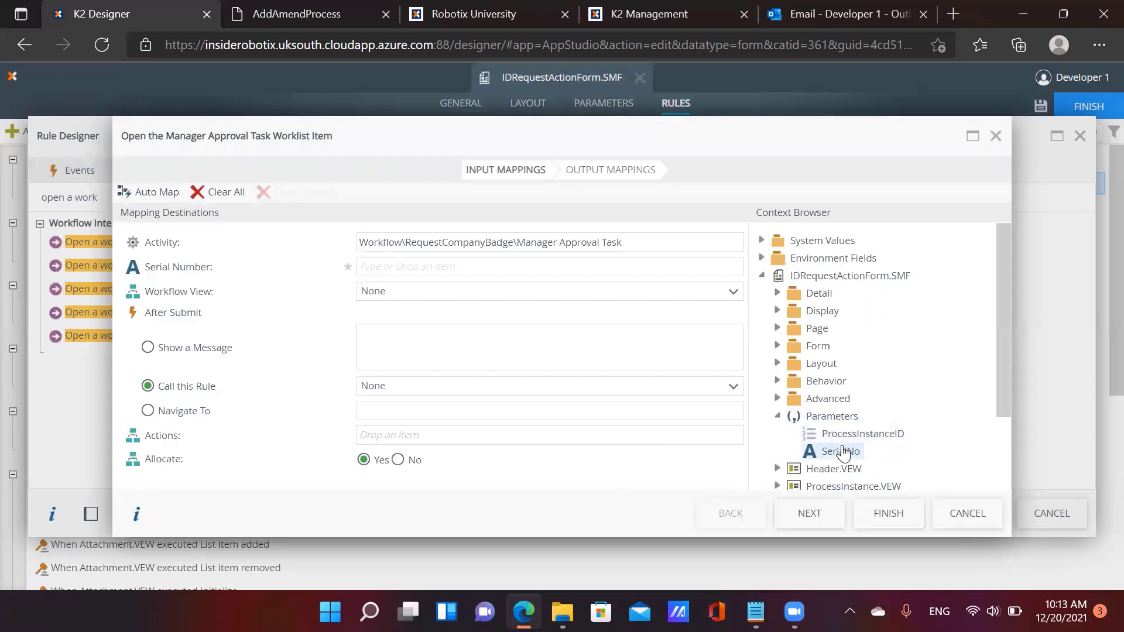
left_click_drag(834, 450, 416, 268)
scroll(820, 445, "down", 2)
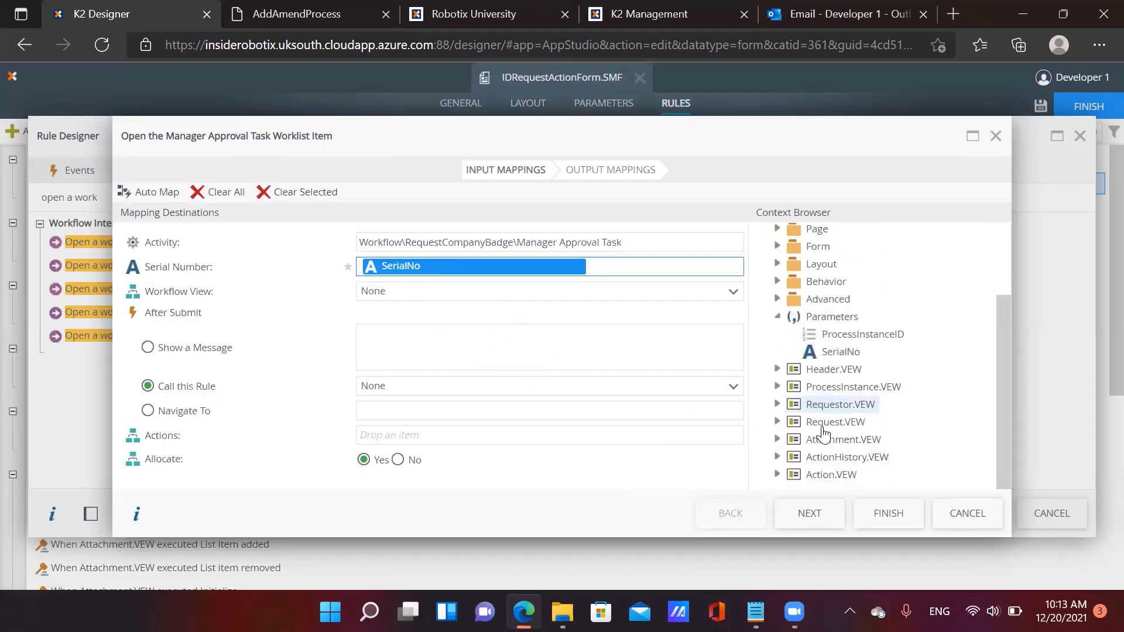
left_click(791, 476)
scroll(791, 479, "down", 2)
left_click(794, 456)
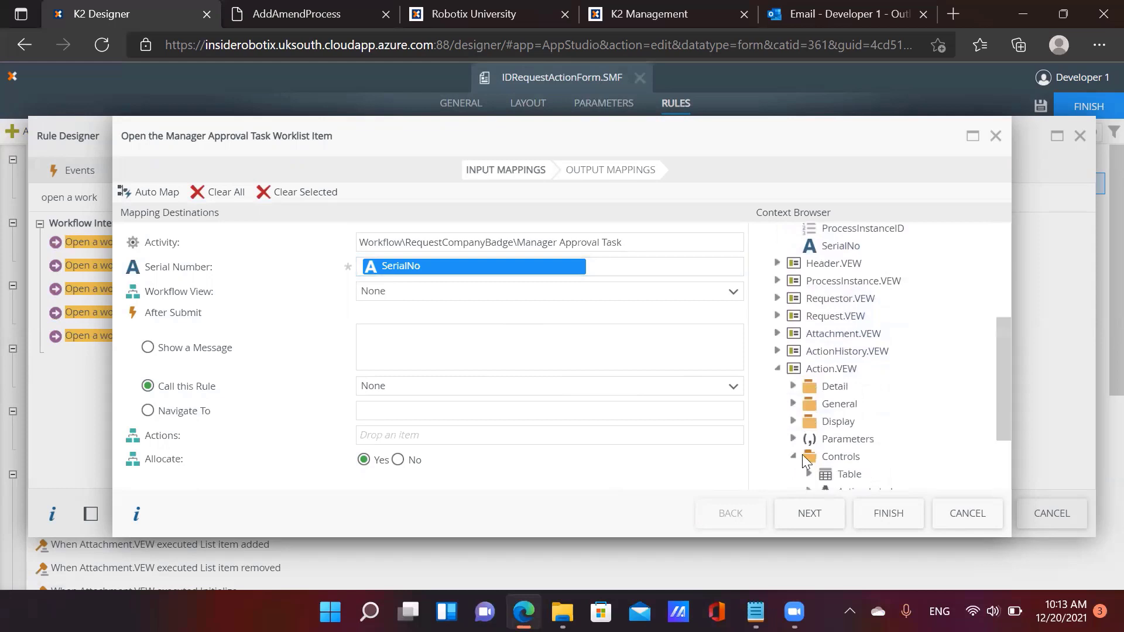
scroll(808, 456, "down", 2)
left_click_drag(879, 408, 502, 434)
left_click(888, 513)
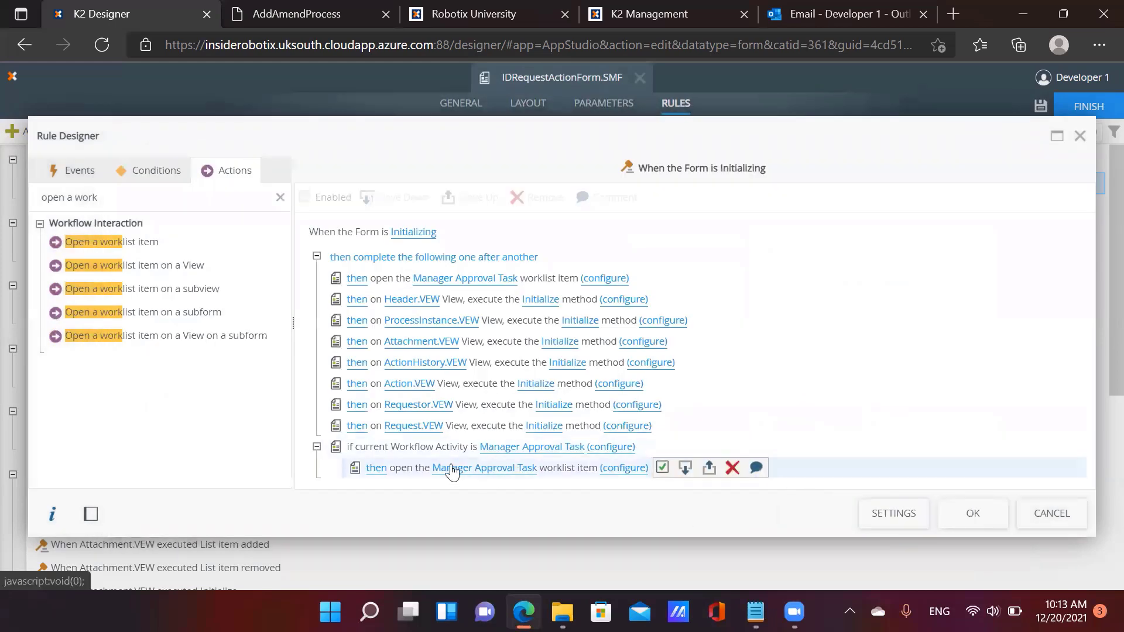
left_click(426, 469)
triple_click(175, 197)
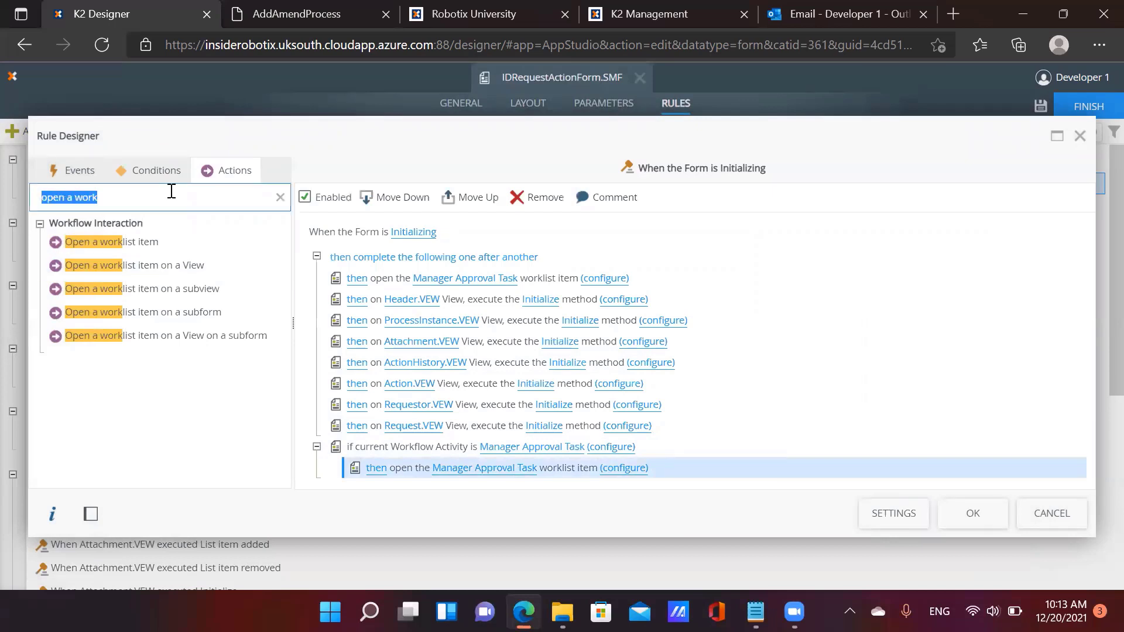
Add the edit-state action, making Header, ProcessInstance, Requestor and Request views read-only
key("BackSpace")
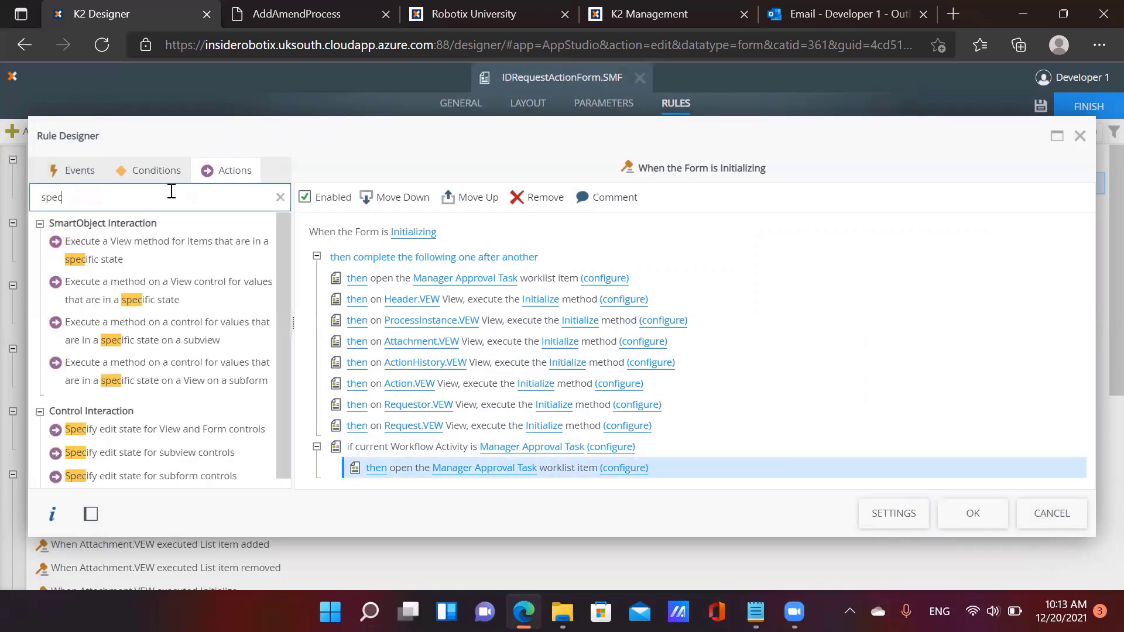
double_click(241, 432)
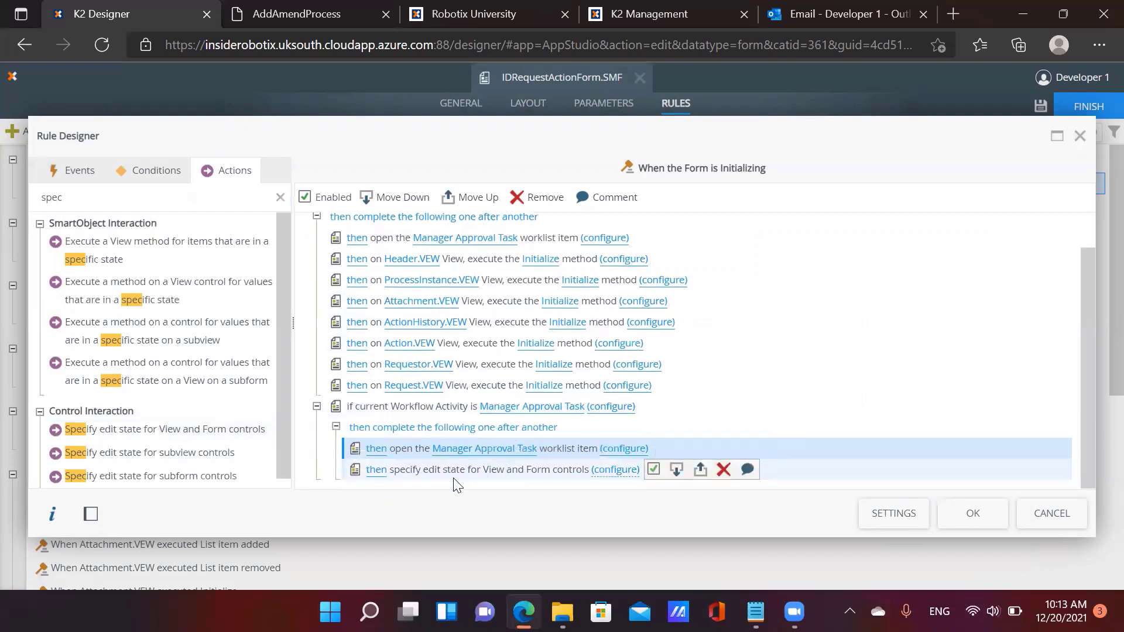
left_click(621, 473)
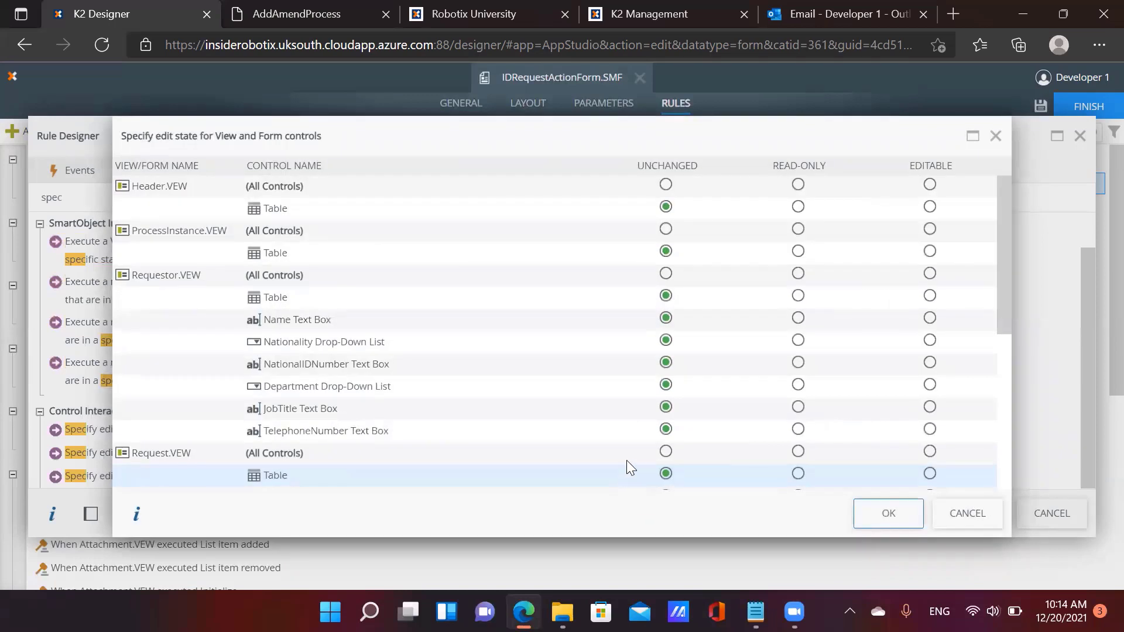
left_click(798, 185)
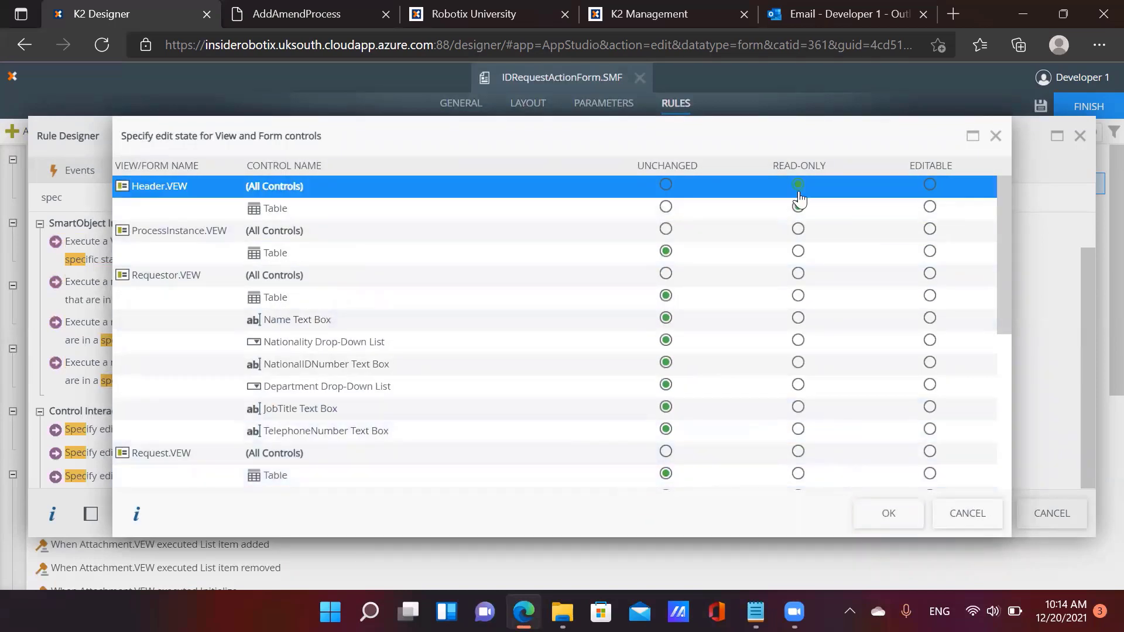
left_click(798, 229)
left_click(798, 274)
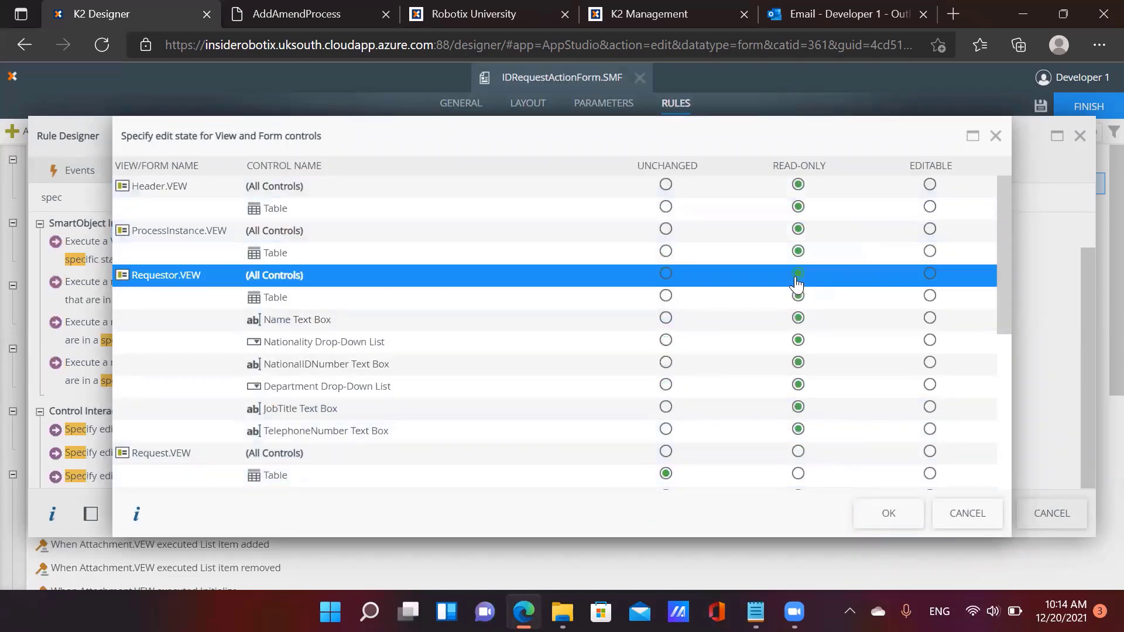
scroll(489, 375, "down", 3)
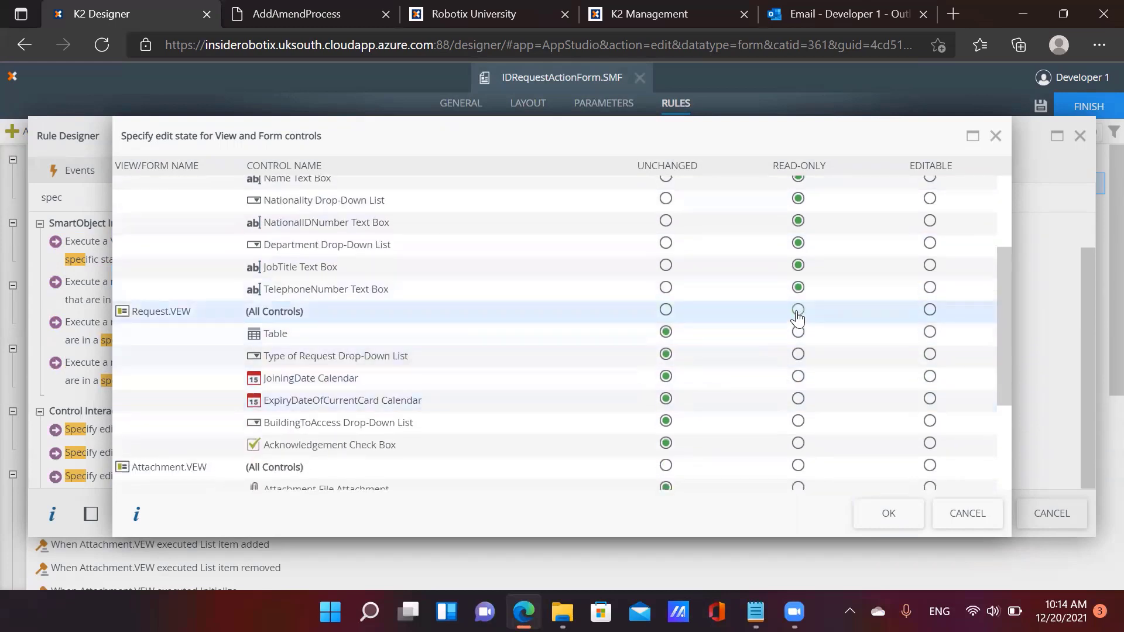
left_click(797, 311)
Make the Attachment and Action views editable, then save the Initializing rule
scroll(807, 358, "down", 2)
scroll(808, 355, "down", 1)
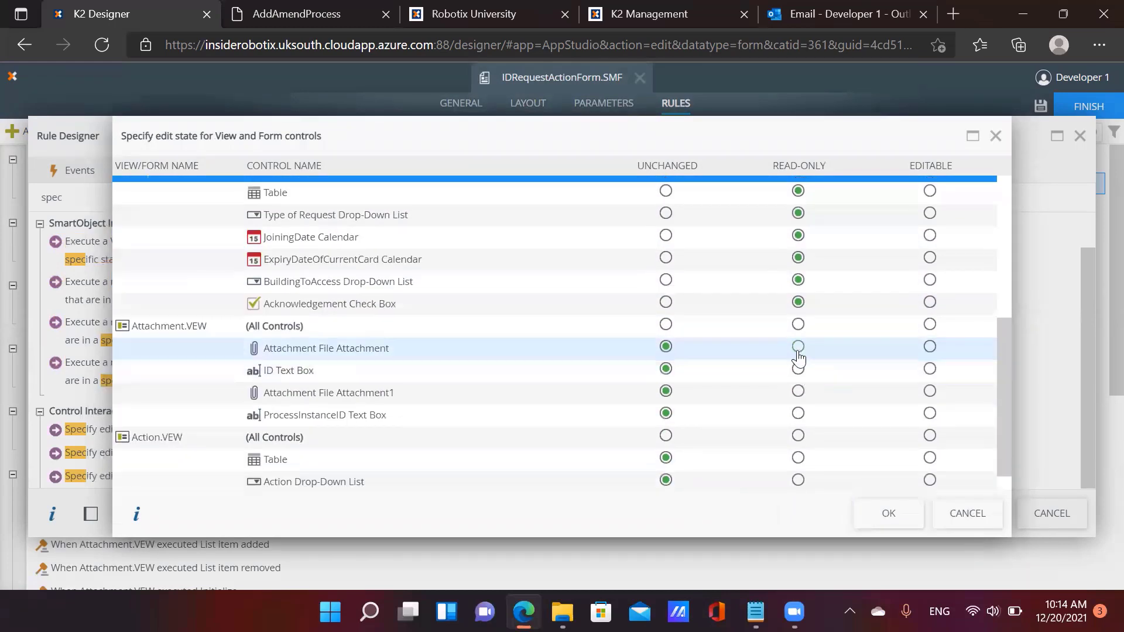
left_click(930, 325)
left_click(930, 436)
scroll(934, 446, "down", 1)
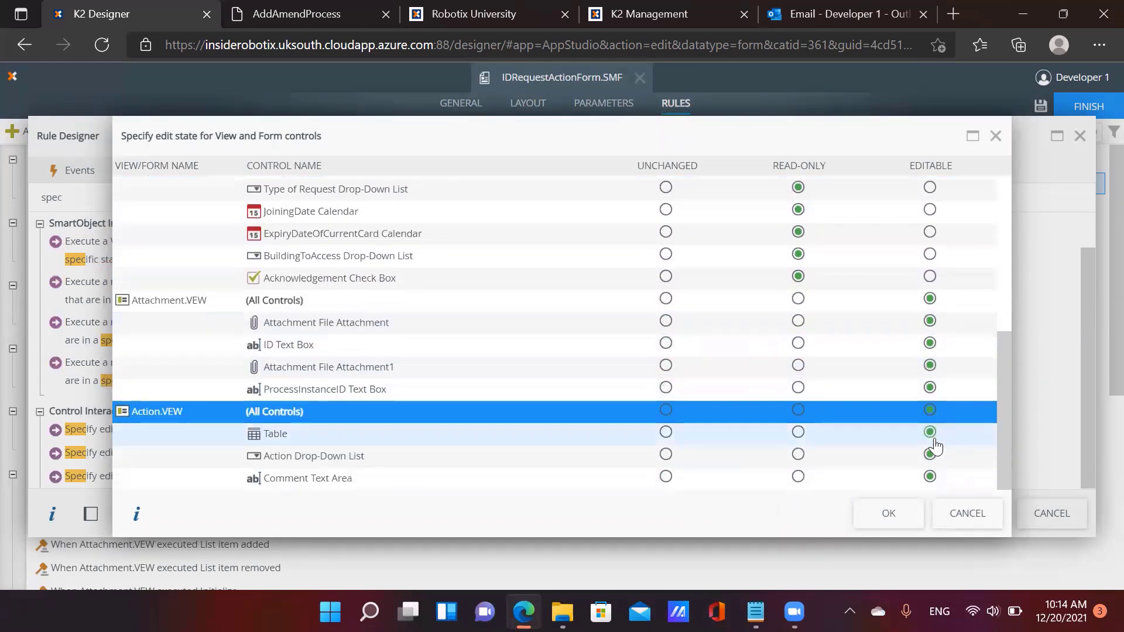
left_click(889, 512)
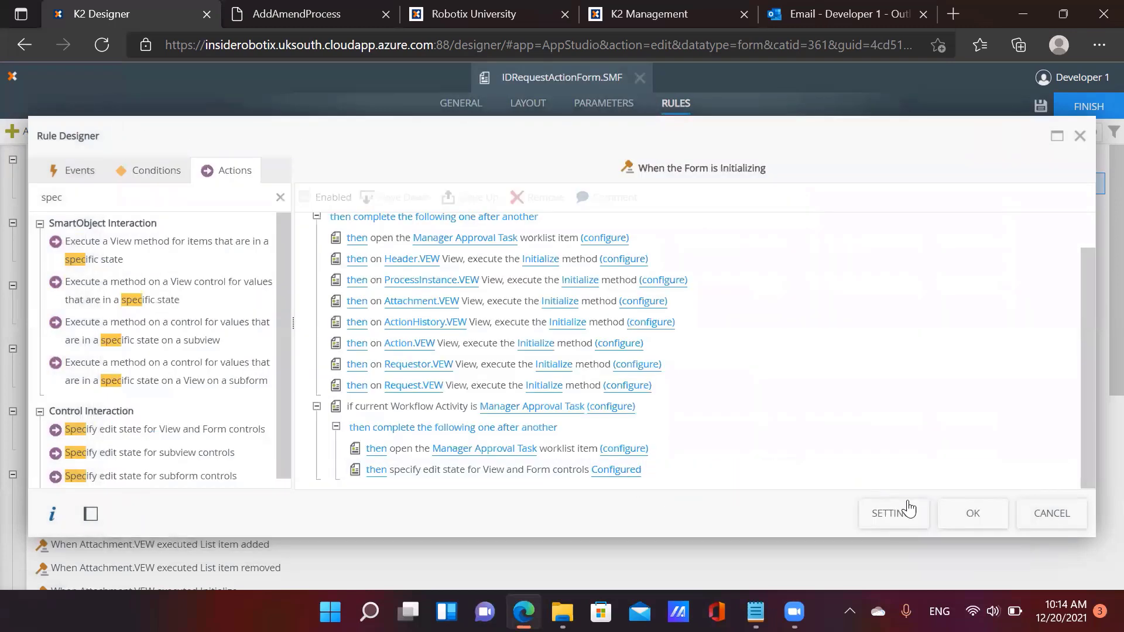
left_click(972, 514)
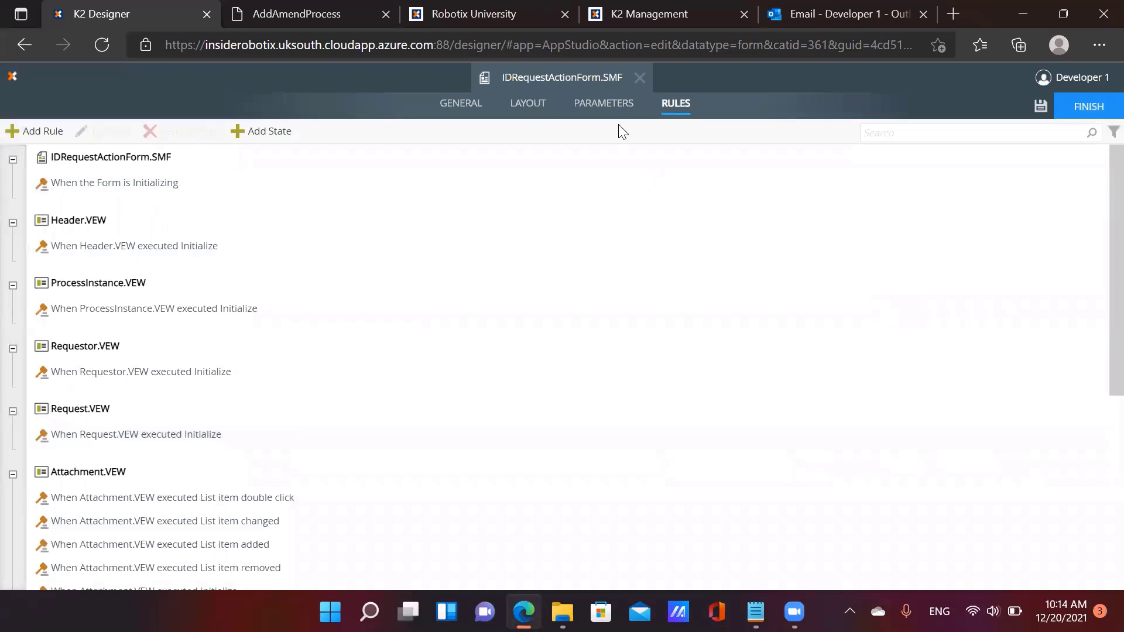
Check the form's Parameters, then review the Action.VEW Submit button rule without changes
left_click(636, 108)
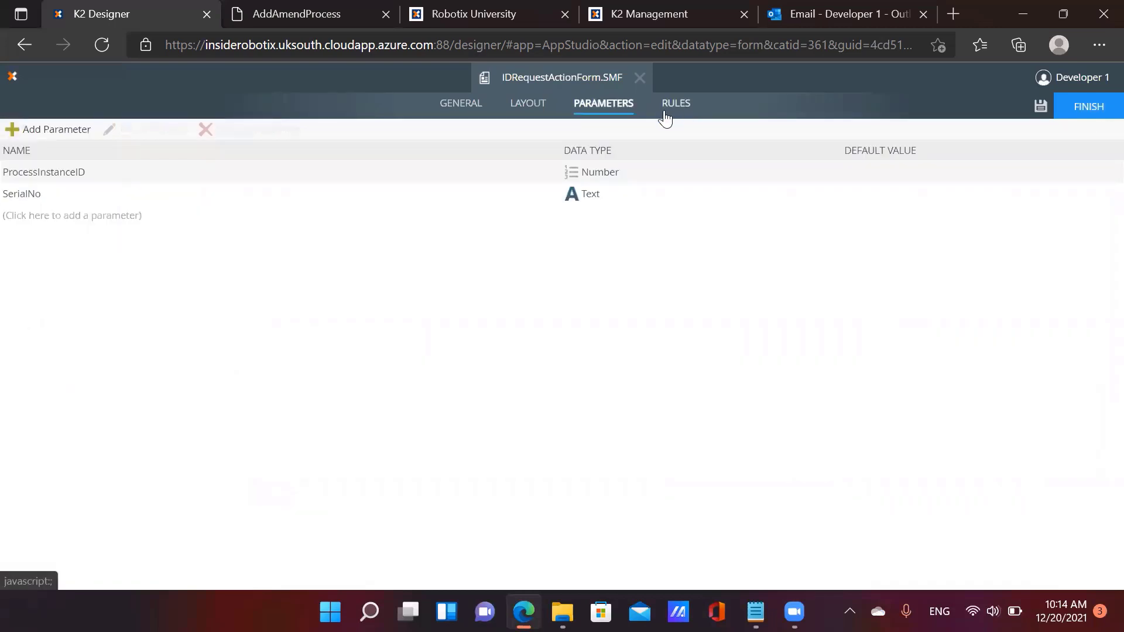
left_click(666, 112)
scroll(176, 316, "down", 6)
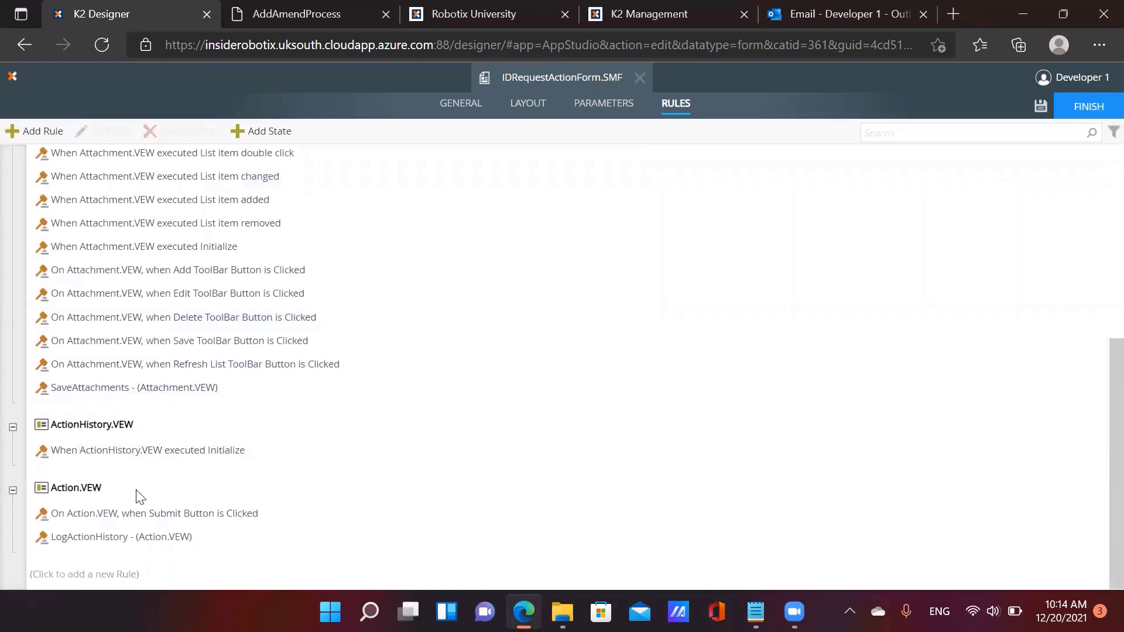
left_click(138, 517)
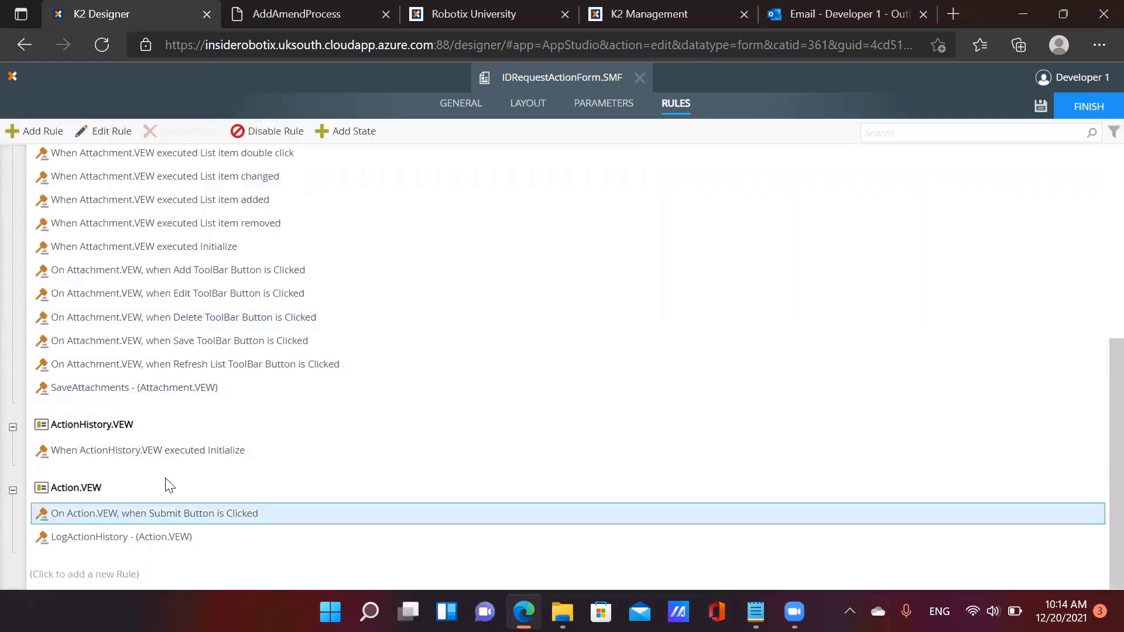
left_click(106, 138)
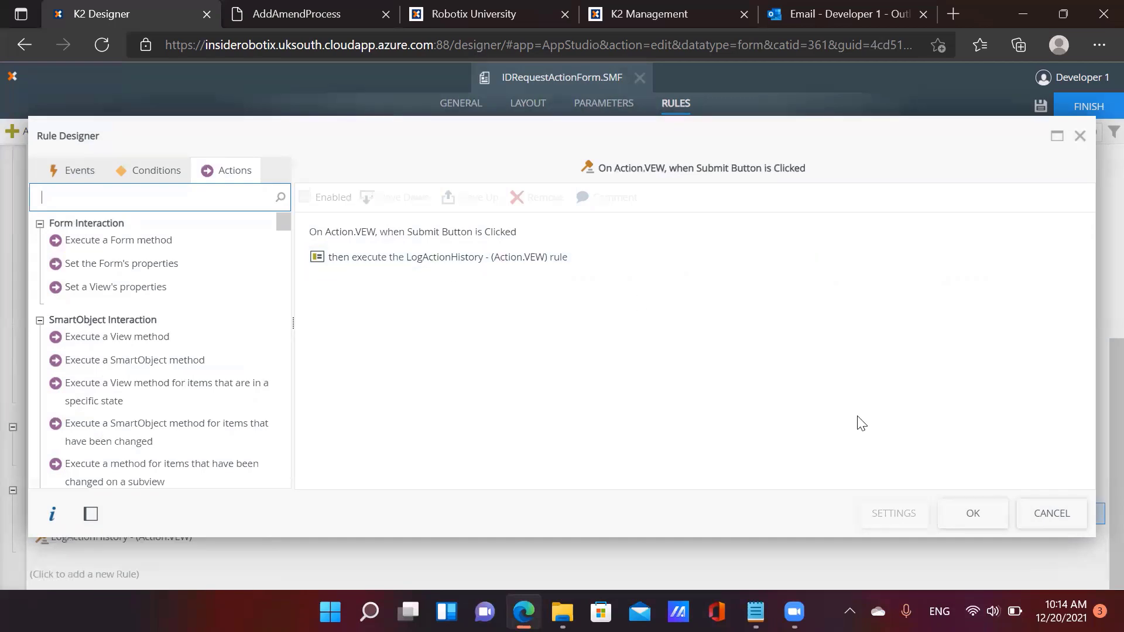
left_click(971, 513)
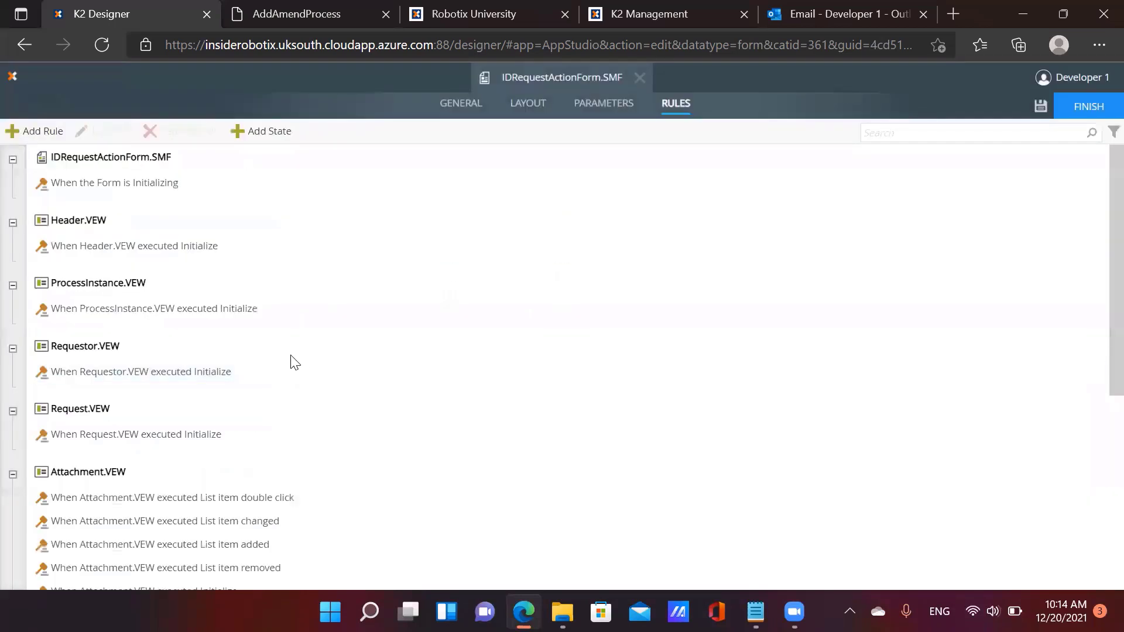
Open the LogActionHistory rule for editing
scroll(291, 374, "down", 6)
left_click(181, 538)
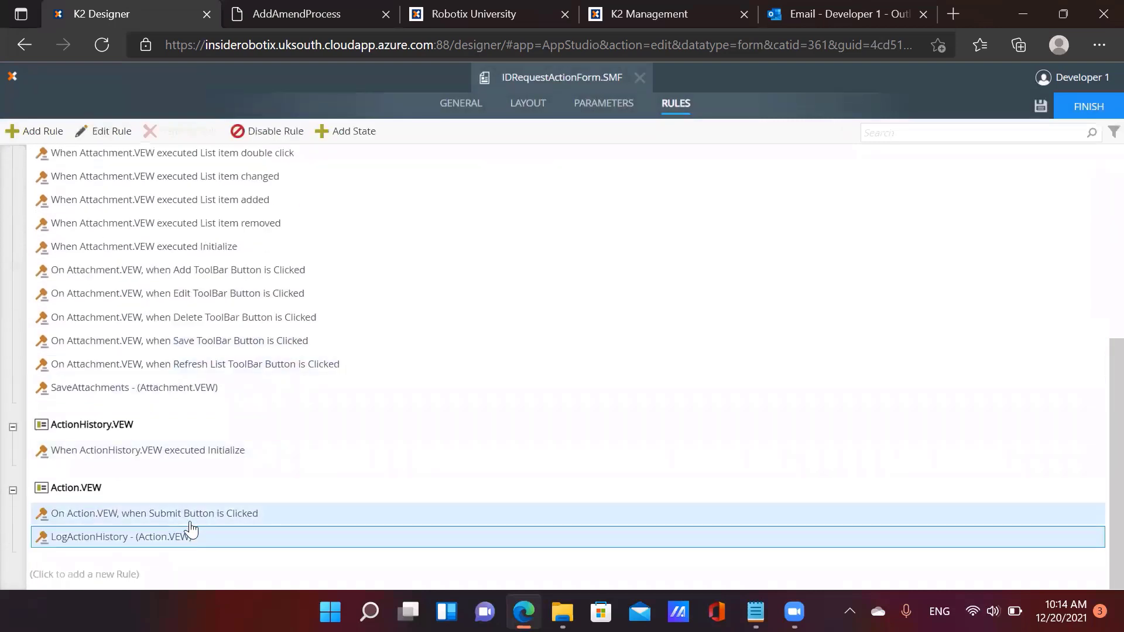
left_click(111, 134)
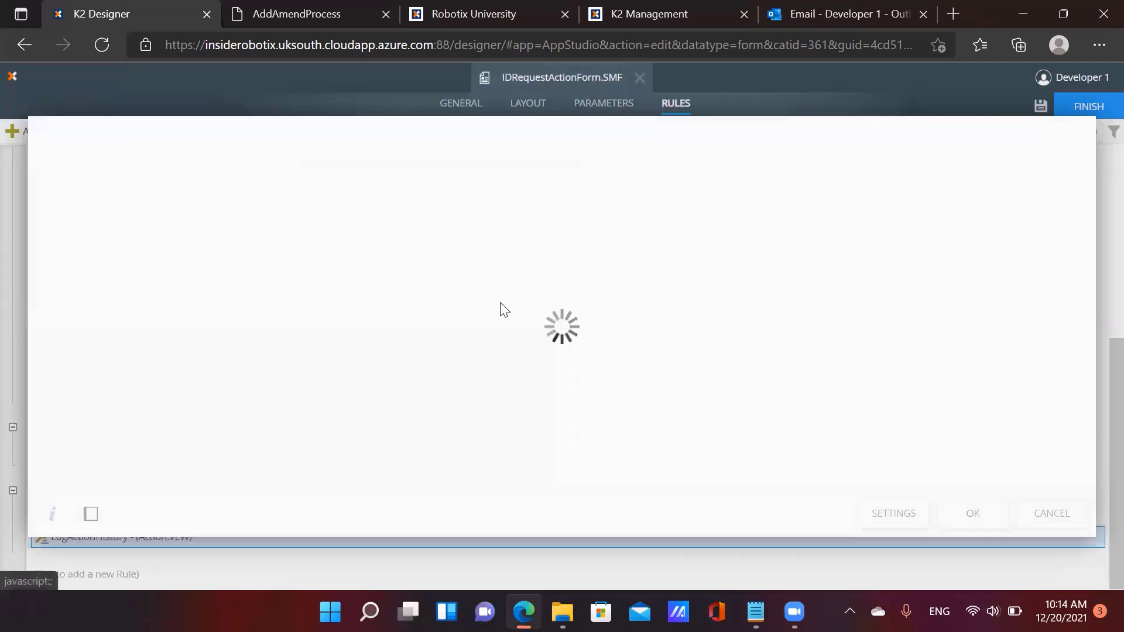
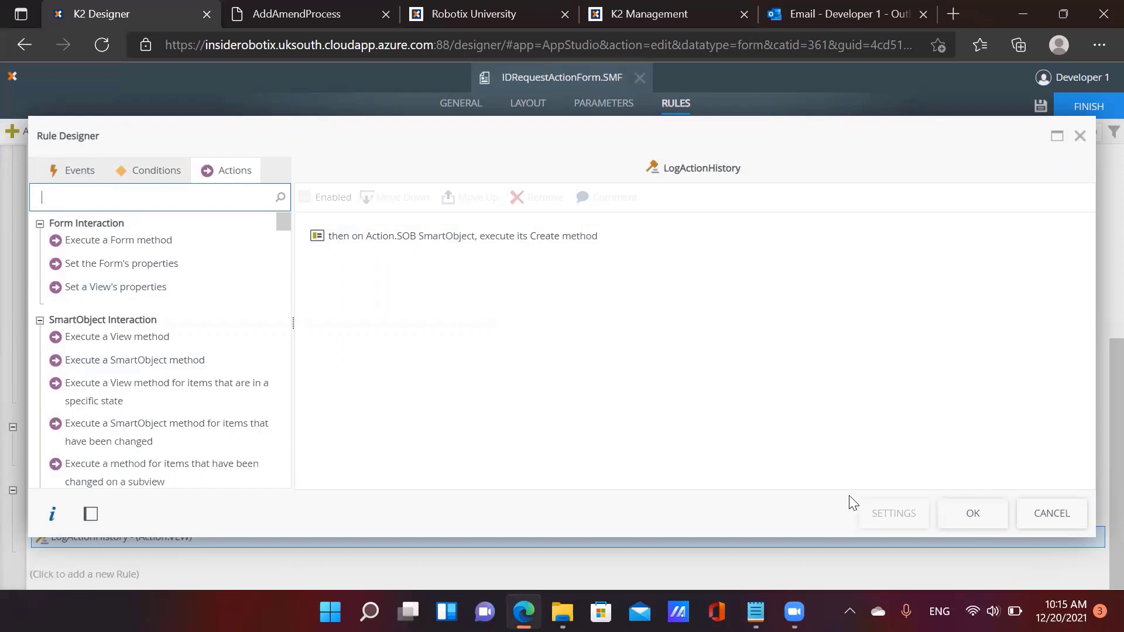
Add a workflow activity condition for Manager Approval Task, mapping SerialNo to its Serial Number
left_click(139, 173)
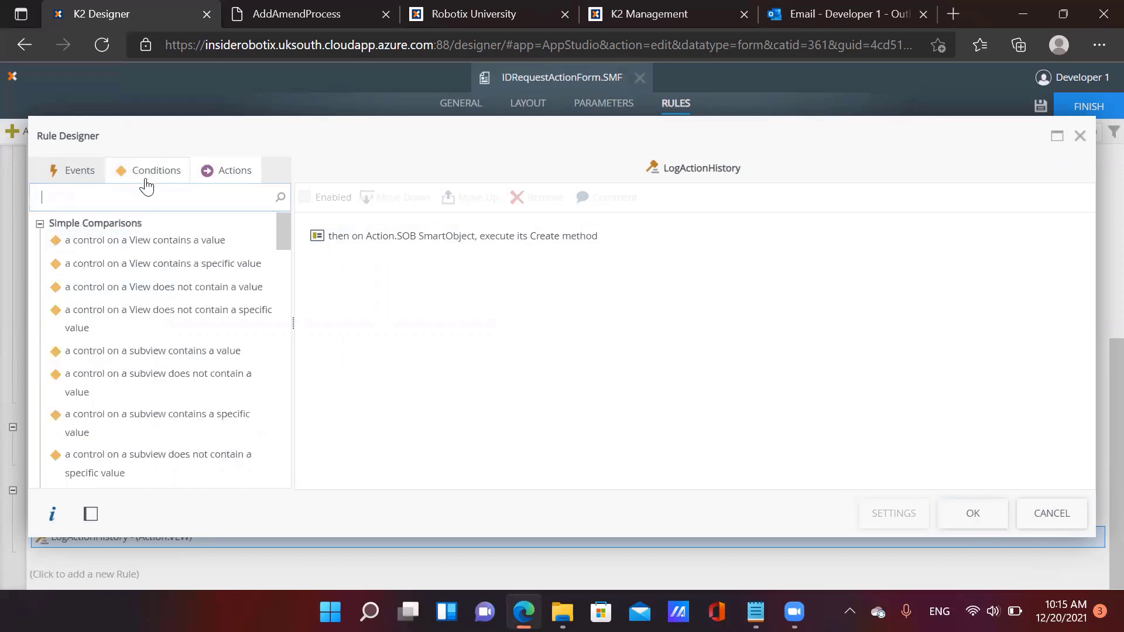
left_click(180, 241)
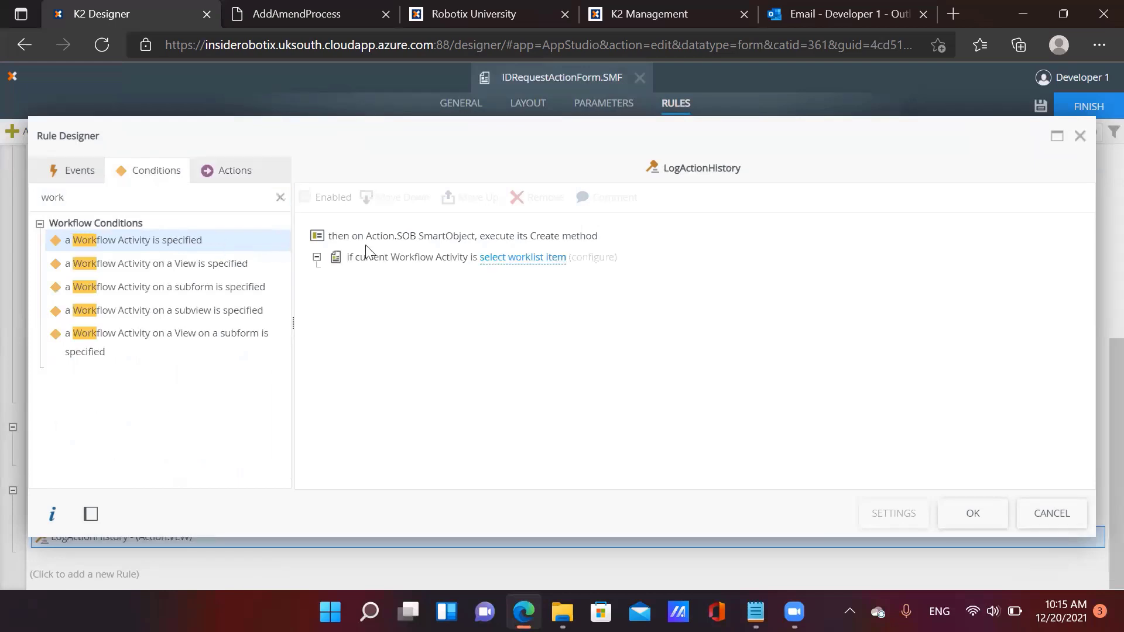
left_click(521, 261)
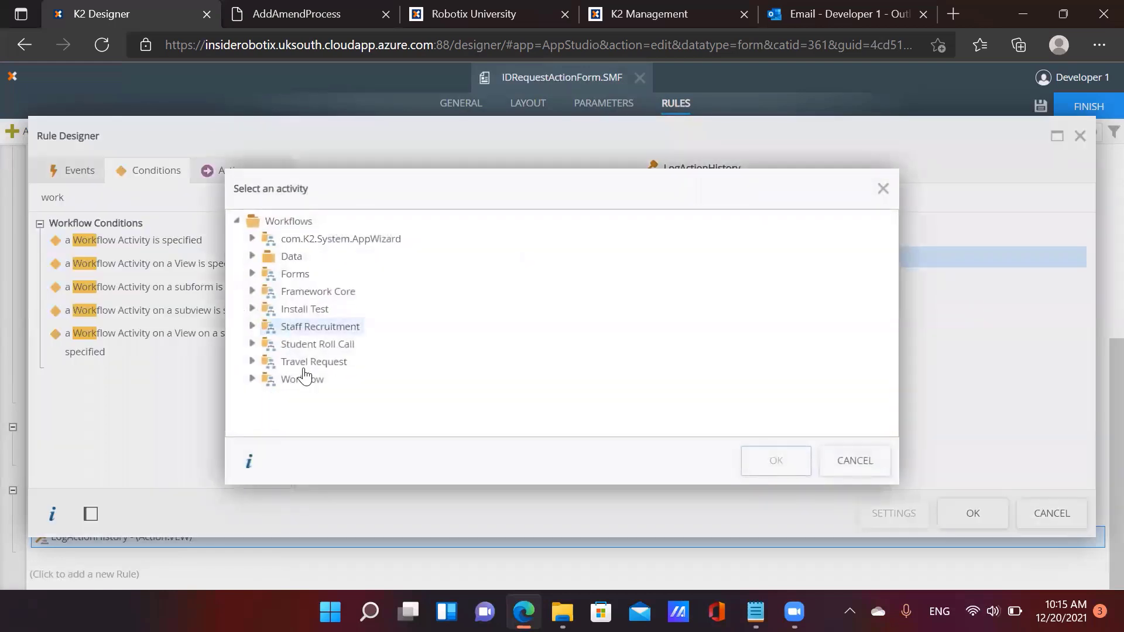
left_click(252, 378)
left_click(267, 397)
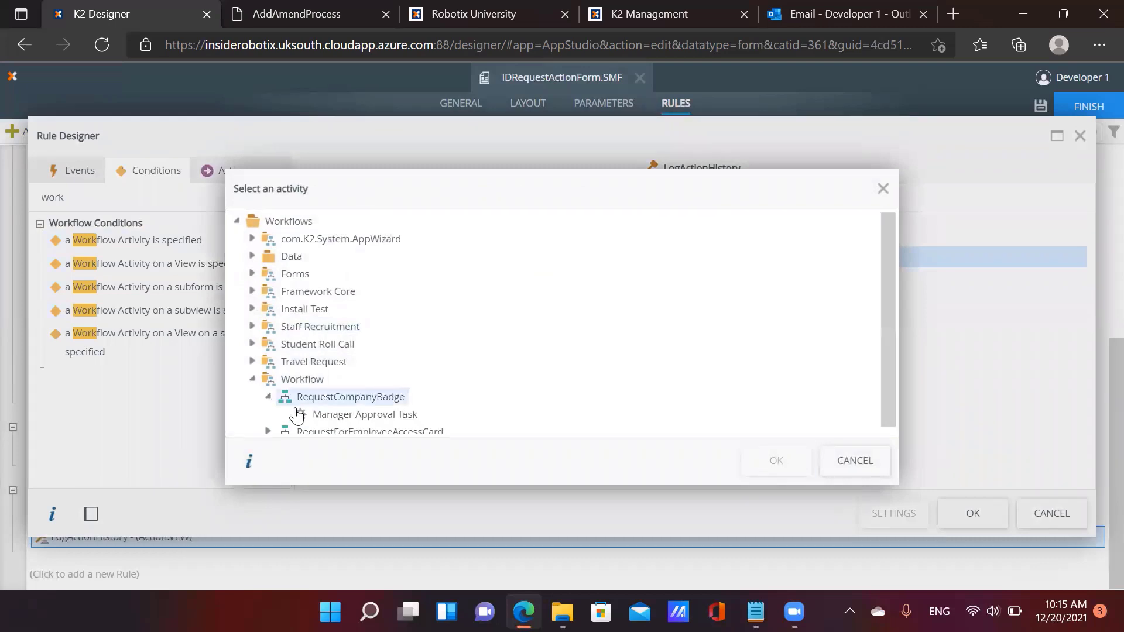
left_click(365, 414)
left_click(778, 460)
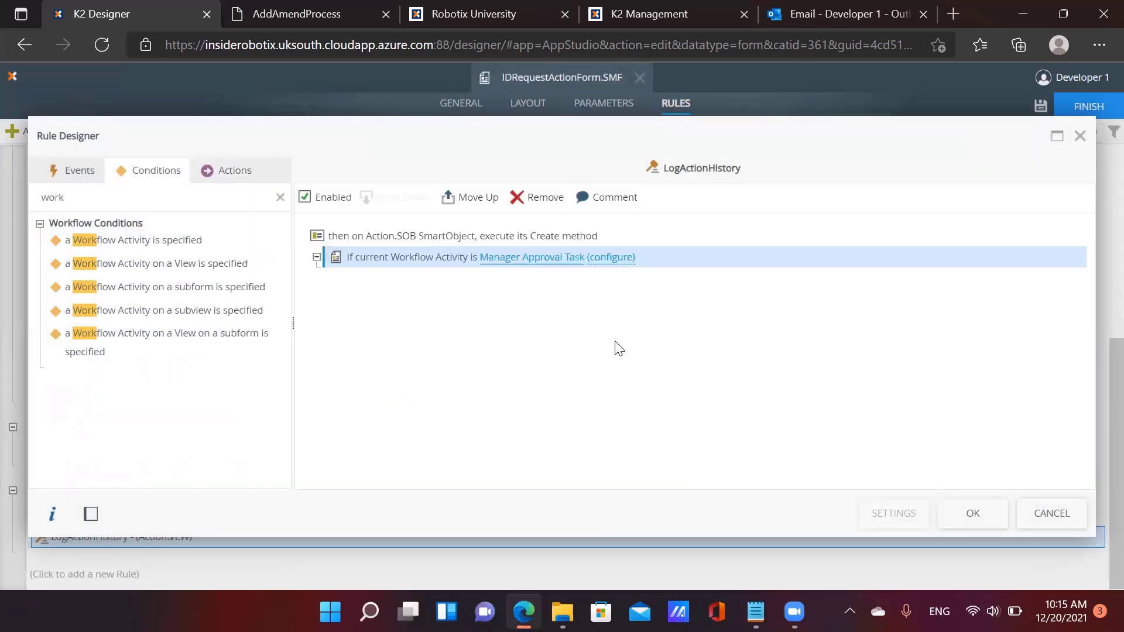
left_click(619, 262)
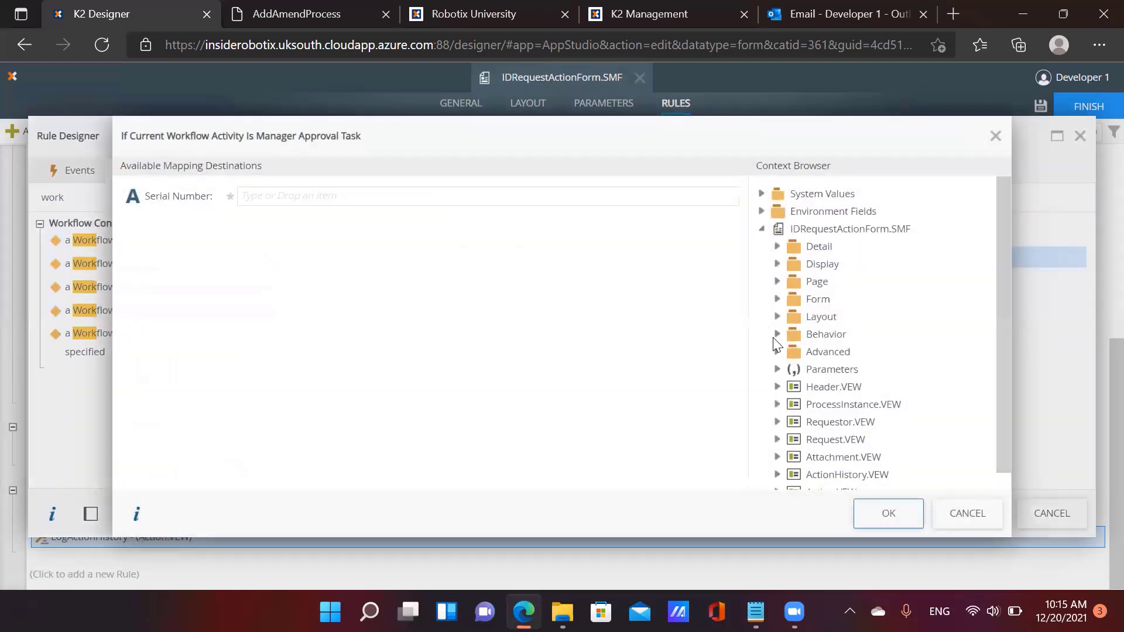
left_click(778, 369)
left_click_drag(837, 404, 374, 197)
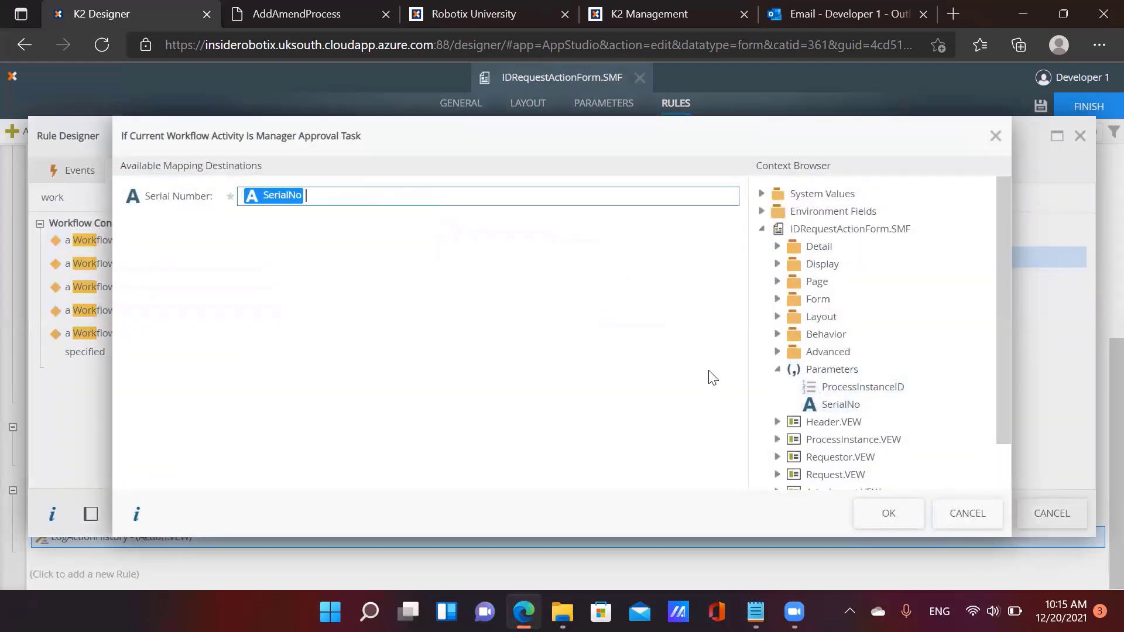
left_click(889, 515)
left_click(253, 174)
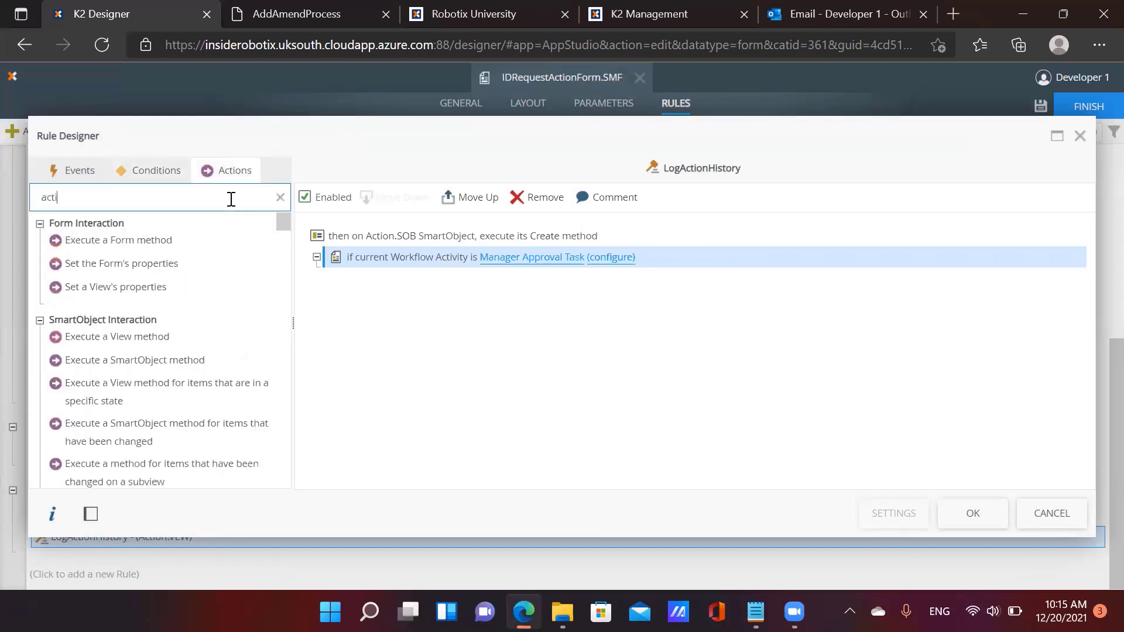
Add an 'Action a worklist item' step for the RequestCompanyBadge Manager Approval Task
type("action a w")
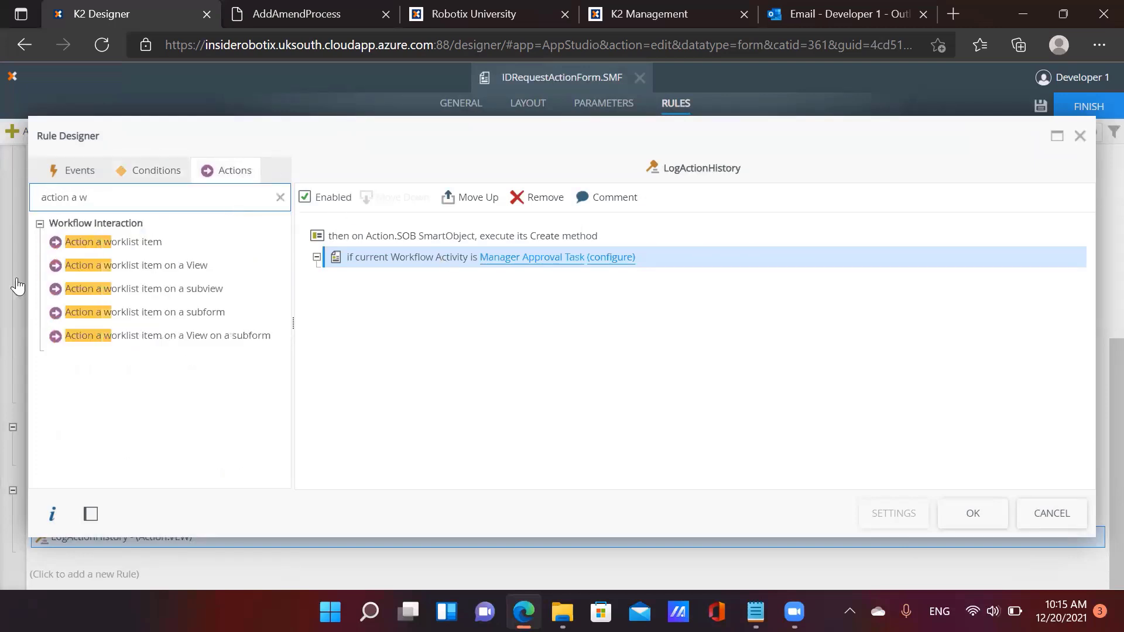
left_click_drag(118, 243, 439, 258)
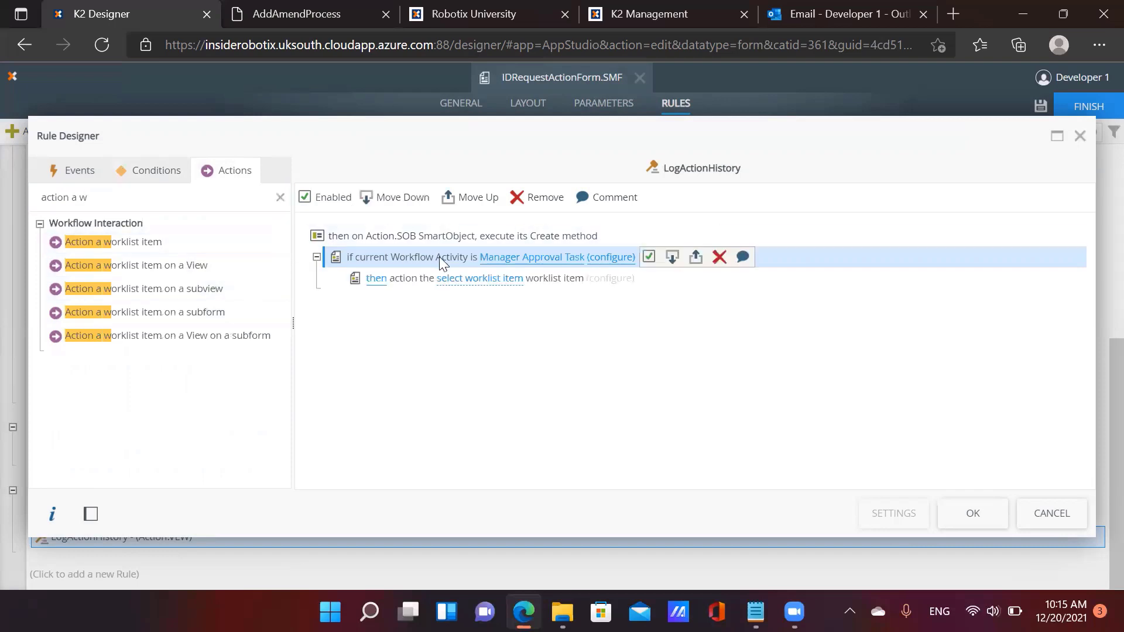
left_click(489, 279)
left_click(252, 379)
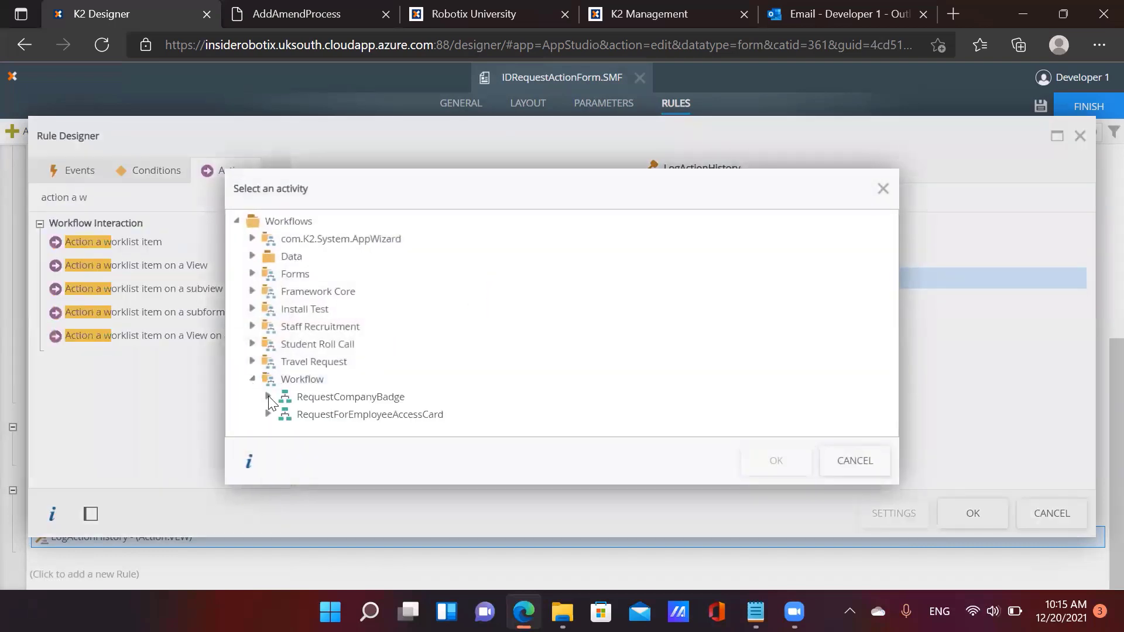
left_click(269, 398)
left_click(339, 414)
left_click(776, 461)
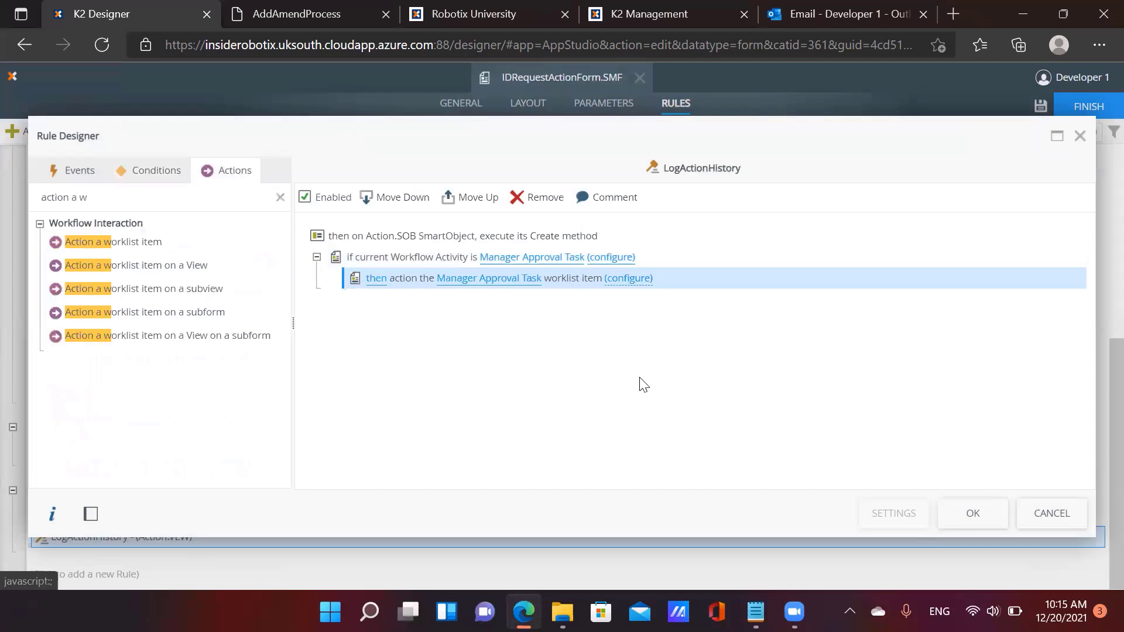
Bind SerialNo to Serial Number and the Action Drop-Down List to Action Name
left_click(638, 279)
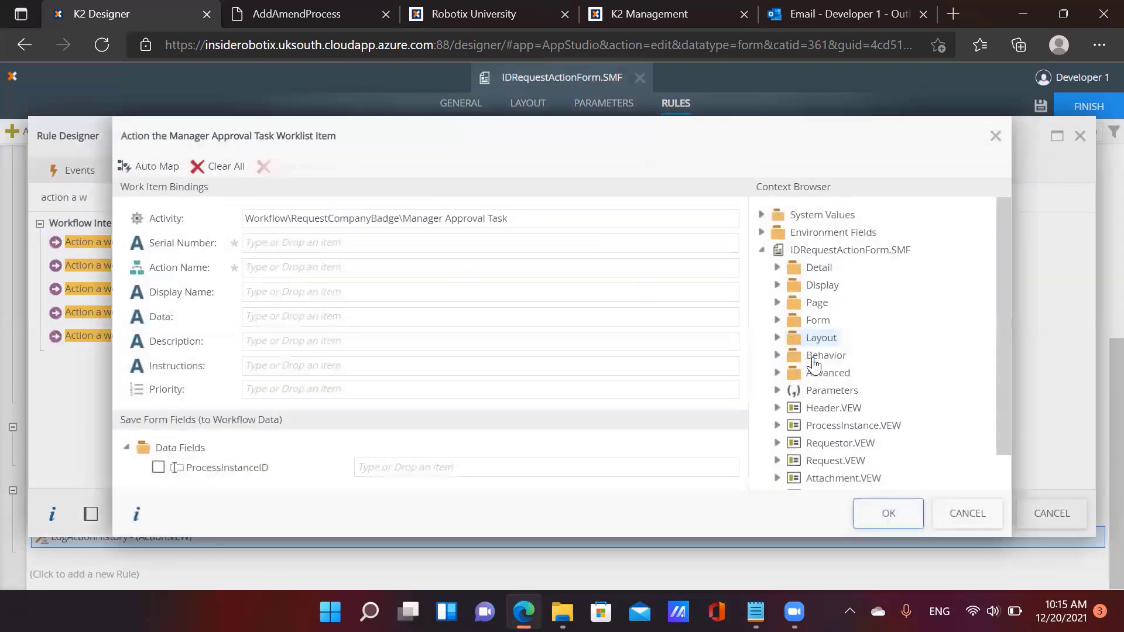
left_click(778, 391)
left_click_drag(834, 426, 298, 245)
scroll(848, 351, "down", 2)
left_click(816, 473)
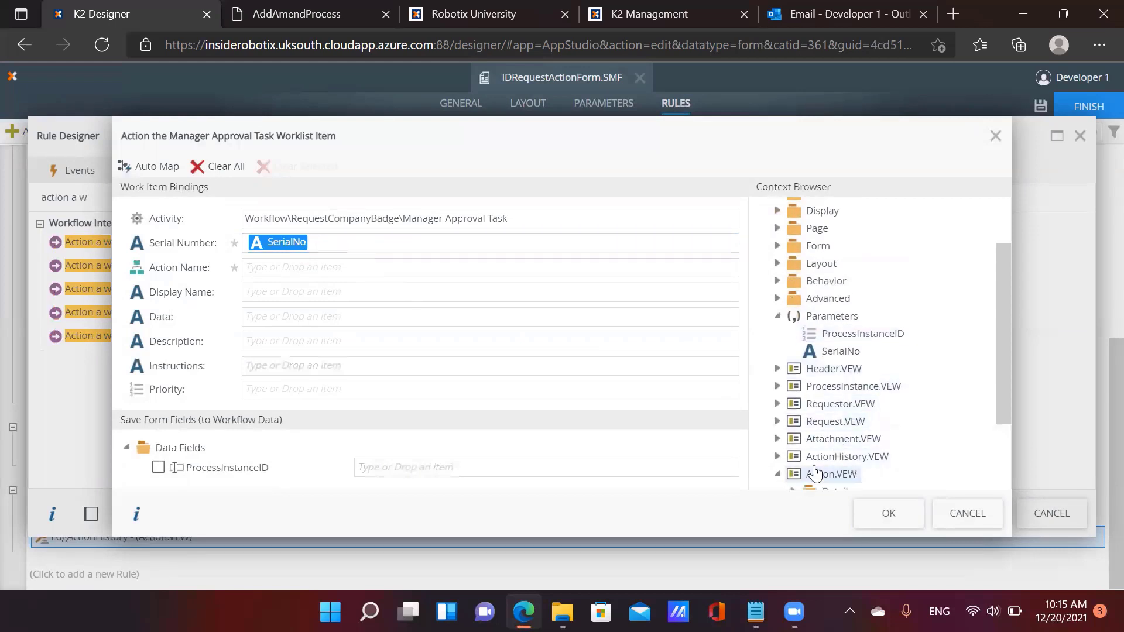
scroll(831, 462, "down", 3)
left_click(826, 460)
scroll(842, 445, "down", 2)
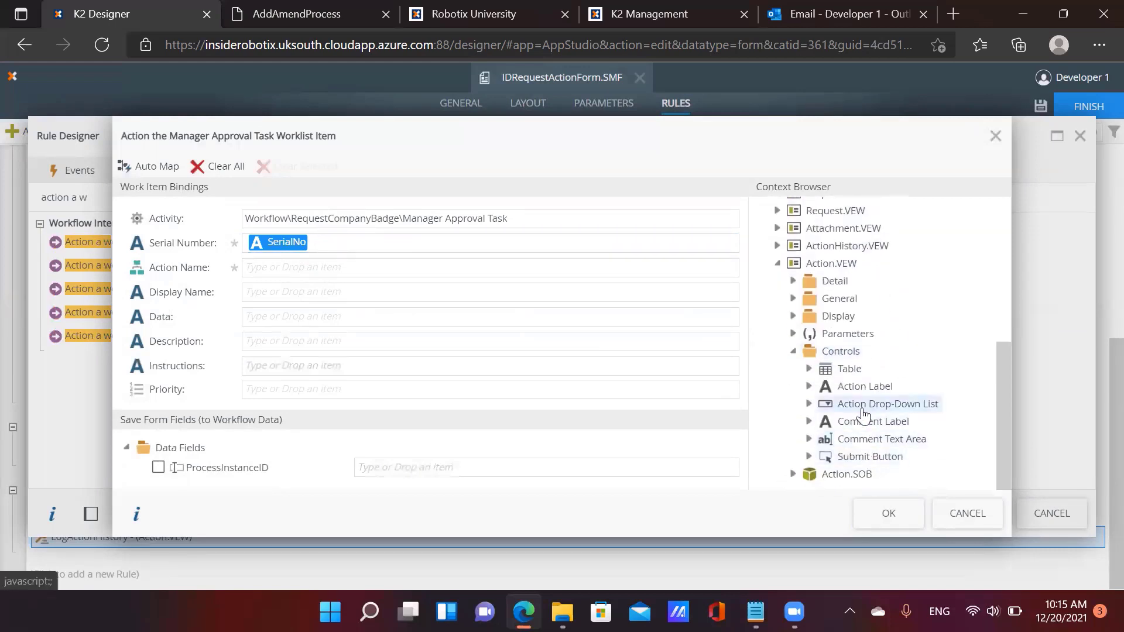
left_click_drag(861, 412, 319, 264)
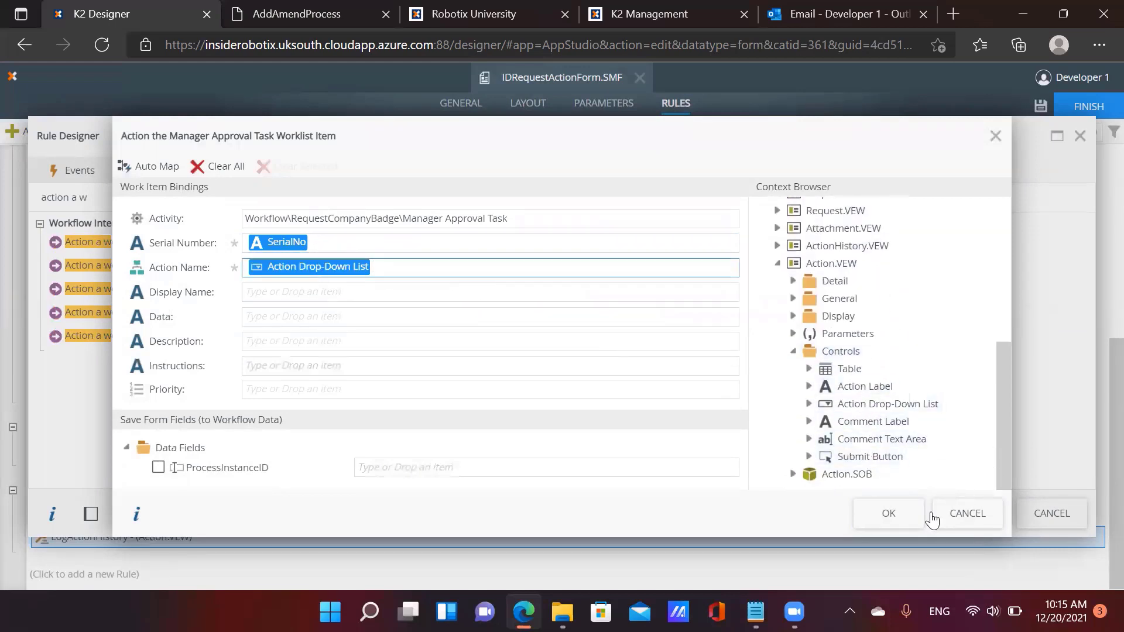
left_click(888, 513)
Run the SaveAttachments rule before the worklist action, then save the rule
left_click(413, 285)
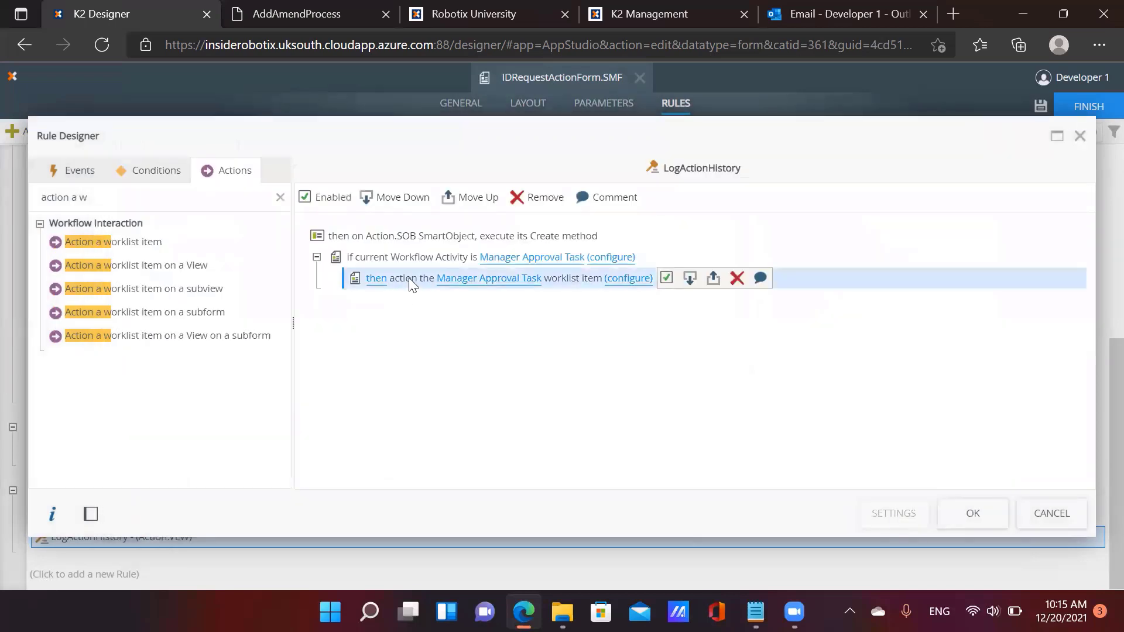
left_click(95, 203)
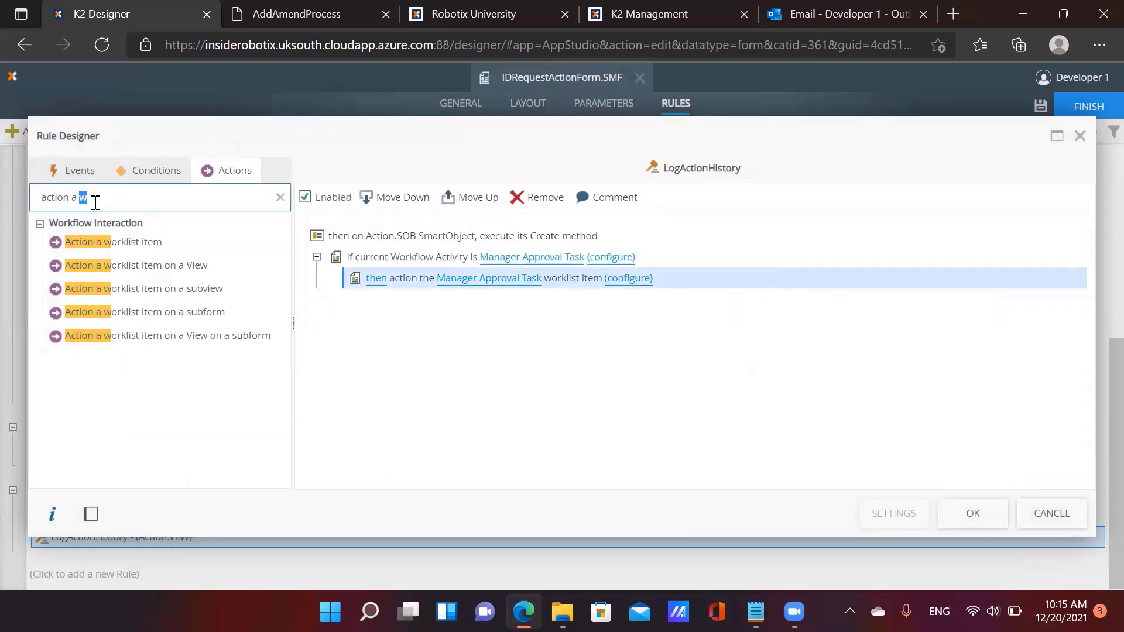
key("ctrl+a")
left_click(280, 197)
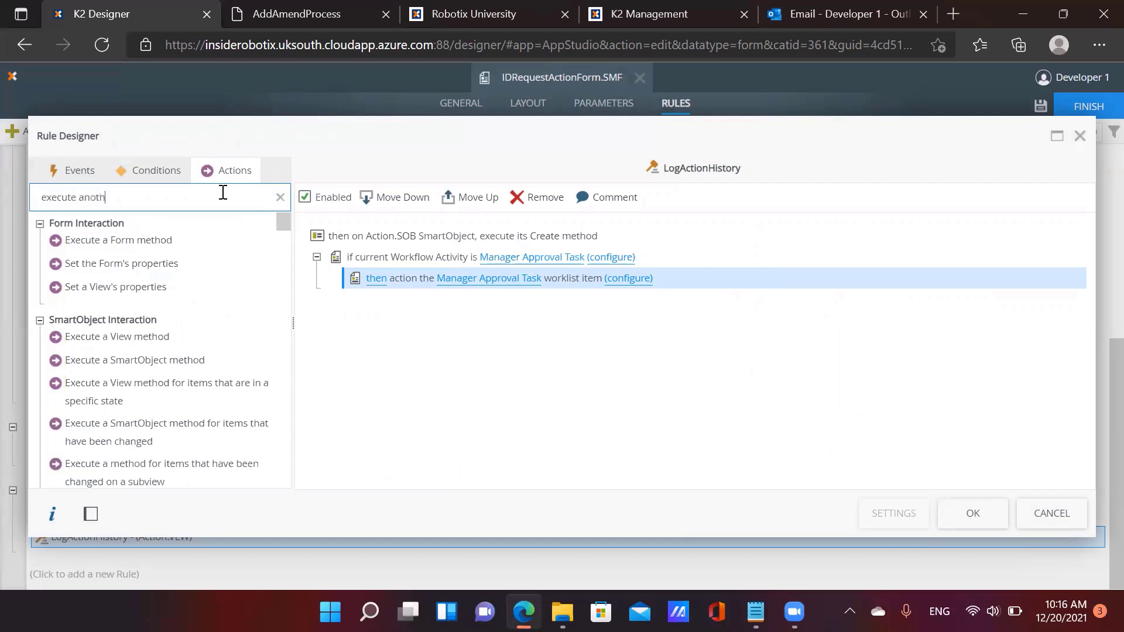
type("execute another")
left_click(206, 245)
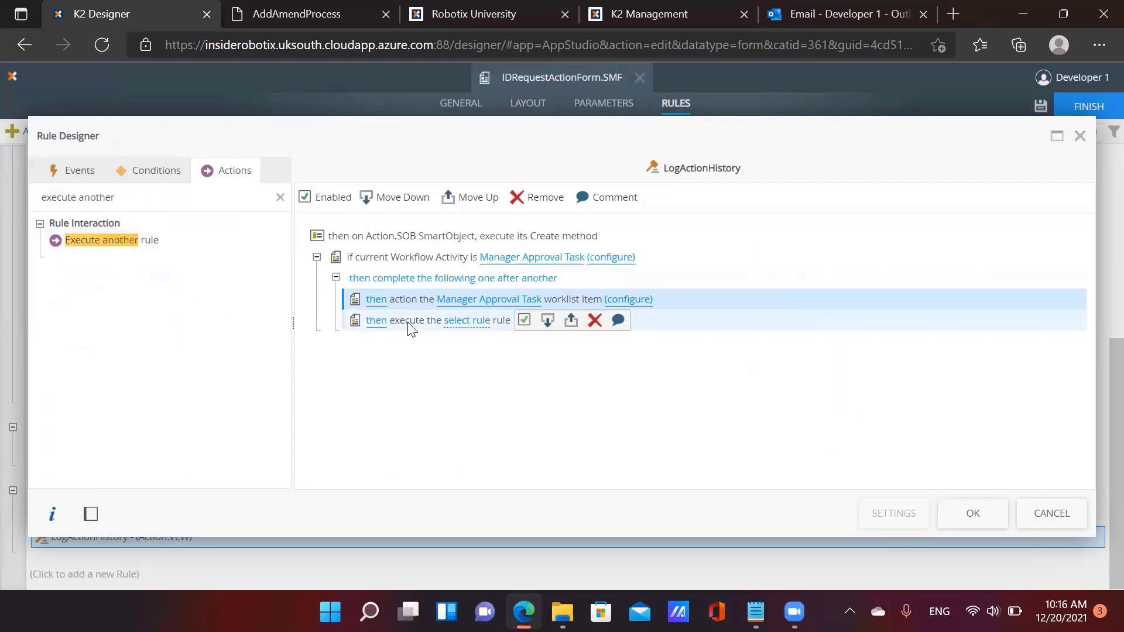
left_click(466, 199)
left_click(467, 300)
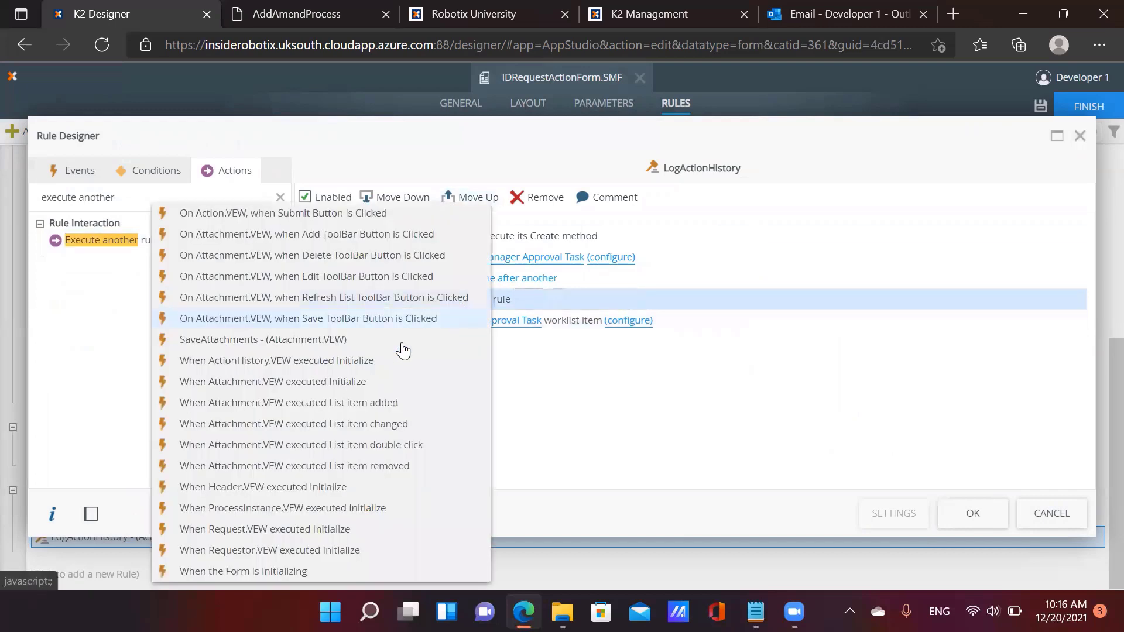
left_click(329, 341)
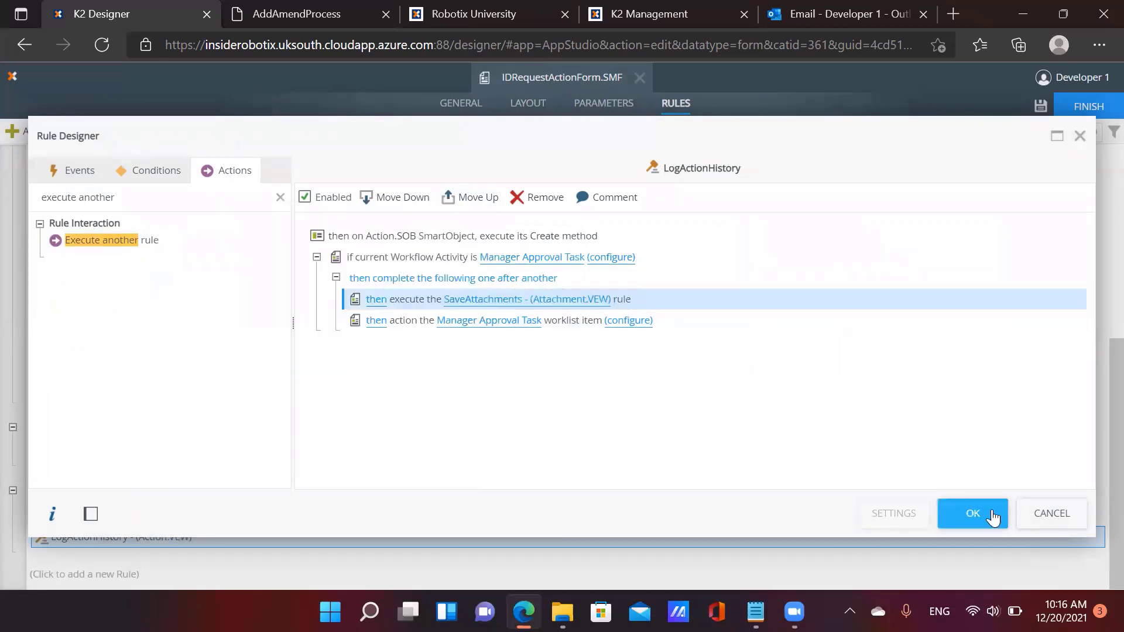
left_click(973, 514)
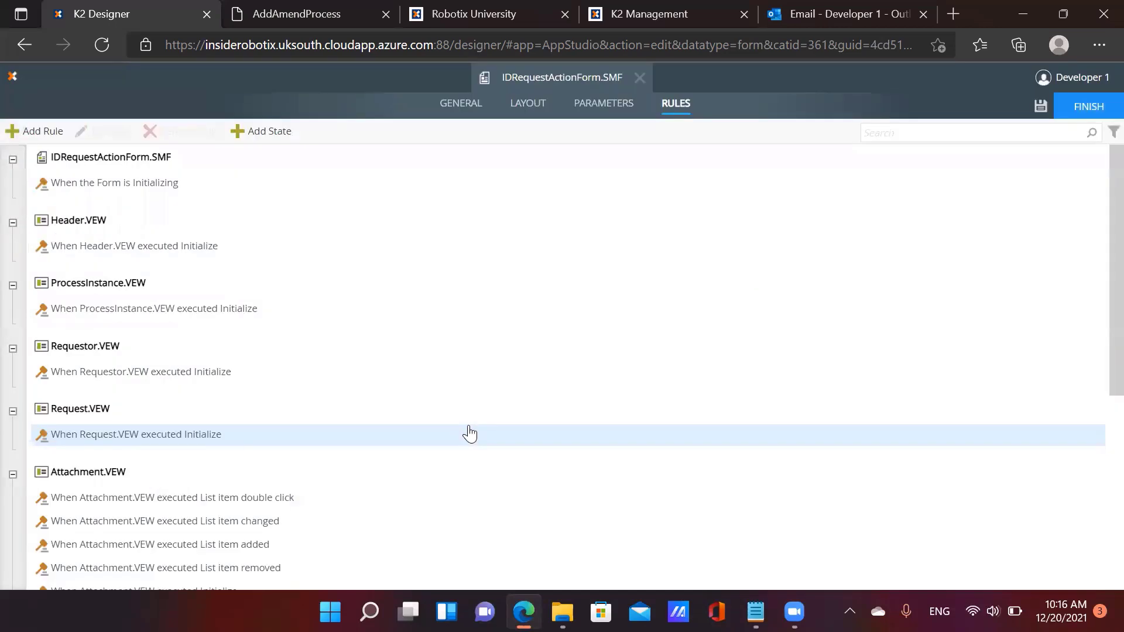
In the Submit Button rule, add a form-validation condition requiring the Action Drop-Down List
scroll(184, 374, "down", 6)
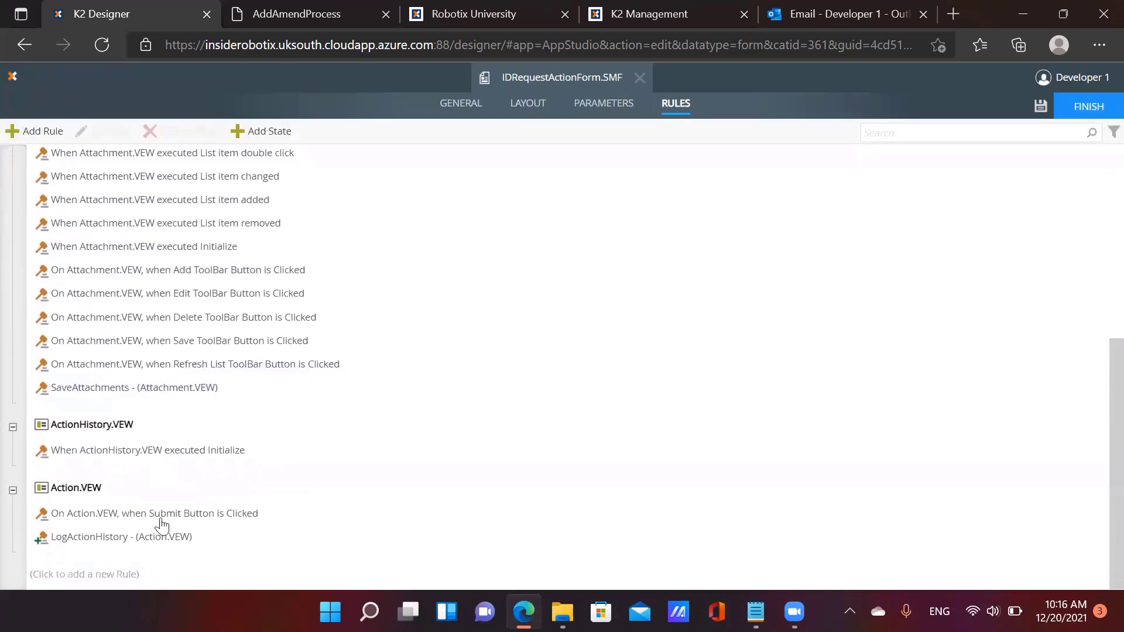
left_click(165, 515)
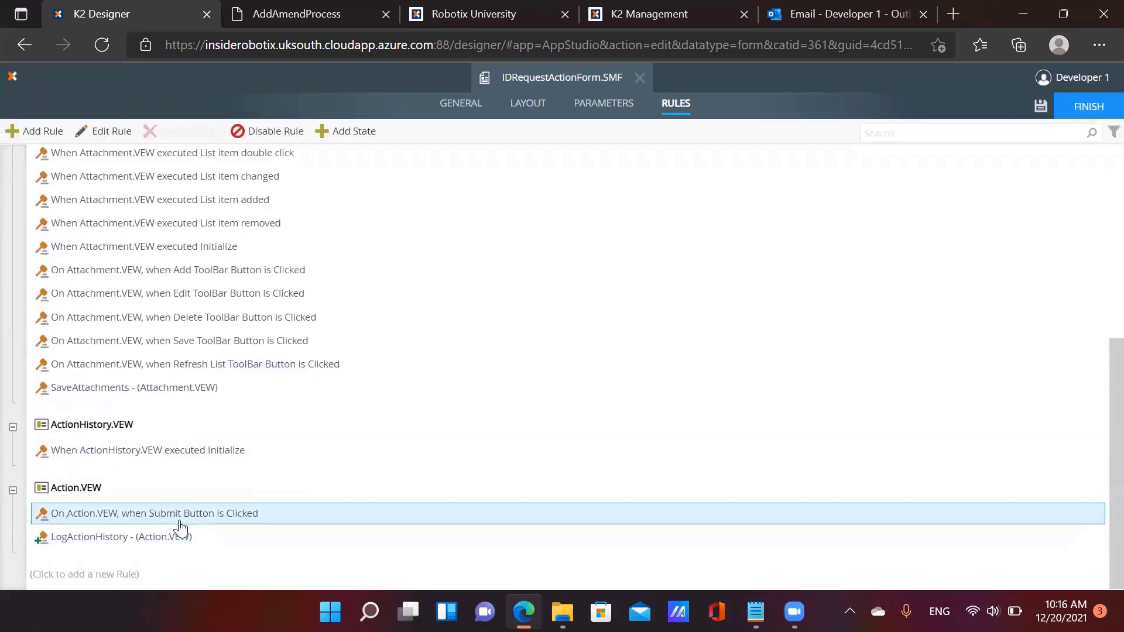
left_click(110, 135)
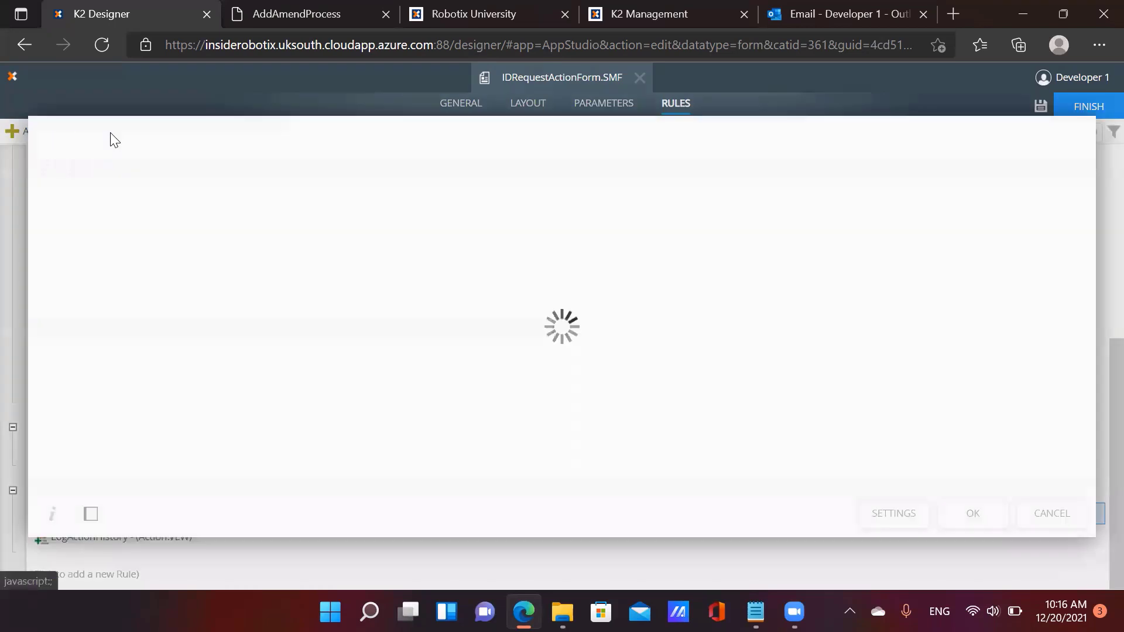
left_click(413, 260)
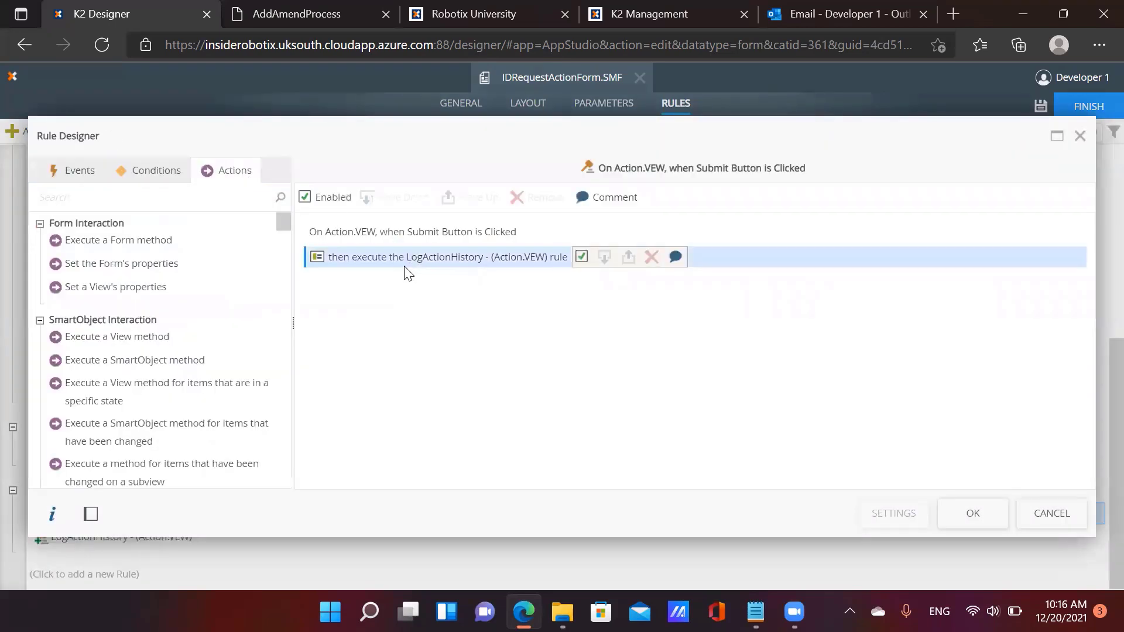
left_click(146, 176)
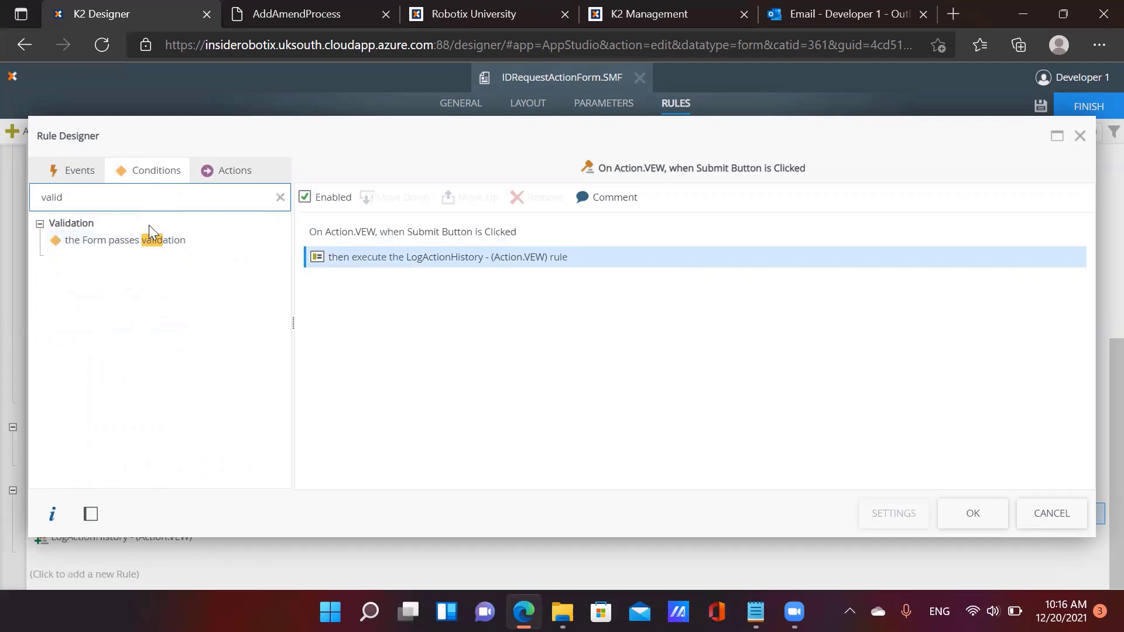
left_click(152, 241)
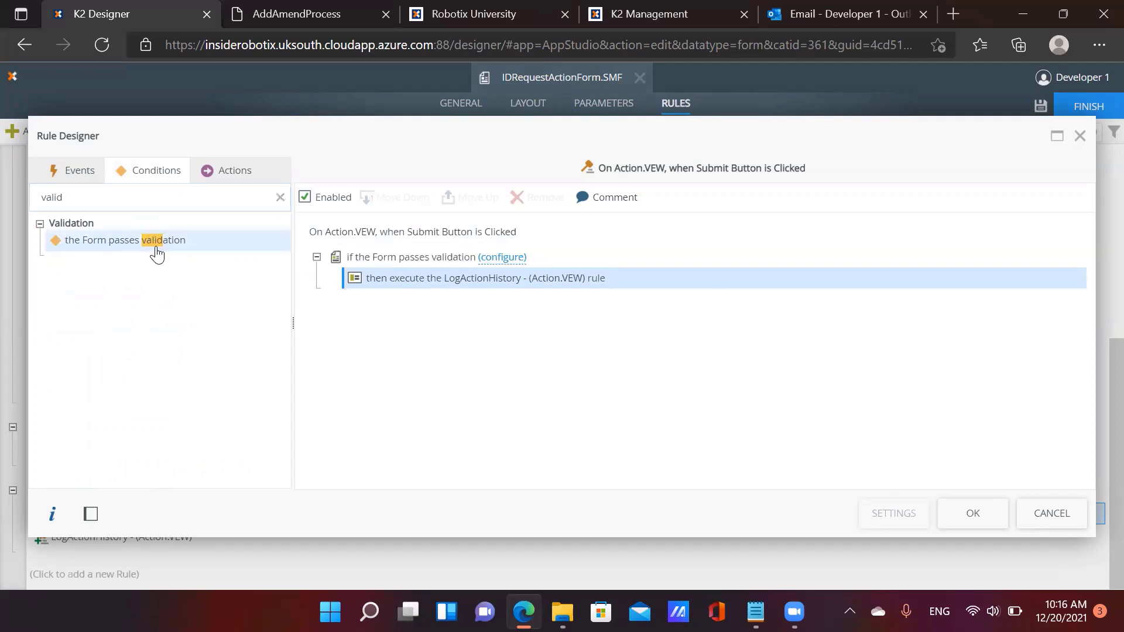
left_click(502, 258)
scroll(679, 293, "down", 10)
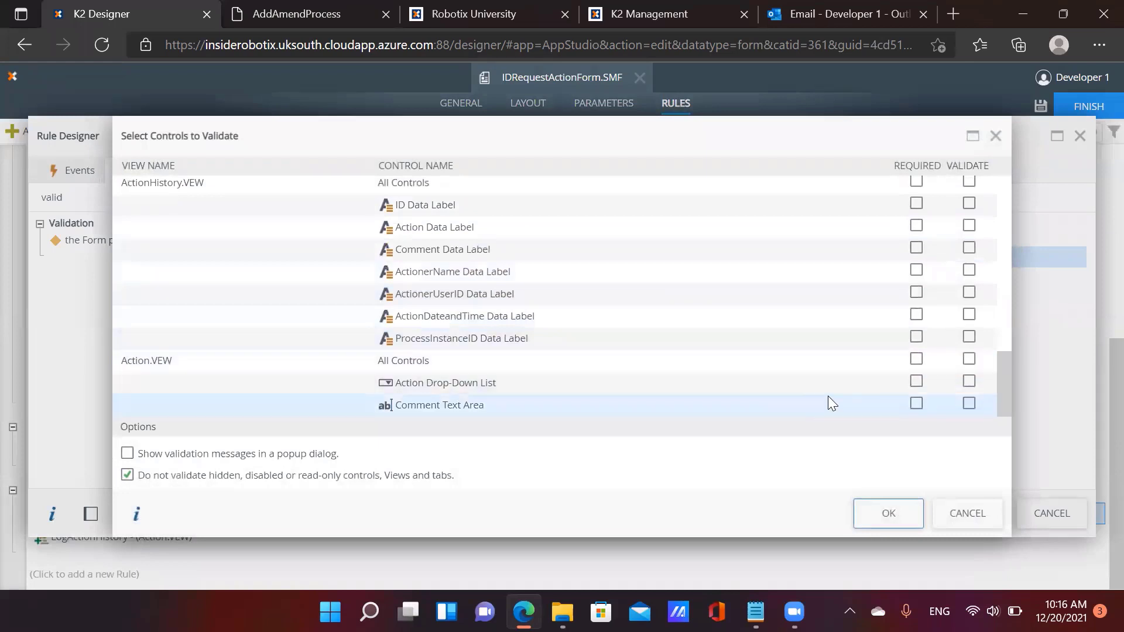
left_click(916, 381)
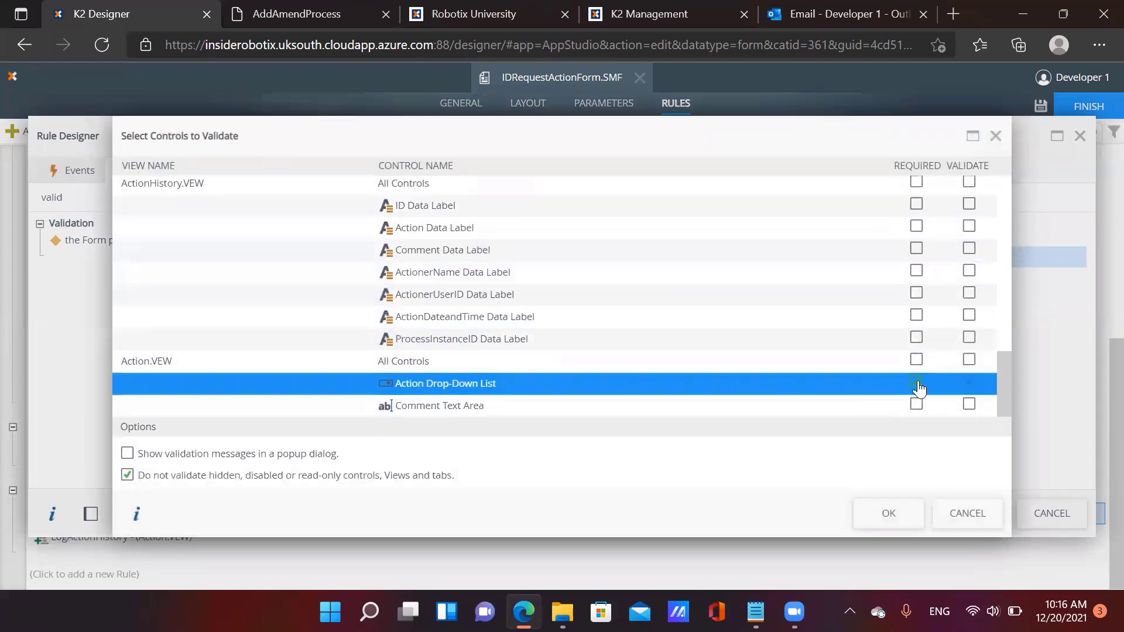
left_click(903, 520)
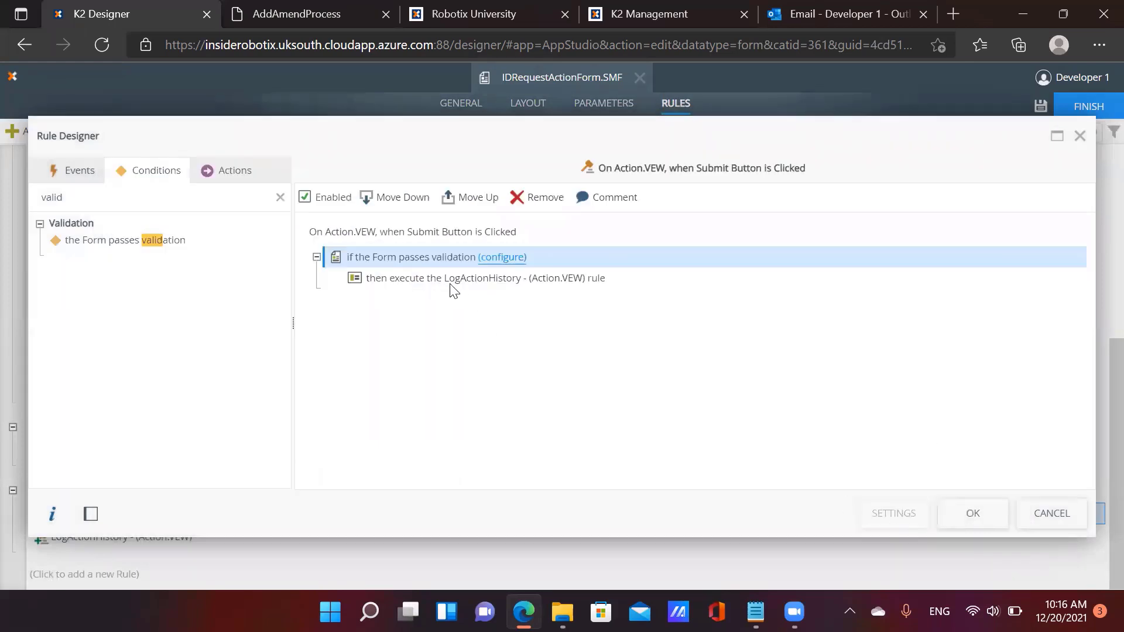
Add an Else branch containing a 'Show a message' action
left_click(532, 286)
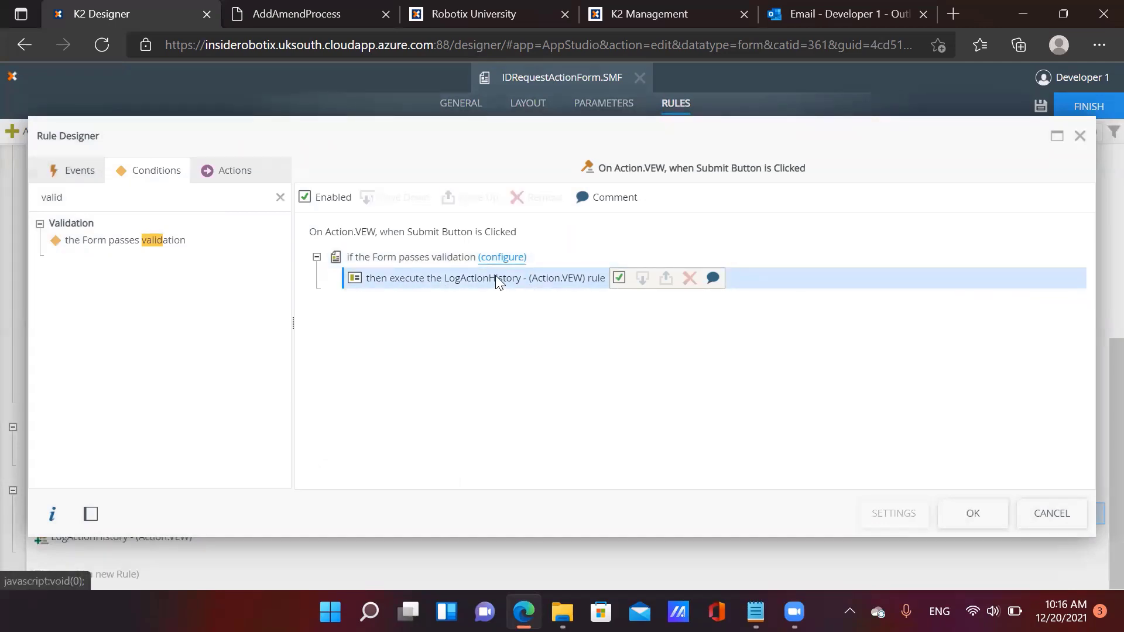
left_click(183, 193)
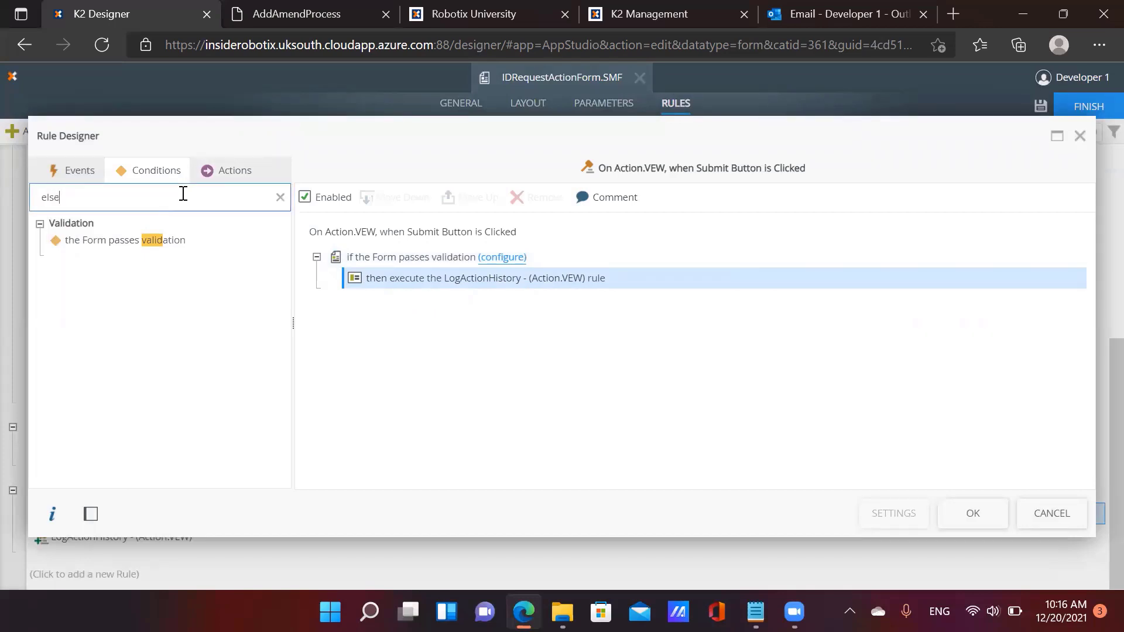
type("else")
double_click(153, 246)
left_click(236, 176)
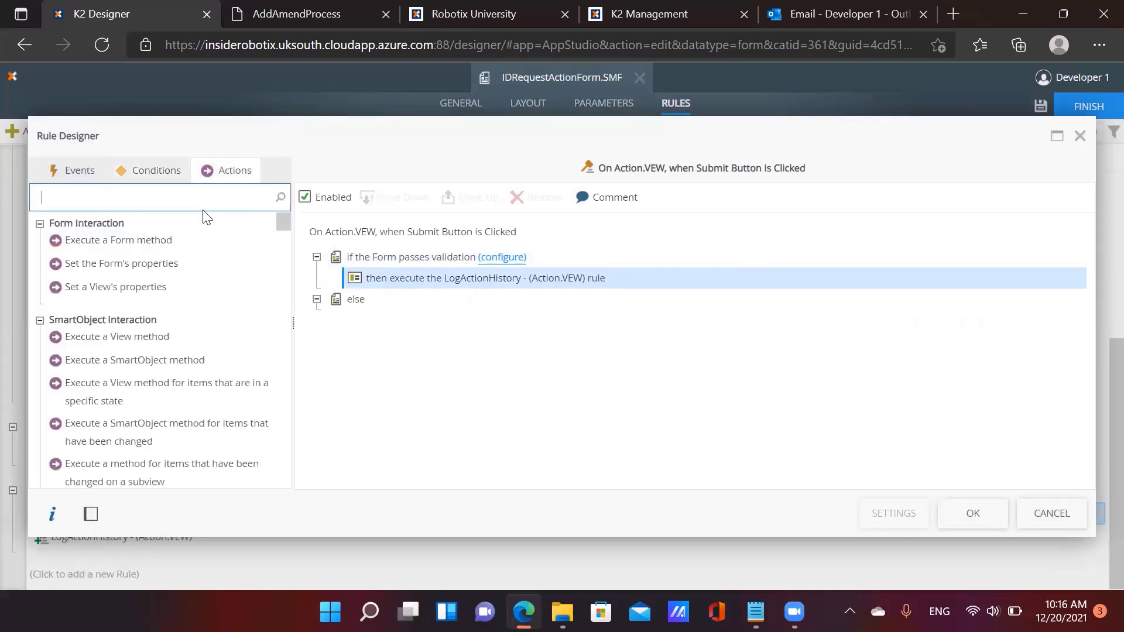
type("show a mess")
double_click(175, 242)
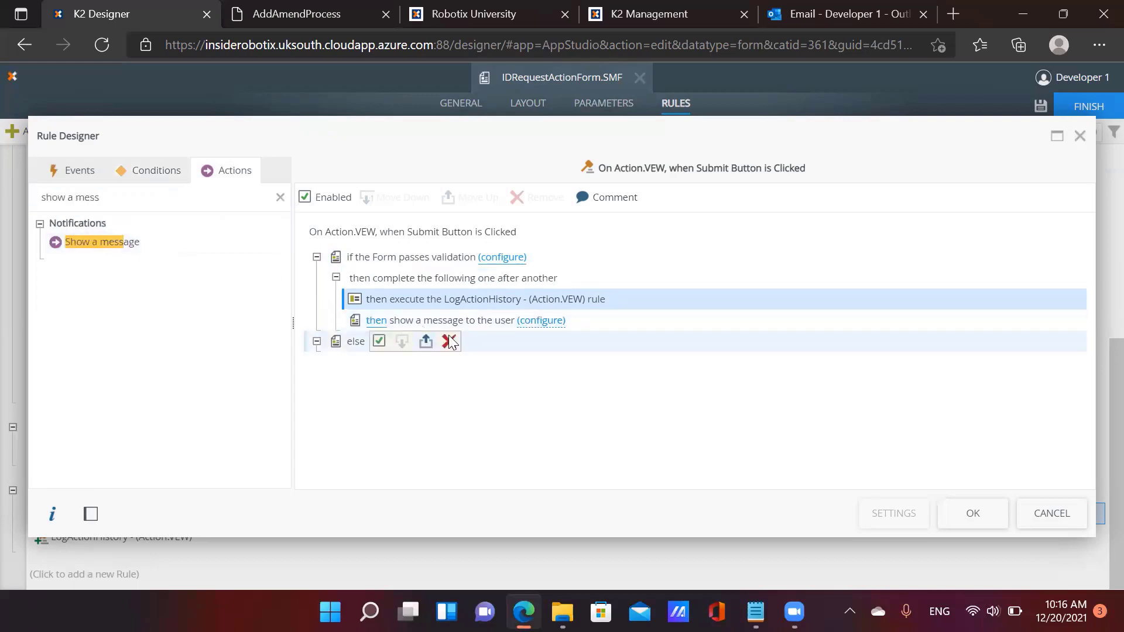
left_click(451, 326)
left_click(396, 196)
left_click(396, 197)
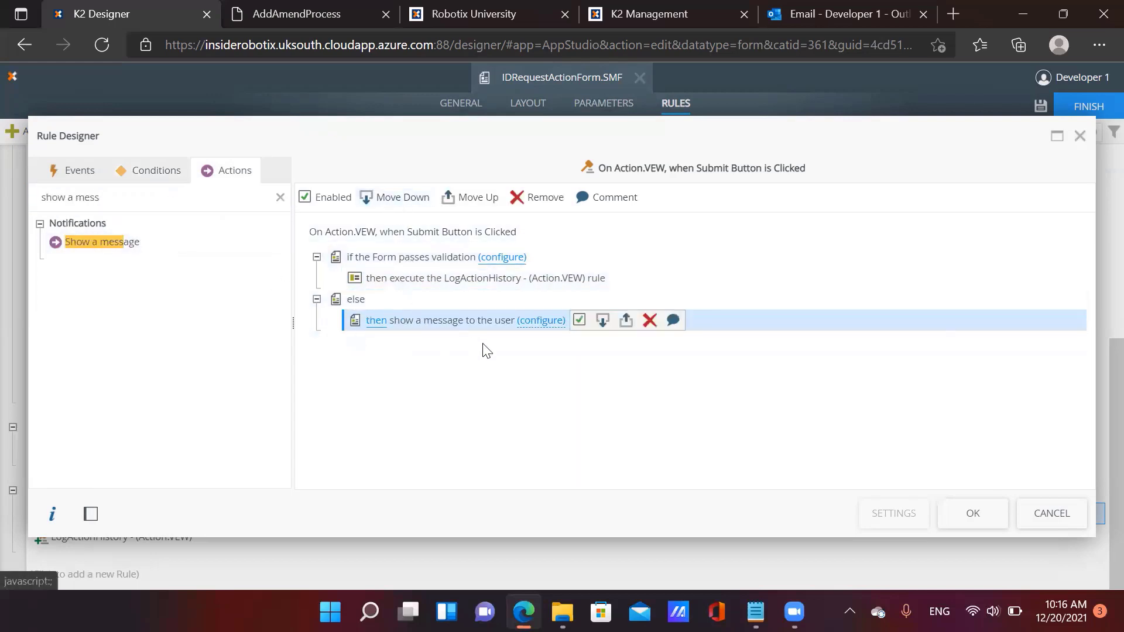
Make the message an Error type with a body text, then save the rule
left_click(537, 321)
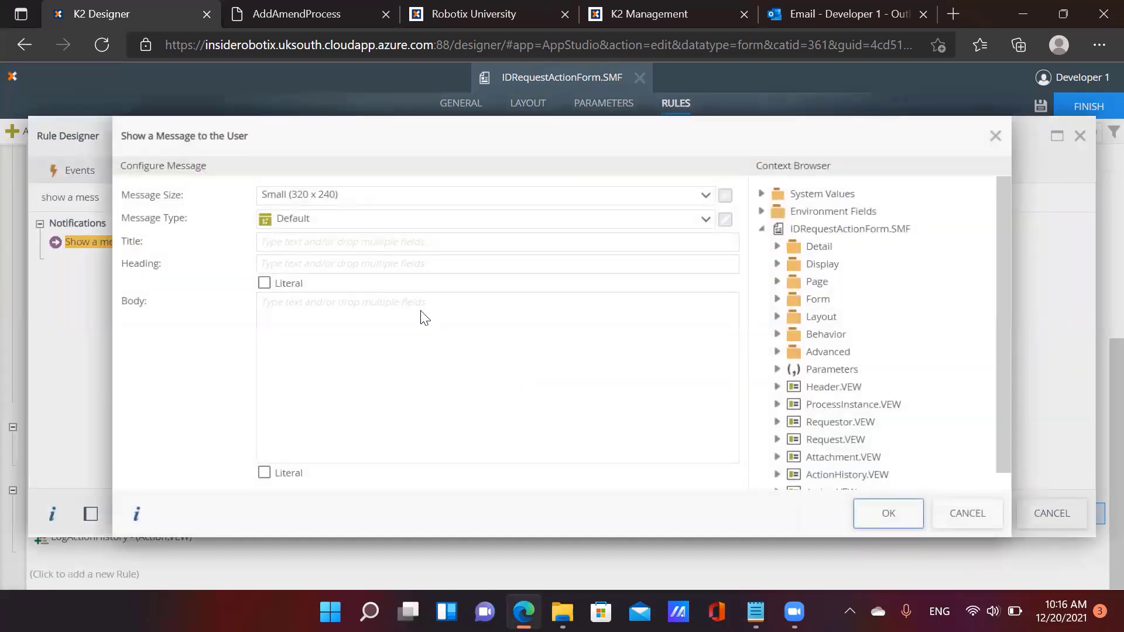
left_click(342, 221)
left_click(323, 276)
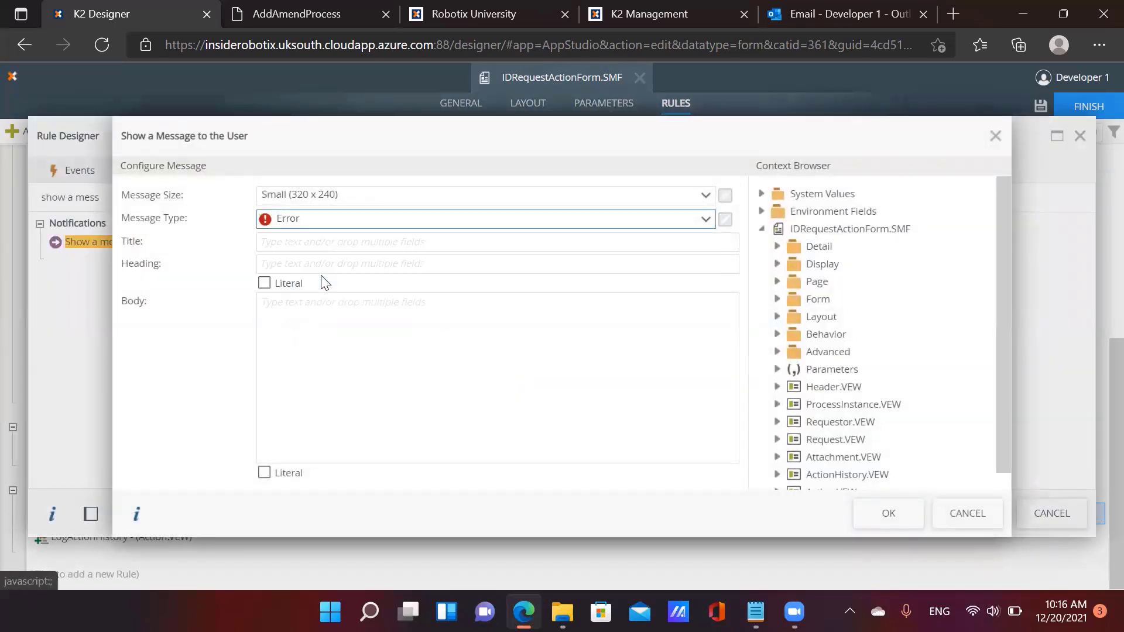
left_click(359, 406)
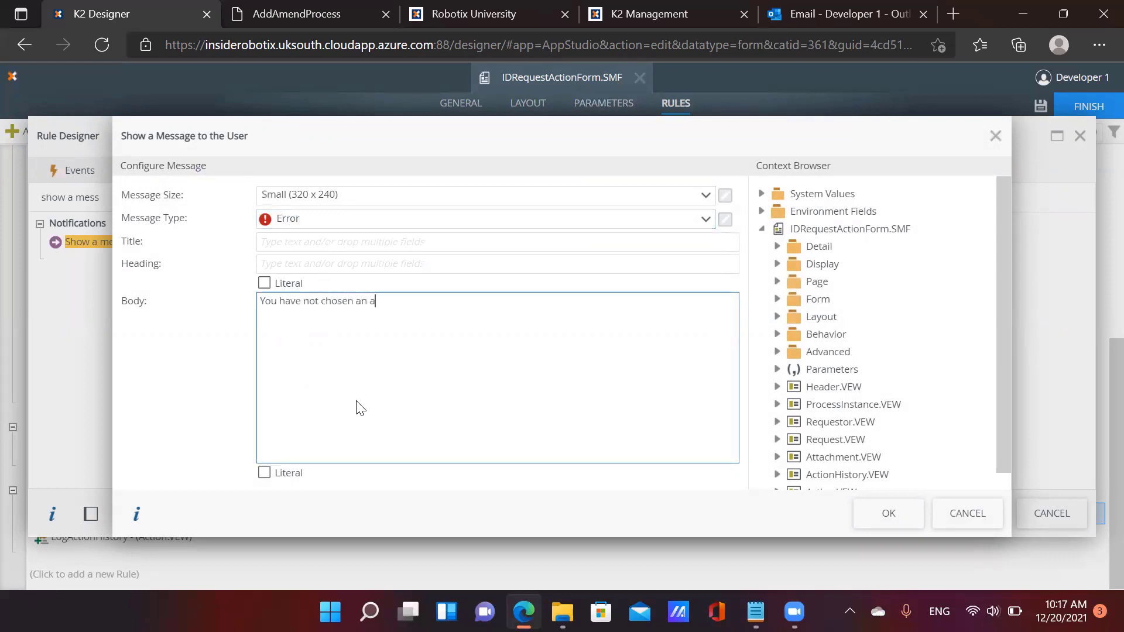
left_click(887, 513)
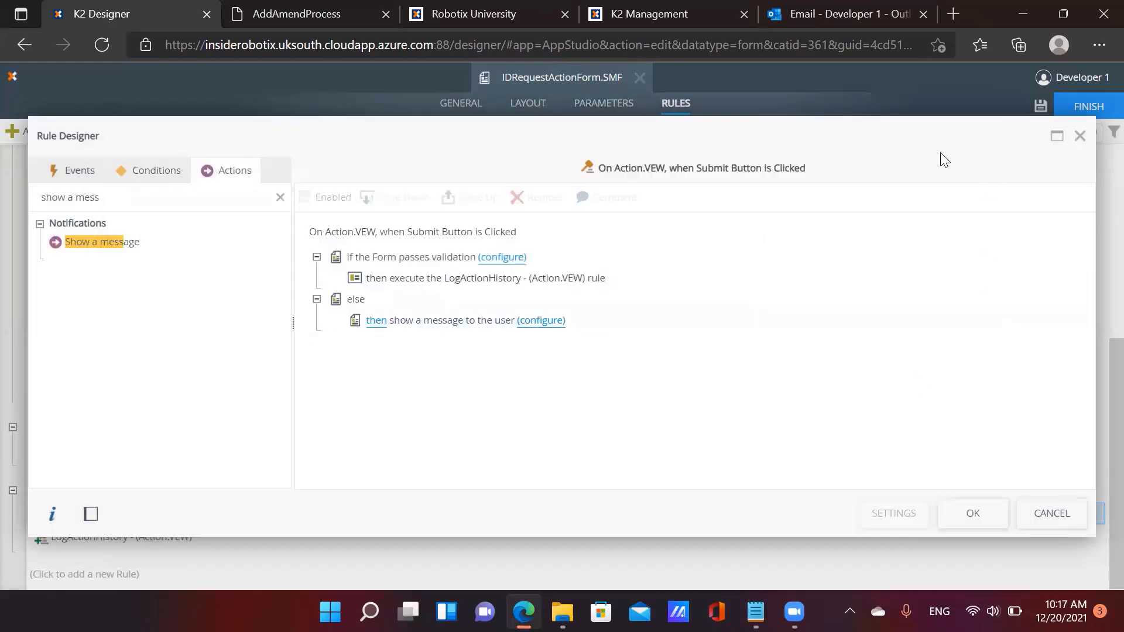
left_click(971, 514)
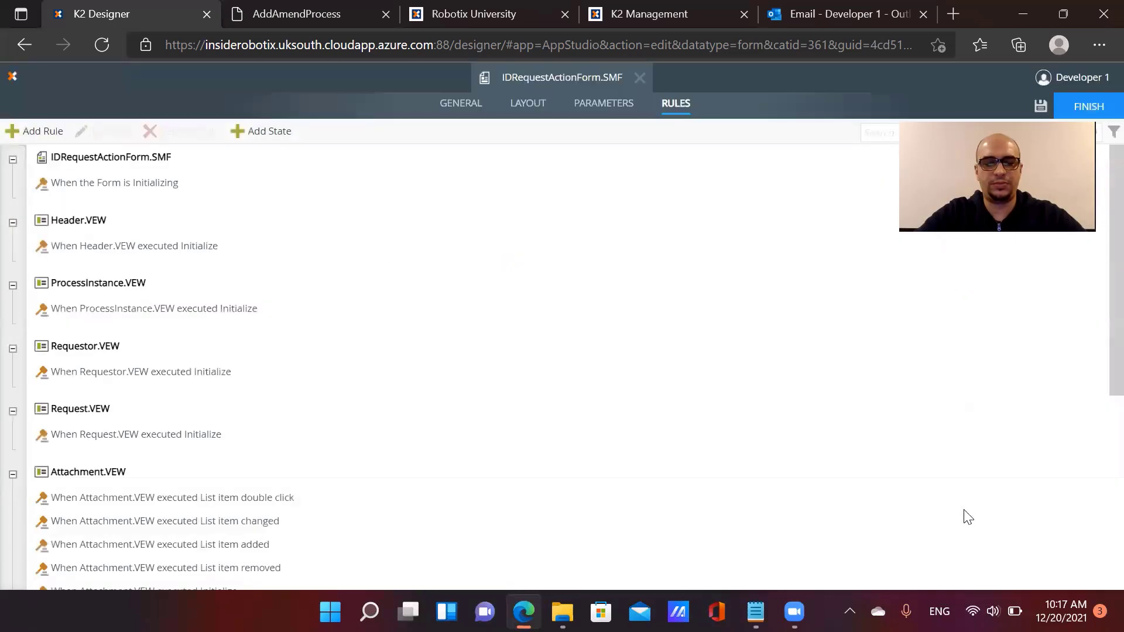
Check in IDRequestActionForm.SMF, copy its name, and start a new form in SmartForms
left_click(1089, 106)
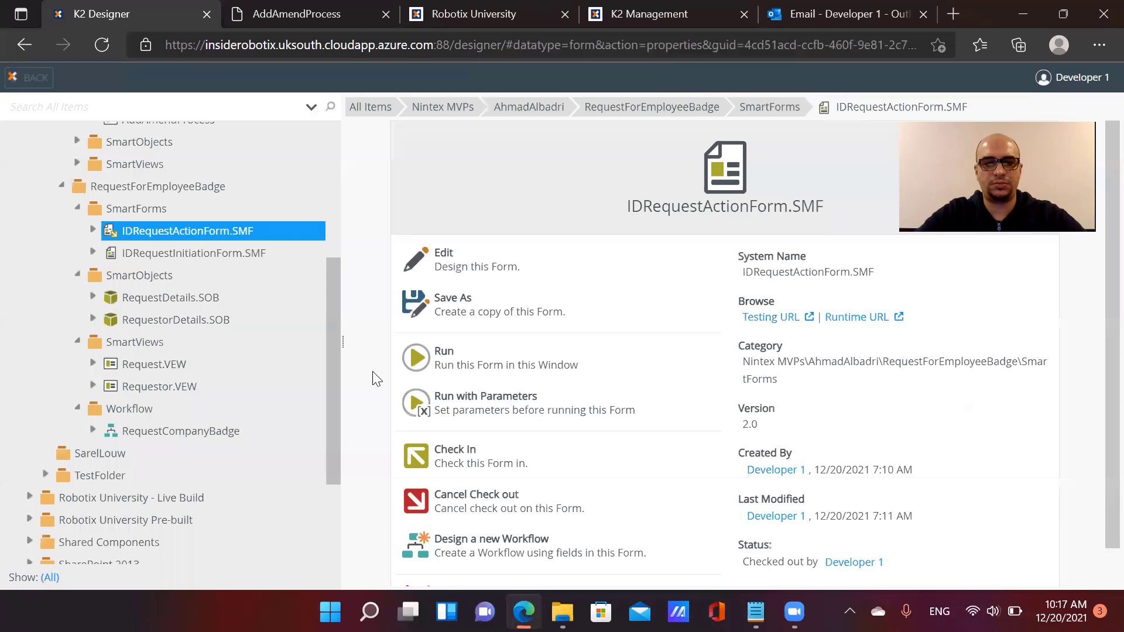
left_click(444, 452)
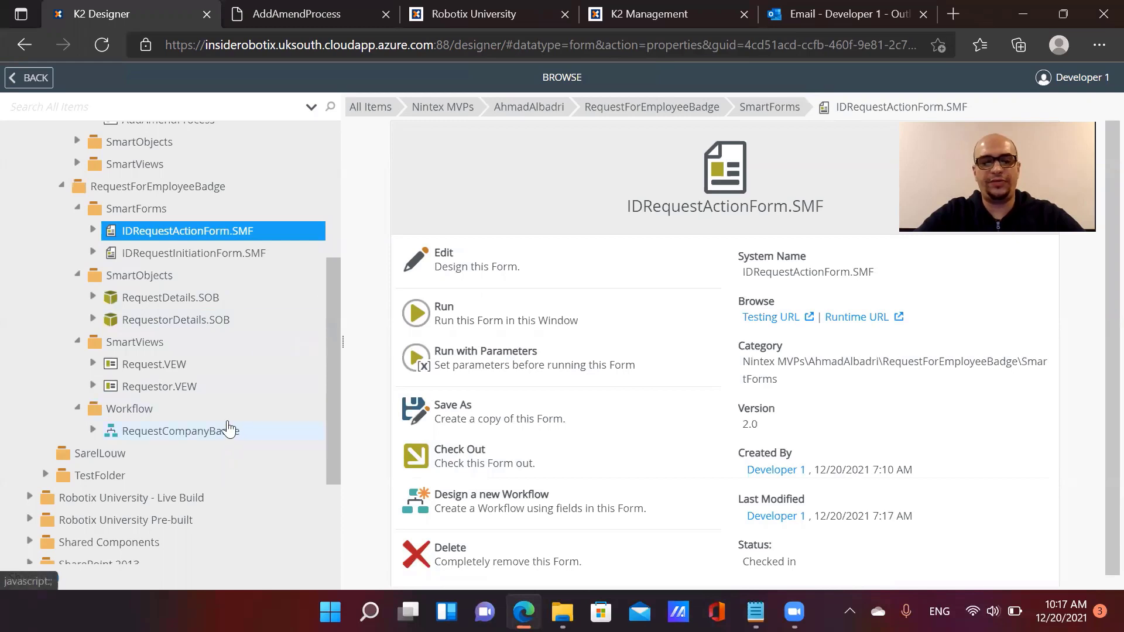
left_click(139, 212)
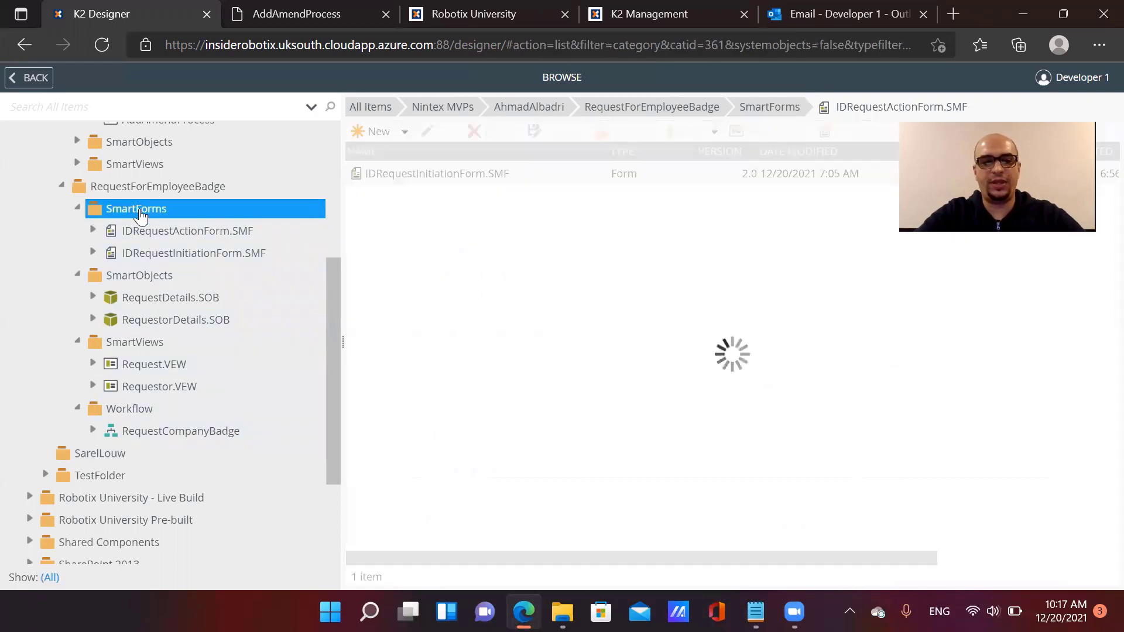
left_click(217, 232)
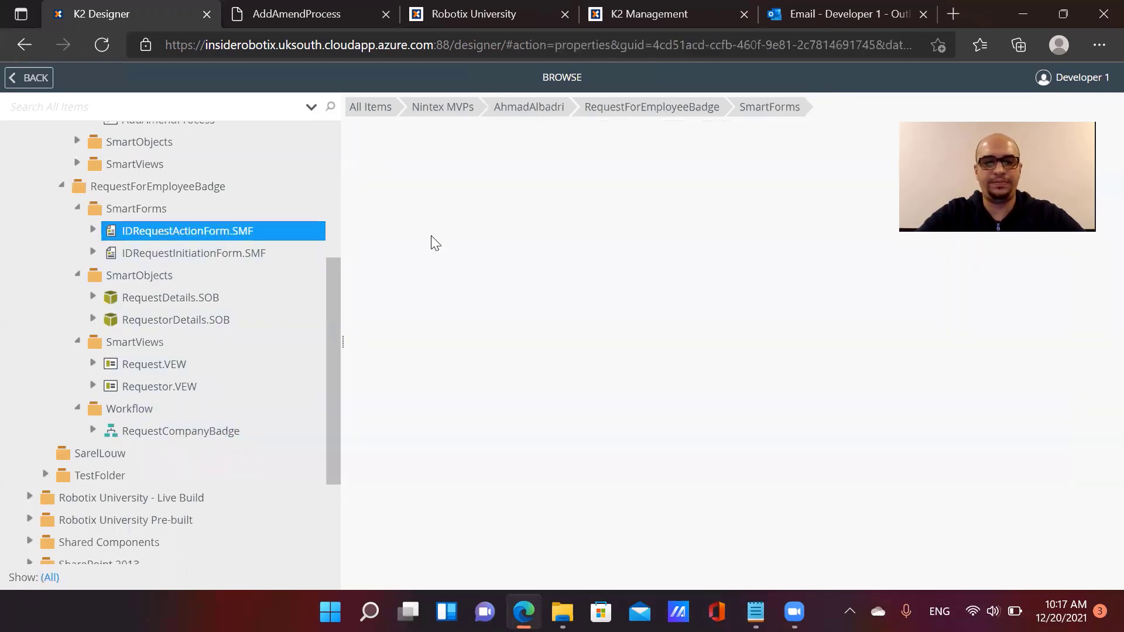
left_click_drag(818, 224, 625, 211)
key("ctrl+c")
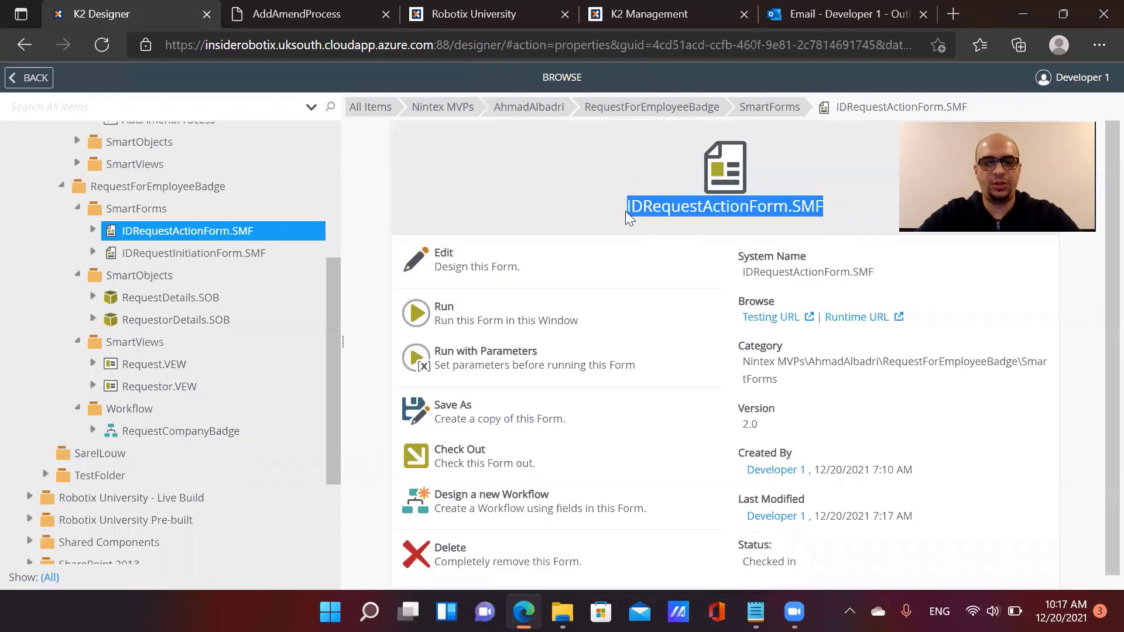
left_click(140, 212)
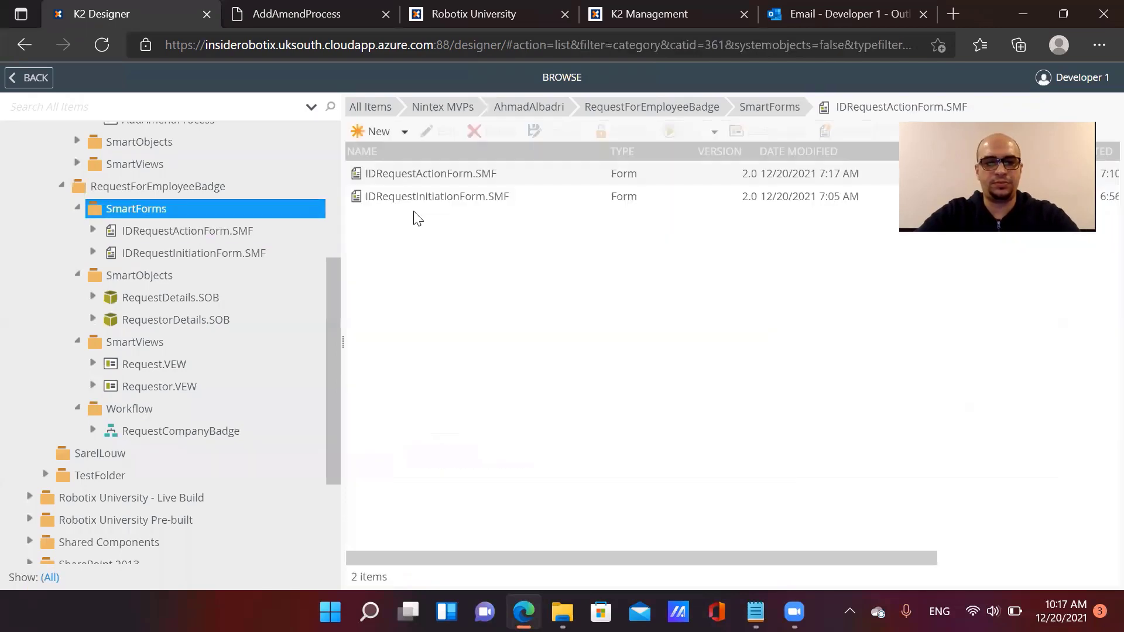
left_click(386, 212)
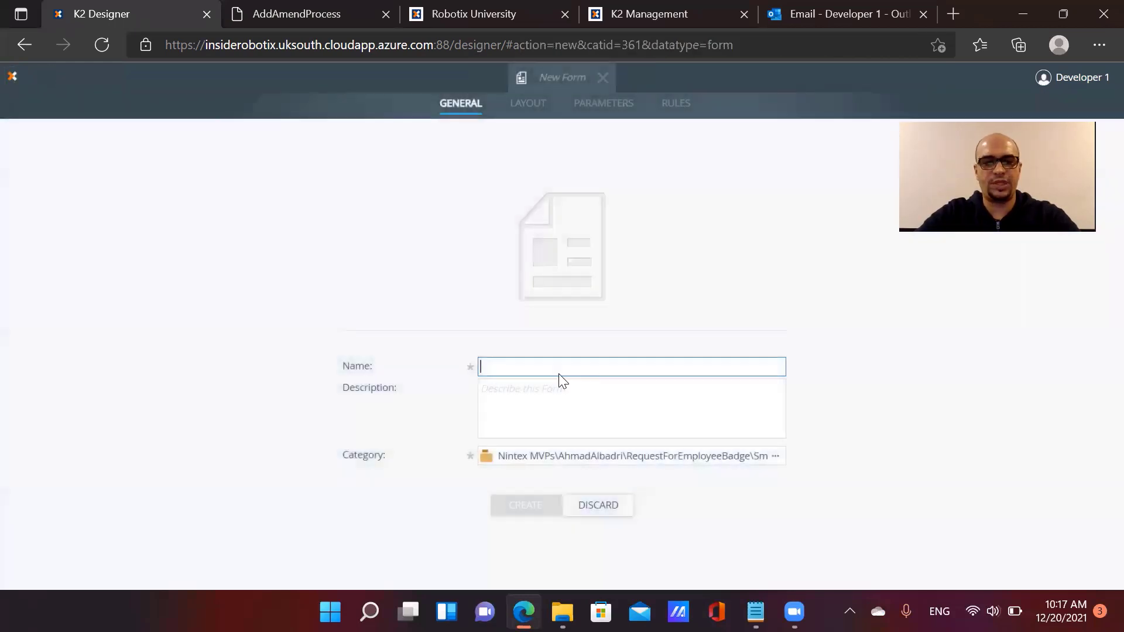
Create IDRequestReadOnlyForm.SMF and add the Header.VEW and ProcessInstance.VEW views
key("ctrl+v")
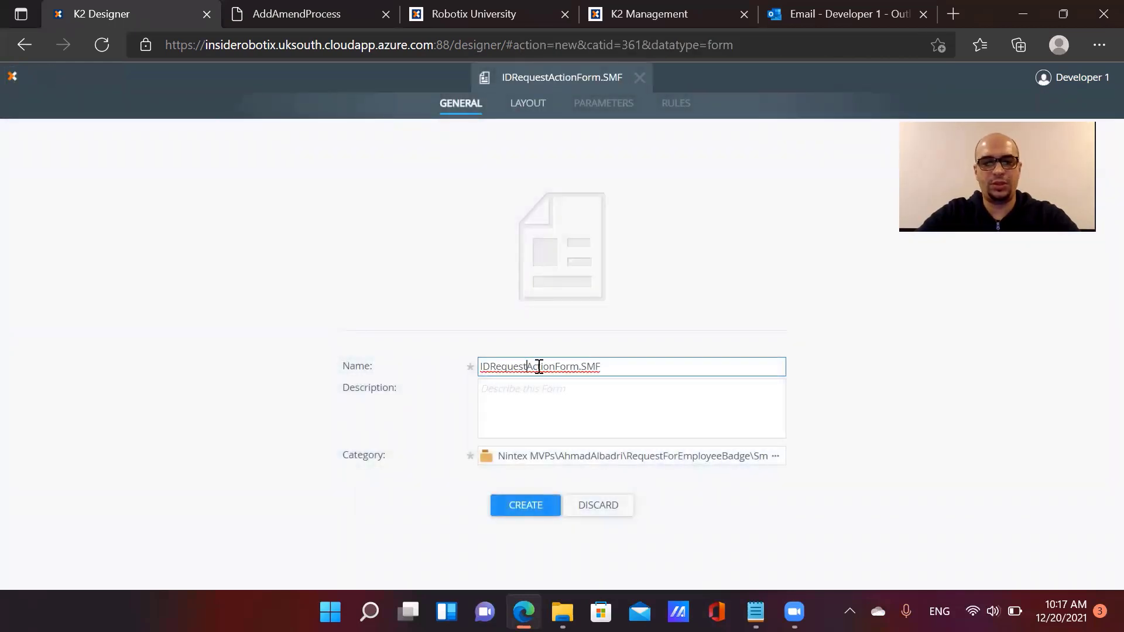
type("ReadO")
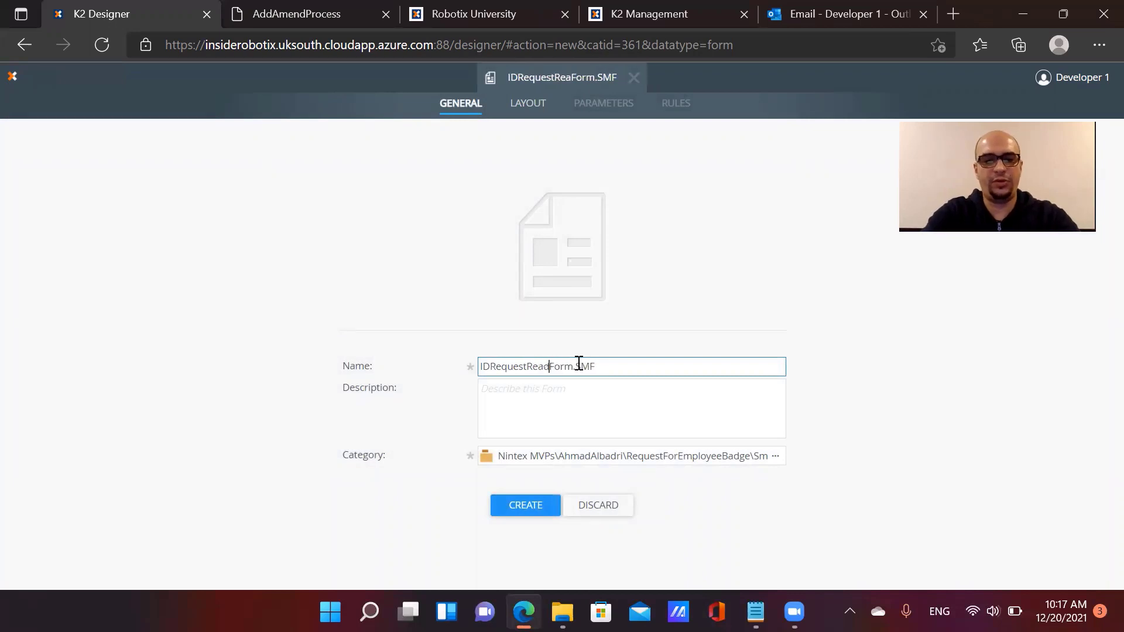
type("nly")
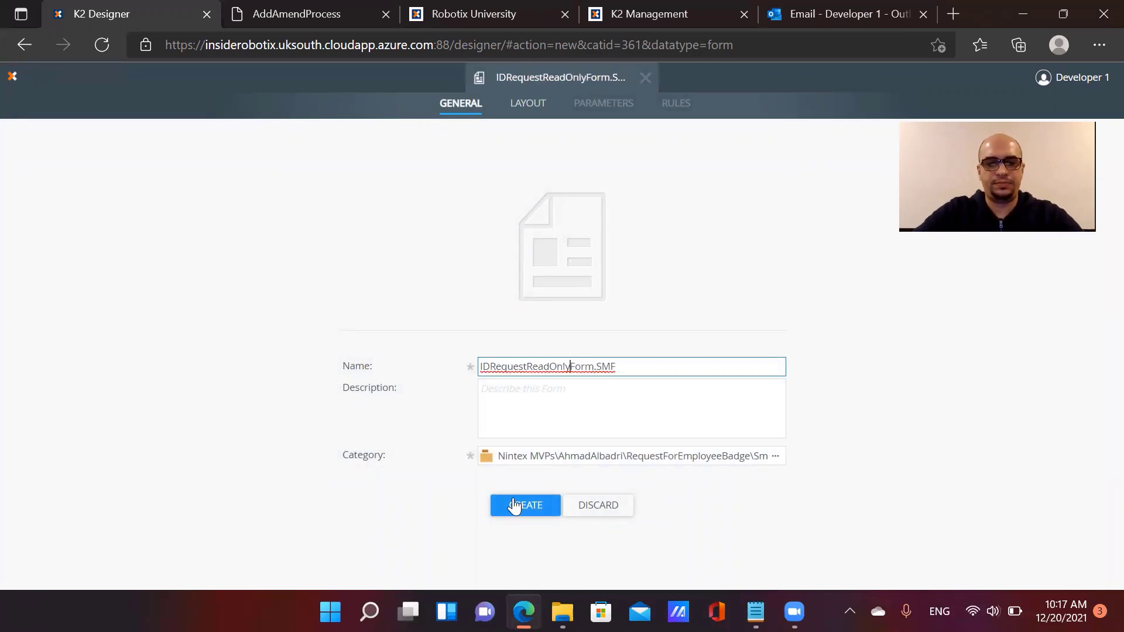
left_click(529, 505)
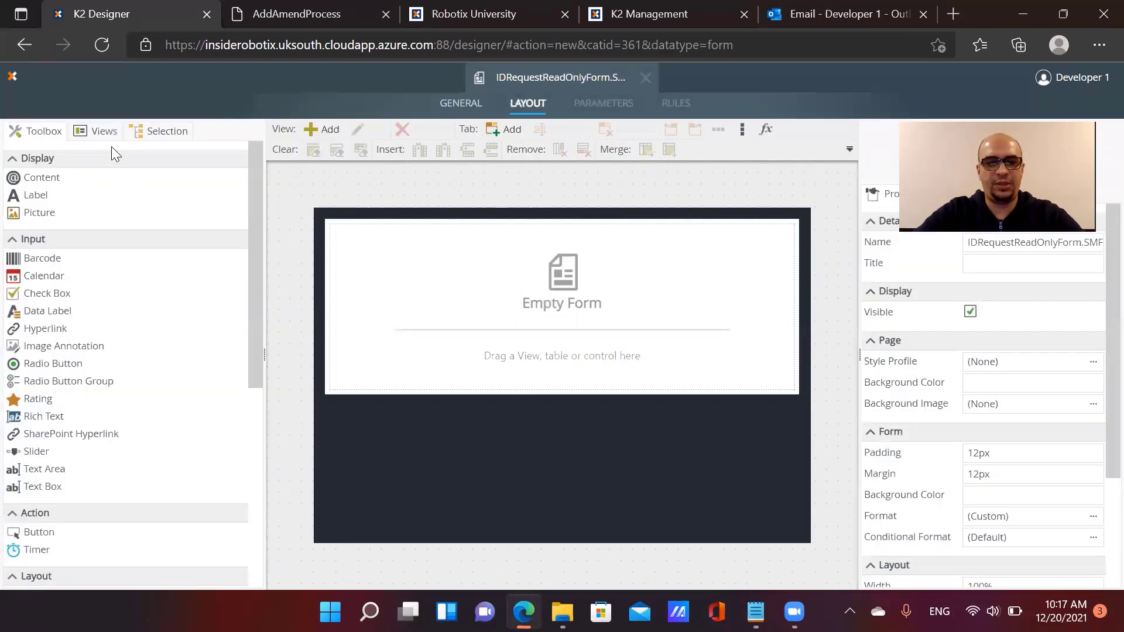
left_click(104, 132)
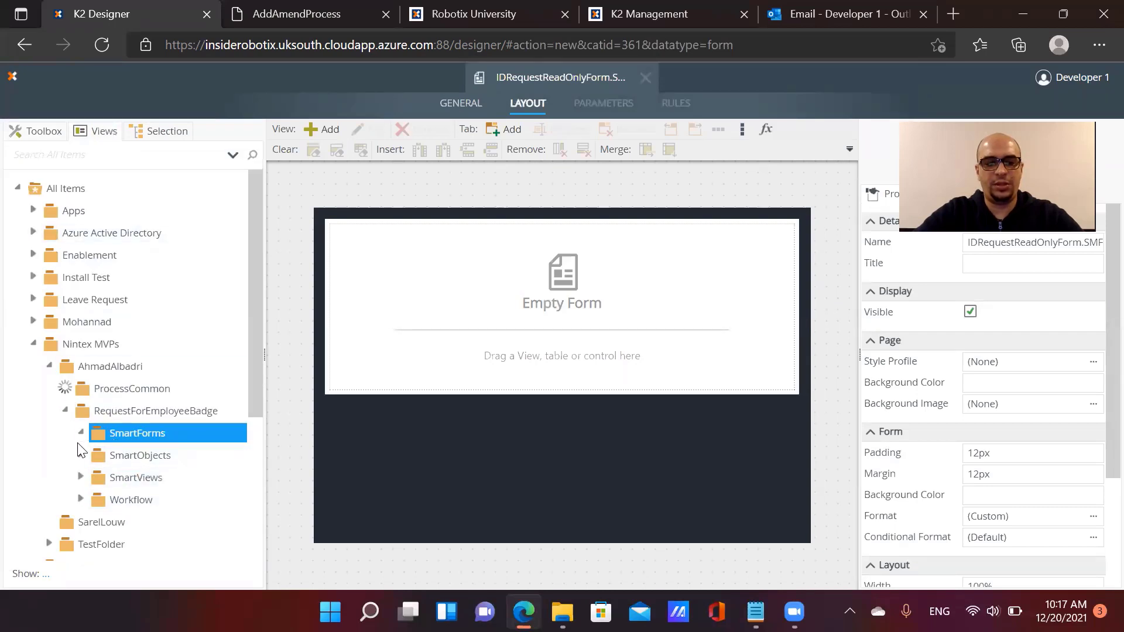
left_click(81, 455)
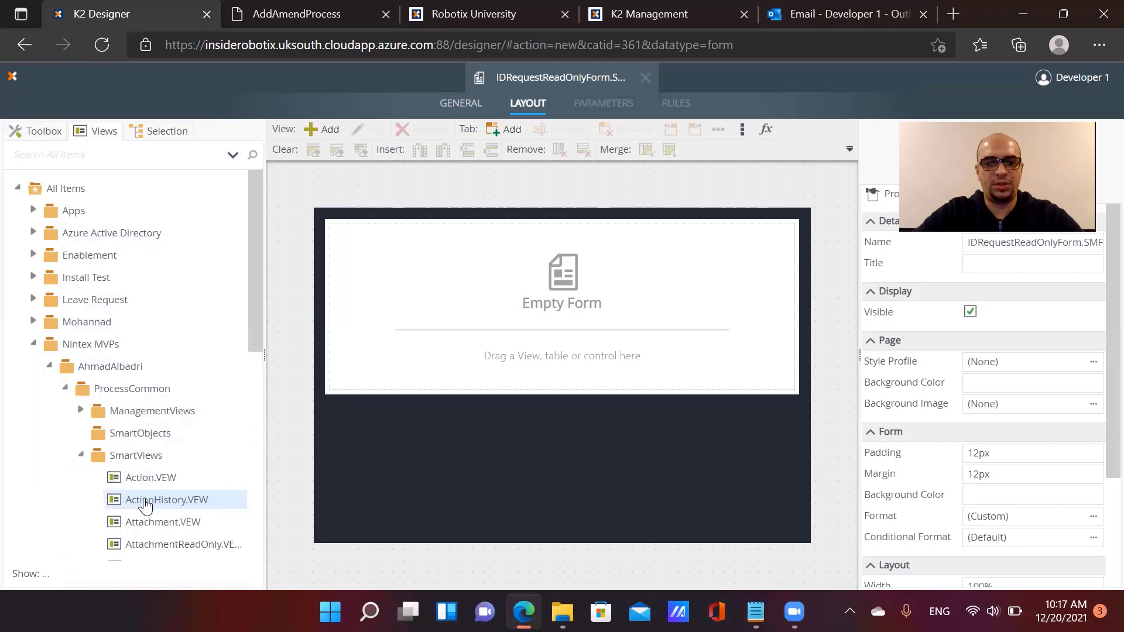
scroll(167, 468, "down", 3)
left_click_drag(195, 389, 402, 338)
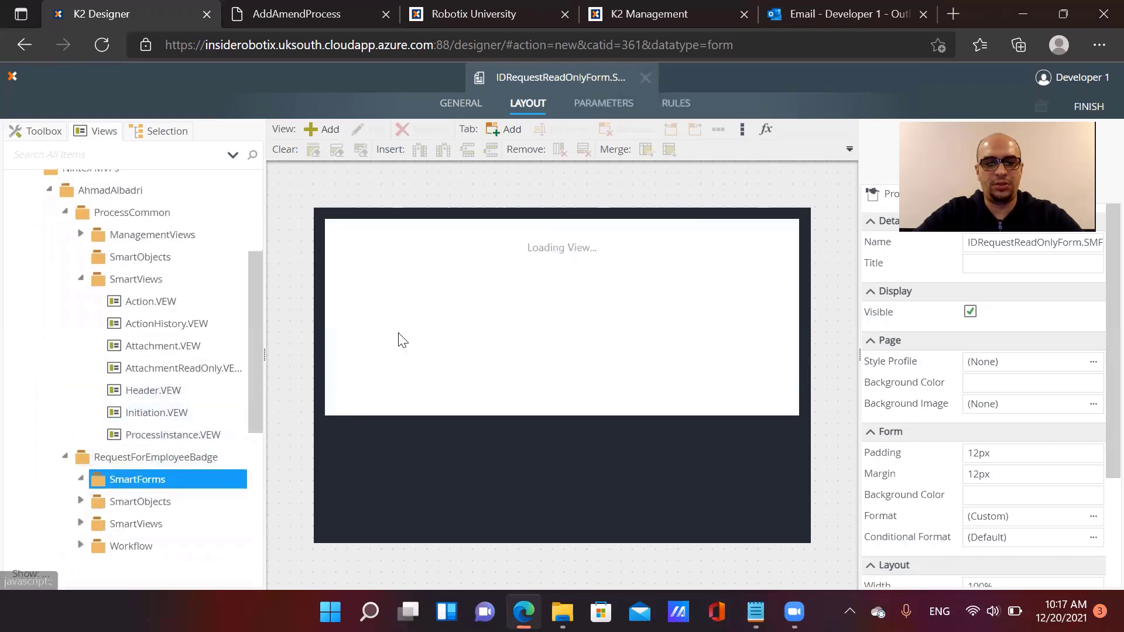
left_click_drag(193, 434, 396, 375)
Add AttachmentReadOnly.VEW, ActionHistory.VEW, Requestor and Request views to the form
scroll(246, 379, "down", 1)
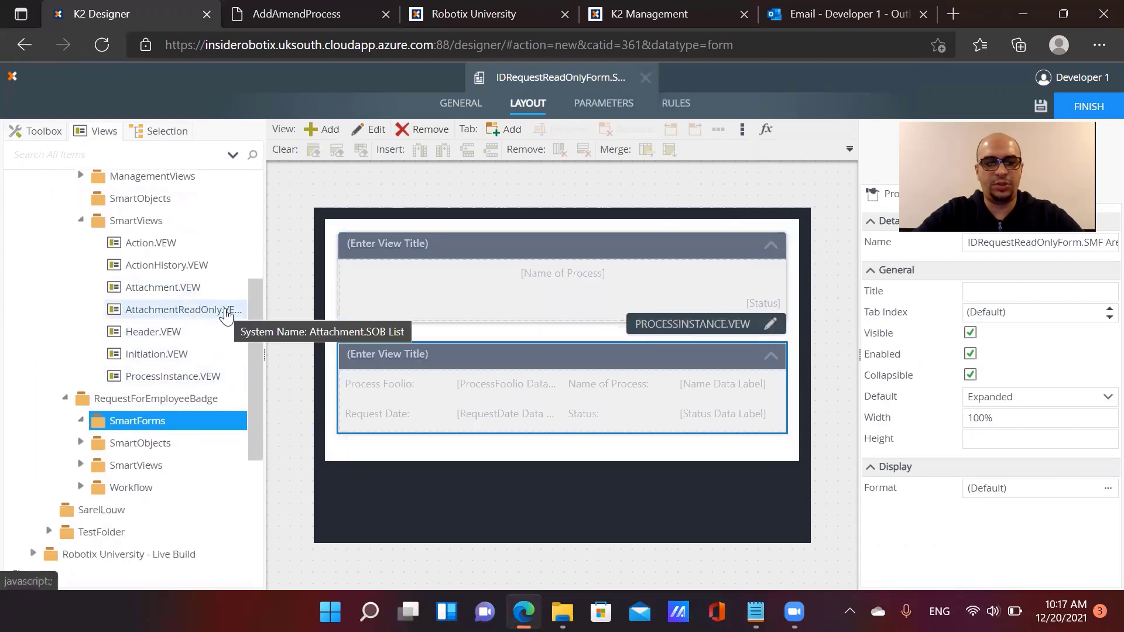
left_click_drag(202, 309, 456, 497)
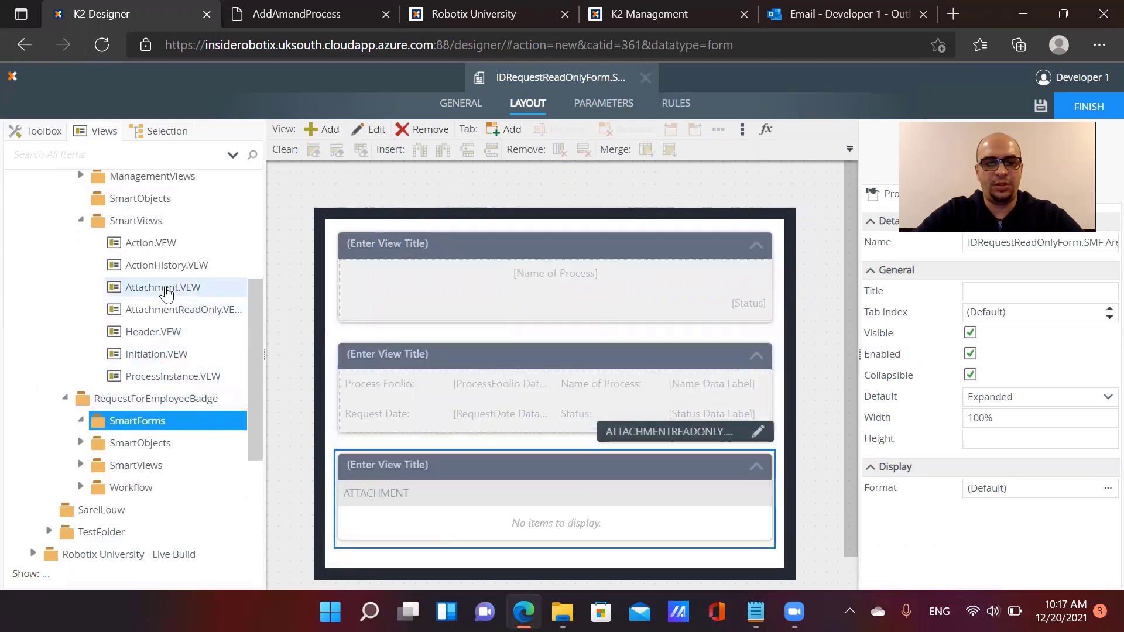
left_click_drag(161, 264, 513, 508)
left_click_drag(166, 243, 165, 266)
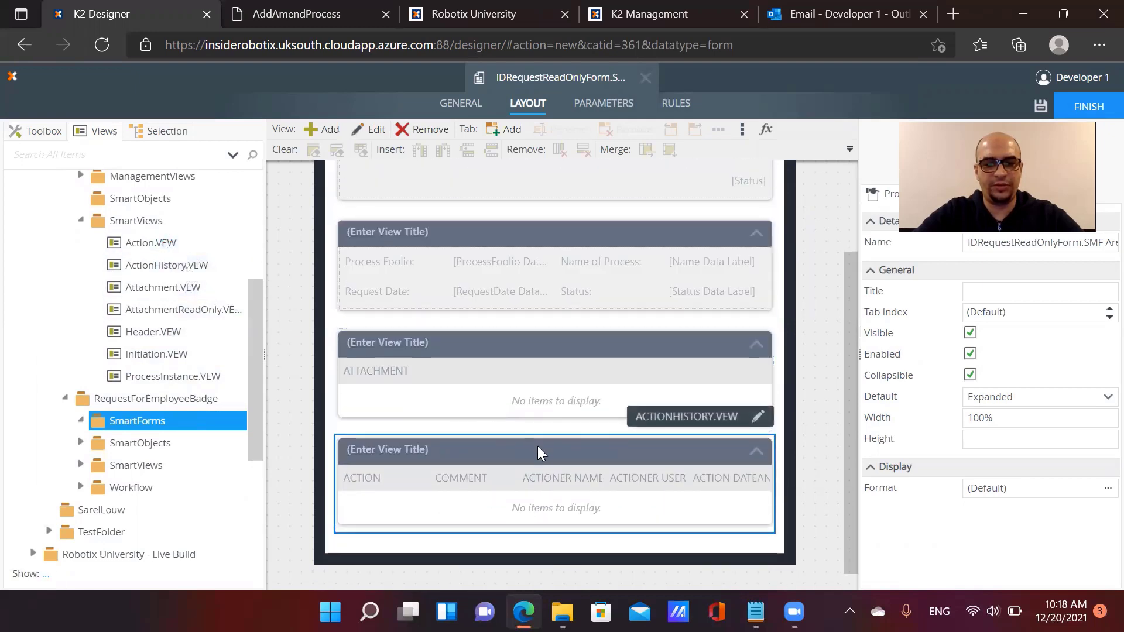
scroll(120, 446, "down", 2)
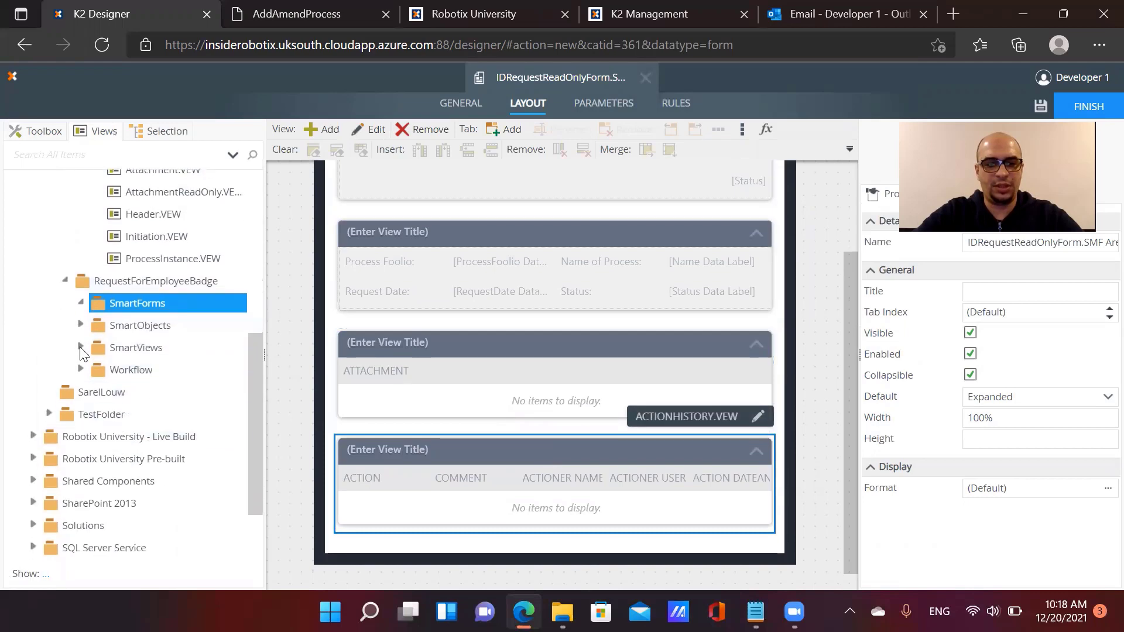
left_click(81, 348)
left_click_drag(101, 400, 443, 526)
left_click_drag(155, 369, 489, 530)
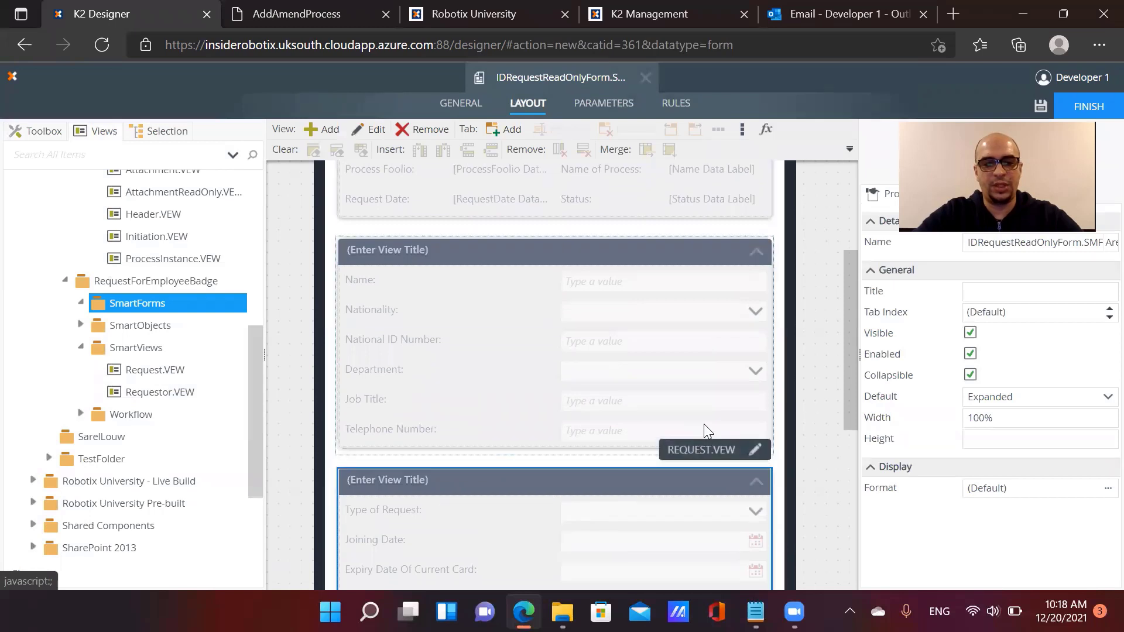
Turn off Collapsible on the requestor, attachment and action history views
scroll(703, 424, "up", 4)
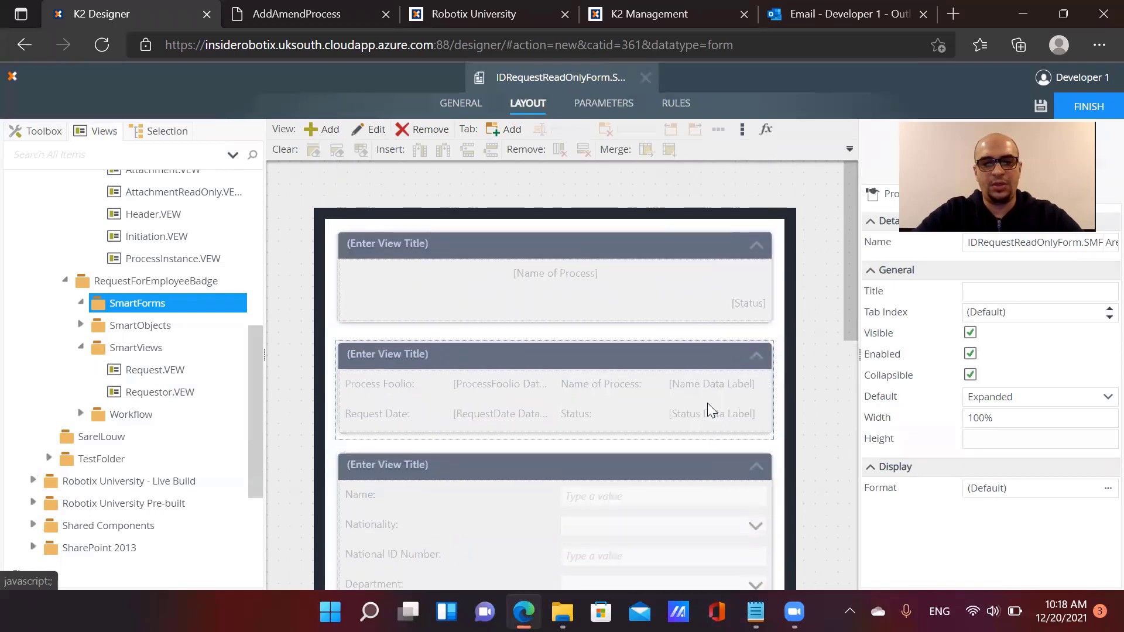
left_click(776, 391)
scroll(705, 439, "down", 2)
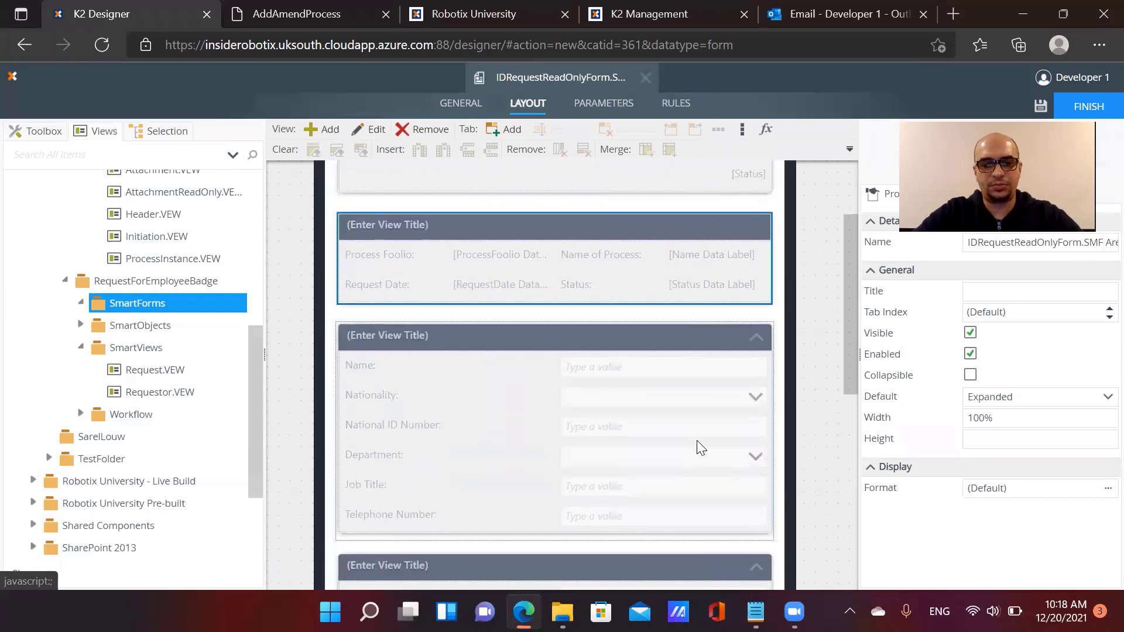
left_click(700, 448)
left_click(972, 376)
scroll(729, 455, "down", 2)
left_click(665, 497)
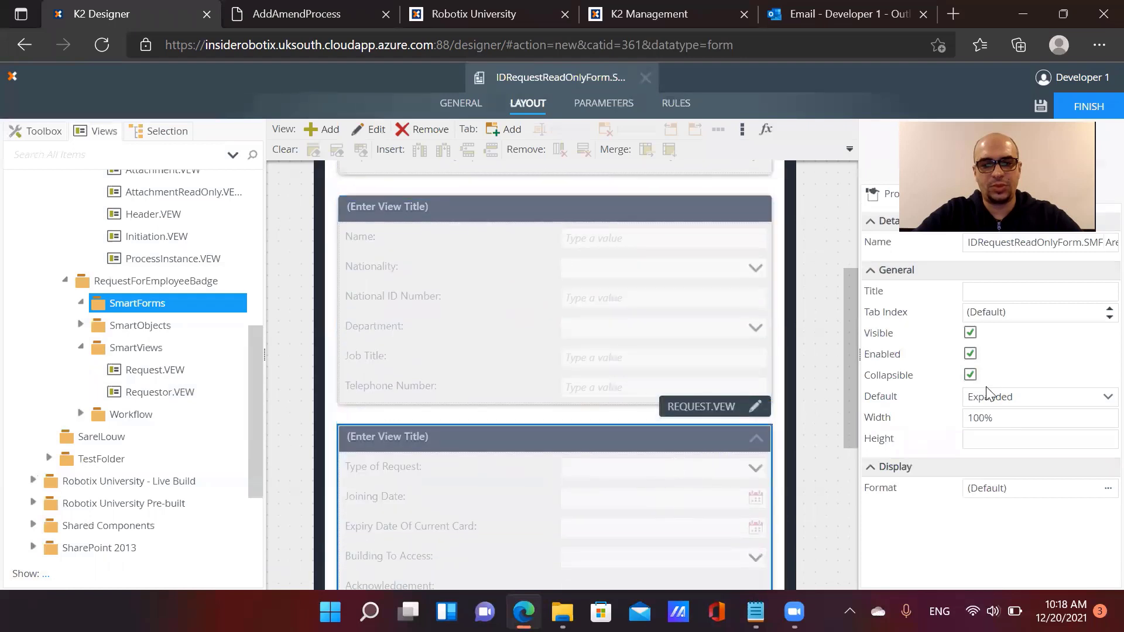
scroll(711, 436, "down", 5)
left_click(644, 462)
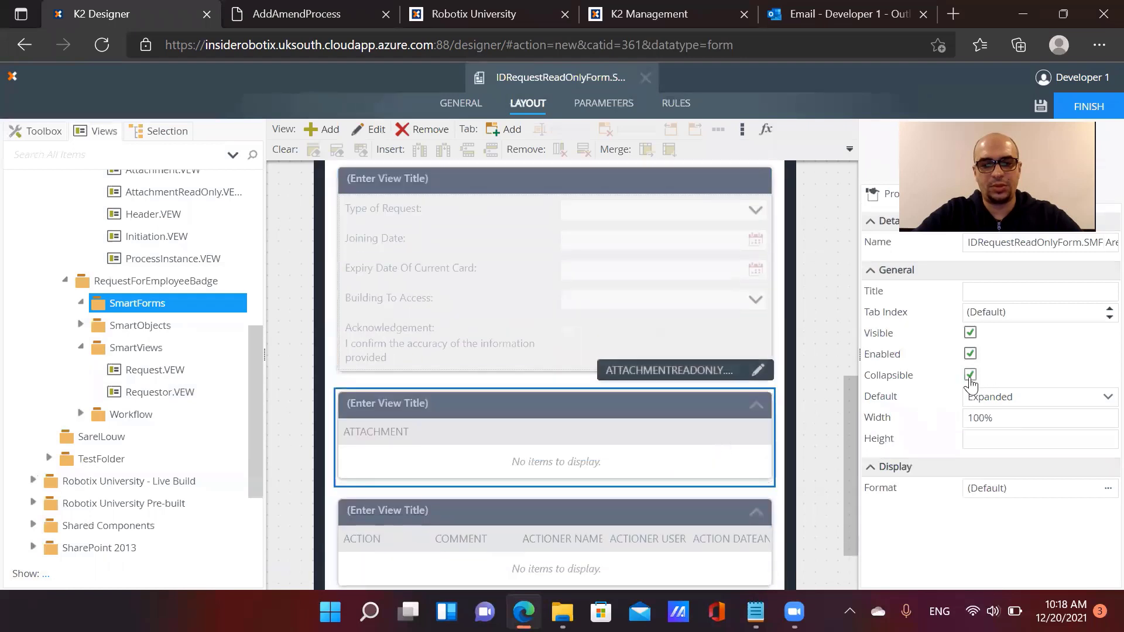
left_click(970, 374)
scroll(612, 455, "down", 2)
left_click(616, 449)
left_click(970, 375)
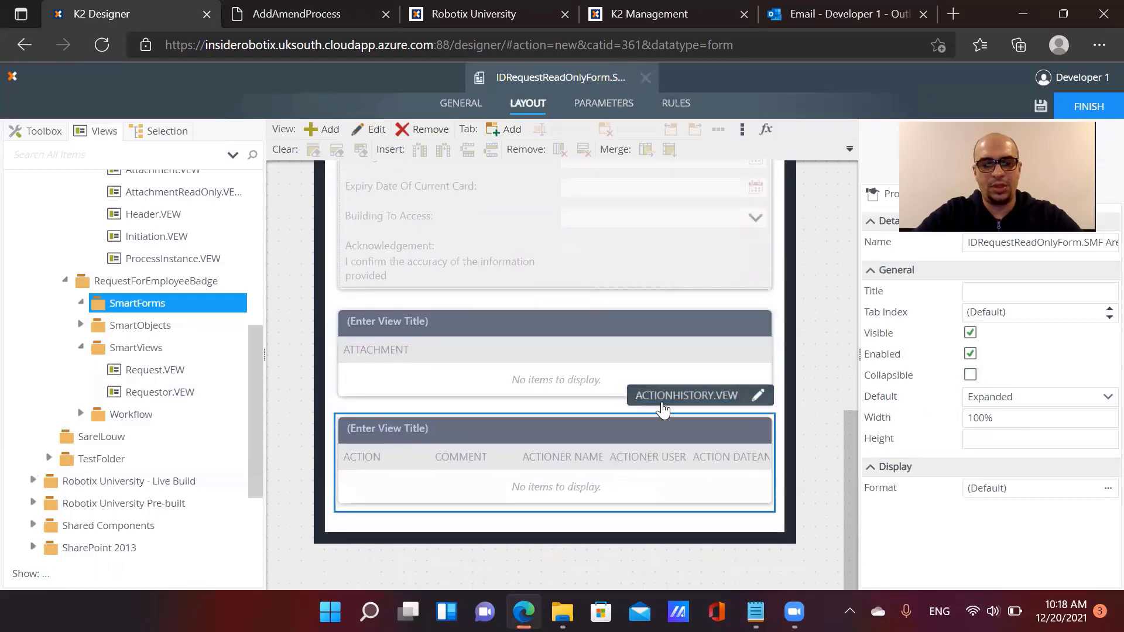
scroll(658, 400, "up", 10)
scroll(658, 400, "up", 3)
Title the views Request Summary, Requestor Details, Request Details and Attachments
left_click(457, 420)
left_click(370, 352)
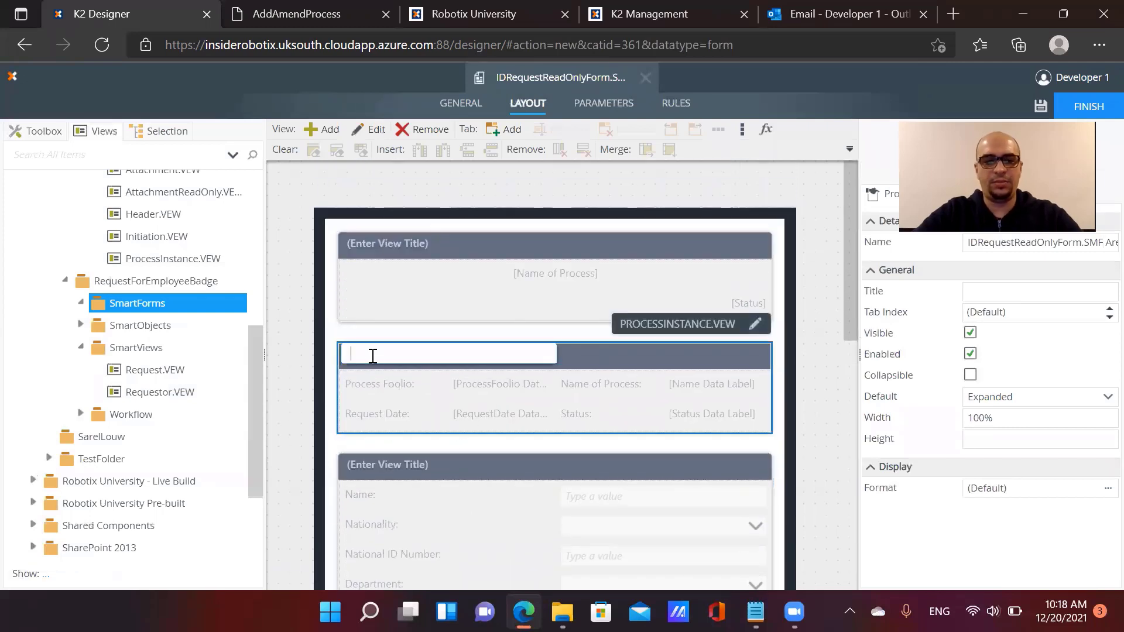
type("Request")
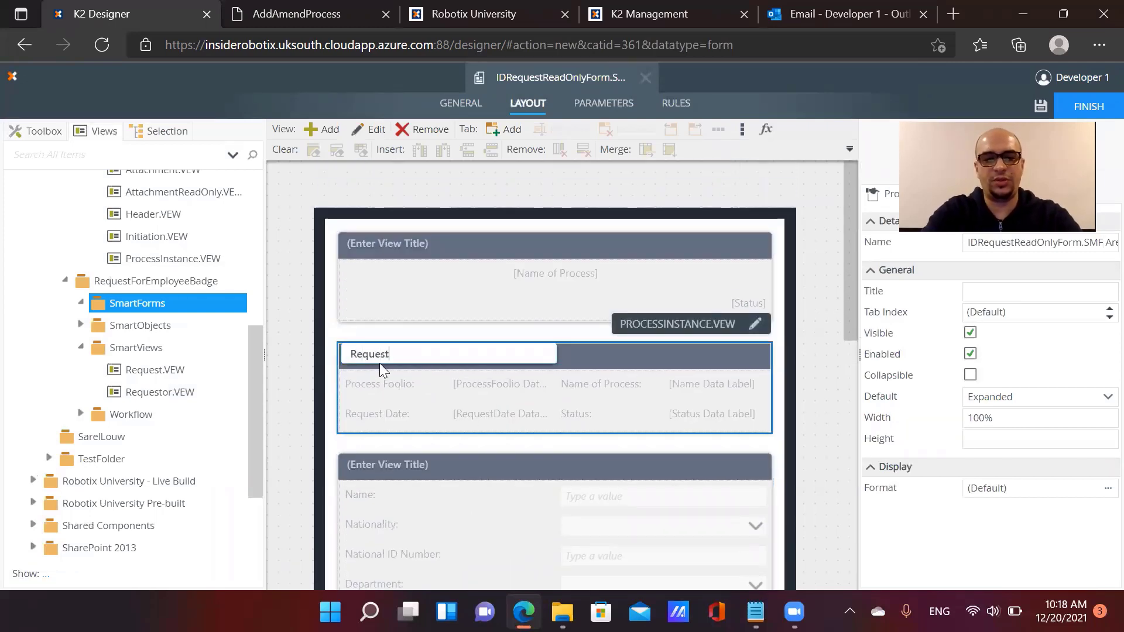
type(" Summary")
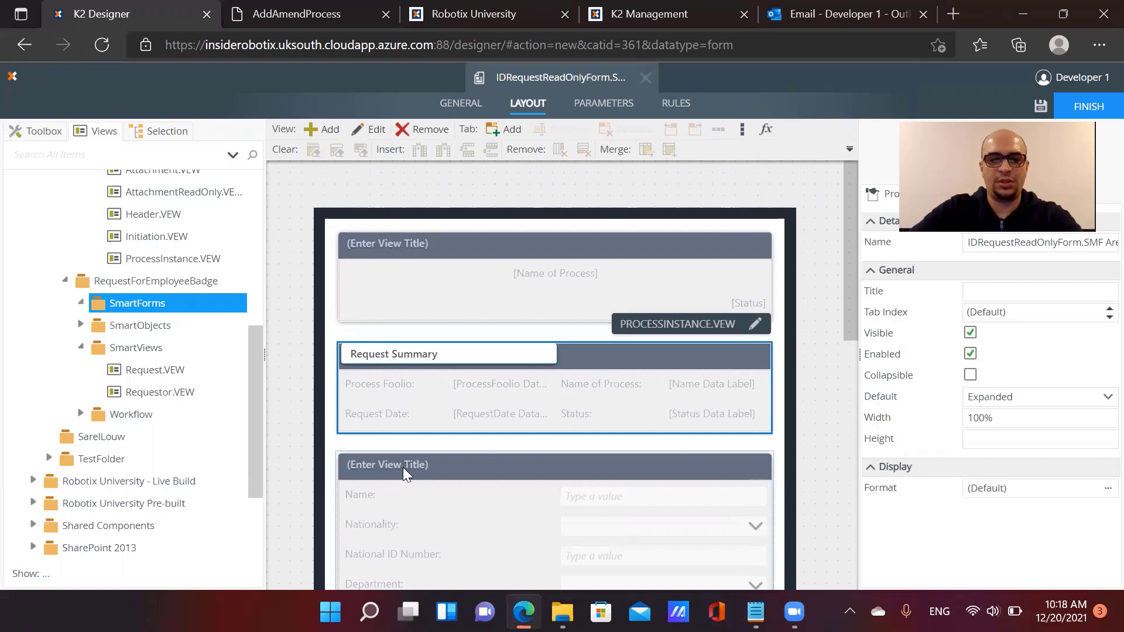
left_click(395, 465)
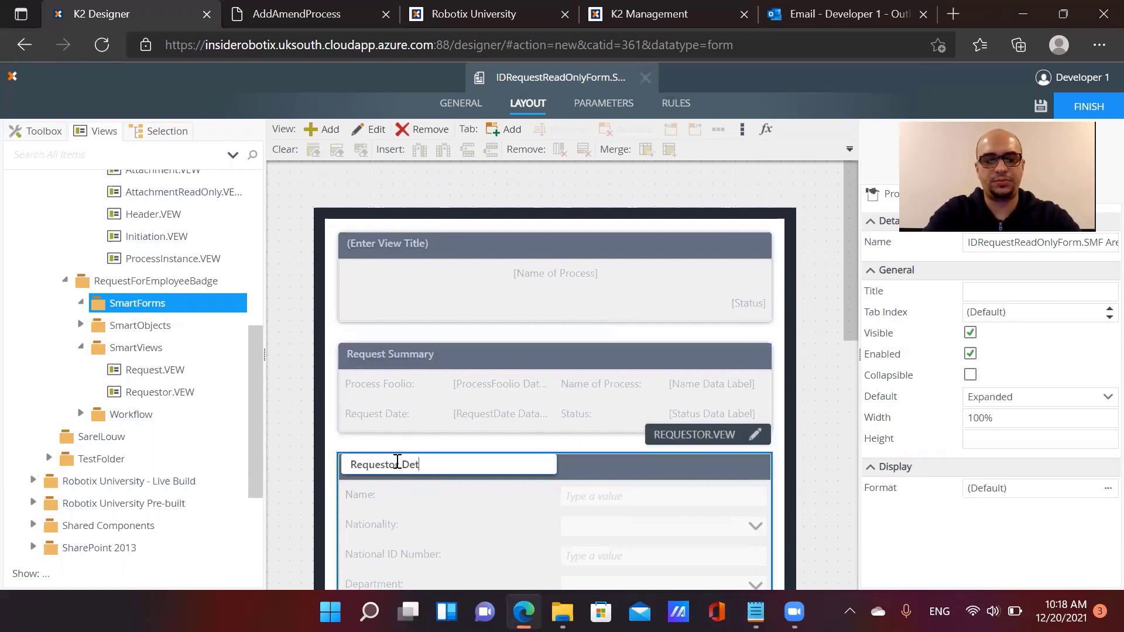
scroll(384, 486, "down", 3)
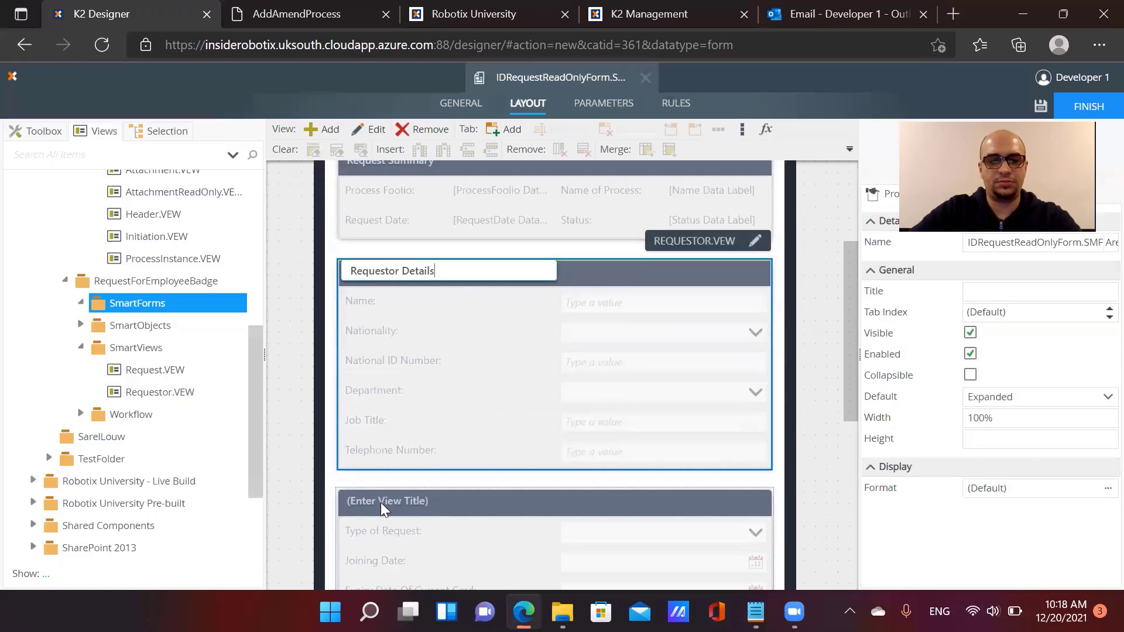
left_click(382, 503)
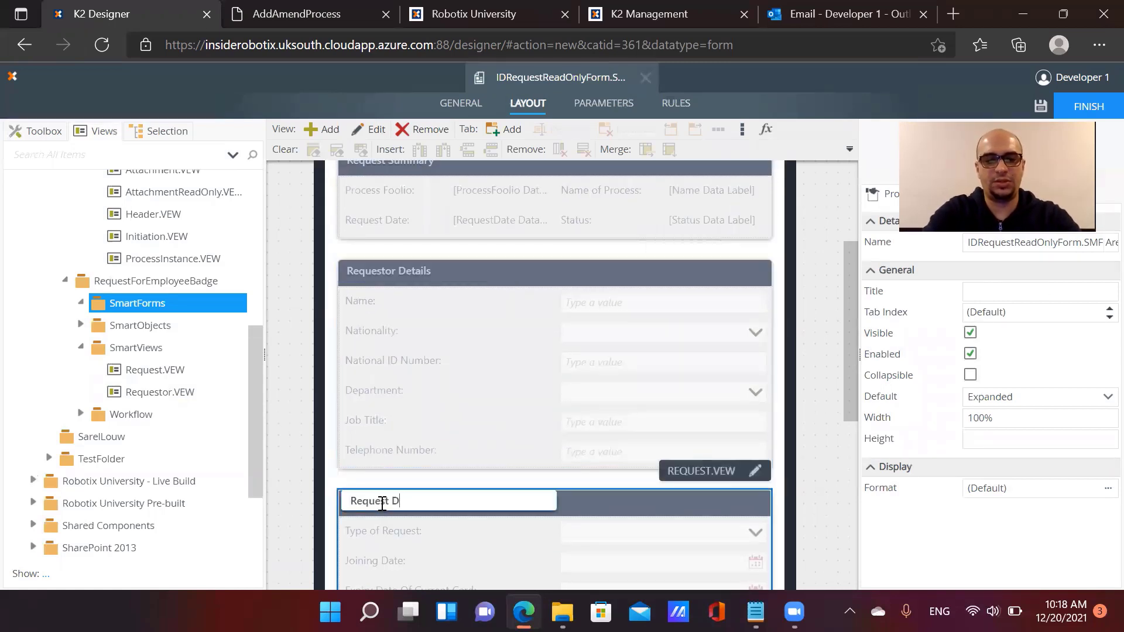
type("Request Details")
scroll(392, 510, "down", 4)
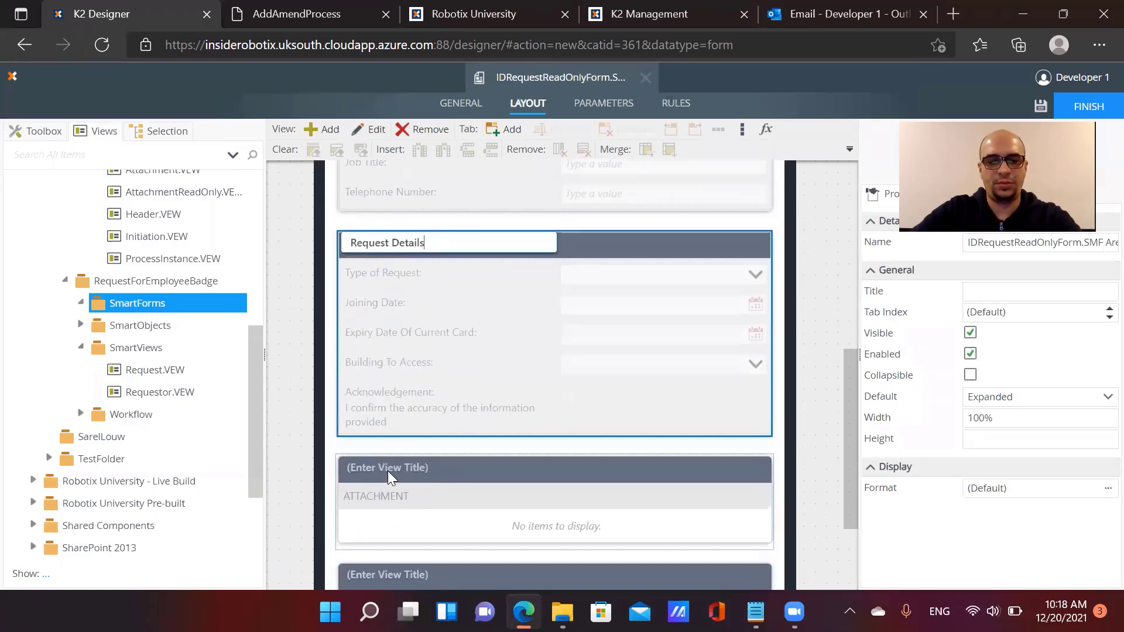
left_click(391, 466)
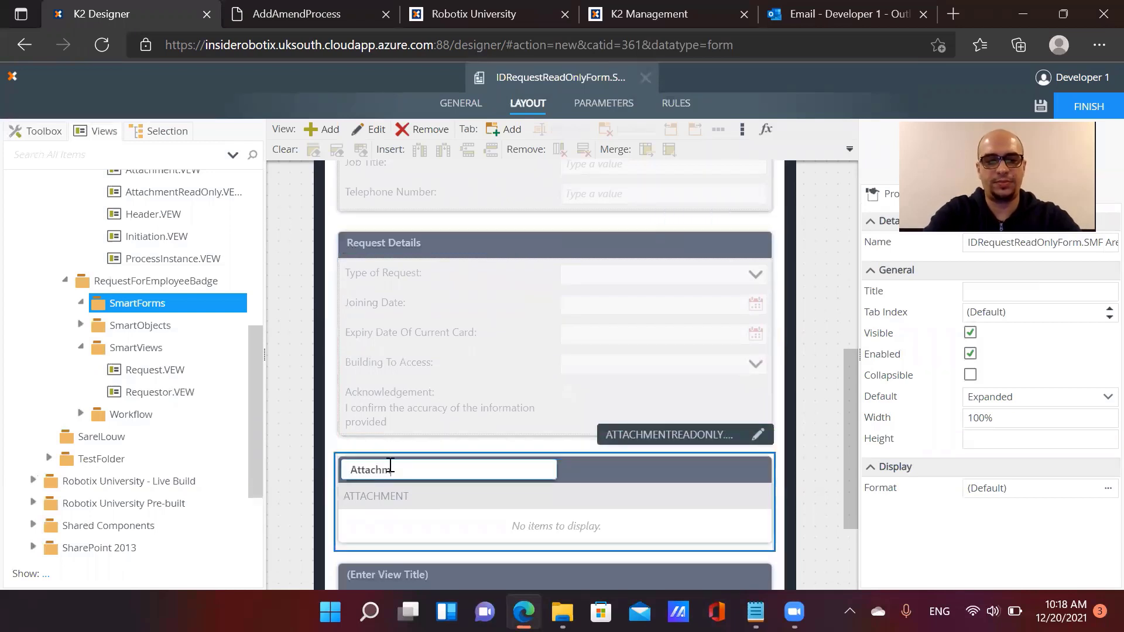
scroll(457, 431, "down", 3)
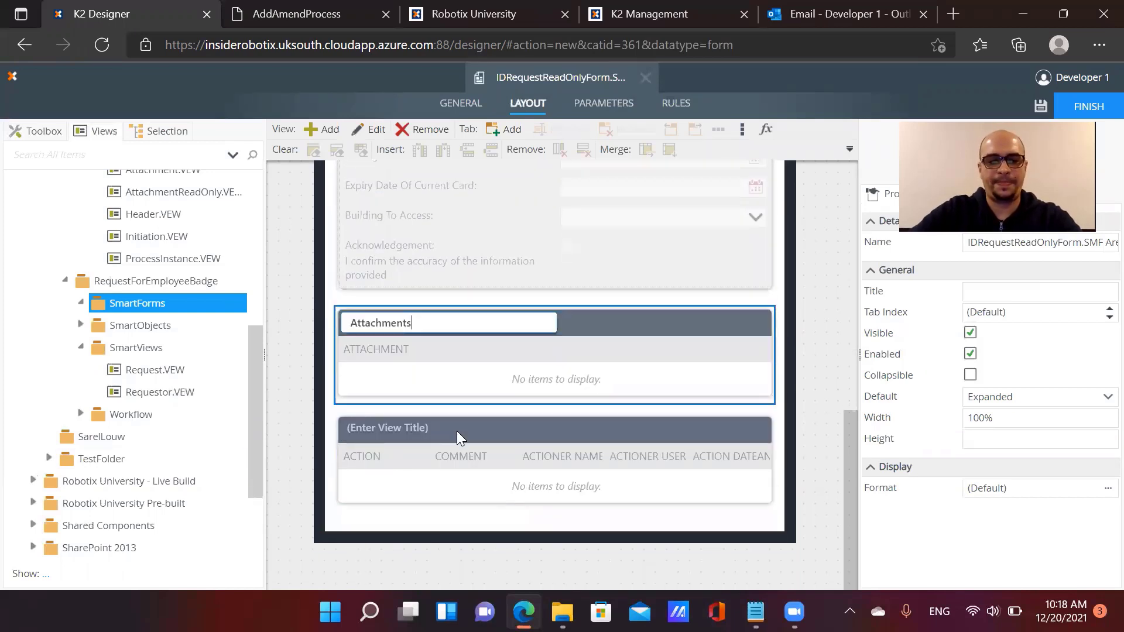
left_click(408, 427)
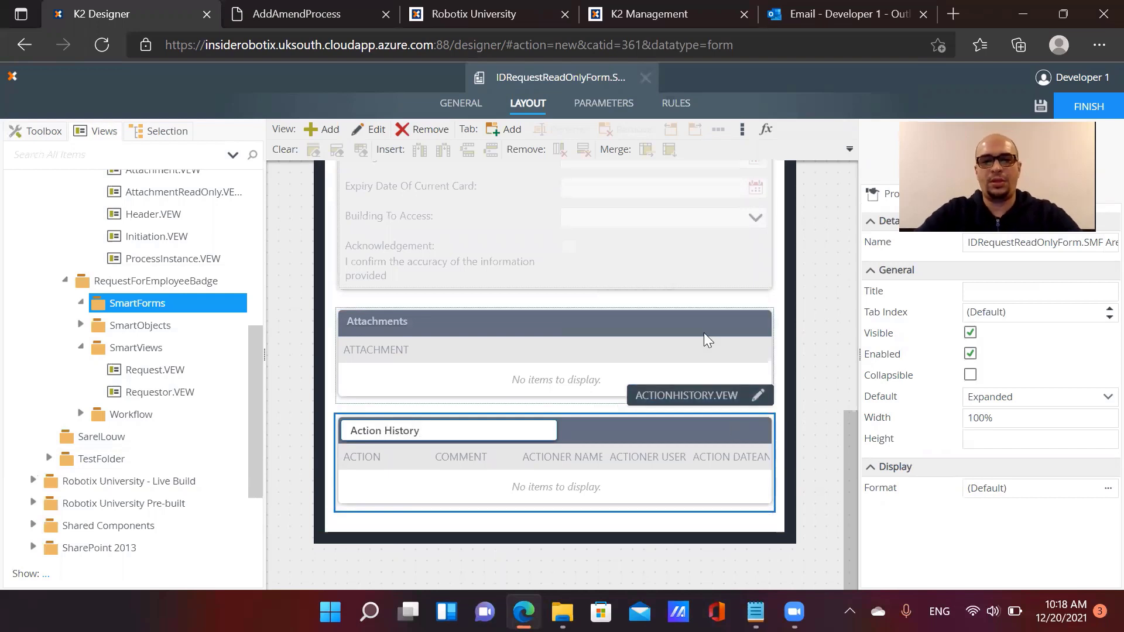
Add a form parameter named ProcessInstanceID with data type Number
scroll(703, 332, "up", 15)
left_click(603, 104)
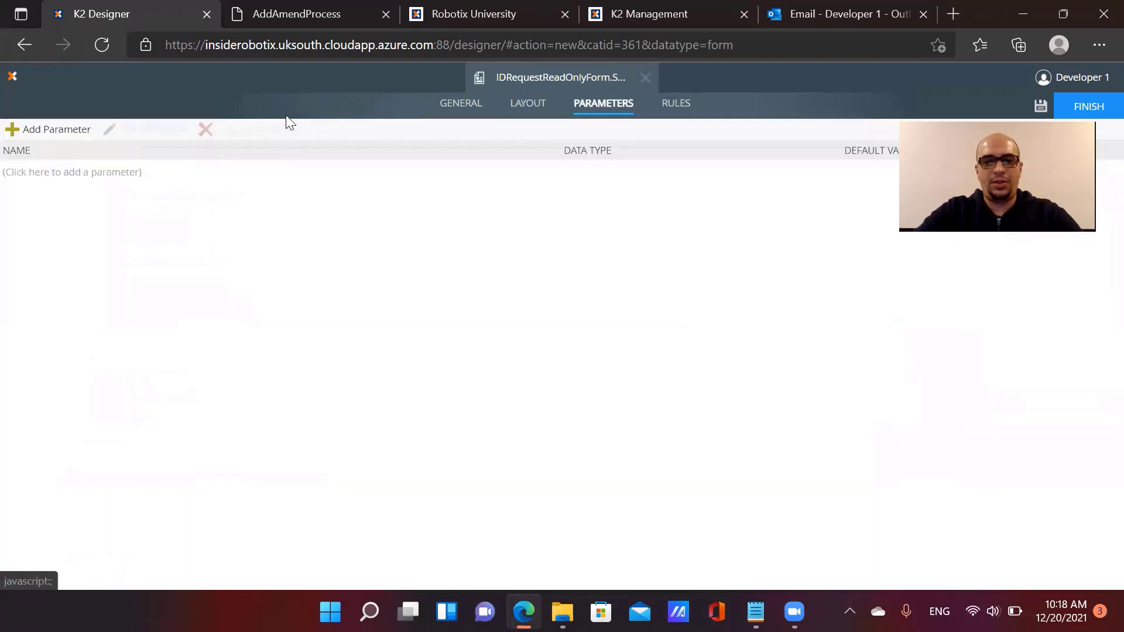
left_click(57, 130)
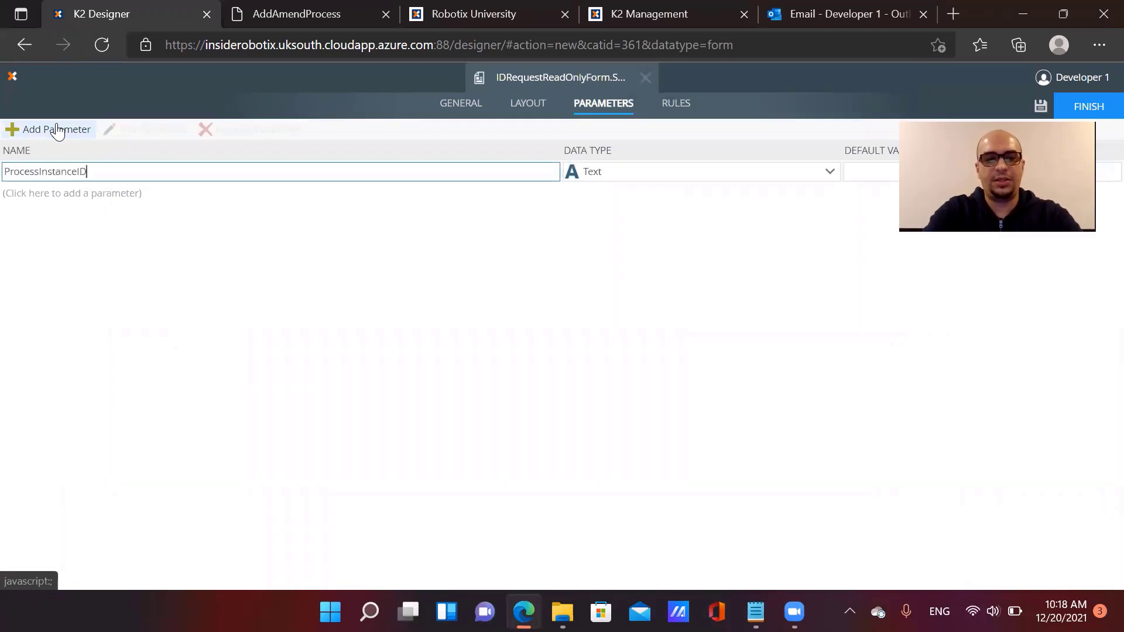
type("ProcessInstanceID")
left_click(710, 173)
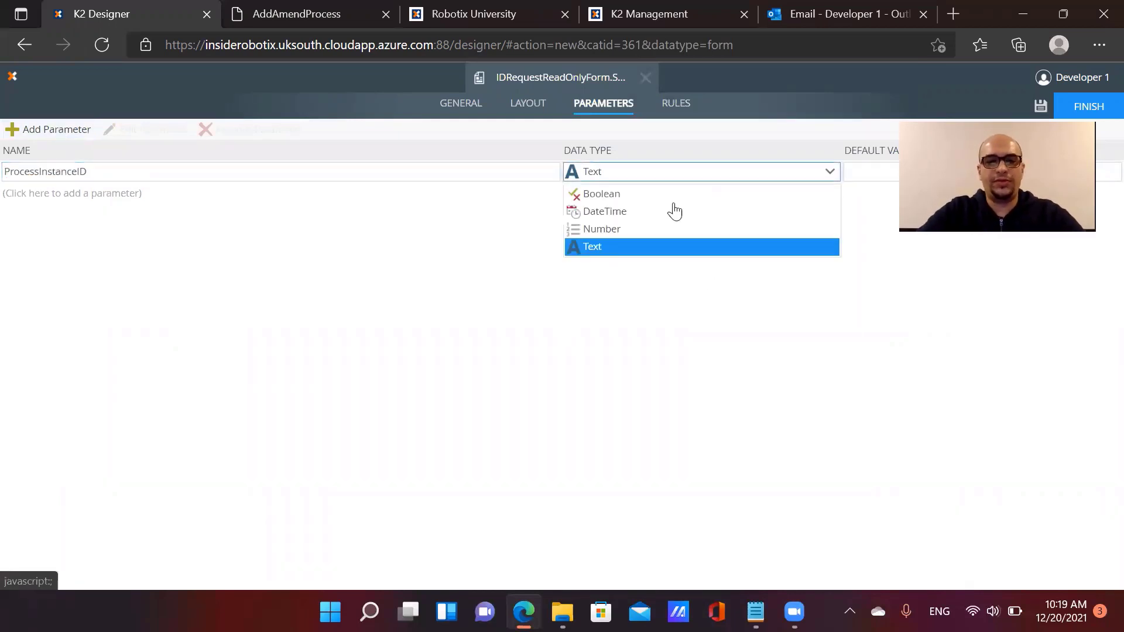
left_click(648, 230)
left_click(669, 111)
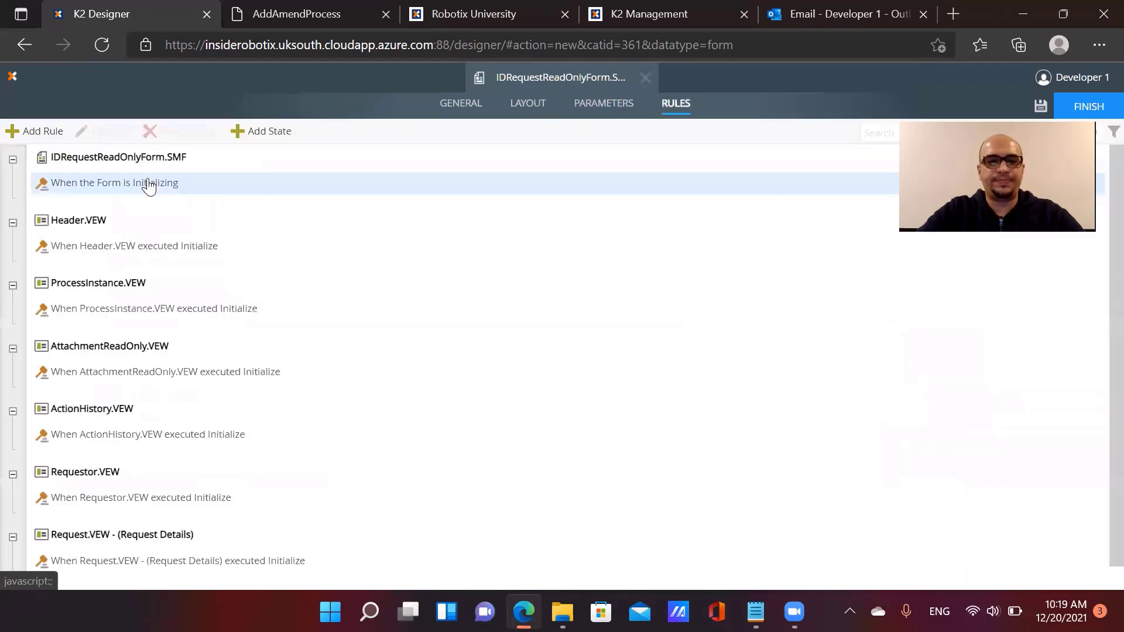
Add a Transfer data action at the top of the form's Initializing rule
left_click(109, 187)
left_click(102, 133)
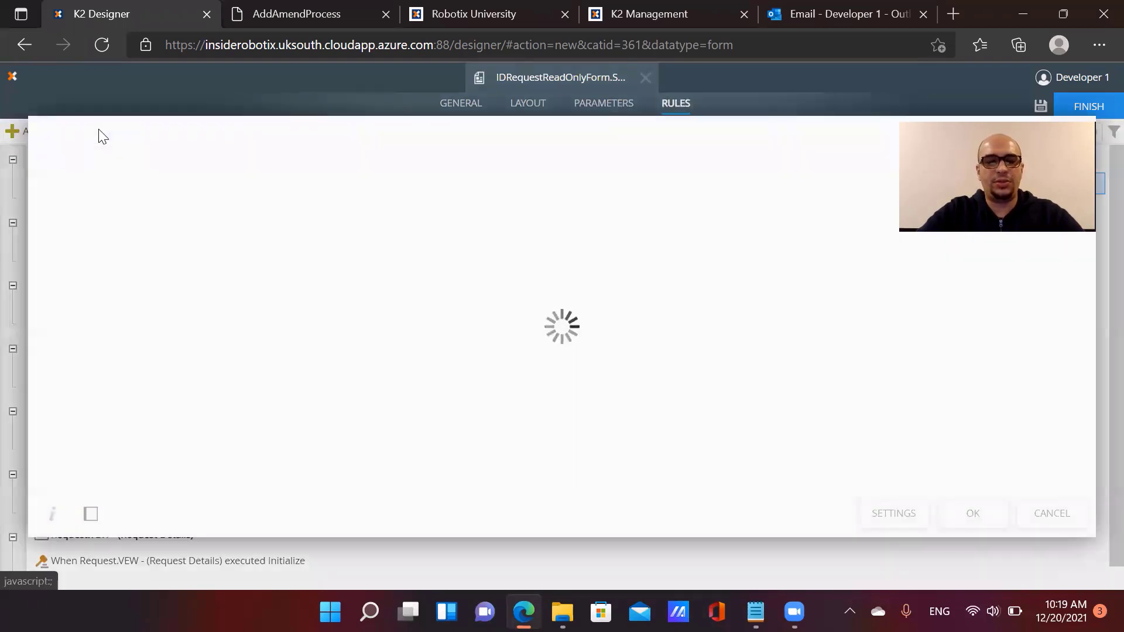
left_click(496, 280)
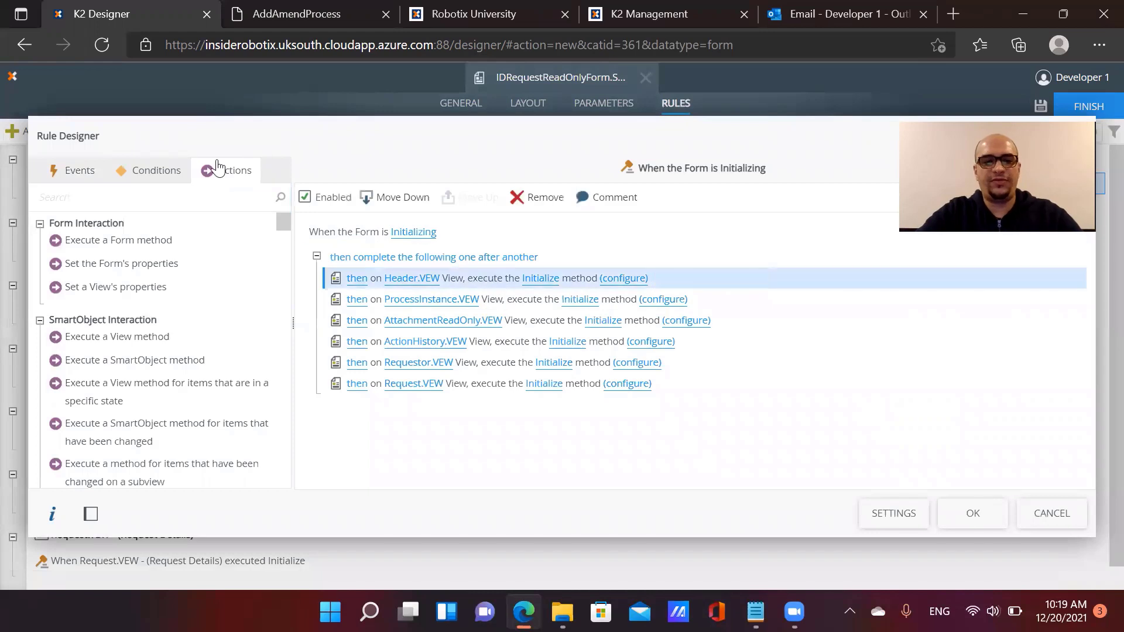
left_click(212, 200)
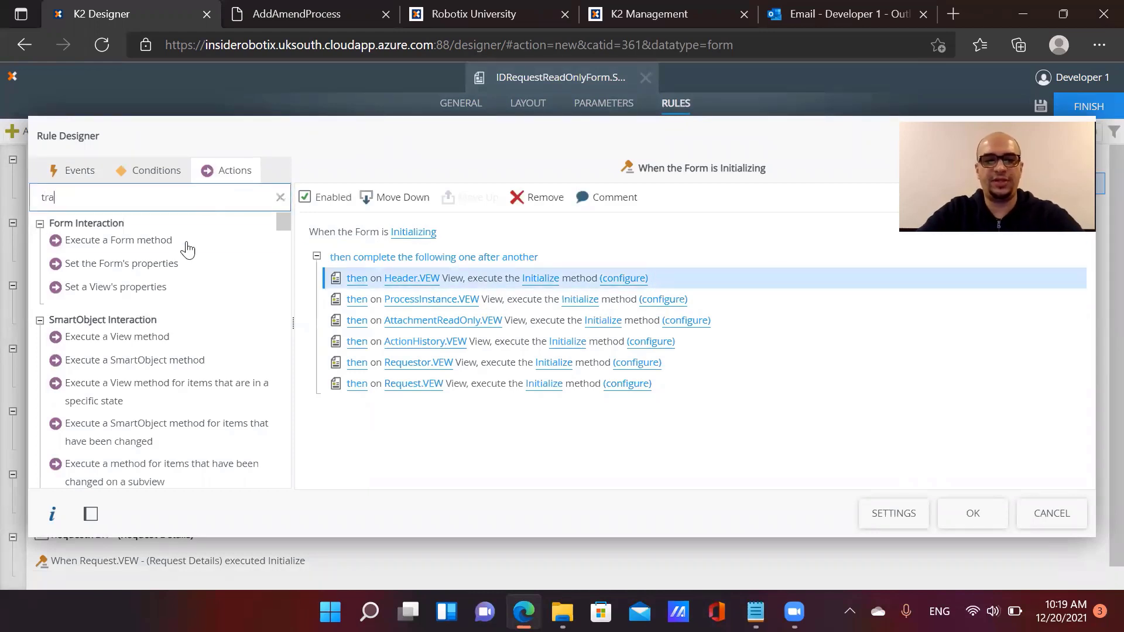
left_click_drag(175, 252, 357, 295)
left_click(410, 294)
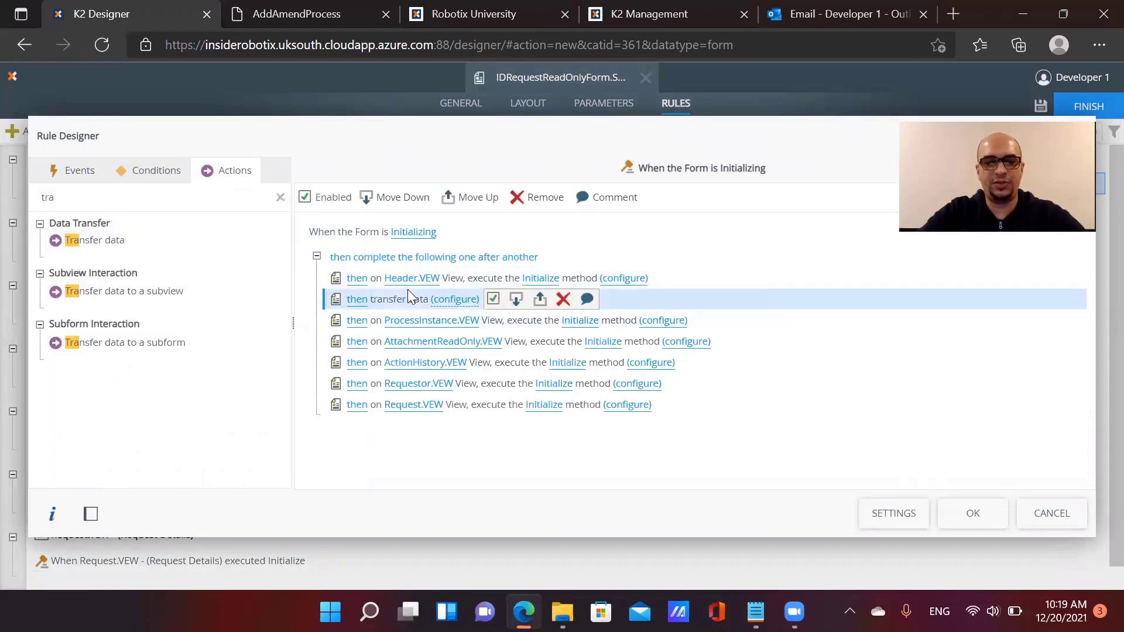
left_click(475, 198)
left_click(462, 278)
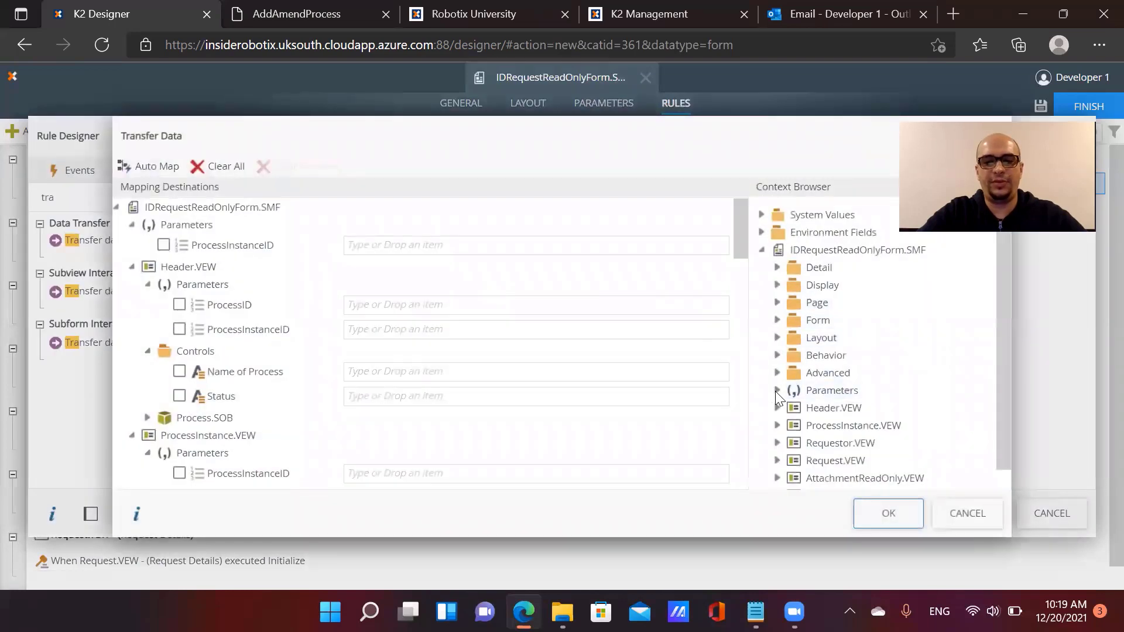
Map the form's ProcessInstanceID parameter into every view's ProcessInstanceID parameter, including AttachmentReadOnly and ActionHistory
left_click(776, 390)
scroll(831, 387, "down", 1)
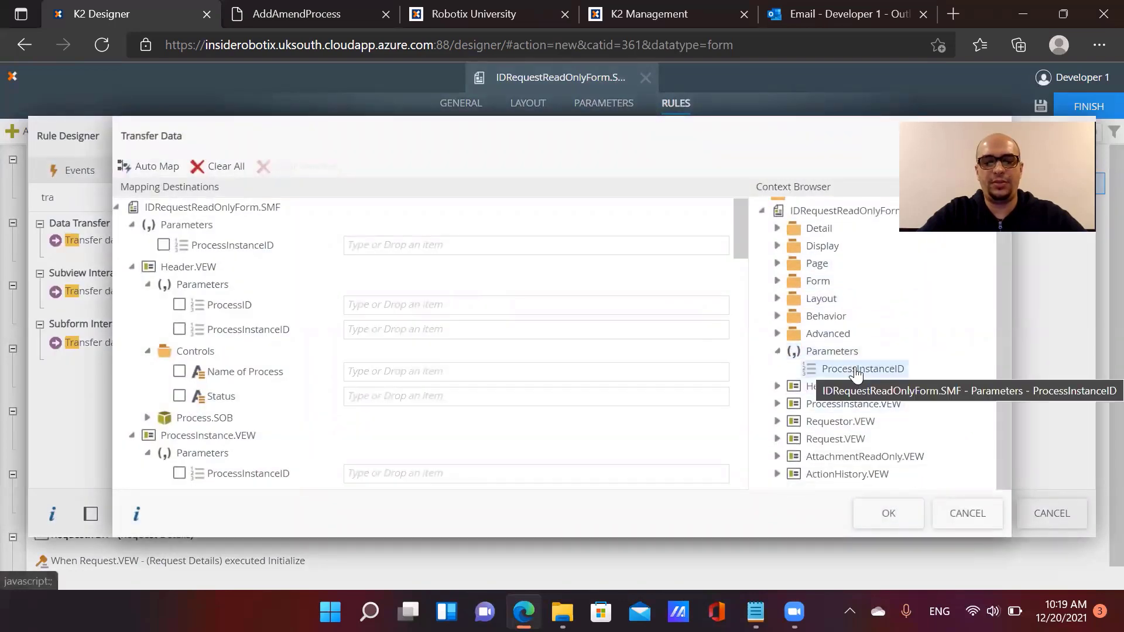
left_click_drag(855, 373, 390, 248)
left_click_drag(818, 375, 432, 332)
scroll(514, 384, "down", 3)
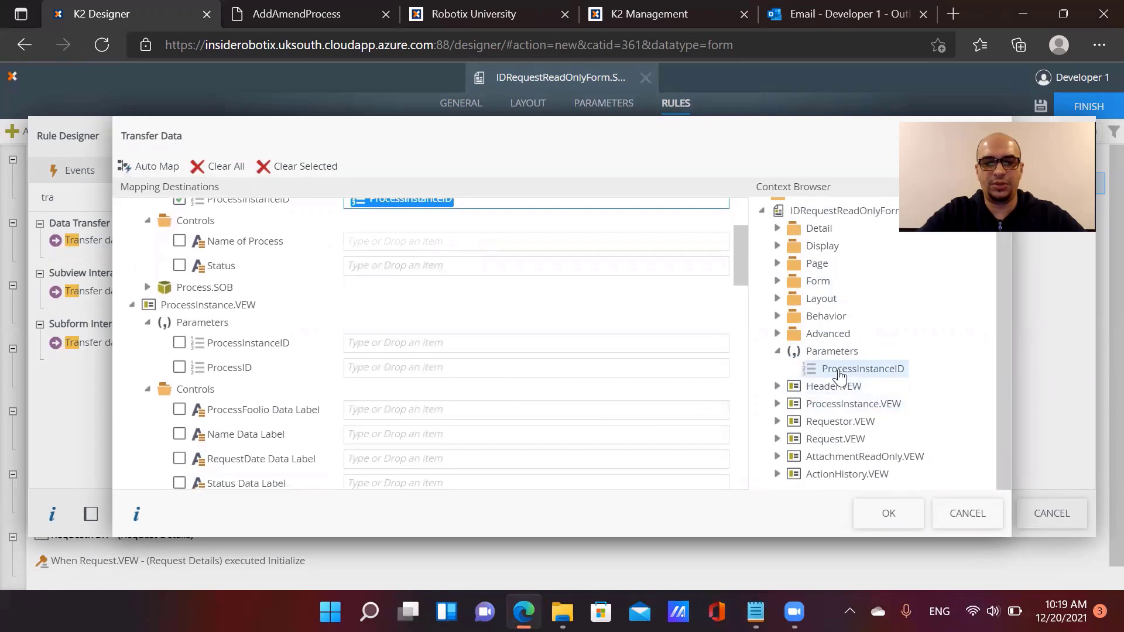
left_click_drag(838, 375, 454, 347)
scroll(539, 384, "down", 3)
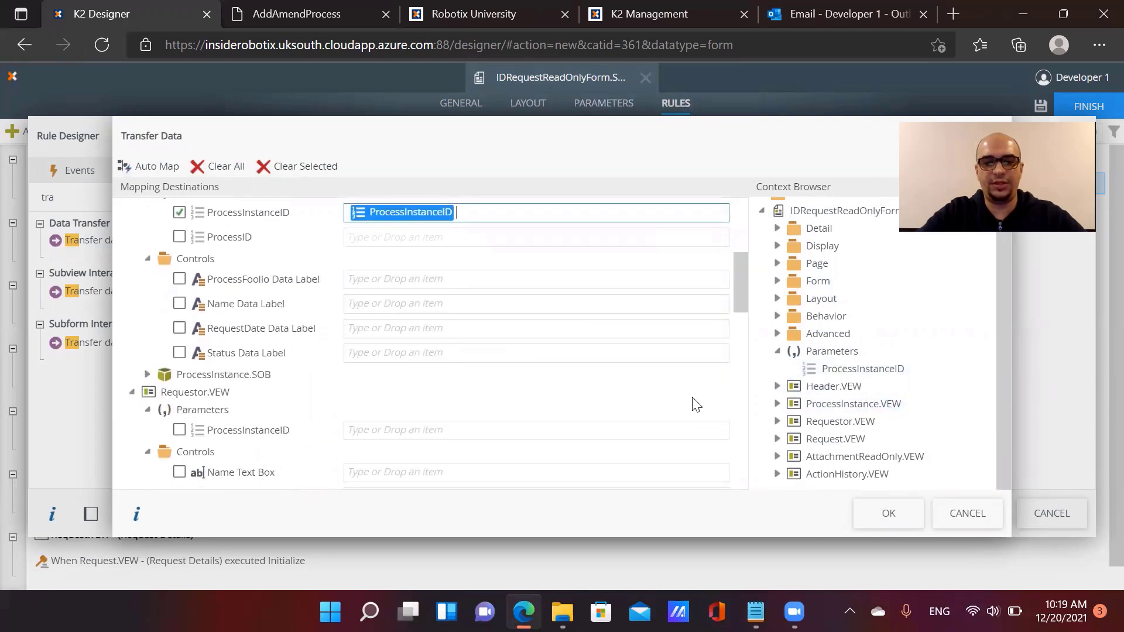
left_click_drag(843, 370, 470, 432)
scroll(503, 436, "down", 3)
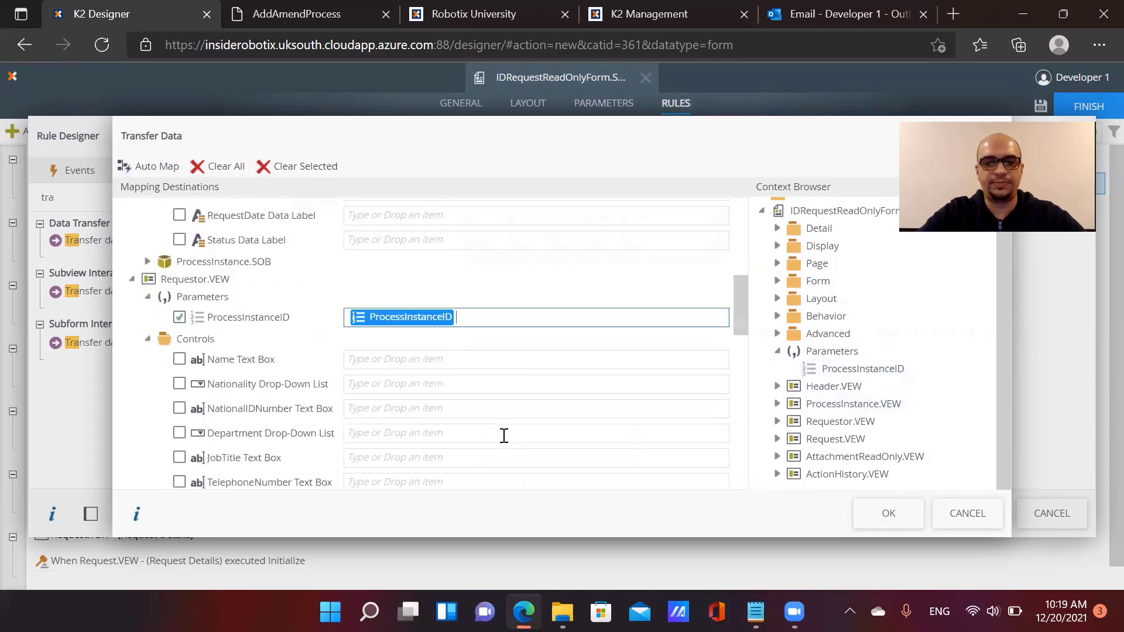
scroll(503, 435, "down", 3)
left_click_drag(825, 368, 527, 413)
scroll(557, 426, "down", 6)
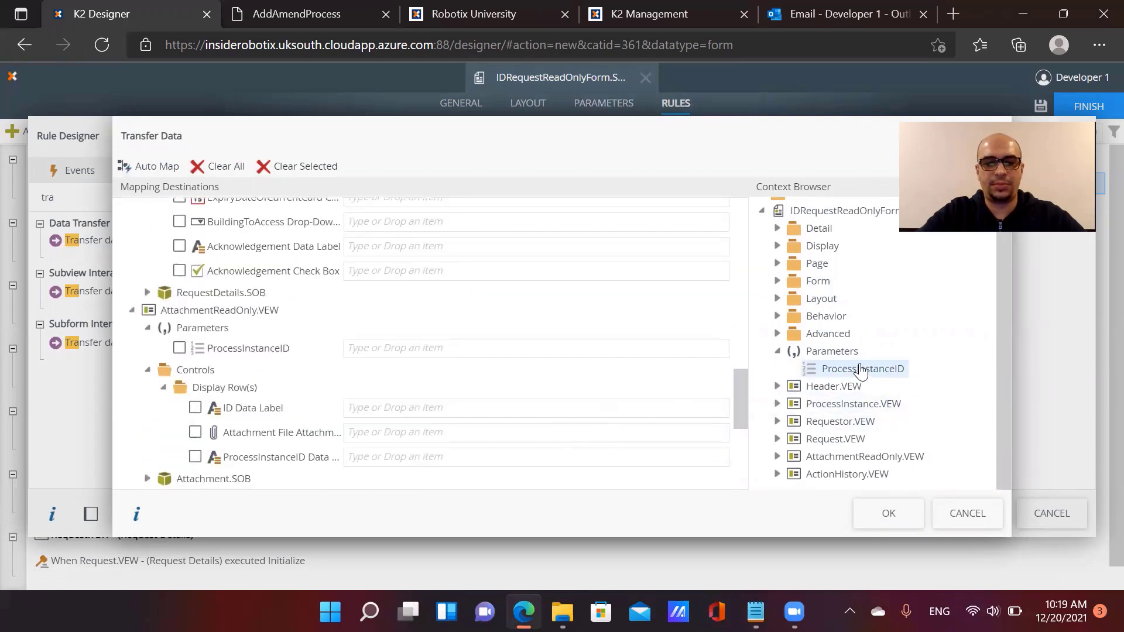
left_click_drag(859, 369, 466, 349)
scroll(595, 364, "down", 4)
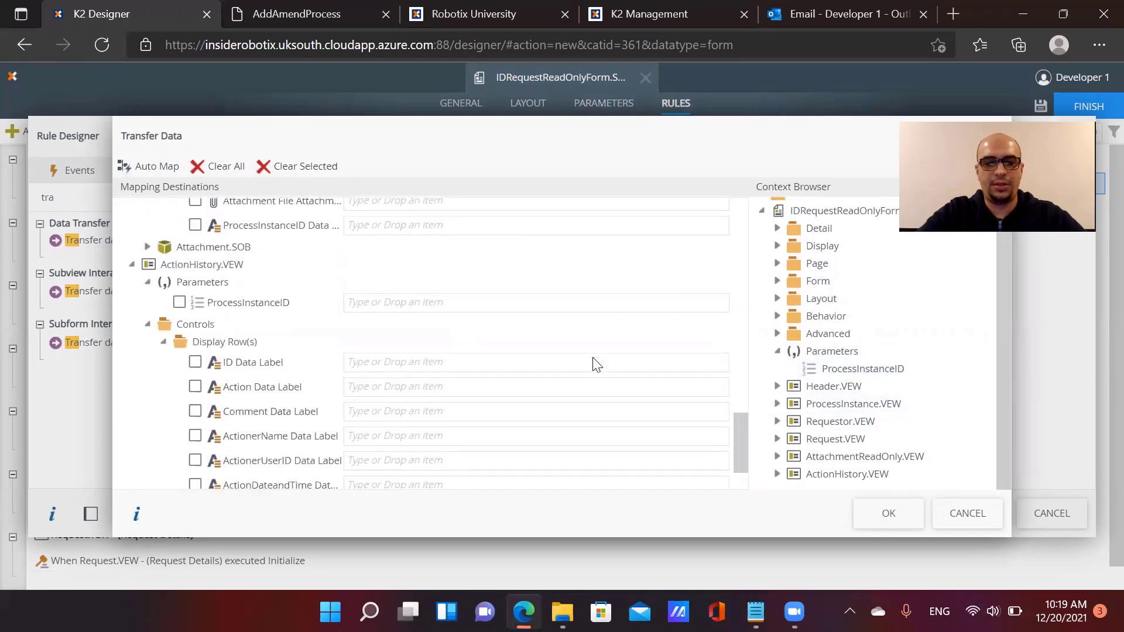
scroll(594, 364, "down", 2)
left_click_drag(862, 369, 457, 265)
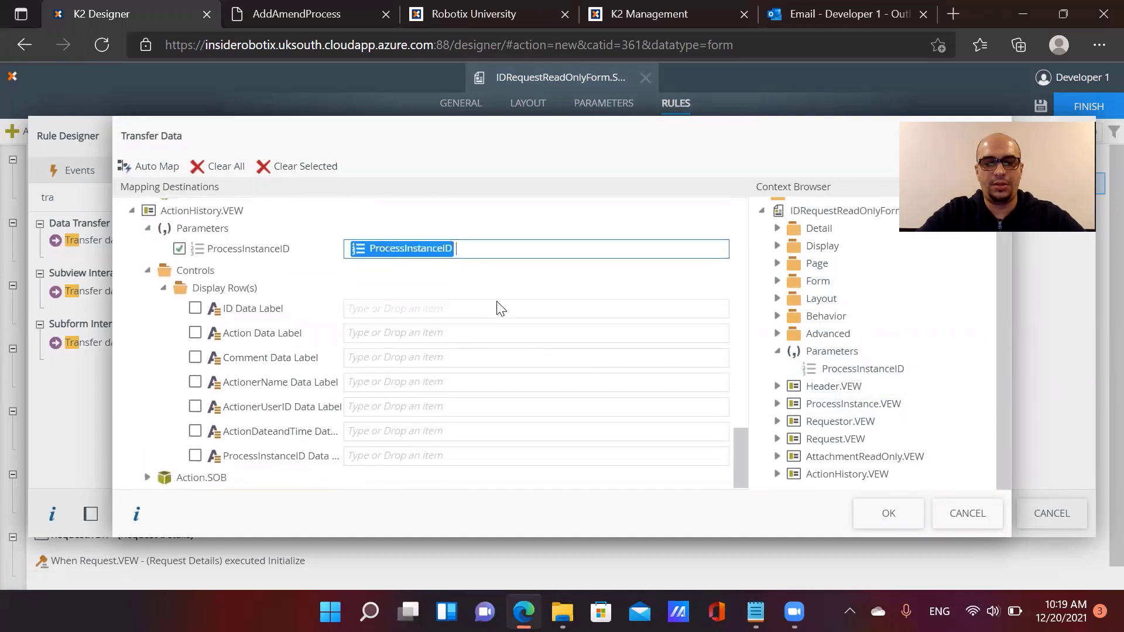
left_click(887, 513)
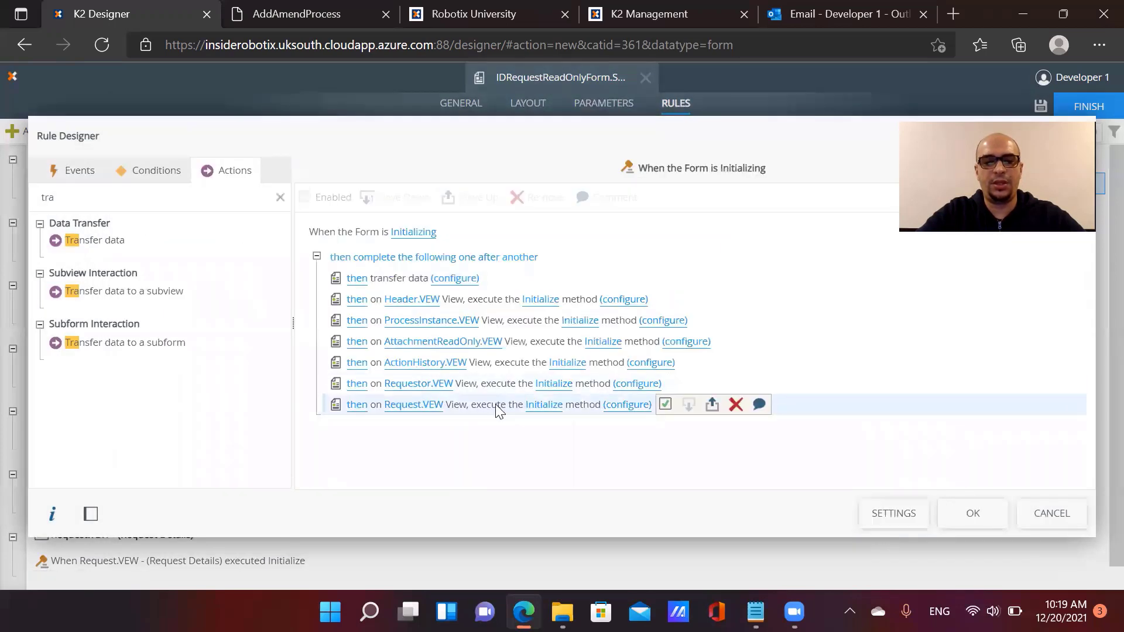
Confirm the Request.VEW initialize mapping and add a 'Specify edit state for View and Form controls' action
left_click(625, 405)
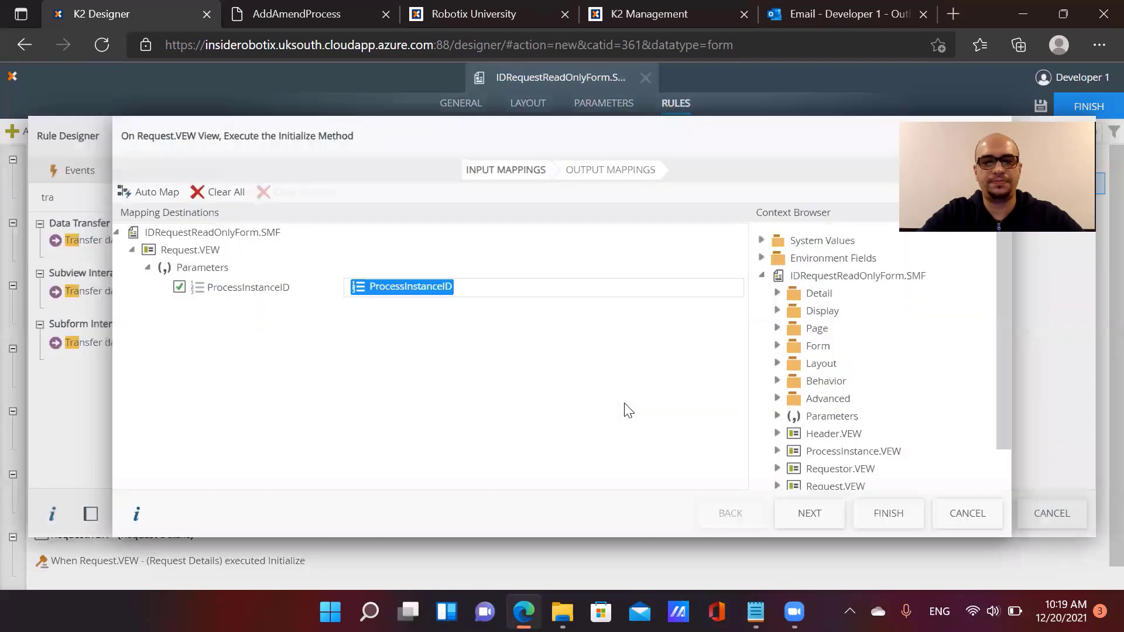
left_click(888, 516)
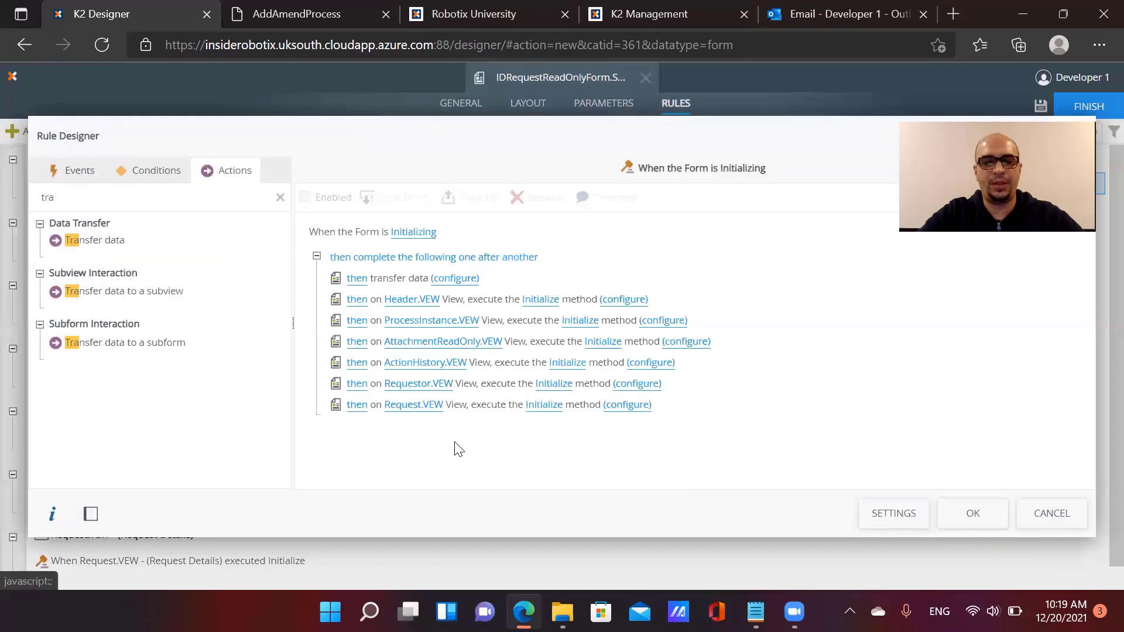
left_click(467, 413)
left_click(141, 197)
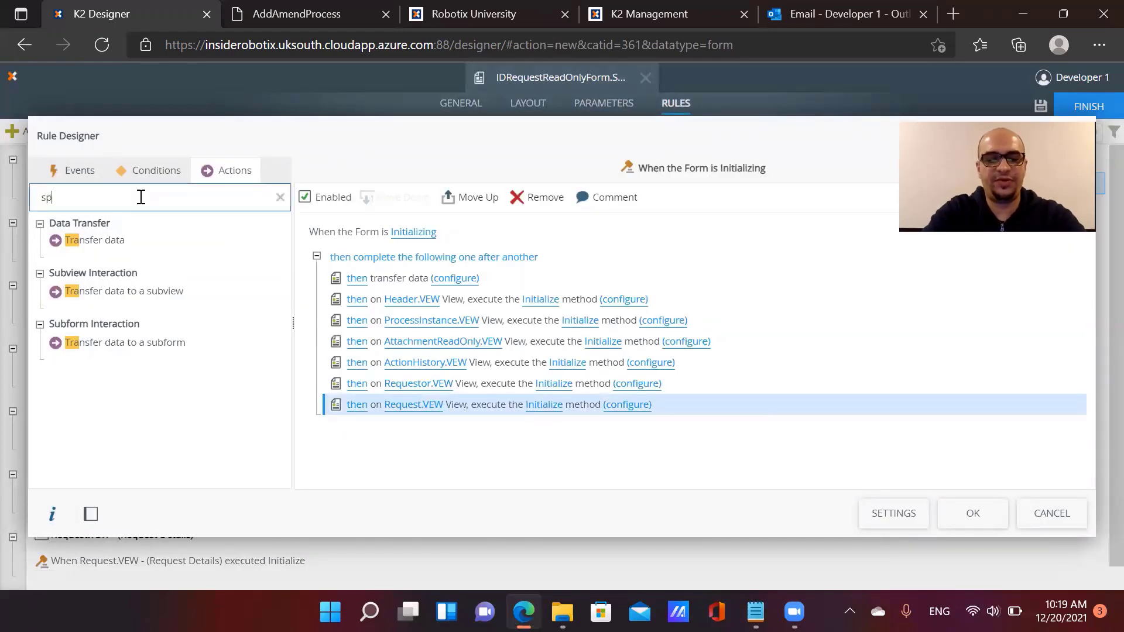
type("specify")
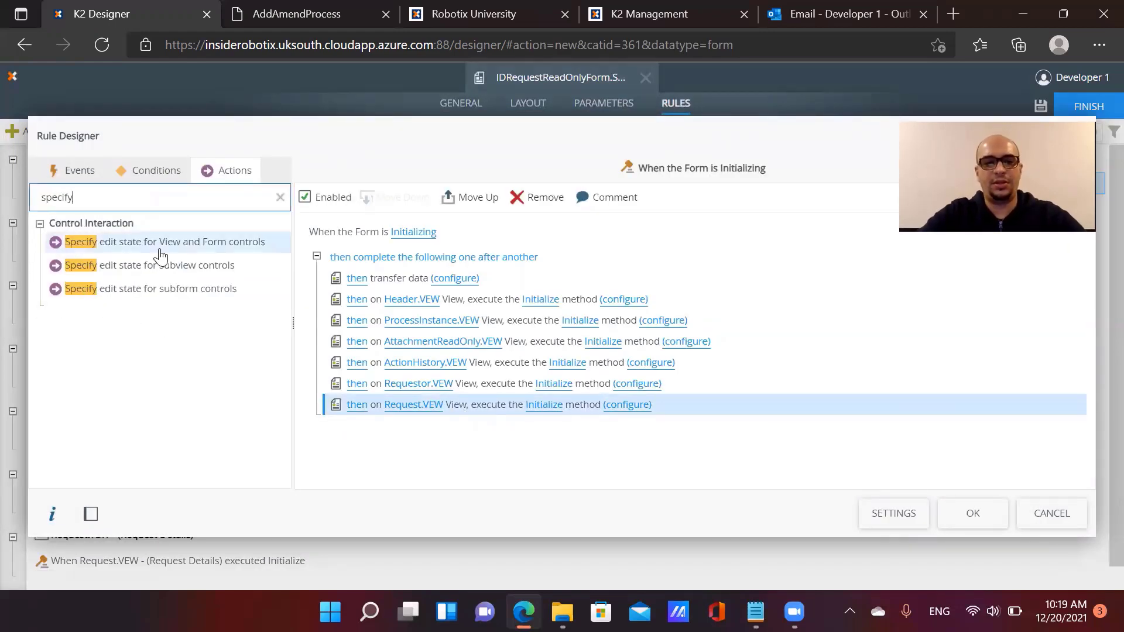
double_click(156, 242)
Set Header, ProcessInstance, Requestor, Request and attachment views to read-only and save the rule
left_click(602, 425)
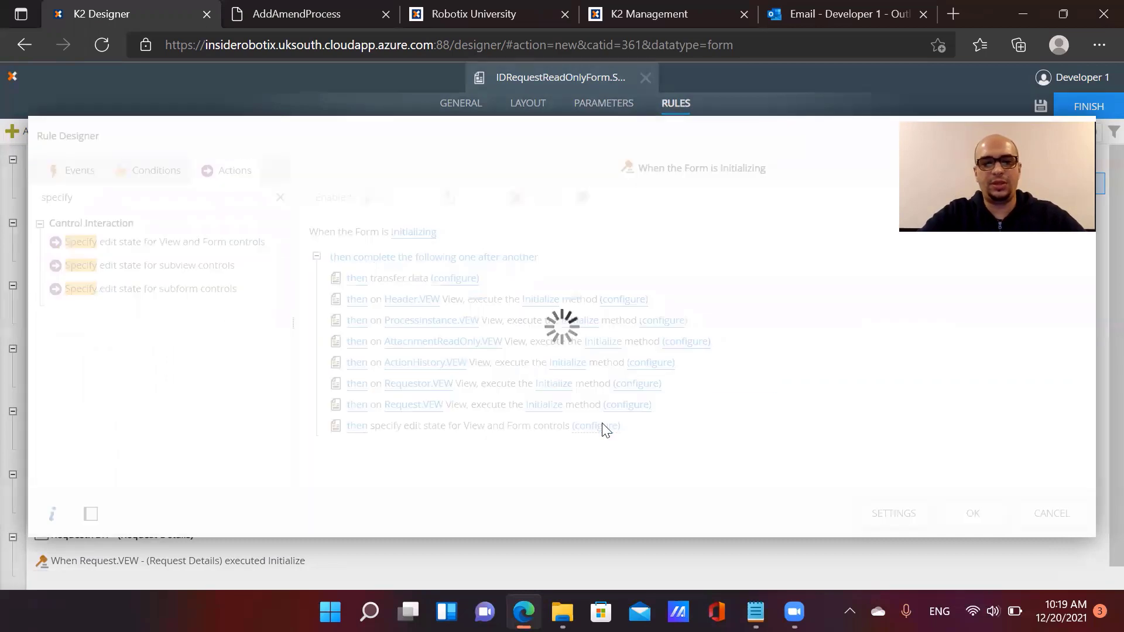
left_click(798, 184)
left_click(798, 228)
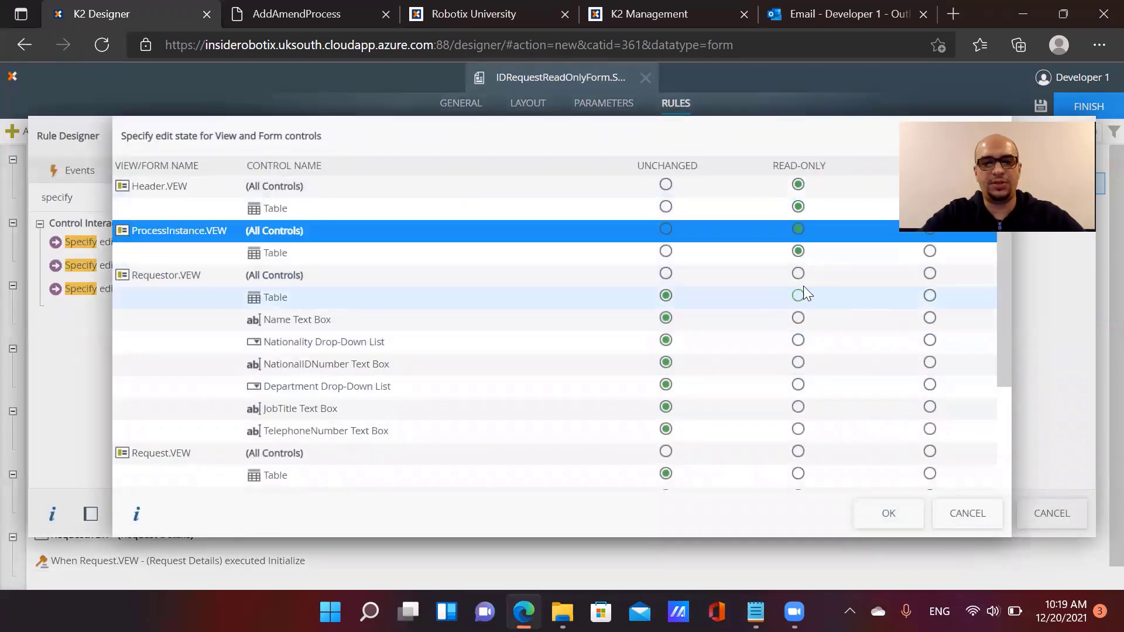
left_click(797, 274)
left_click(798, 451)
scroll(799, 462, "down", 3)
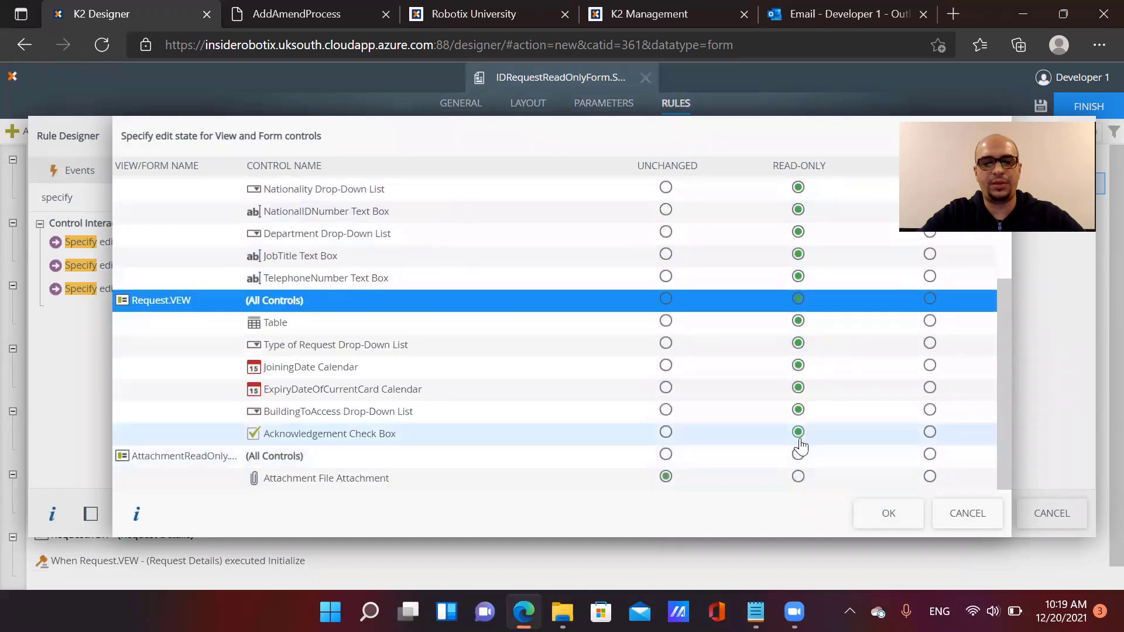
left_click(798, 454)
left_click(877, 519)
left_click(963, 515)
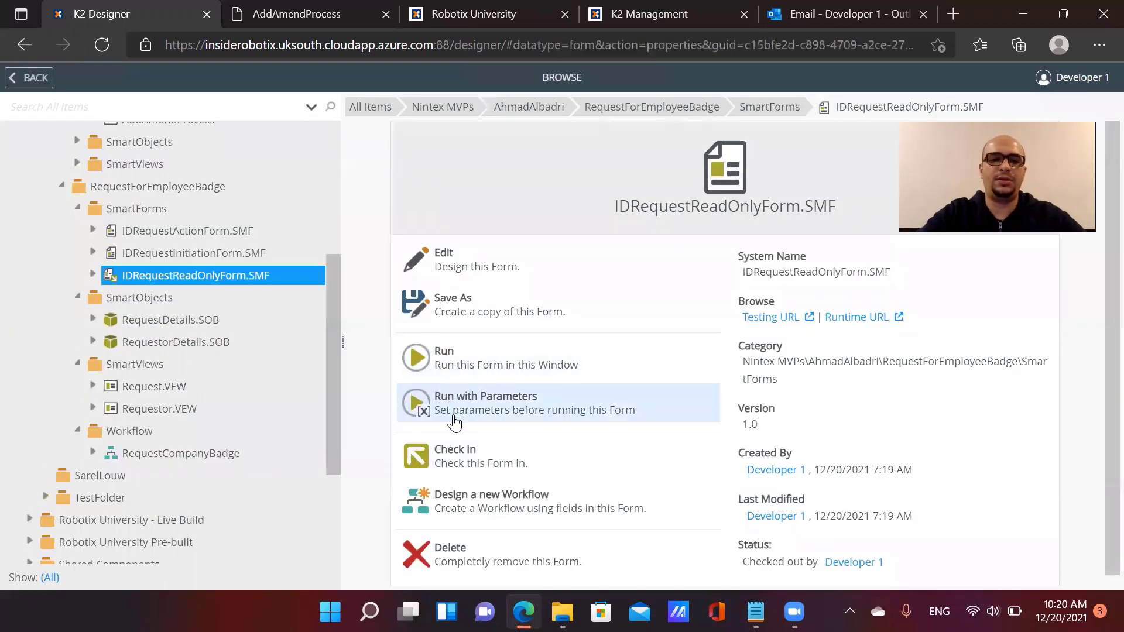
Check in IDRequestReadOnlyForm.SMF and launch IDRequestInitiationForm.SMF from its Runtime URL
left_click(467, 457)
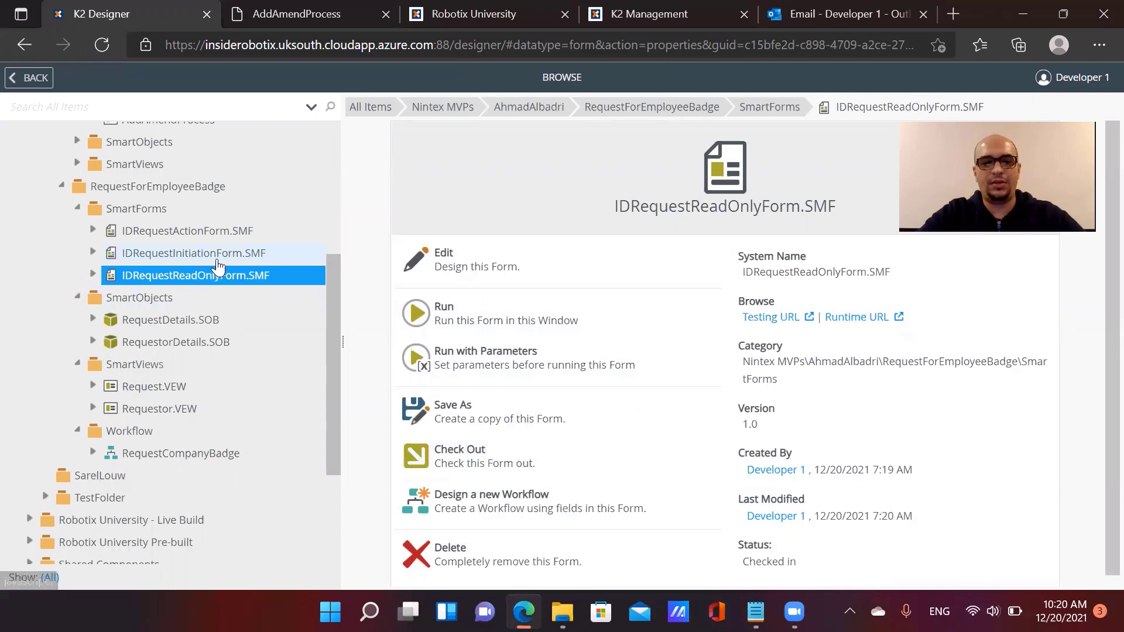
left_click(220, 255)
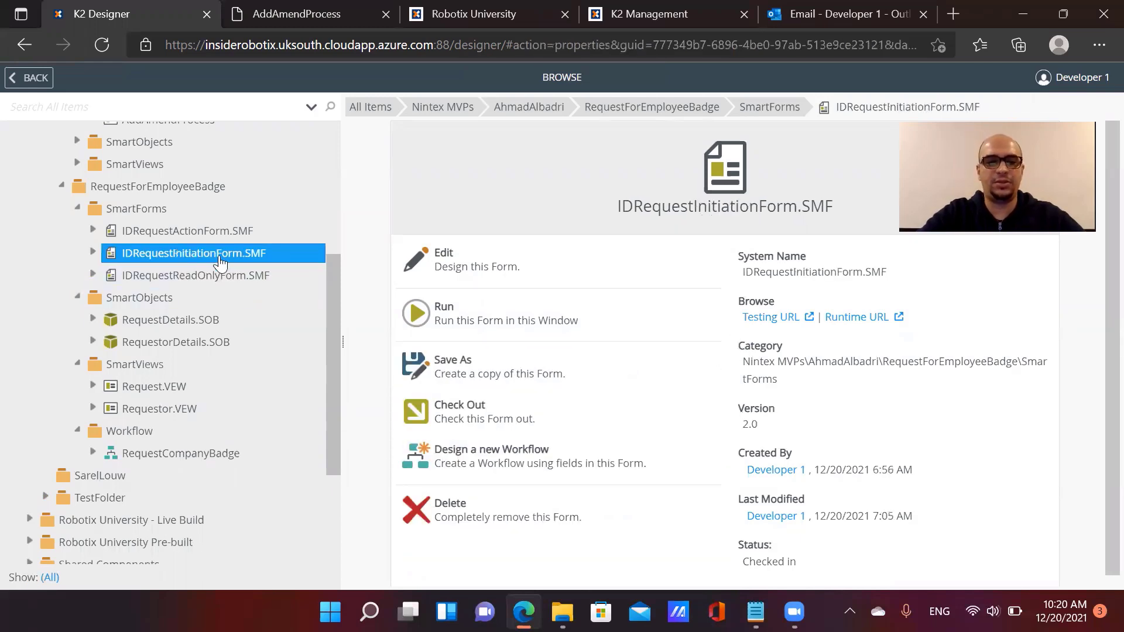
left_click(881, 325)
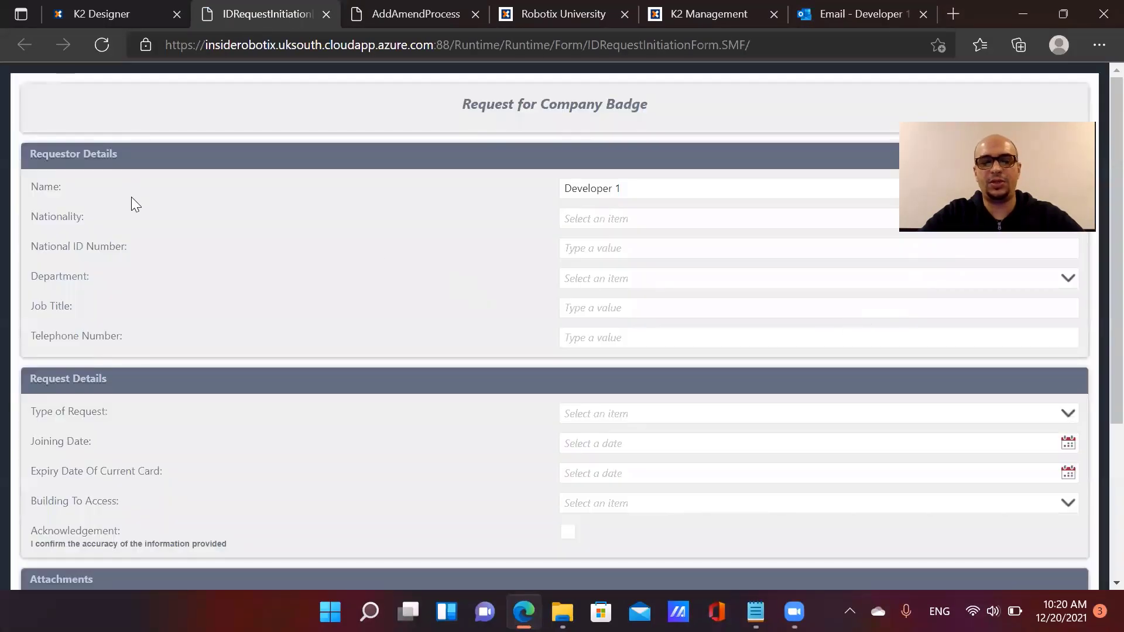
Enter the applicant's name, Australian nationality, national ID, Finance department, IT Manager title and telephone
left_click(634, 192)
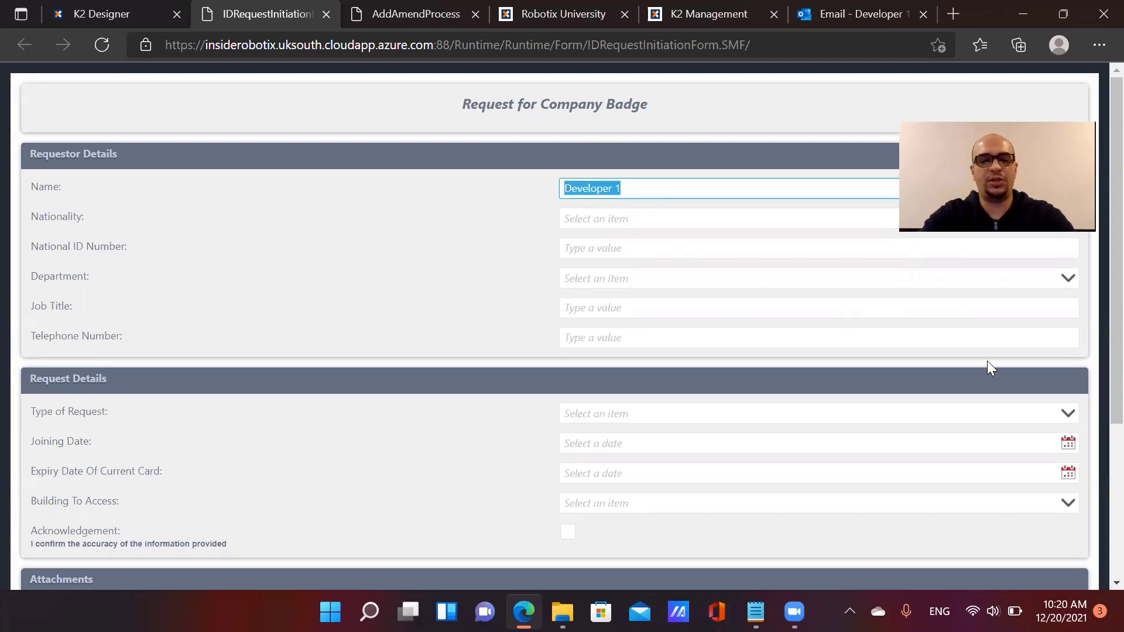
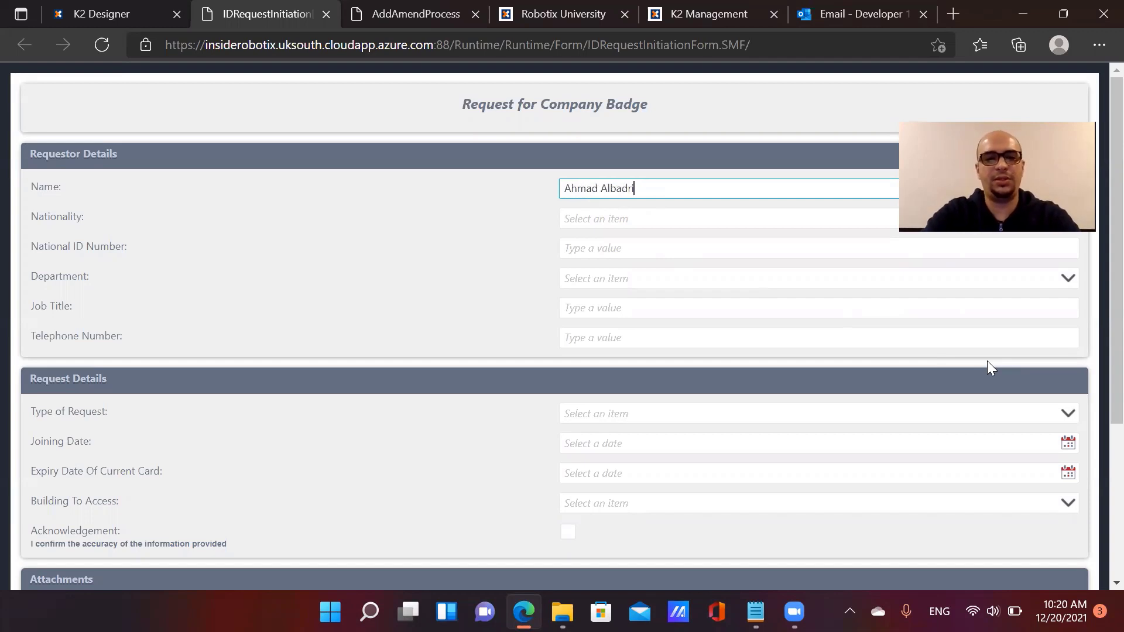
key("Tab")
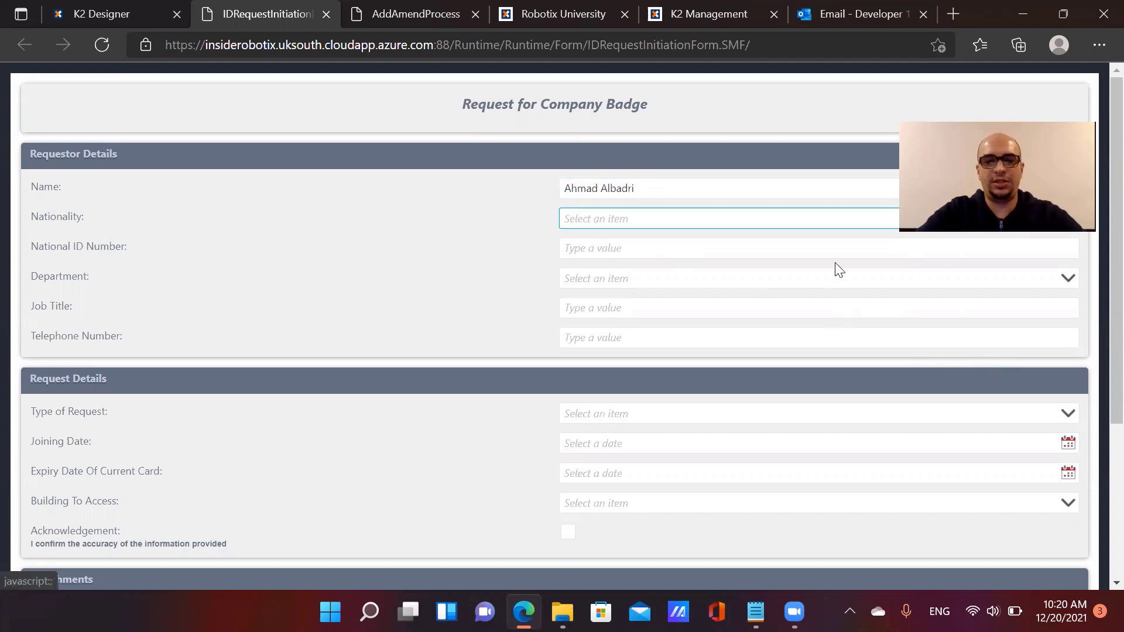
left_click(824, 215)
left_click(663, 268)
left_click(627, 253)
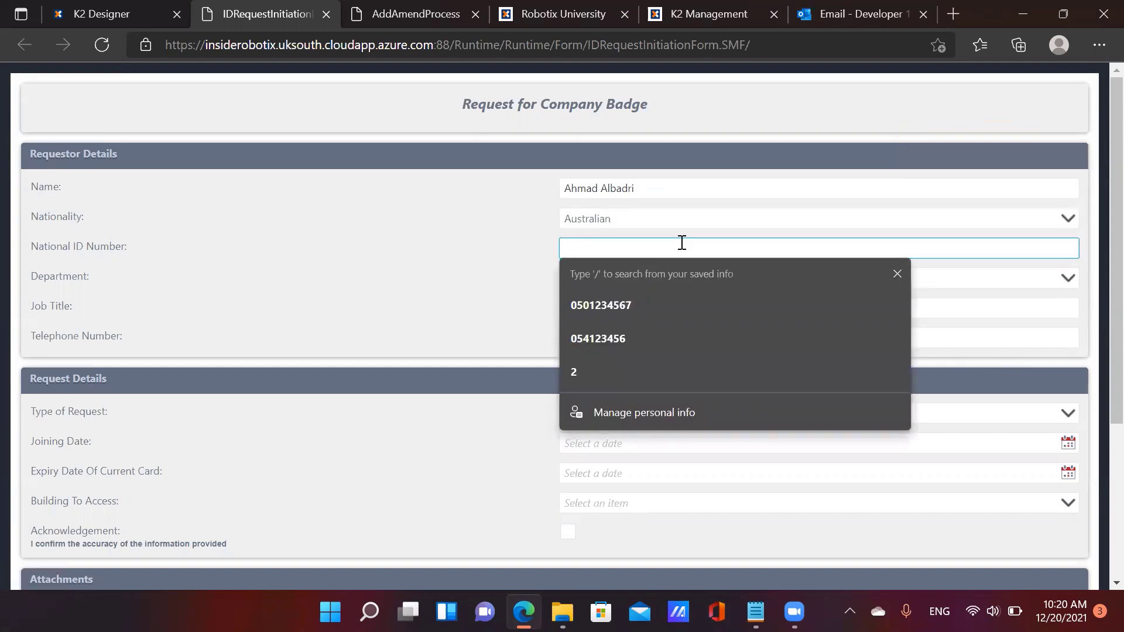
type("457")
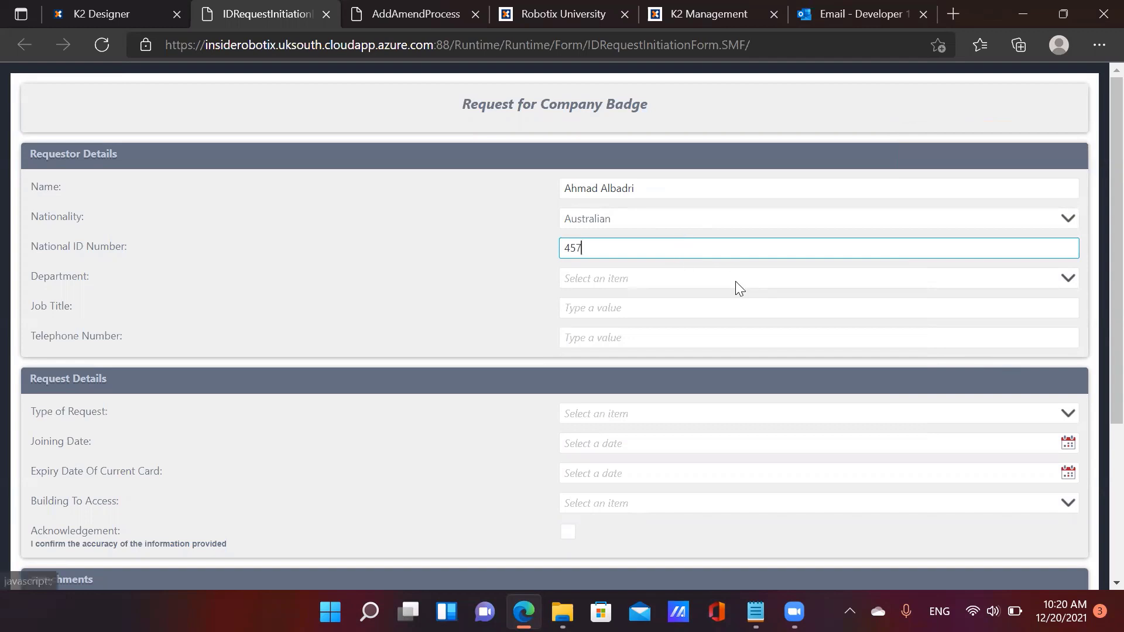
left_click(733, 283)
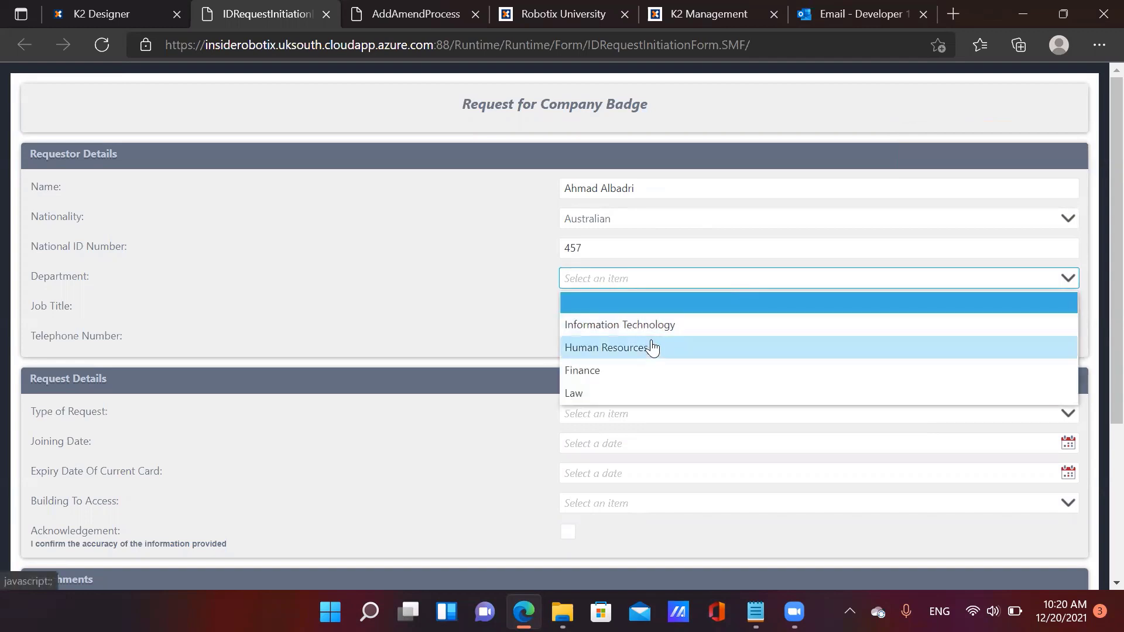
left_click(646, 372)
left_click(613, 310)
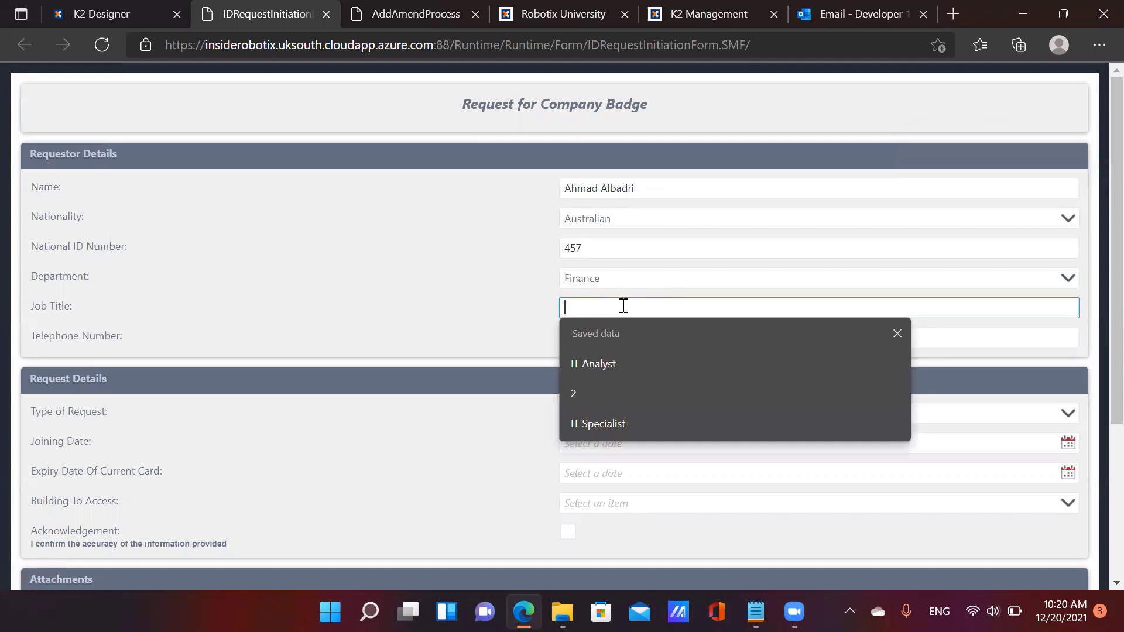
type("IT M")
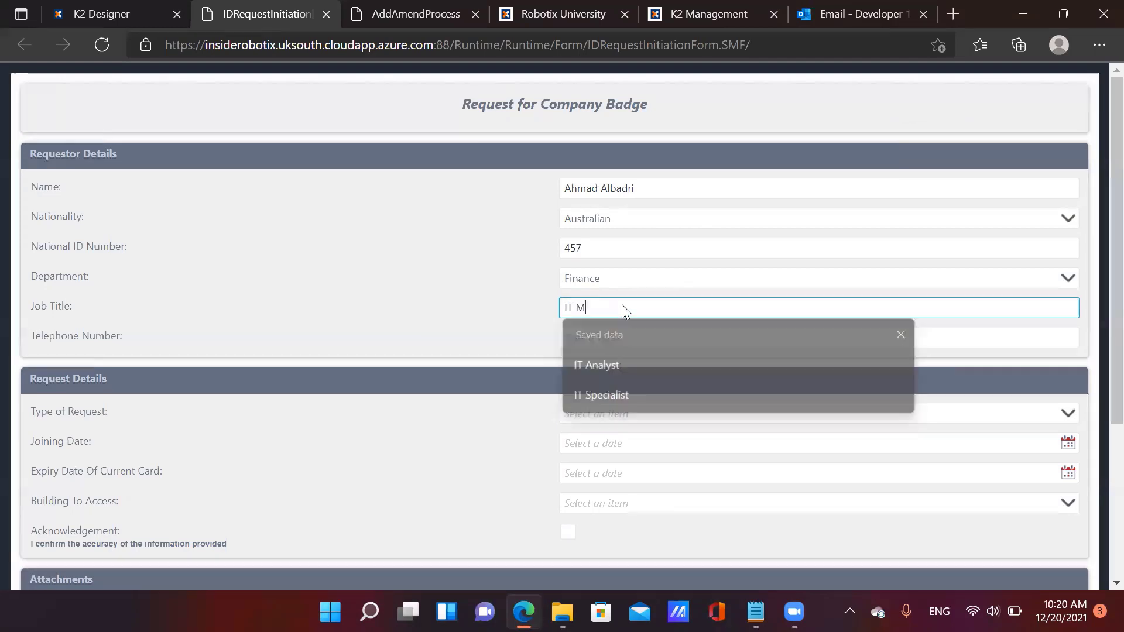
type("anager")
left_click(658, 337)
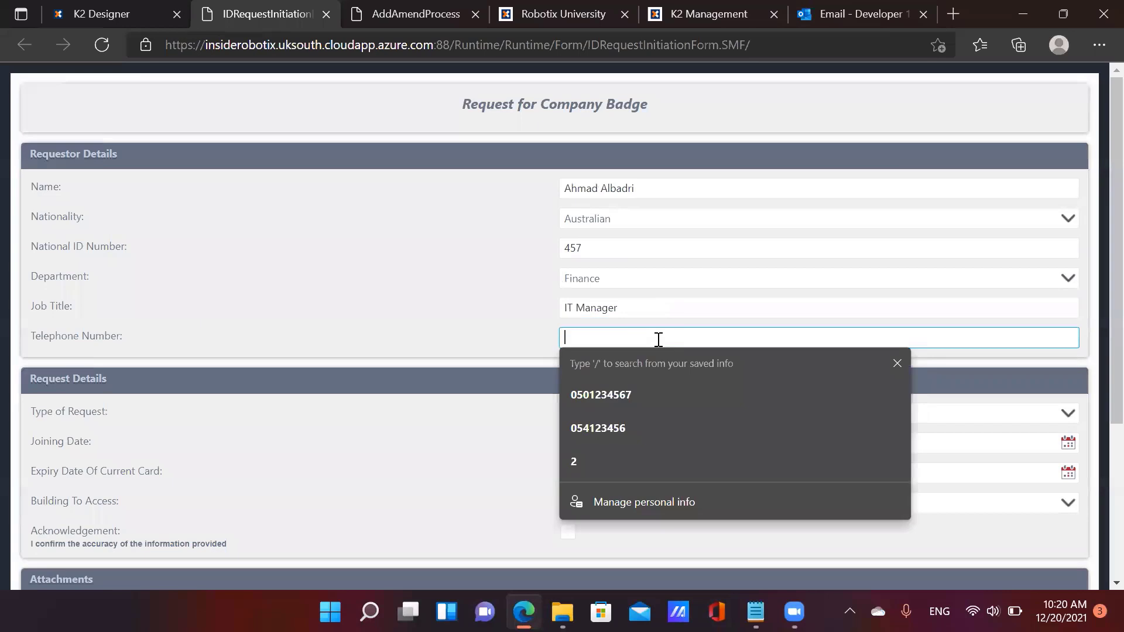
type("1456")
Set request type New, joining 12/22/2021, expiry 12/31/2021, Building 2 access, and tick the acknowledgement
scroll(657, 374, "down", 3)
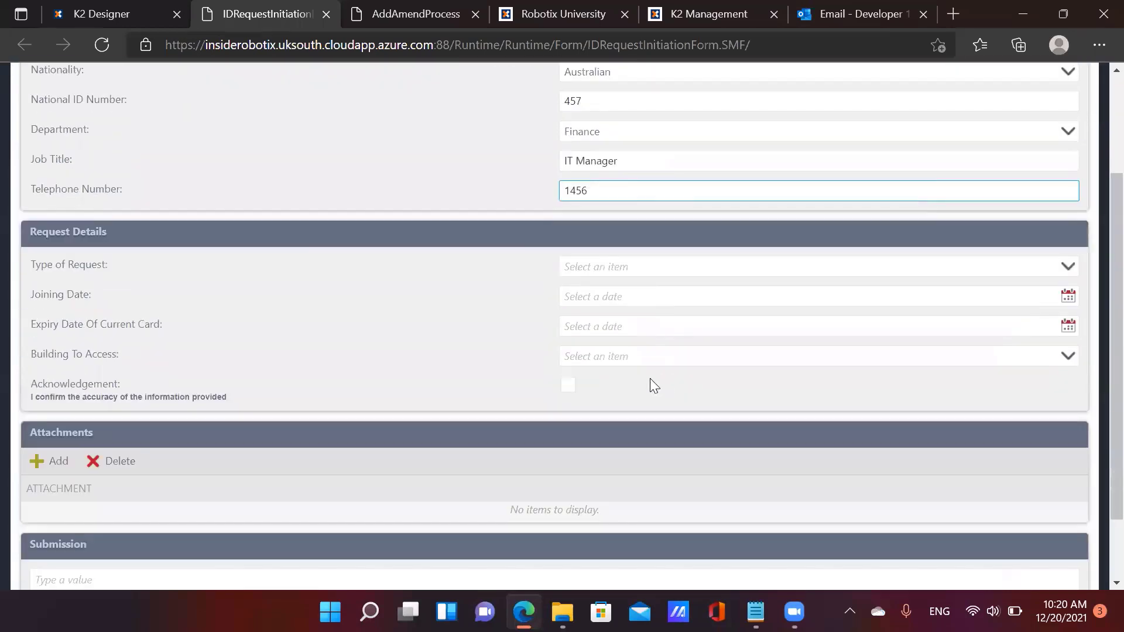
left_click(641, 255)
left_click(619, 302)
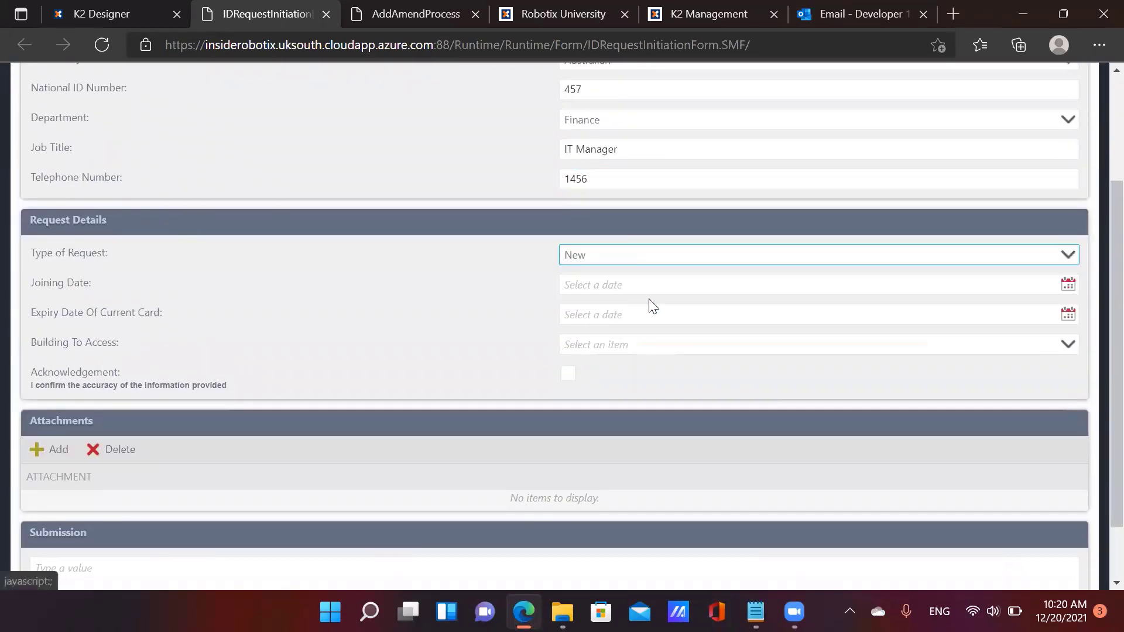
left_click(1067, 287)
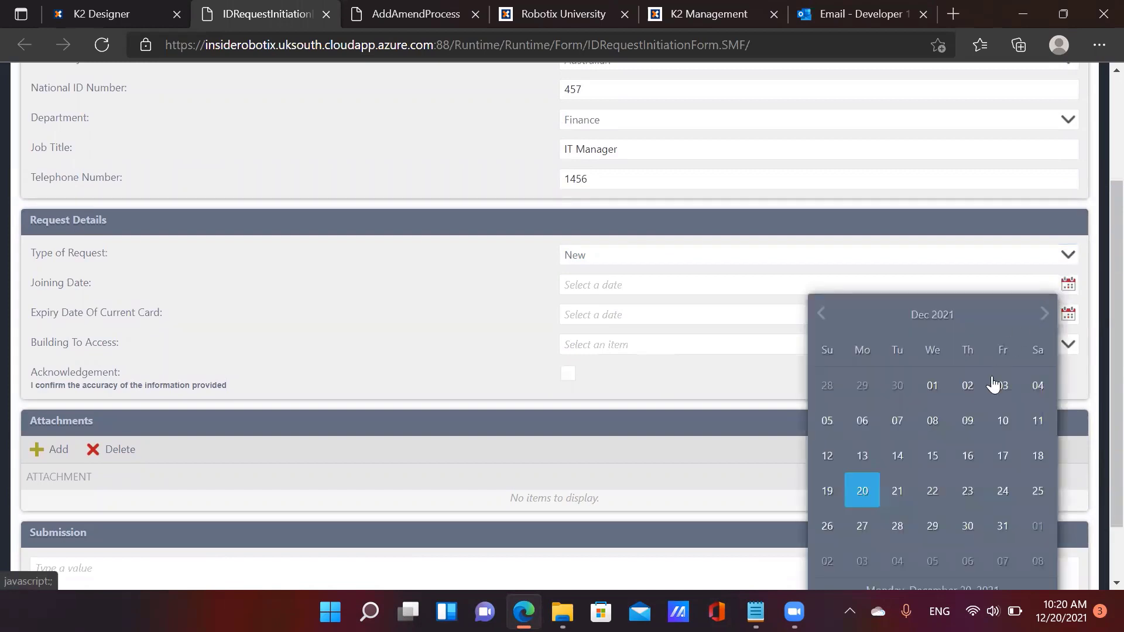
left_click(934, 491)
left_click(1067, 316)
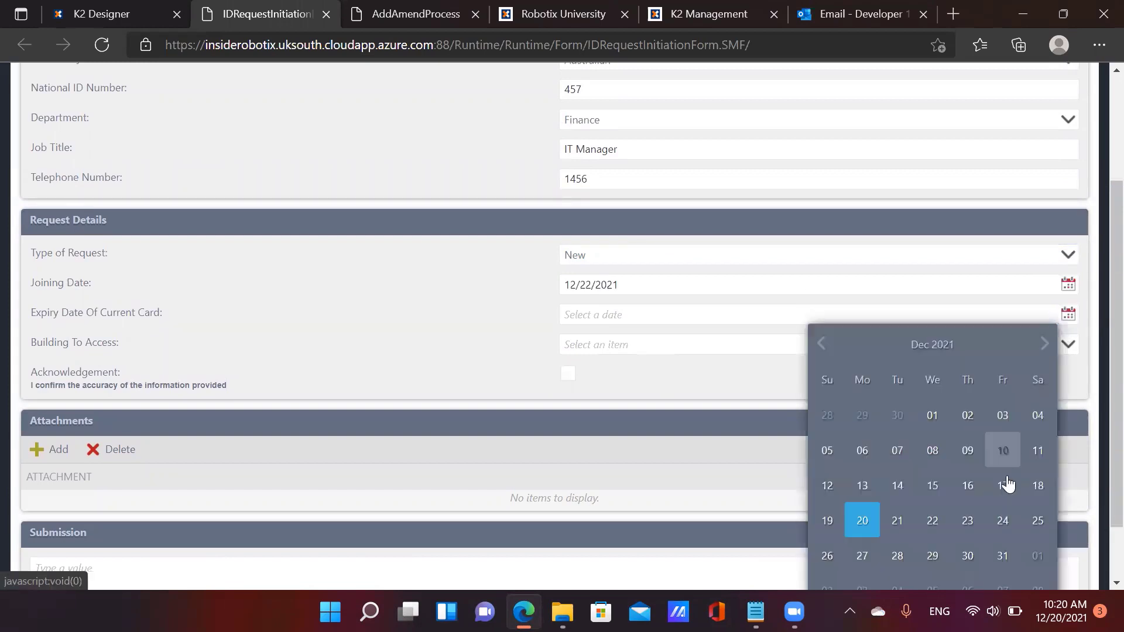
left_click(1001, 555)
left_click(648, 350)
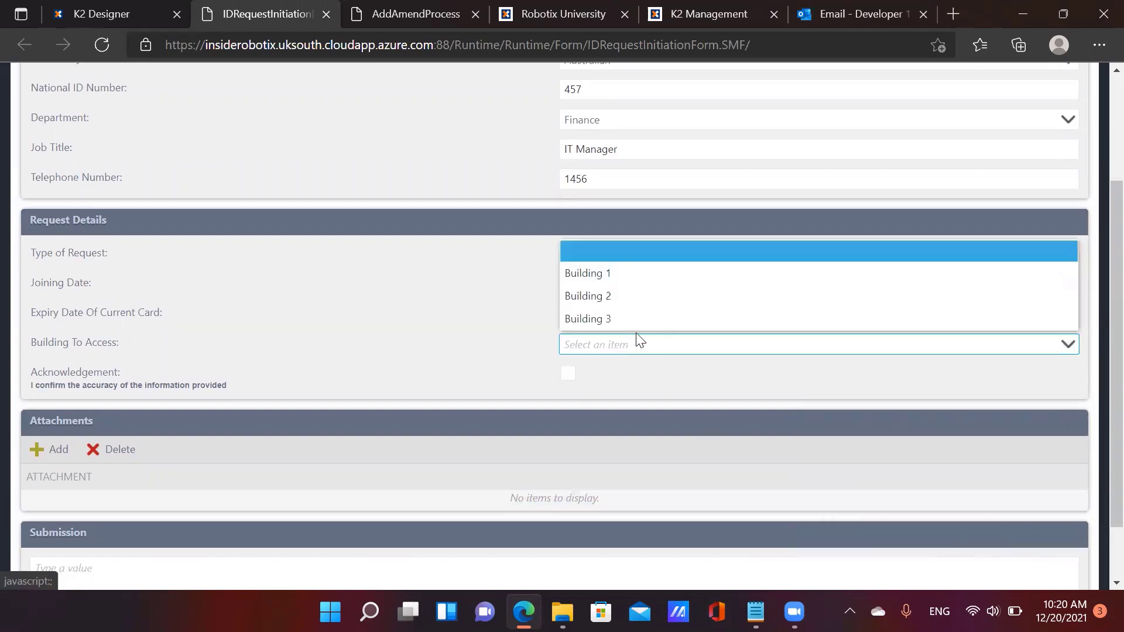
left_click(636, 308)
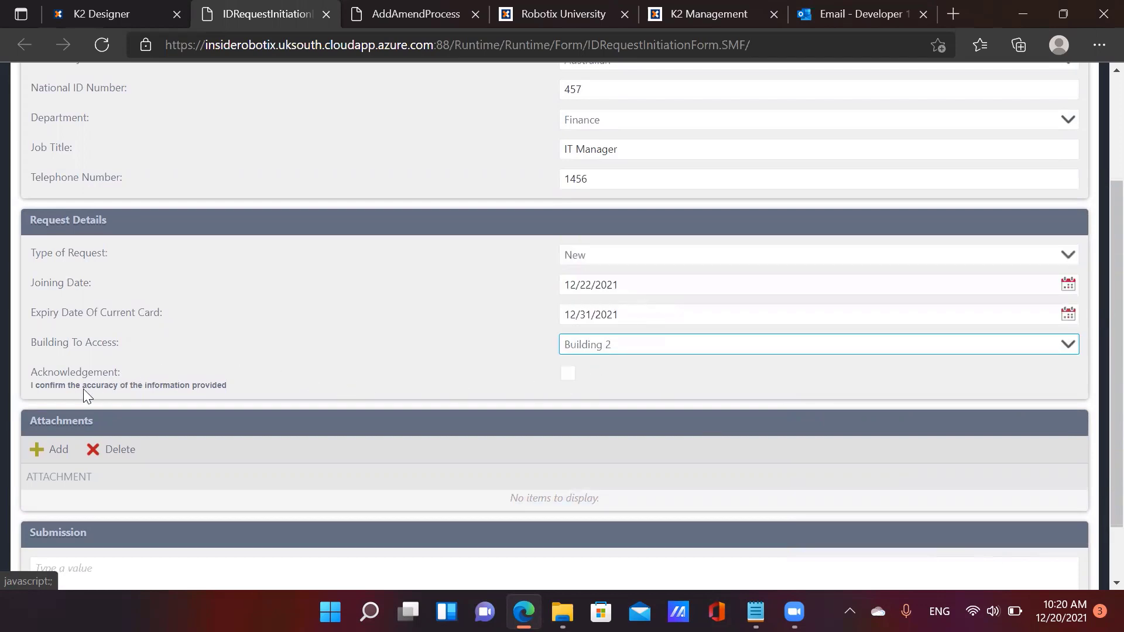
left_click(568, 375)
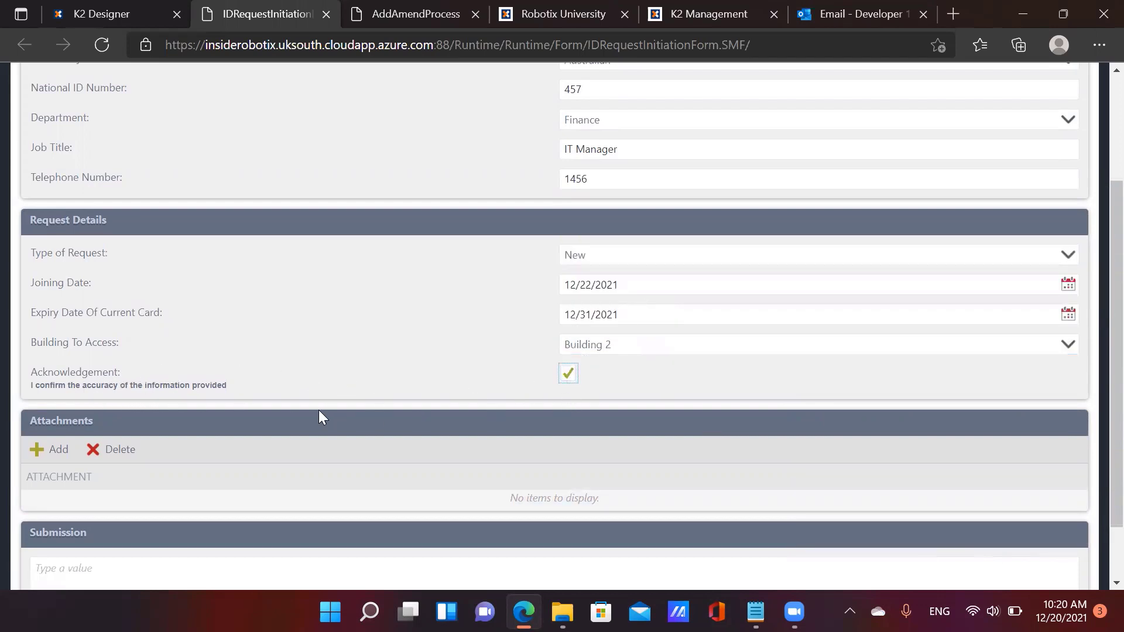
Attach test.txt, add the comment 'please approve', and submit the badge request
scroll(321, 416, "down", 1)
left_click(36, 381)
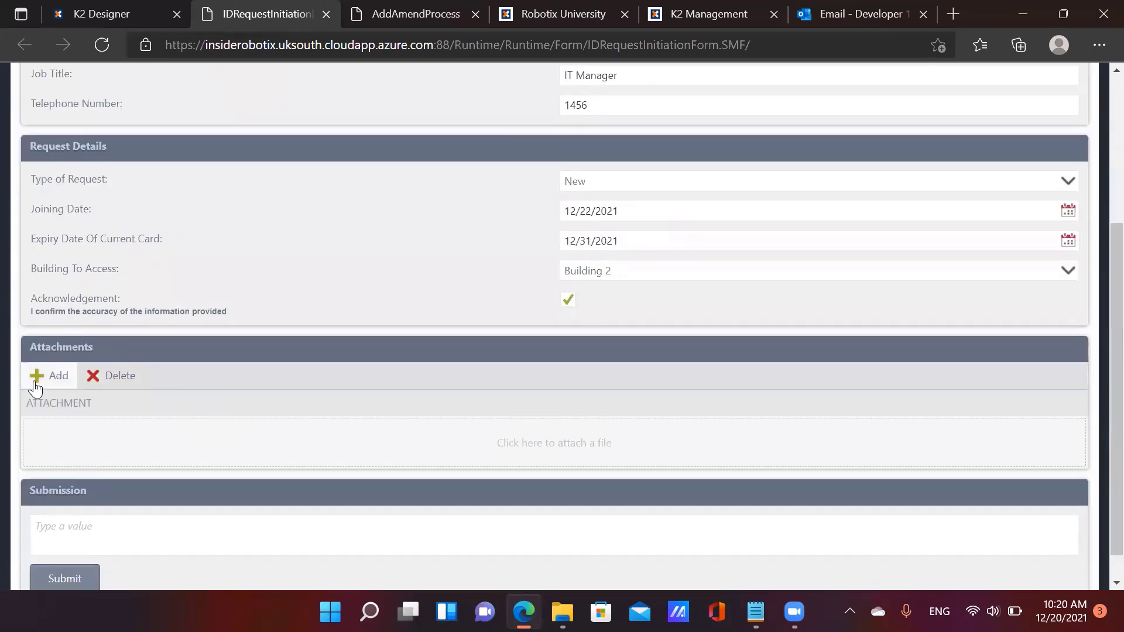
left_click(89, 439)
scroll(89, 438, "down", 1)
double_click(212, 250)
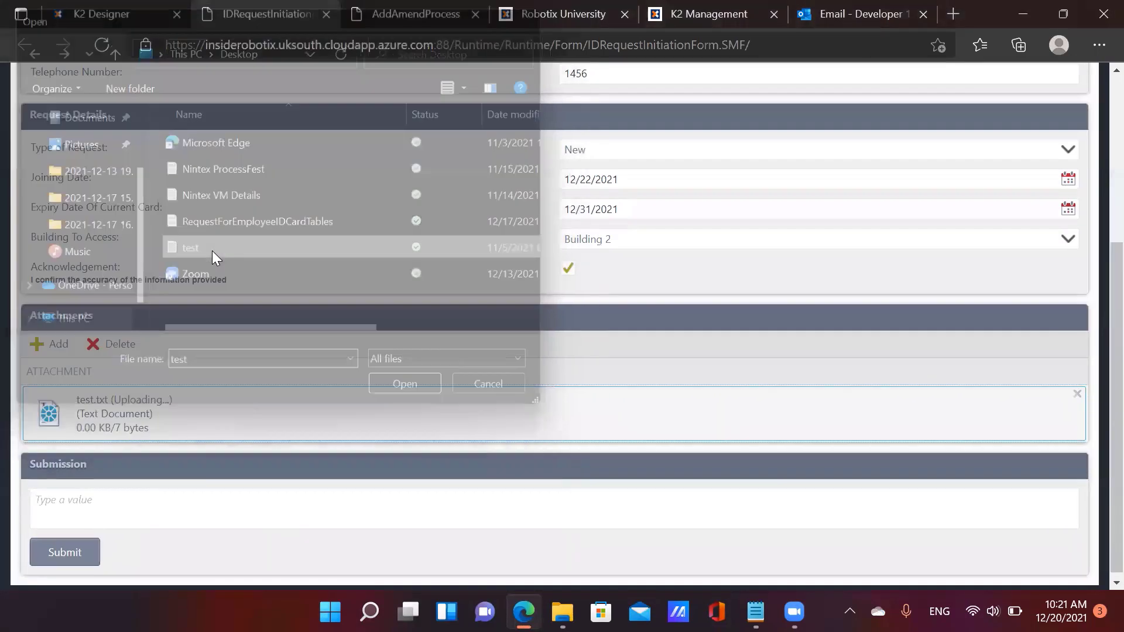
left_click(176, 499)
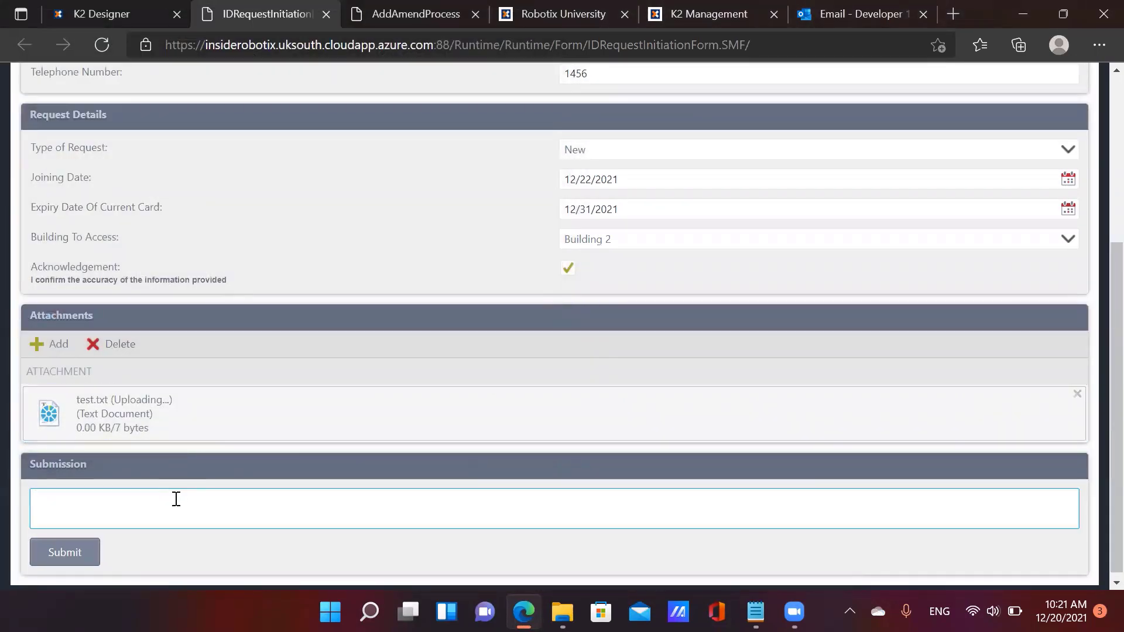
type("please approv")
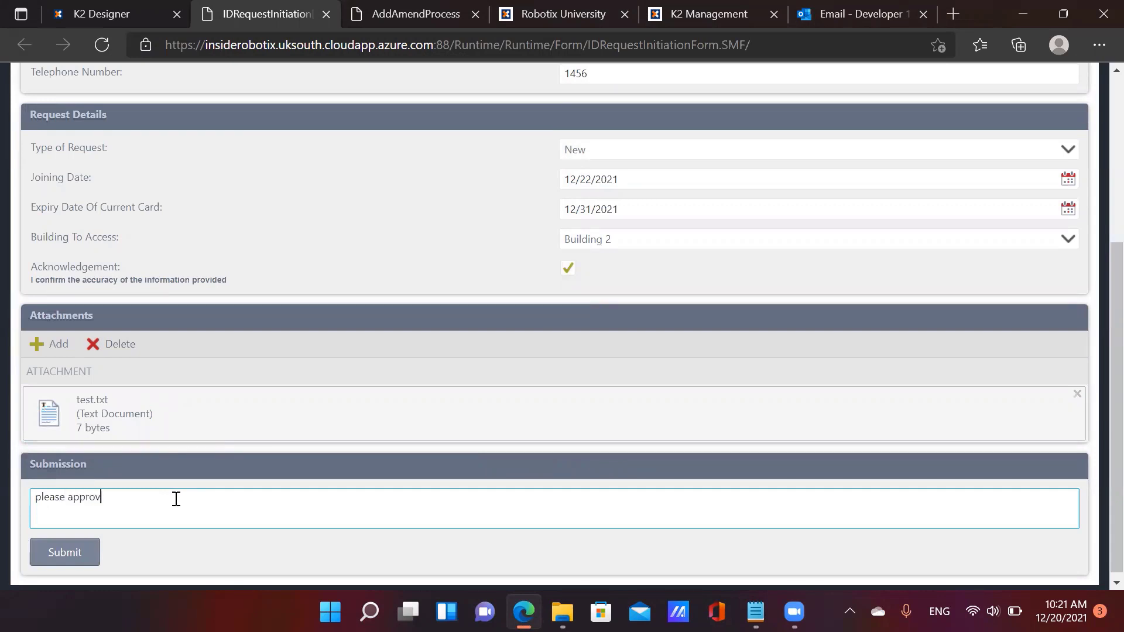
type("e")
left_click(54, 553)
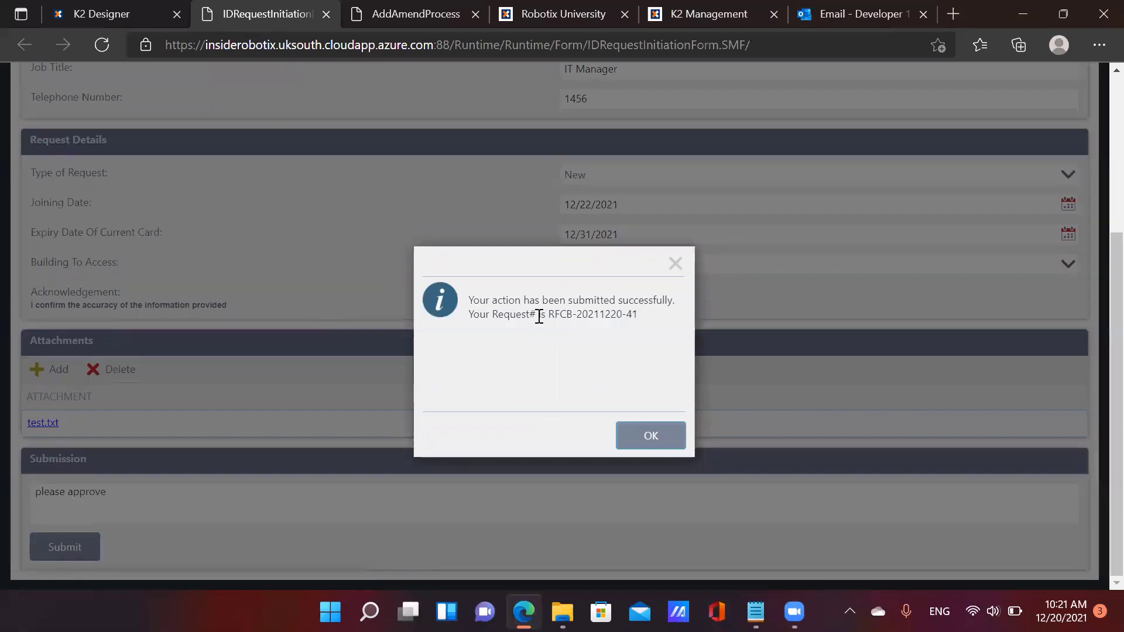
left_click(650, 435)
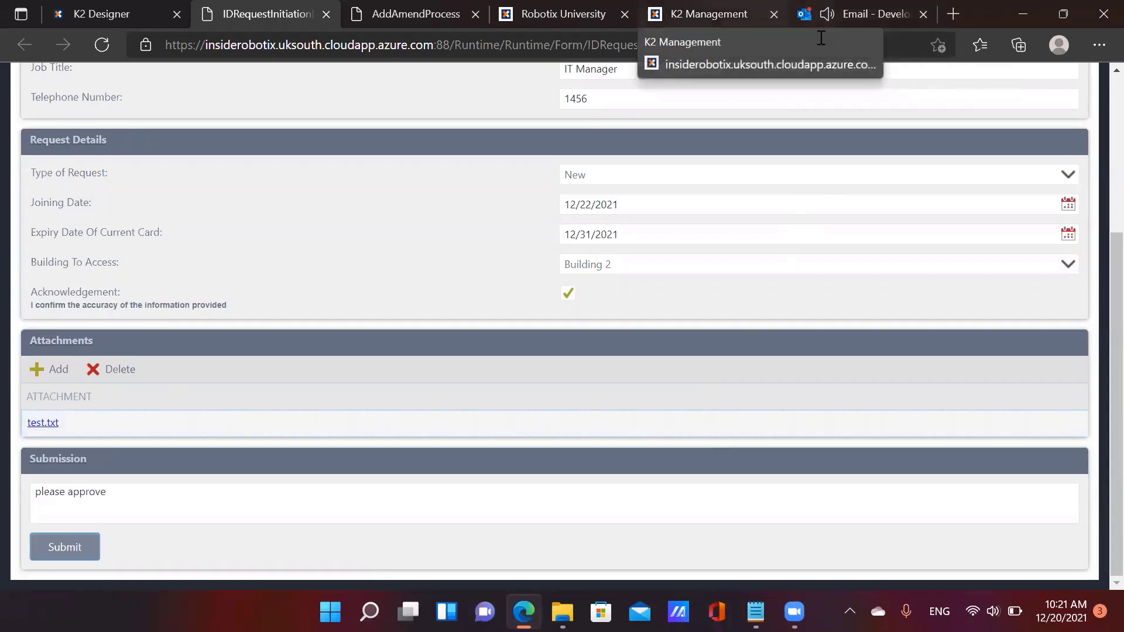
left_click(709, 14)
Open the Request# 41 approval email and follow its worklist link to IDRequestActionForm
left_click(867, 14)
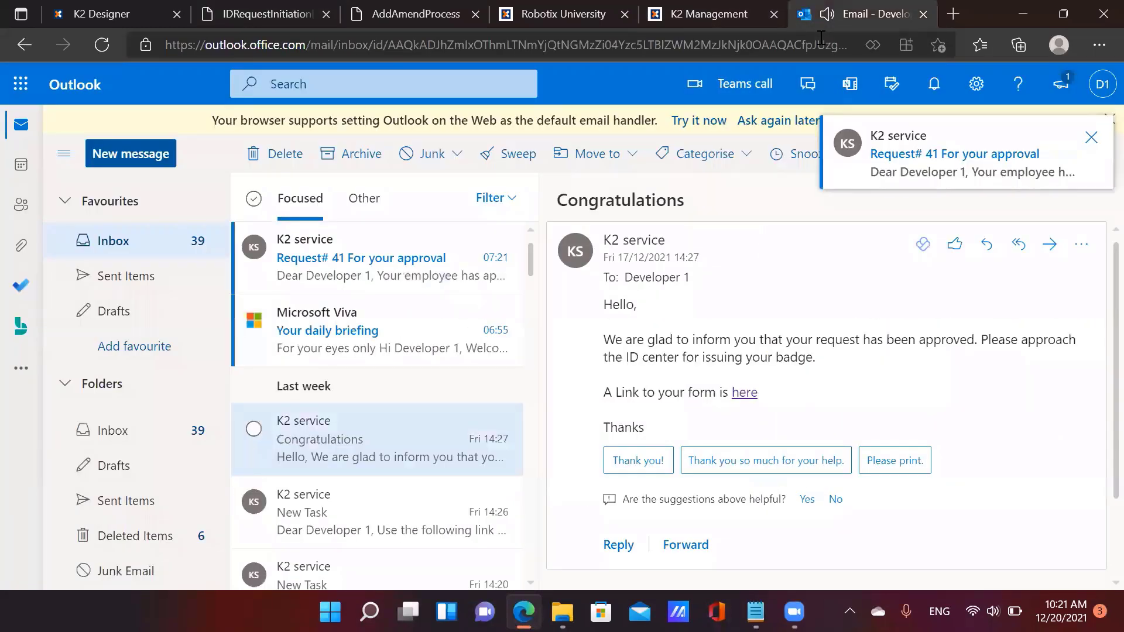
left_click(432, 261)
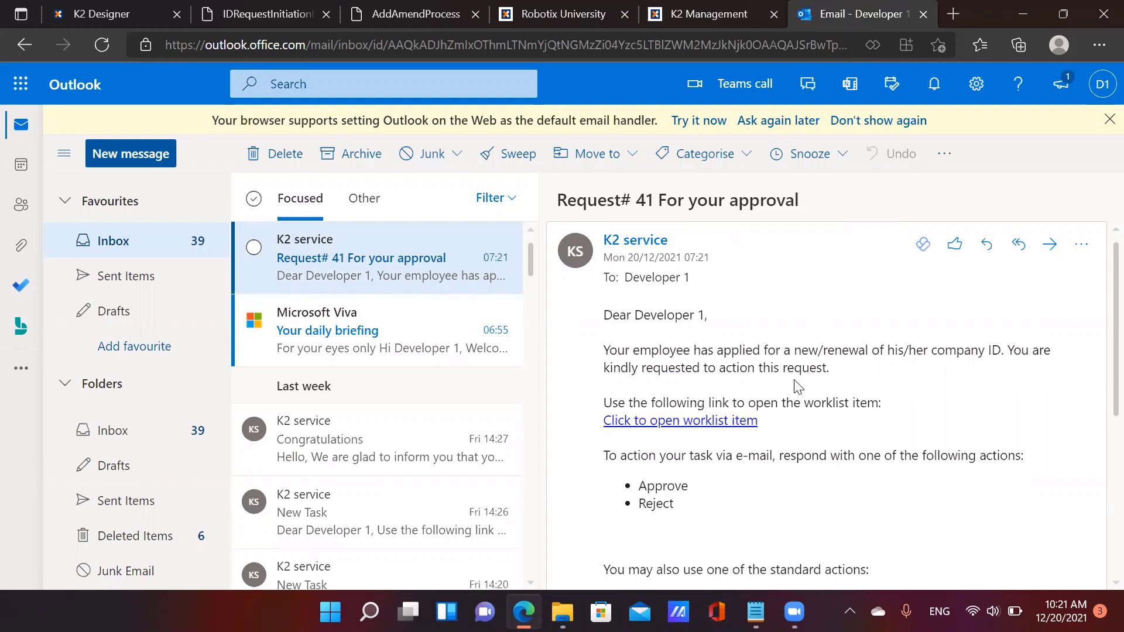
left_click(702, 421)
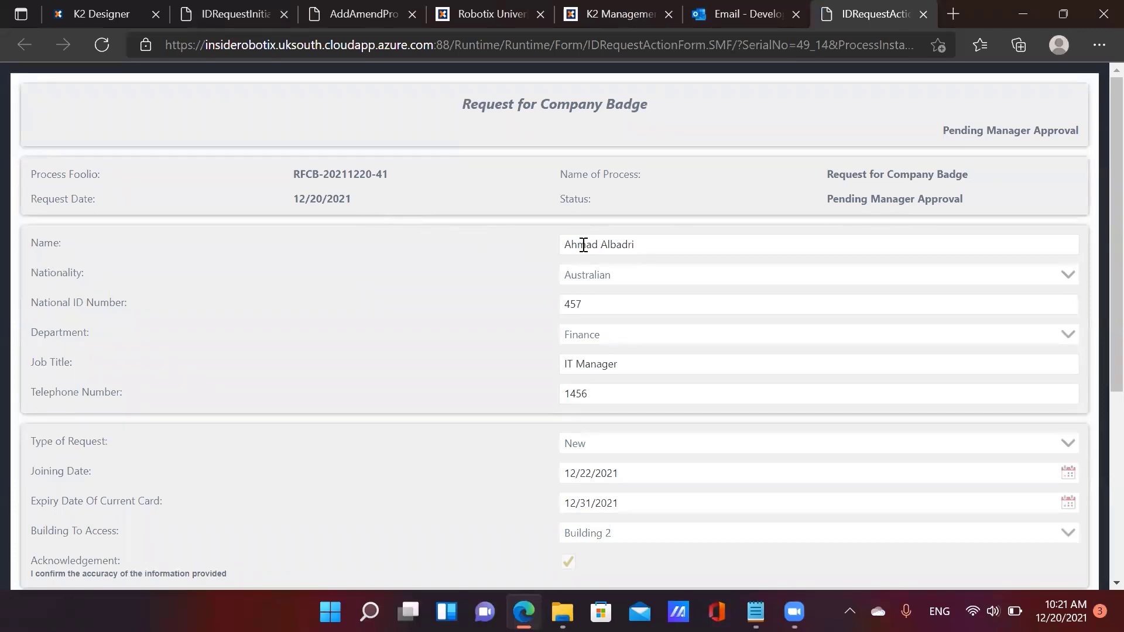
Try submitting the task with no action chosen and dismiss the 'You have not chosen an action' warning
scroll(656, 267, "down", 1)
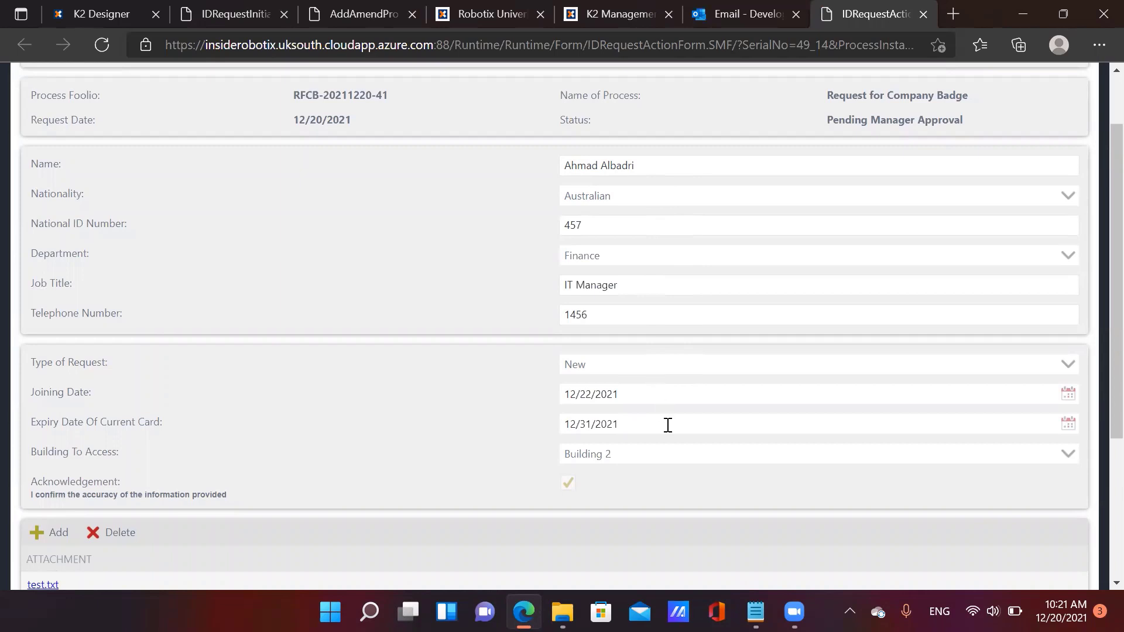
scroll(579, 482, "down", 3)
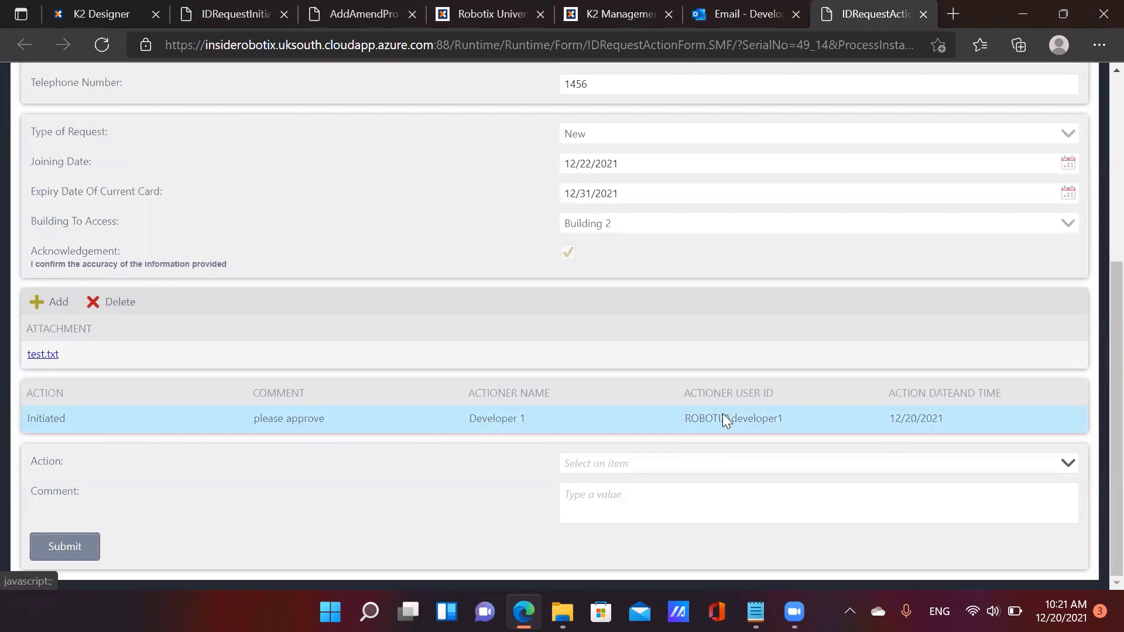
left_click(610, 464)
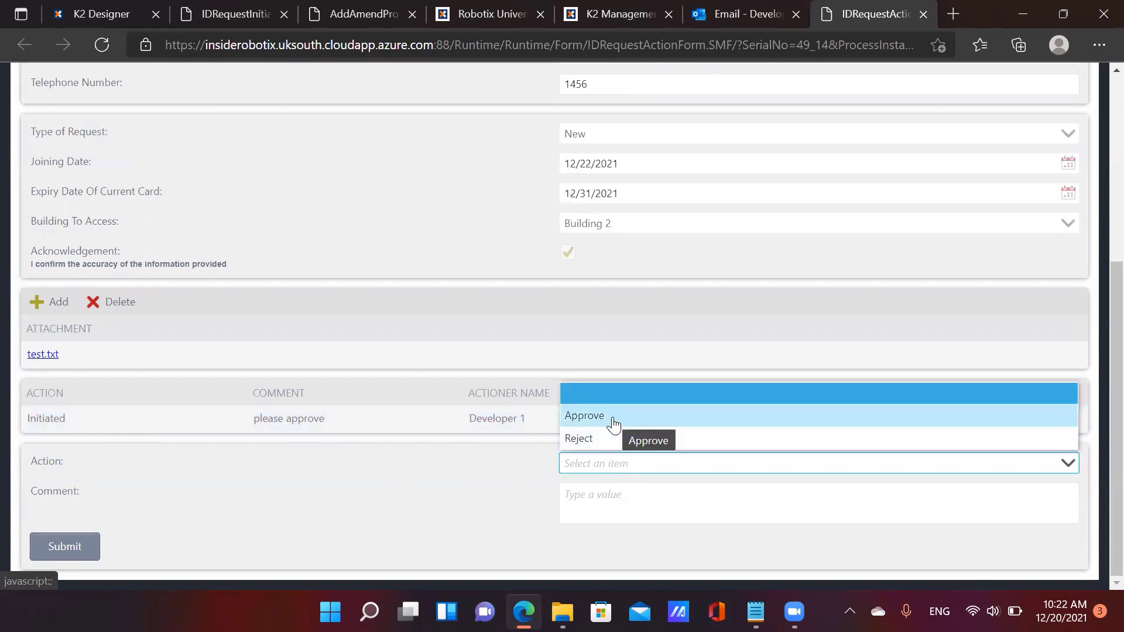
left_click(452, 484)
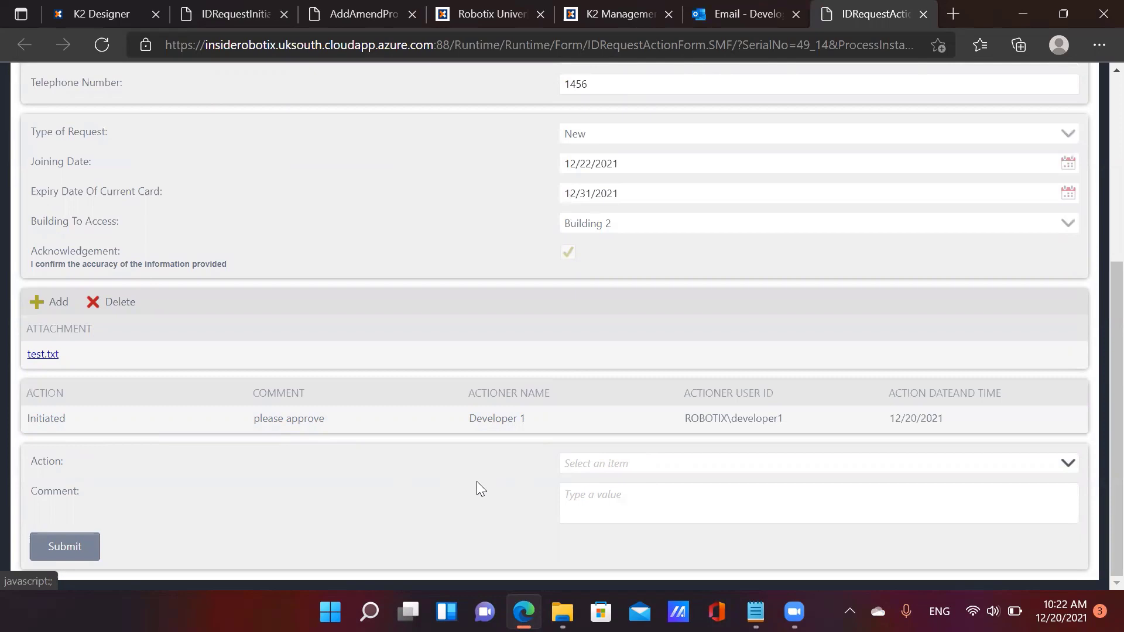
left_click(73, 551)
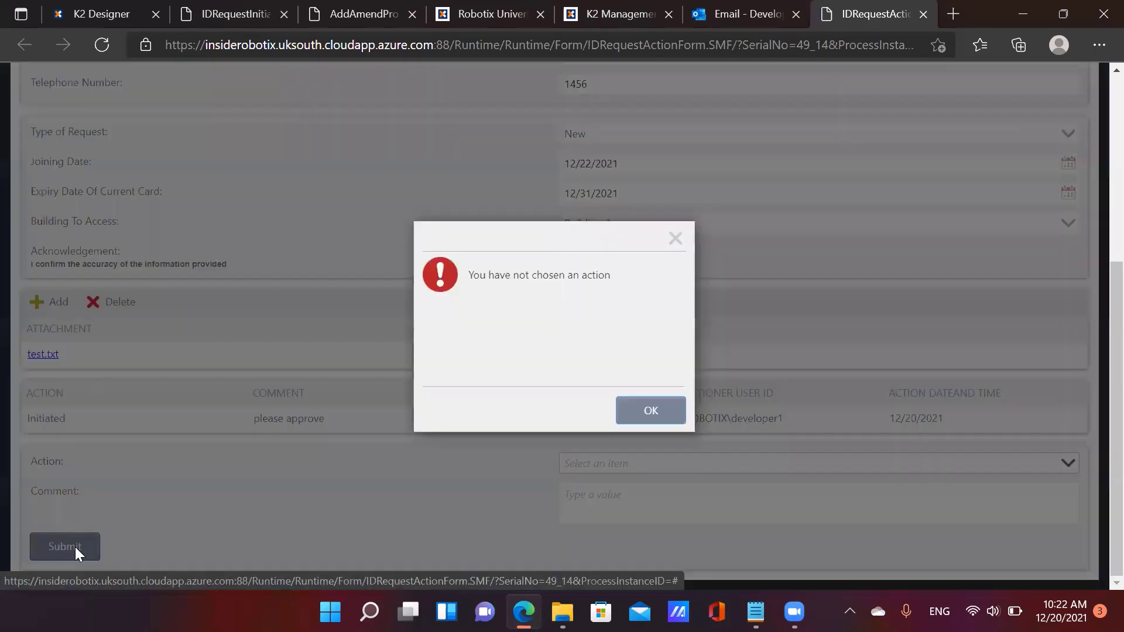
left_click(647, 412)
Pick Approve, then change the task action to Reject
left_click(581, 461)
left_click(594, 418)
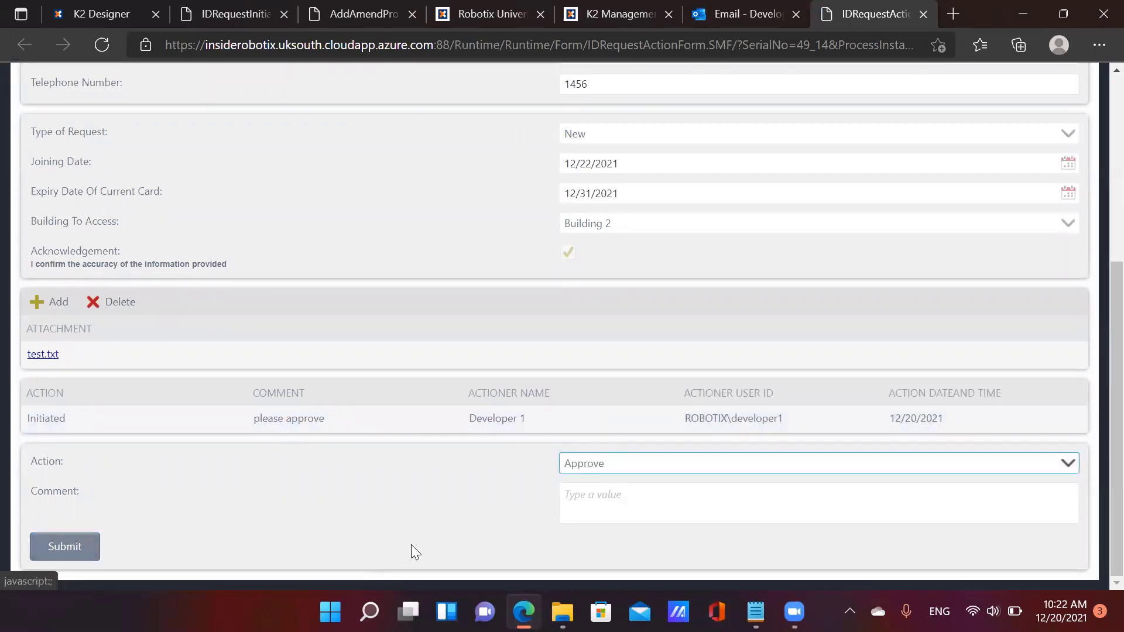
left_click(607, 471)
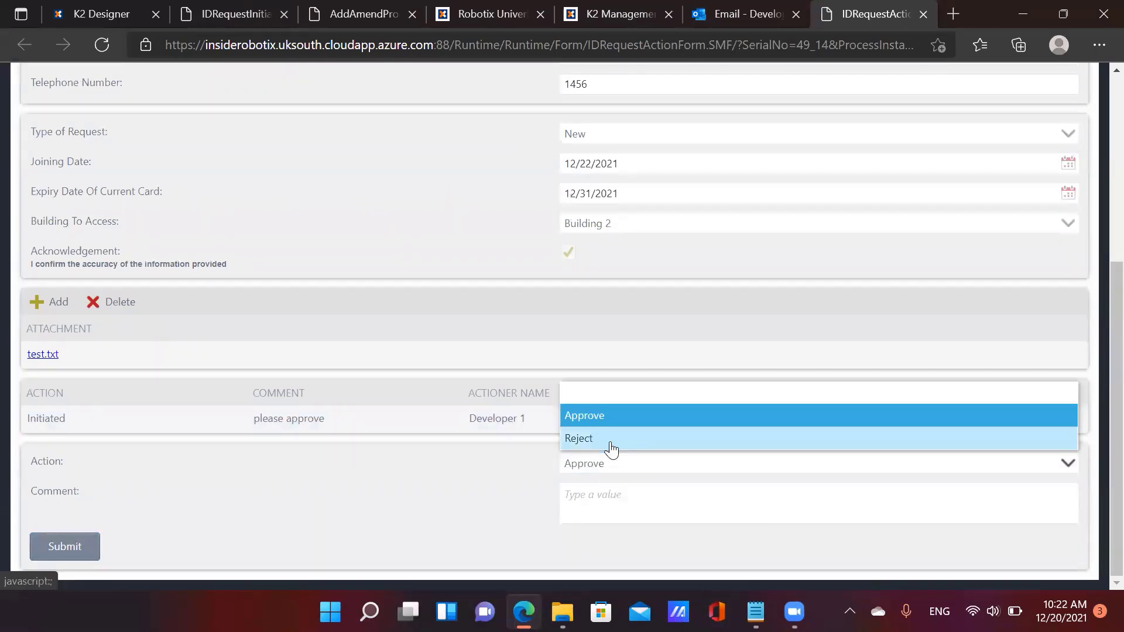
left_click(609, 440)
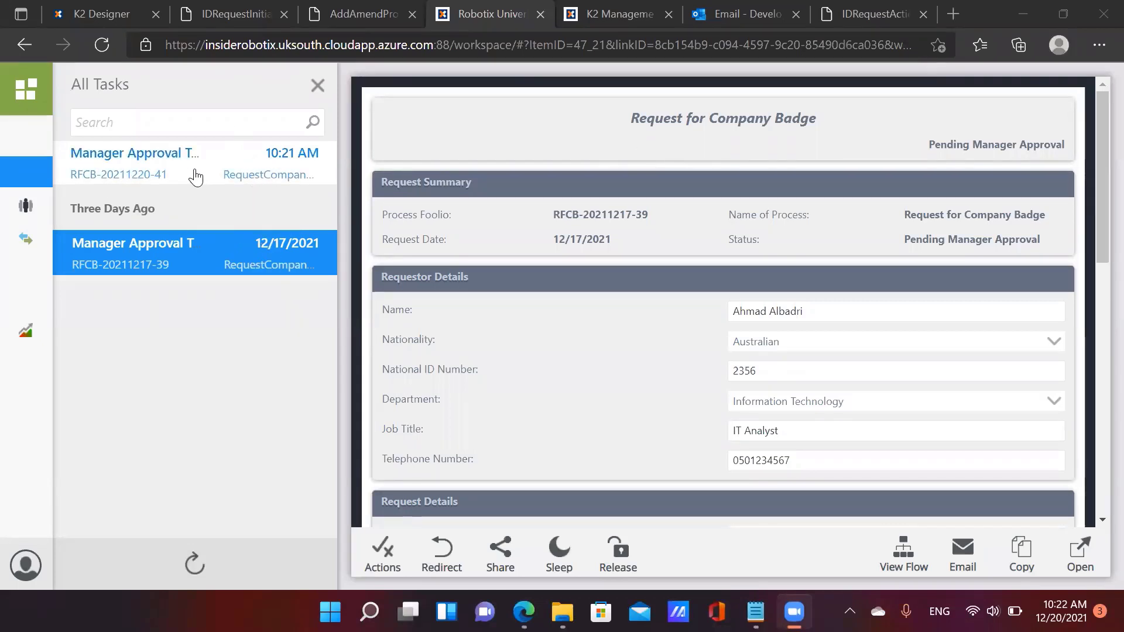
Review the newest Manager Approval task in All Tasks, then return to the IDRequestInitiation tab
left_click(177, 185)
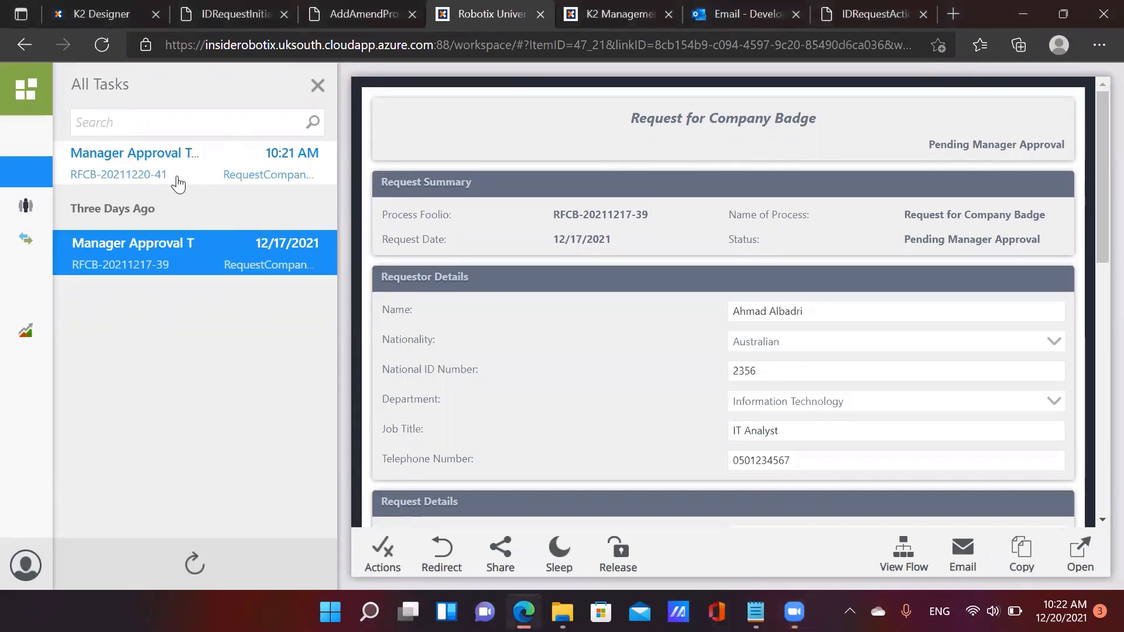
left_click(177, 184)
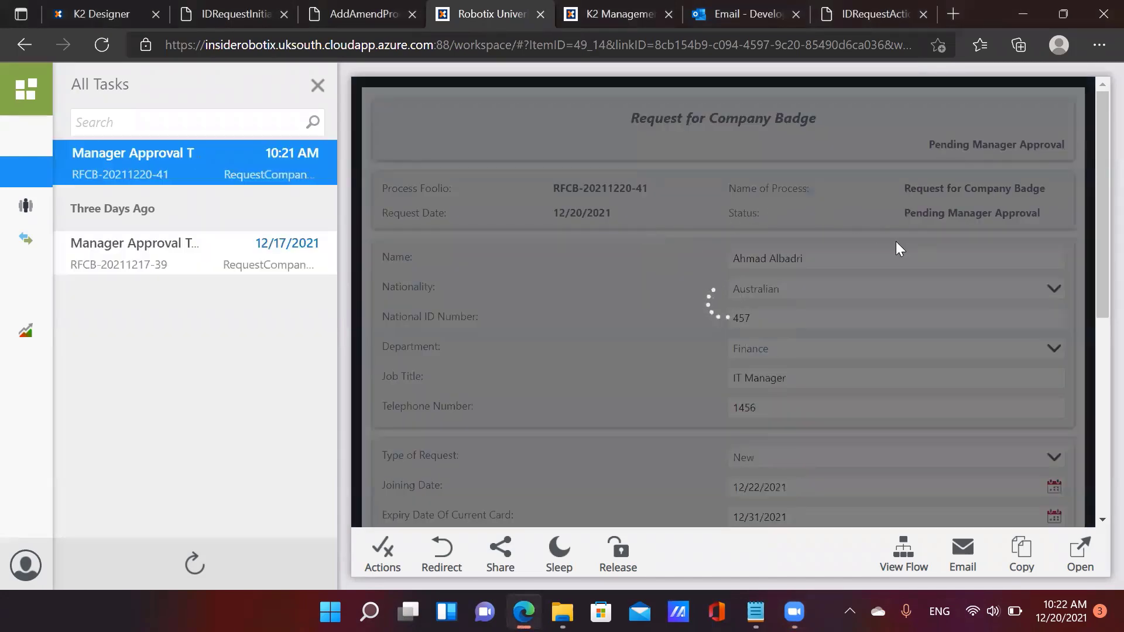
scroll(766, 246, "down", 5)
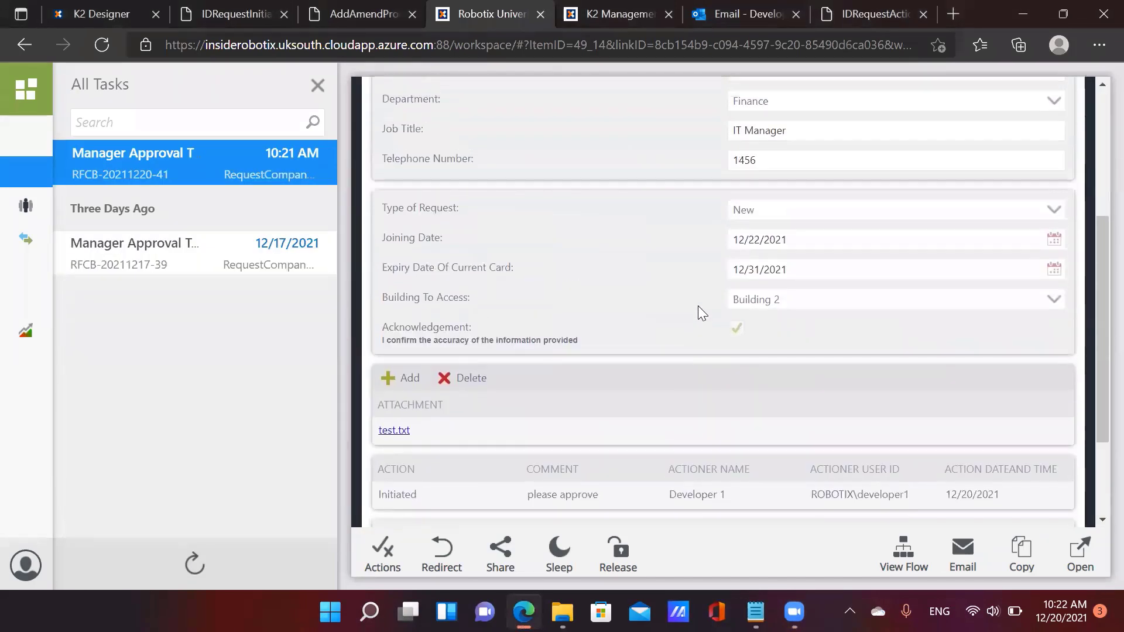
scroll(698, 305, "up", 5)
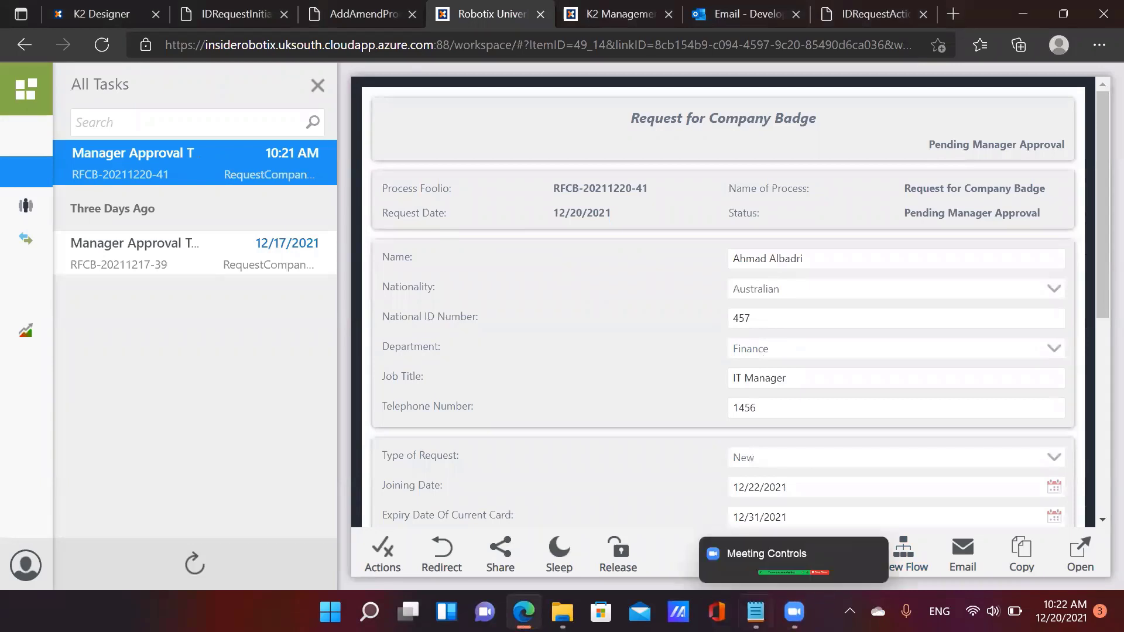
left_click(242, 14)
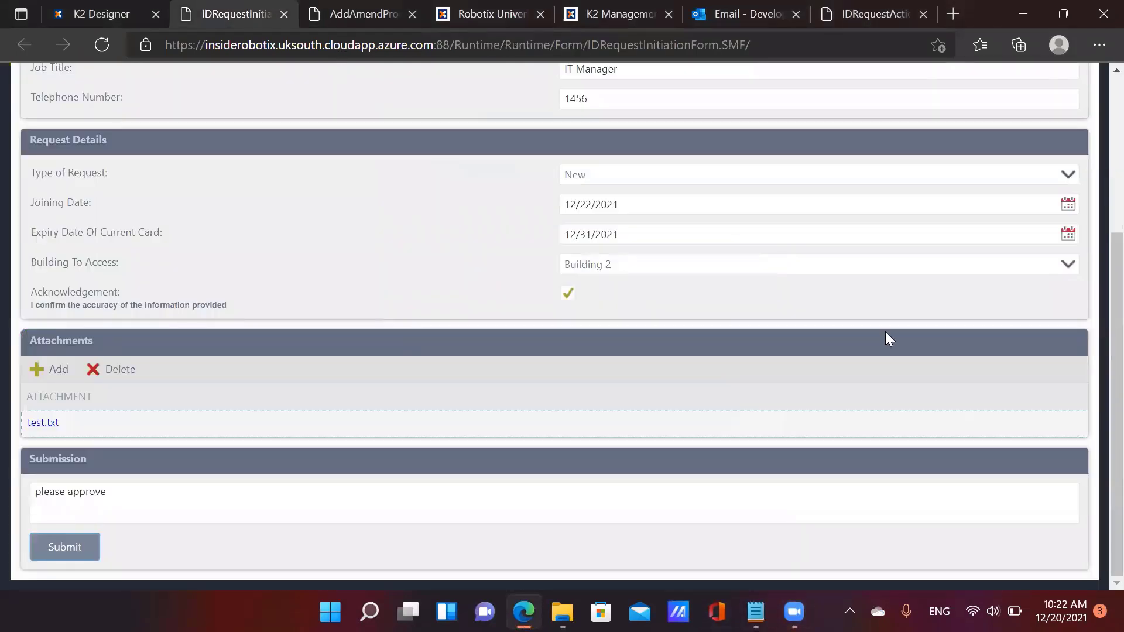
Submit the rejection on the action form with the comment 'rejected not enough information'
left_click(975, 92)
scroll(582, 343, "up", 4)
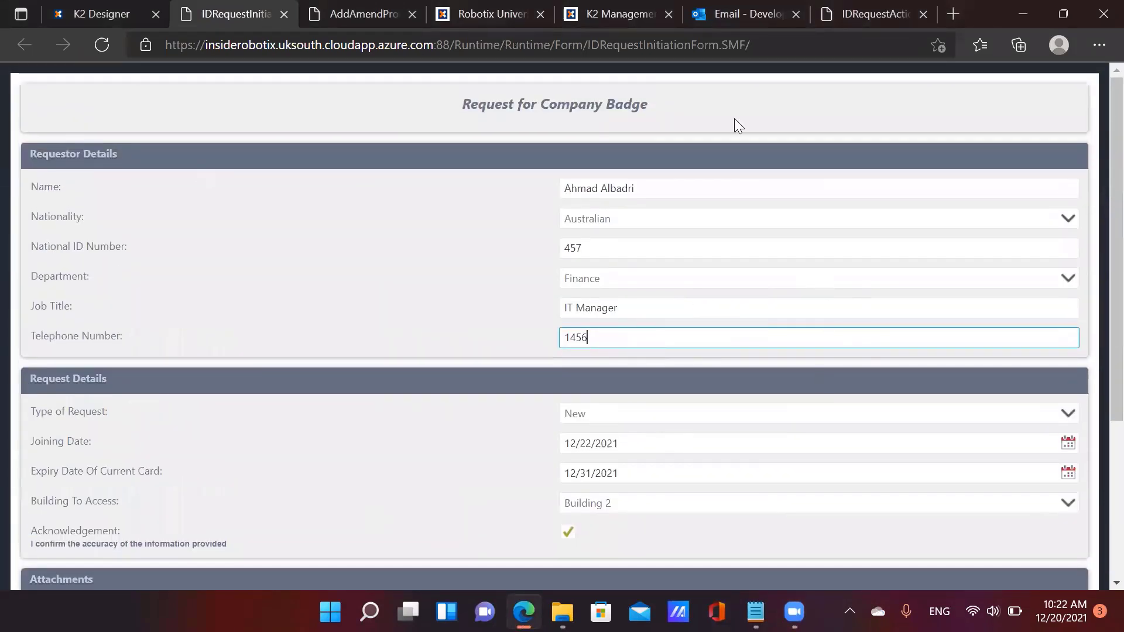
left_click(875, 14)
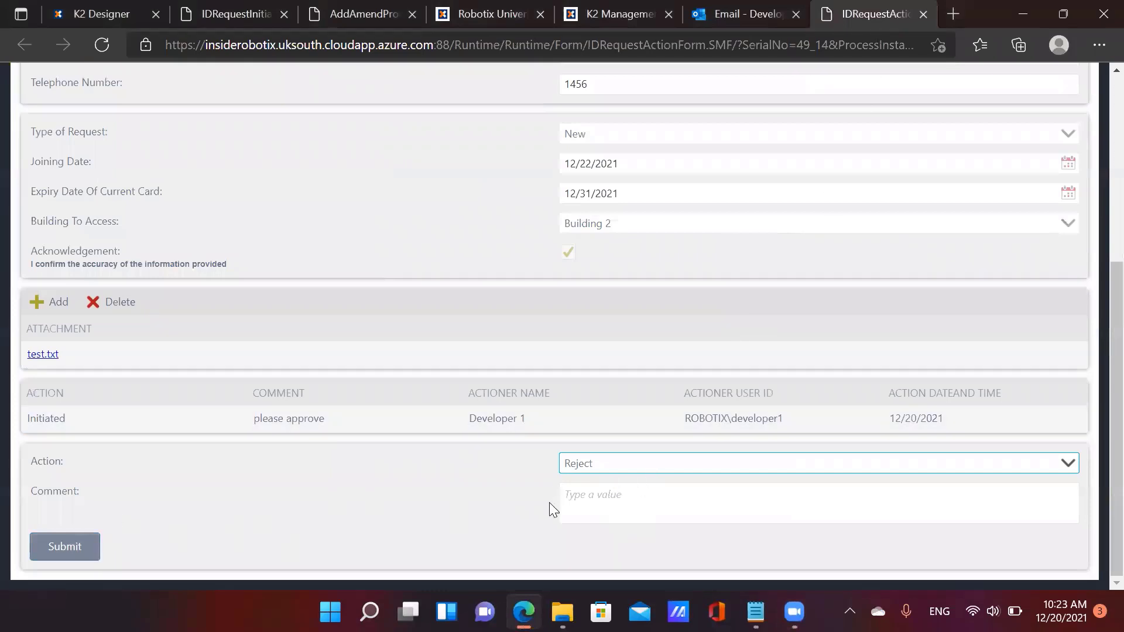
left_click(607, 504)
type("rejected no")
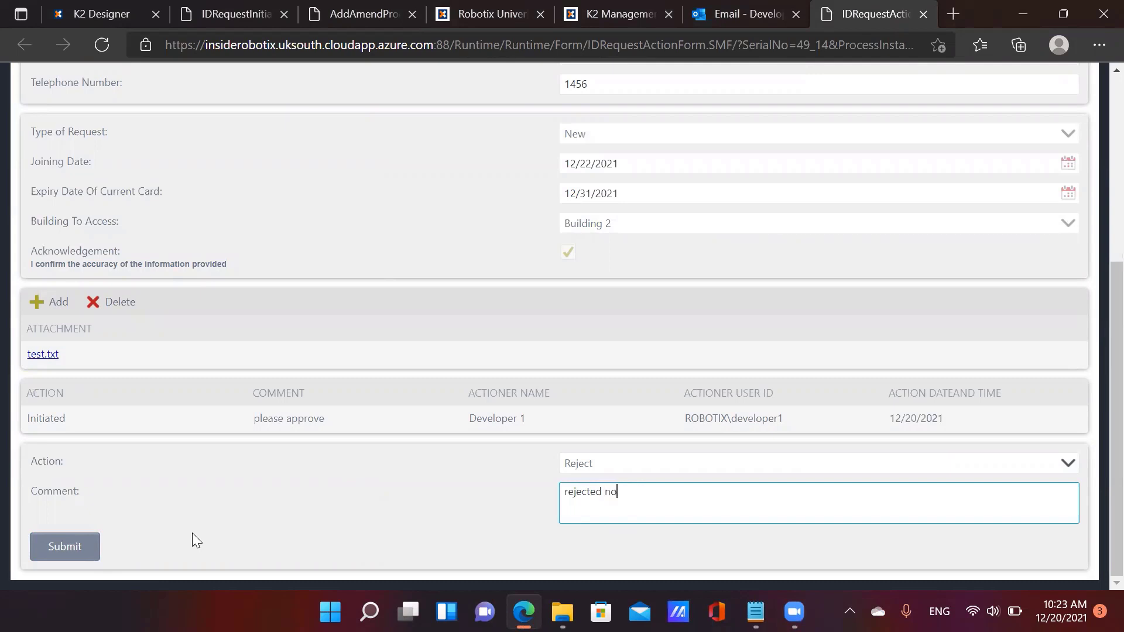
type("t enough information")
left_click(73, 545)
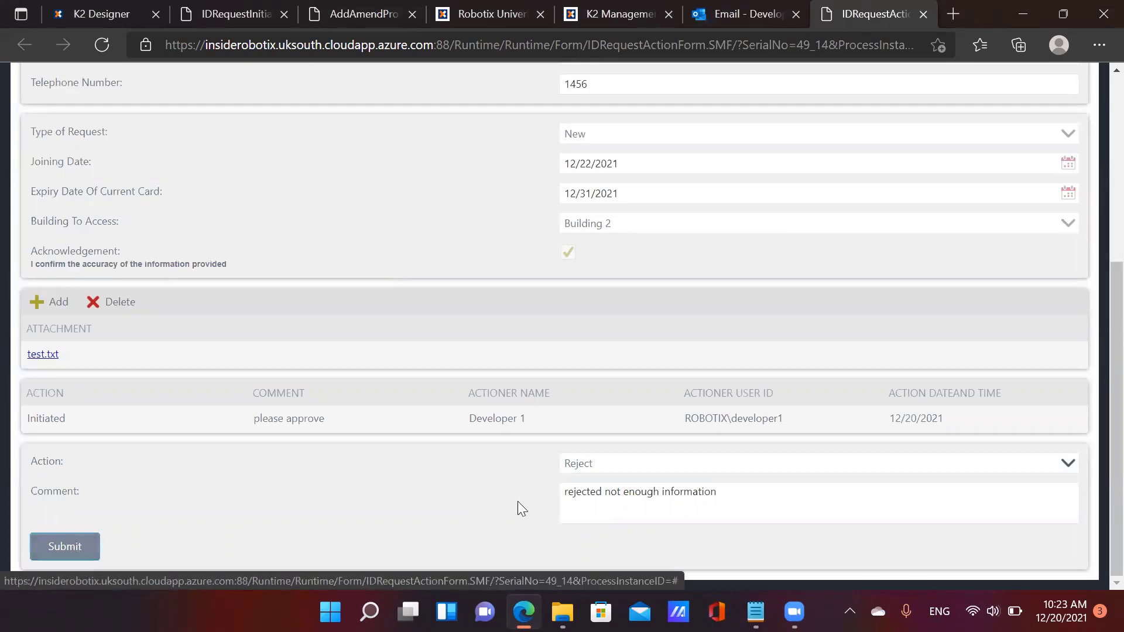
Open the resulting 'Regret' rejection email in Outlook
scroll(521, 504, "up", 5)
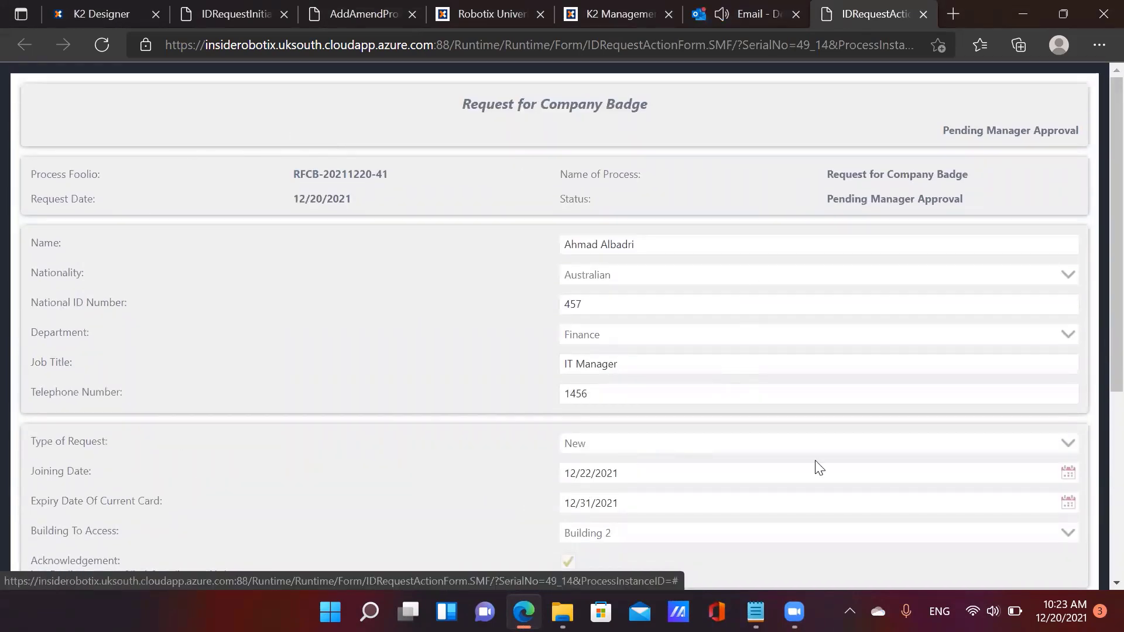
left_click(764, 27)
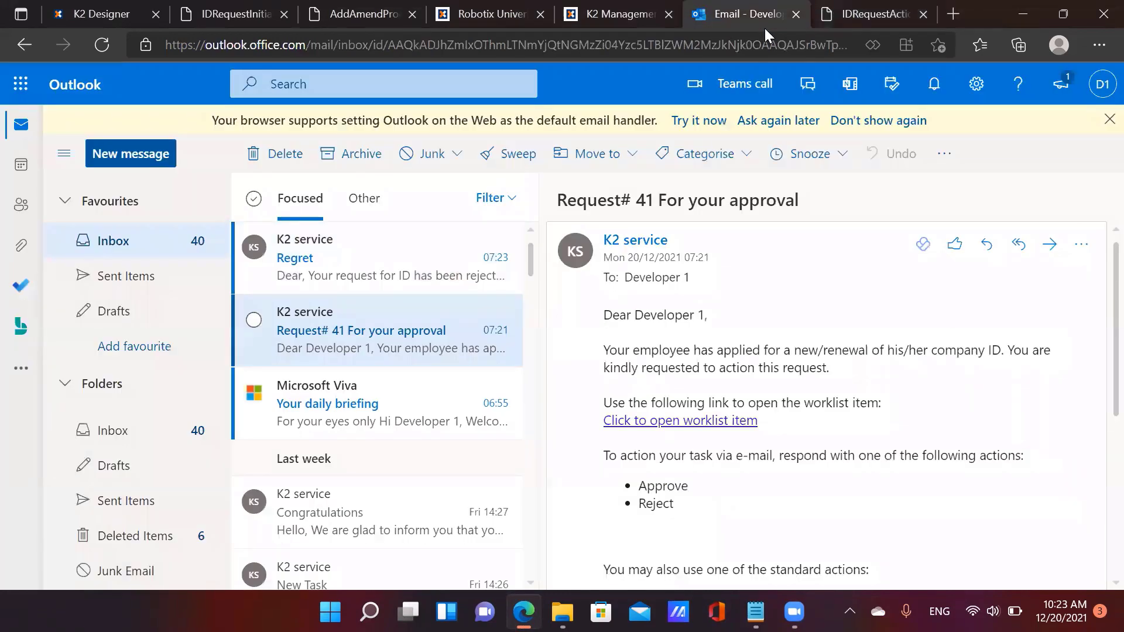
left_click(347, 272)
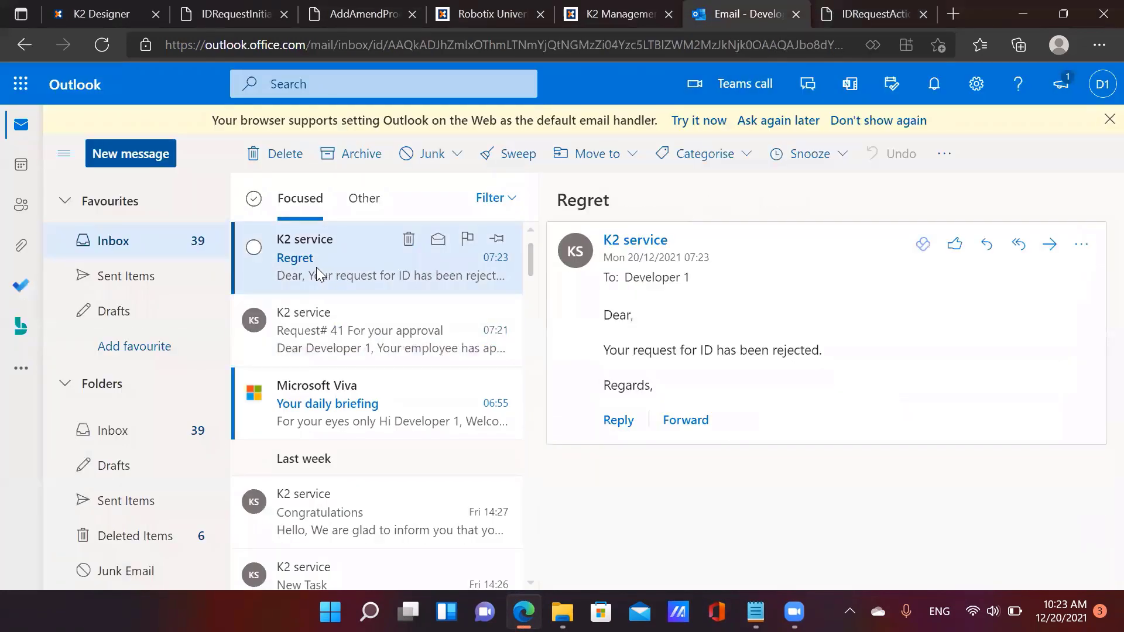